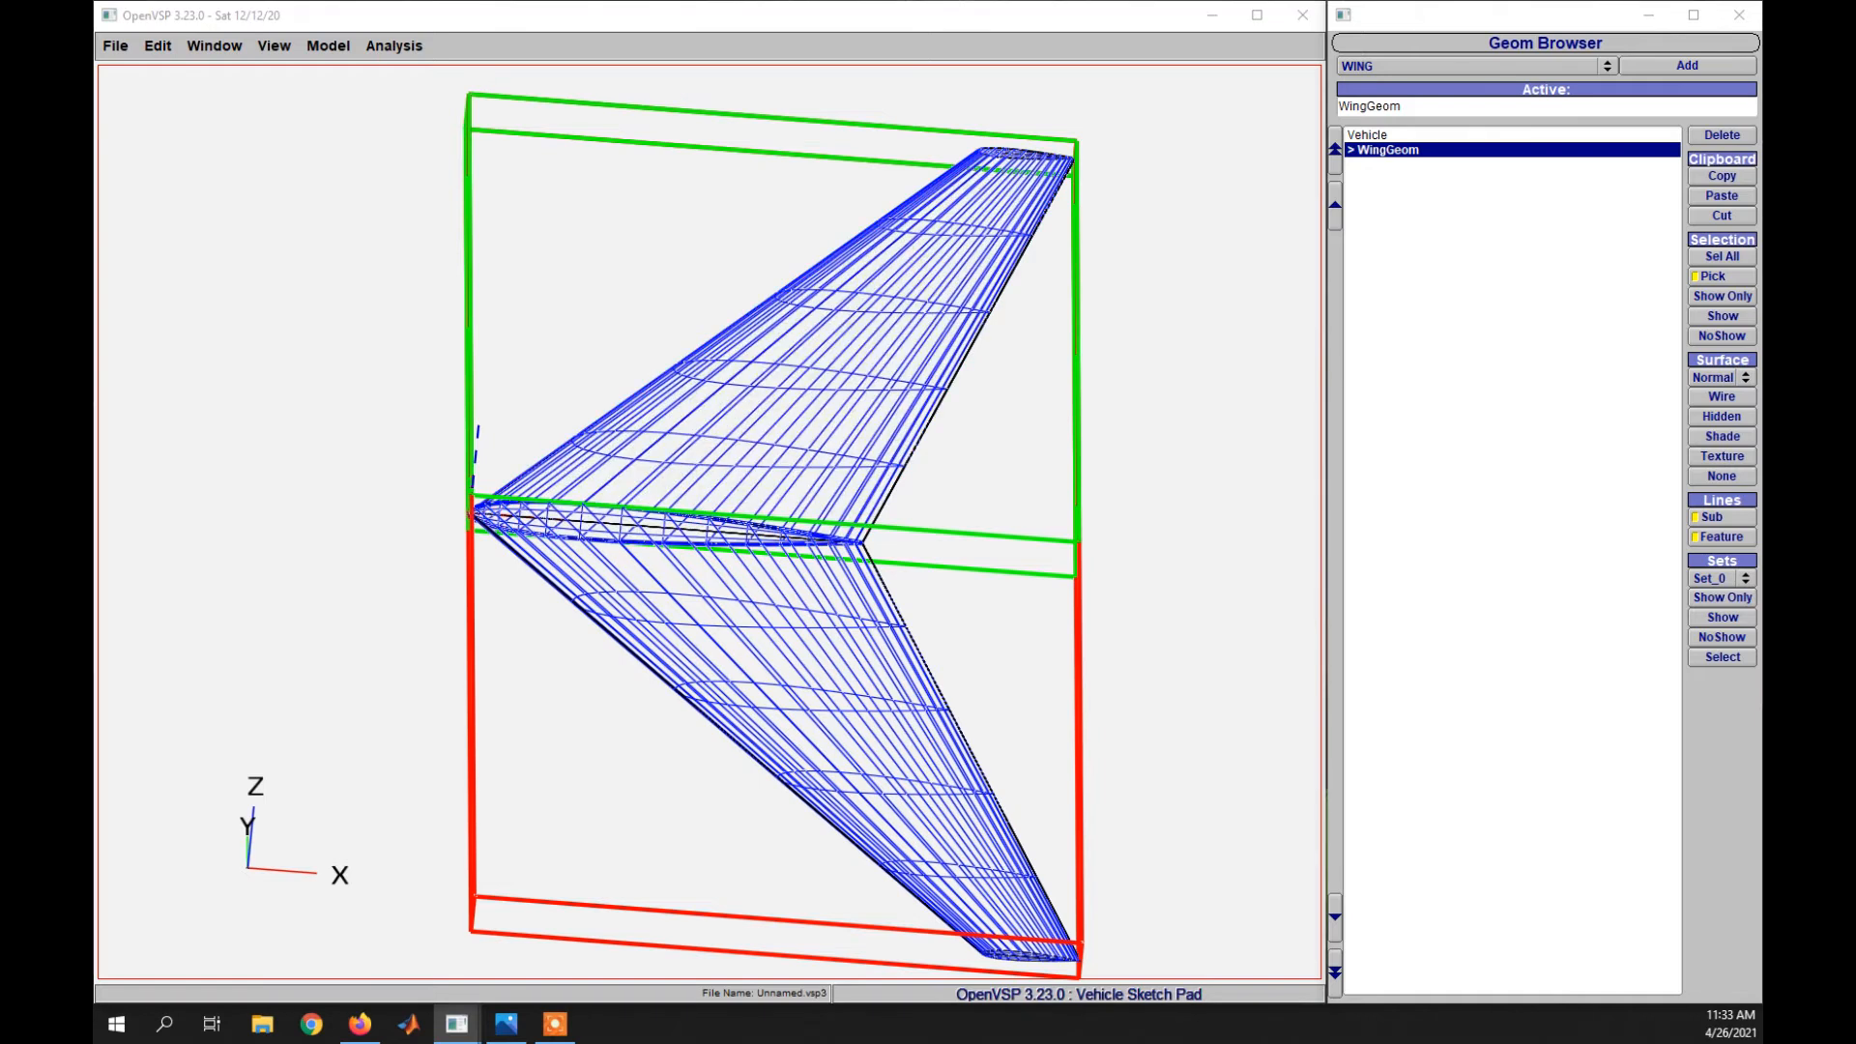
- Disable Pick mode, reopen the WingGeom component's section settings, and place the window beside the wing
{"action": "left_click_drag", "start_coordinate": [245, 287], "coordinate": [1123, 268]}
{"action": "left_click", "coordinate": [1399, 267]}
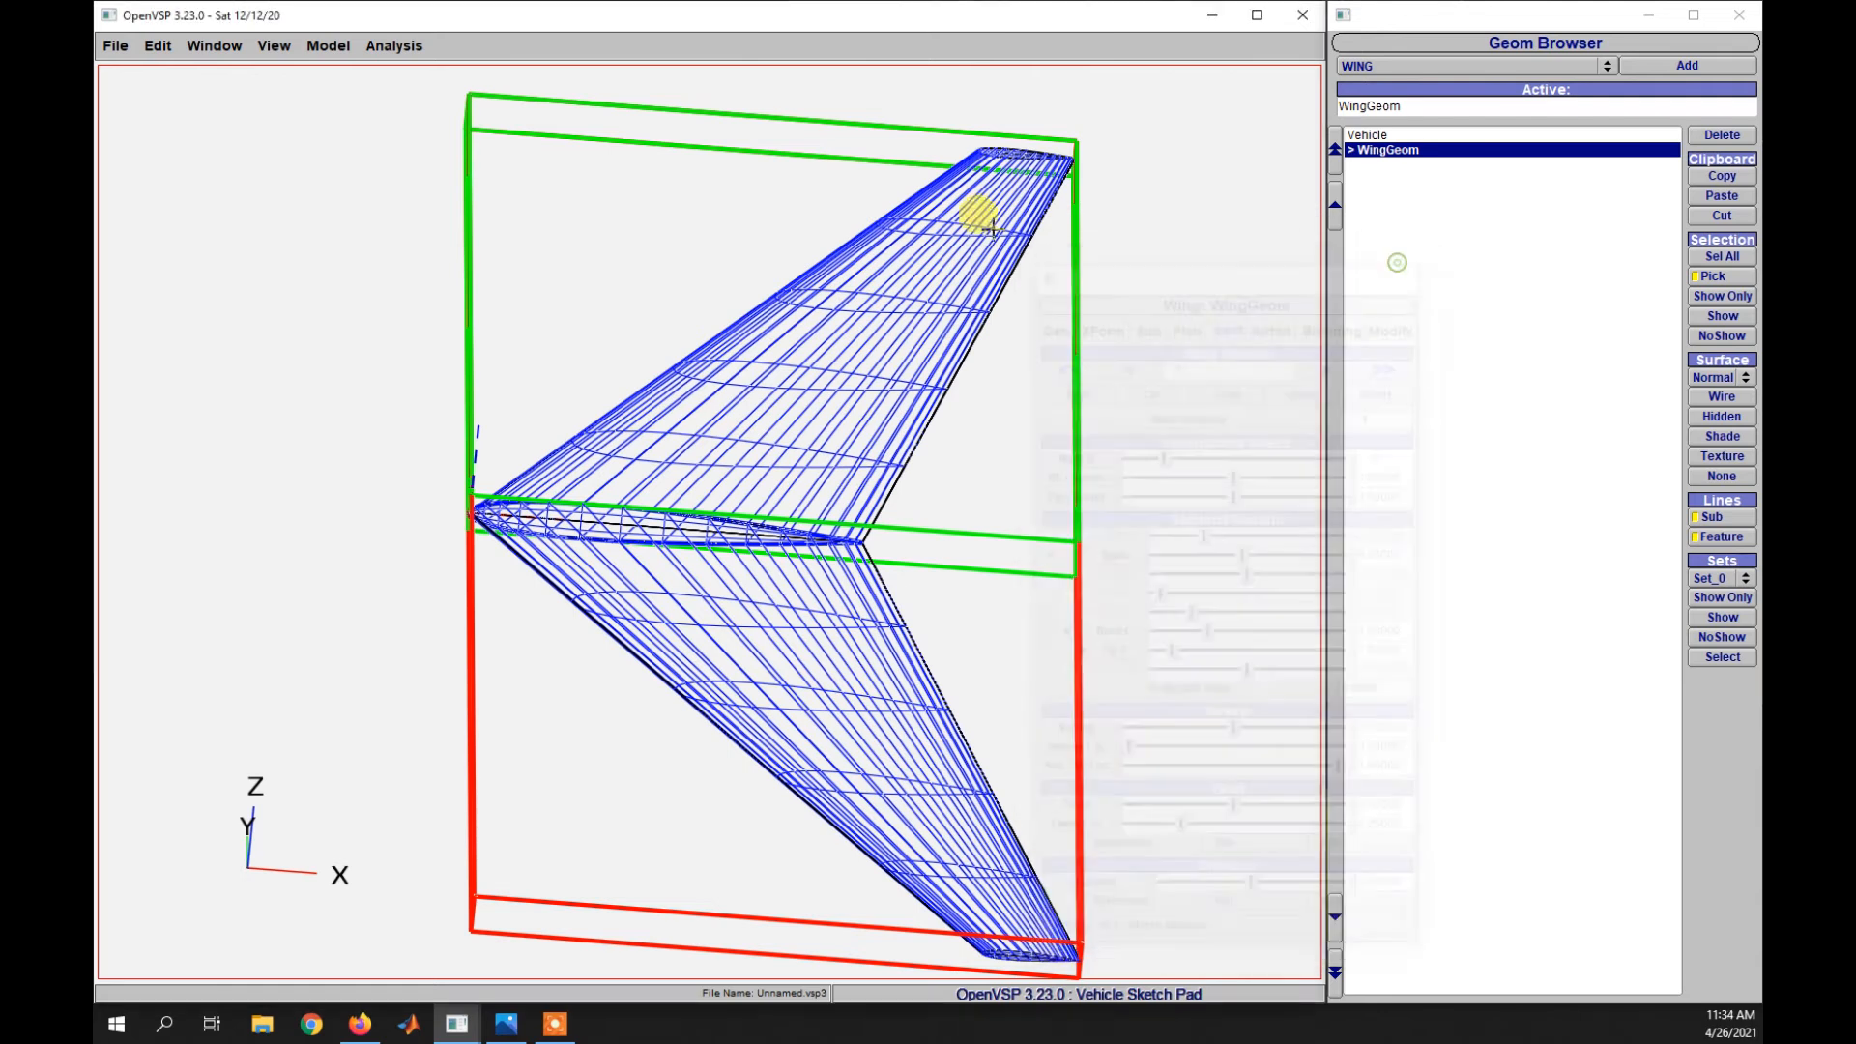
{"action": "left_click", "coordinate": [157, 46]}
{"action": "left_click", "coordinate": [205, 191]}
{"action": "left_click", "coordinate": [1402, 152]}
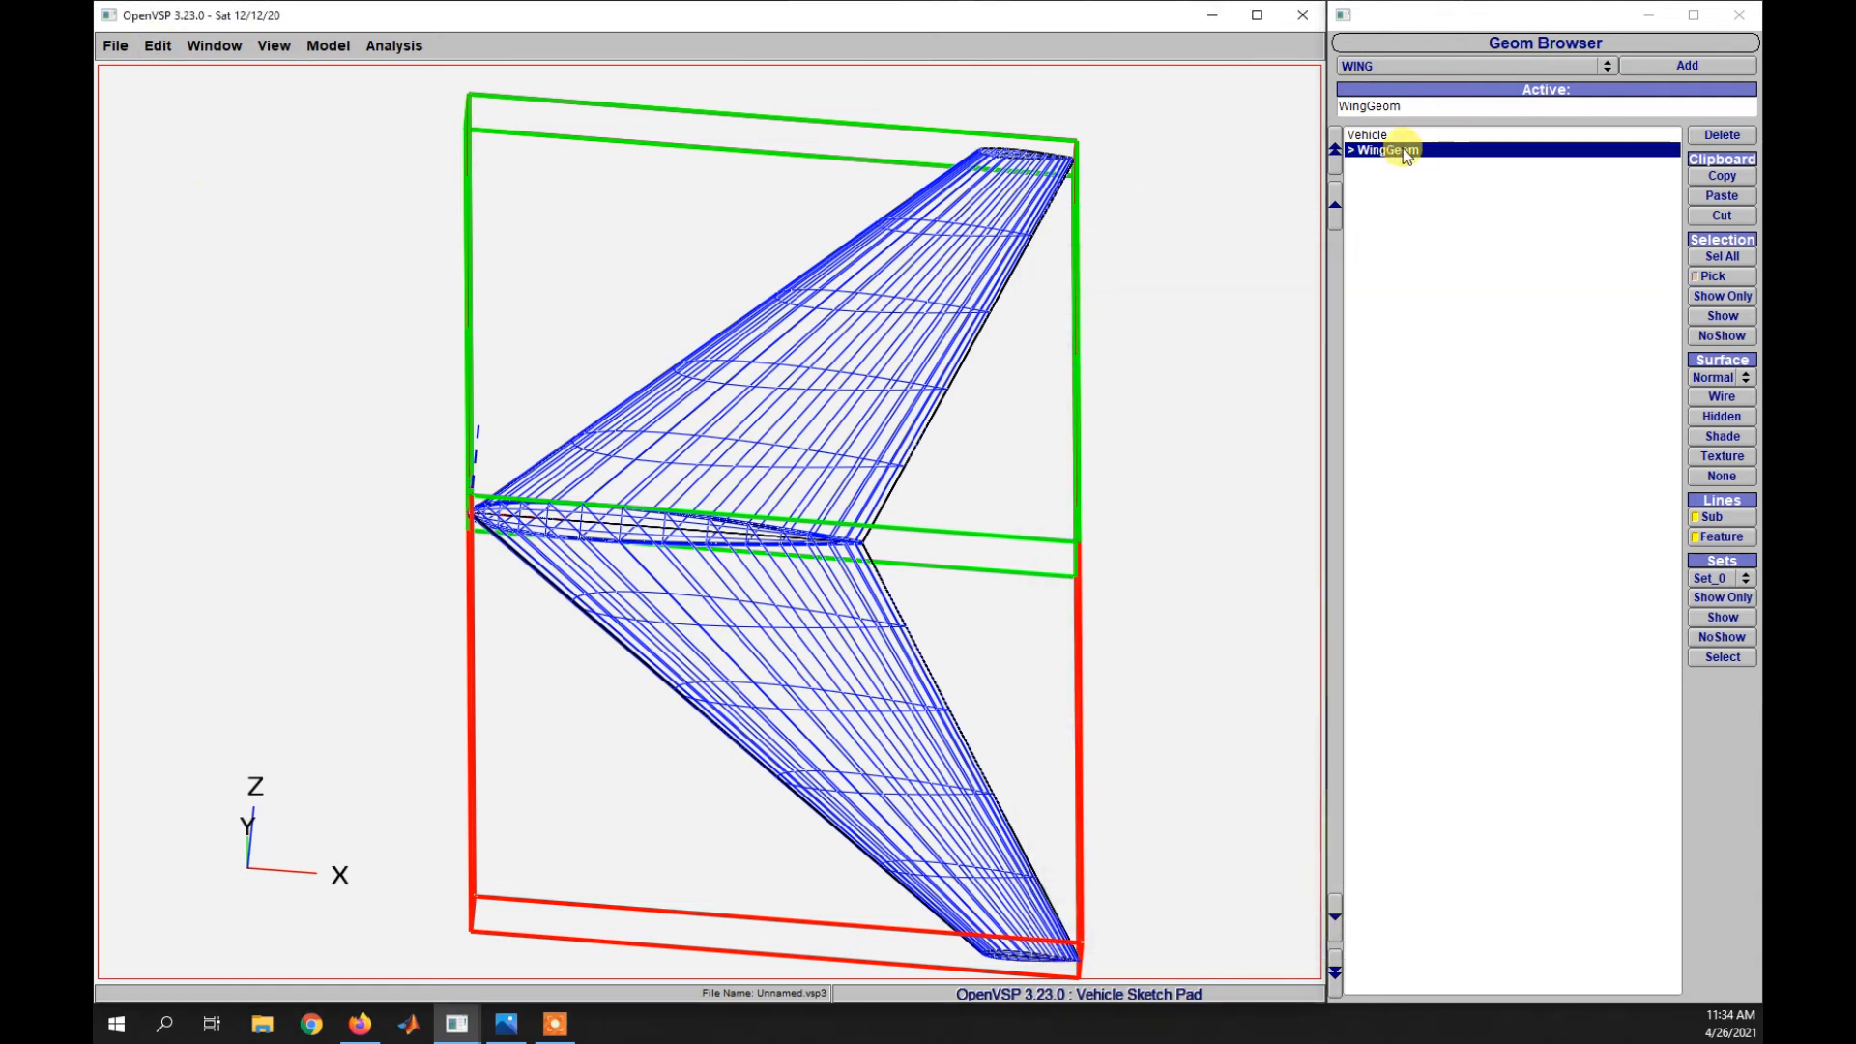
{"action": "double_click", "coordinate": [1383, 150]}
{"action": "left_click_drag", "start_coordinate": [1292, 269], "coordinate": [1383, 224]}
{"action": "left_click_drag", "start_coordinate": [920, 270], "coordinate": [613, 373]}
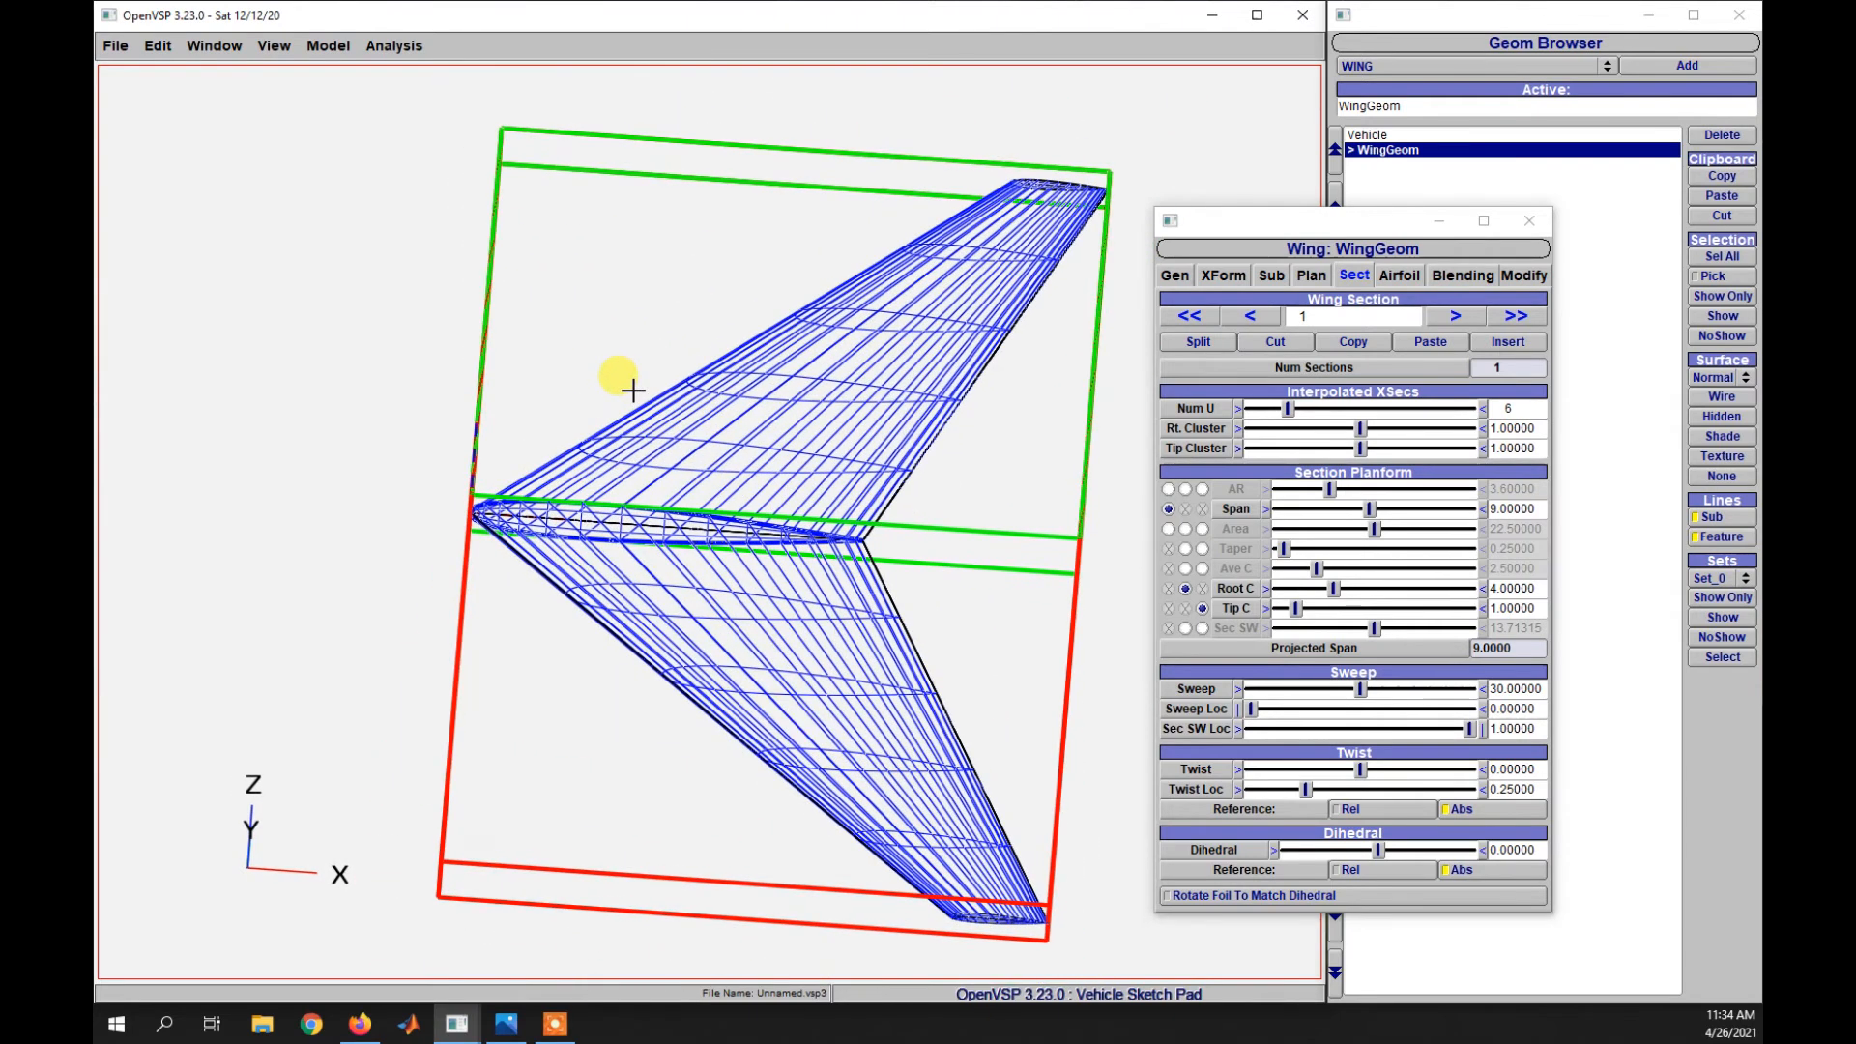
- Split wing section 1 in two and go to the new outer section 2
{"action": "right_click_drag", "start_coordinate": [996, 367], "coordinate": [867, 414]}
{"action": "mouse_move", "coordinate": [867, 414]}
{"action": "left_mouse_down"}
{"action": "mouse_move", "coordinate": [870, 290]}
{"action": "mouse_move", "coordinate": [841, 386]}
{"action": "mouse_move", "coordinate": [878, 448]}
{"action": "mouse_move", "coordinate": [879, 431]}
{"action": "left_mouse_up"}
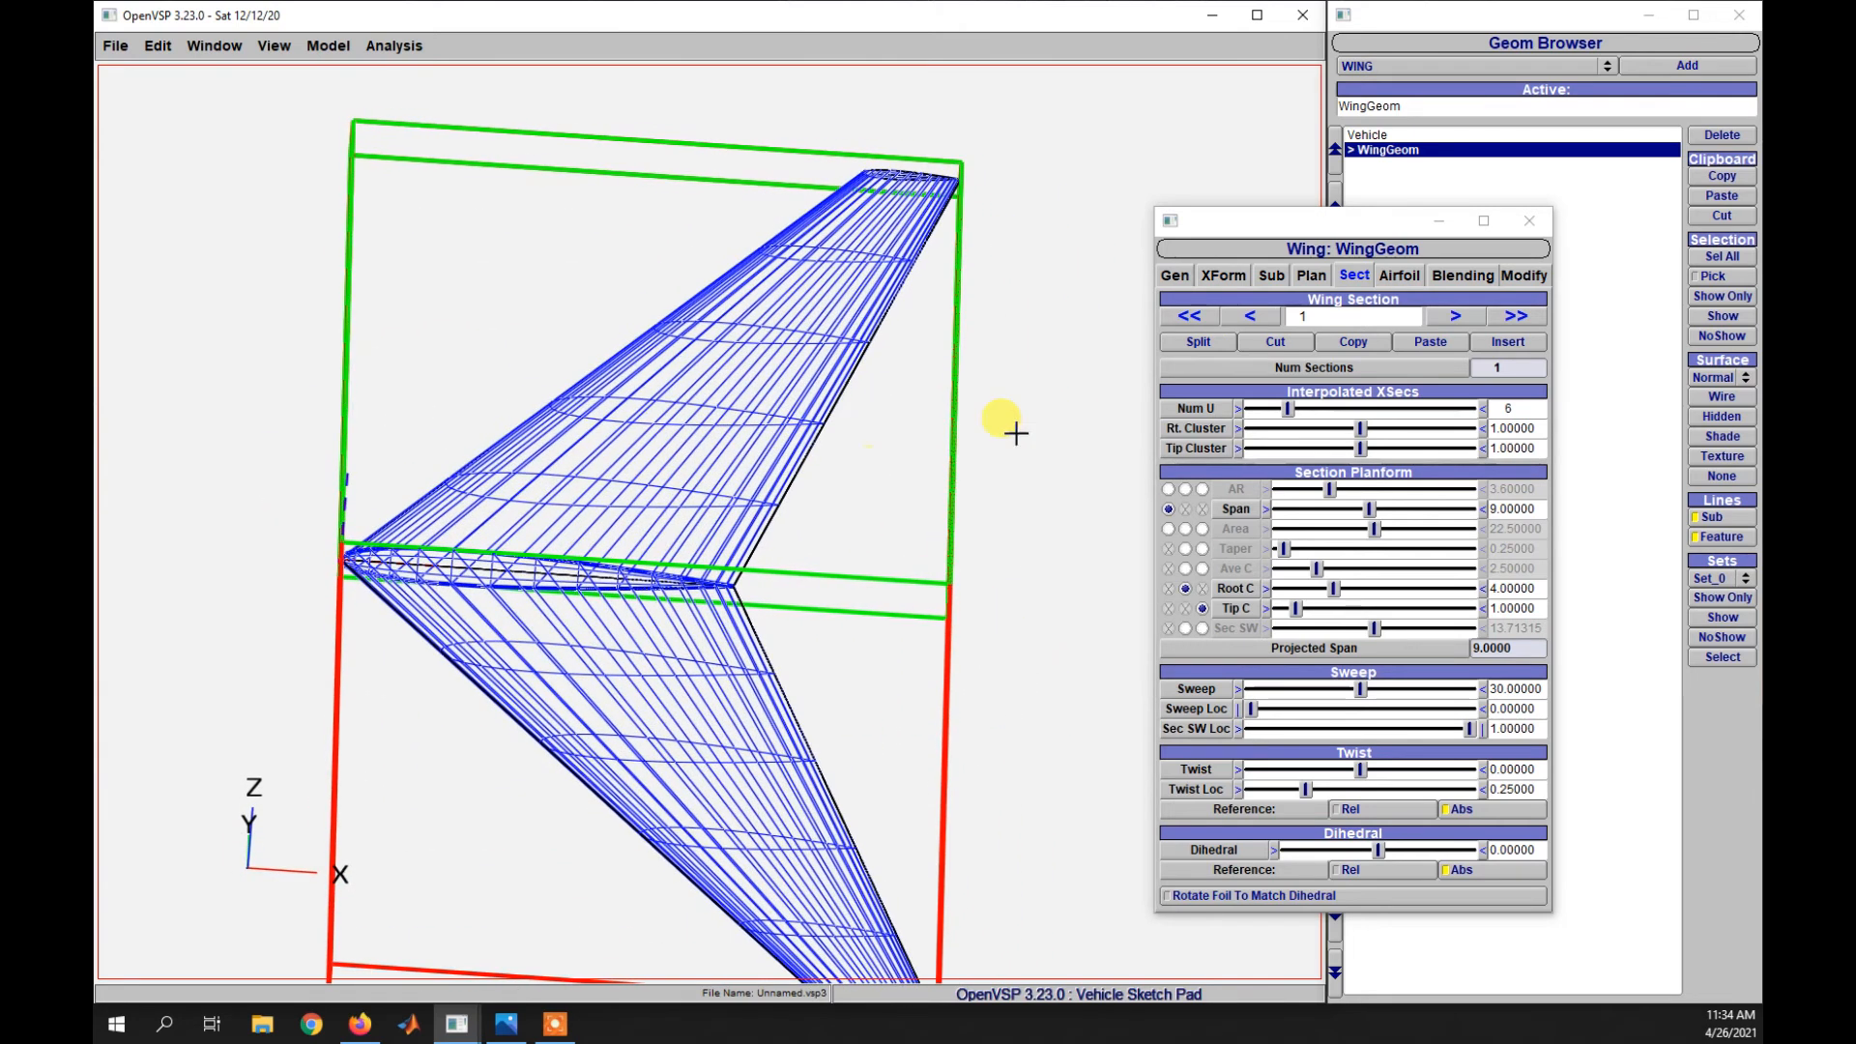
{"action": "left_click", "coordinate": [1199, 342]}
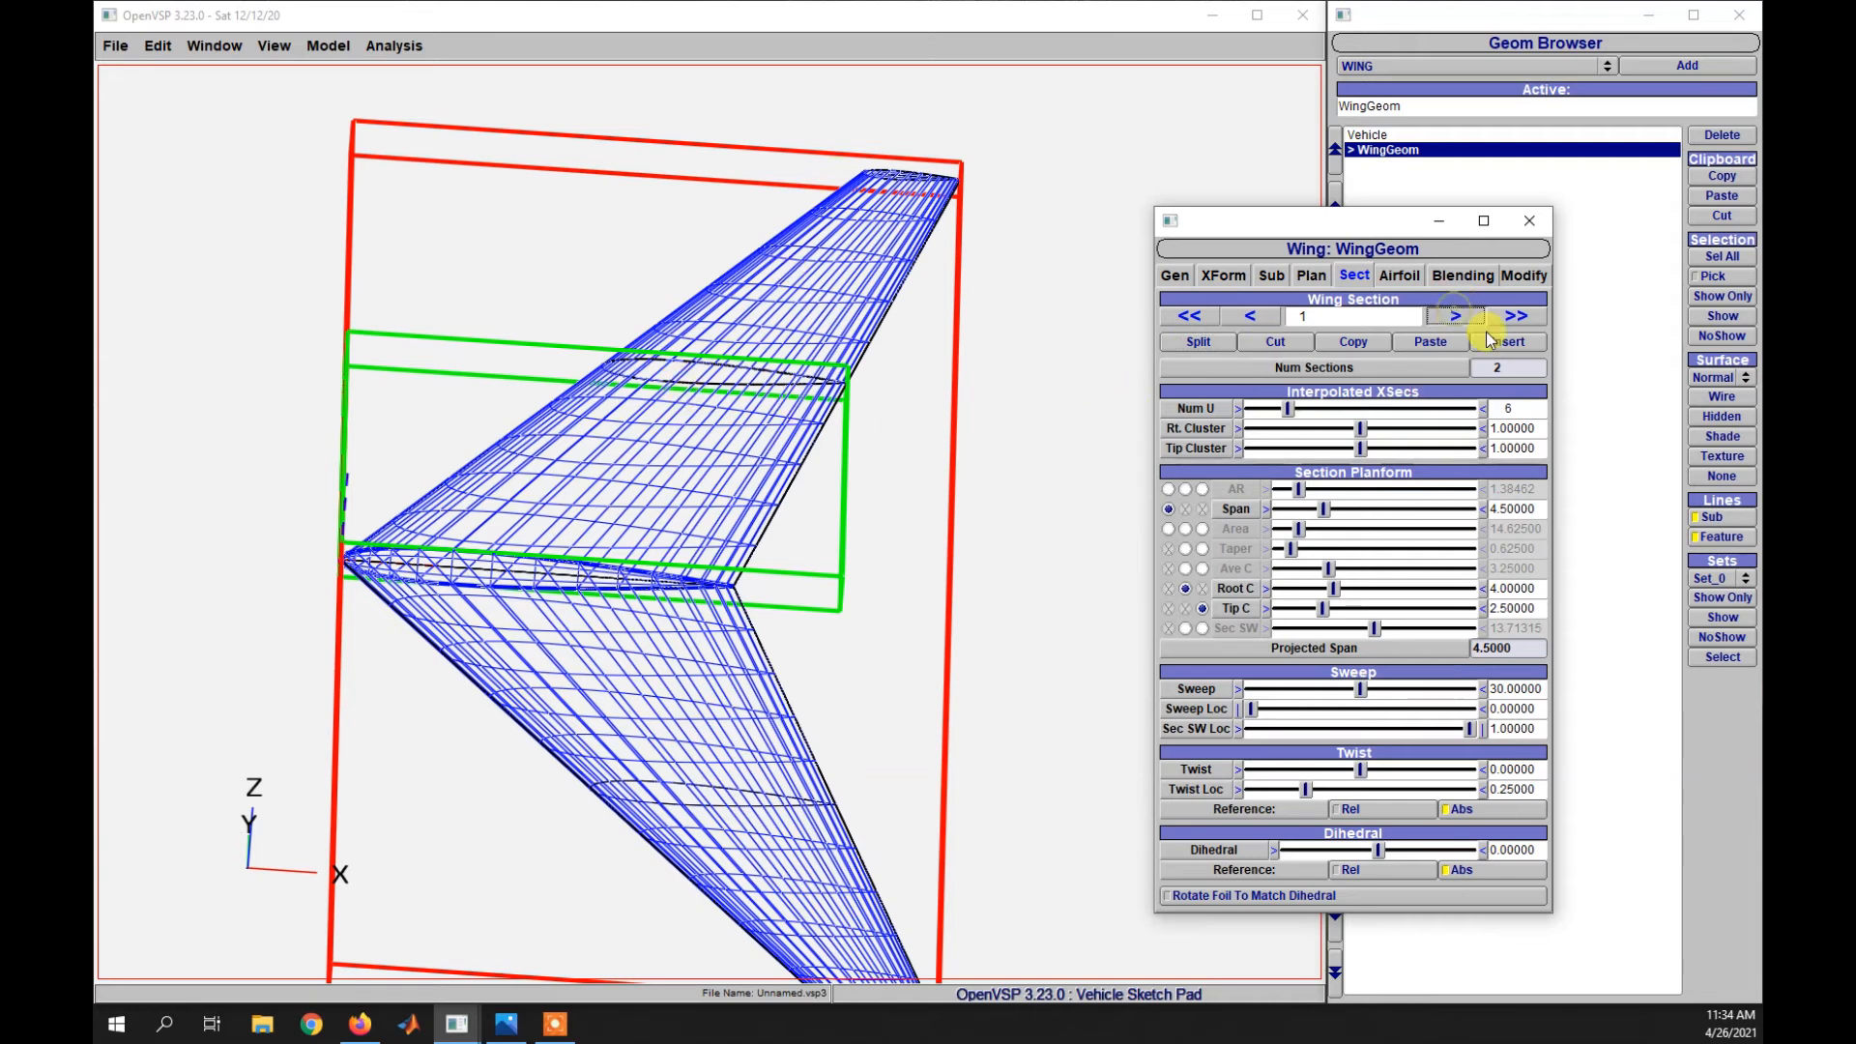
{"action": "left_click", "coordinate": [1456, 316]}
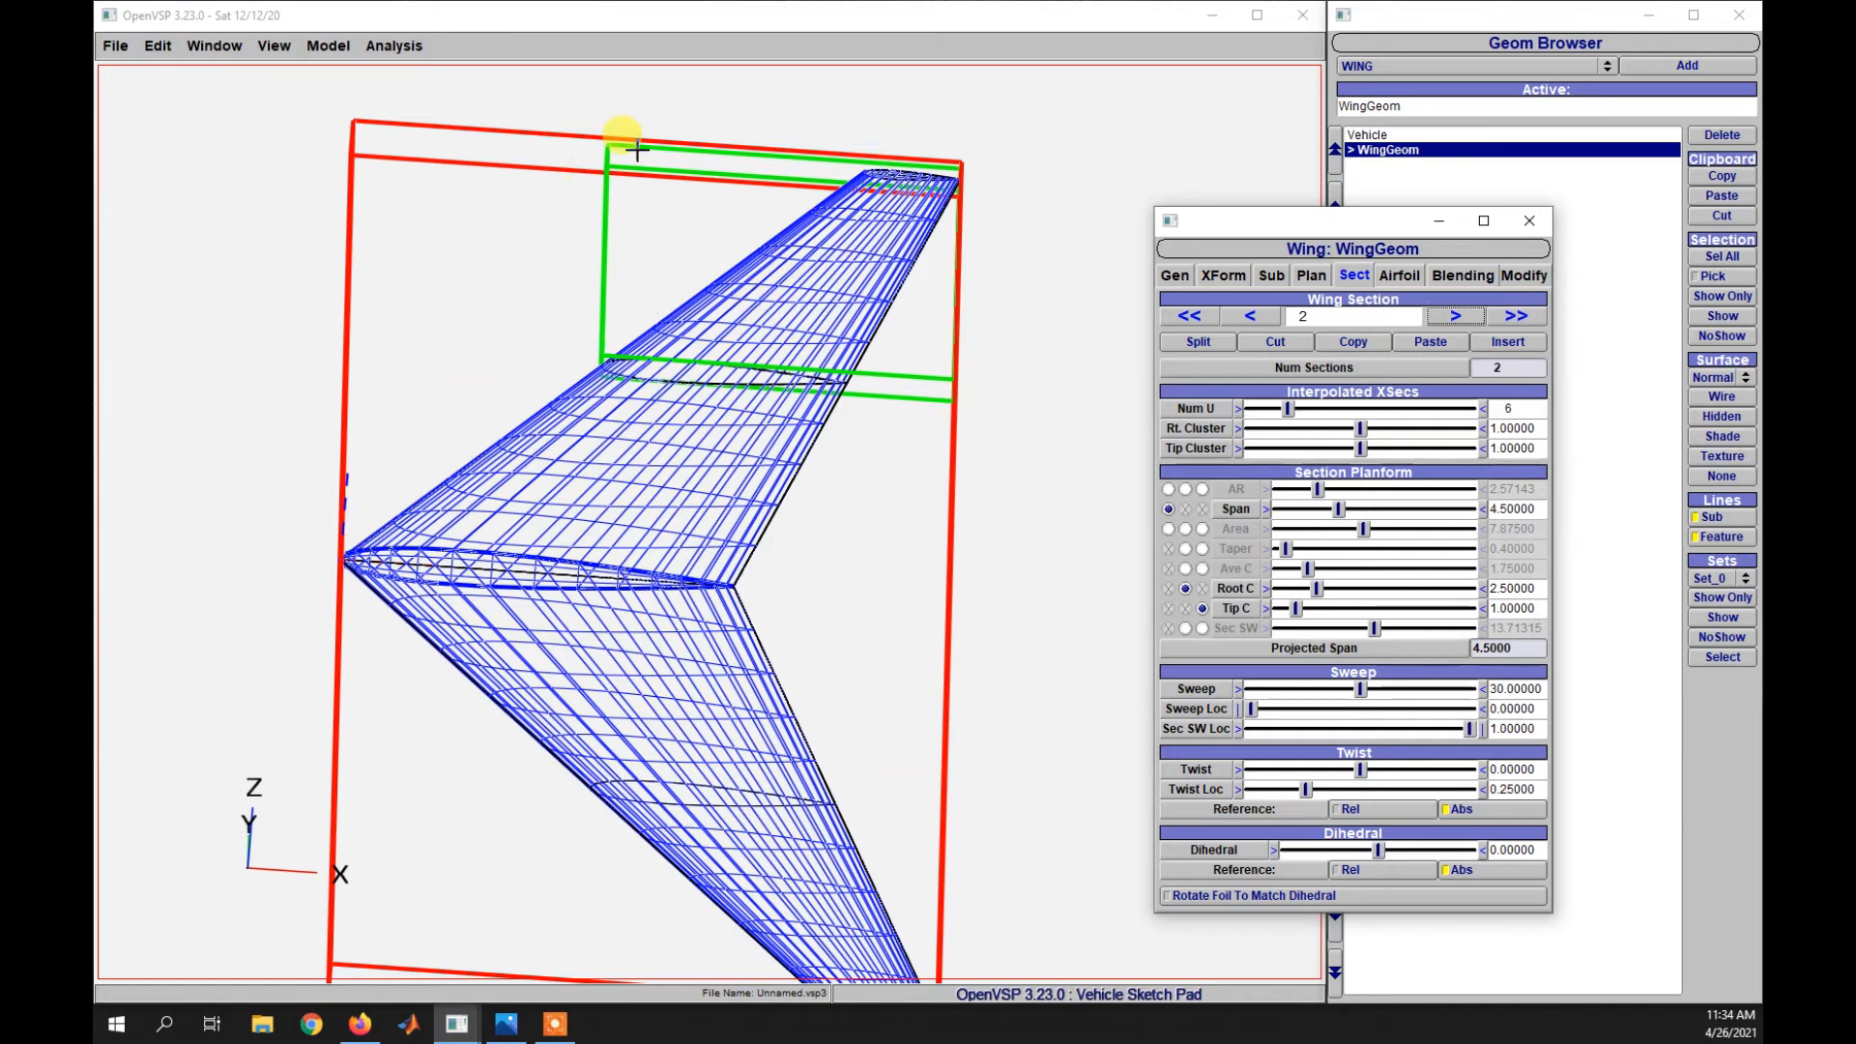
- Insert an extra wing section after section 2, and cut it out again
{"action": "left_click", "coordinate": [1518, 341]}
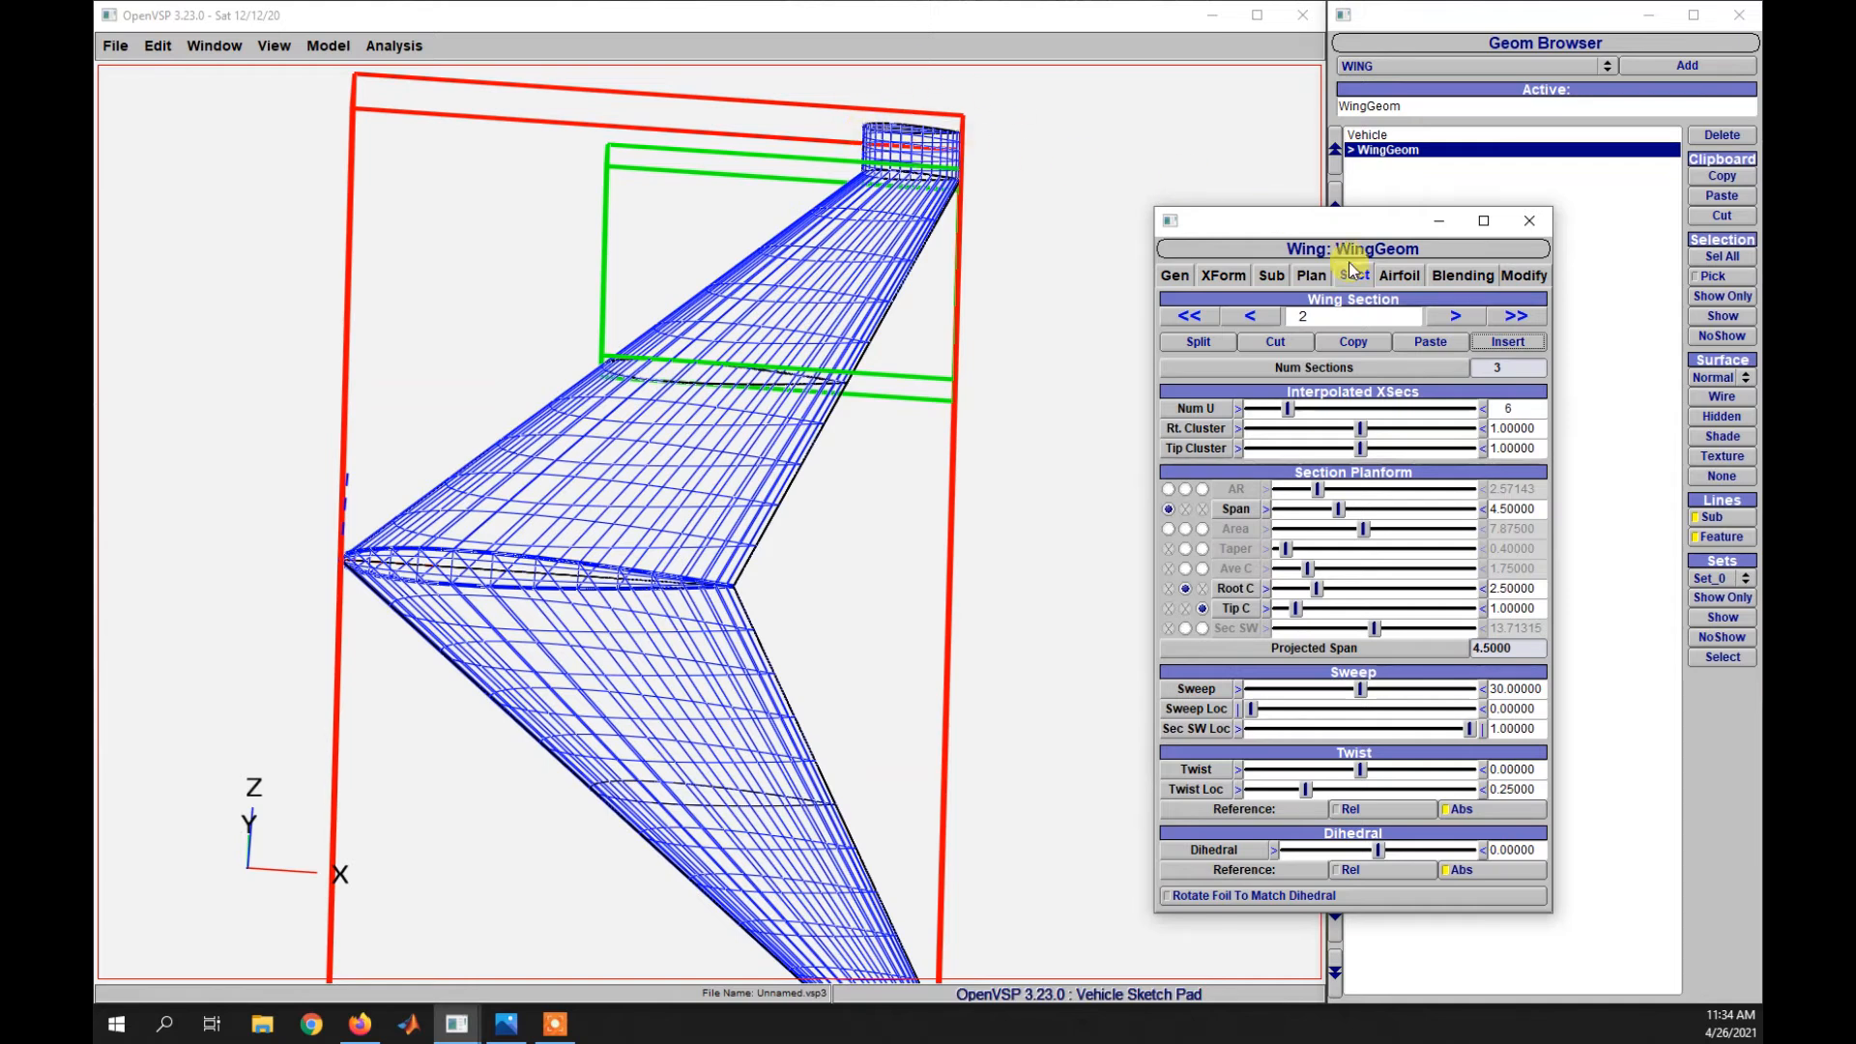
{"action": "left_click", "coordinate": [1450, 315]}
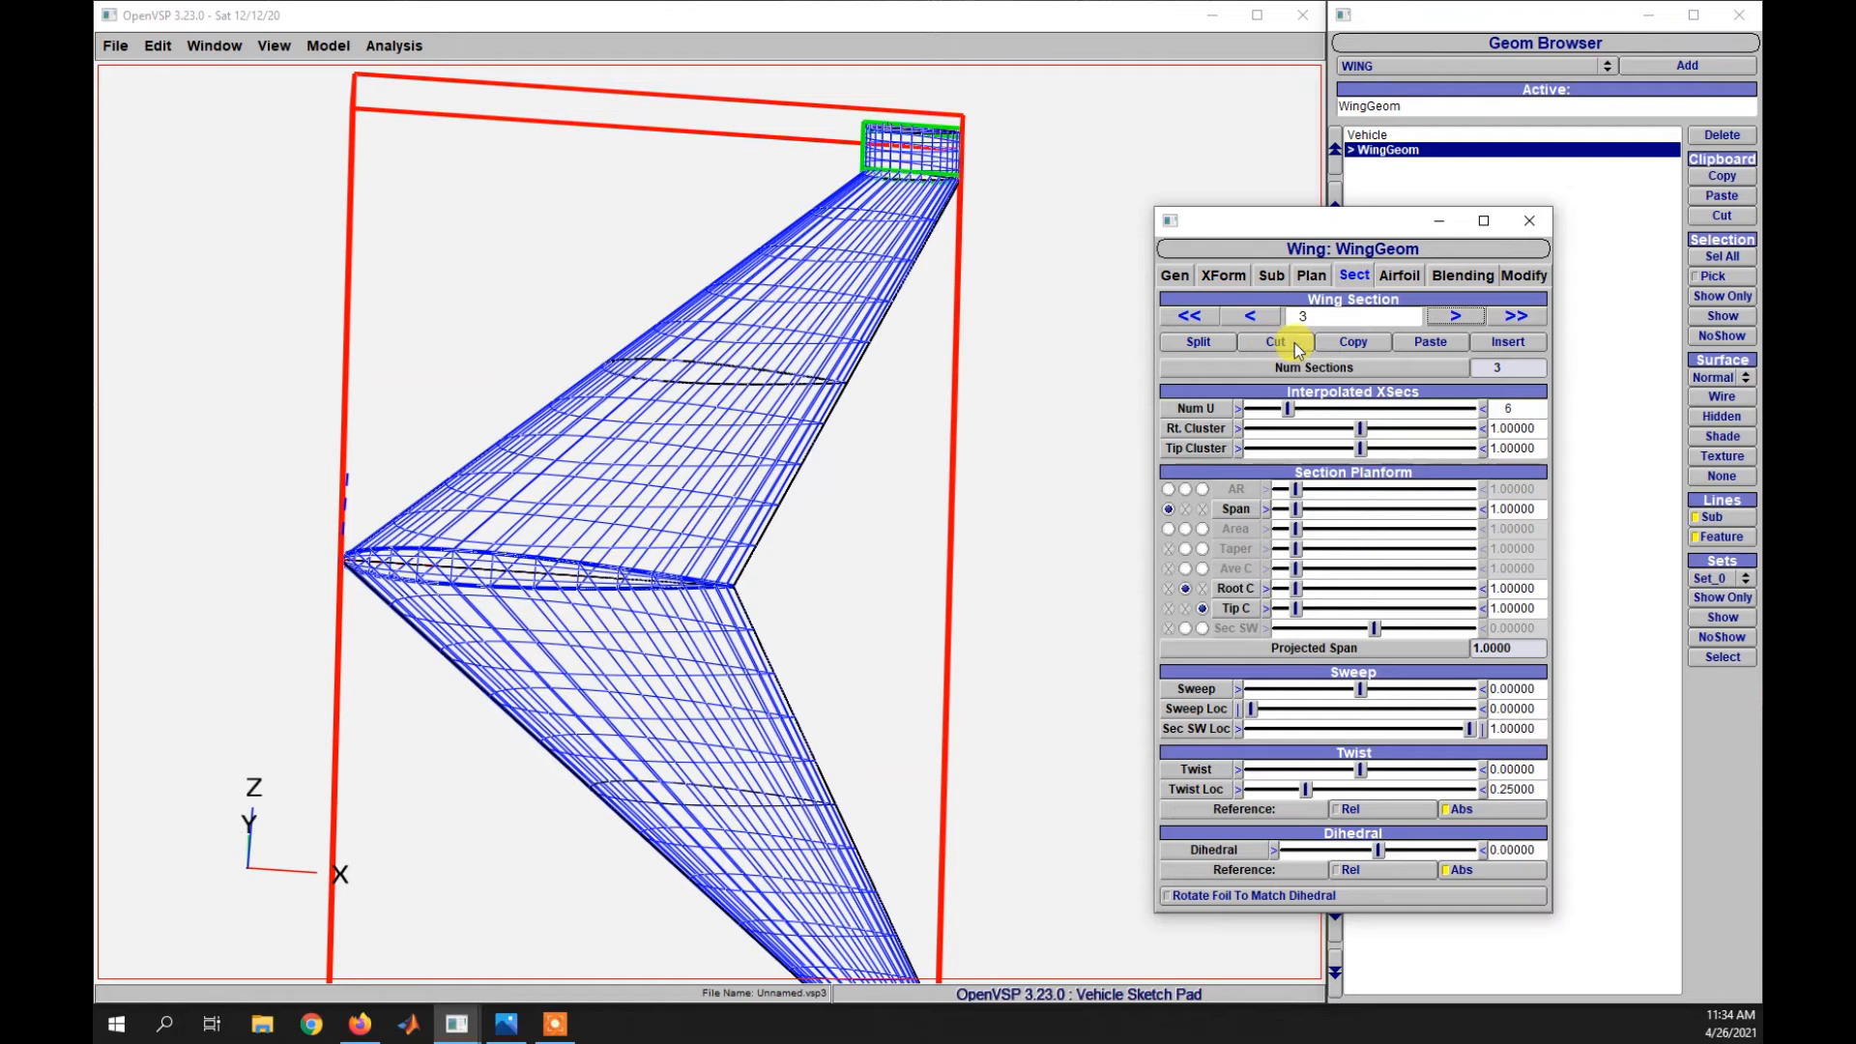
{"action": "left_click", "coordinate": [1278, 342]}
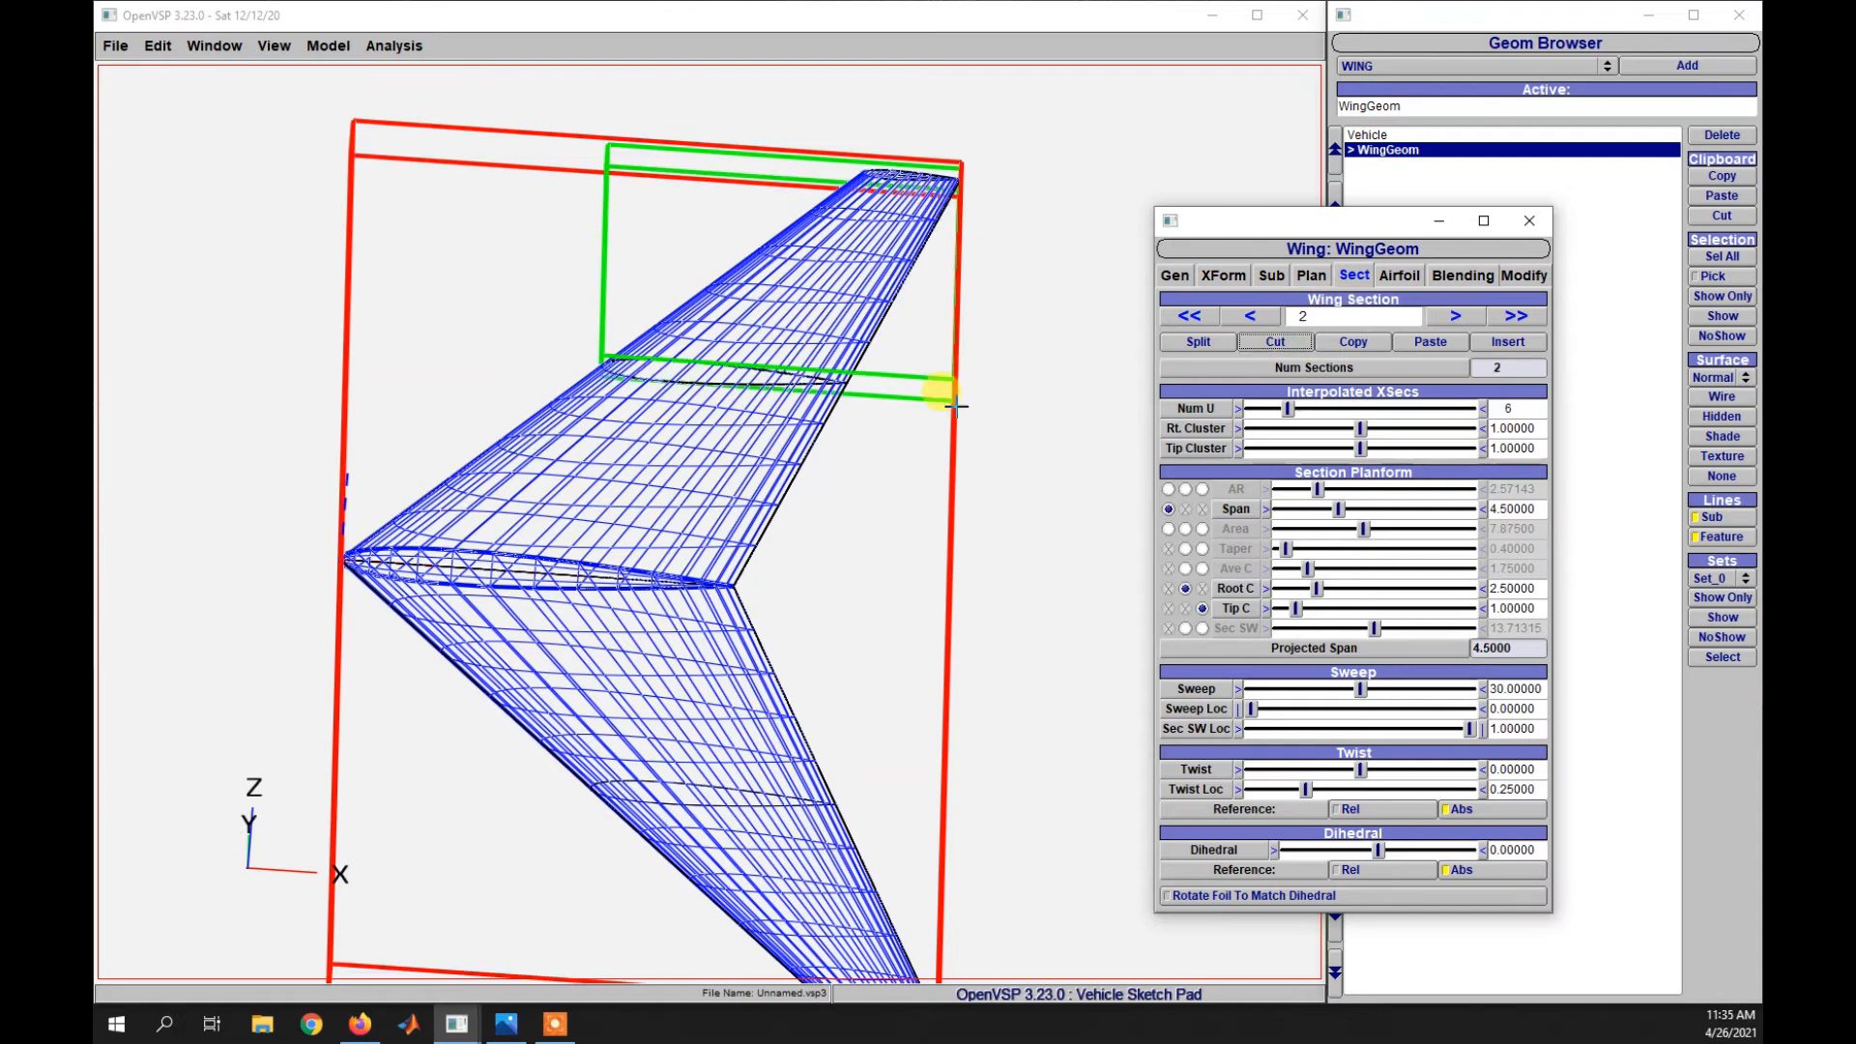
- Go back to wing section 1 and set its span to 0.5
{"action": "left_click", "coordinate": [1248, 316]}
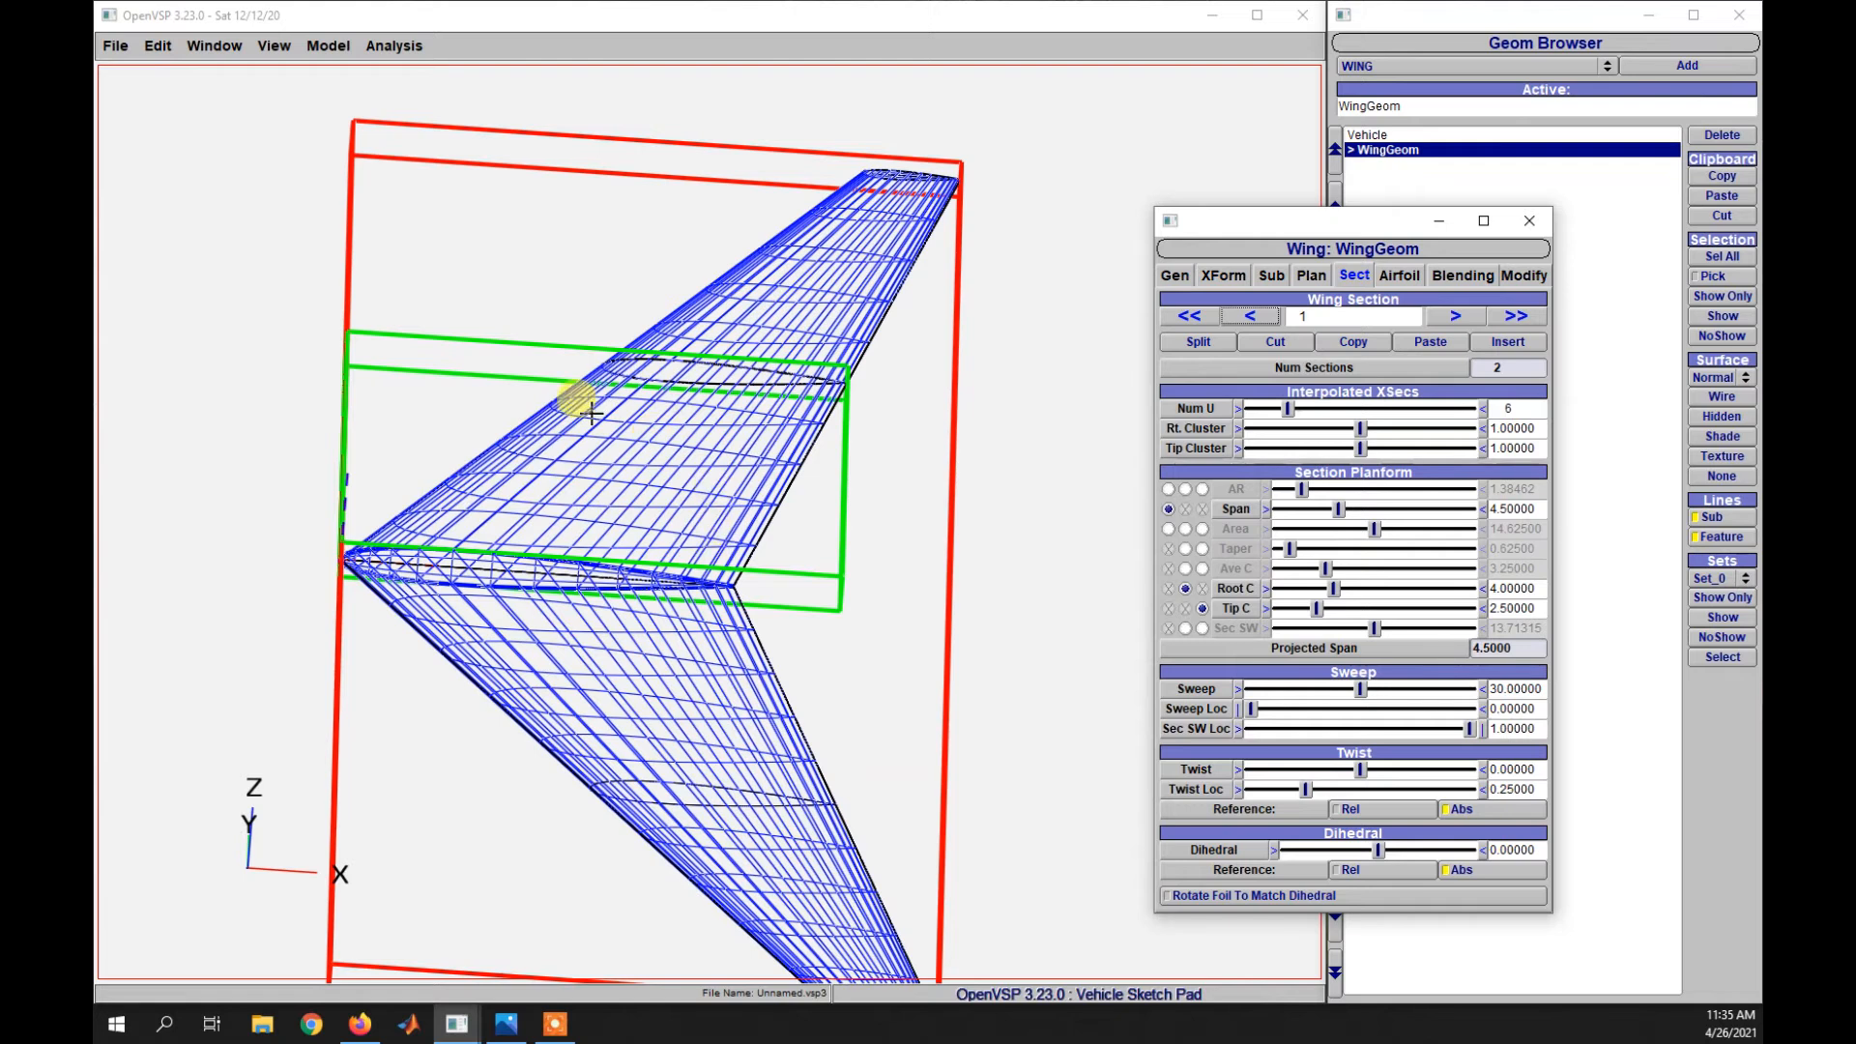
{"action": "left_click", "coordinate": [793, 481]}
{"action": "left_click_drag", "start_coordinate": [793, 482], "coordinate": [775, 464]}
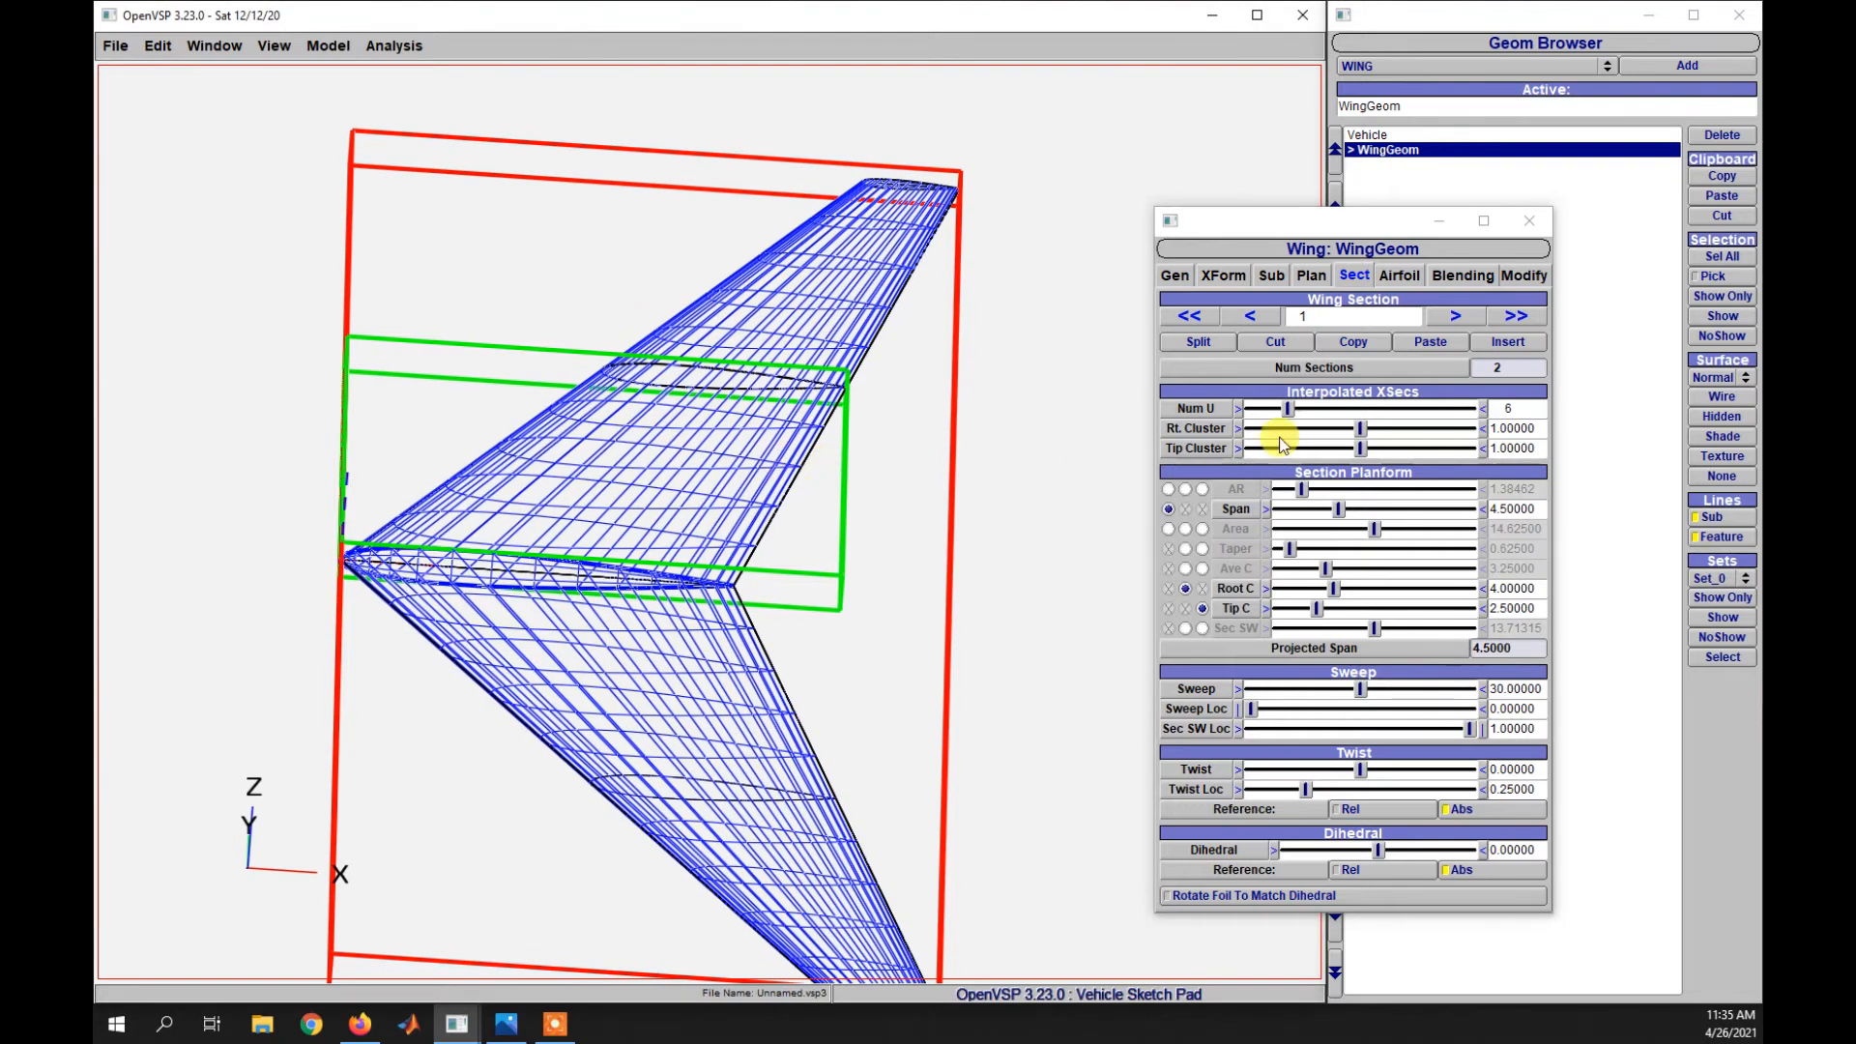
{"action": "left_click", "coordinate": [1351, 275]}
{"action": "left_click_drag", "start_coordinate": [1537, 511], "coordinate": [1482, 510]}
{"action": "type", "text": "0"}
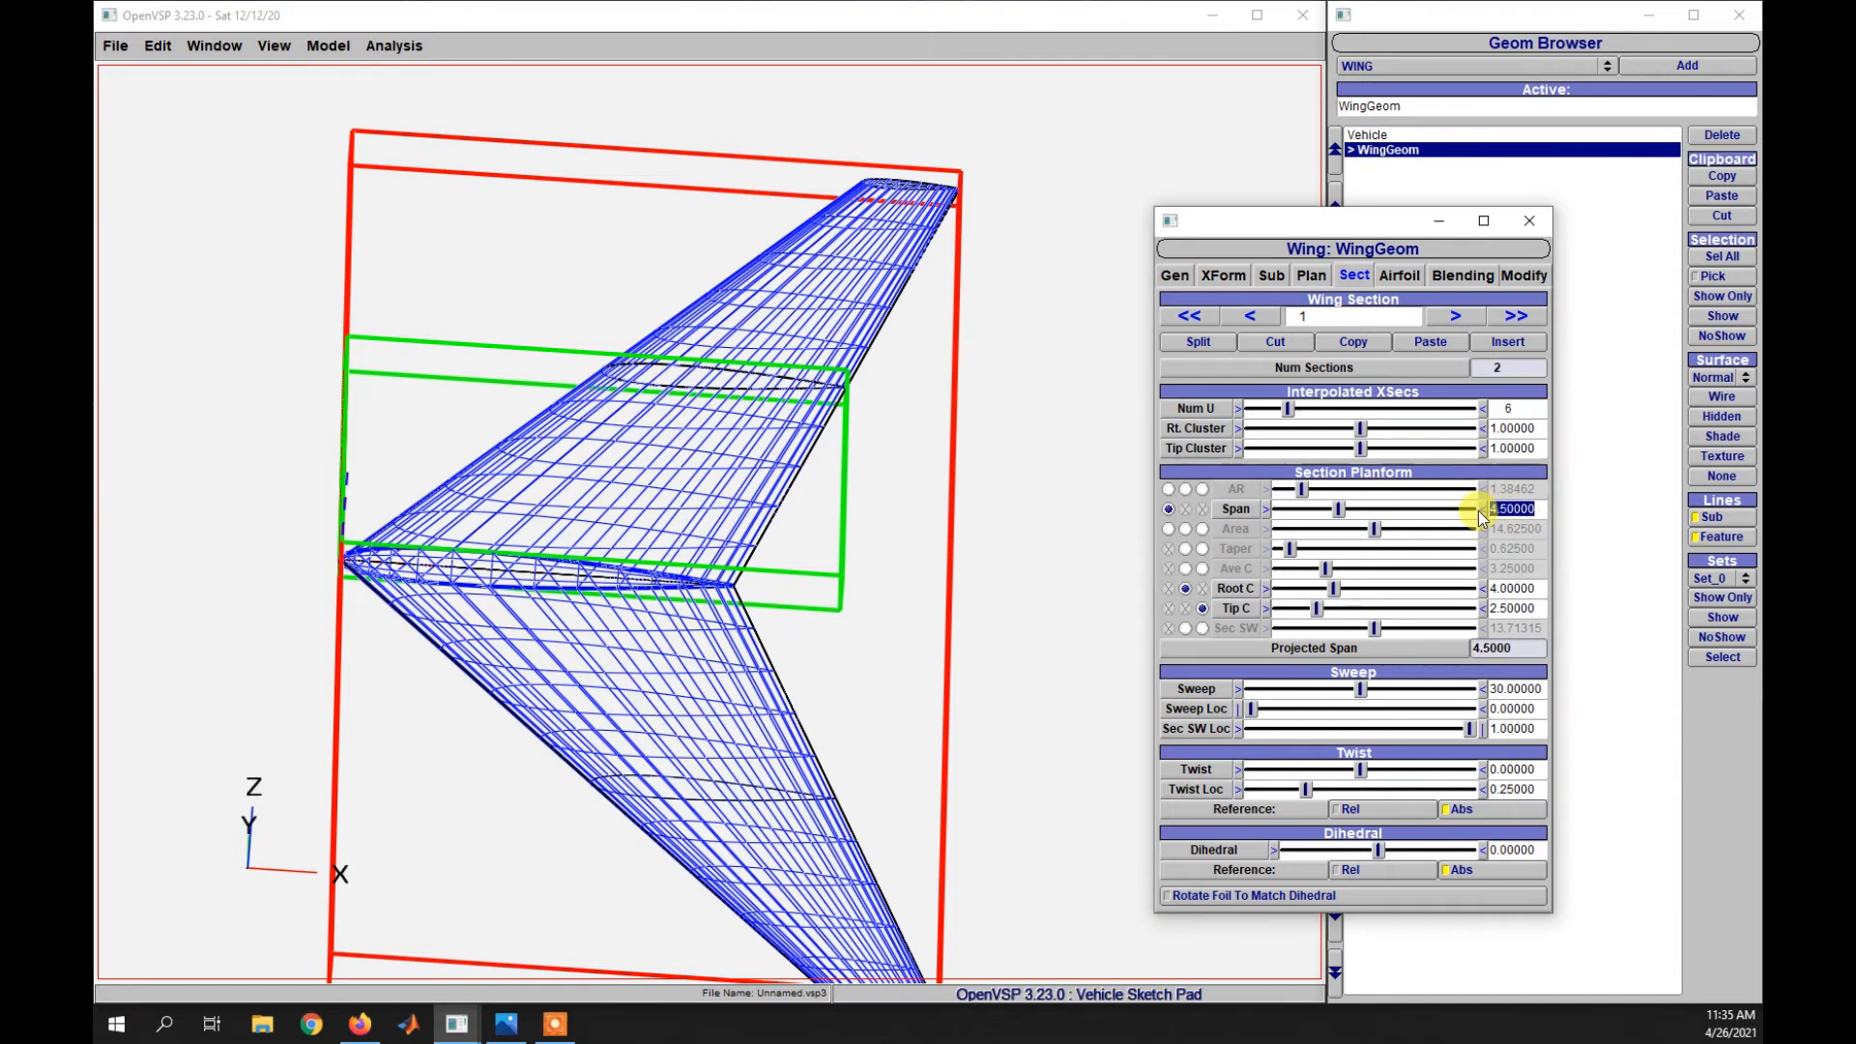
{"action": "type", "text": ".5"}
{"action": "key", "text": "Return"}
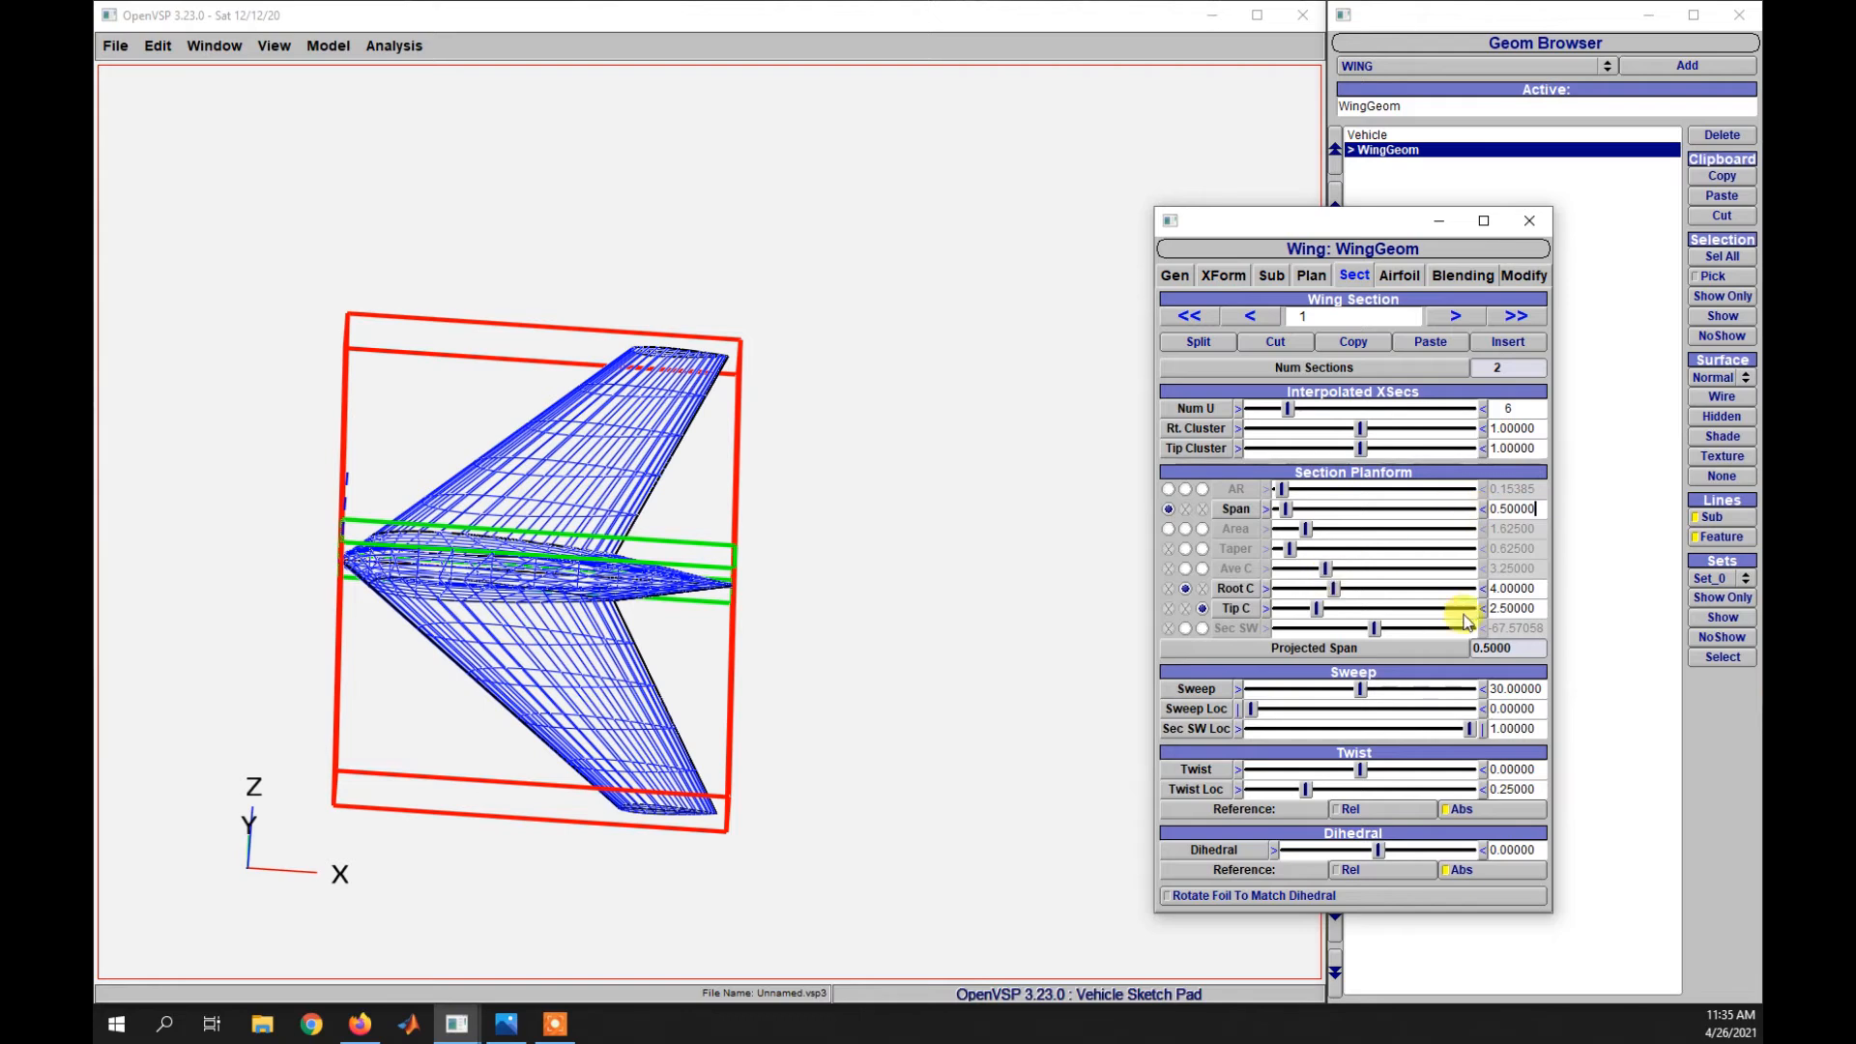
- Set wing section 1's root chord to 0.5 and its tip chord to 0.4
{"action": "left_click_drag", "start_coordinate": [1533, 595], "coordinate": [1460, 596]}
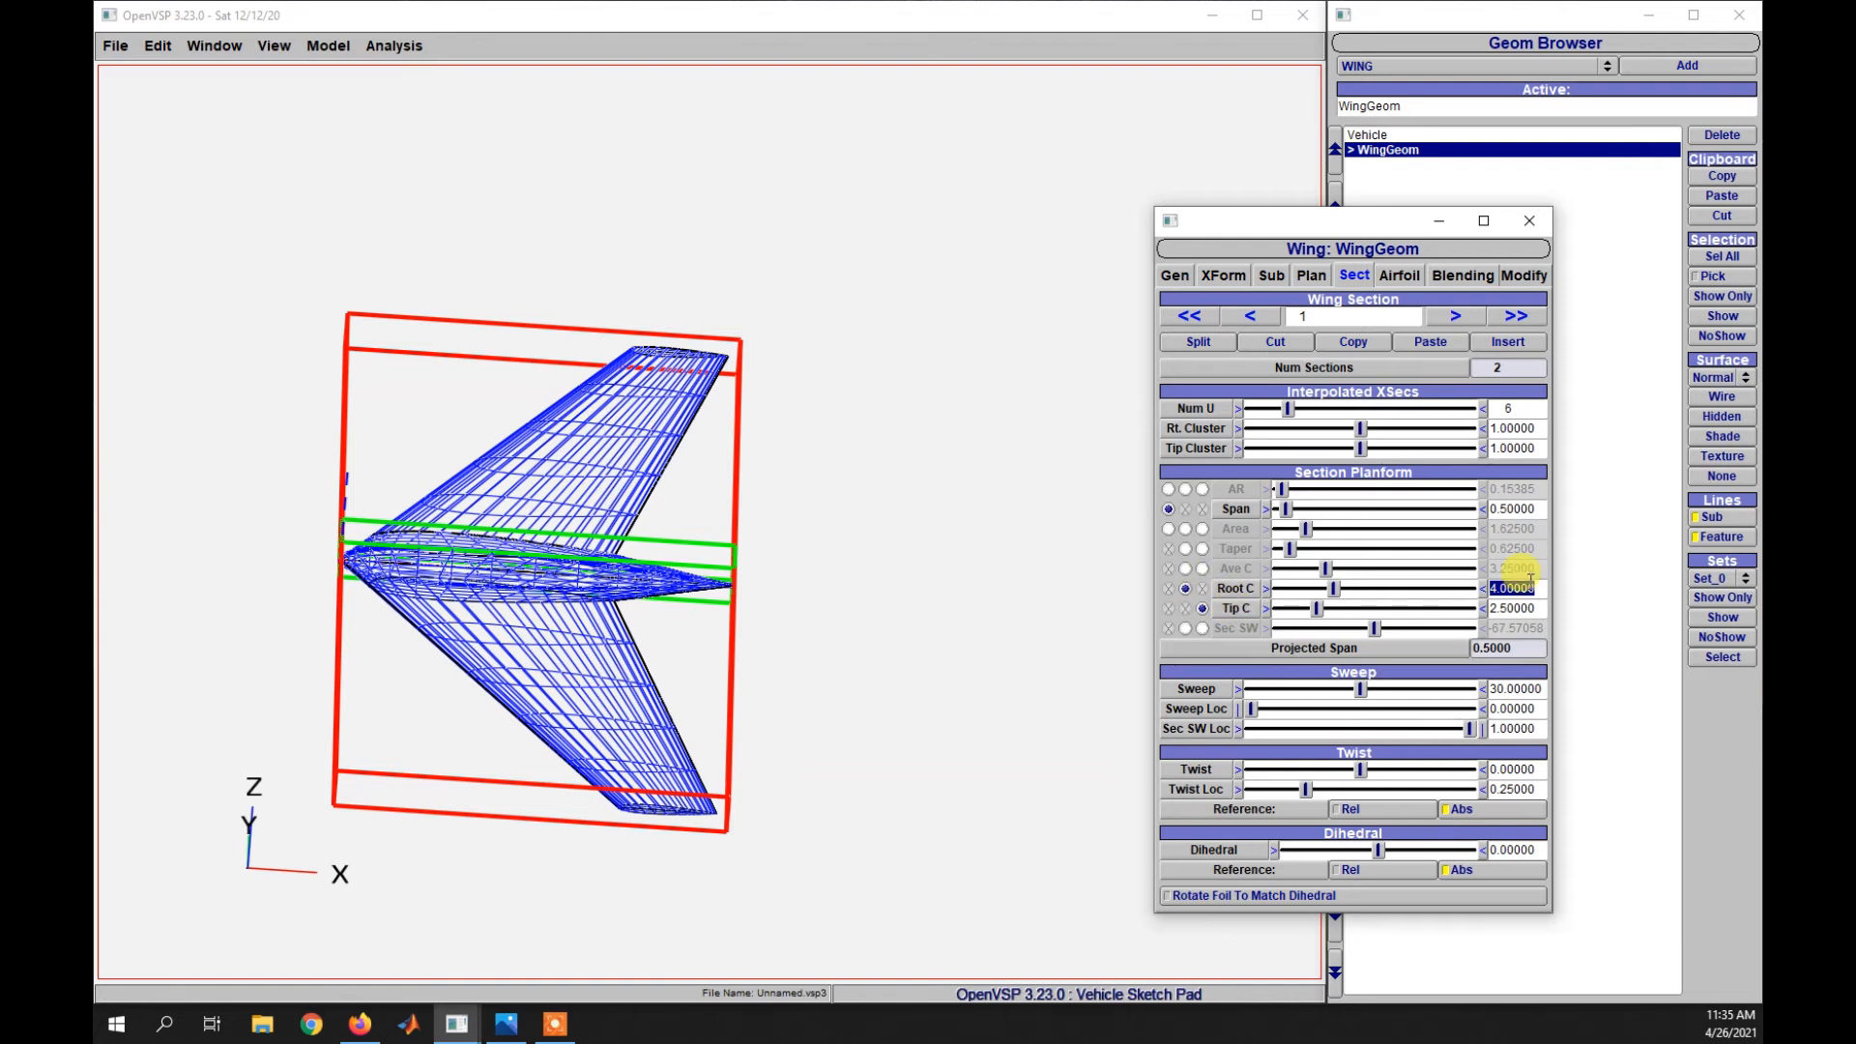
{"action": "type", "text": "0.5"}
{"action": "key", "text": "Return"}
{"action": "left_click_drag", "start_coordinate": [1539, 609], "coordinate": [1464, 610]}
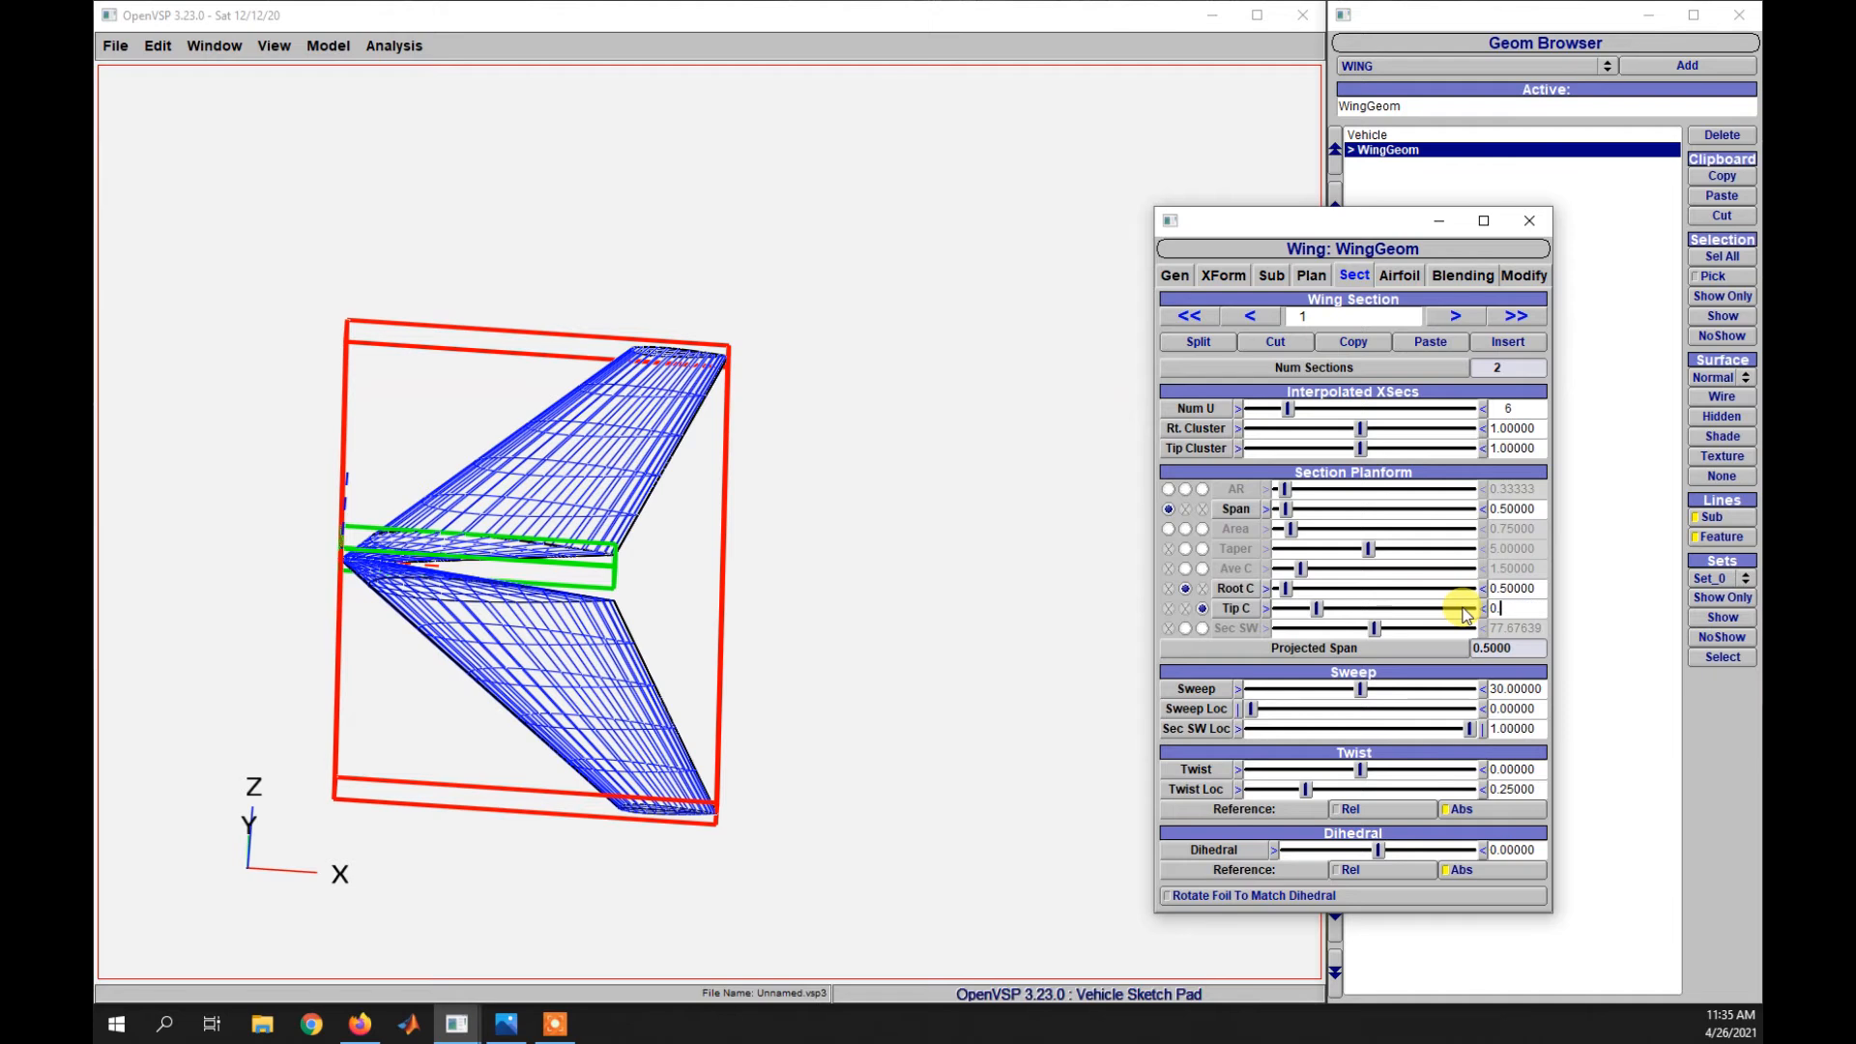
{"action": "type", "text": "0.4"}
{"action": "key", "text": "Return"}
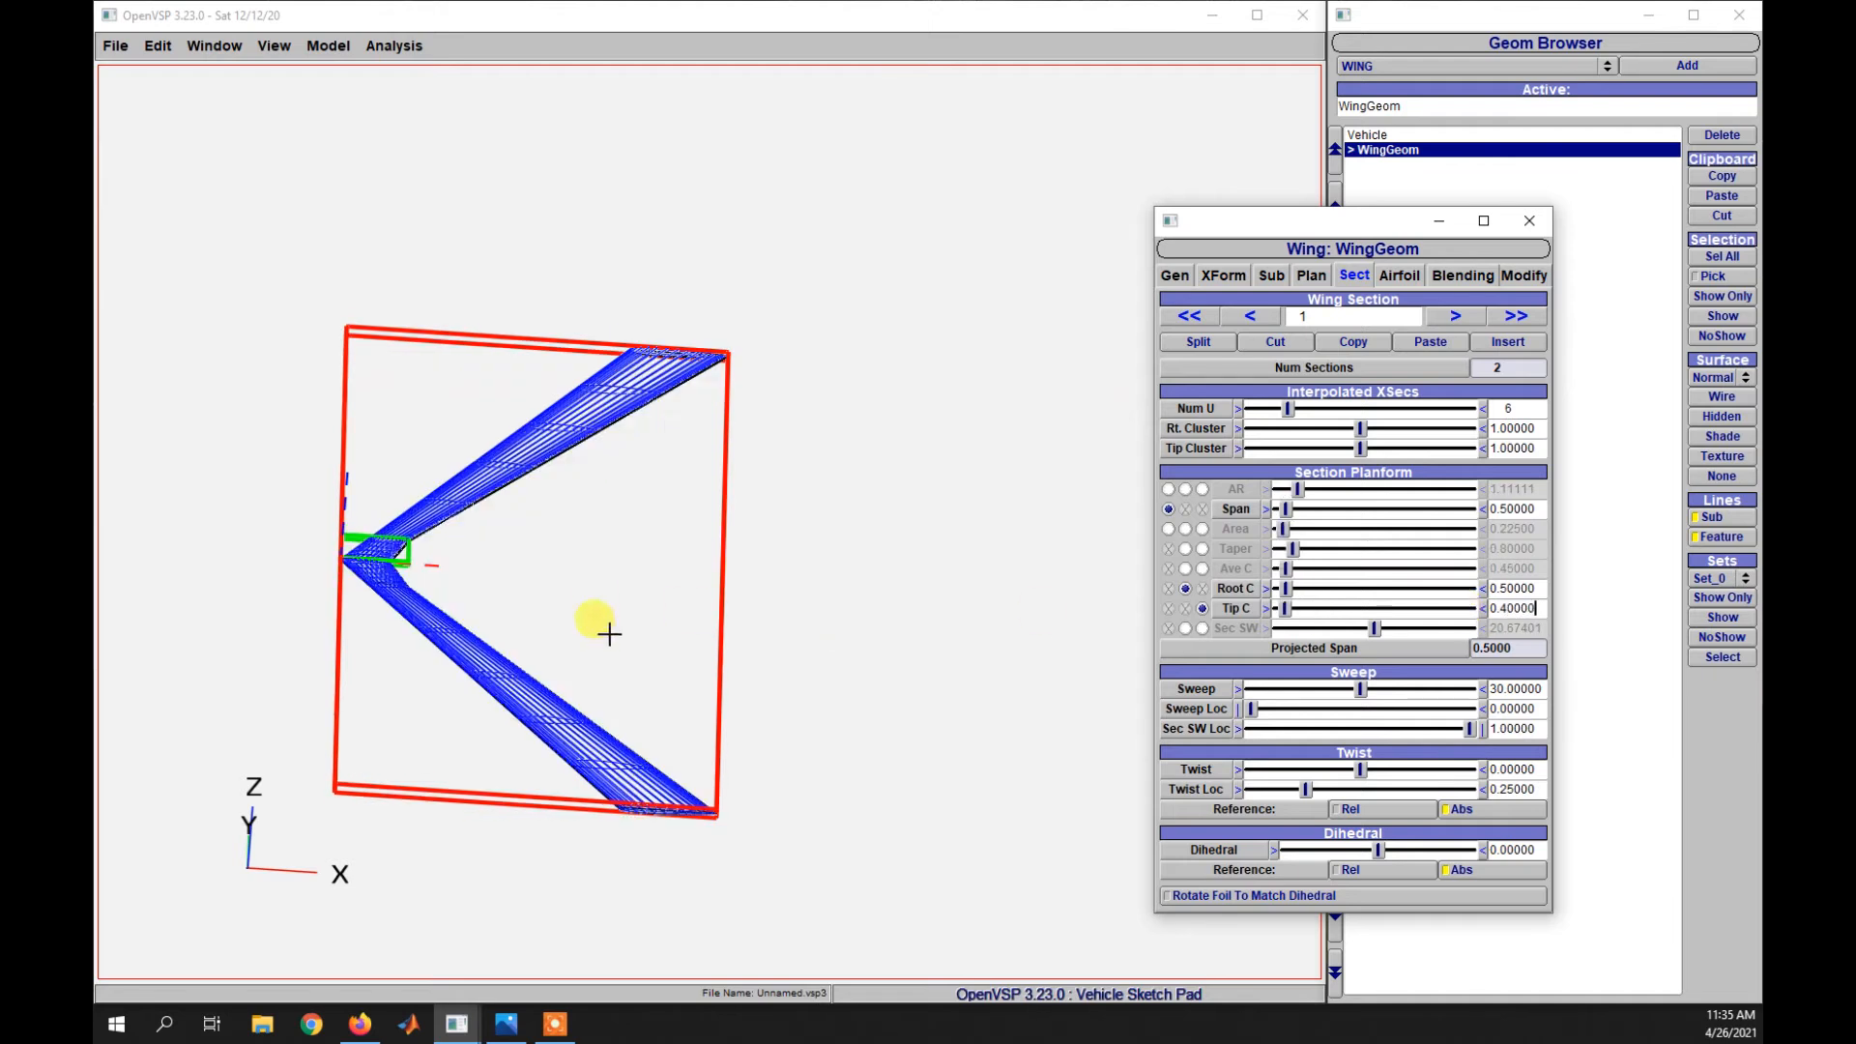
- Try AR, Area and Taper as section 1's planform drivers, and restore Span, Root C and Tip C
{"action": "left_click", "coordinate": [629, 665]}
{"action": "scroll", "coordinate": [629, 665], "scroll_direction": "up", "scroll_amount": 2}
{"action": "right_click_drag", "start_coordinate": [750, 659], "coordinate": [1021, 669]}
{"action": "left_click_drag", "start_coordinate": [580, 662], "coordinate": [586, 792]}
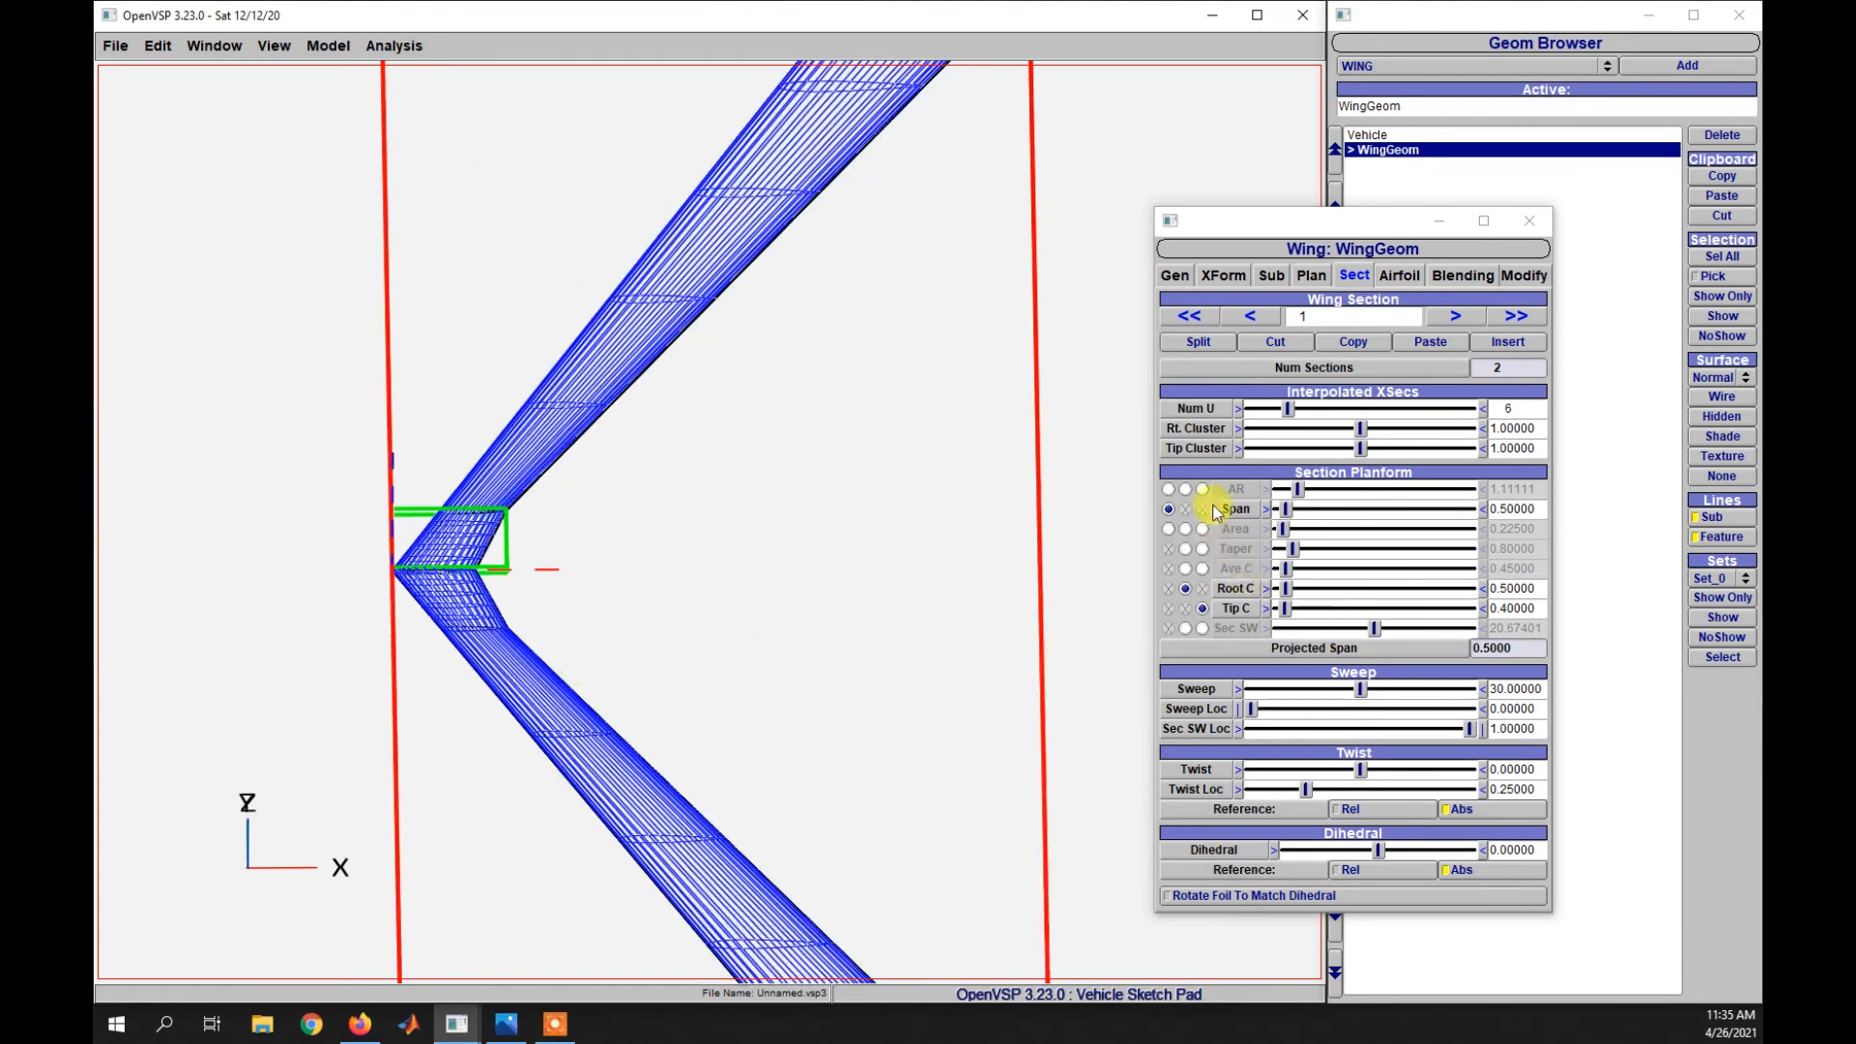
{"action": "left_click", "coordinate": [1203, 608]}
{"action": "left_click", "coordinate": [1169, 489]}
{"action": "left_click", "coordinate": [1168, 491]}
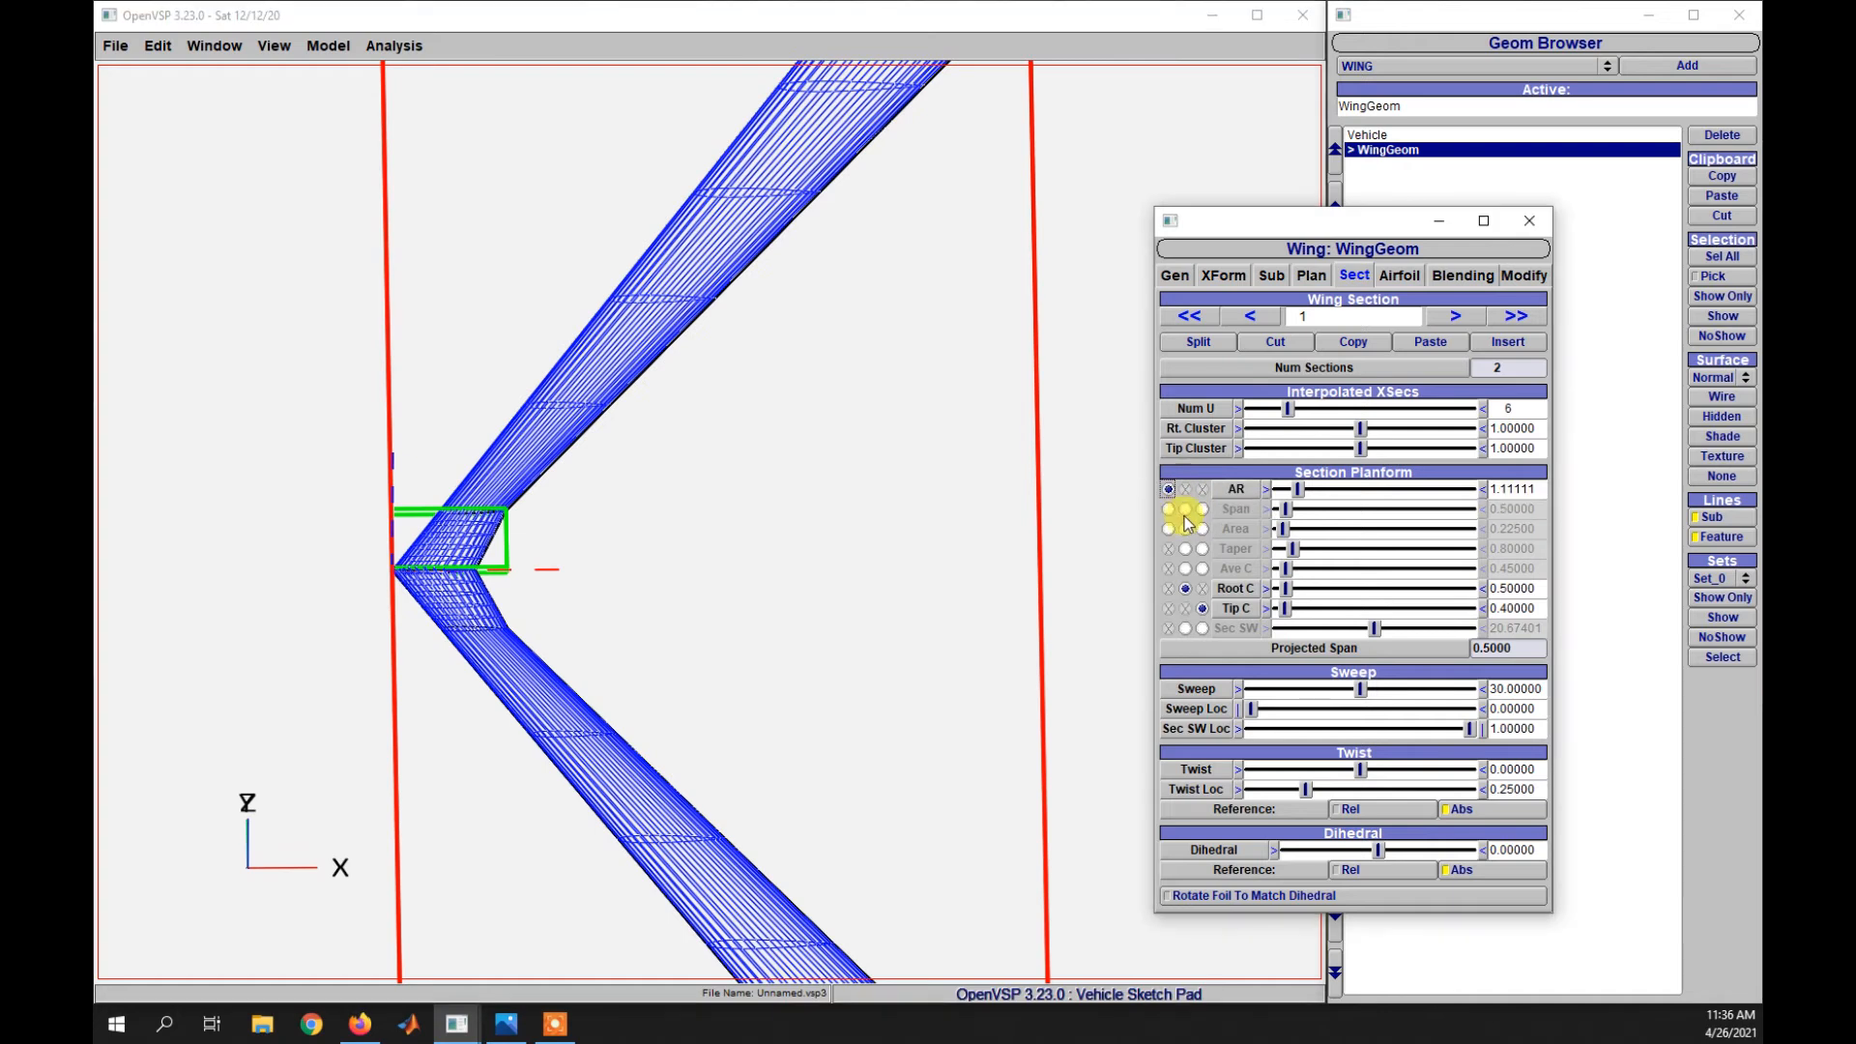
{"action": "left_click", "coordinate": [1185, 530]}
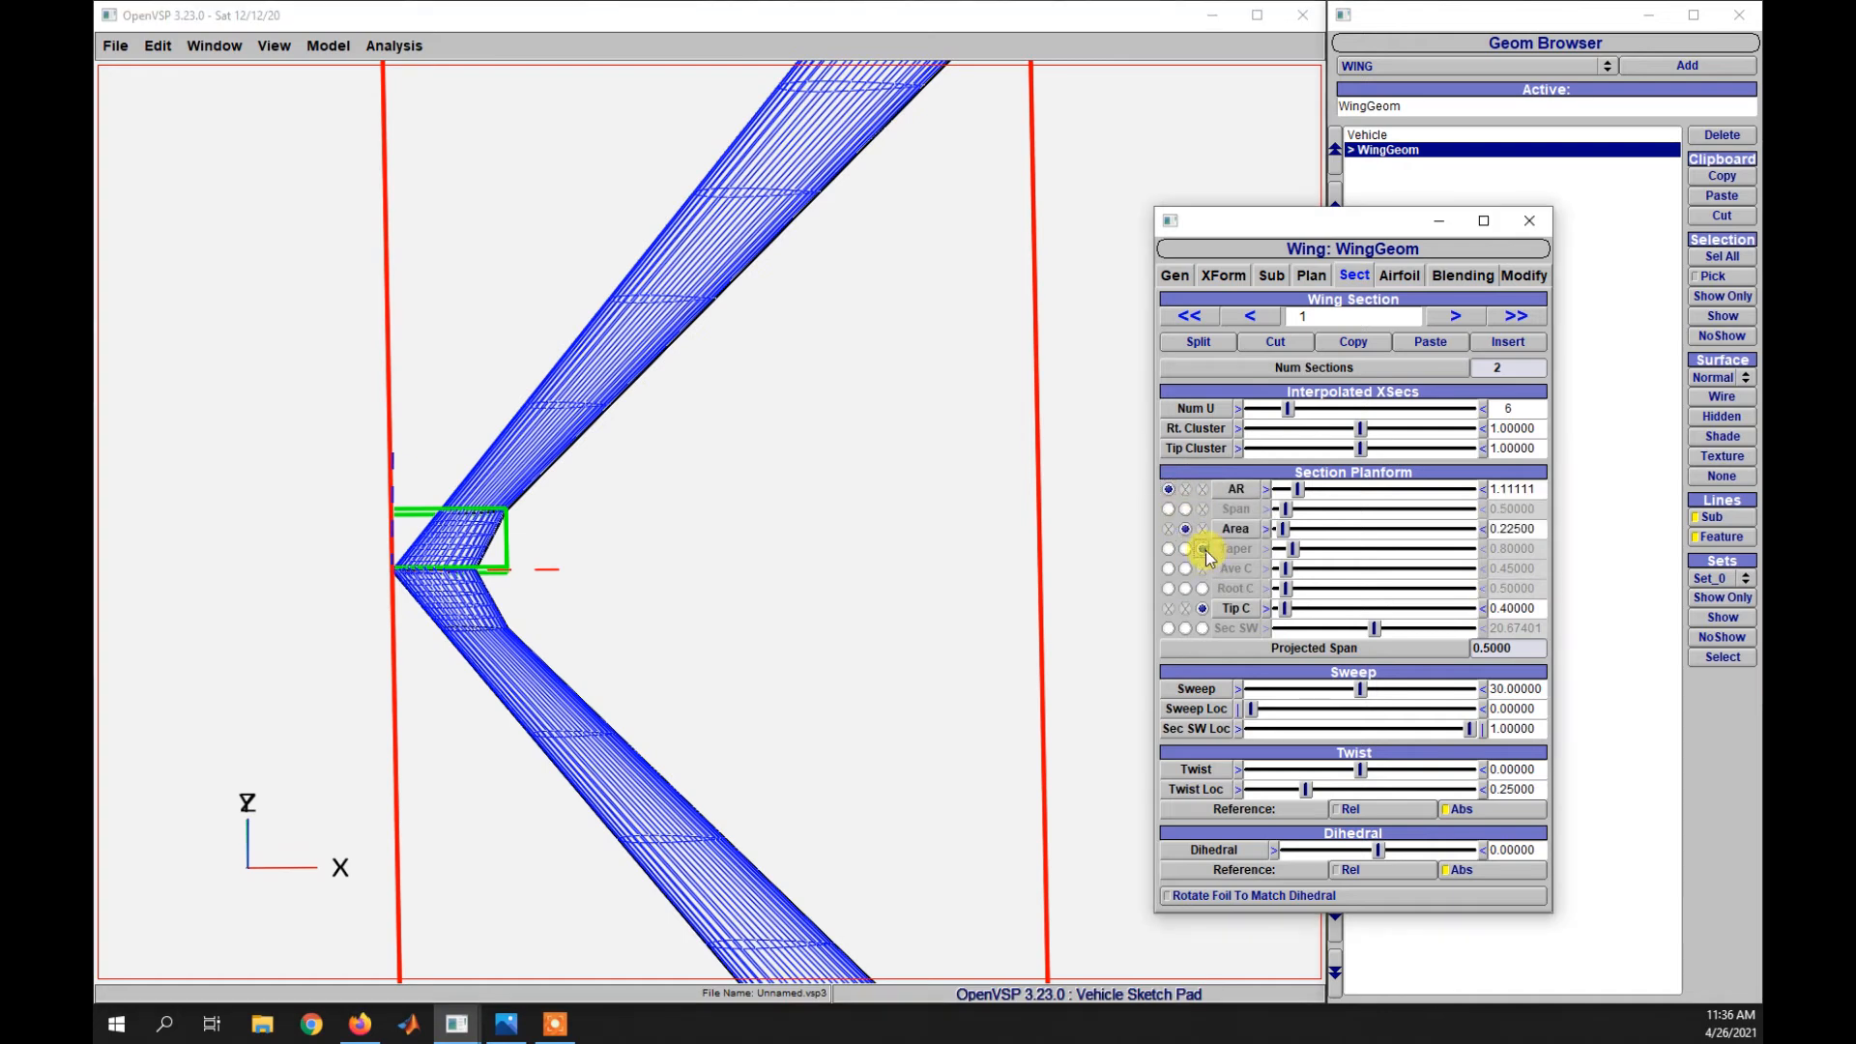
{"action": "left_click", "coordinate": [1204, 550]}
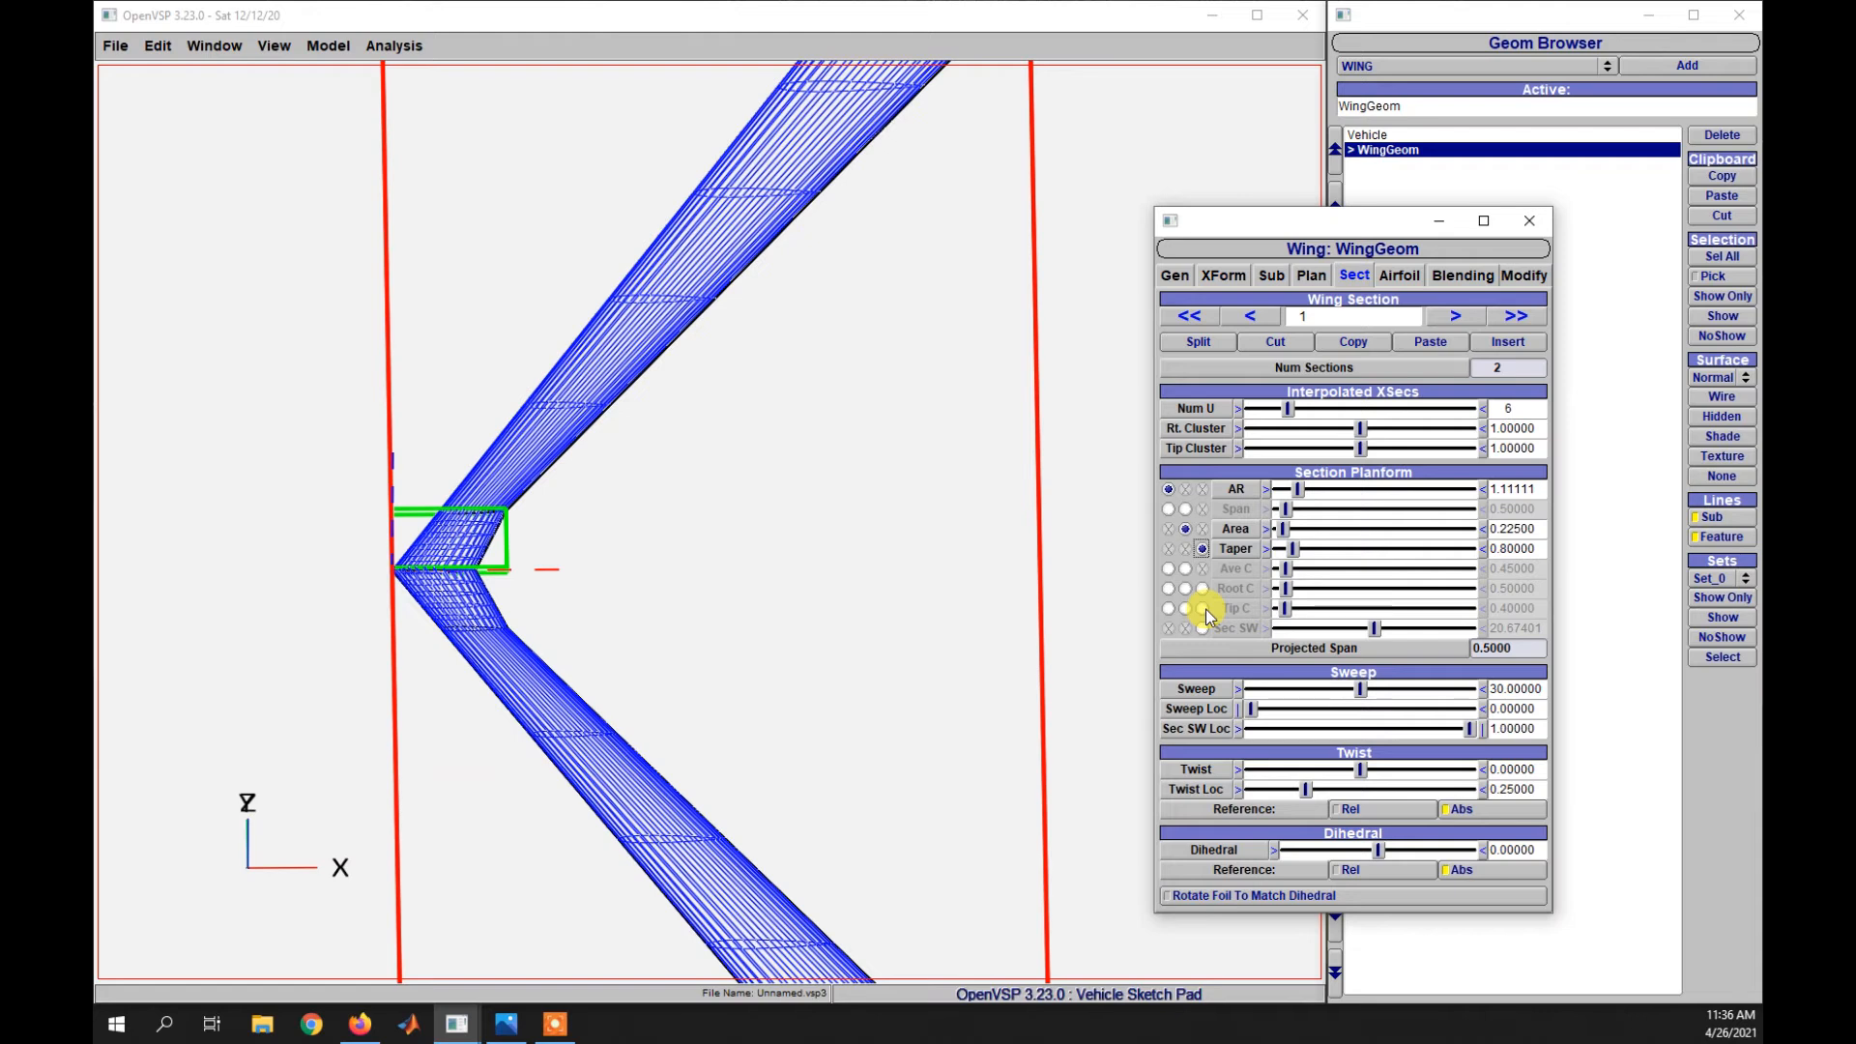
{"action": "left_click", "coordinate": [1203, 609]}
{"action": "left_click", "coordinate": [1186, 589]}
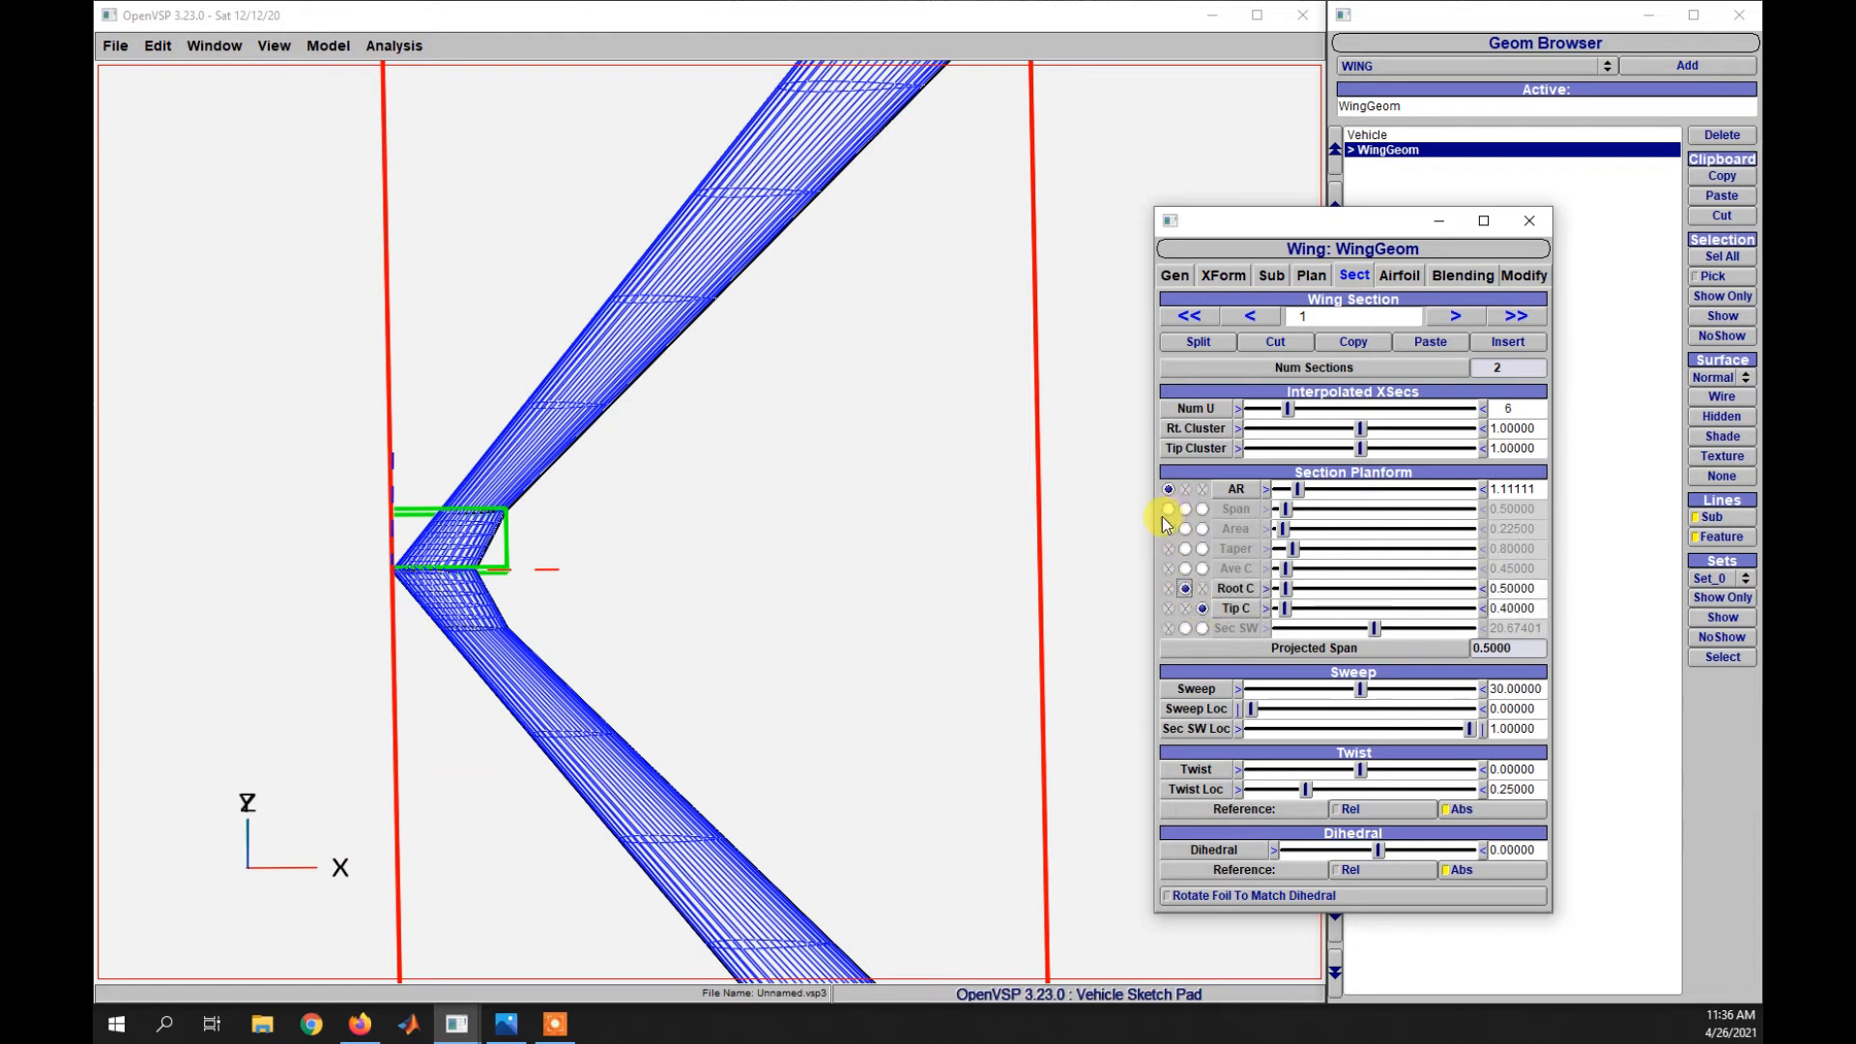
{"action": "left_click", "coordinate": [1167, 510]}
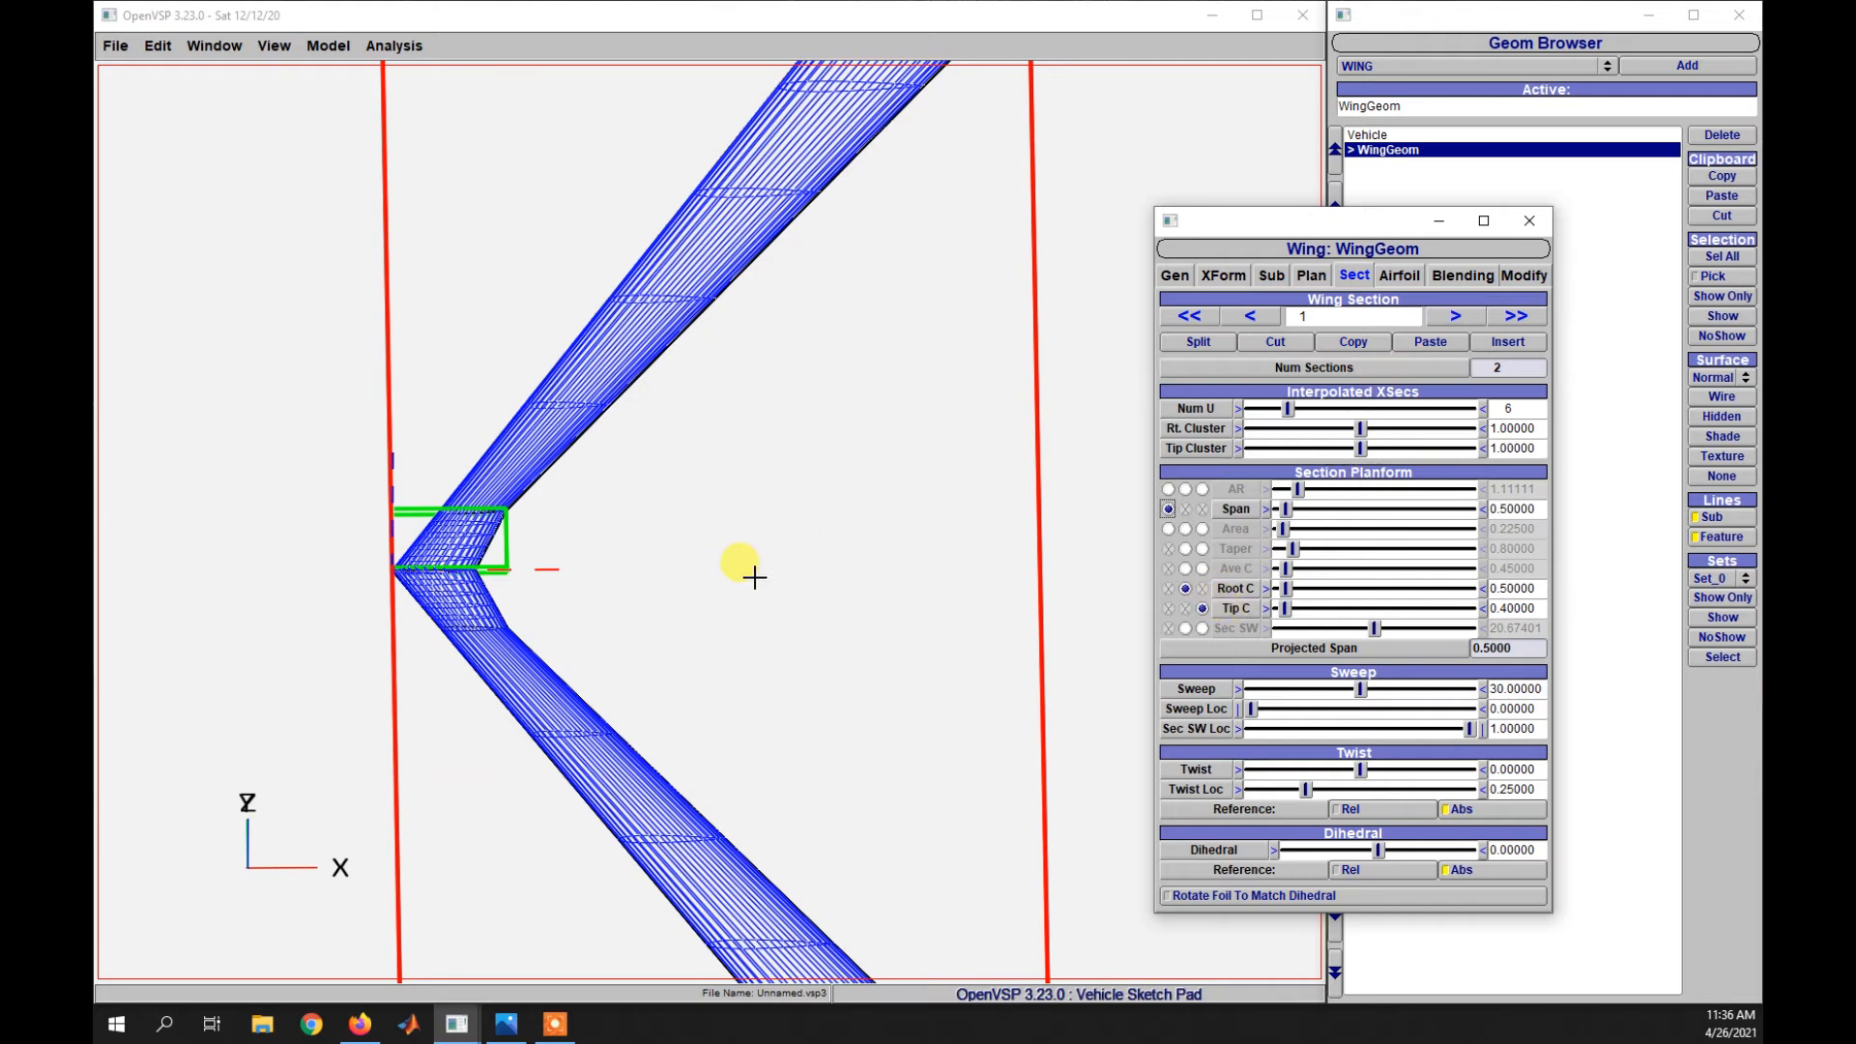
- Select outer wing section 2 and set its span to 0.5
{"action": "scroll", "coordinate": [750, 576], "scroll_direction": "down", "scroll_amount": 5}
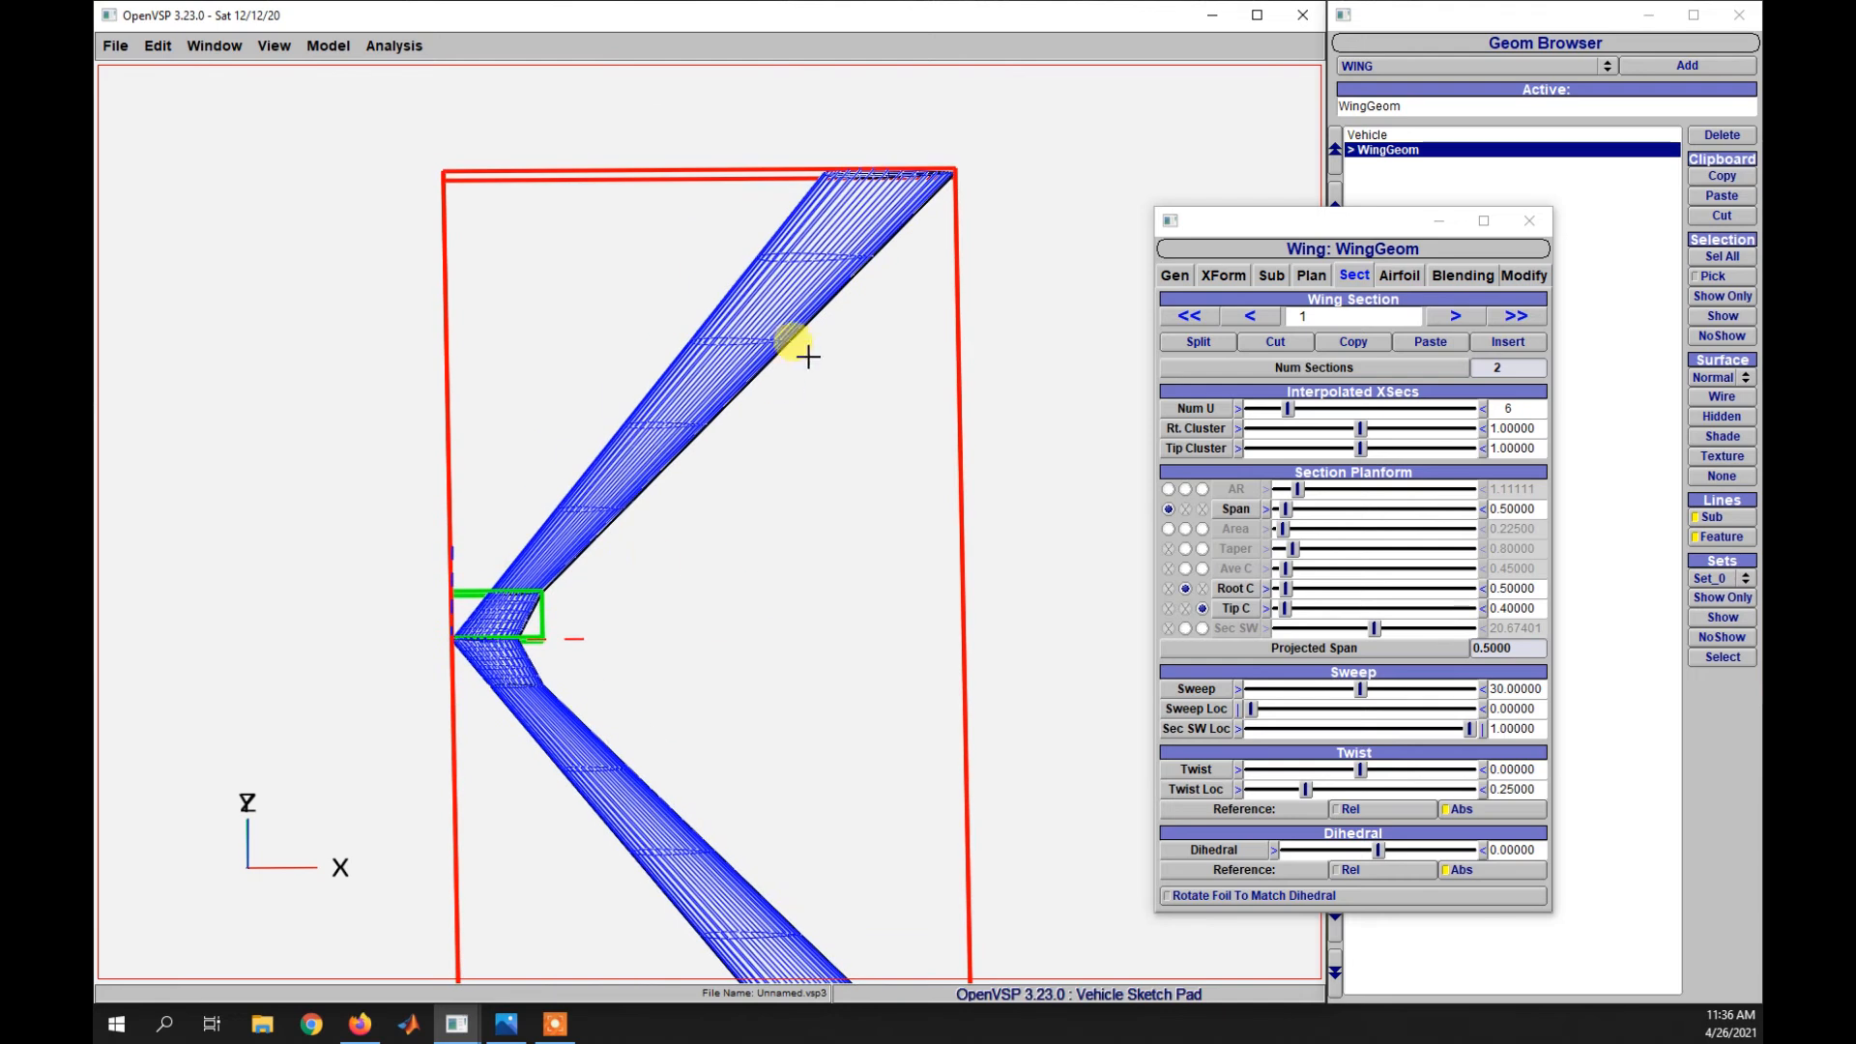
{"action": "left_click", "coordinate": [1455, 317]}
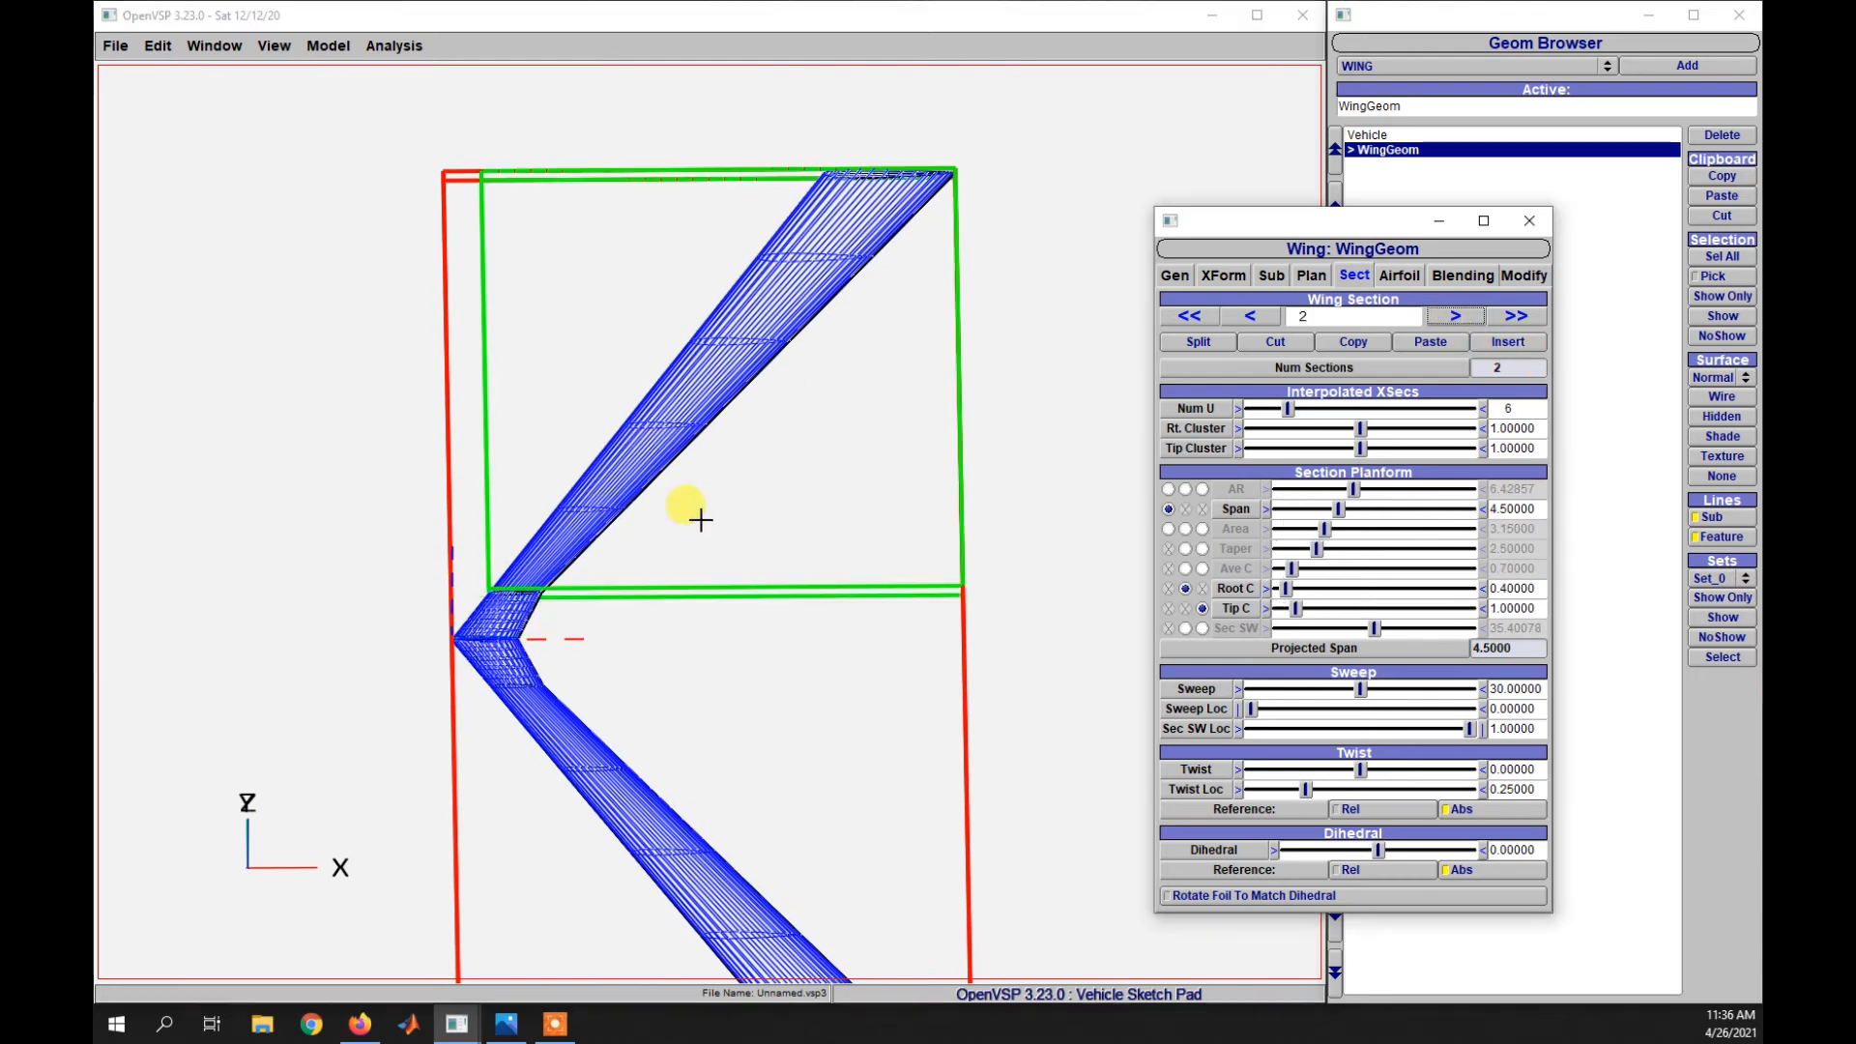
{"action": "left_click_drag", "start_coordinate": [631, 713], "coordinate": [636, 777]}
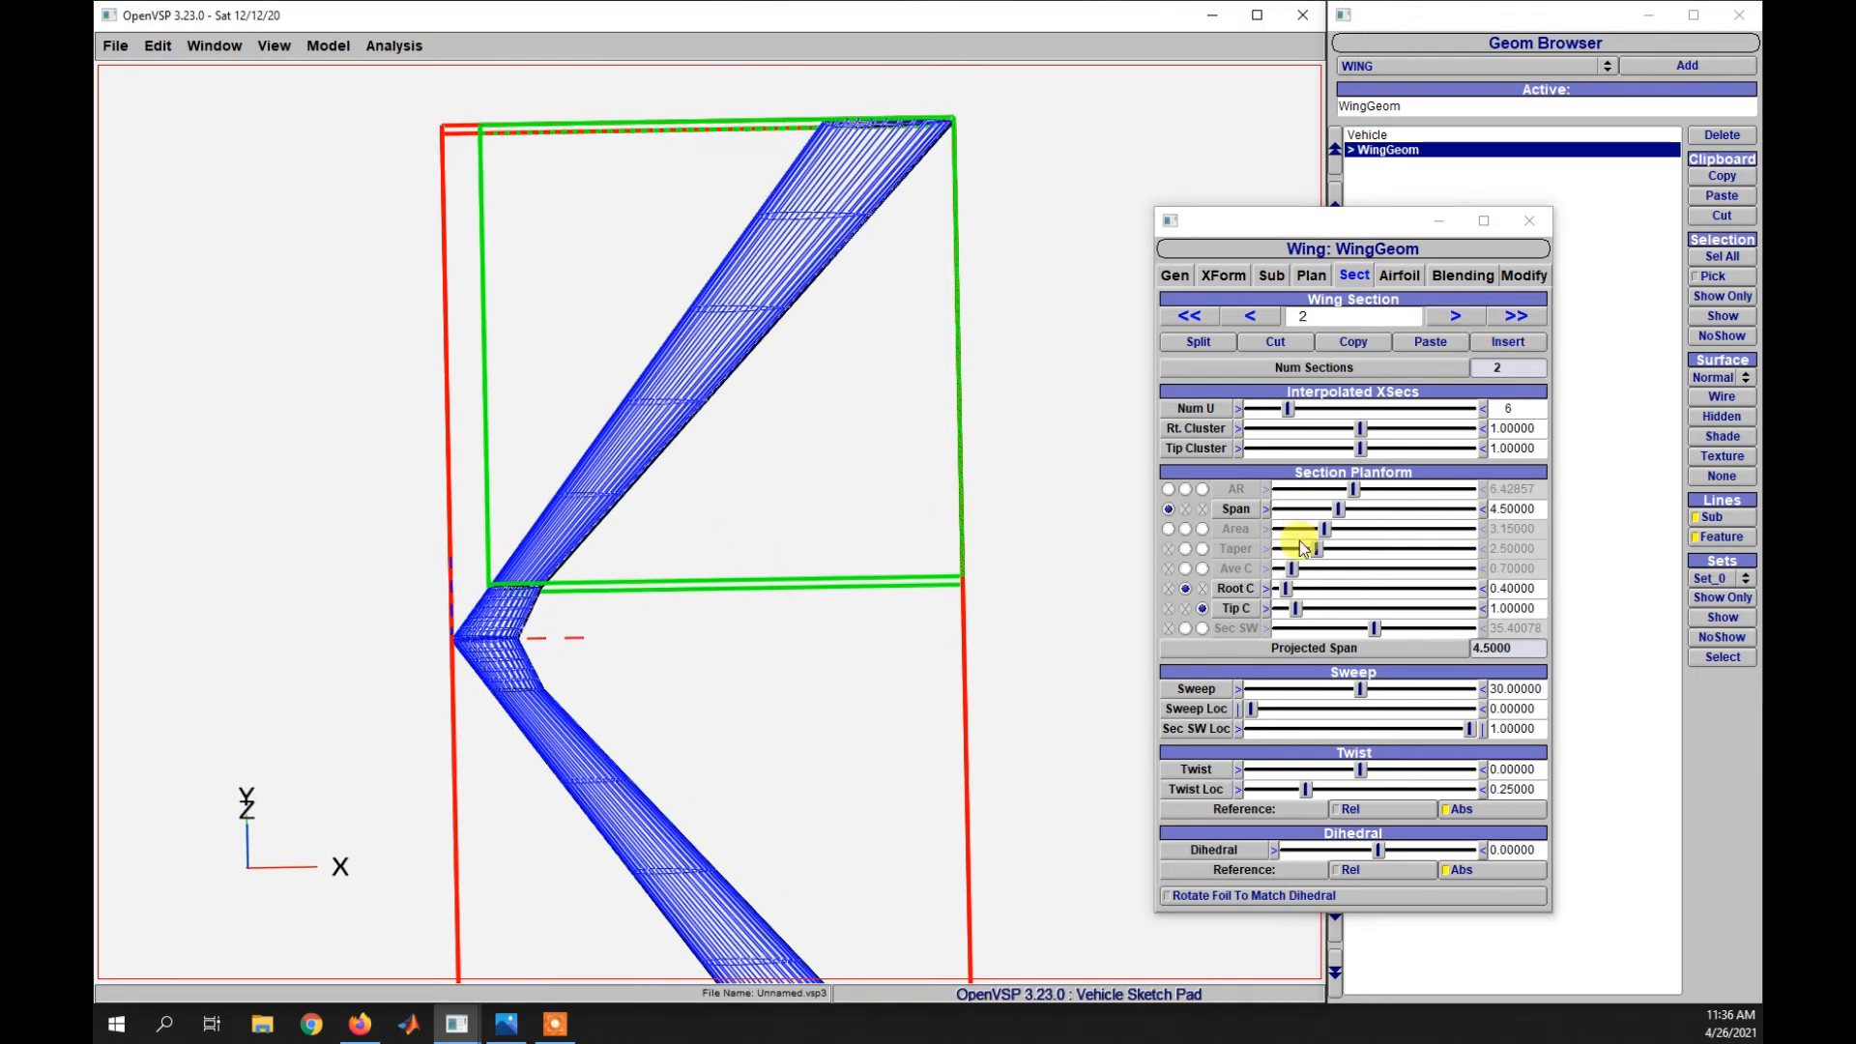
{"action": "left_click_drag", "start_coordinate": [1527, 504], "coordinate": [1471, 510]}
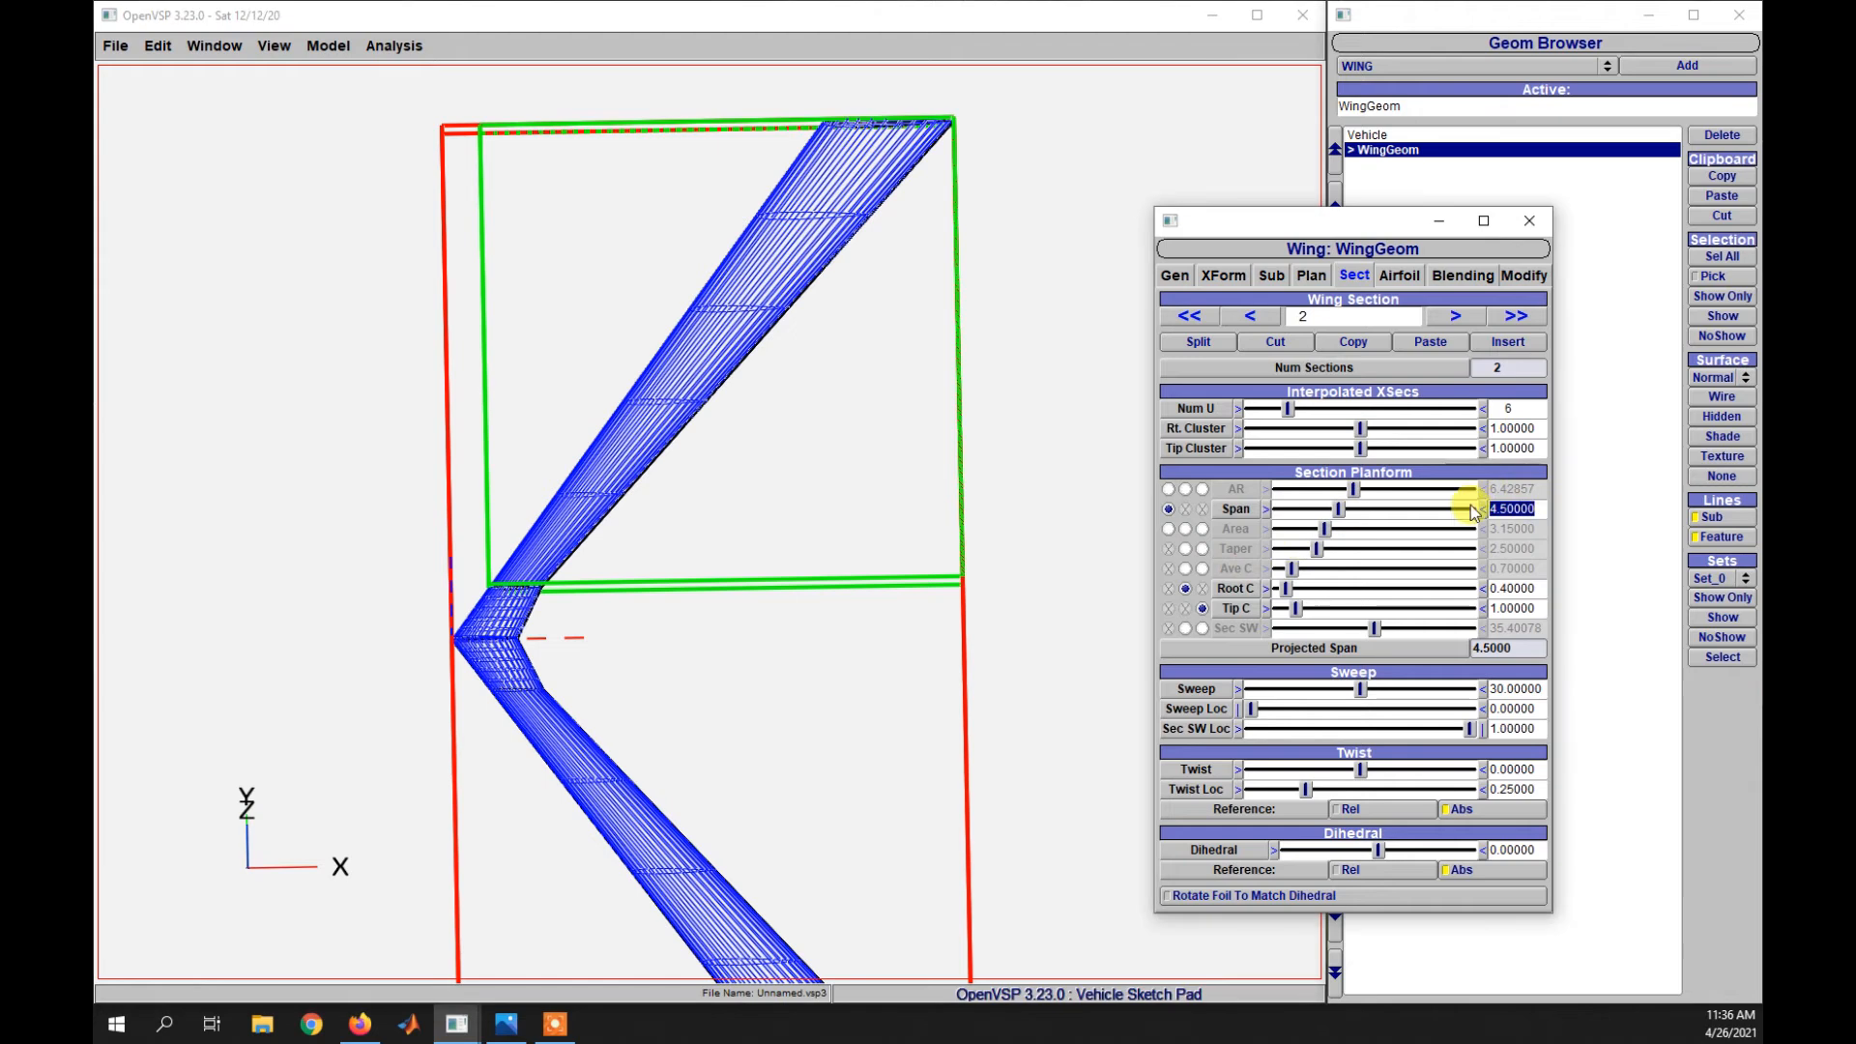
{"action": "type", "text": "0.5"}
{"action": "key", "text": "Return"}
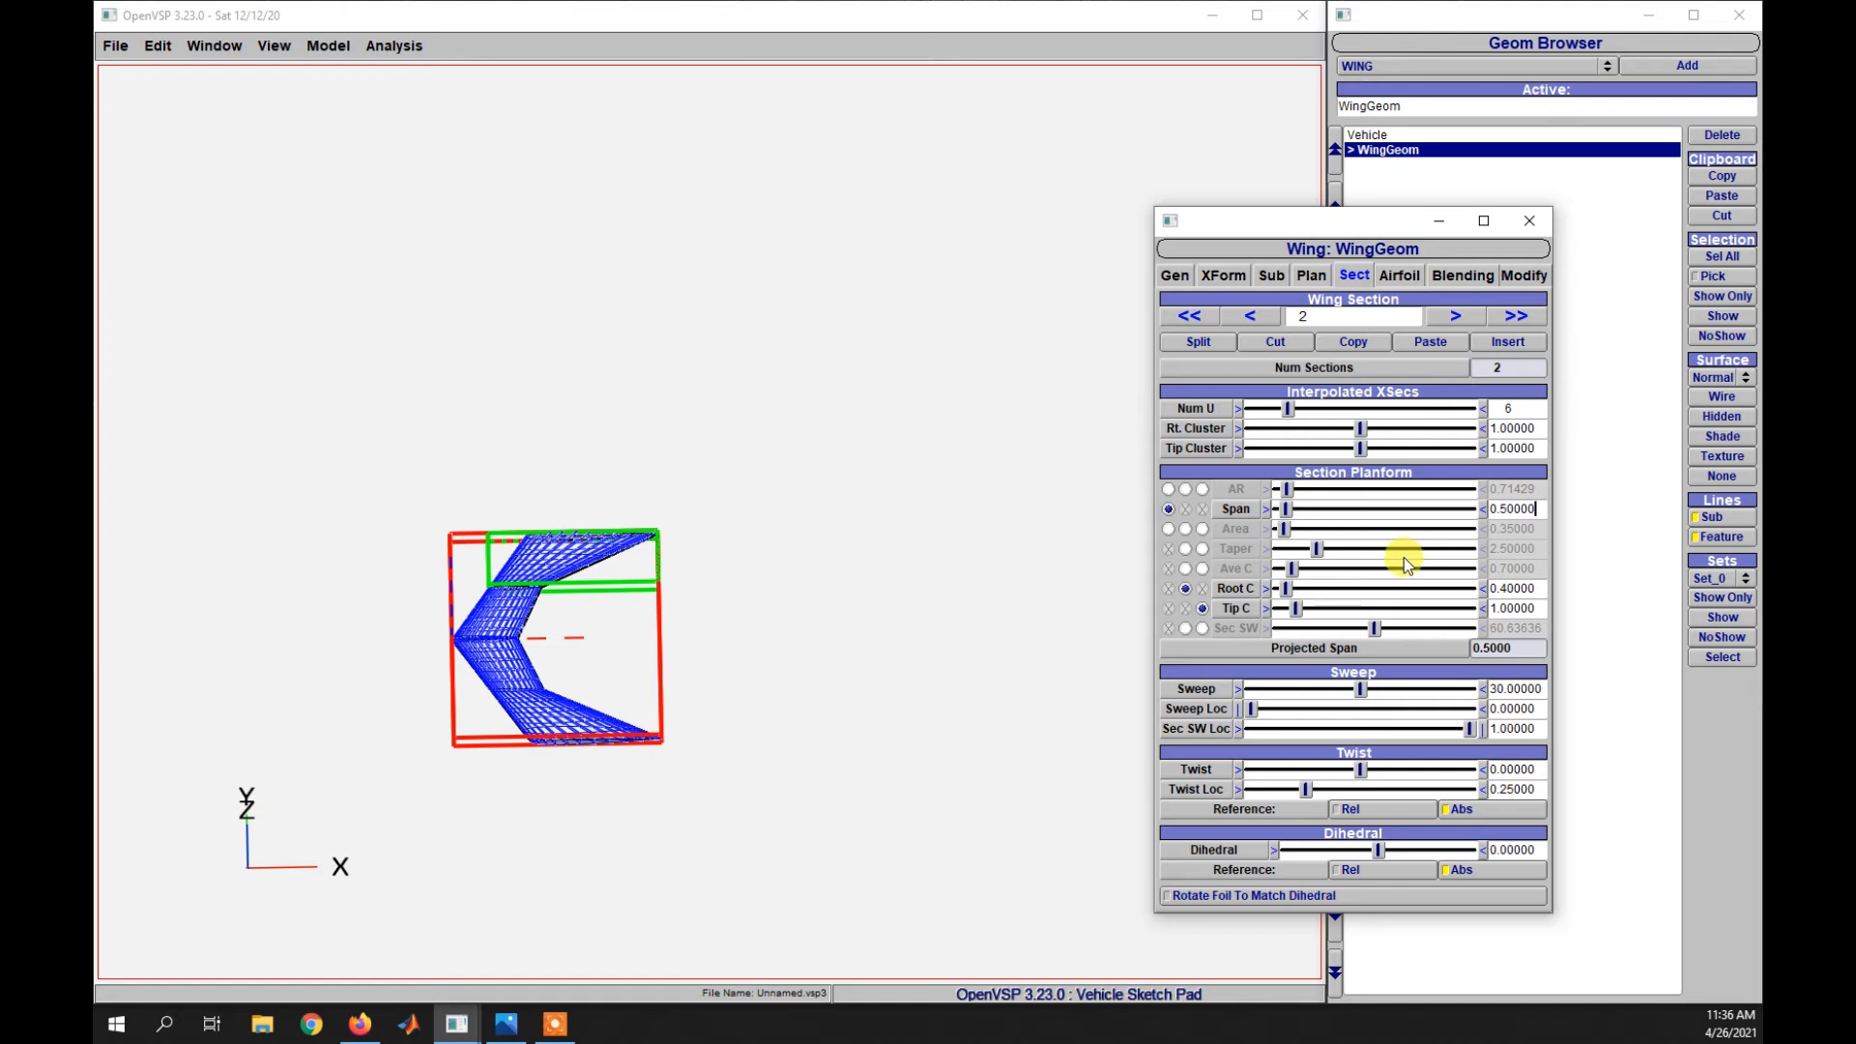
- Set wing section 2's tip chord to 0.3
{"action": "left_click_drag", "start_coordinate": [1067, 545], "coordinate": [685, 773]}
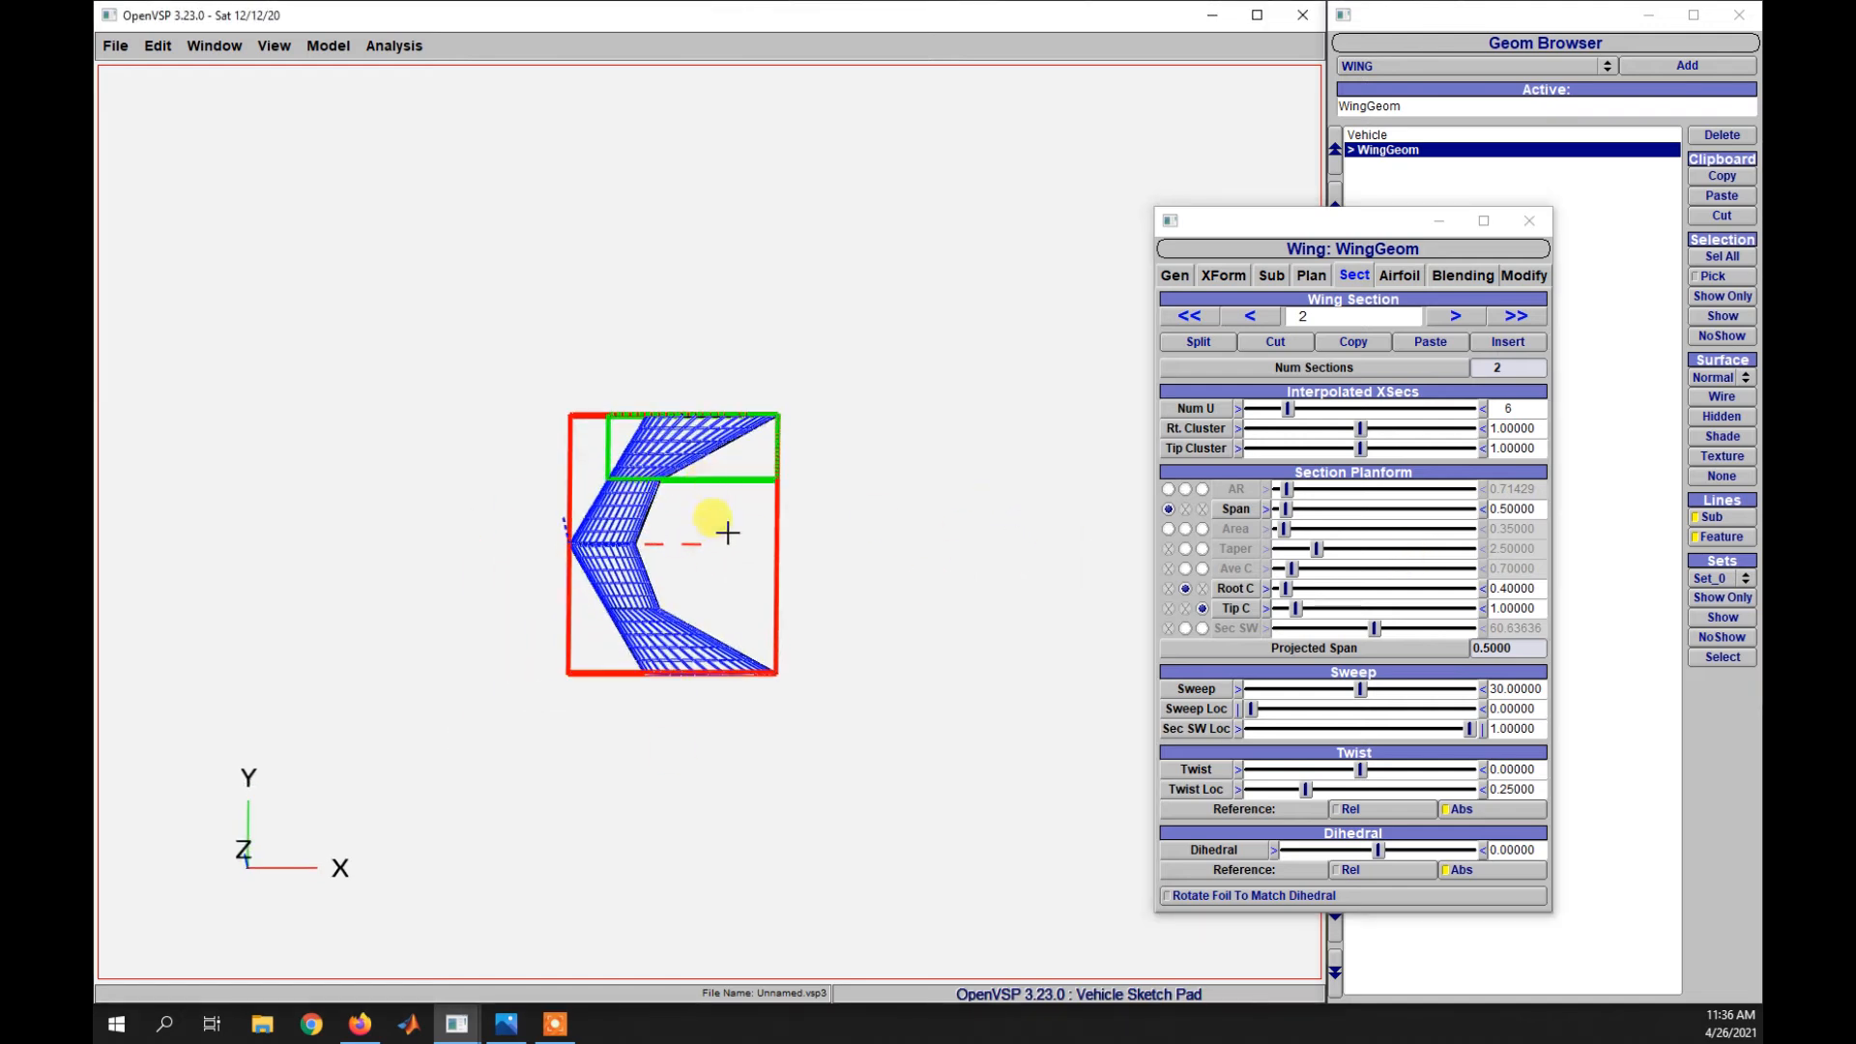
{"action": "scroll", "coordinate": [727, 532], "scroll_direction": "up", "scroll_amount": 5}
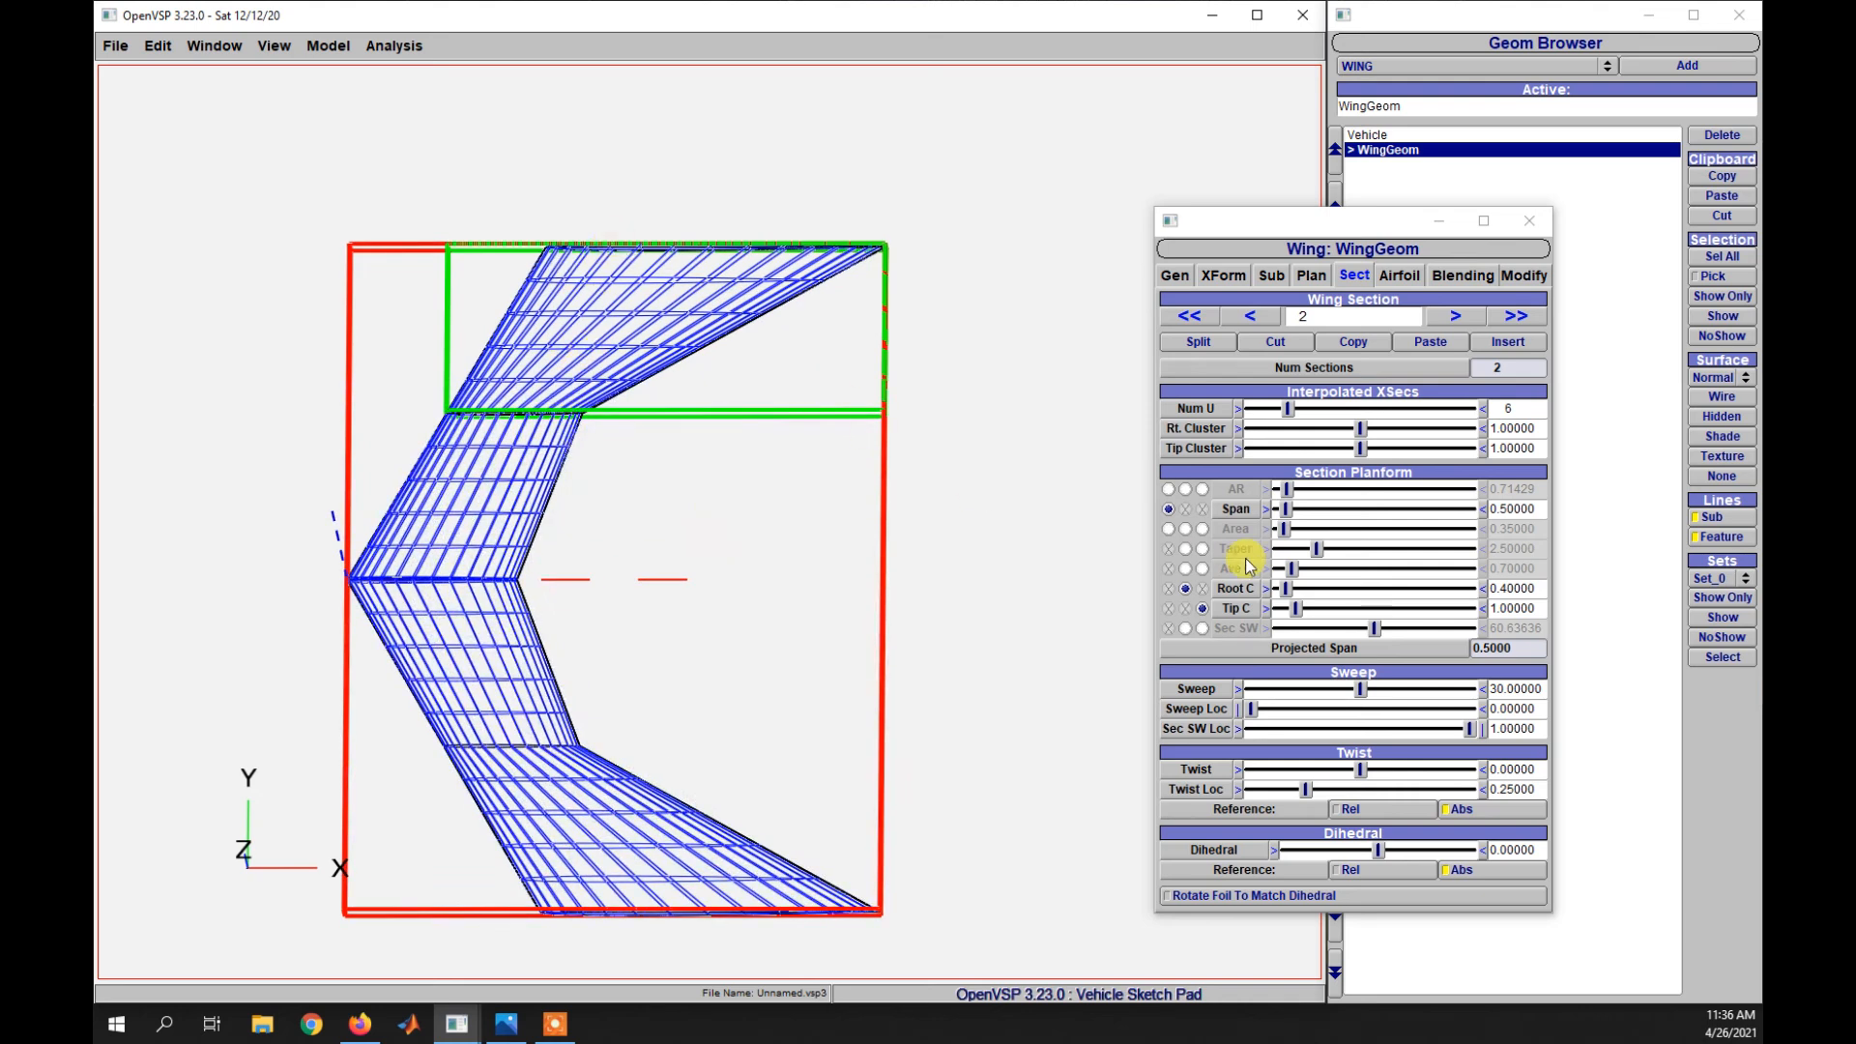
{"action": "left_click_drag", "start_coordinate": [1538, 608], "coordinate": [1477, 607]}
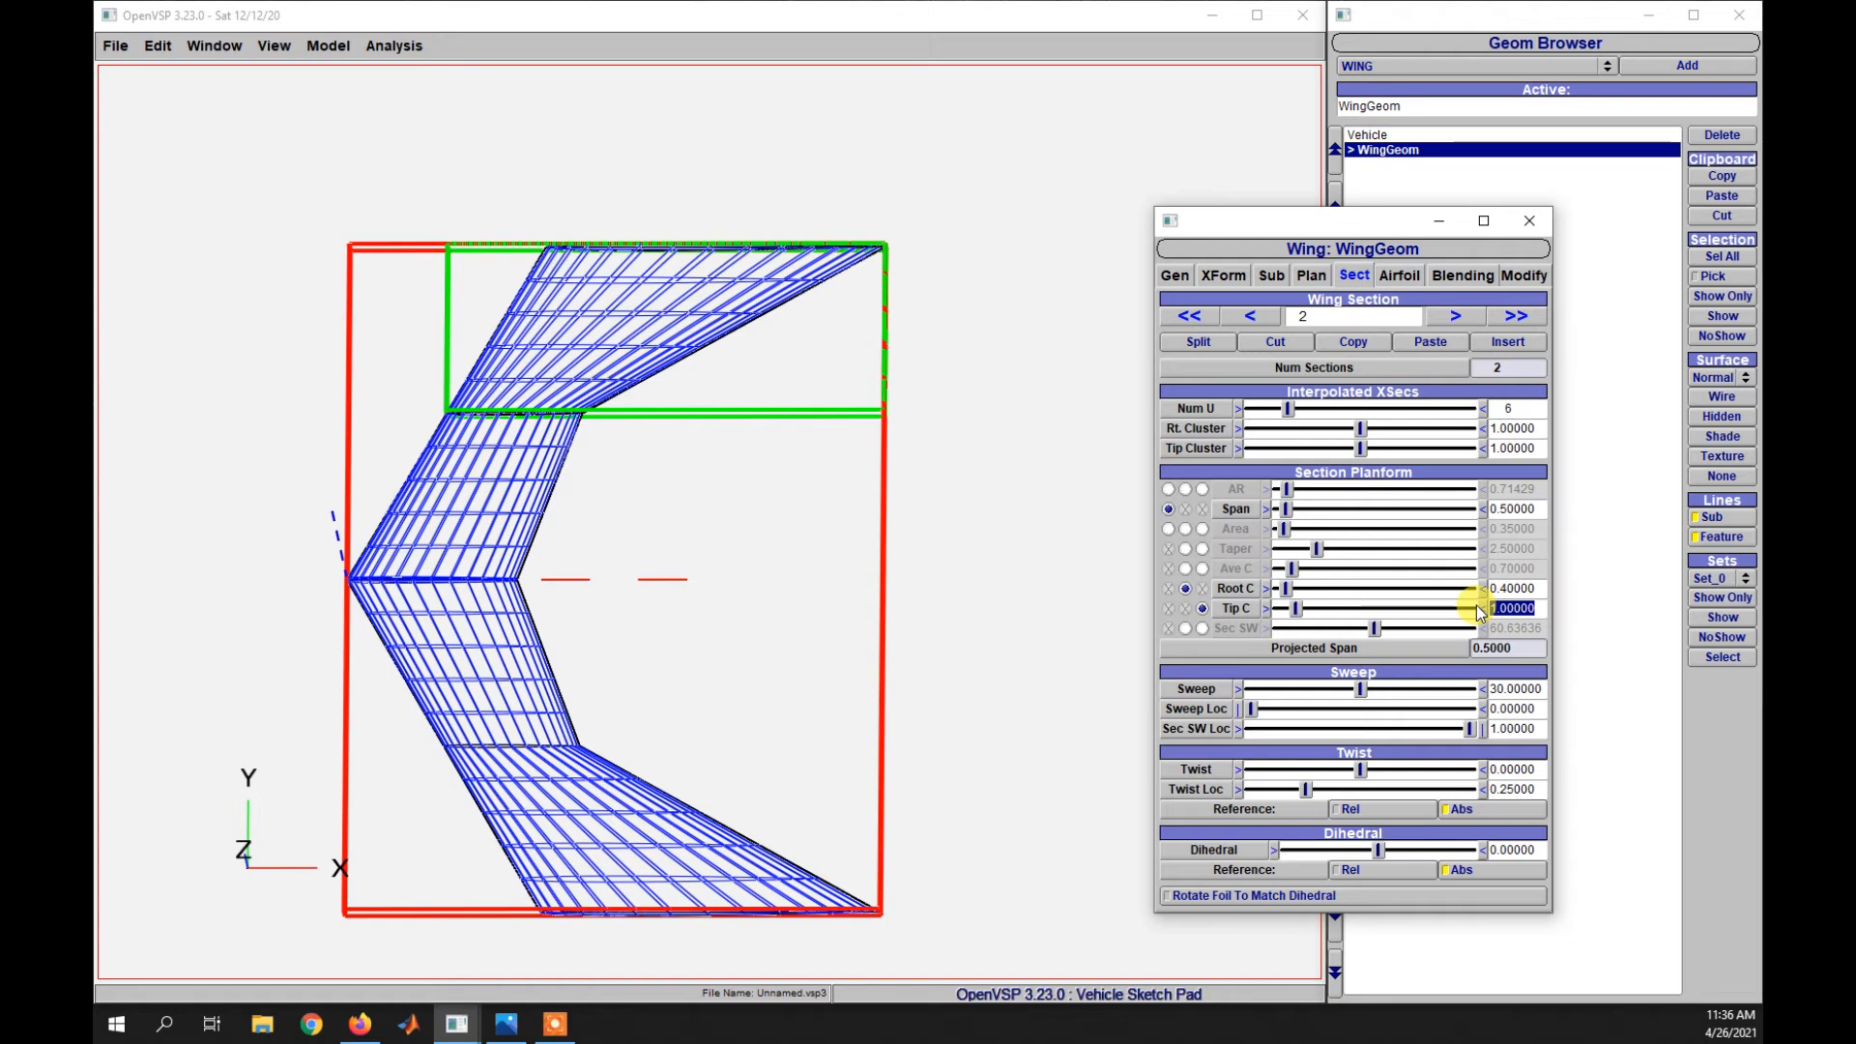
{"action": "type", "text": "0.3"}
{"action": "key", "text": "Return"}
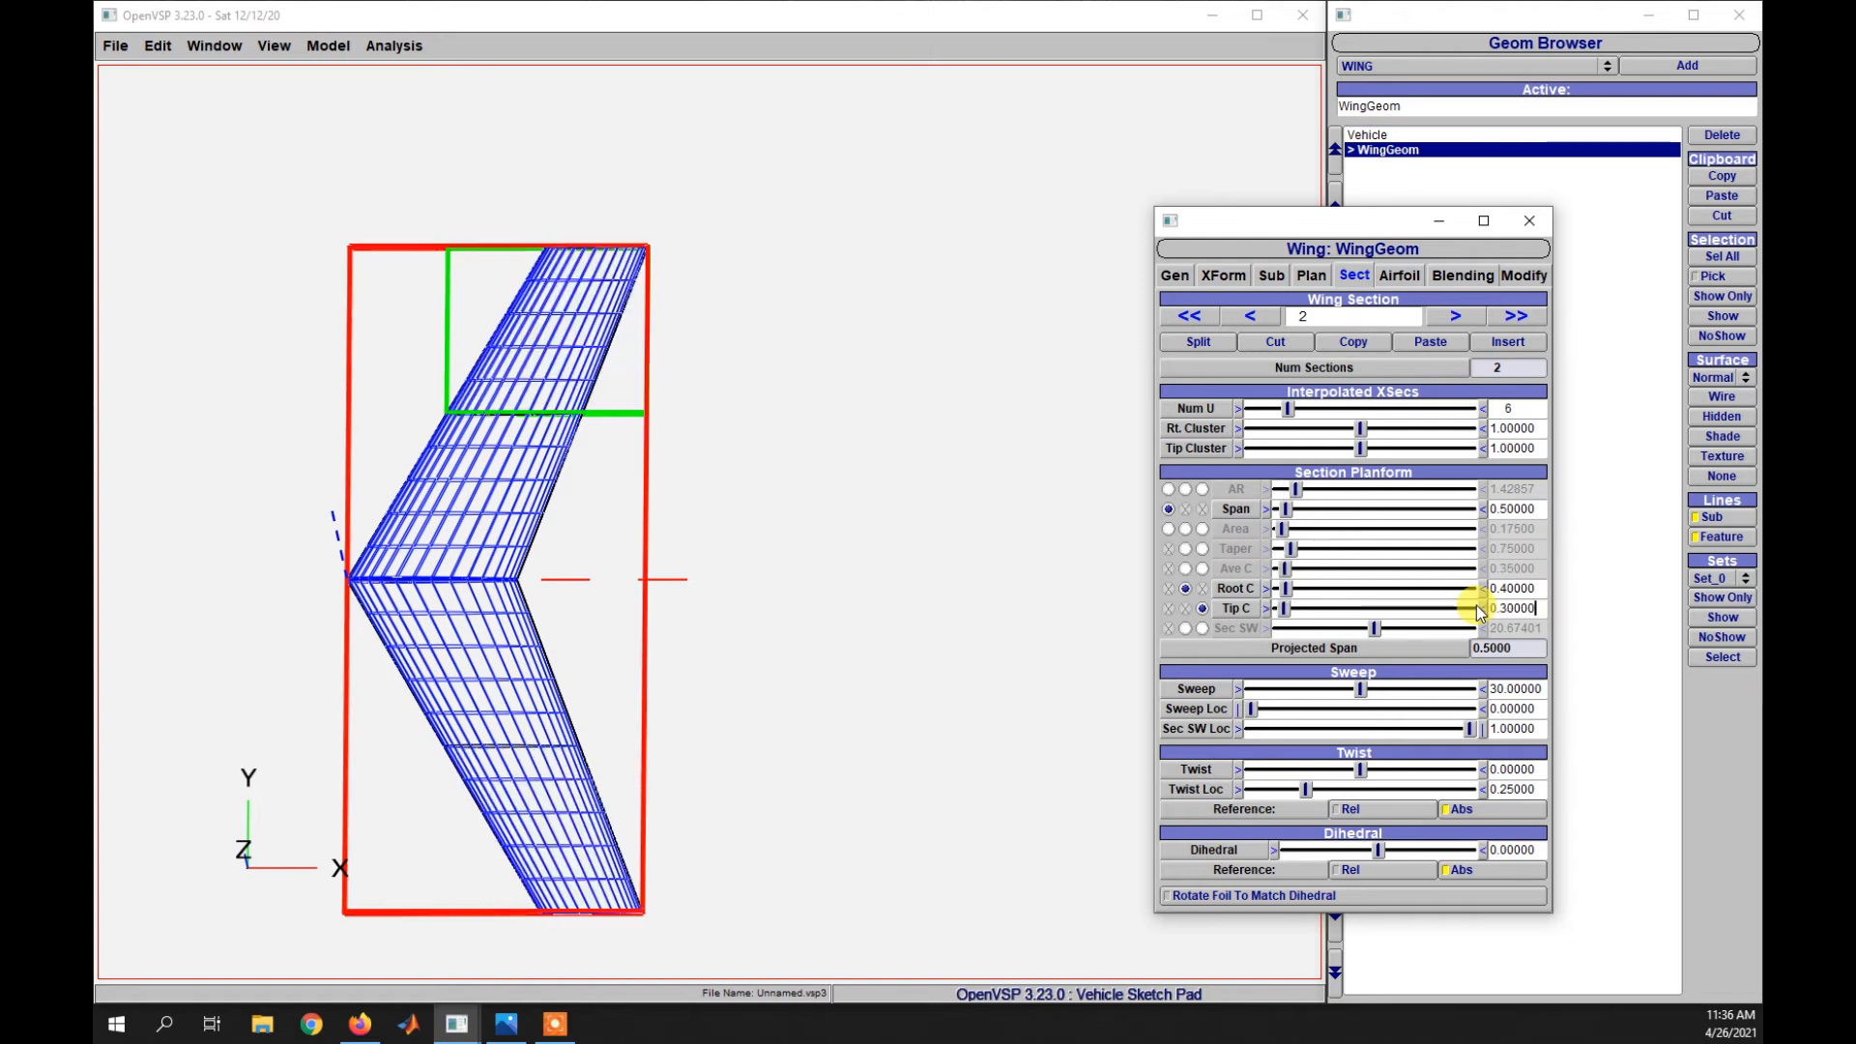
- Go back to wing section 1 and set its sweep location to 0.25 and its sweep to 5
{"action": "left_click", "coordinate": [1268, 317]}
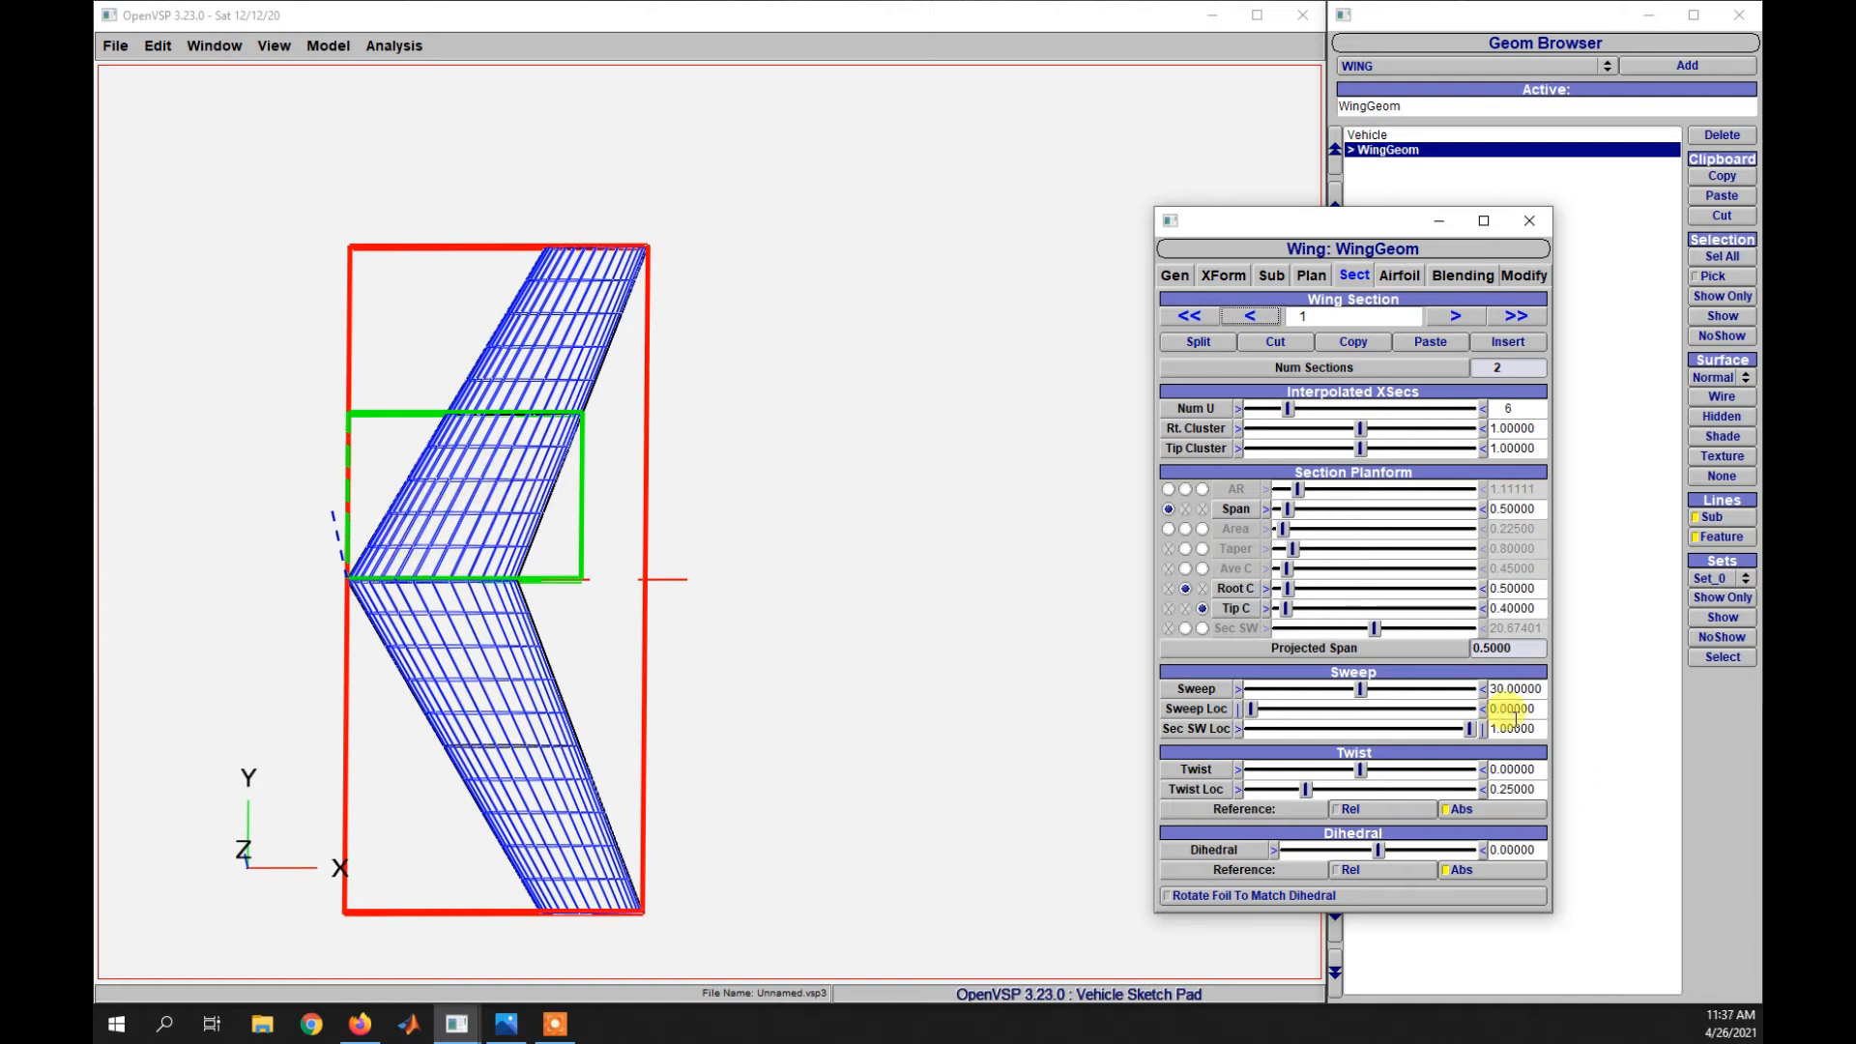
{"action": "left_click", "coordinate": [1541, 691]}
{"action": "left_click_drag", "start_coordinate": [1541, 708], "coordinate": [1482, 706]}
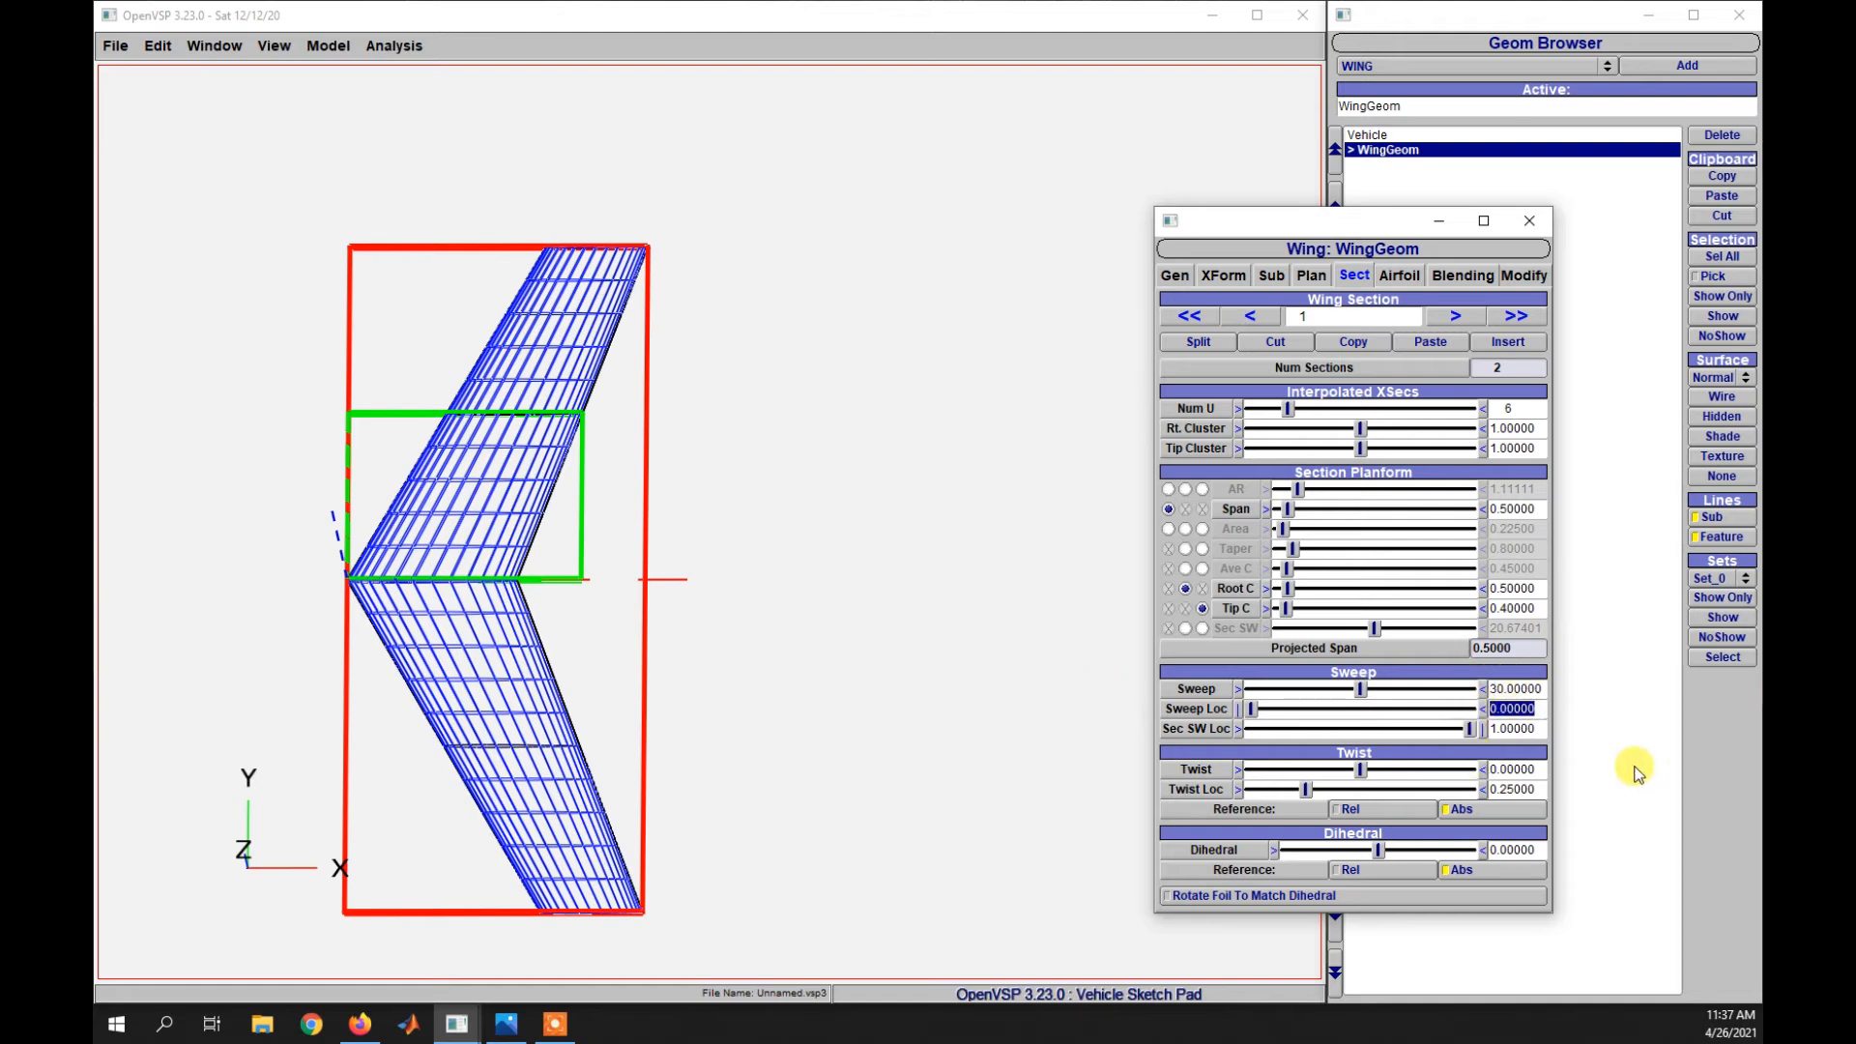
{"action": "type", "text": "0.25"}
{"action": "key", "text": "Return"}
{"action": "left_click_drag", "start_coordinate": [1542, 689], "coordinate": [1486, 689]}
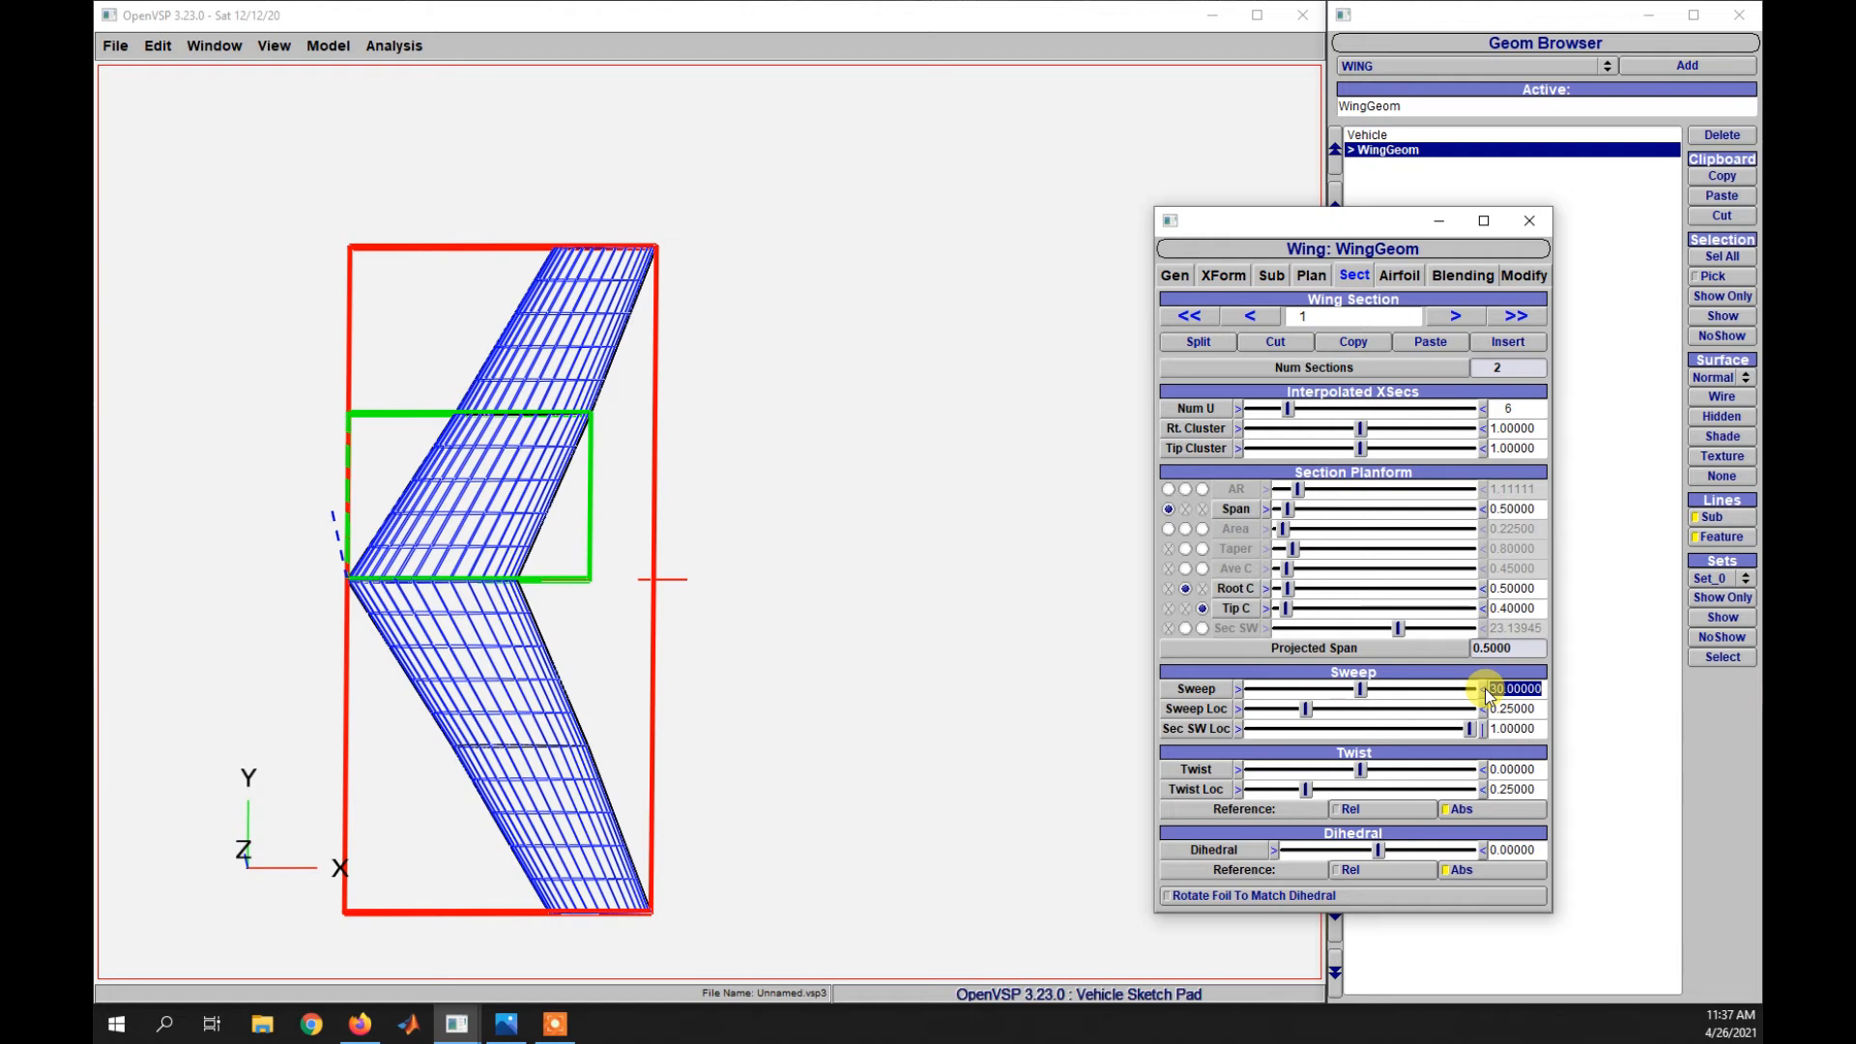
{"action": "type", "text": "-5"}
{"action": "key", "text": "Return"}
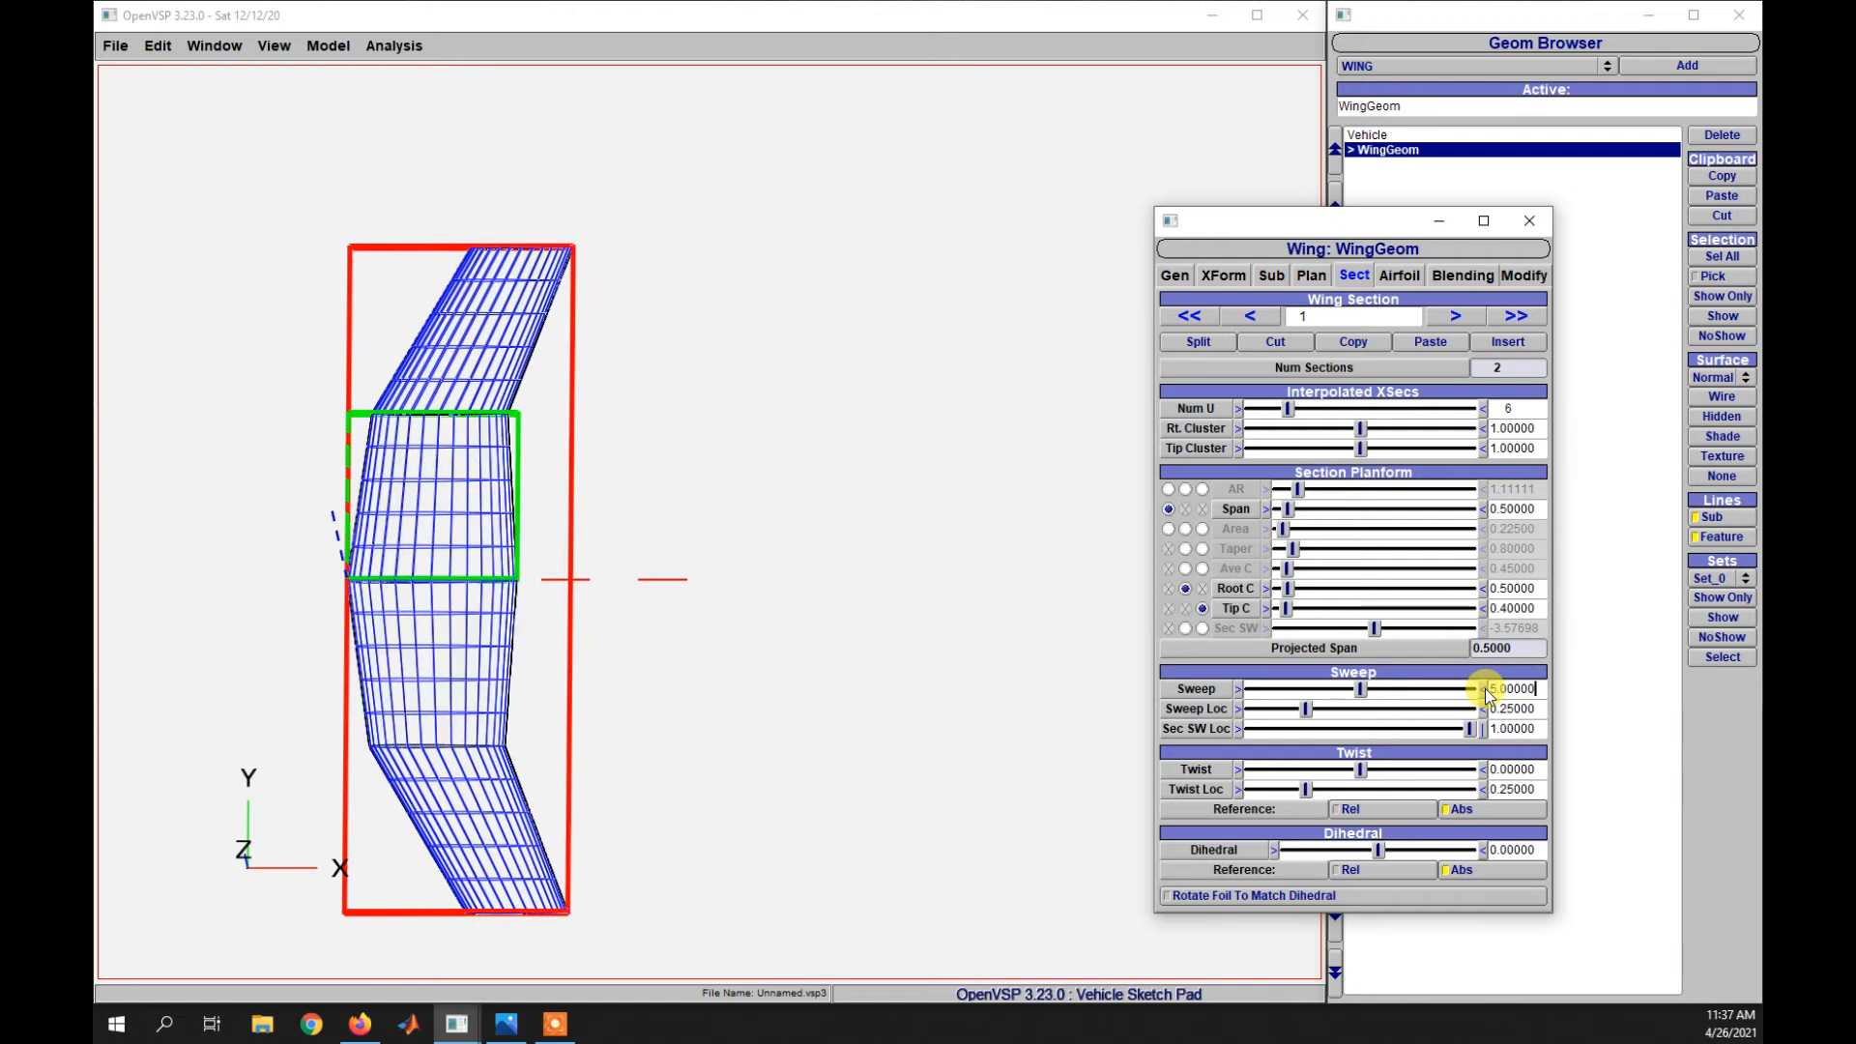
- Select outer wing section 2 and set its sweep location to 0.25 and its sweep to 8
{"action": "left_click", "coordinate": [1465, 317]}
{"action": "left_click_drag", "start_coordinate": [1528, 711], "coordinate": [1506, 709]}
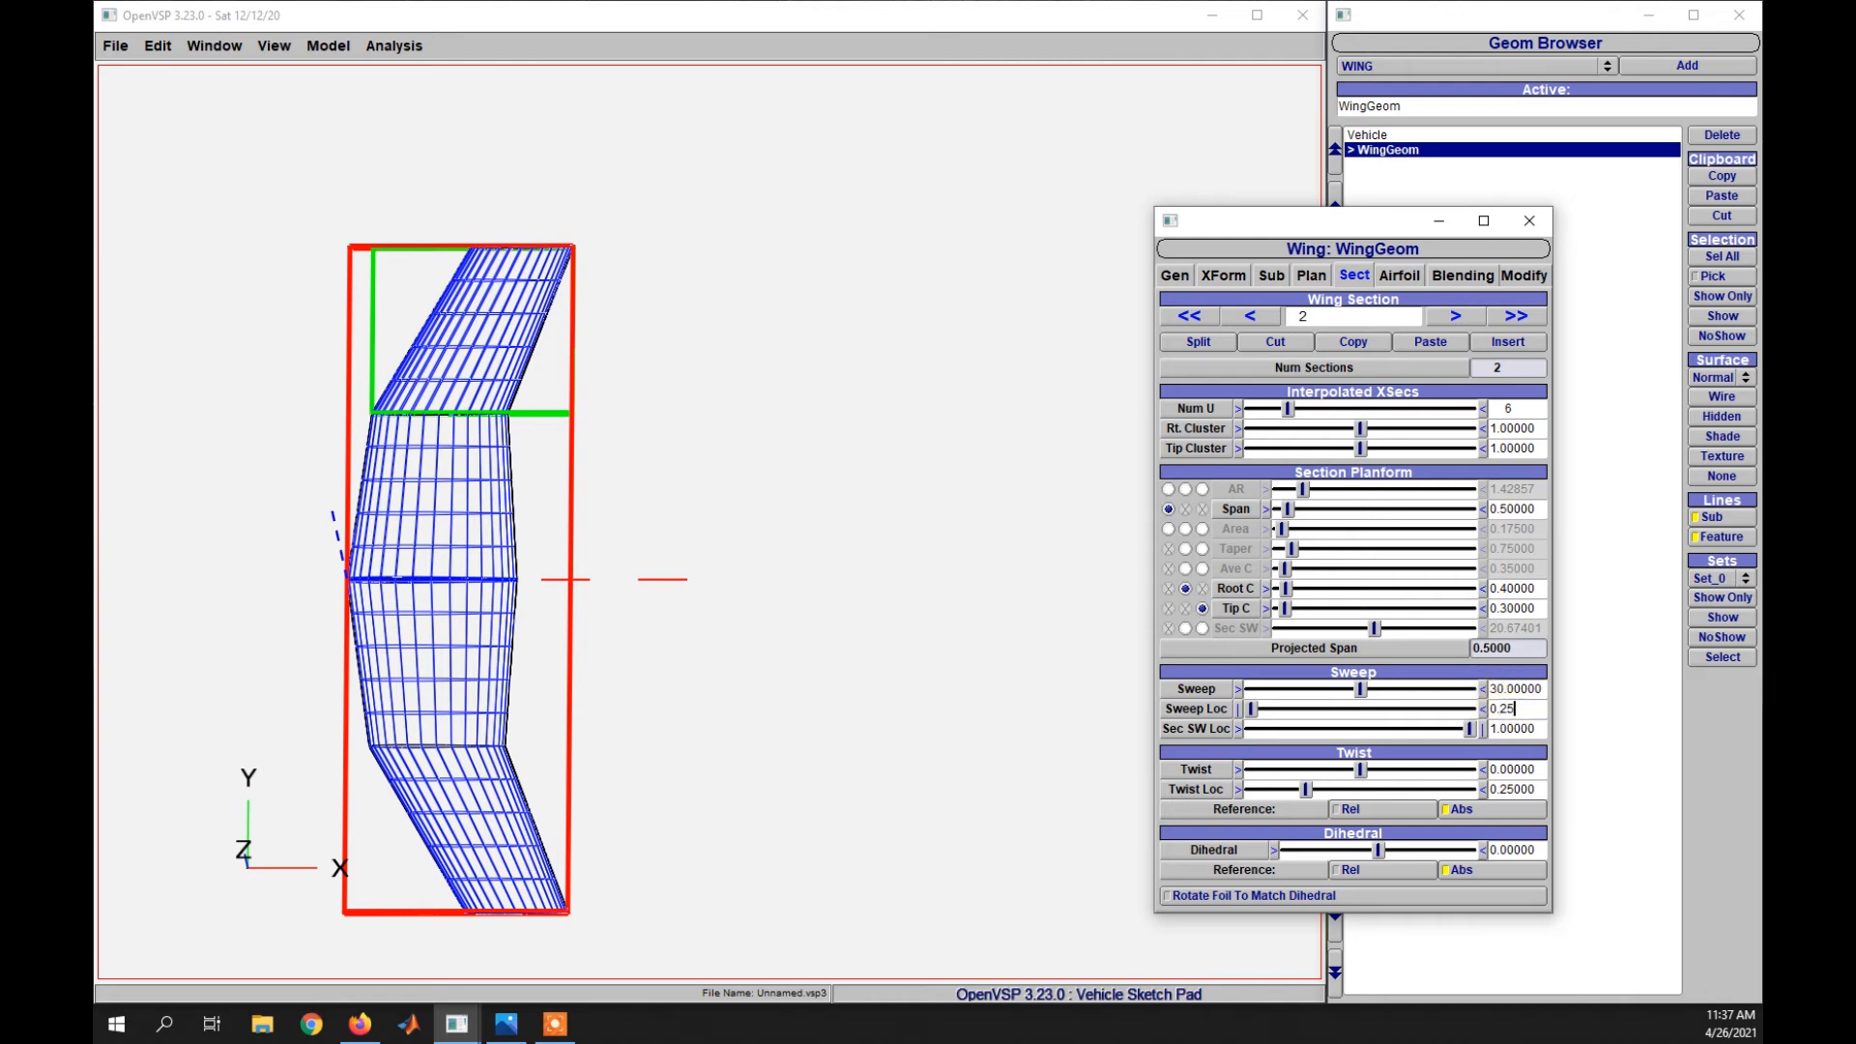
{"action": "type", "text": "25"}
{"action": "key", "text": "Return"}
{"action": "left_click_drag", "start_coordinate": [1547, 690], "coordinate": [1462, 684]}
{"action": "type", "text": "8"}
{"action": "key", "text": "Return"}
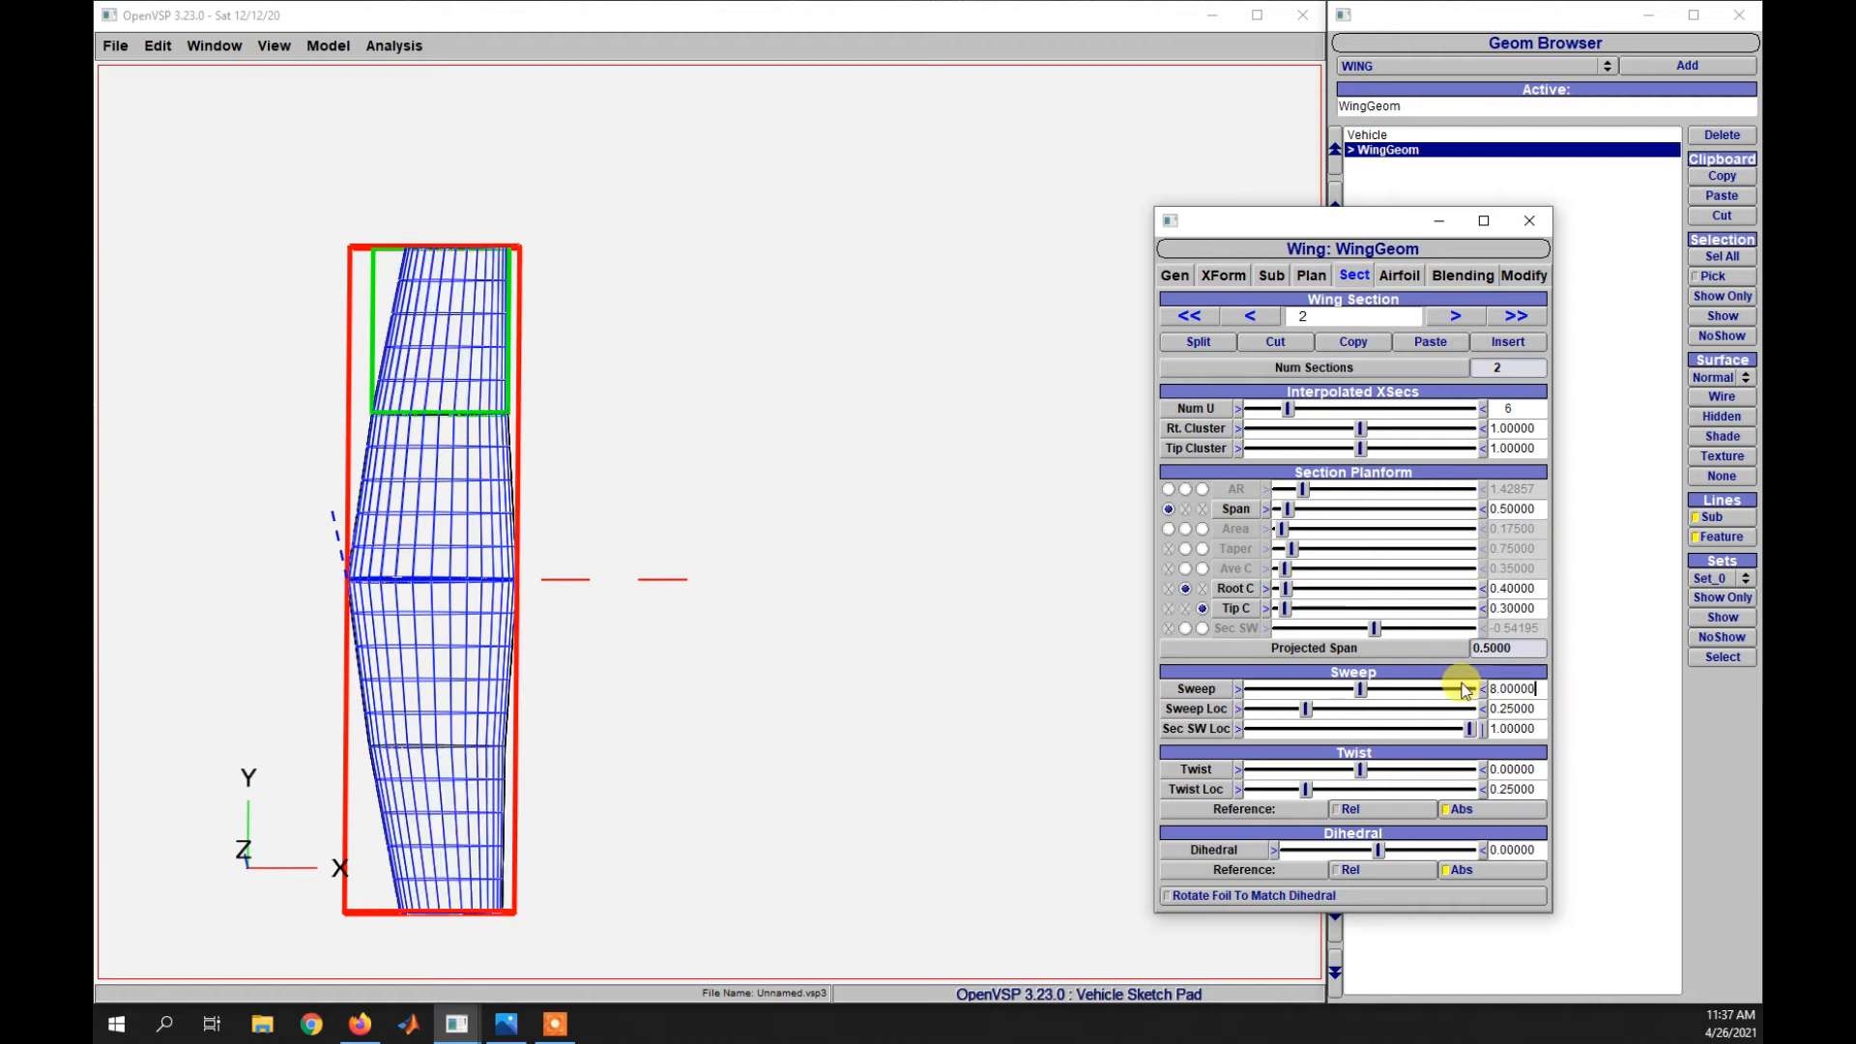
{"action": "left_click_drag", "start_coordinate": [688, 829], "coordinate": [561, 793]}
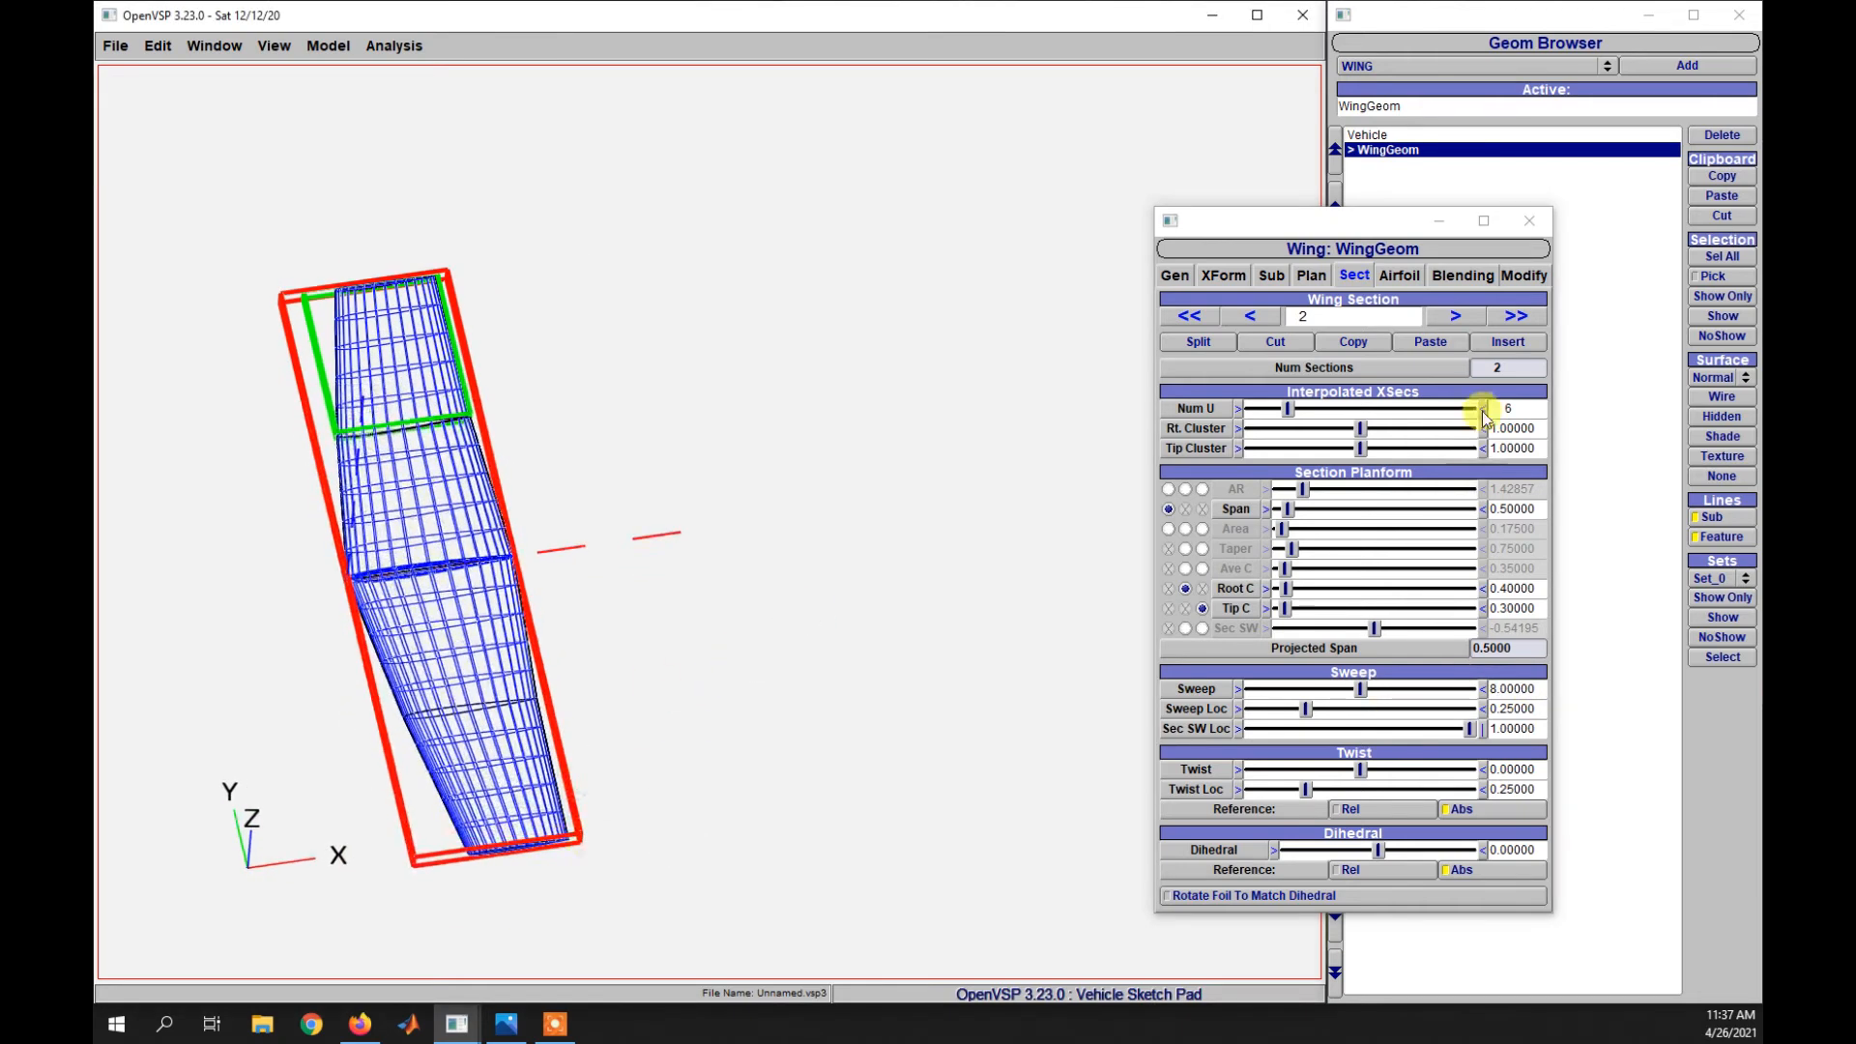
- Go back to wing section 1 and try a twist of 89 on it
{"action": "left_click", "coordinate": [1250, 315]}
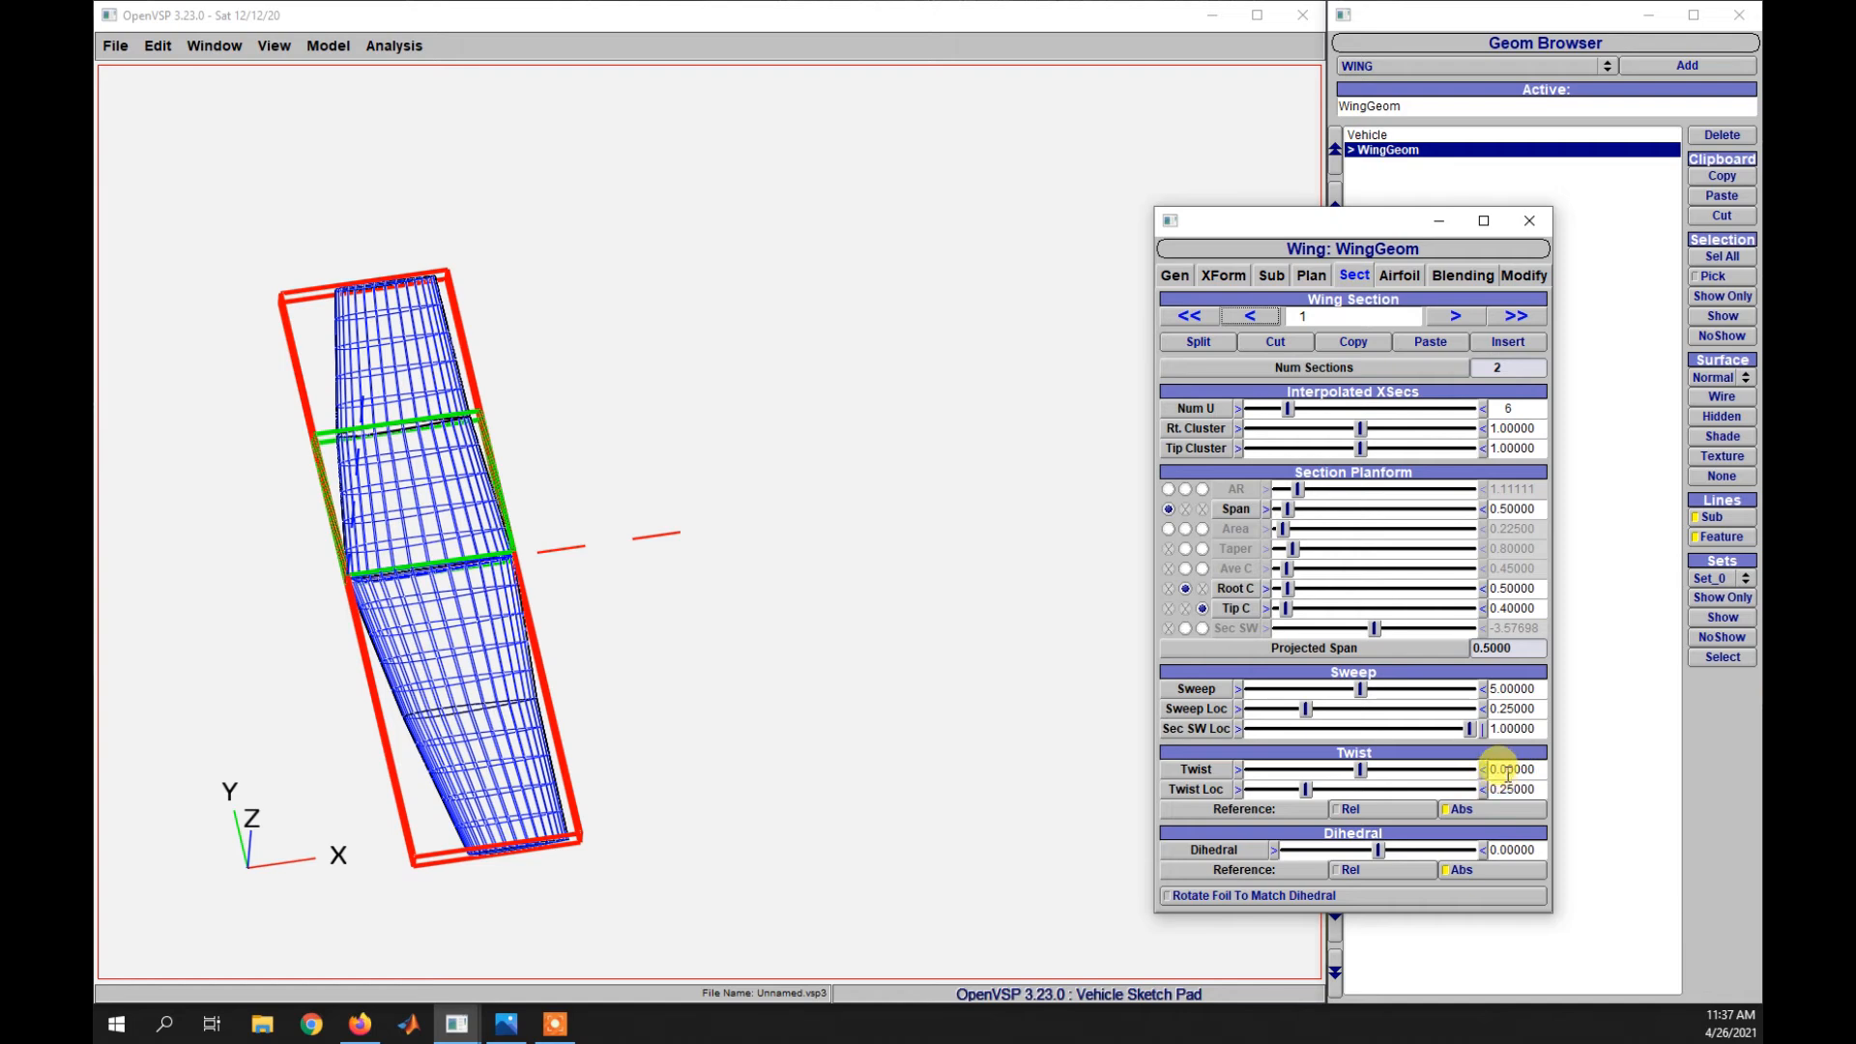
{"action": "left_click_drag", "start_coordinate": [1504, 790], "coordinate": [1542, 790]}
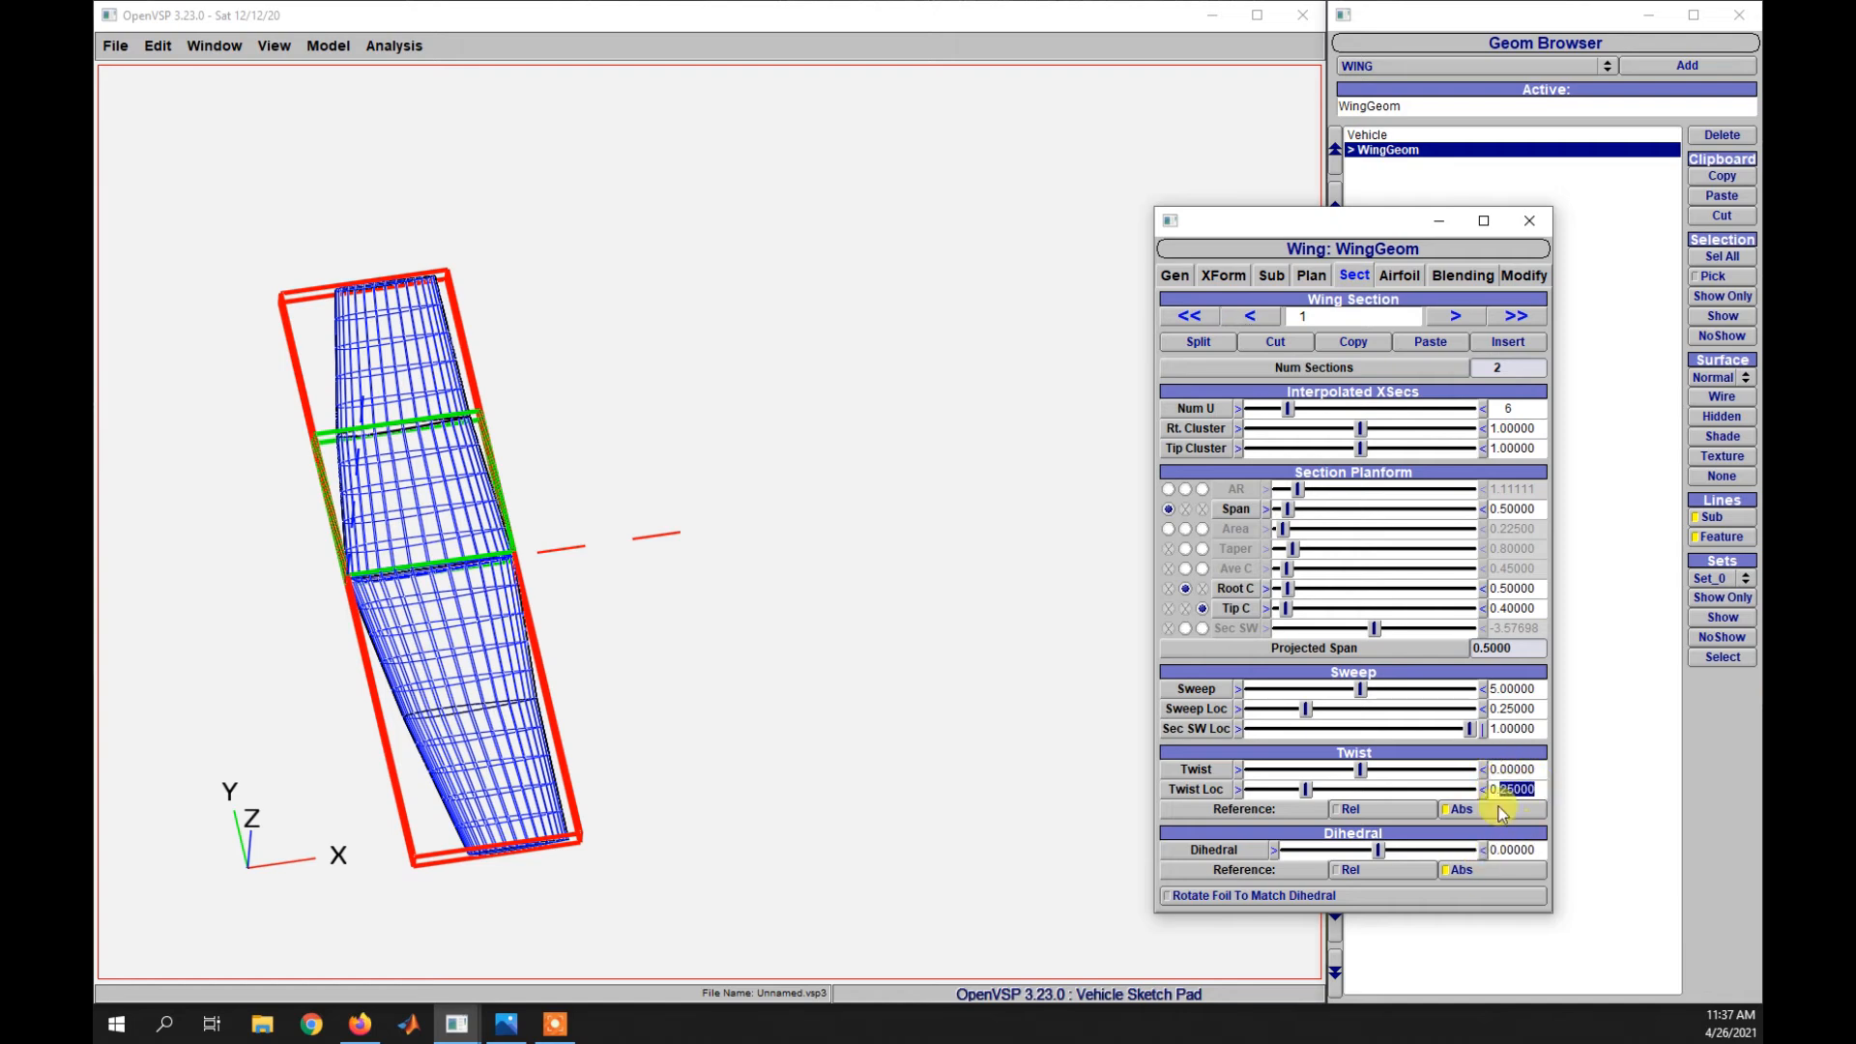
{"action": "mouse_move", "coordinate": [1505, 788]}
{"action": "left_mouse_down"}
{"action": "mouse_move", "coordinate": [1545, 793]}
{"action": "mouse_move", "coordinate": [1498, 785]}
{"action": "left_mouse_up"}
{"action": "left_click_drag", "start_coordinate": [888, 802], "coordinate": [754, 828]}
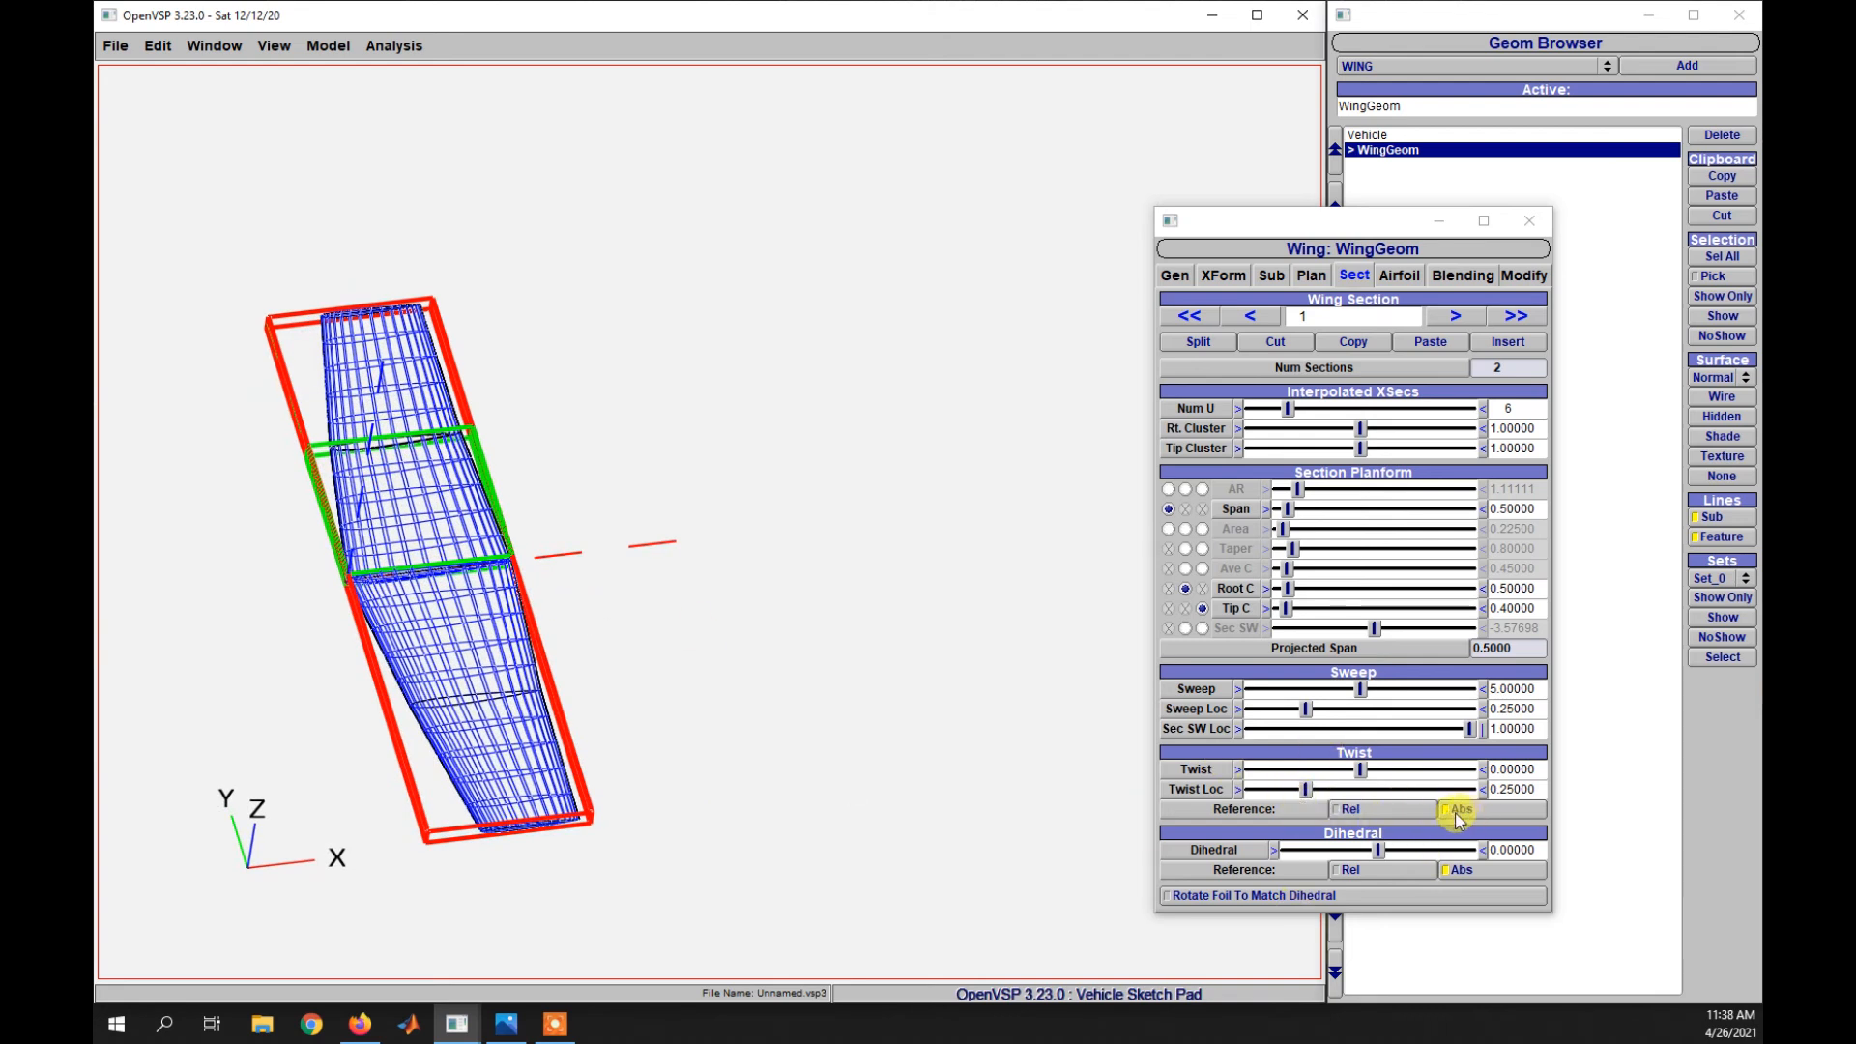
{"action": "left_click_drag", "start_coordinate": [1544, 773], "coordinate": [1494, 769]}
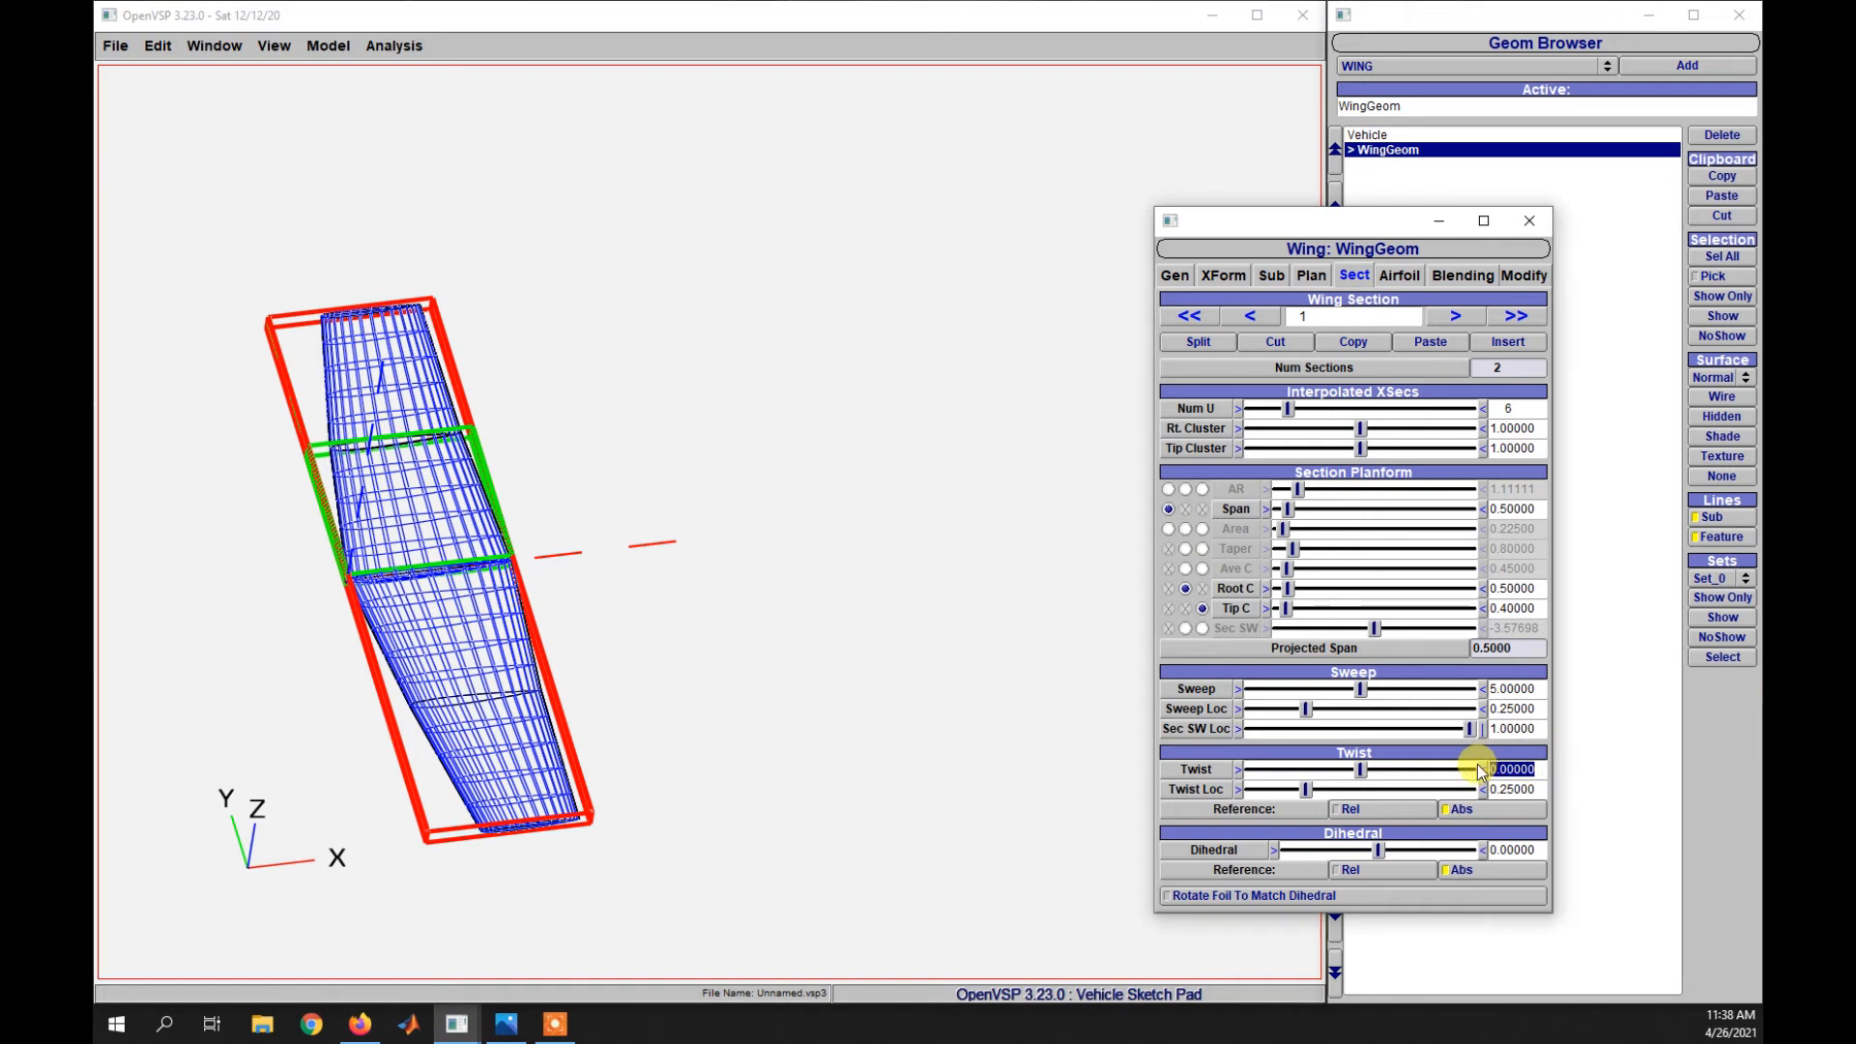
{"action": "type", "text": "89"}
{"action": "key", "text": "Return"}
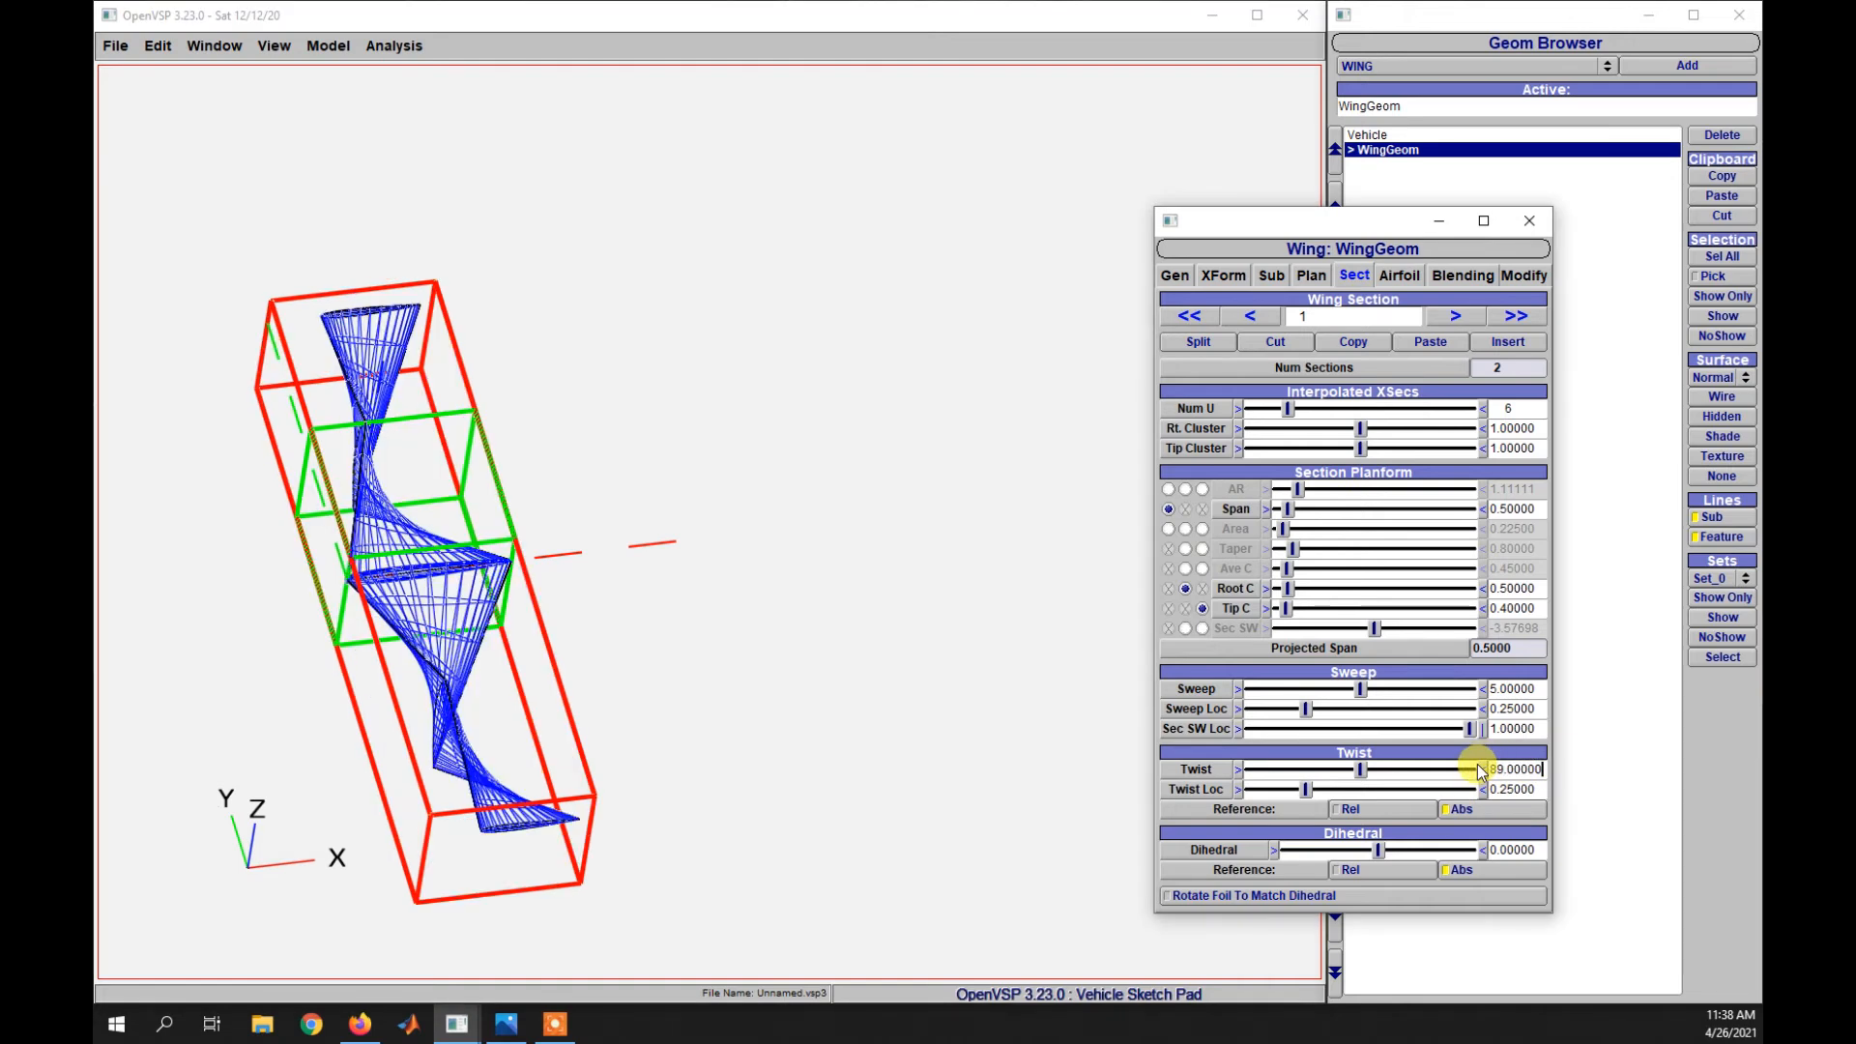
- Examine the twisted inner wing section up close and from several angles
{"action": "scroll", "coordinate": [514, 624], "scroll_direction": "up", "scroll_amount": 3}
{"action": "right_click_drag", "start_coordinate": [552, 643], "coordinate": [949, 643]}
{"action": "scroll", "coordinate": [729, 650], "scroll_direction": "up", "scroll_amount": 9}
{"action": "right_click_drag", "start_coordinate": [723, 676], "coordinate": [737, 566]}
{"action": "left_click_drag", "start_coordinate": [738, 566], "coordinate": [692, 551]}
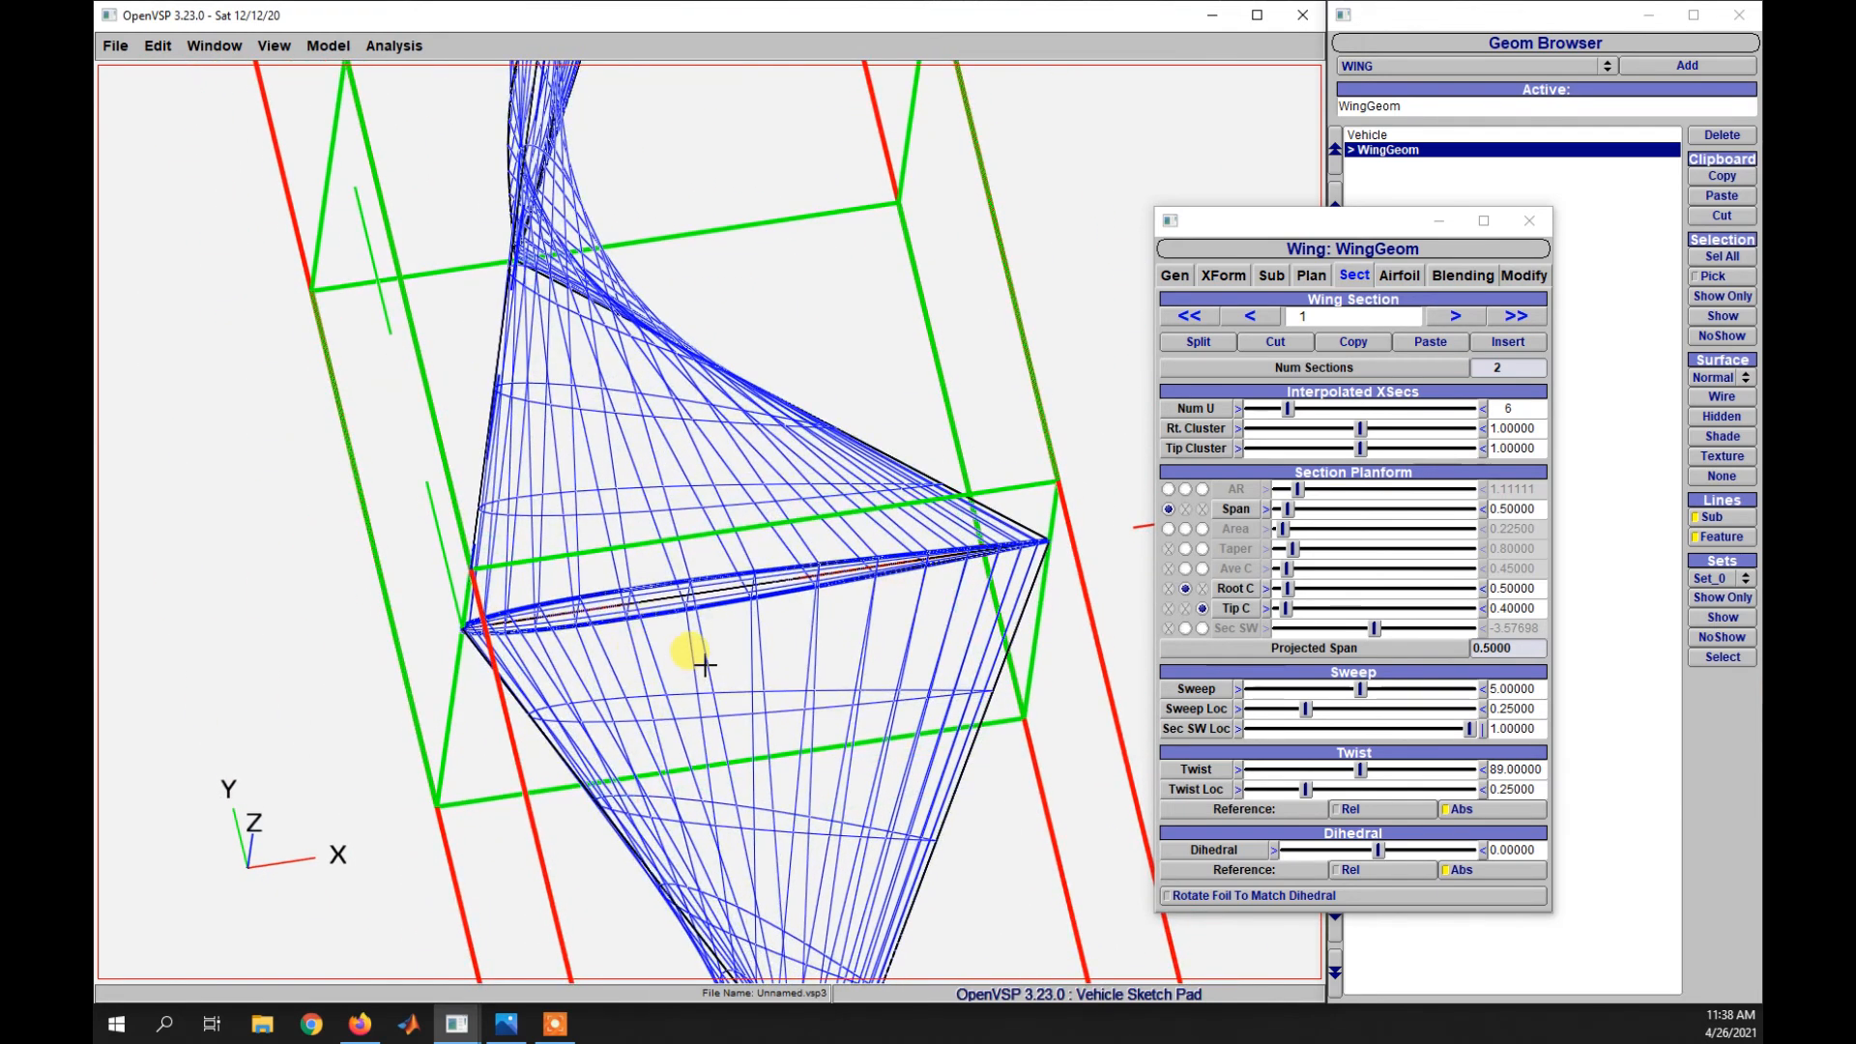
{"action": "scroll", "coordinate": [689, 650], "scroll_direction": "up", "scroll_amount": 2}
{"action": "scroll", "coordinate": [696, 688], "scroll_direction": "down", "scroll_amount": 2}
{"action": "left_click_drag", "start_coordinate": [676, 650], "coordinate": [943, 474]}
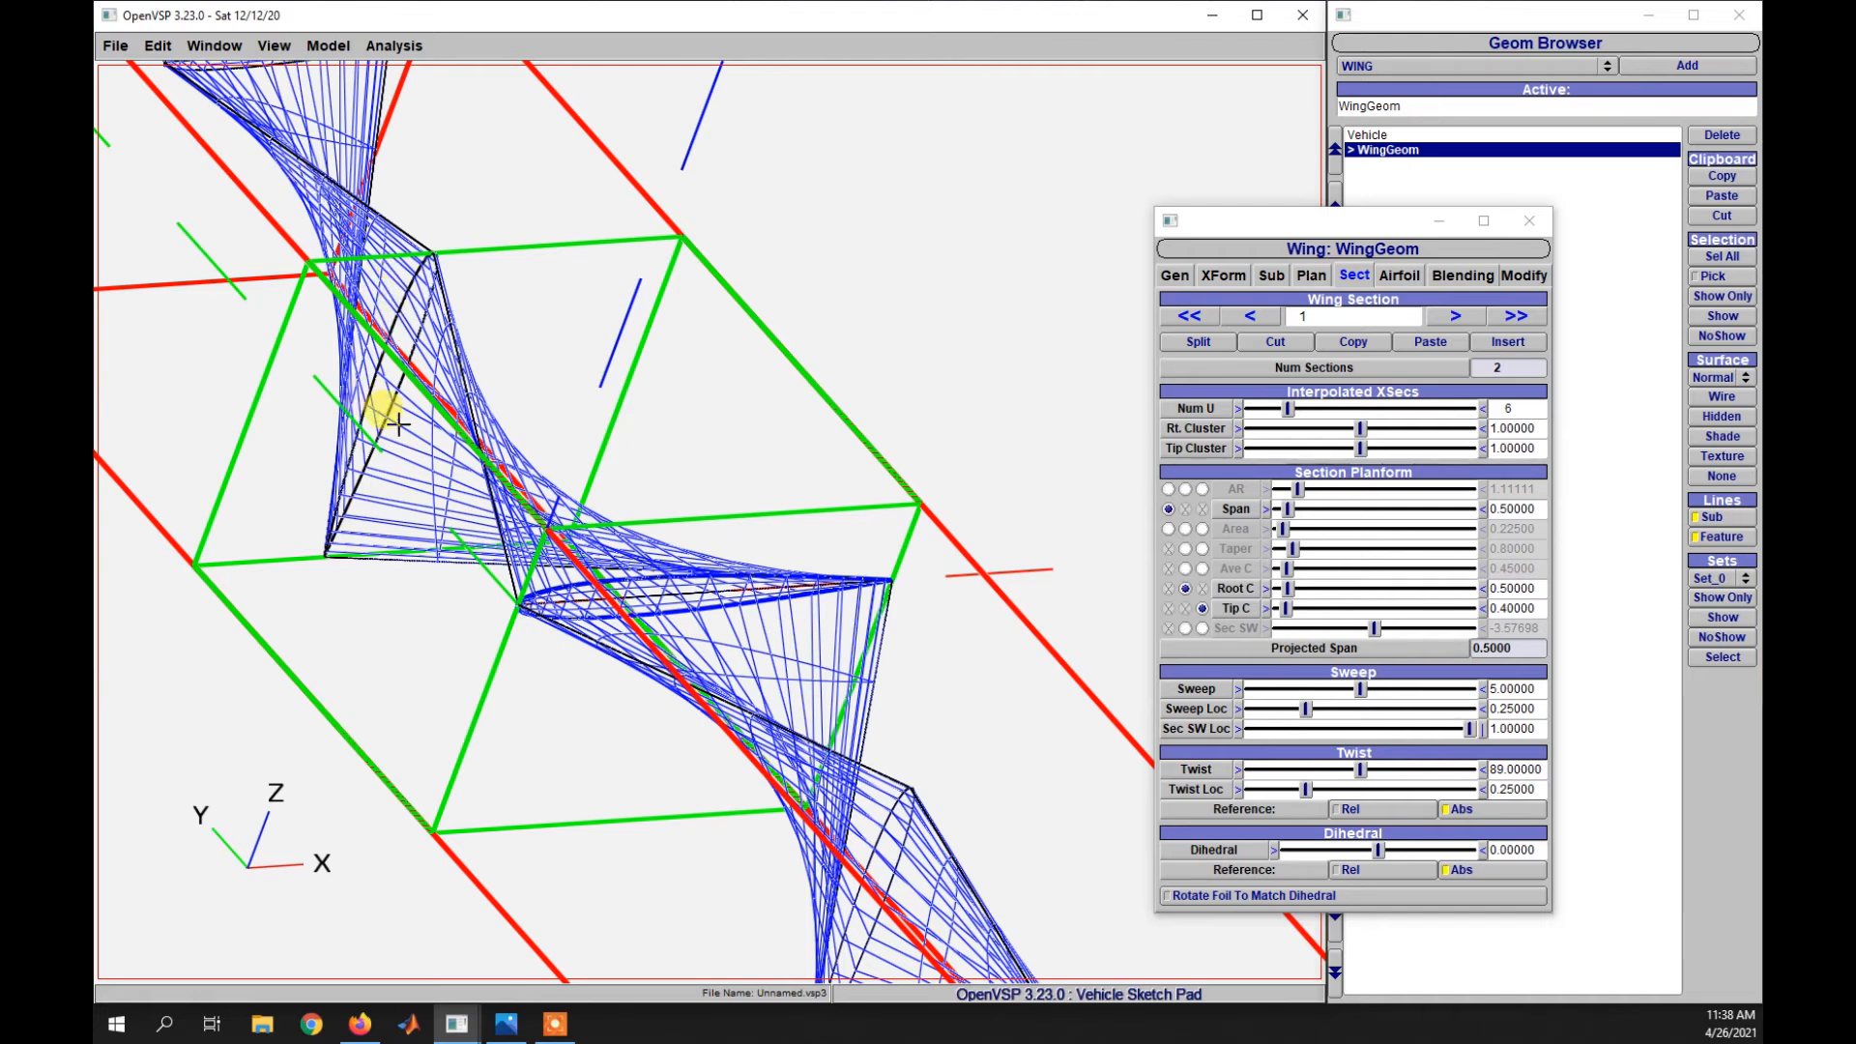
- Select wing section 2 and try a twist of 89 with the absolute twist reference
{"action": "left_click", "coordinate": [1455, 316]}
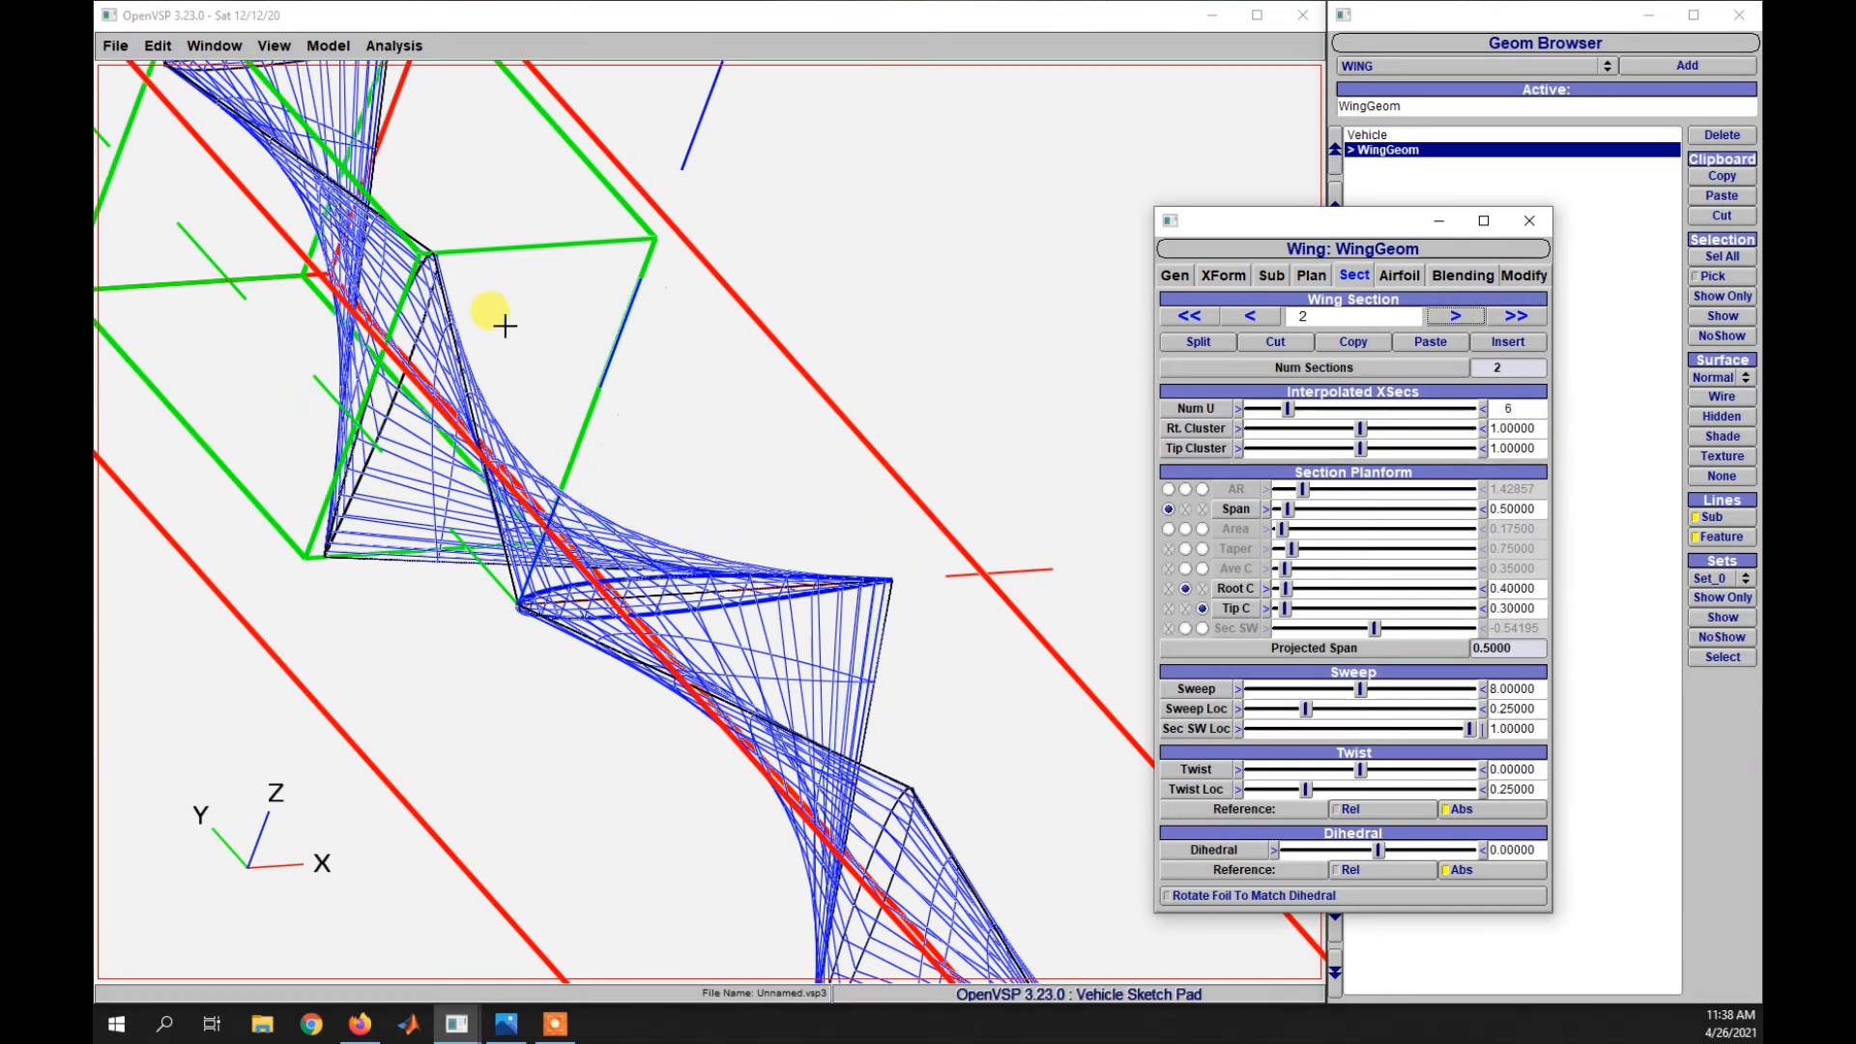
{"action": "right_click_drag", "start_coordinate": [489, 361], "coordinate": [512, 513]}
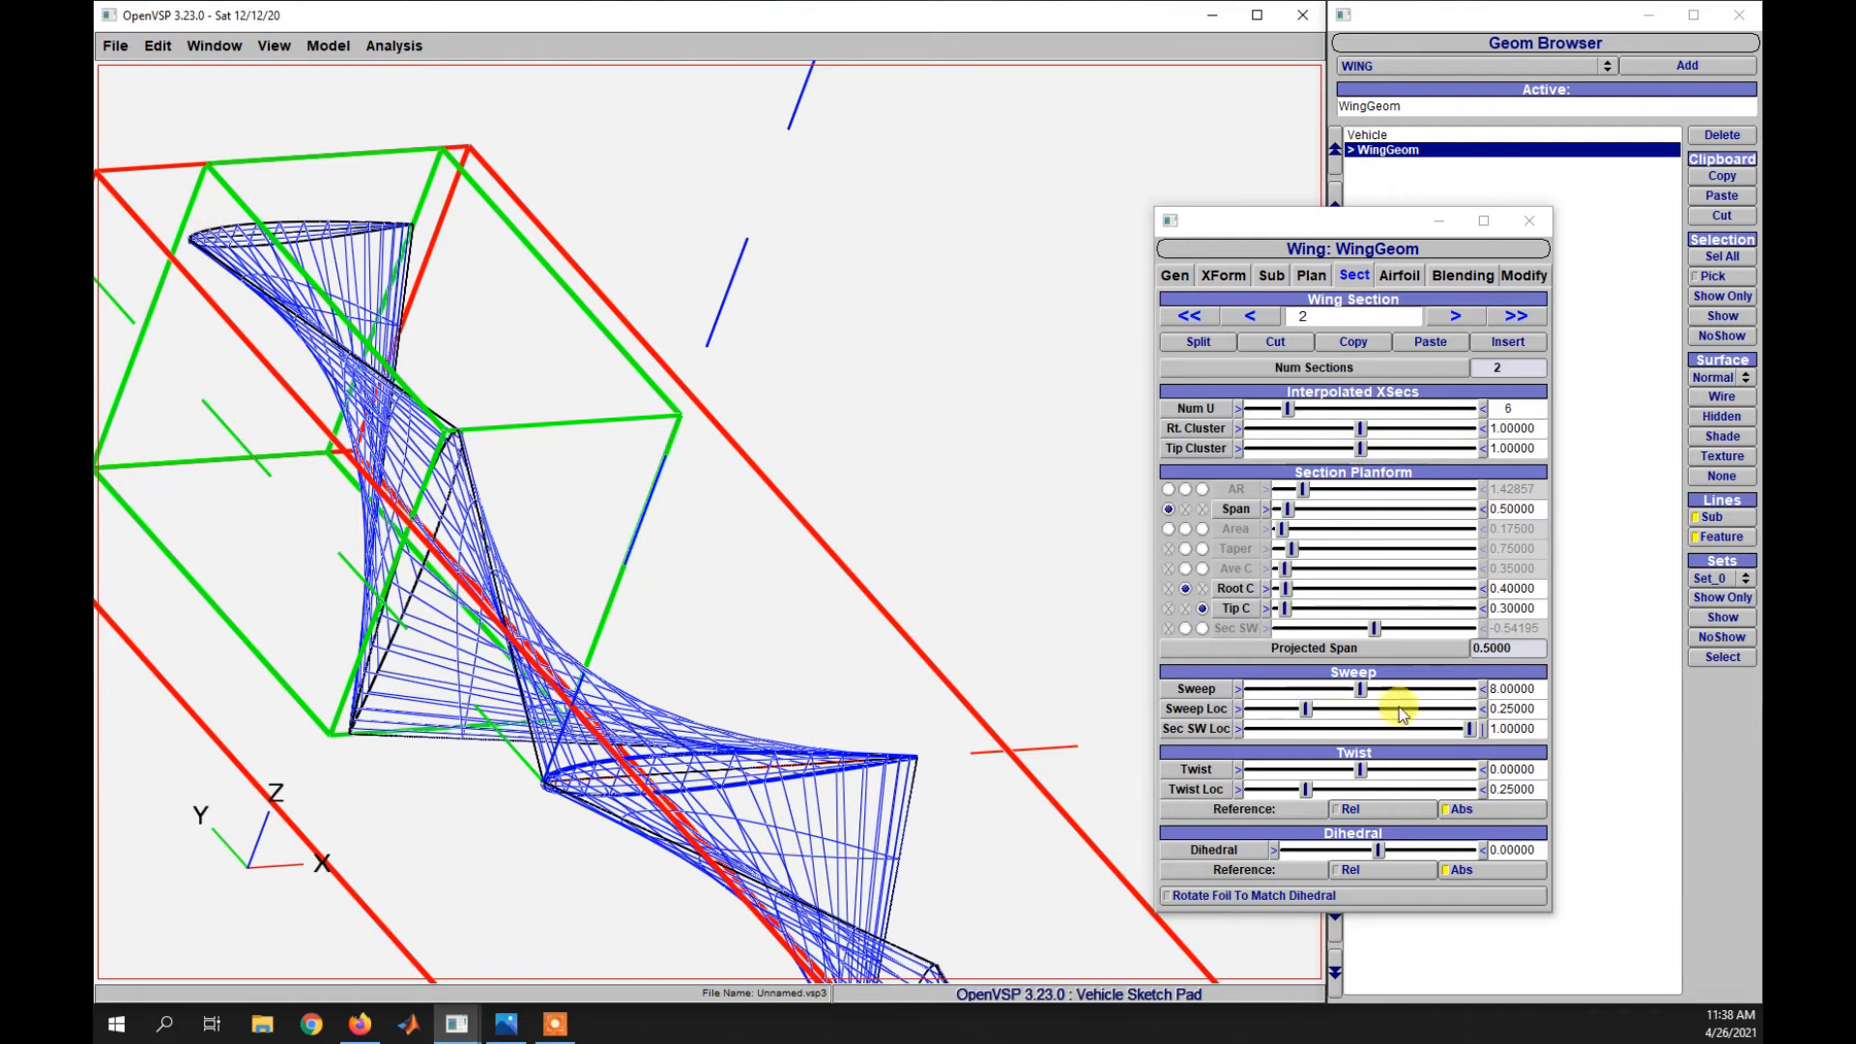
{"action": "left_click_drag", "start_coordinate": [1500, 769], "coordinate": [1595, 762]}
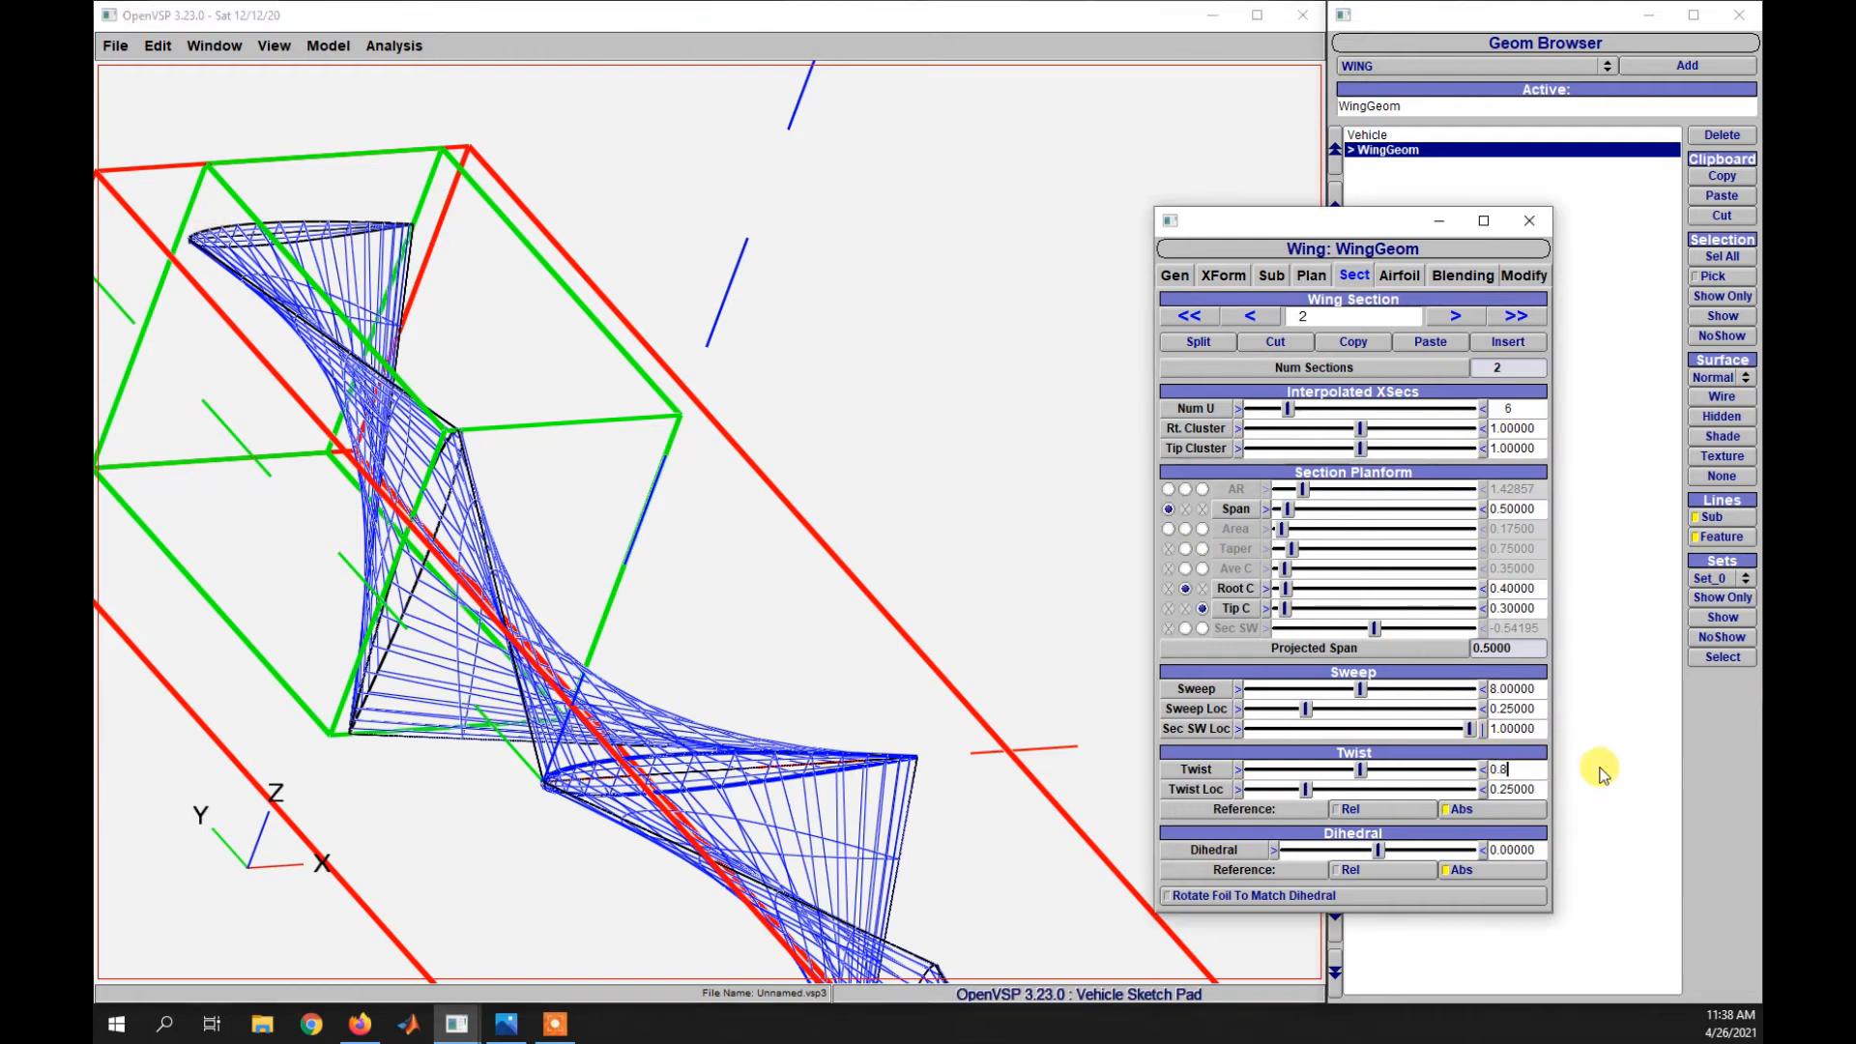
{"action": "type", "text": "89"}
{"action": "key", "text": "Return"}
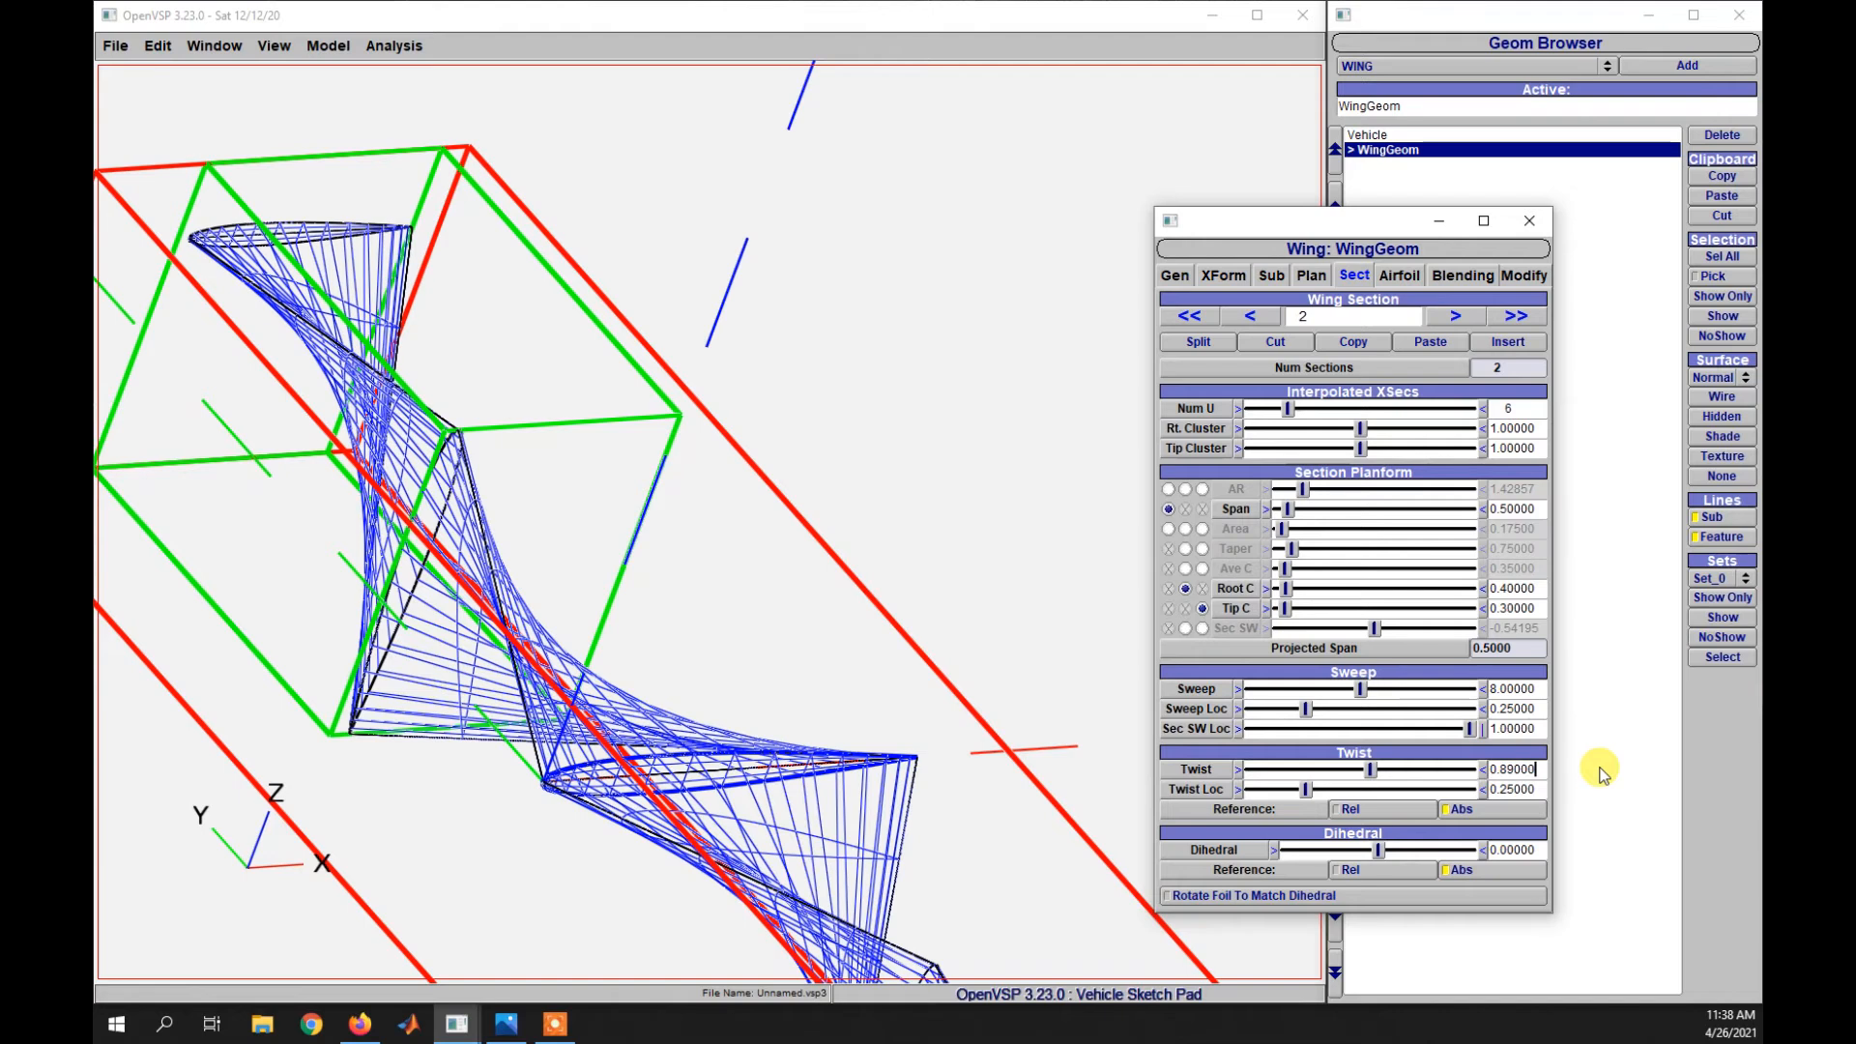
{"action": "left_click_drag", "start_coordinate": [1522, 768], "coordinate": [1373, 757]}
{"action": "type", "text": "89"}
{"action": "key", "text": "Return"}
{"action": "right_click_drag", "start_coordinate": [378, 578], "coordinate": [680, 604]}
{"action": "left_click_drag", "start_coordinate": [802, 647], "coordinate": [747, 681]}
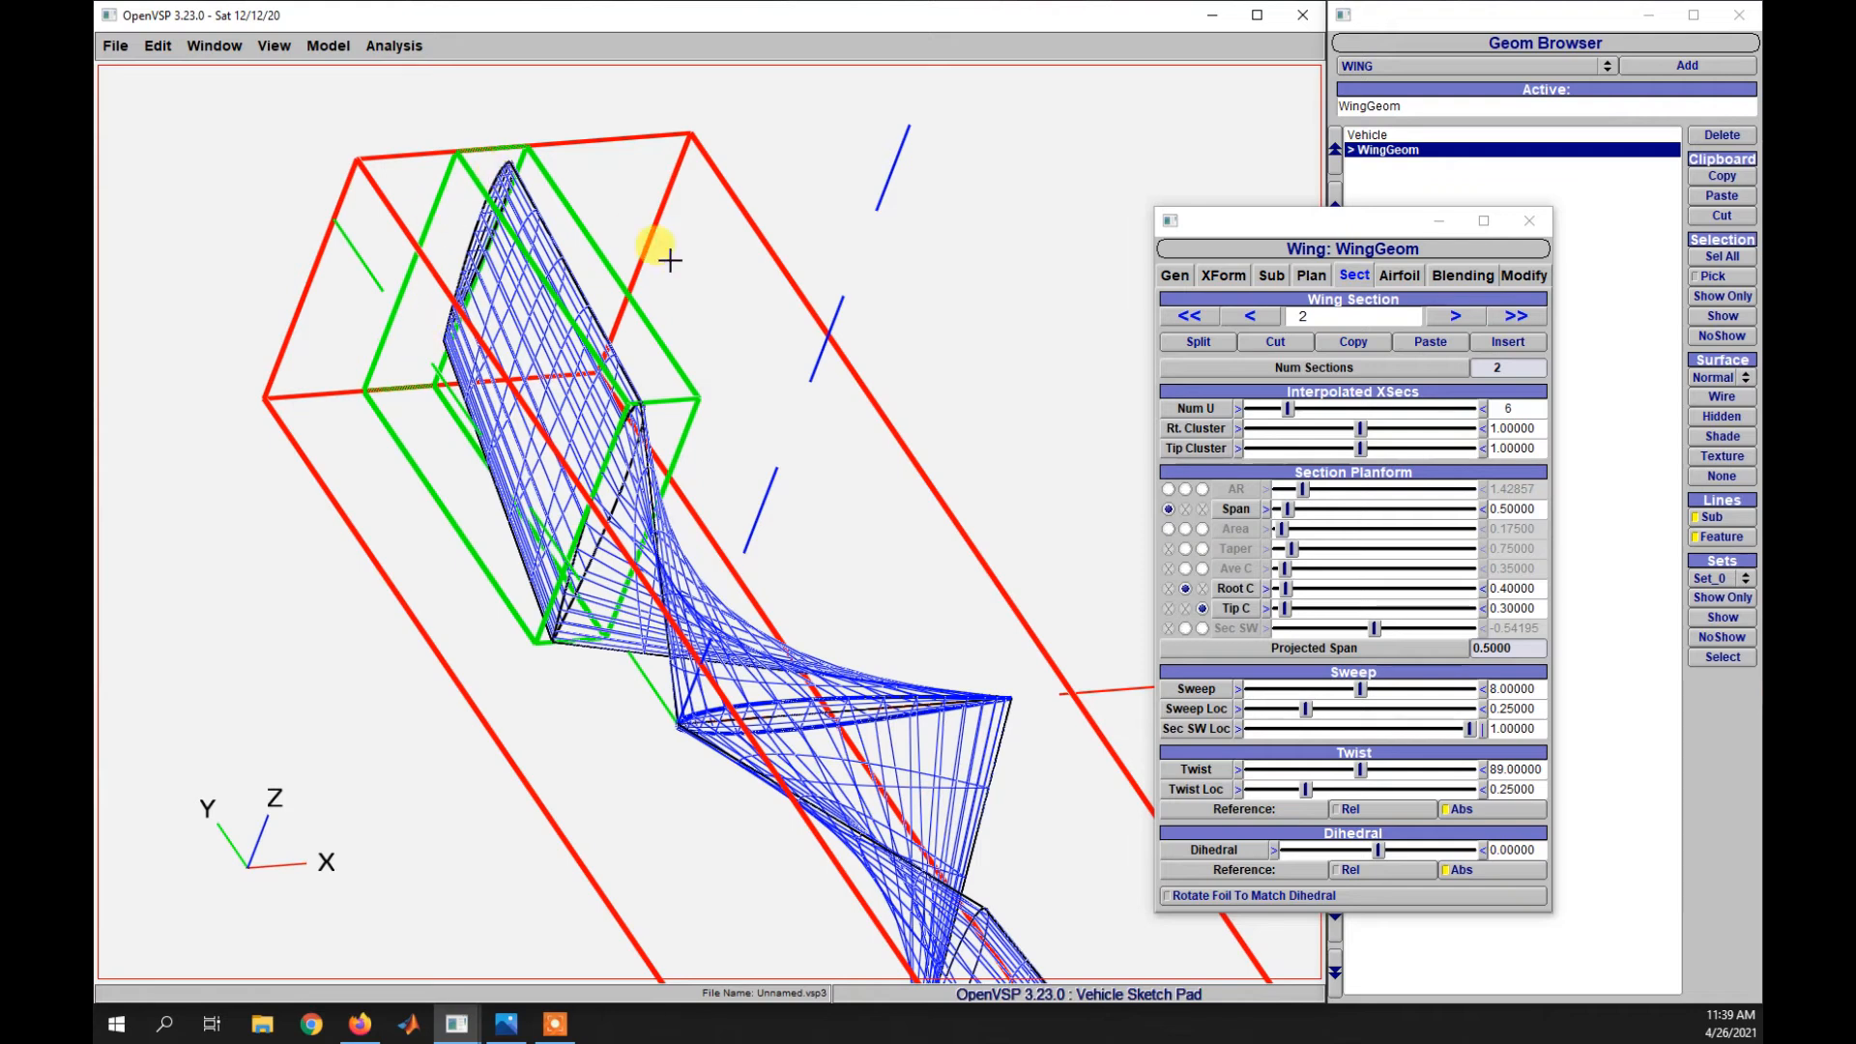
- Try the relative twist reference on wing section 2, inspect the wing, and restore the absolute reference
{"action": "left_click", "coordinate": [1343, 812]}
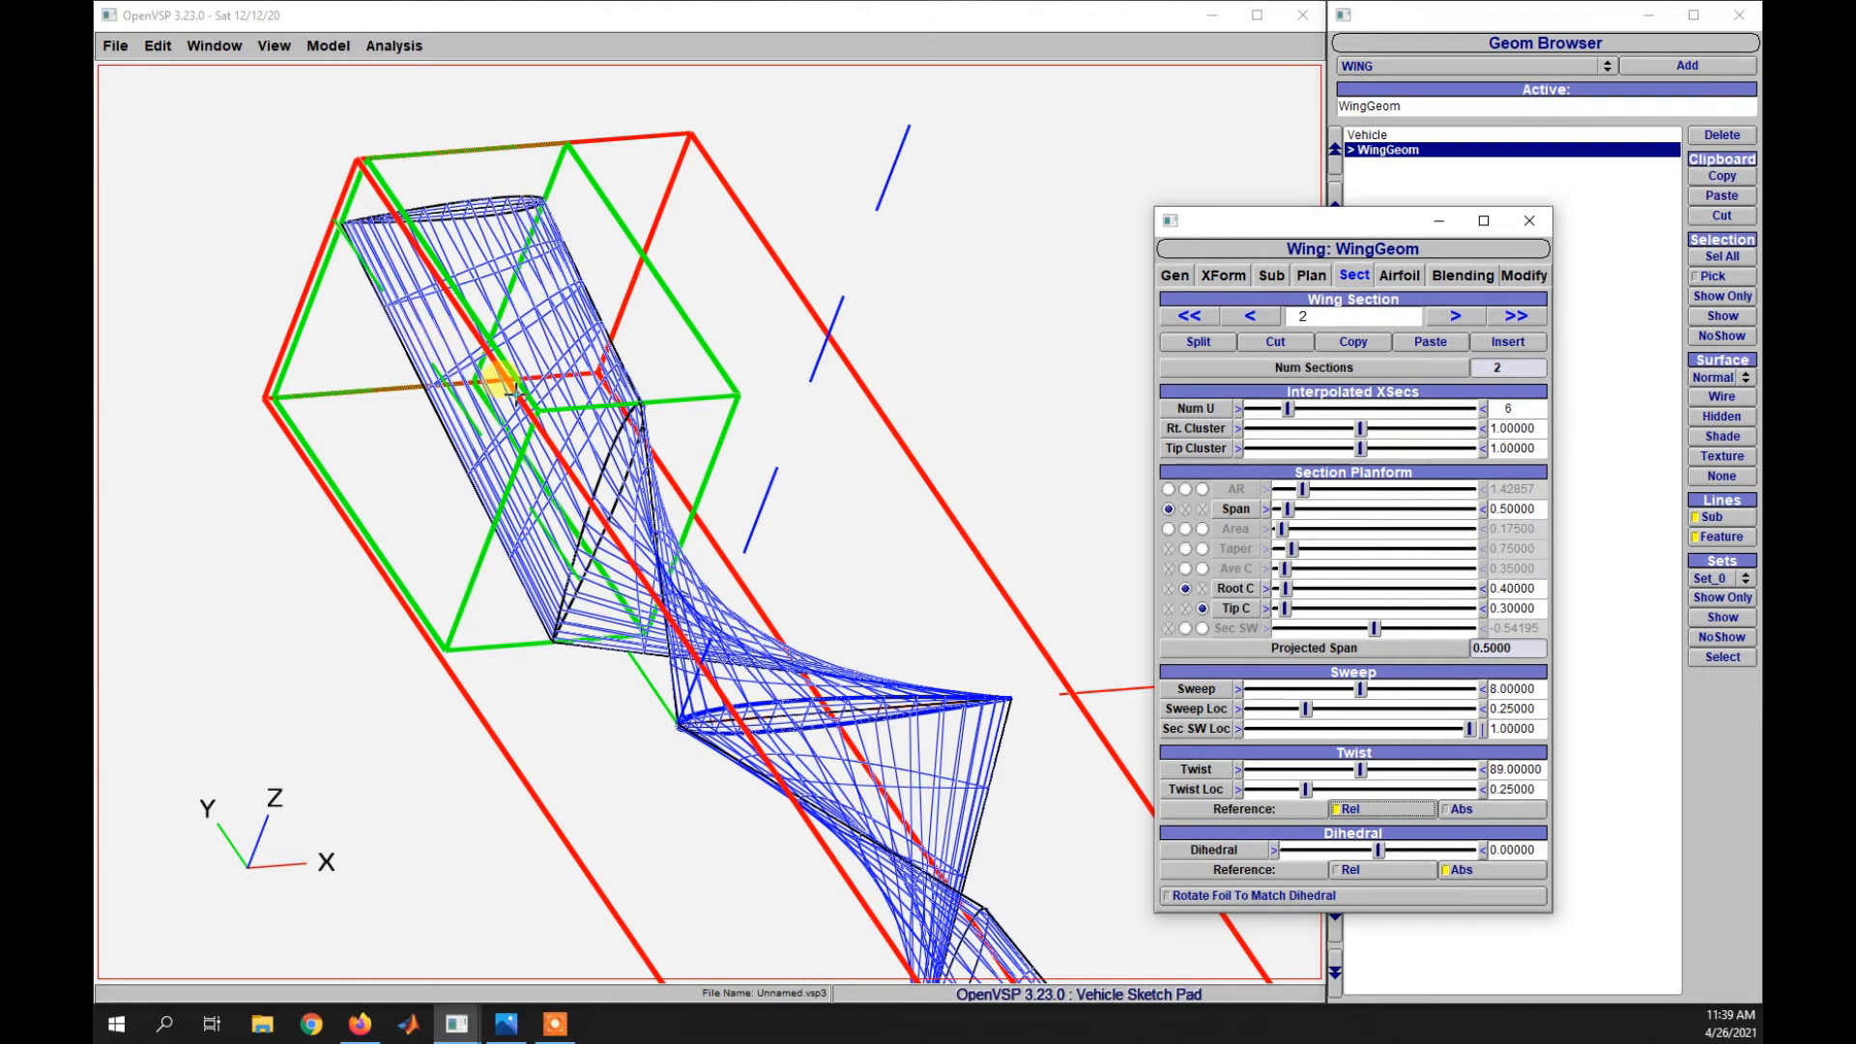
{"action": "left_click_drag", "start_coordinate": [519, 663], "coordinate": [443, 728]}
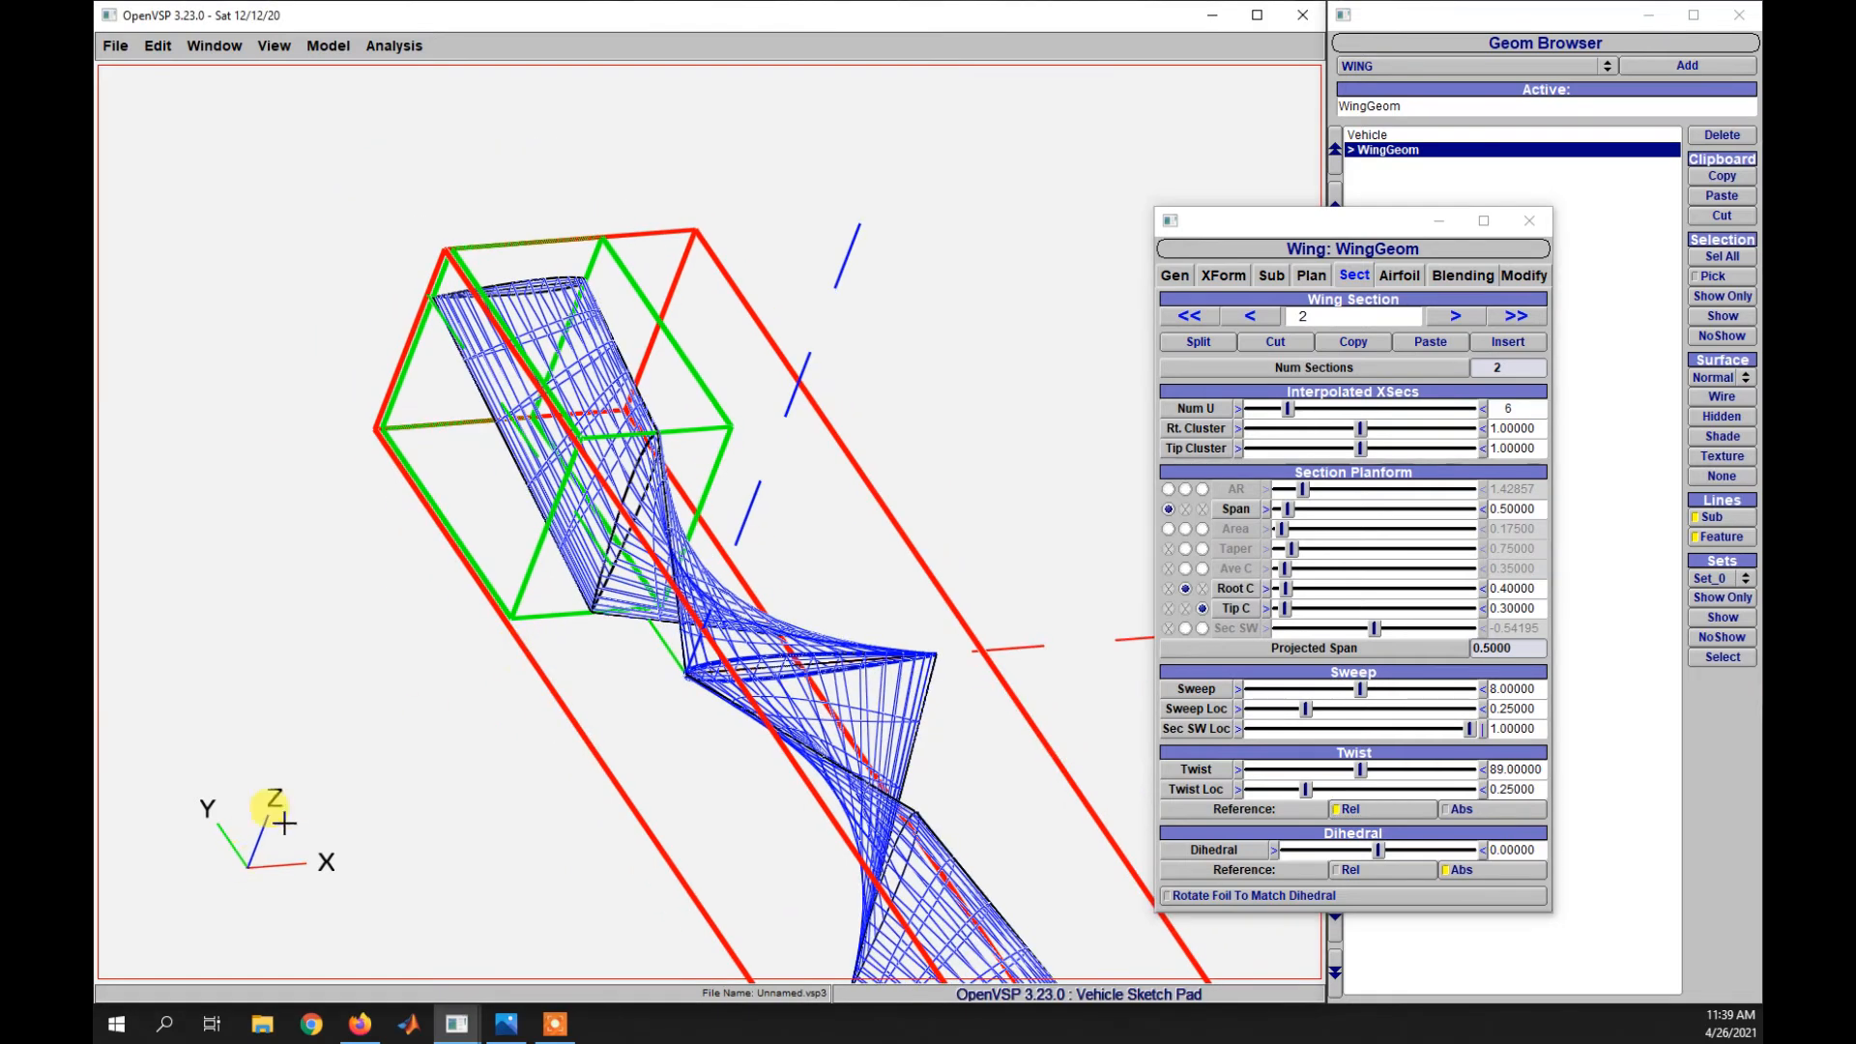
{"action": "left_click_drag", "start_coordinate": [155, 772], "coordinate": [172, 837]}
{"action": "left_click", "coordinate": [1460, 810]}
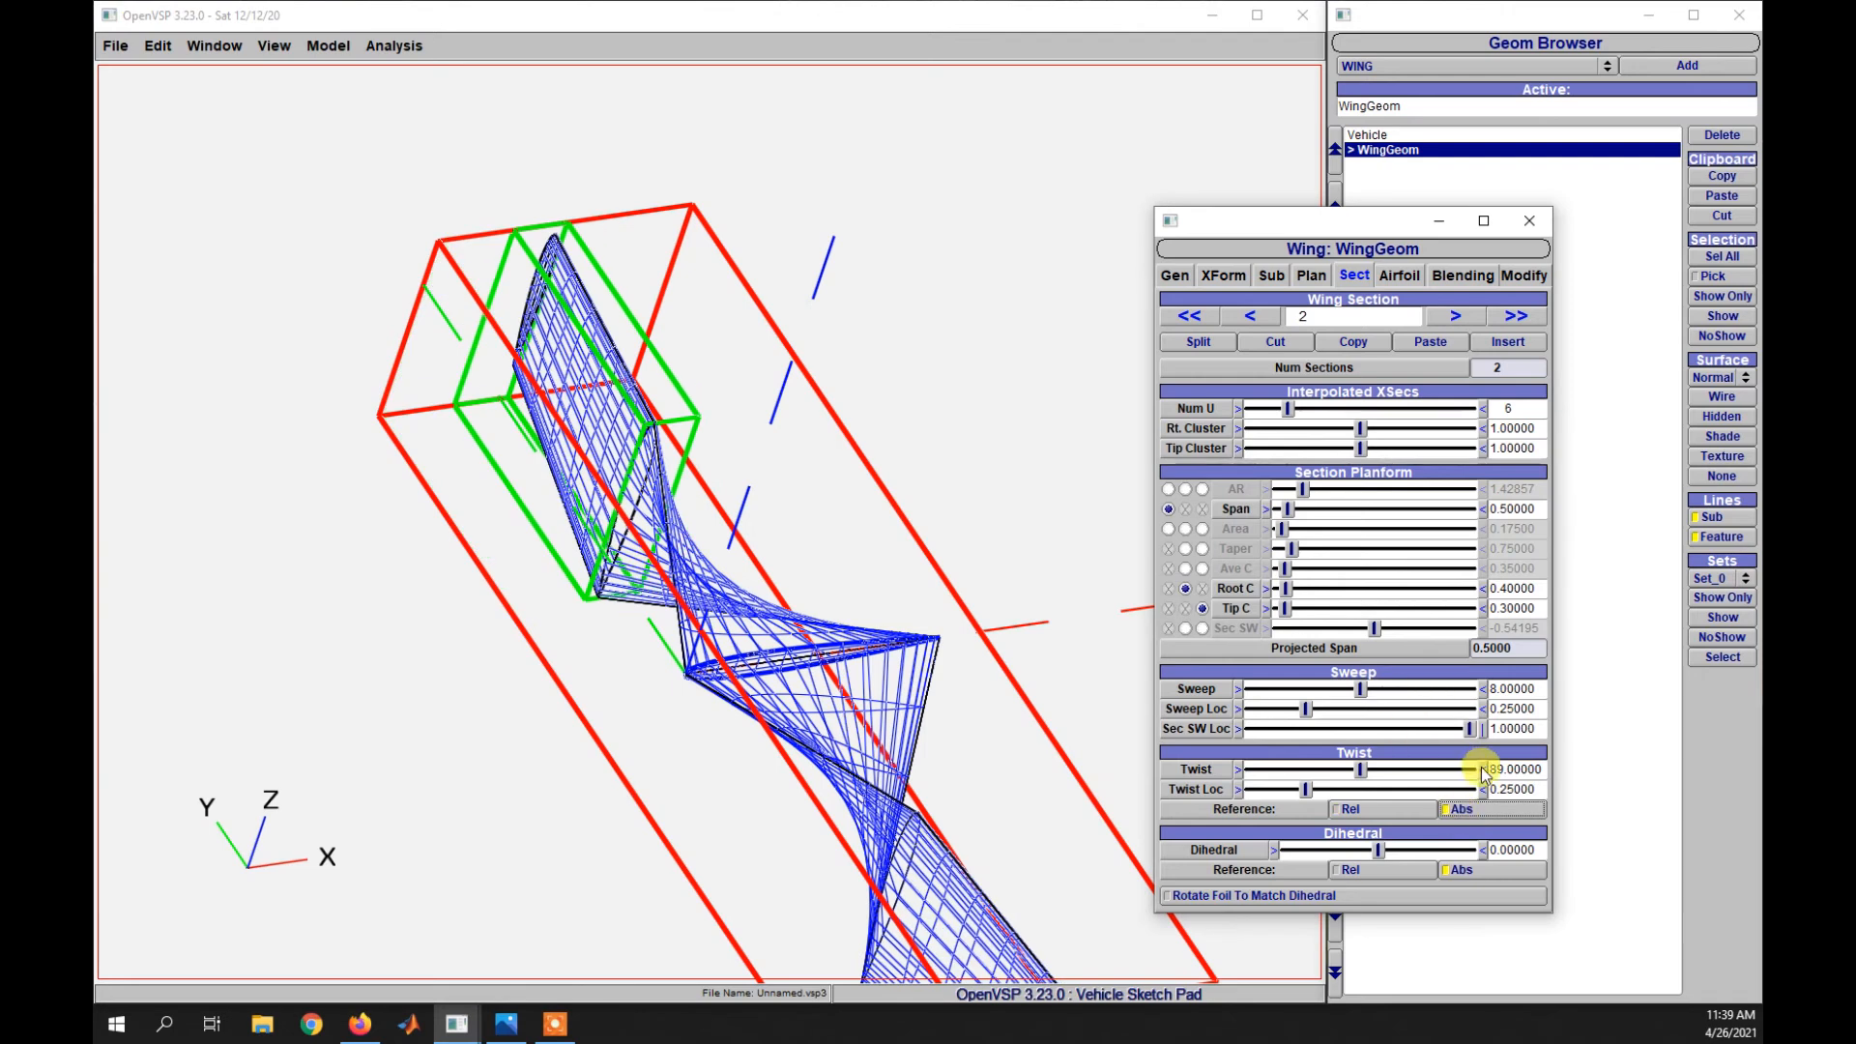
- Reset the twist to 0 on wing section 2 and on wing section 1
{"action": "left_click_drag", "start_coordinate": [1539, 771], "coordinate": [1480, 769]}
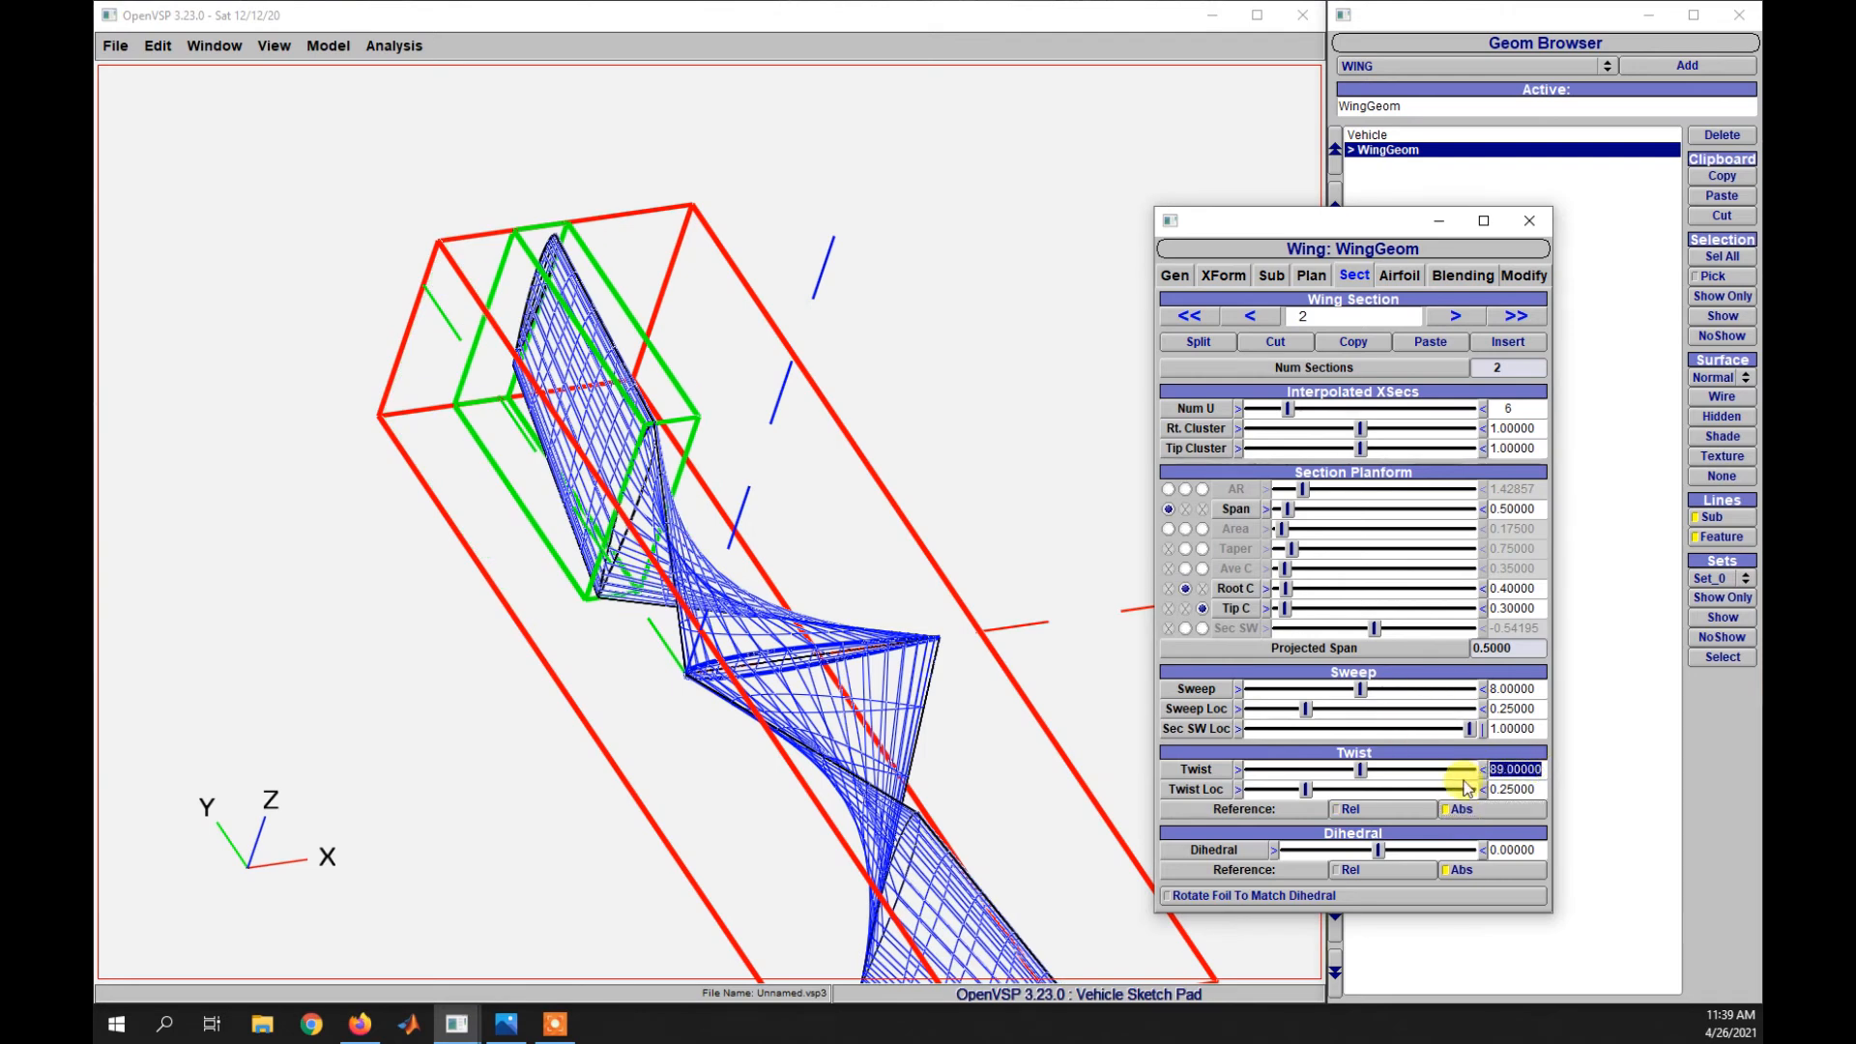
{"action": "type", "text": "0"}
{"action": "key", "text": "Return"}
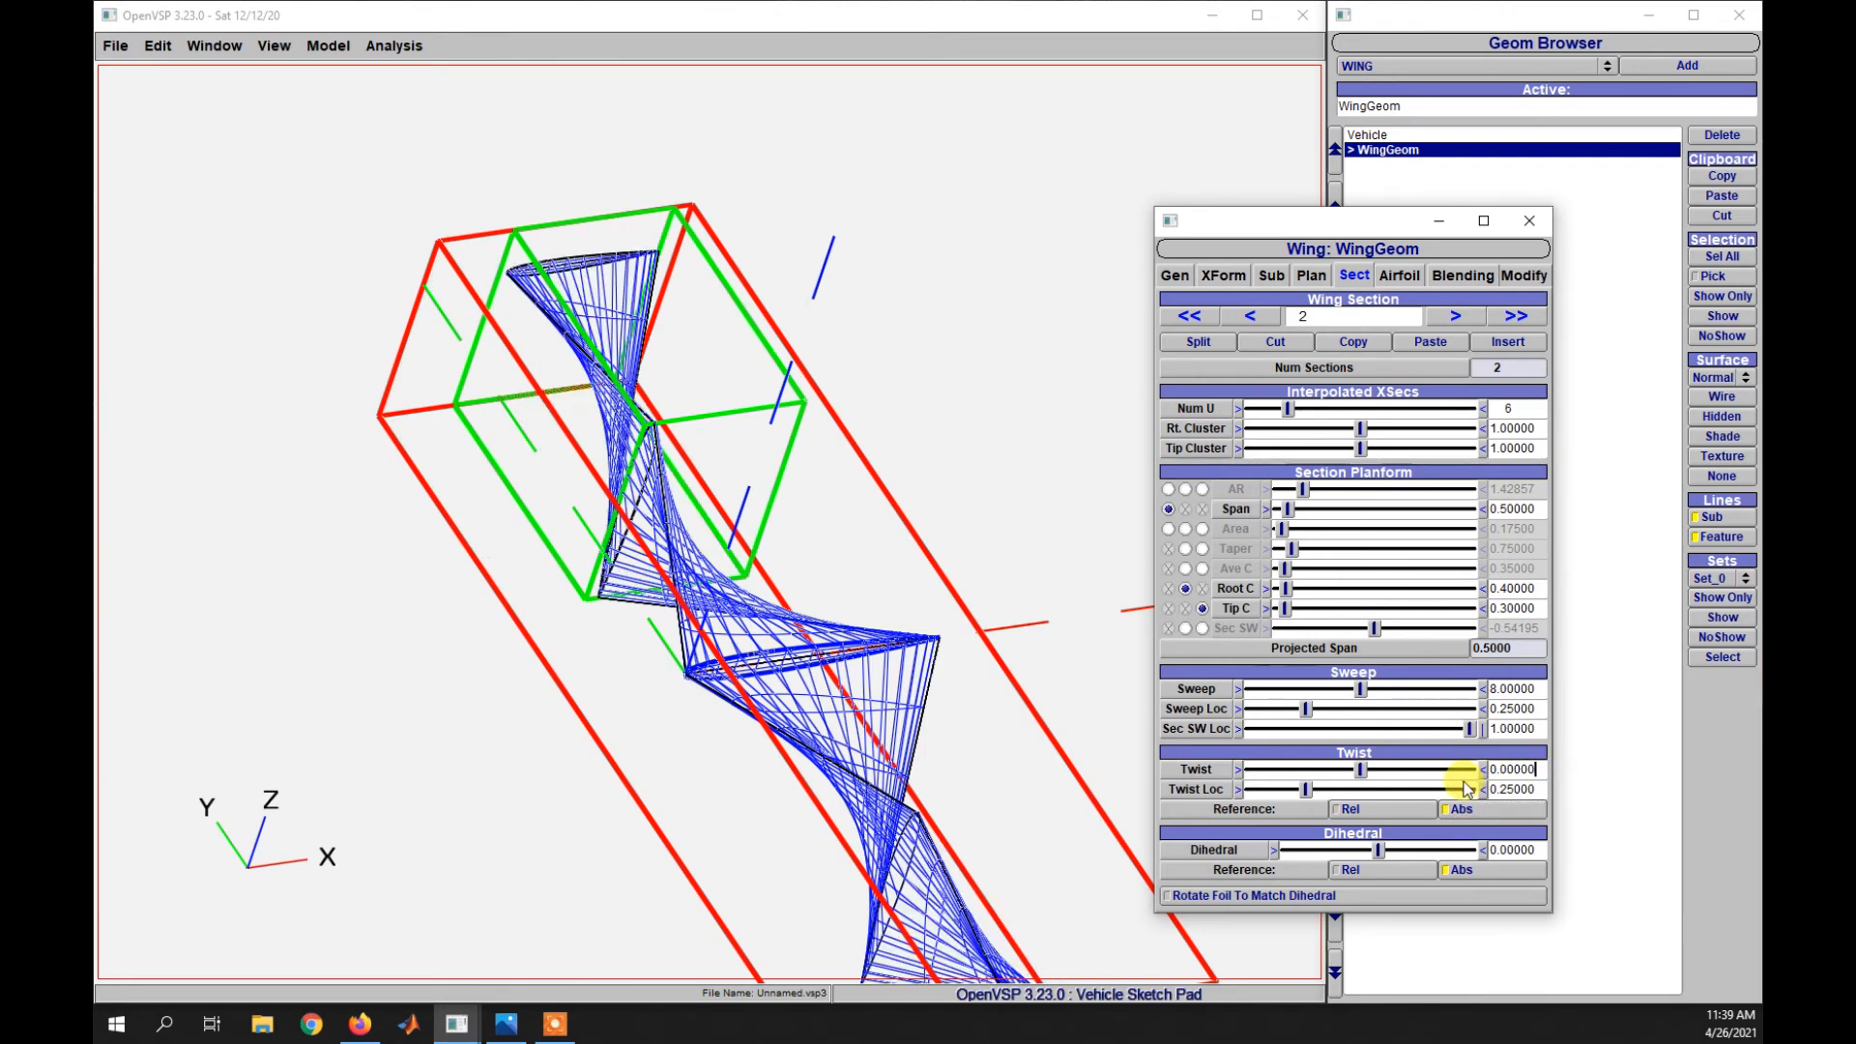
{"action": "left_click", "coordinate": [1257, 316]}
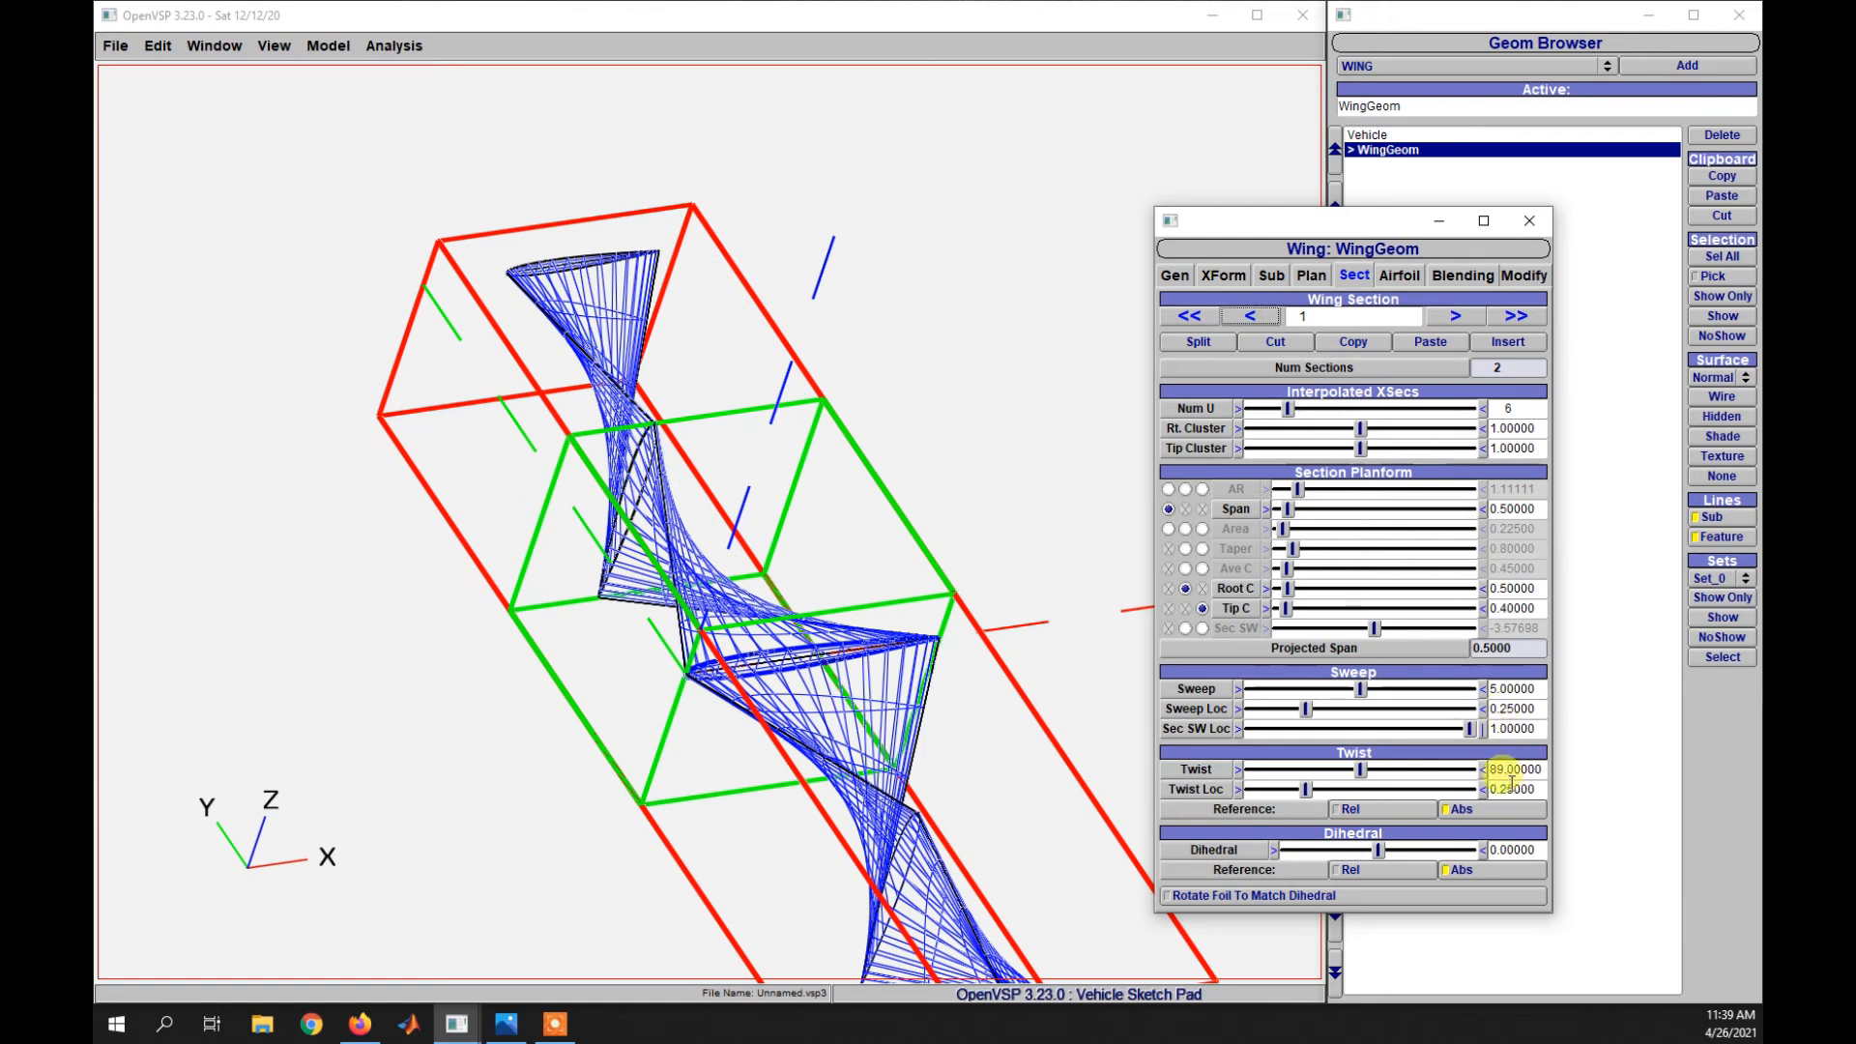
{"action": "left_click_drag", "start_coordinate": [1539, 769], "coordinate": [1466, 766]}
{"action": "type", "text": "0"}
{"action": "key", "text": "Return"}
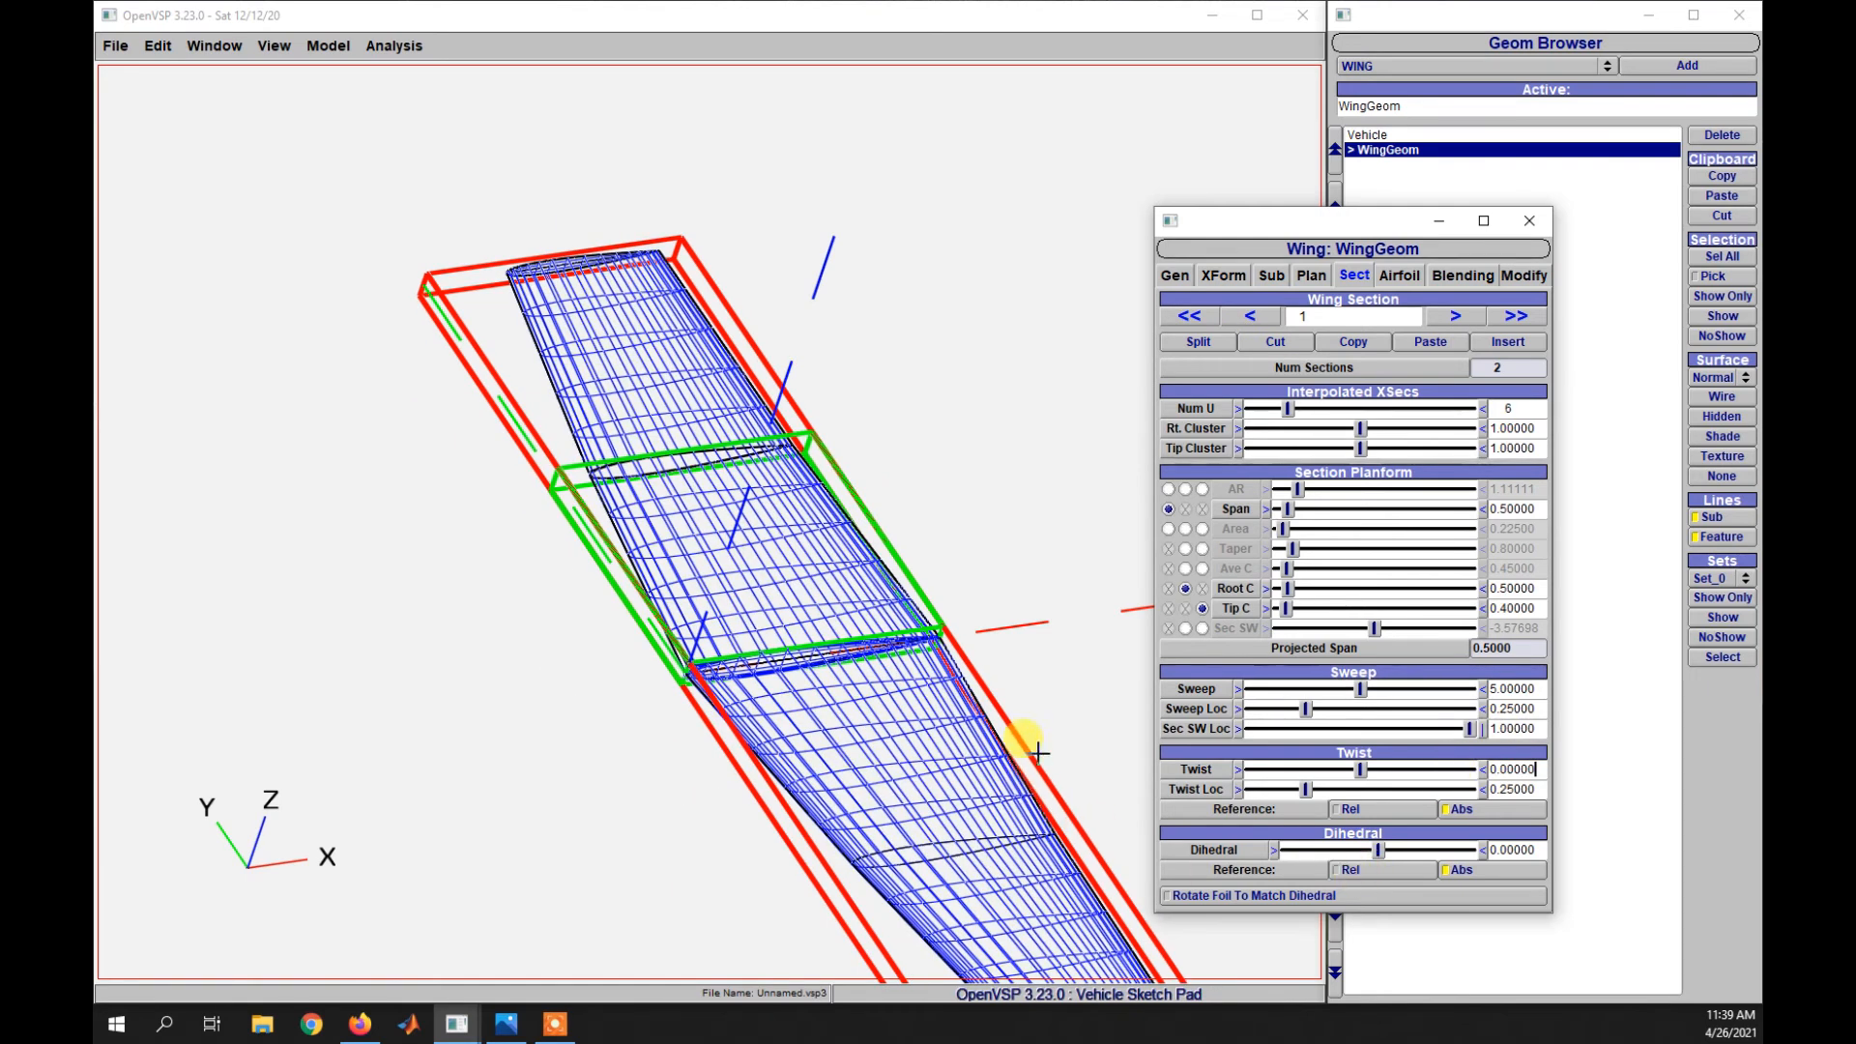
- Try a dihedral of 90 on wing section 1 with the absolute dihedral reference
{"action": "right_click_drag", "start_coordinate": [1030, 745], "coordinate": [945, 761]}
{"action": "mouse_move", "coordinate": [929, 796]}
{"action": "left_mouse_down"}
{"action": "mouse_move", "coordinate": [857, 808]}
{"action": "mouse_move", "coordinate": [957, 786]}
{"action": "left_mouse_up"}
{"action": "left_click_drag", "start_coordinate": [1538, 853], "coordinate": [1509, 852]}
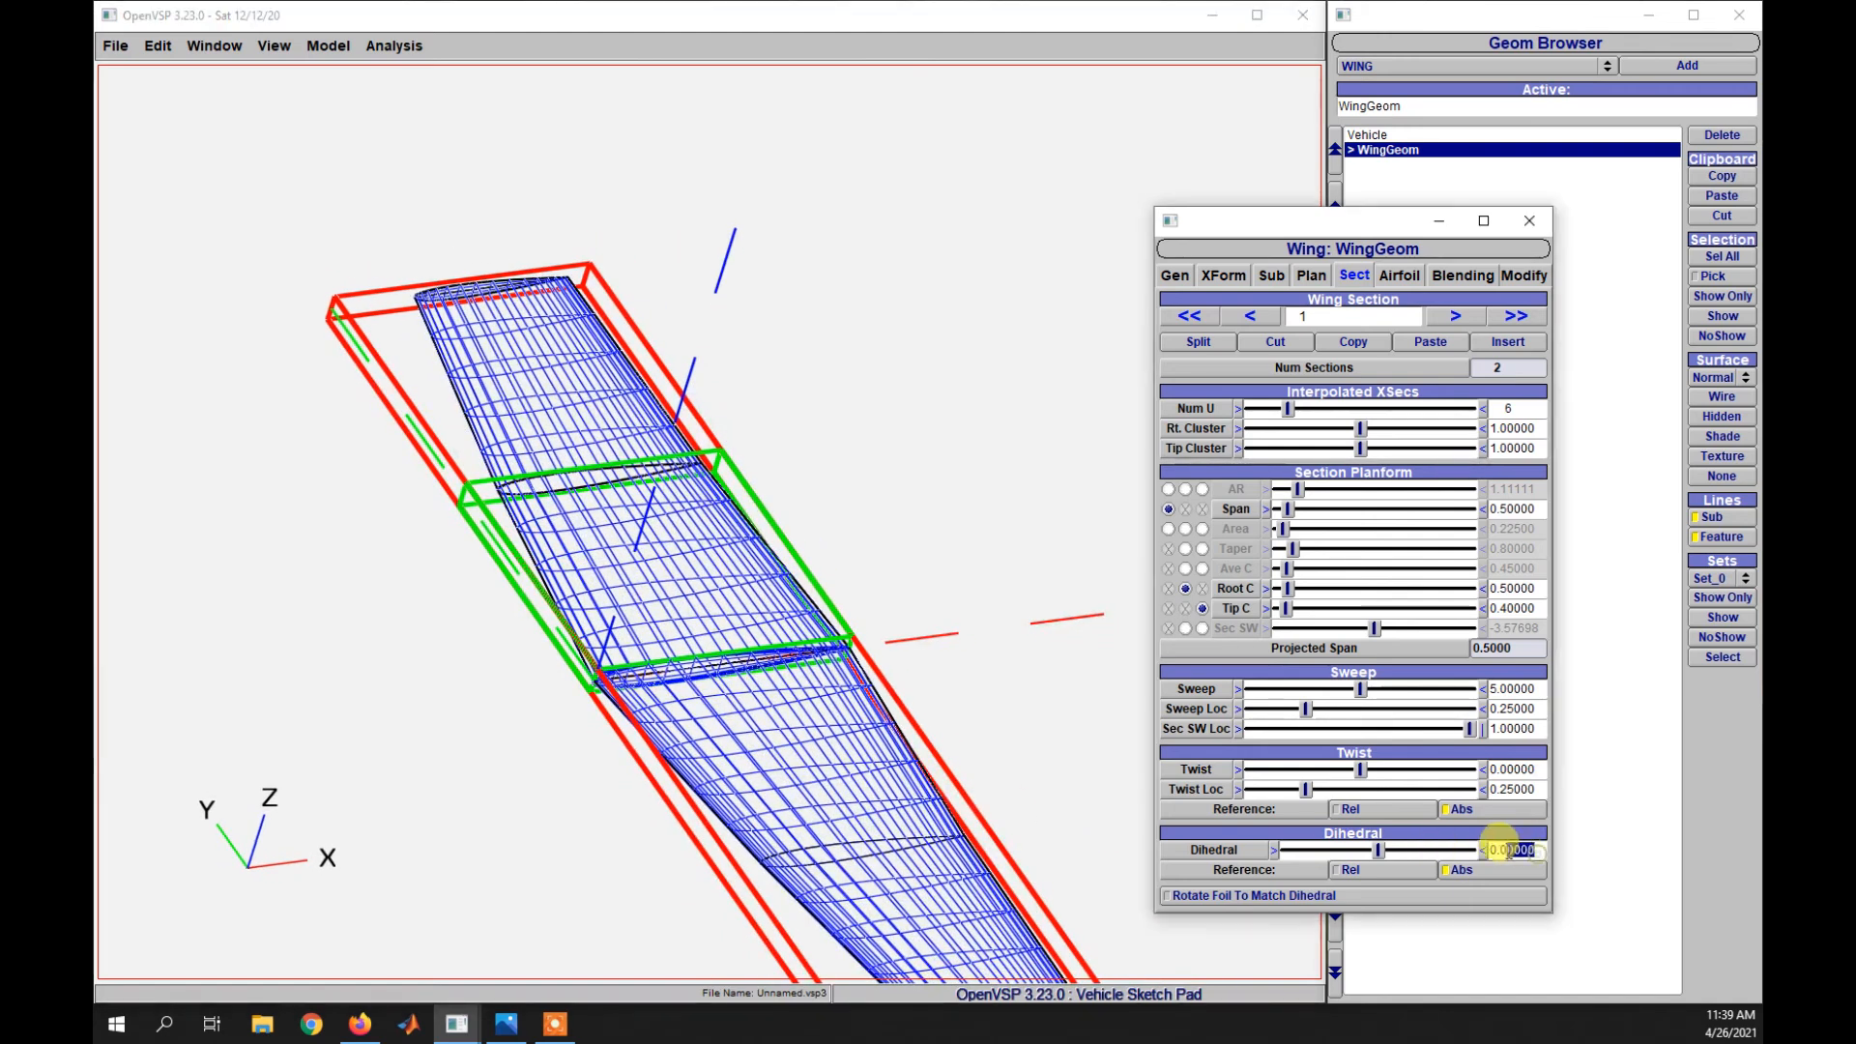
{"action": "left_click", "coordinate": [1534, 852]}
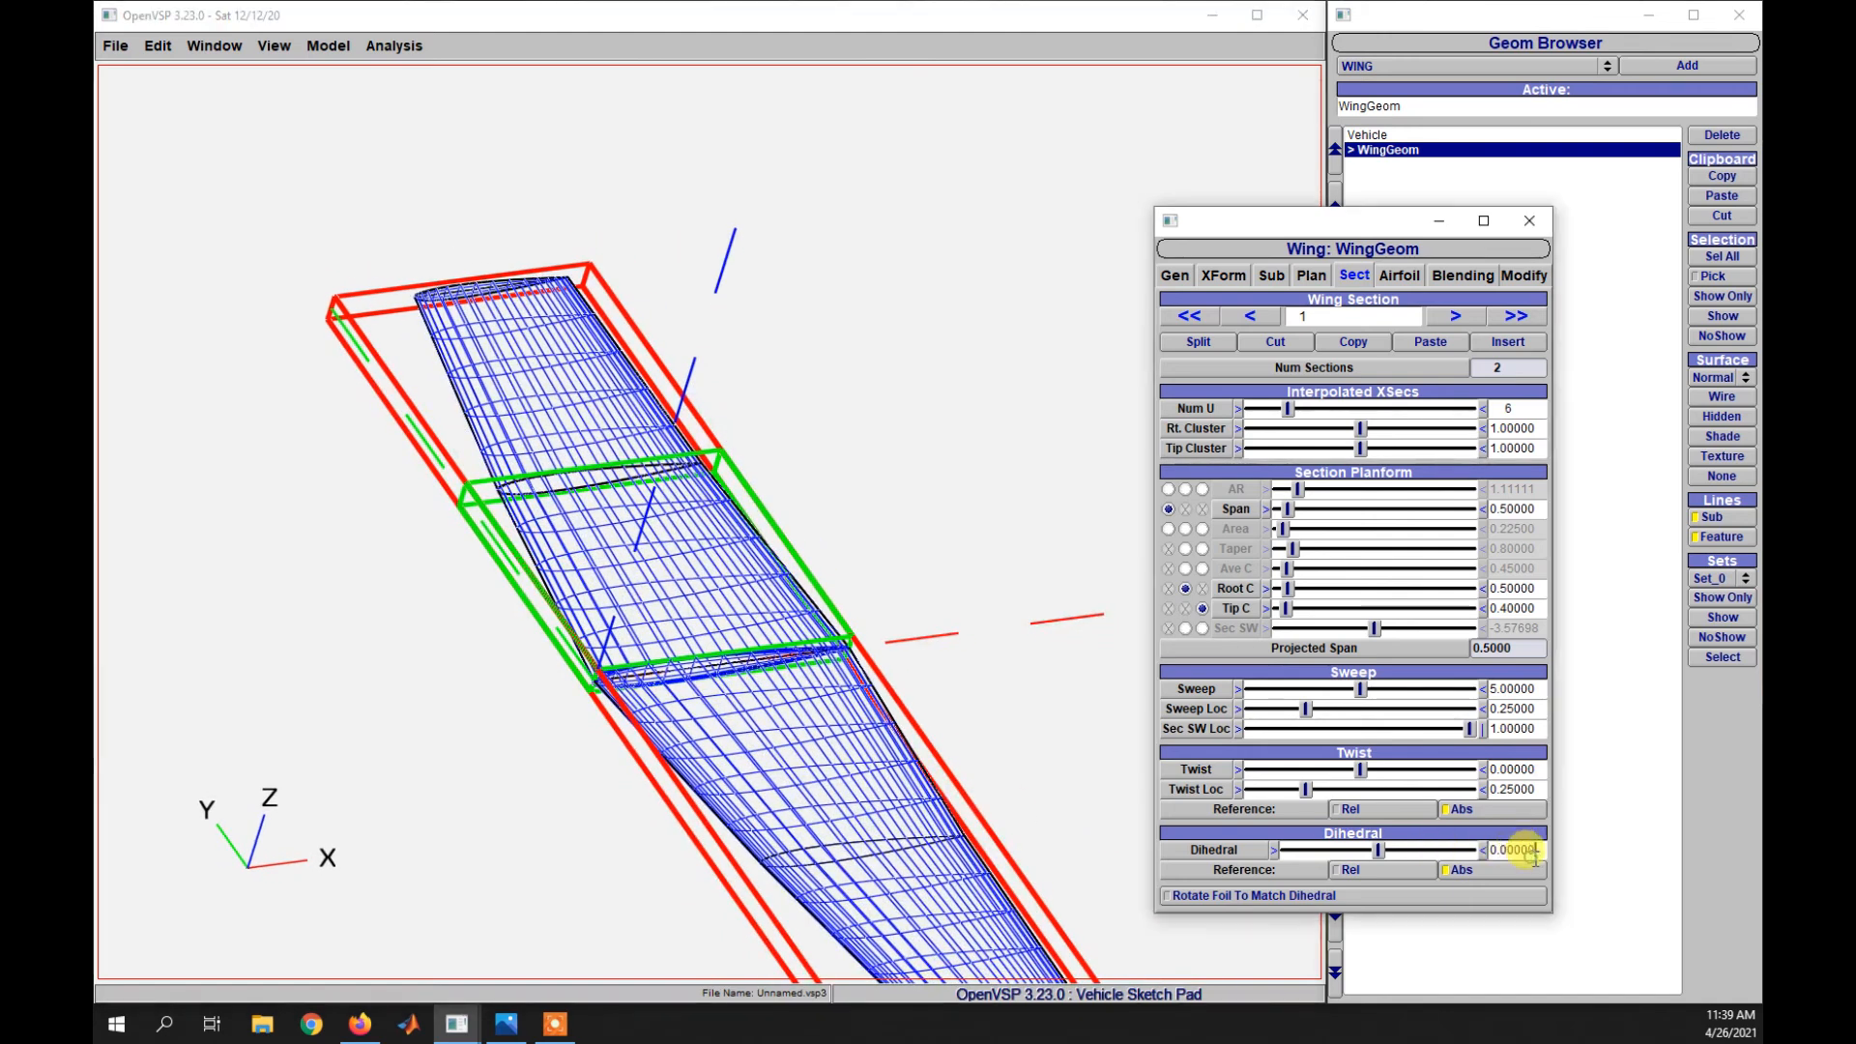
{"action": "left_click_drag", "start_coordinate": [1533, 854], "coordinate": [1447, 854]}
{"action": "type", "text": "90"}
{"action": "key", "text": "Return"}
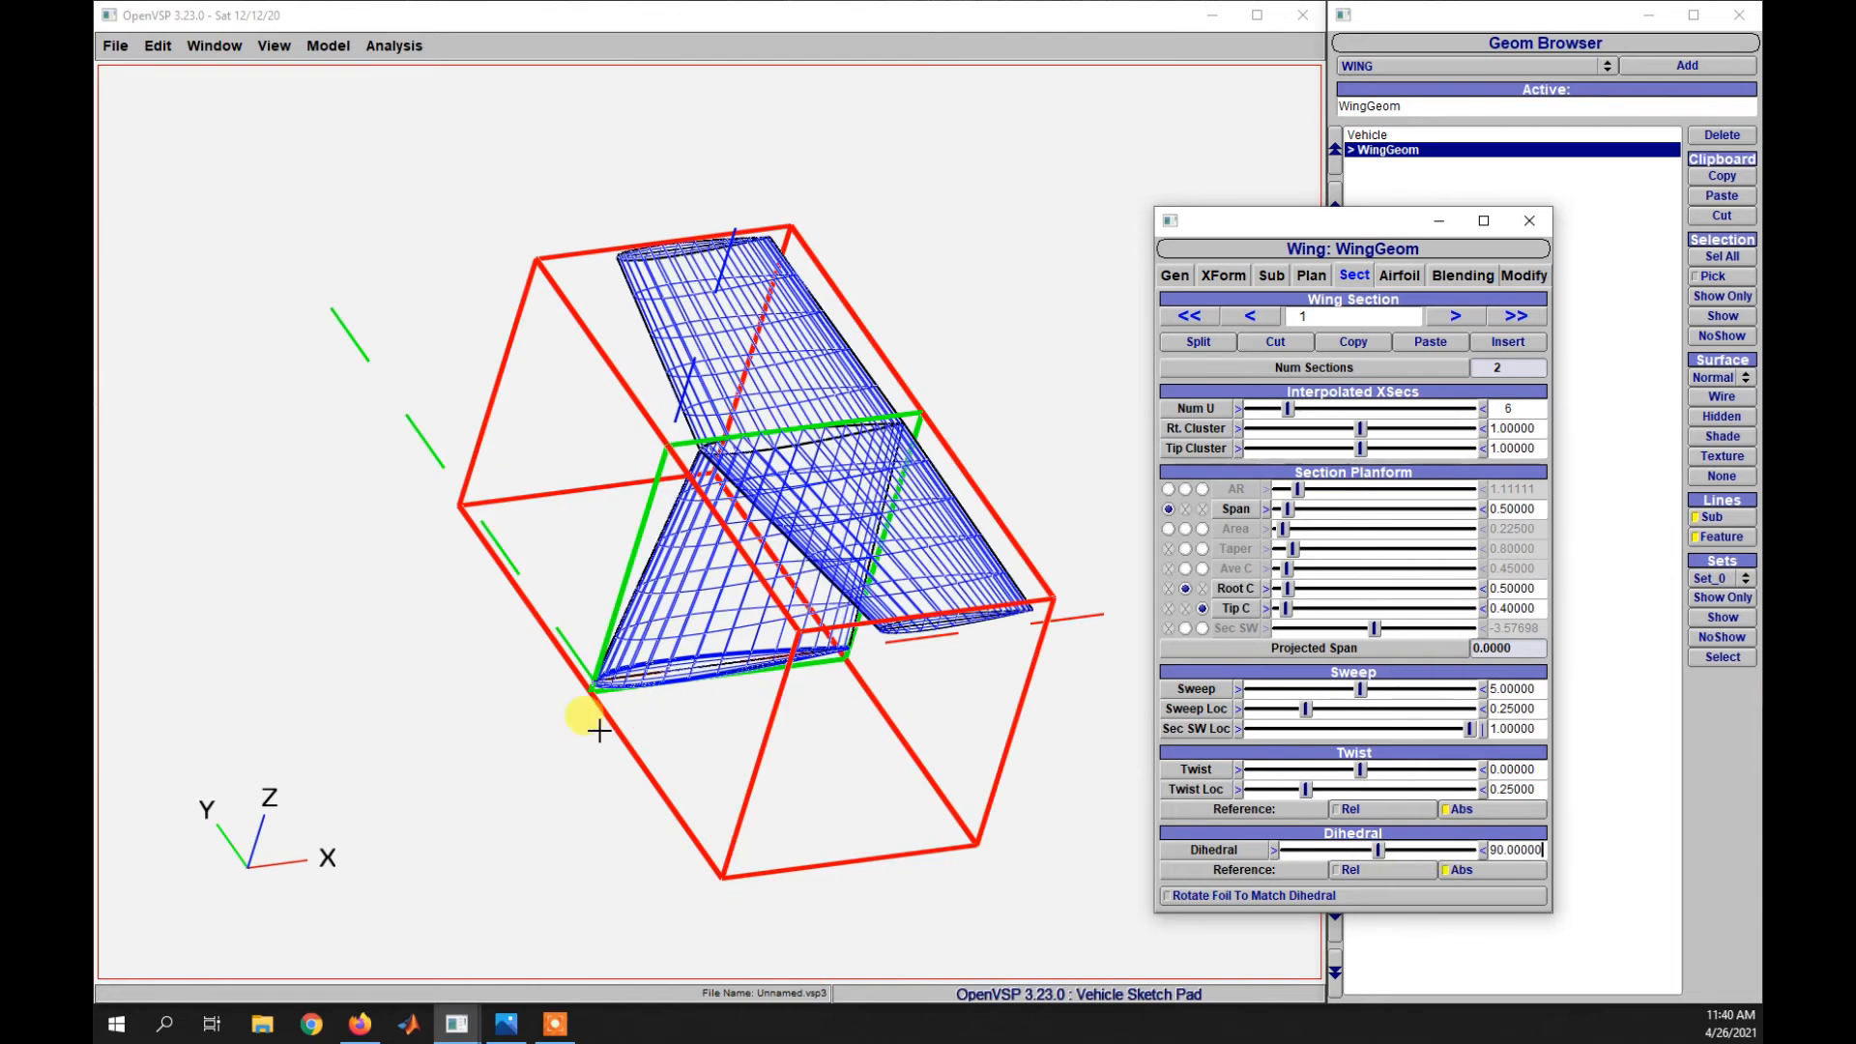
{"action": "left_click_drag", "start_coordinate": [802, 583], "coordinate": [787, 661]}
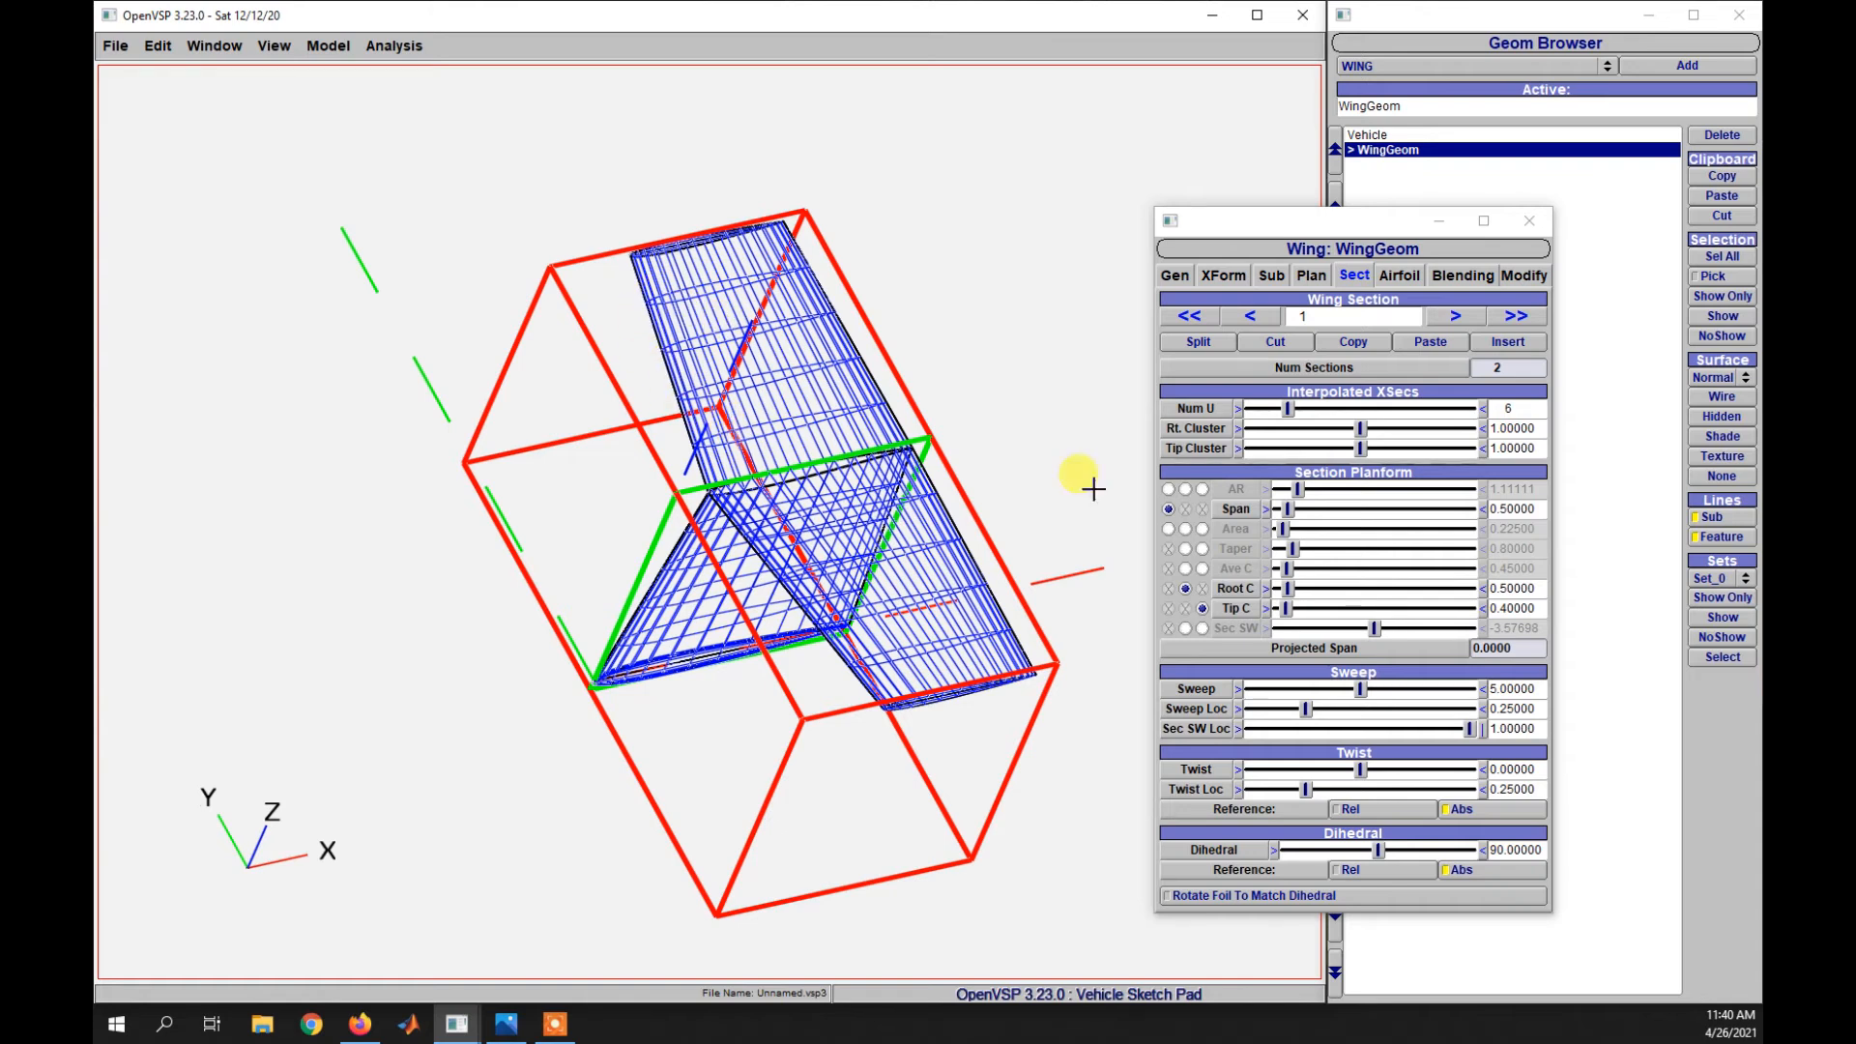
- Try the relative references for twist and dihedral, and return both to absolute
{"action": "left_click", "coordinate": [1357, 811]}
{"action": "left_click", "coordinate": [1462, 809]}
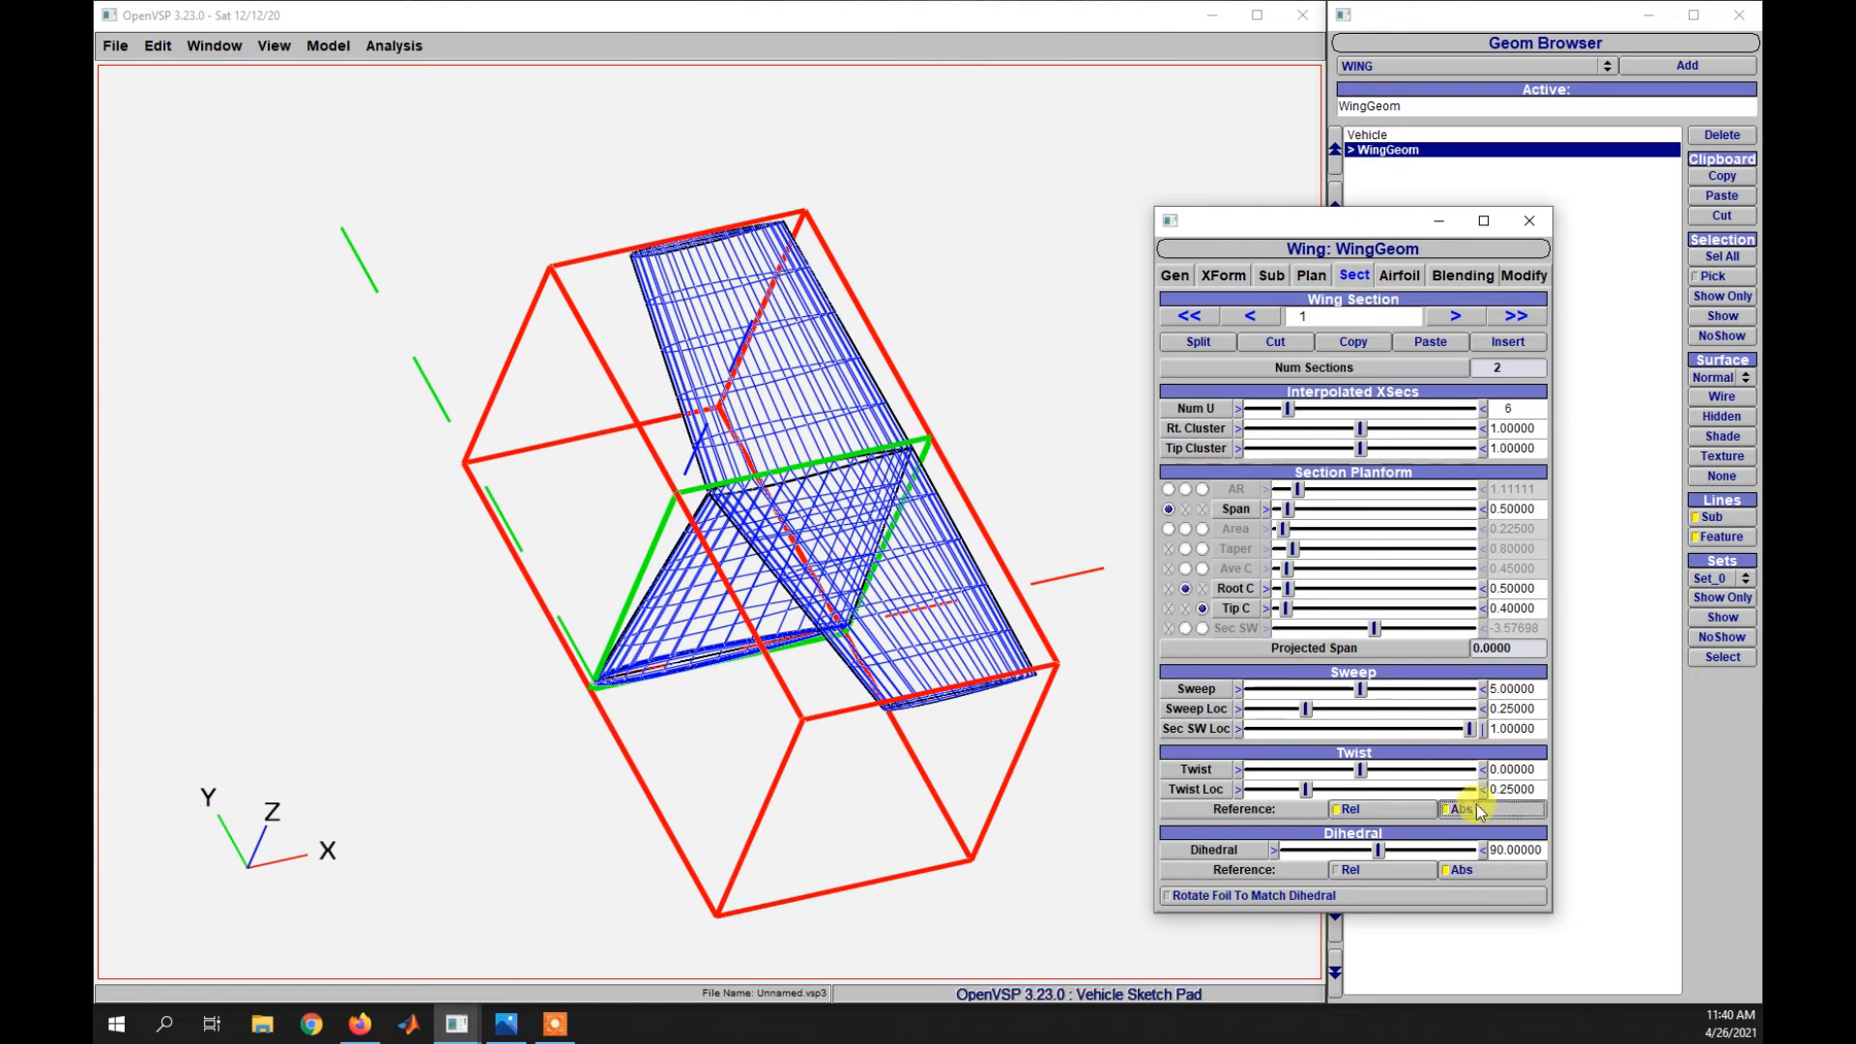
{"action": "left_click", "coordinate": [1345, 870]}
{"action": "left_click_drag", "start_coordinate": [816, 447], "coordinate": [843, 488]}
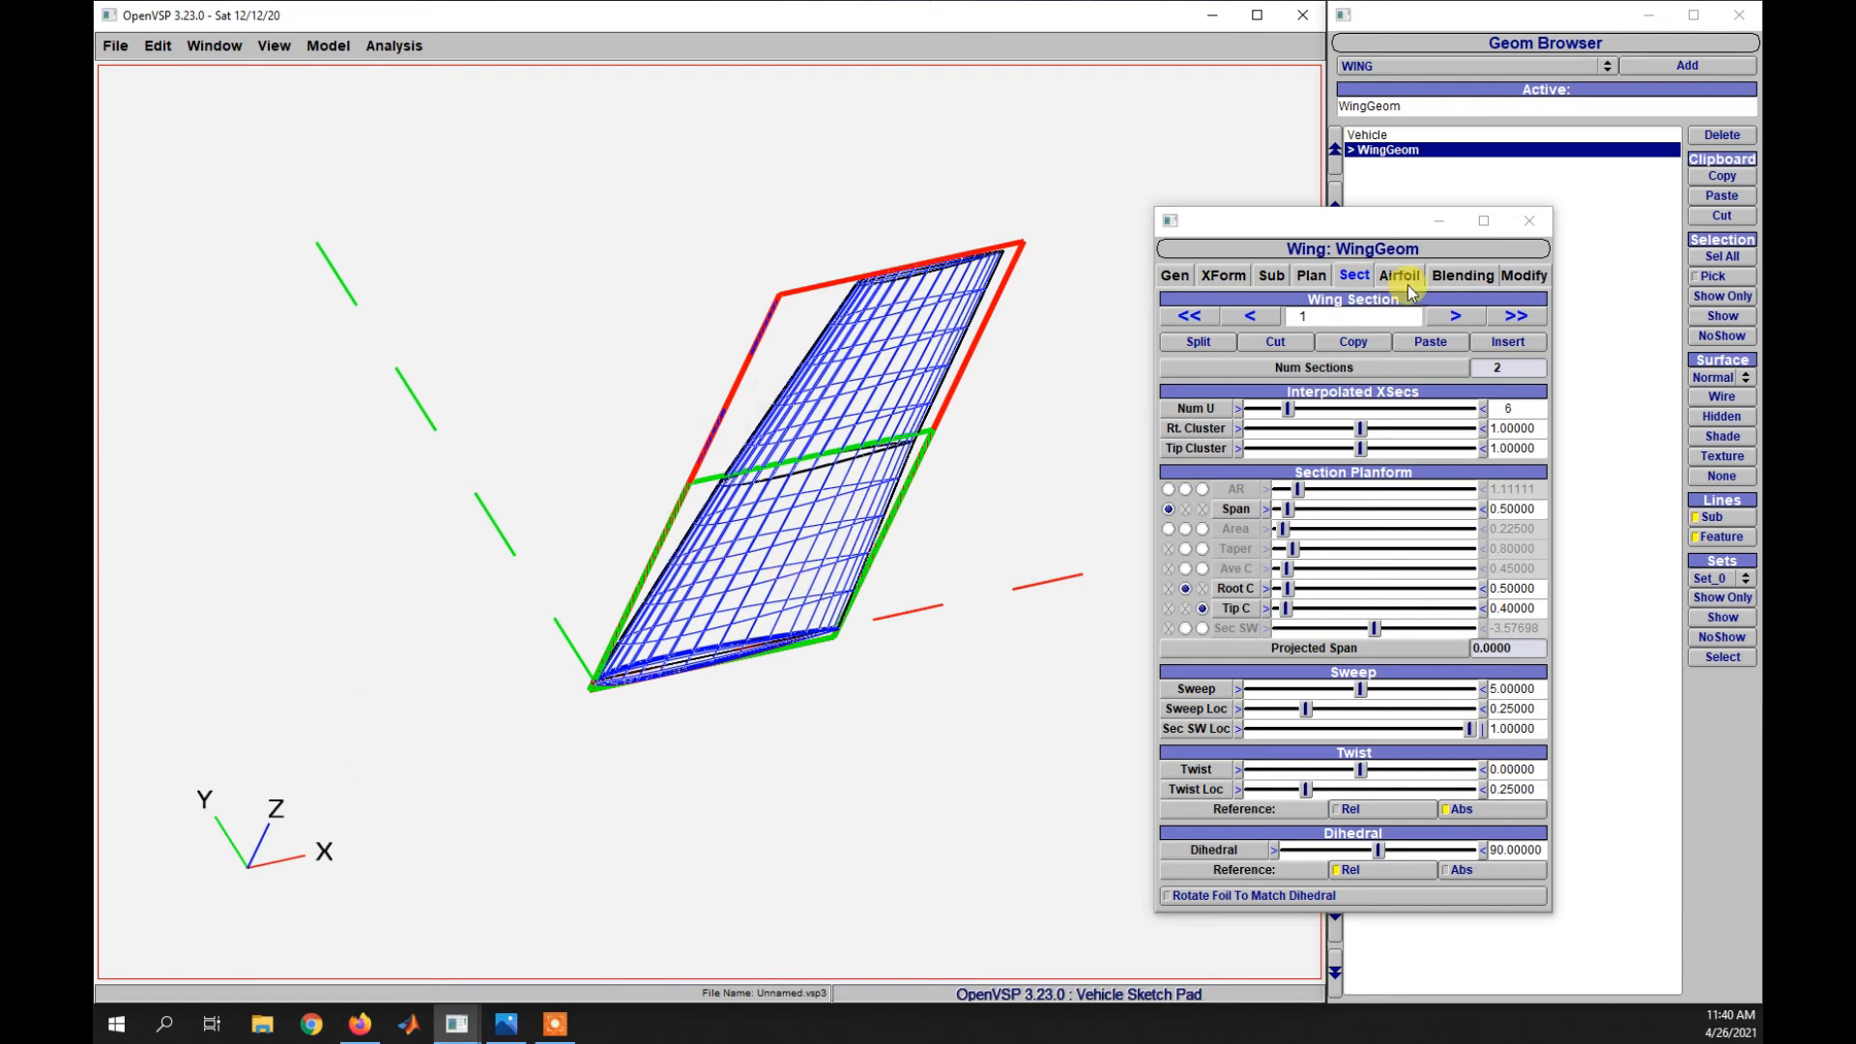
{"action": "left_click", "coordinate": [1453, 318]}
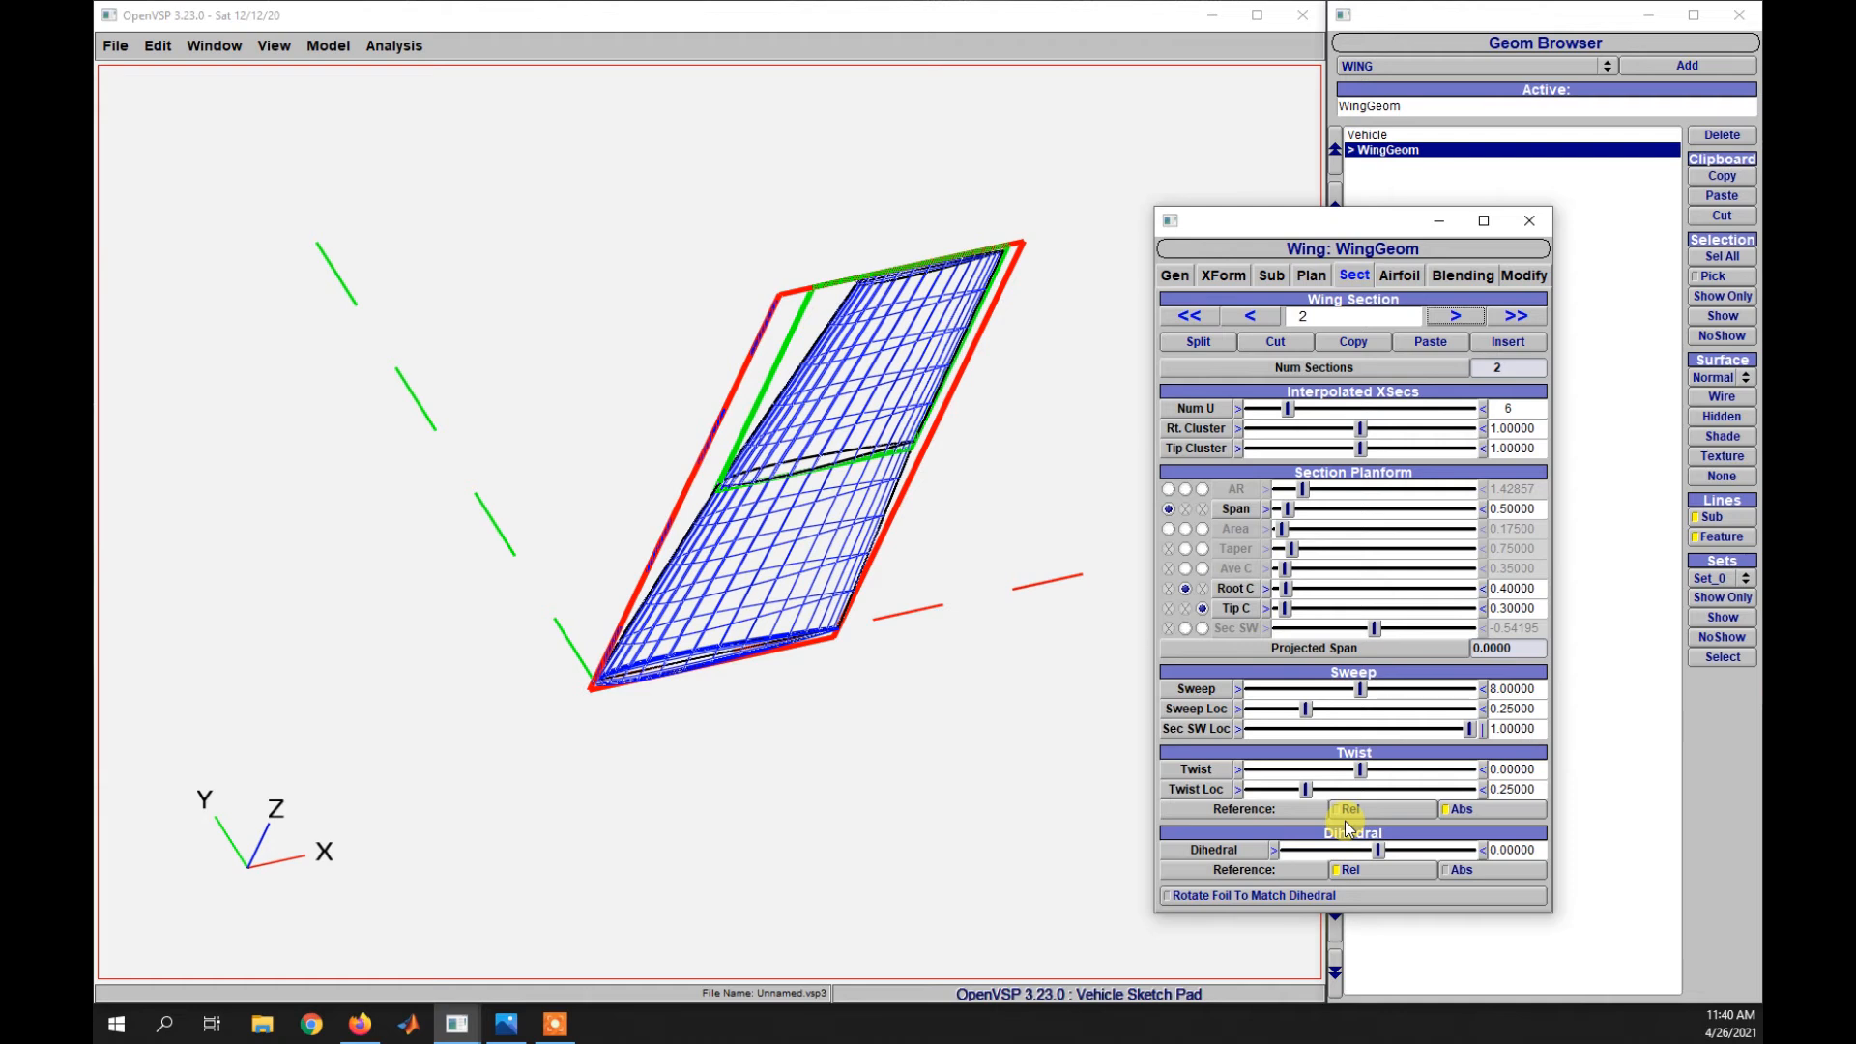
{"action": "left_click", "coordinate": [1458, 869]}
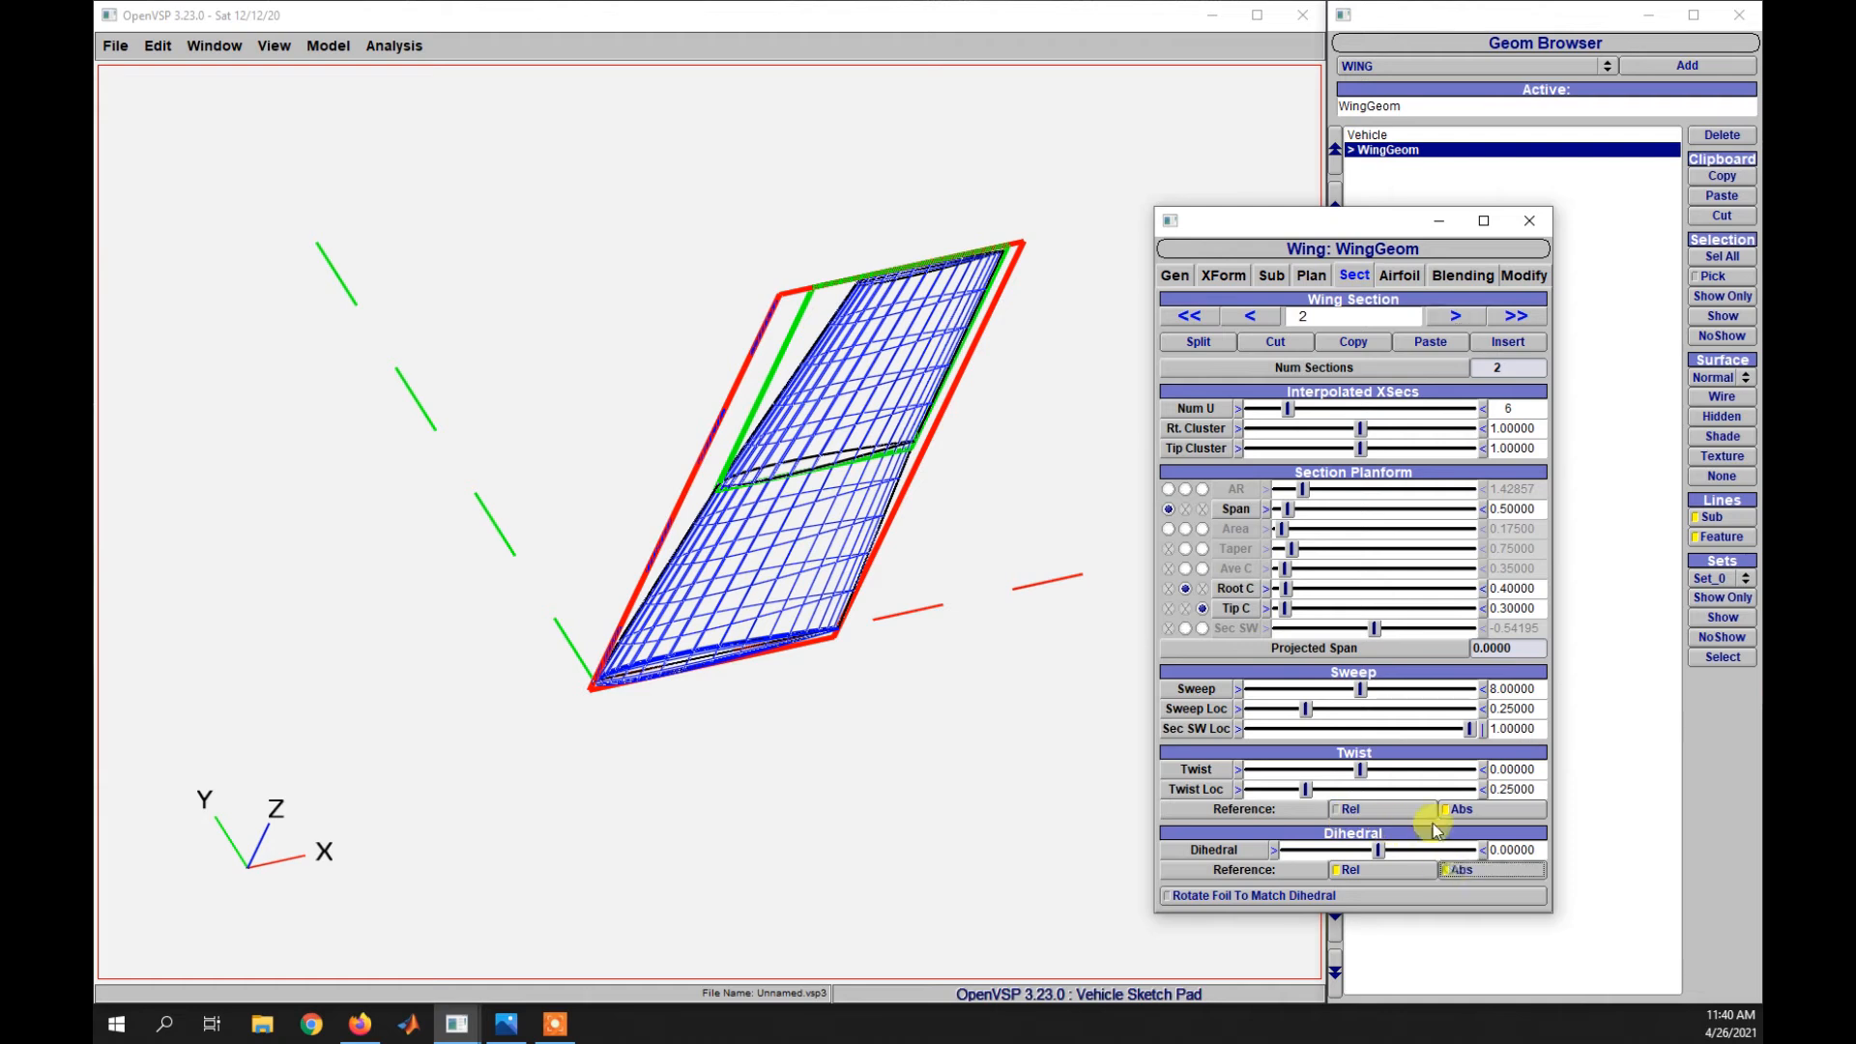
- Return to wing section 1 and reset its dihedral to 0
{"action": "left_click", "coordinate": [1250, 316]}
{"action": "left_click_drag", "start_coordinate": [1538, 851], "coordinate": [1434, 837]}
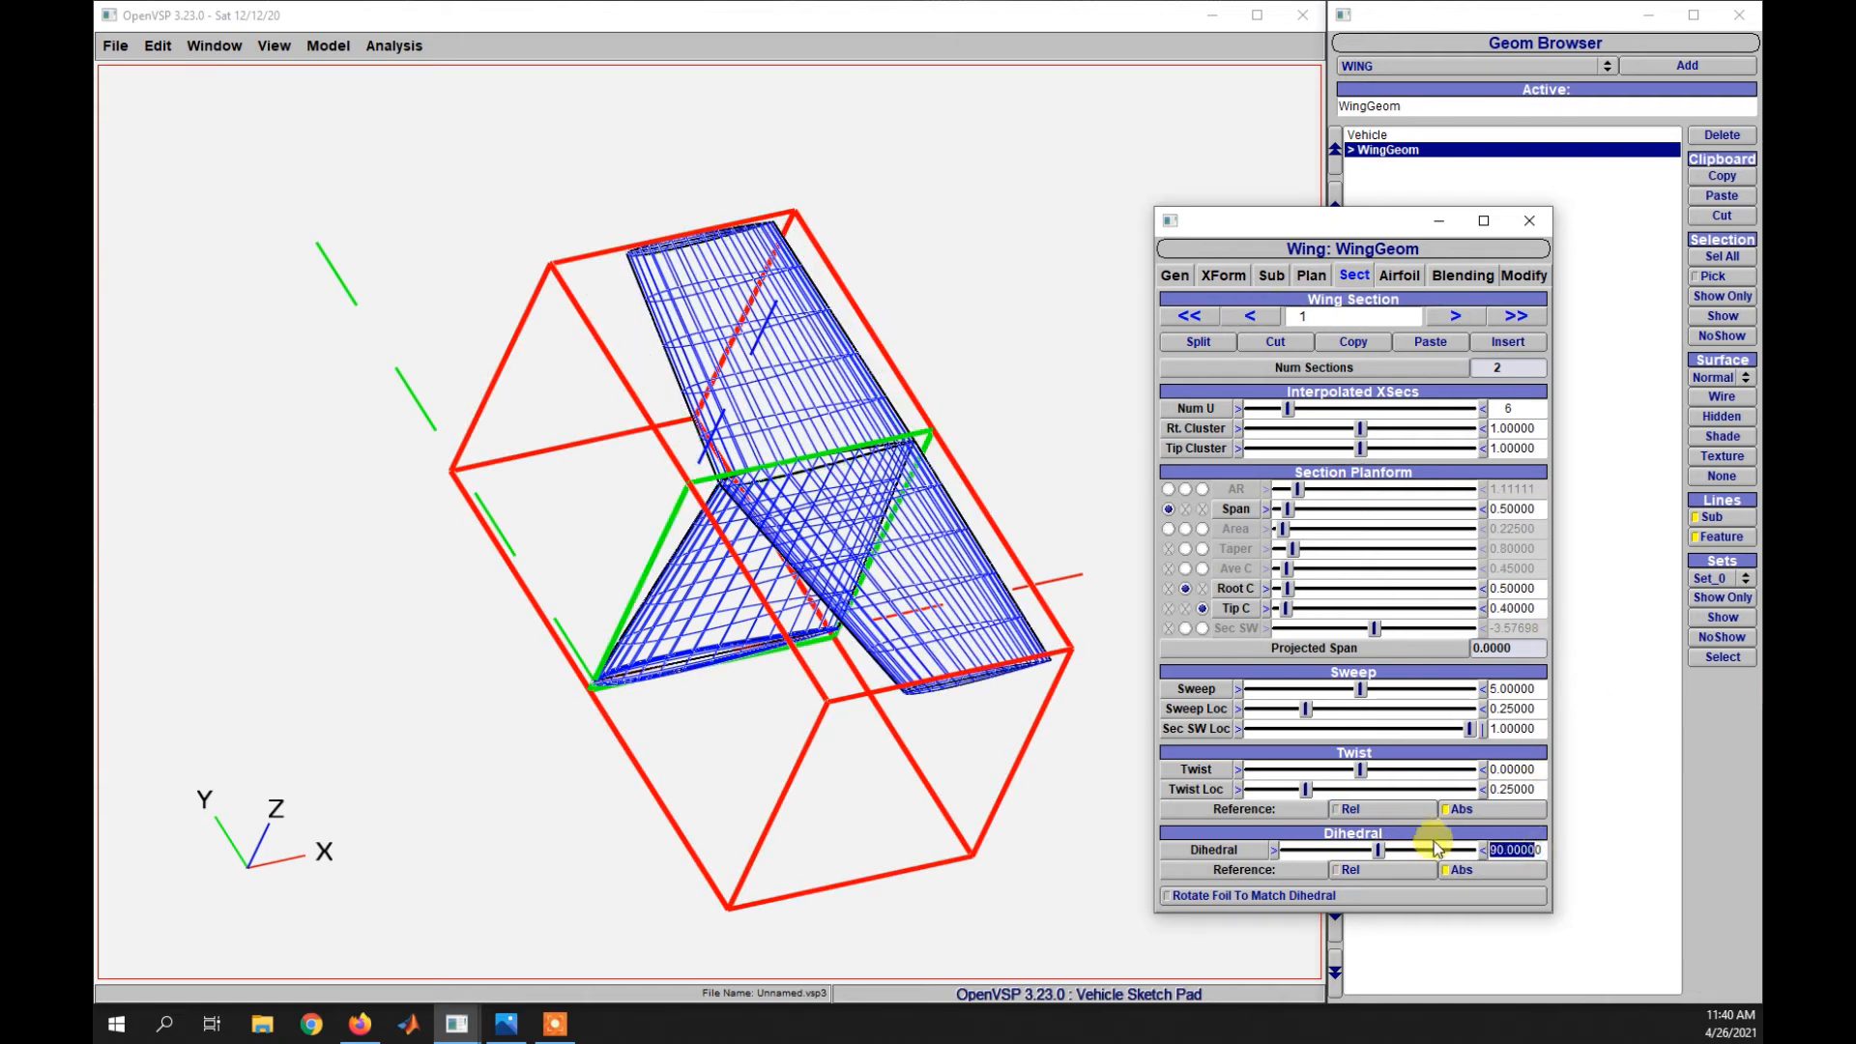
{"action": "type", "text": "0"}
{"action": "key", "text": "Return"}
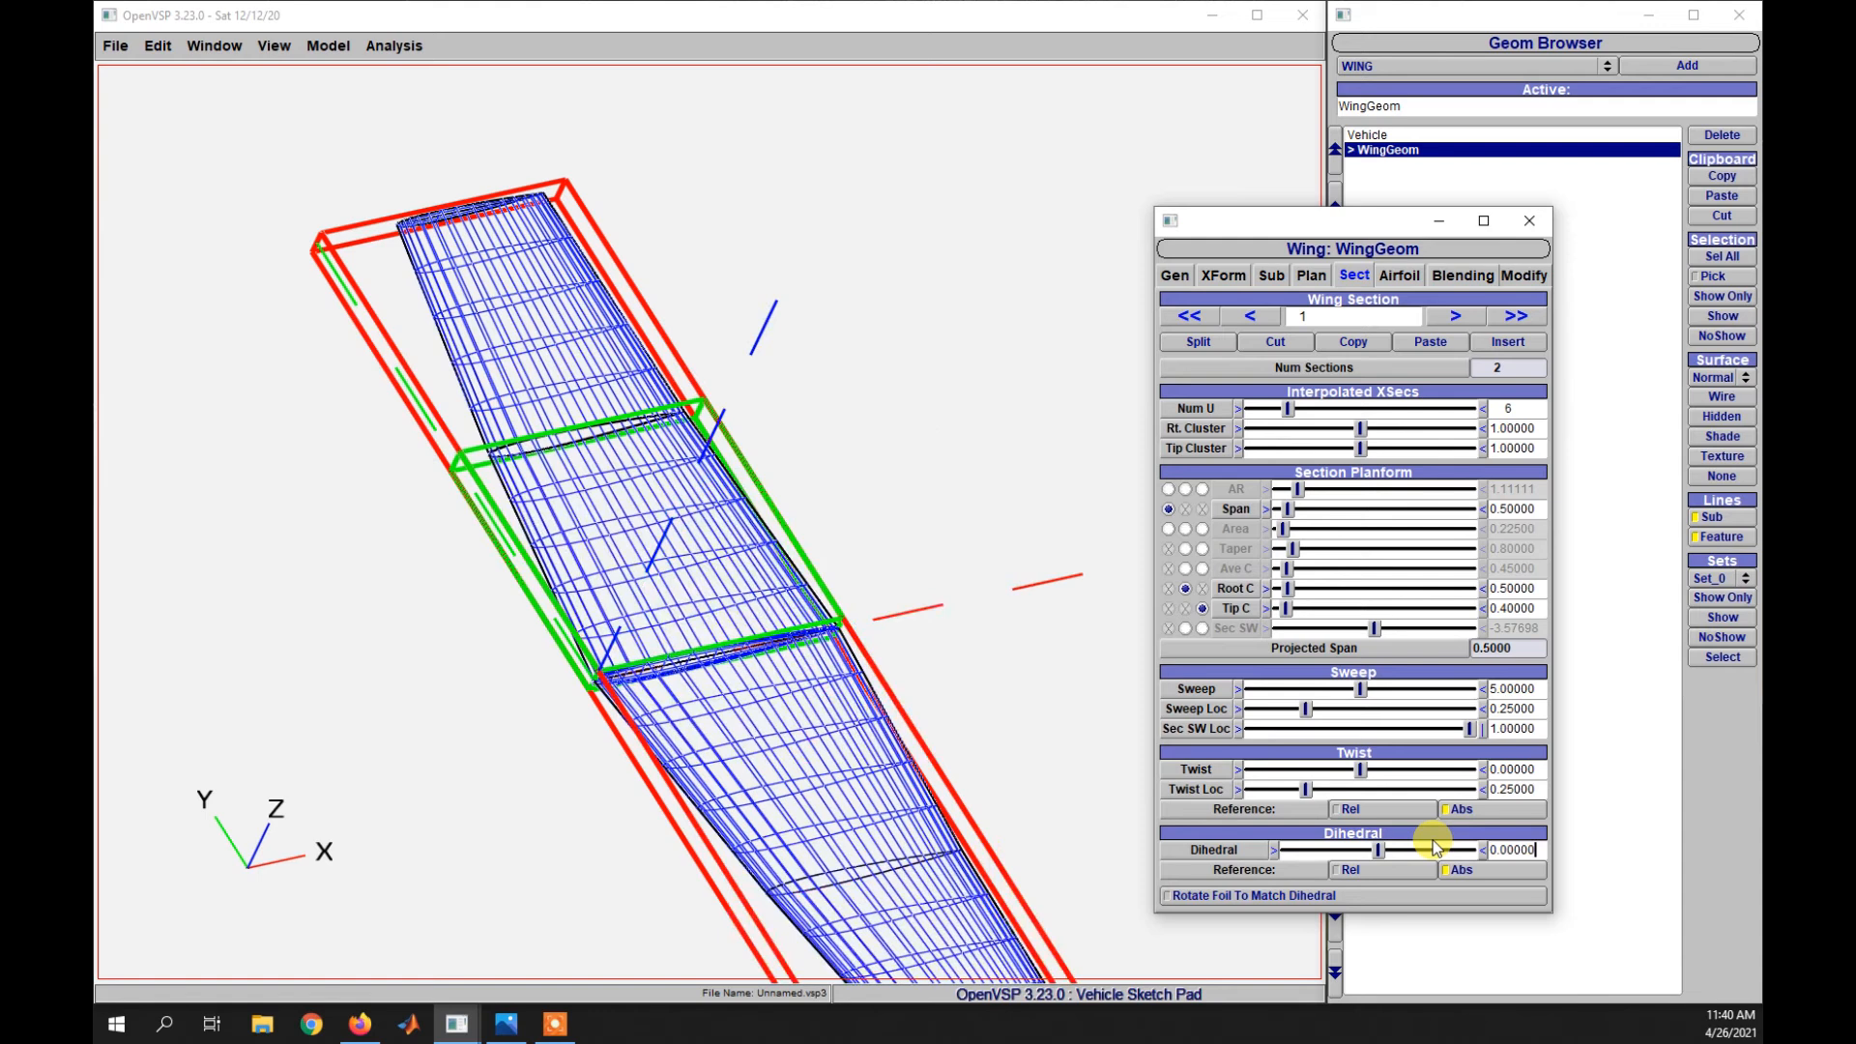
{"action": "scroll", "coordinate": [936, 688], "scroll_direction": "down", "scroll_amount": 5}
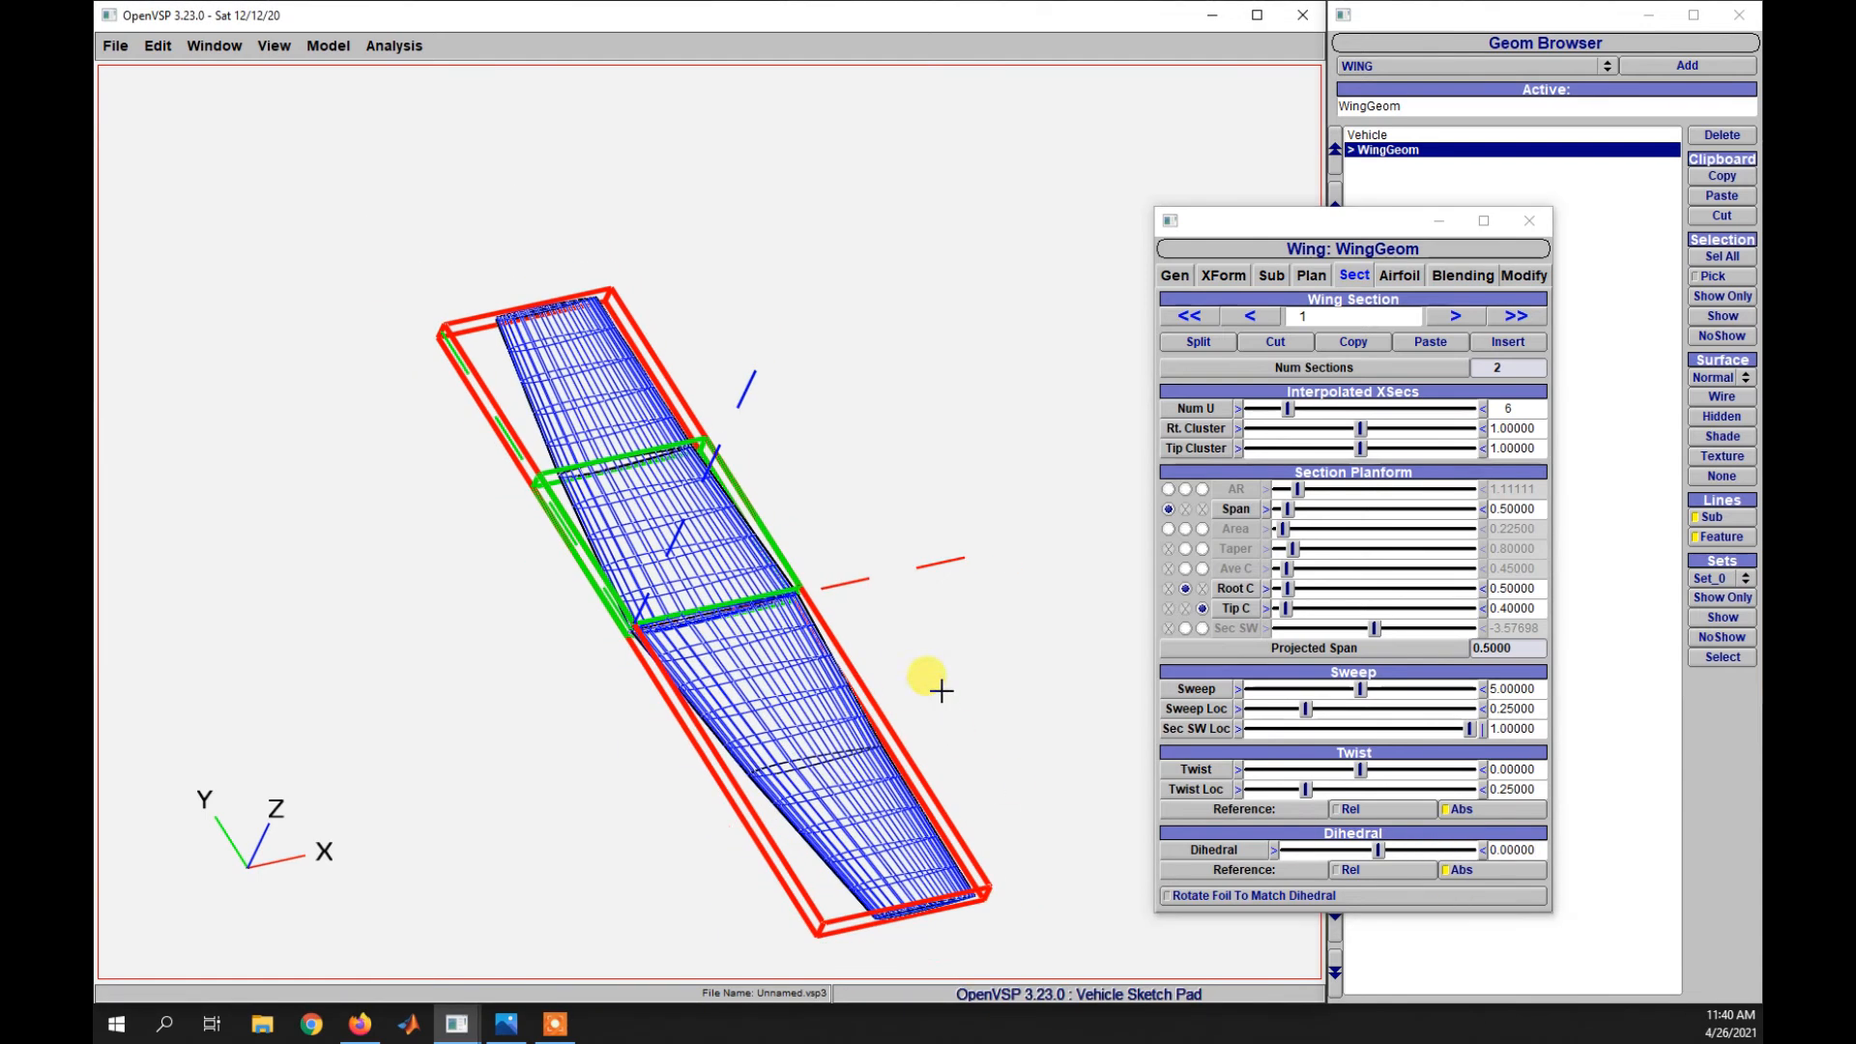
{"action": "left_click_drag", "start_coordinate": [738, 828], "coordinate": [526, 670]}
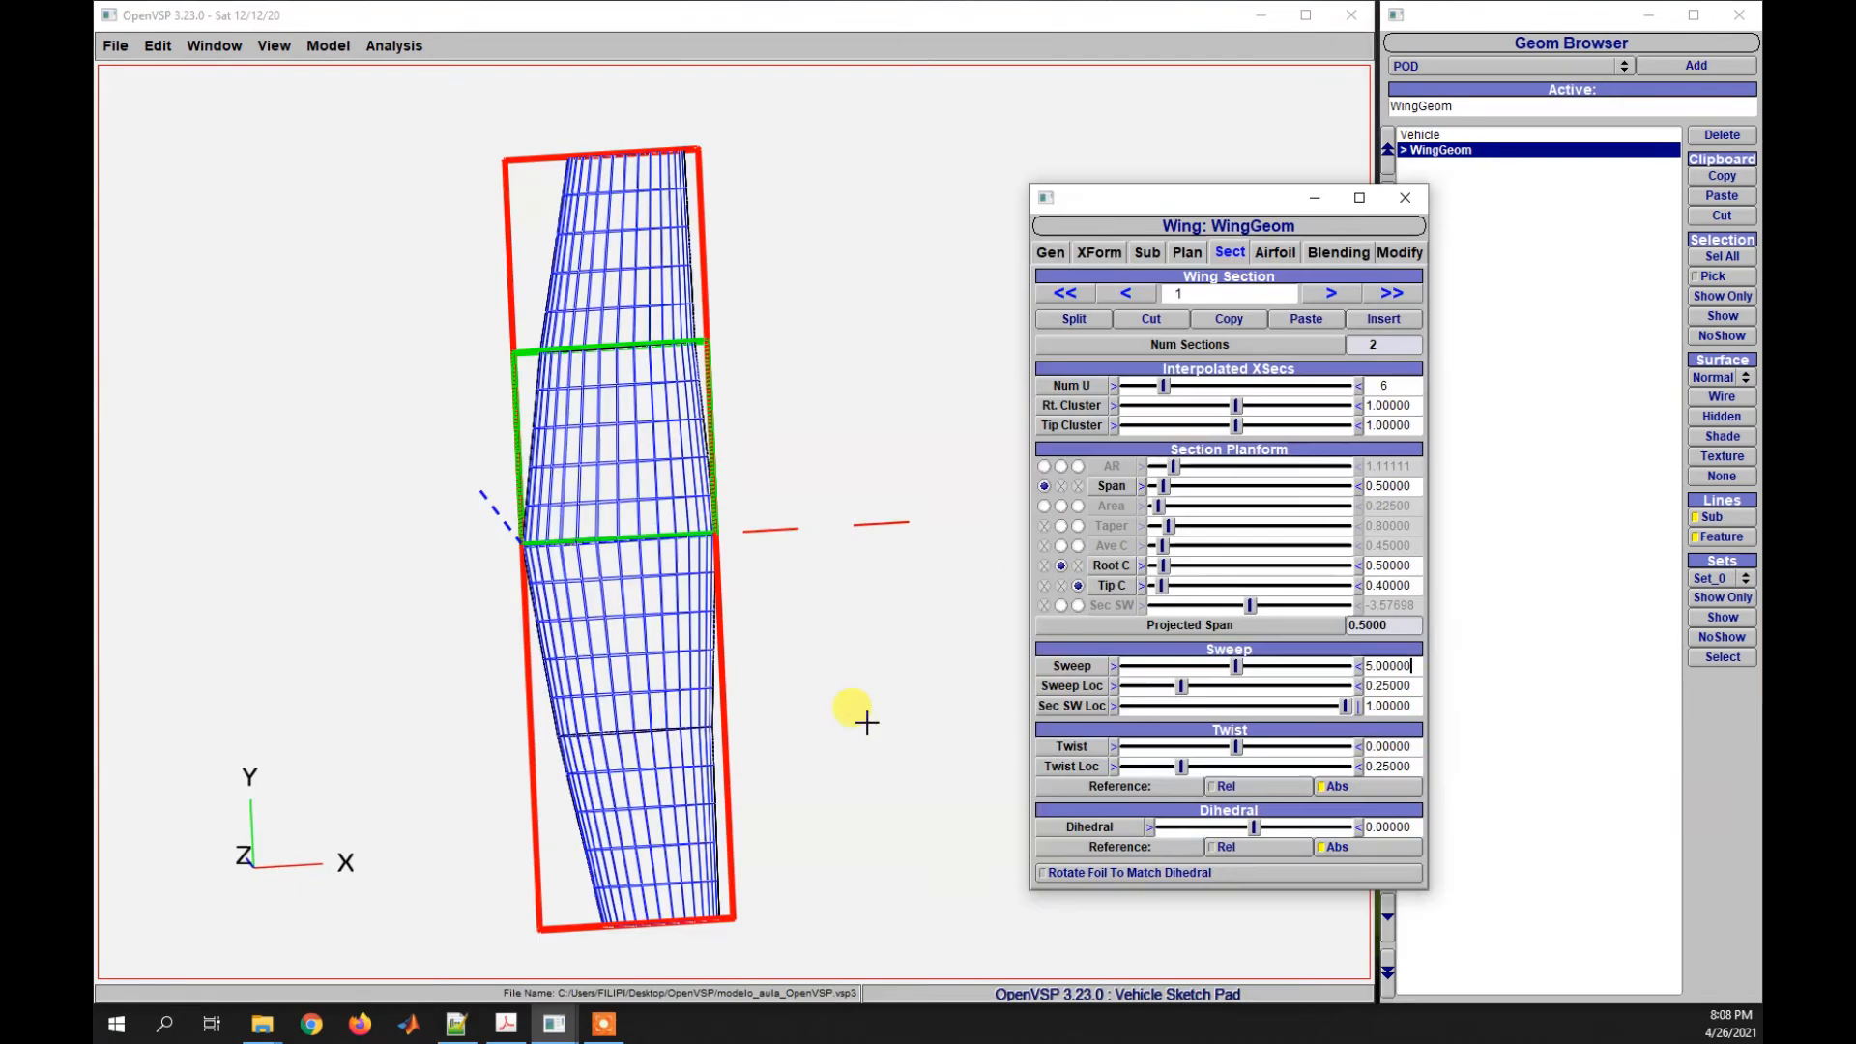
{"action": "left_click", "coordinate": [829, 711]}
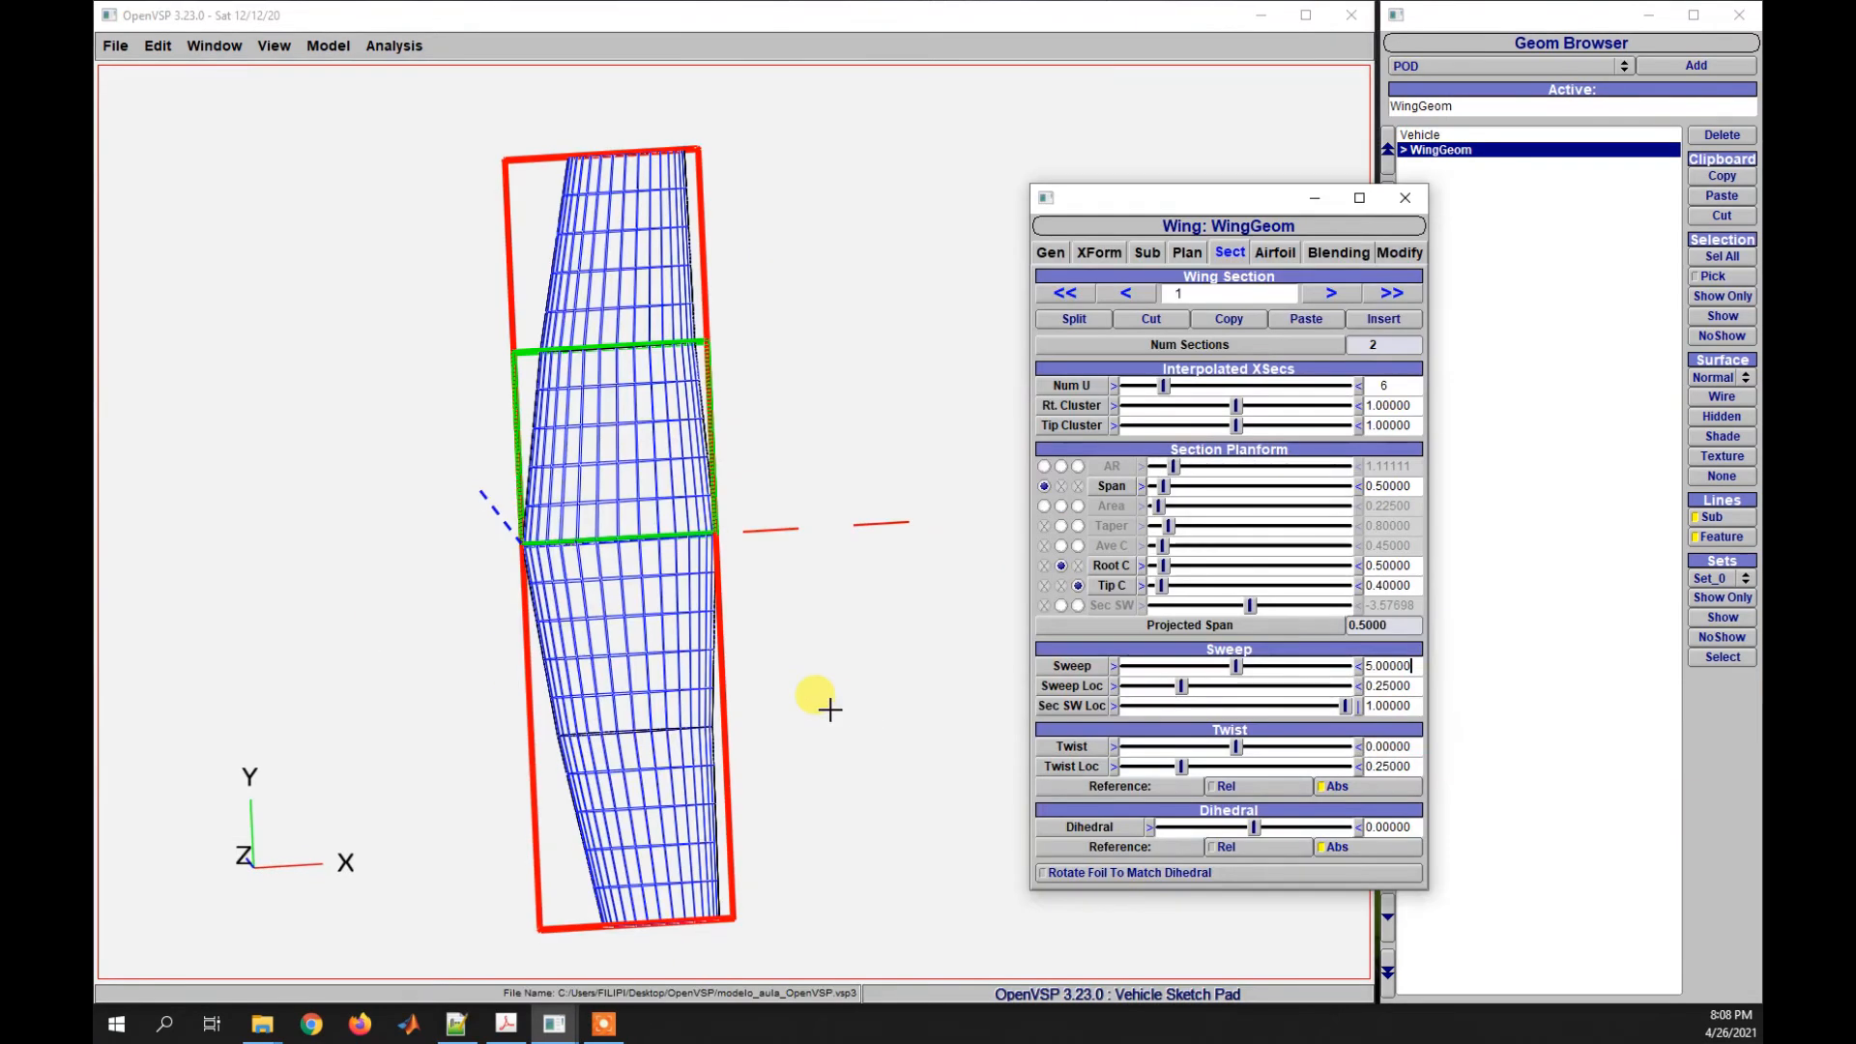
- Try a dihedral of 90 on wing section 1 and inspect the airfoil's orientation at the section joint
{"action": "right_click_drag", "start_coordinate": [834, 568], "coordinate": [921, 485]}
{"action": "left_click_drag", "start_coordinate": [861, 704], "coordinate": [826, 744]}
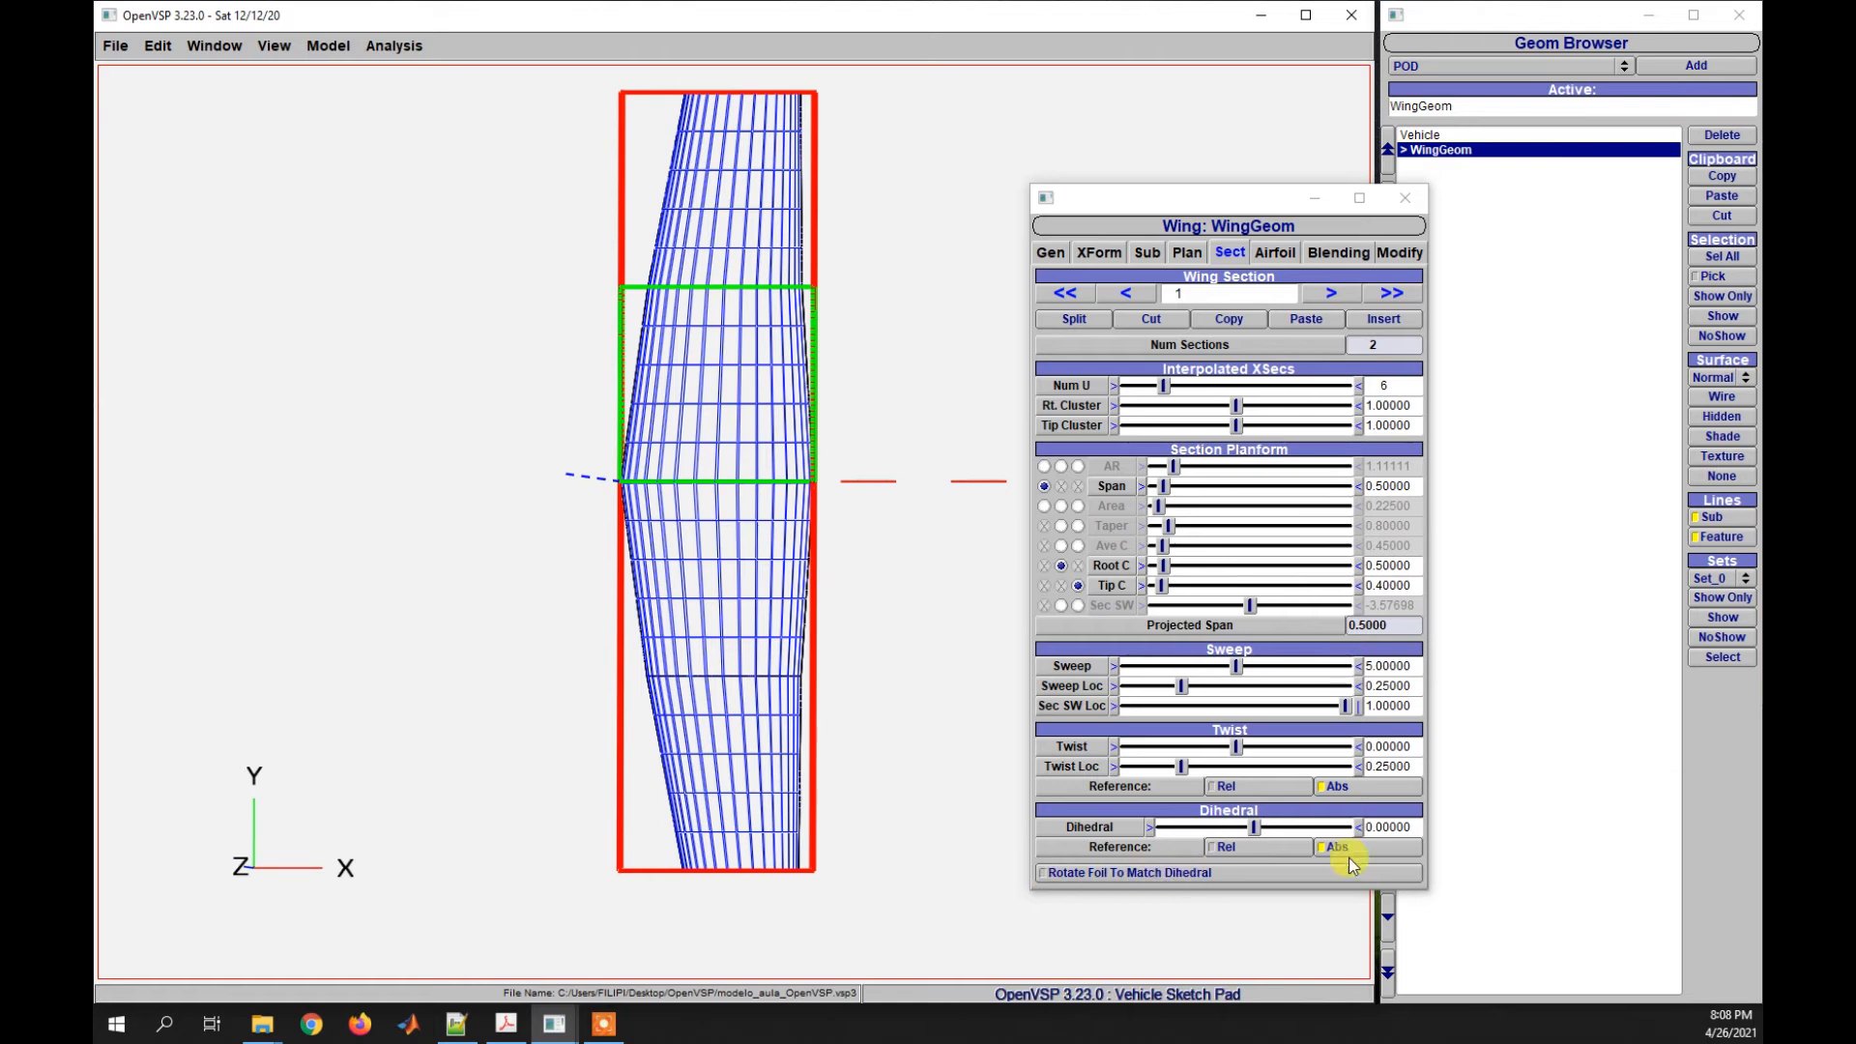
{"action": "left_click", "coordinate": [1414, 824]}
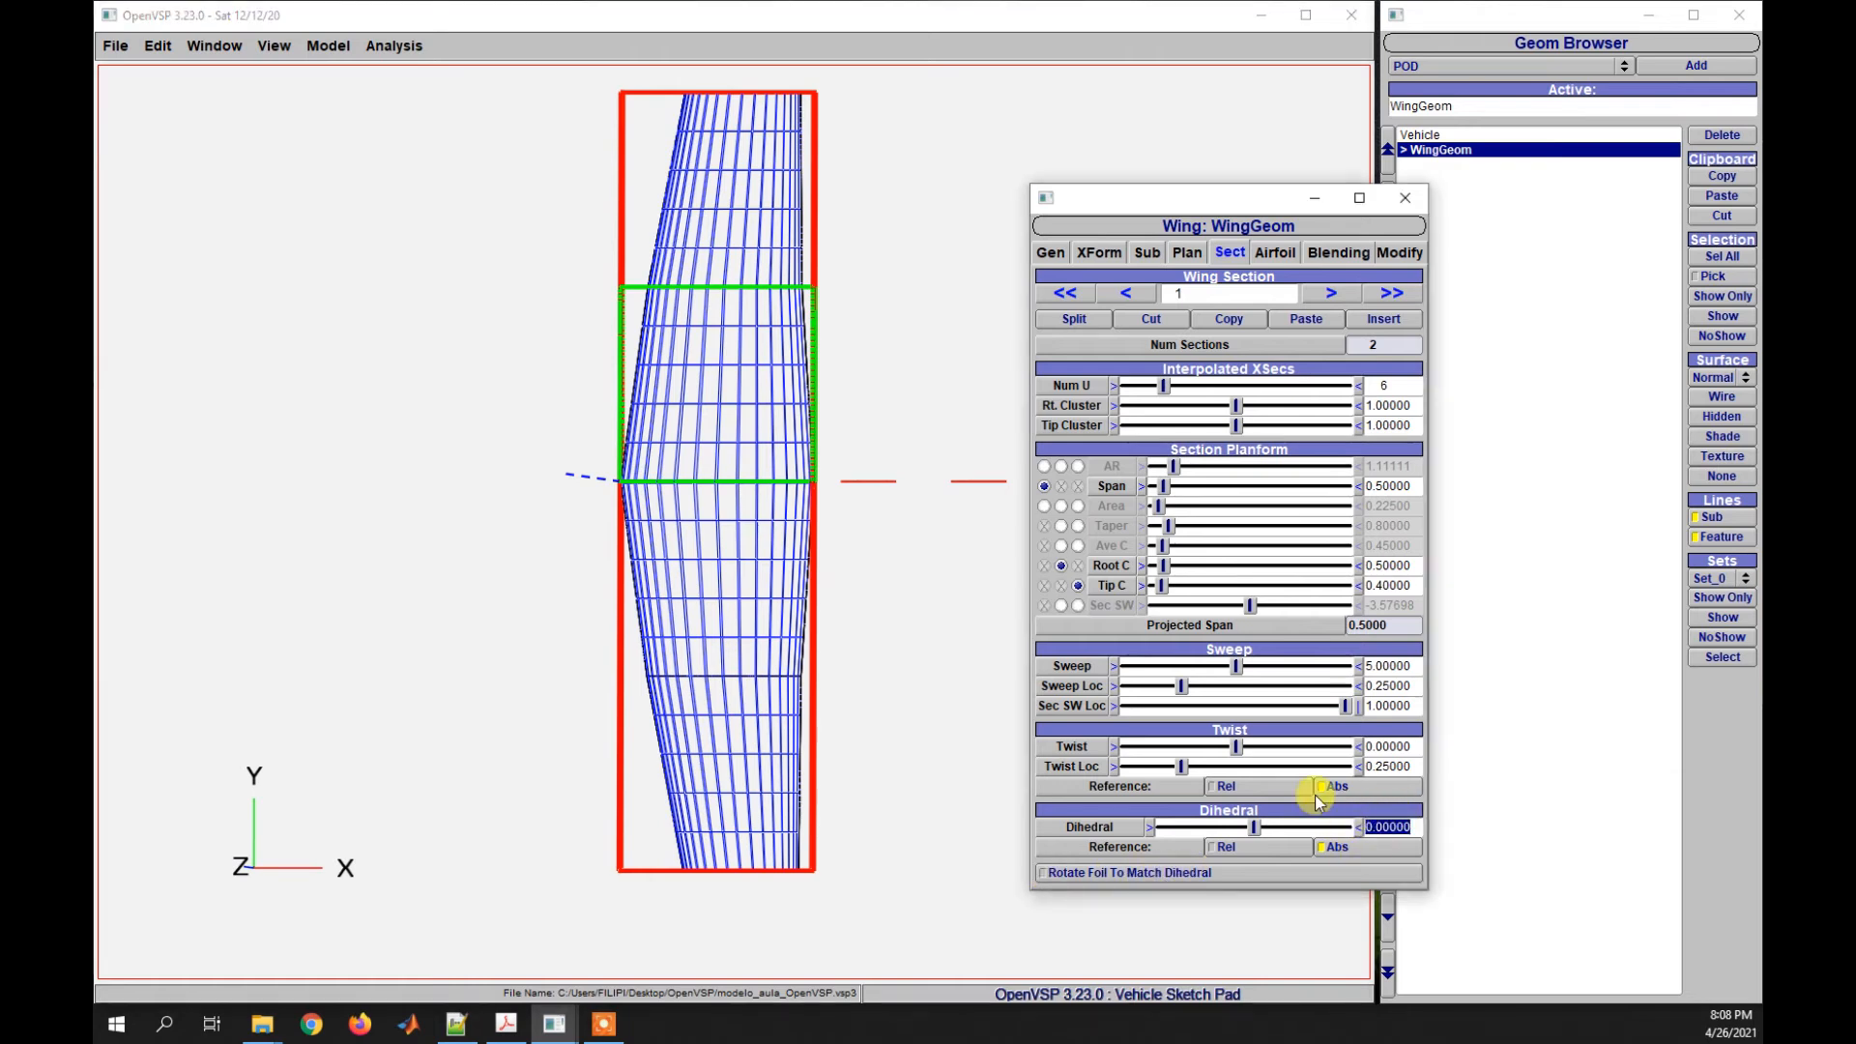
{"action": "type", "text": "90"}
{"action": "key", "text": "Return"}
{"action": "left_click_drag", "start_coordinate": [861, 809], "coordinate": [677, 469]}
{"action": "right_click_drag", "start_coordinate": [689, 474], "coordinate": [697, 509]}
{"action": "scroll", "coordinate": [721, 522], "scroll_direction": "up", "scroll_amount": 11}
{"action": "right_click_drag", "start_coordinate": [728, 628], "coordinate": [779, 611]}
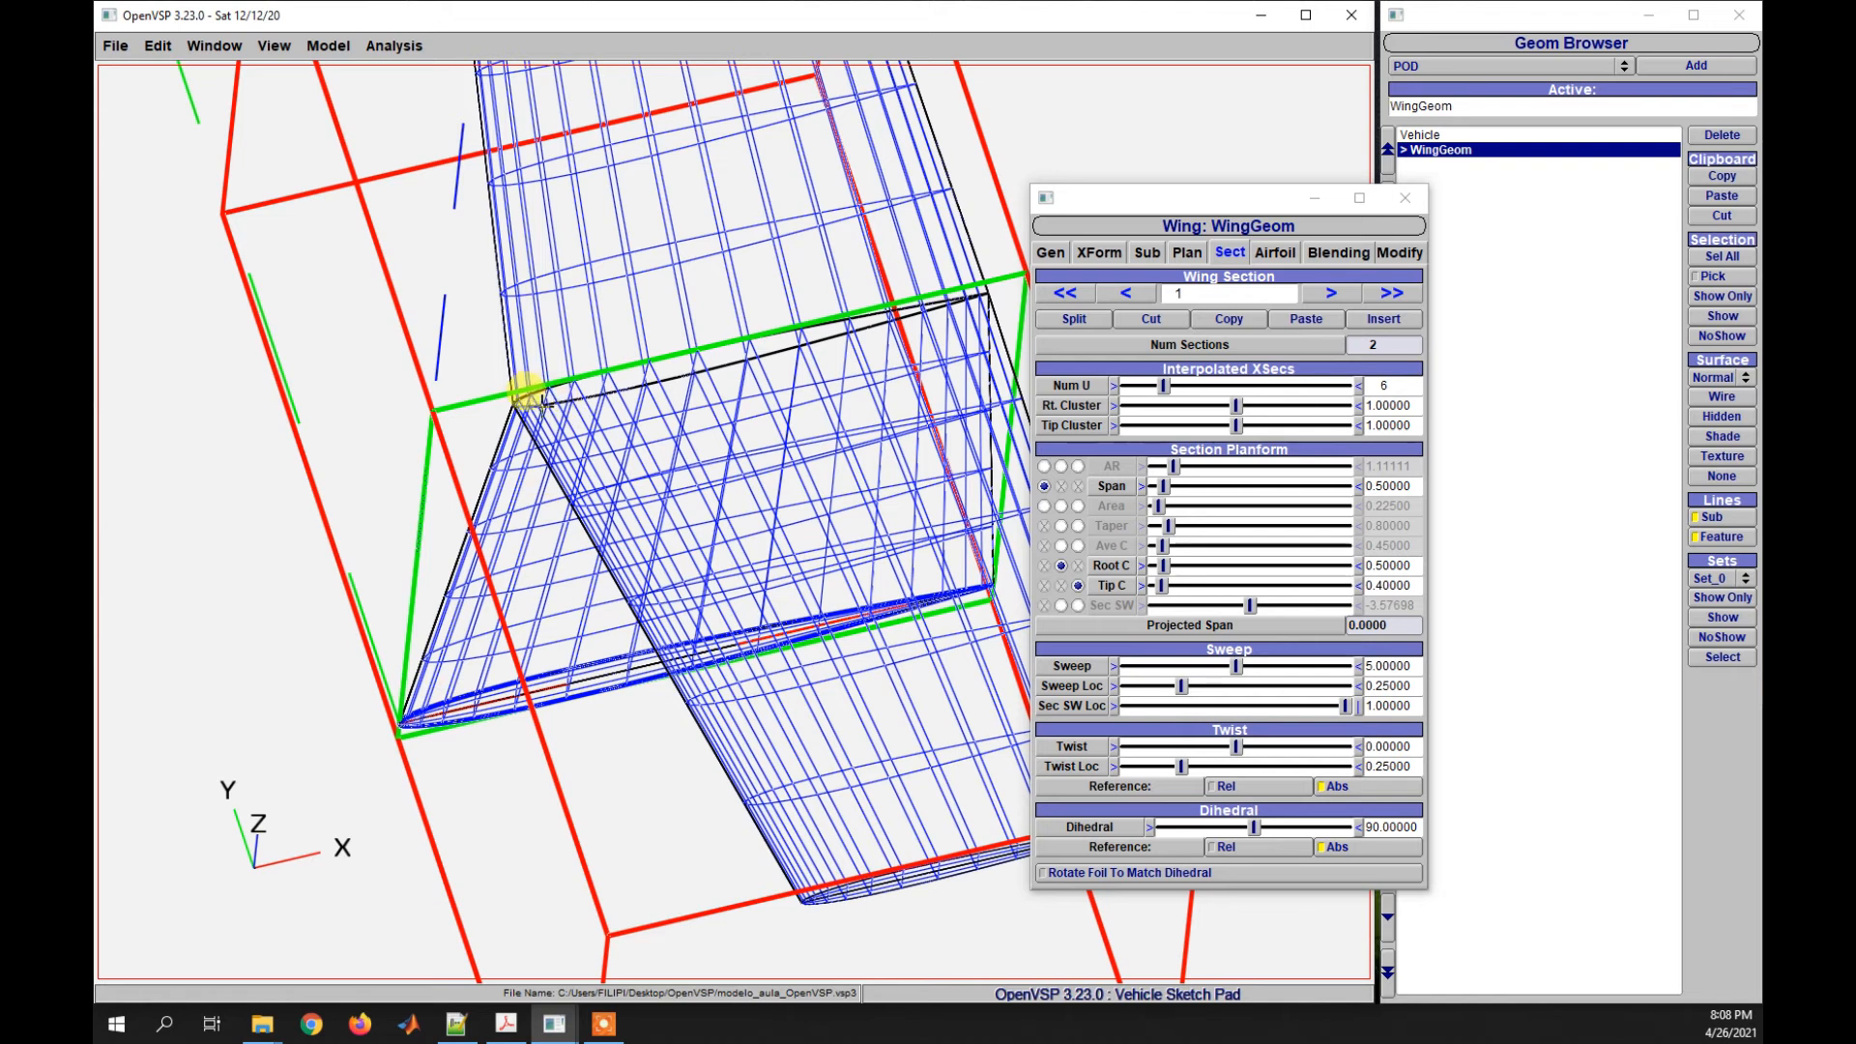
{"action": "mouse_move", "coordinate": [546, 471]}
{"action": "left_mouse_down"}
{"action": "mouse_move", "coordinate": [514, 426]}
{"action": "mouse_move", "coordinate": [560, 531]}
{"action": "mouse_move", "coordinate": [497, 303]}
{"action": "mouse_move", "coordinate": [538, 361]}
{"action": "mouse_move", "coordinate": [513, 483]}
{"action": "left_mouse_up"}
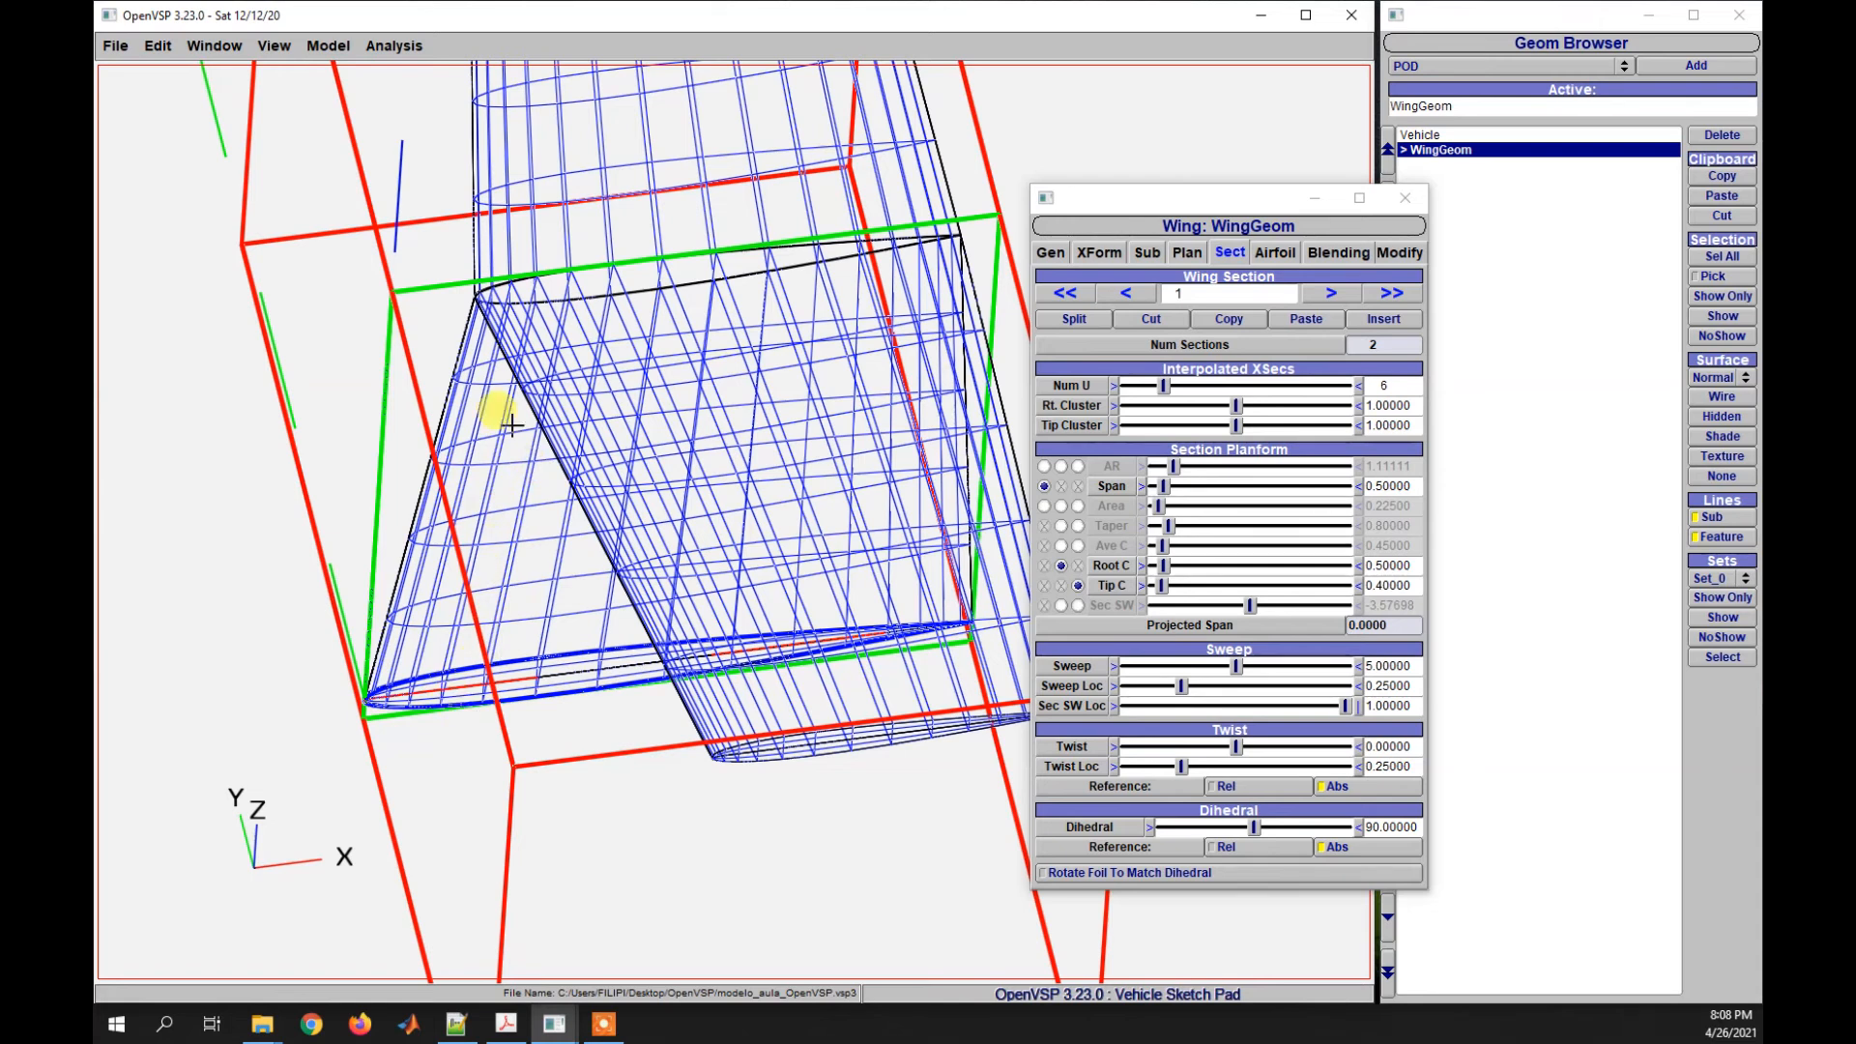
{"action": "left_click_drag", "start_coordinate": [613, 443], "coordinate": [786, 870]}
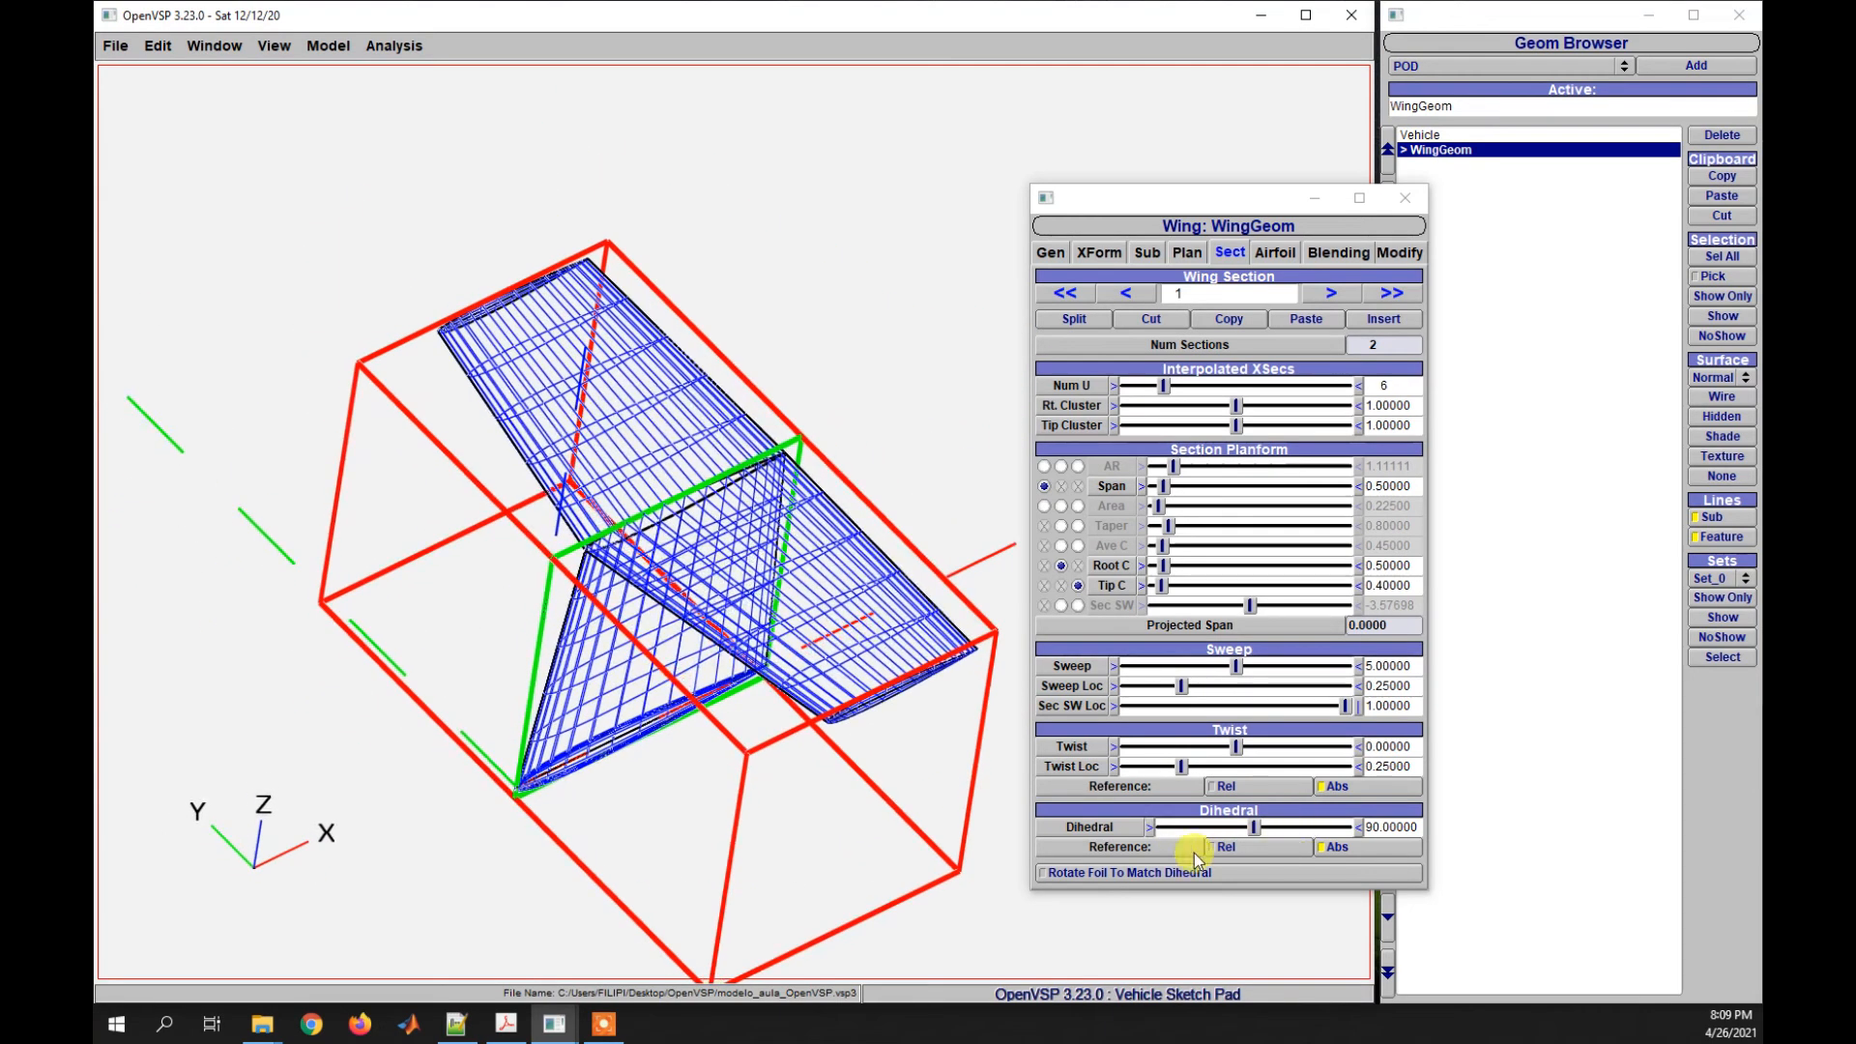
- Try rotating the foil to match the dihedral on wing section 1 and inspect the root airfoil up close
{"action": "left_click", "coordinate": [1043, 875]}
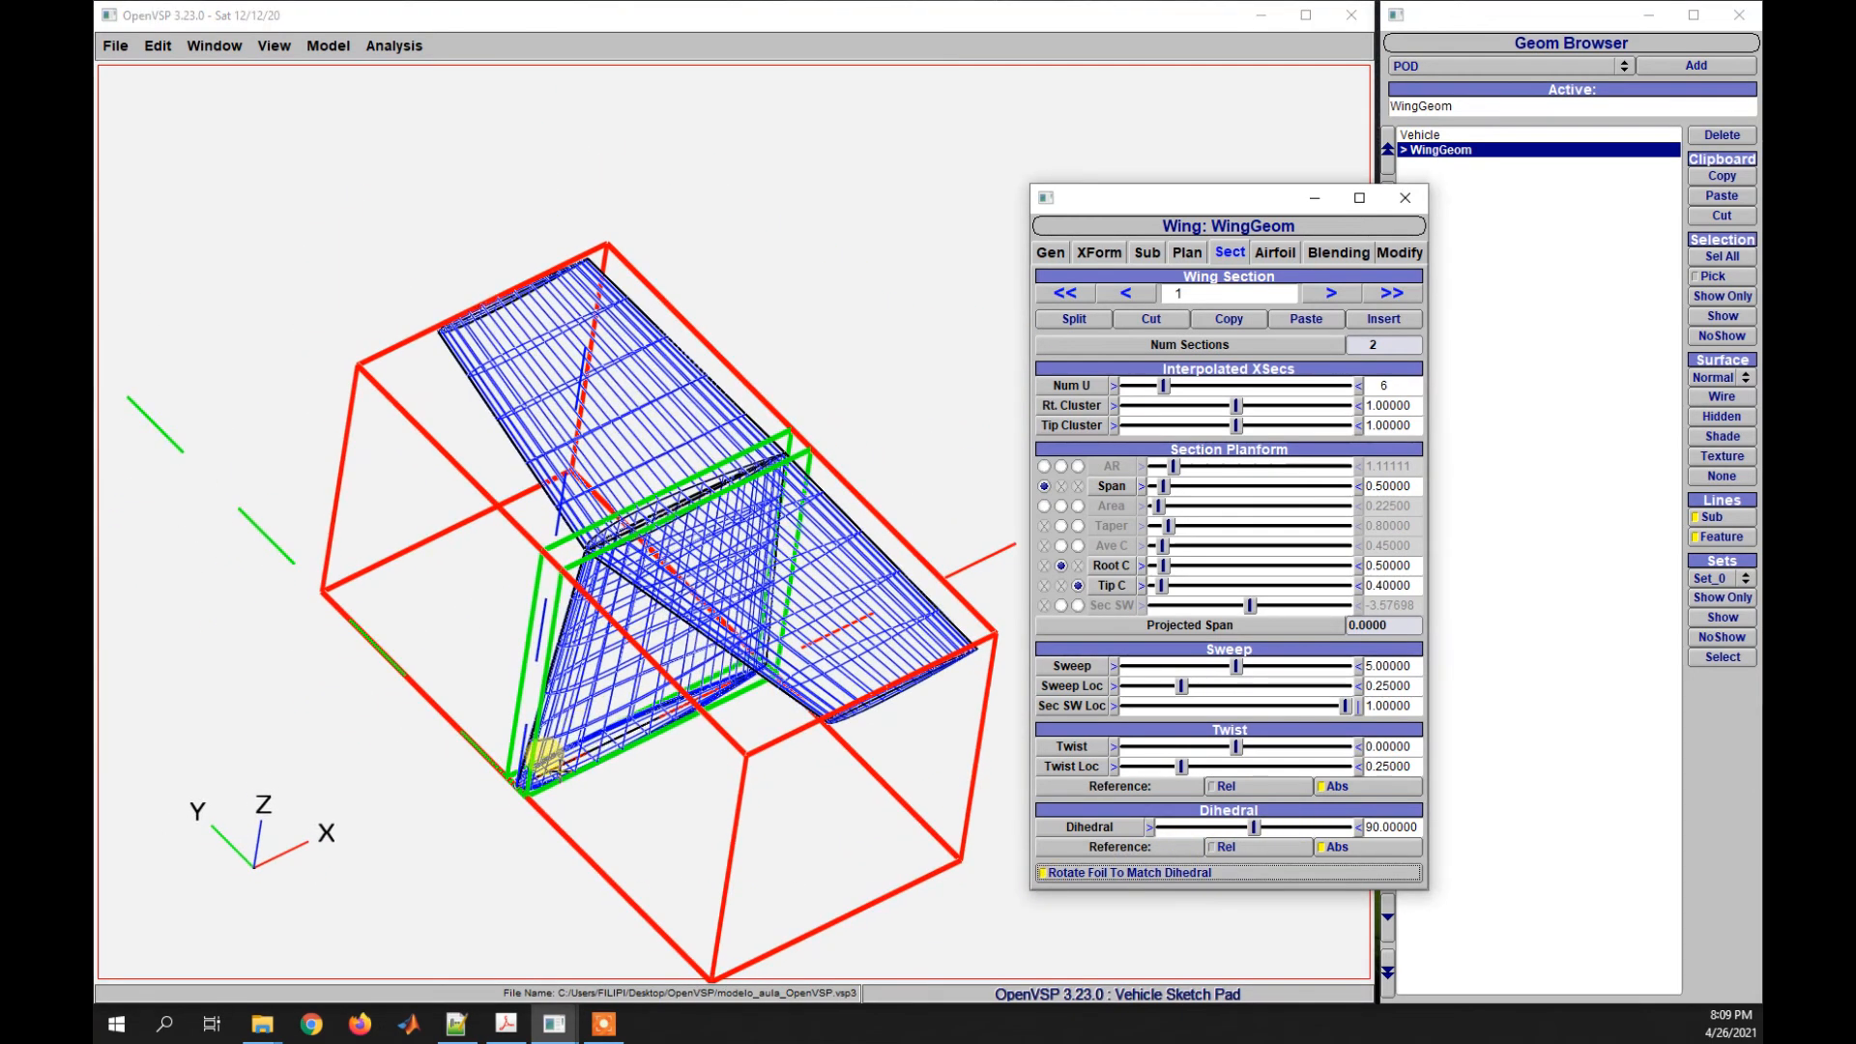
{"action": "scroll", "coordinate": [580, 735], "scroll_direction": "up", "scroll_amount": 5}
{"action": "scroll", "coordinate": [602, 764], "scroll_direction": "up", "scroll_amount": 3}
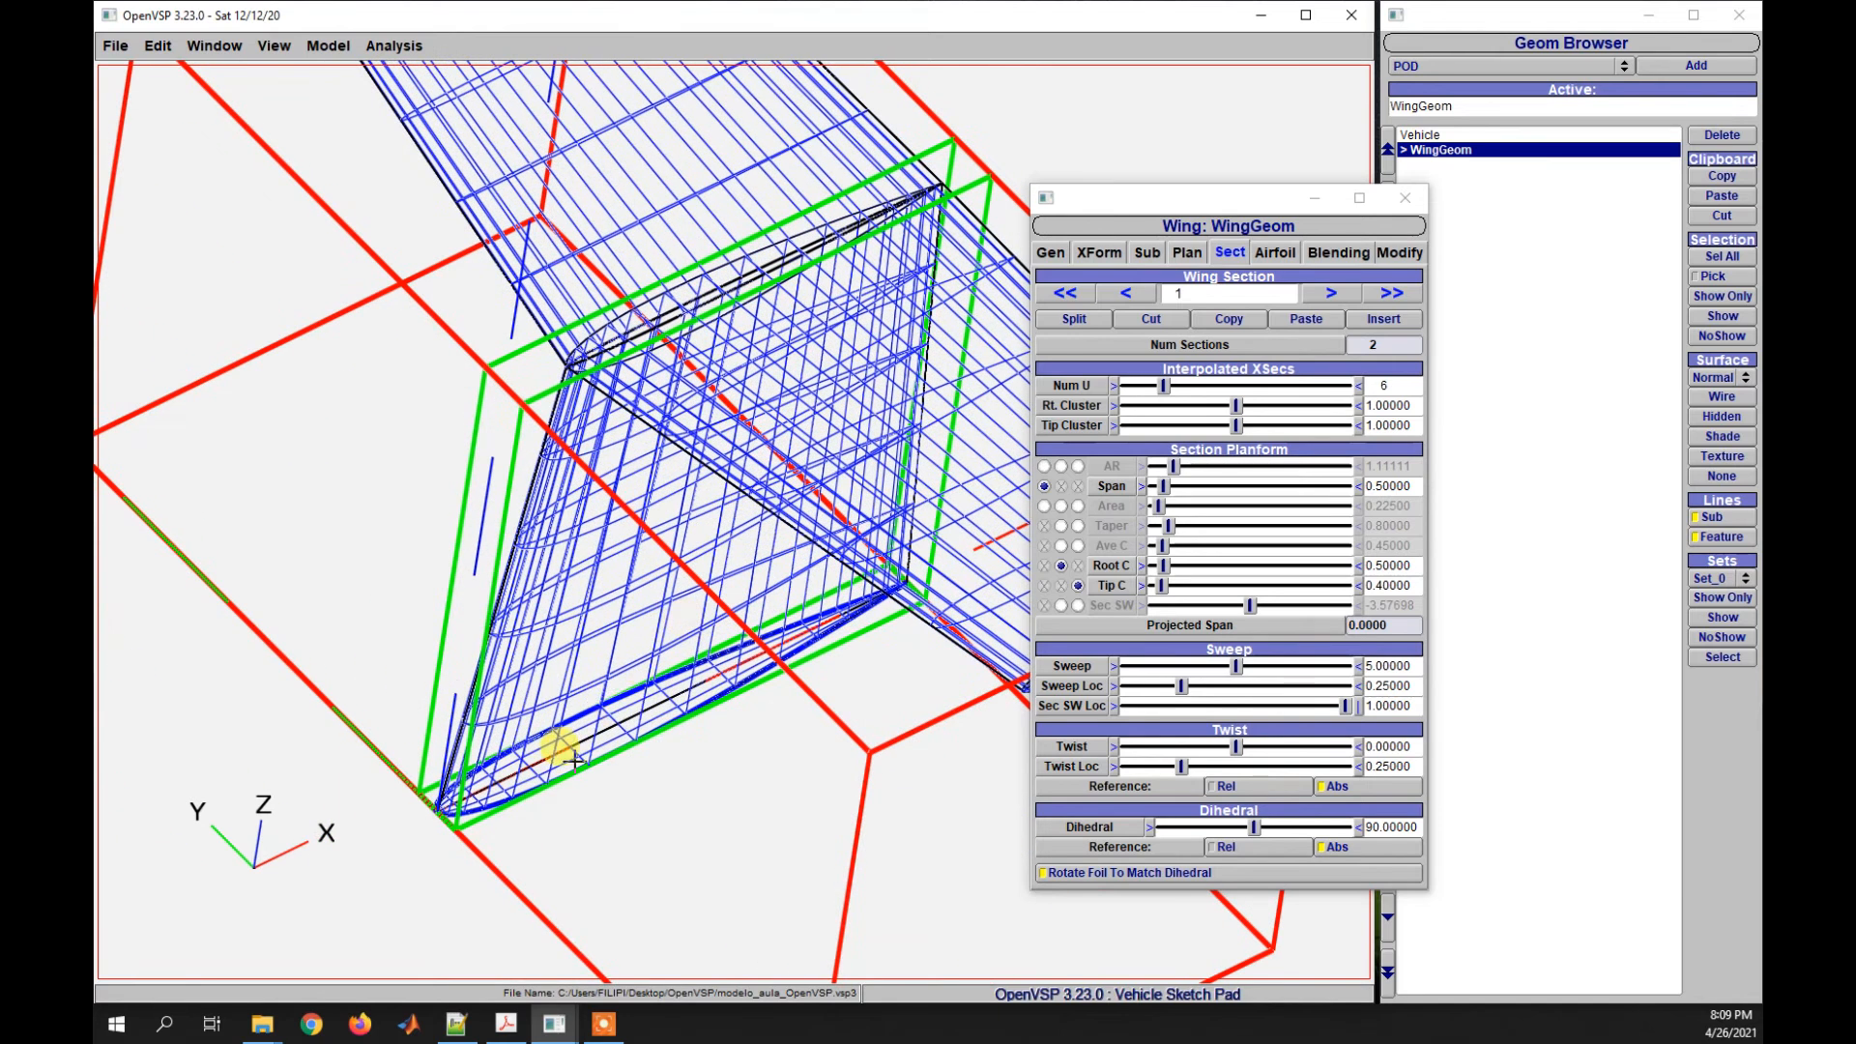
{"action": "scroll", "coordinate": [559, 758], "scroll_direction": "up", "scroll_amount": 3}
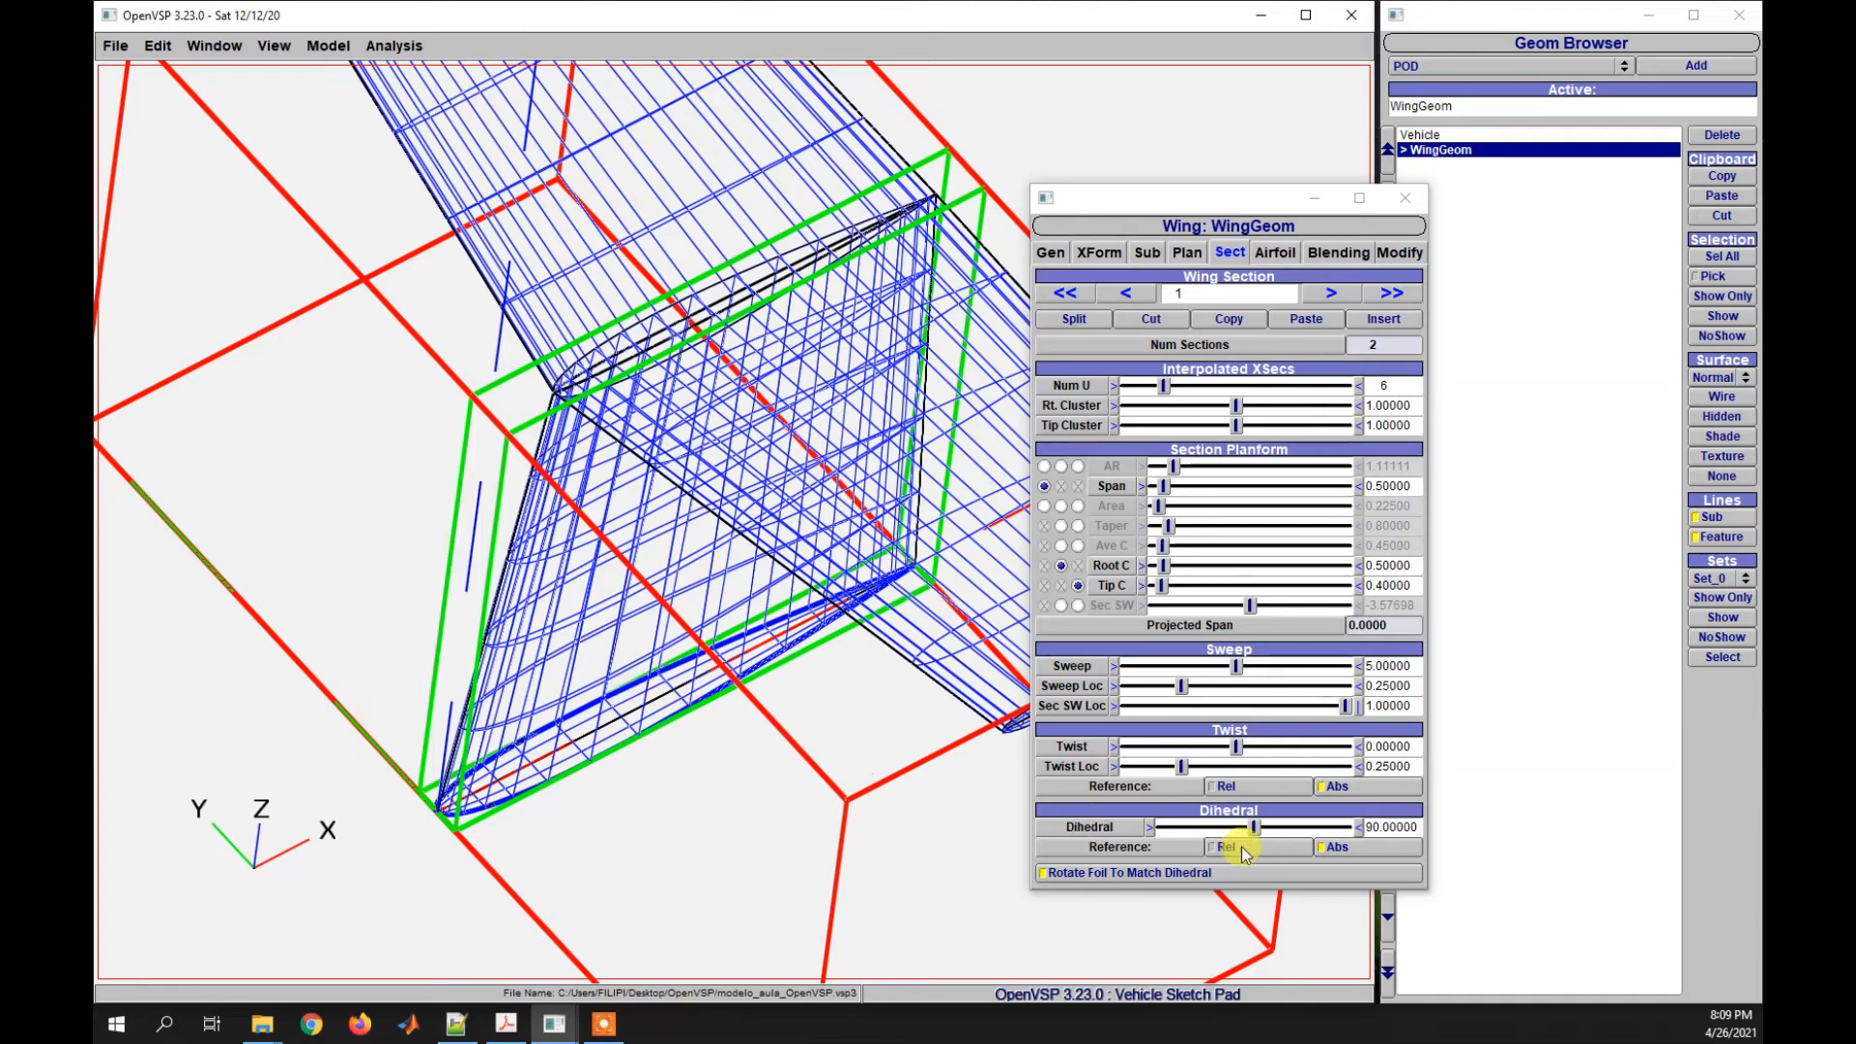
{"action": "left_click_drag", "start_coordinate": [621, 663], "coordinate": [870, 763]}
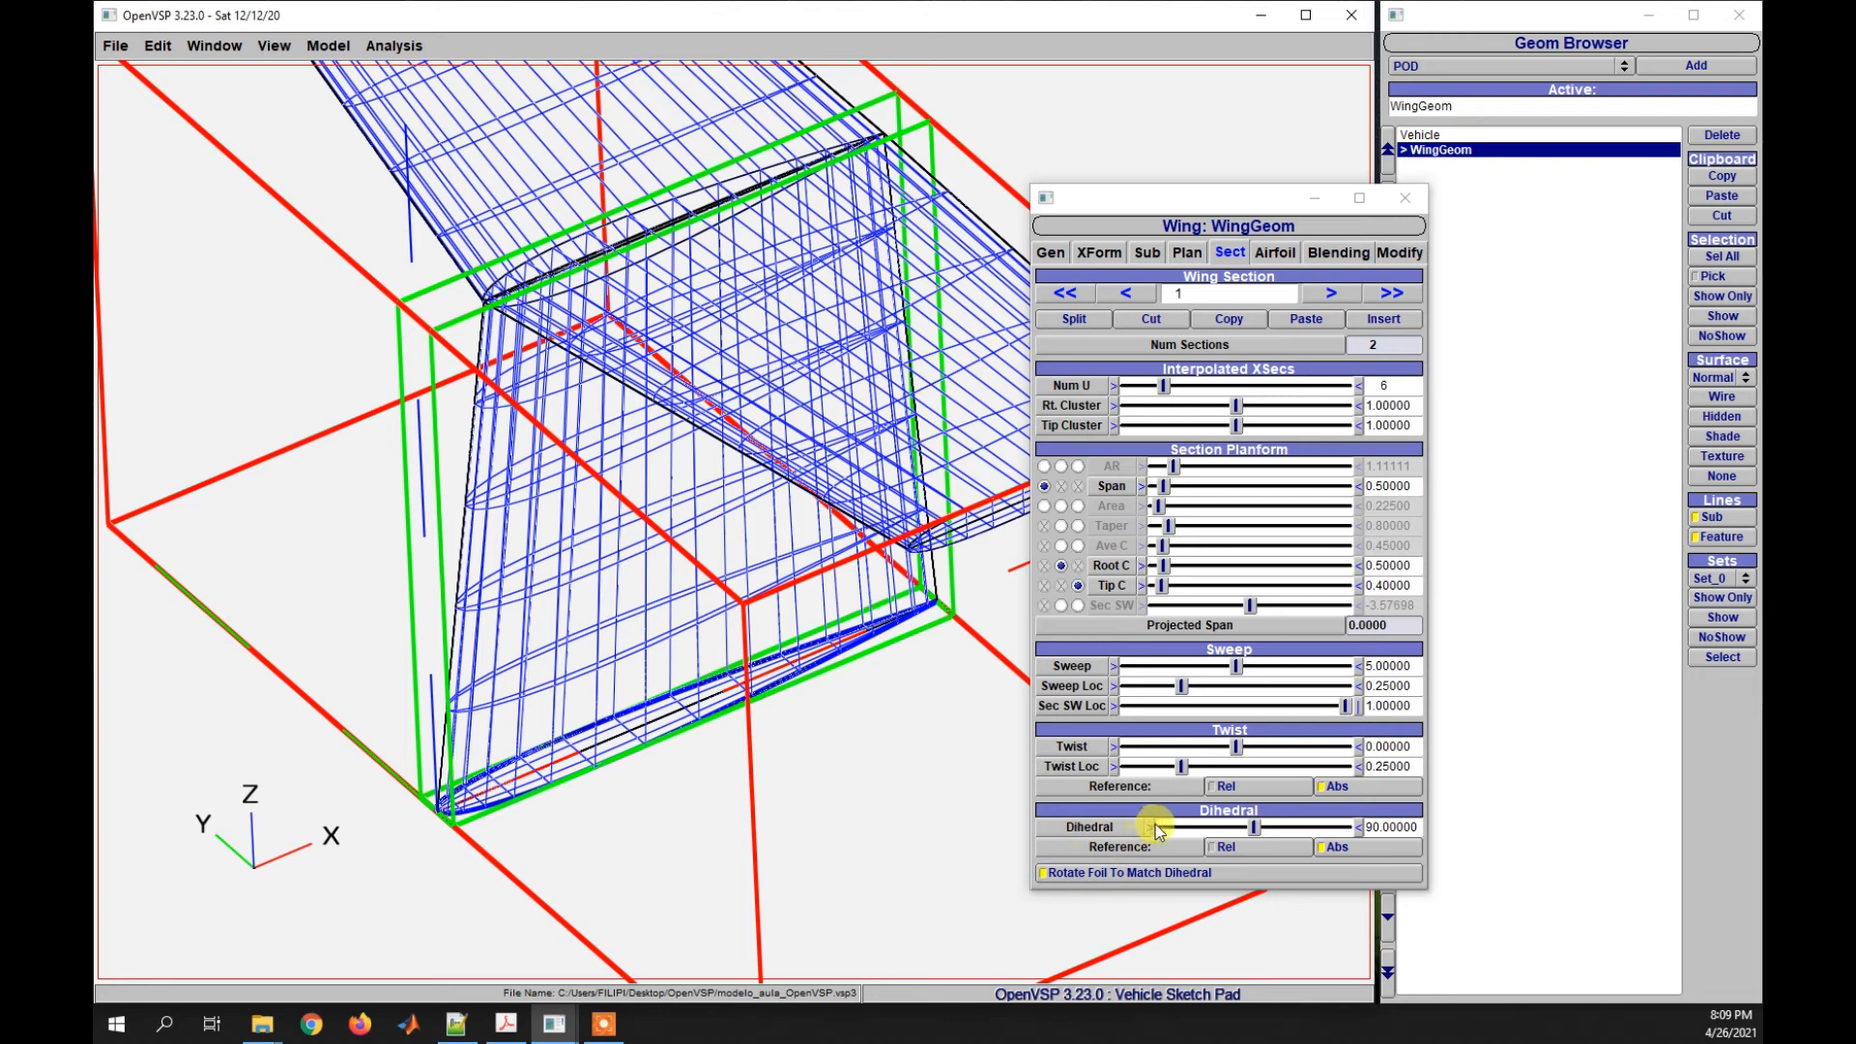
- Turn off the foil rotation that matches dihedral and reset the dihedral of wing section 1 to 0
{"action": "left_click_drag", "start_coordinate": [1403, 827], "coordinate": [1352, 828]}
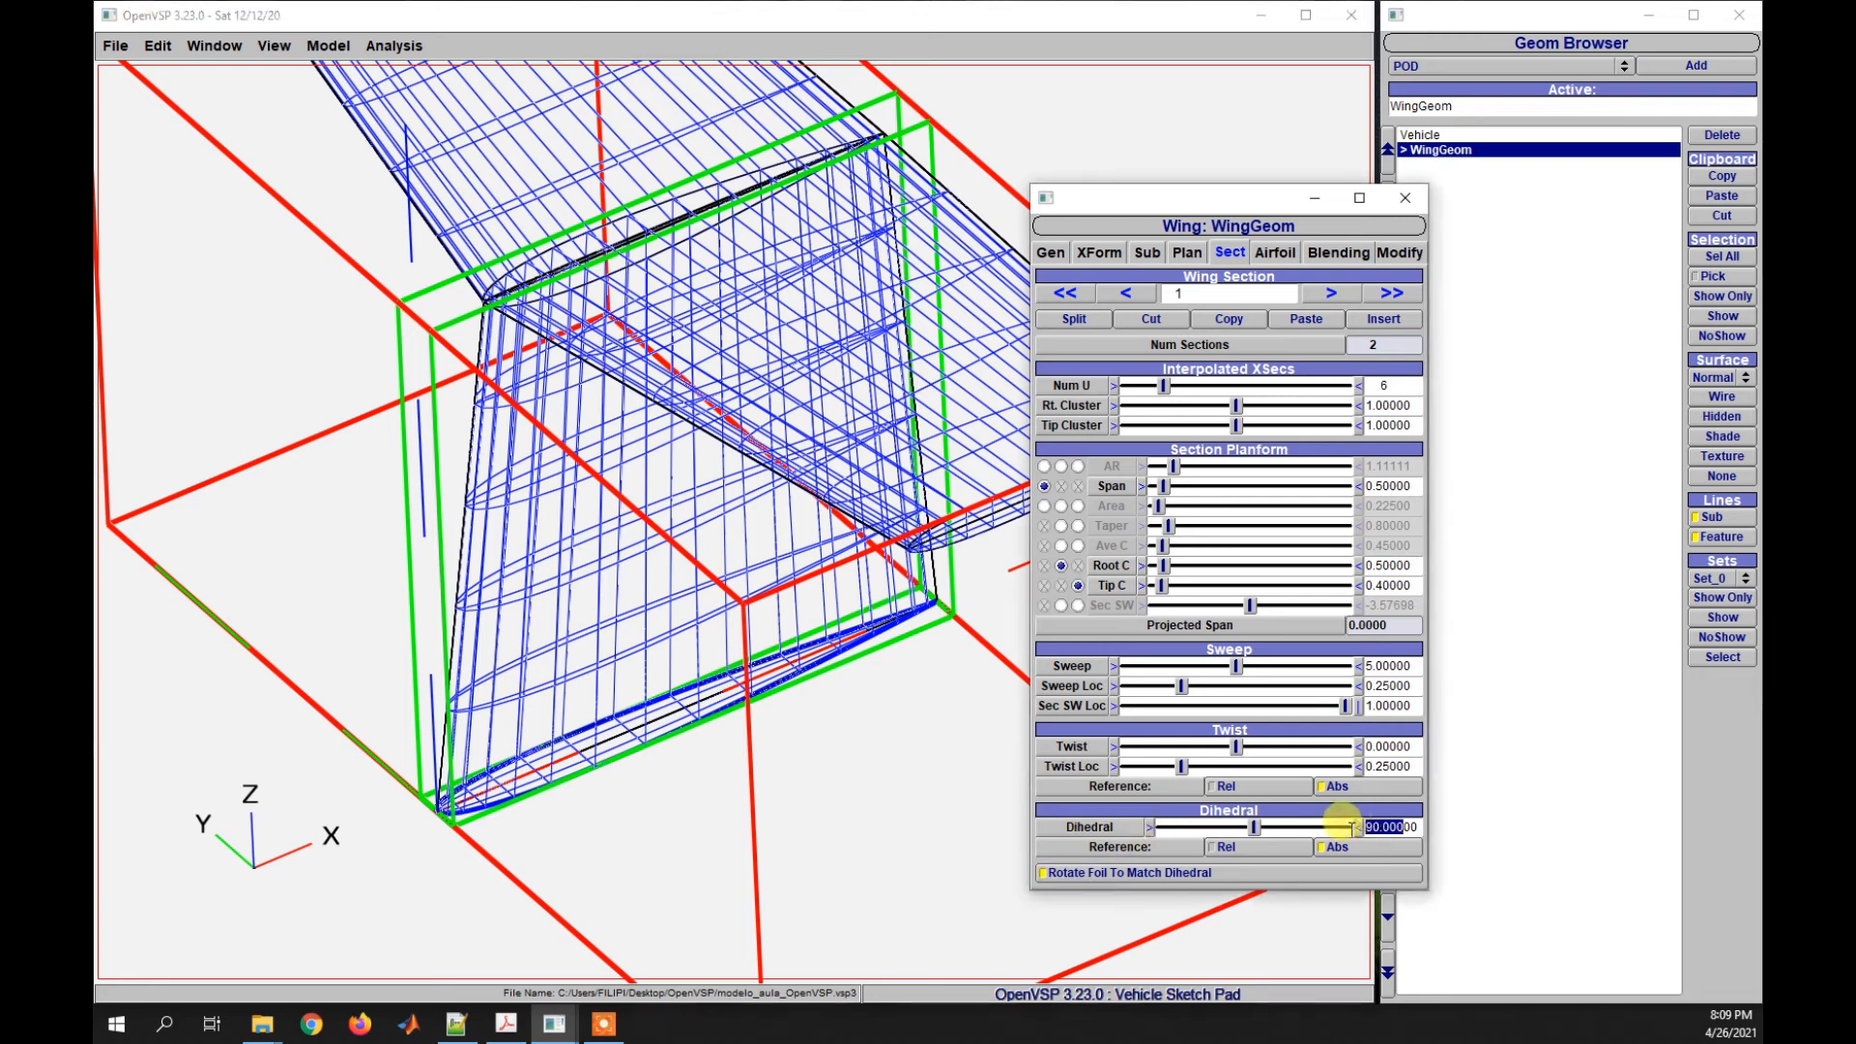
{"action": "left_click", "coordinate": [1044, 875]}
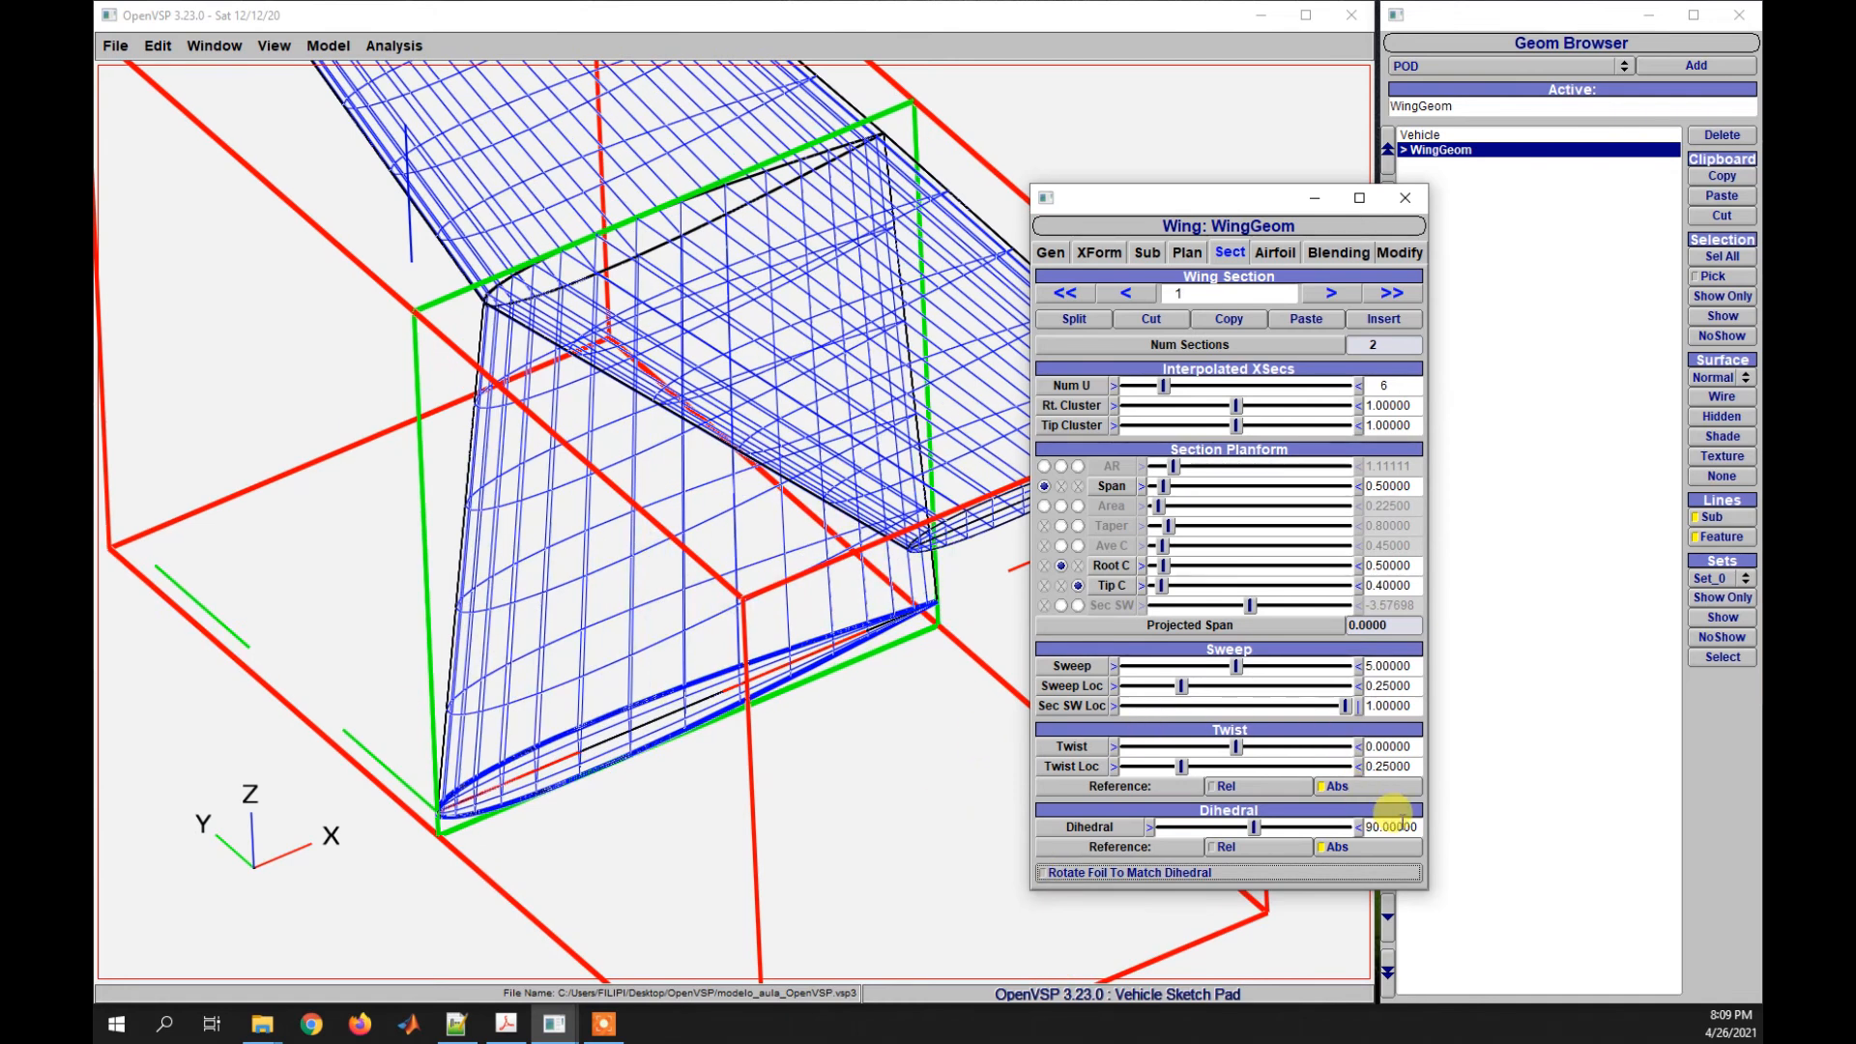
{"action": "left_click_drag", "start_coordinate": [1412, 828], "coordinate": [1313, 838]}
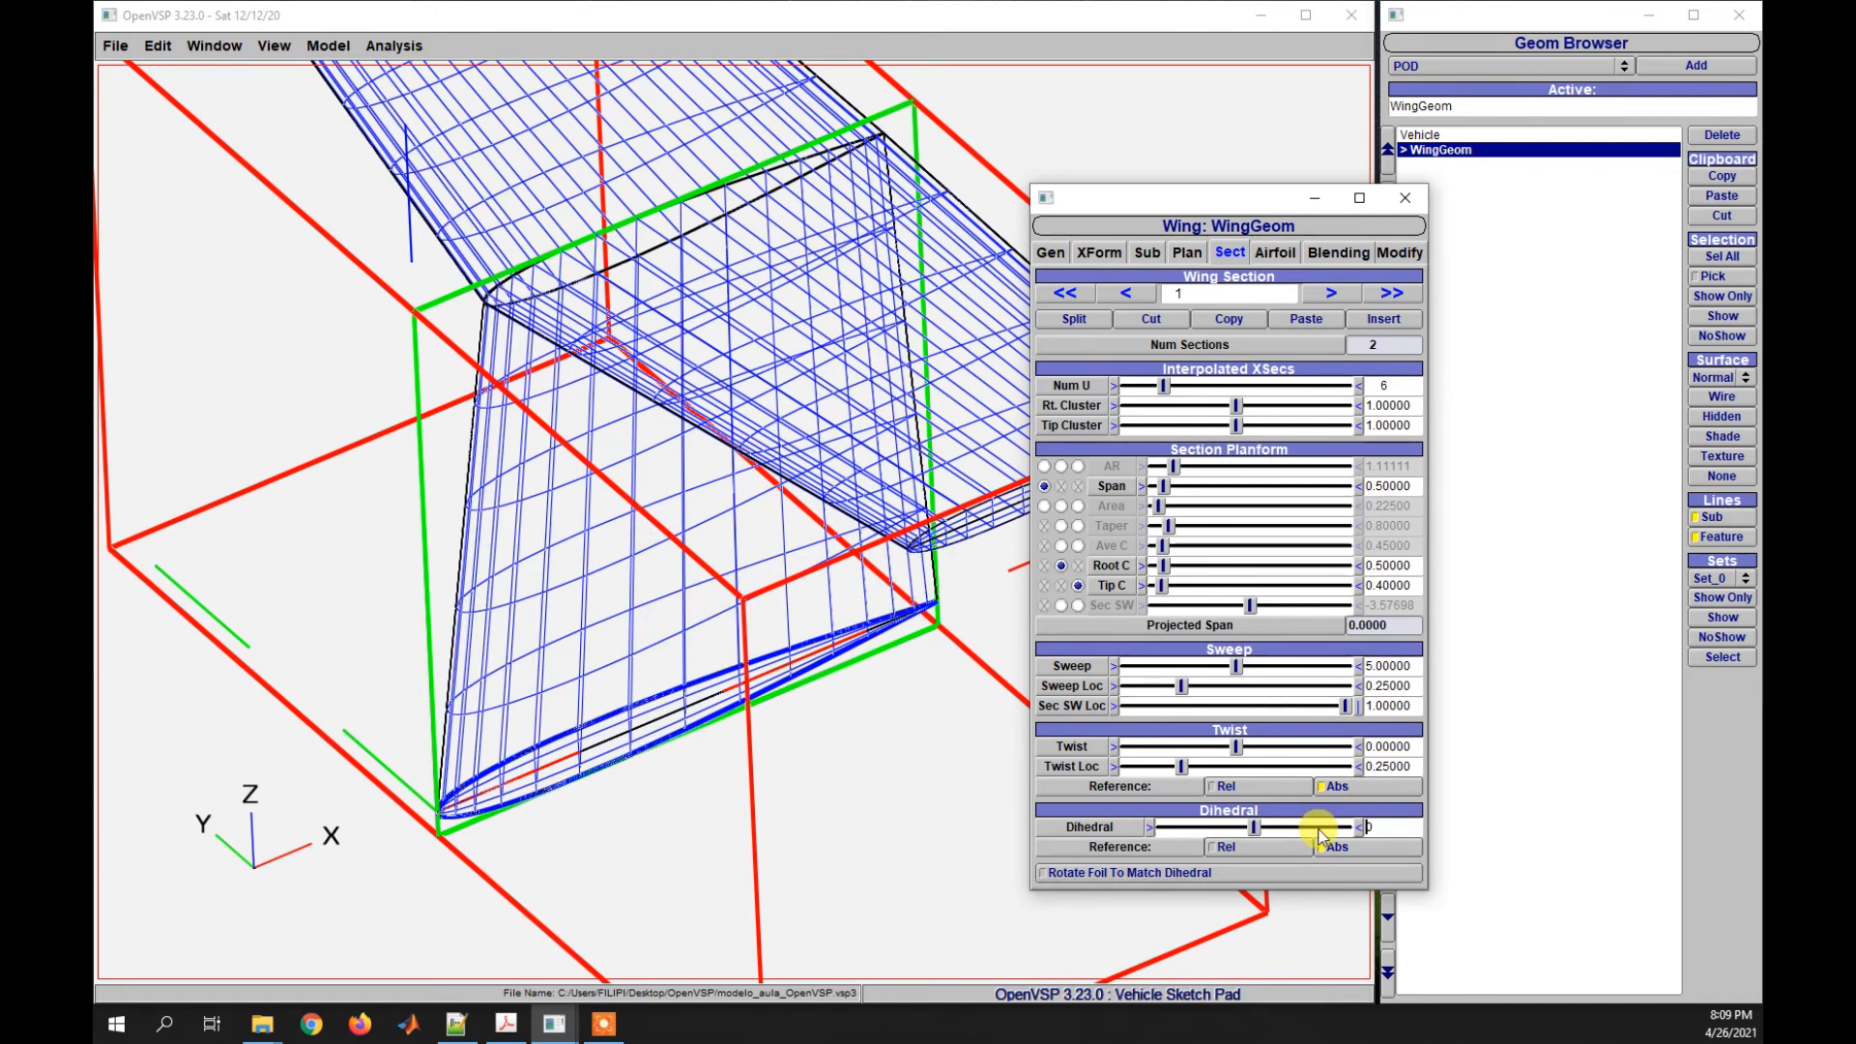
{"action": "key", "text": "Return"}
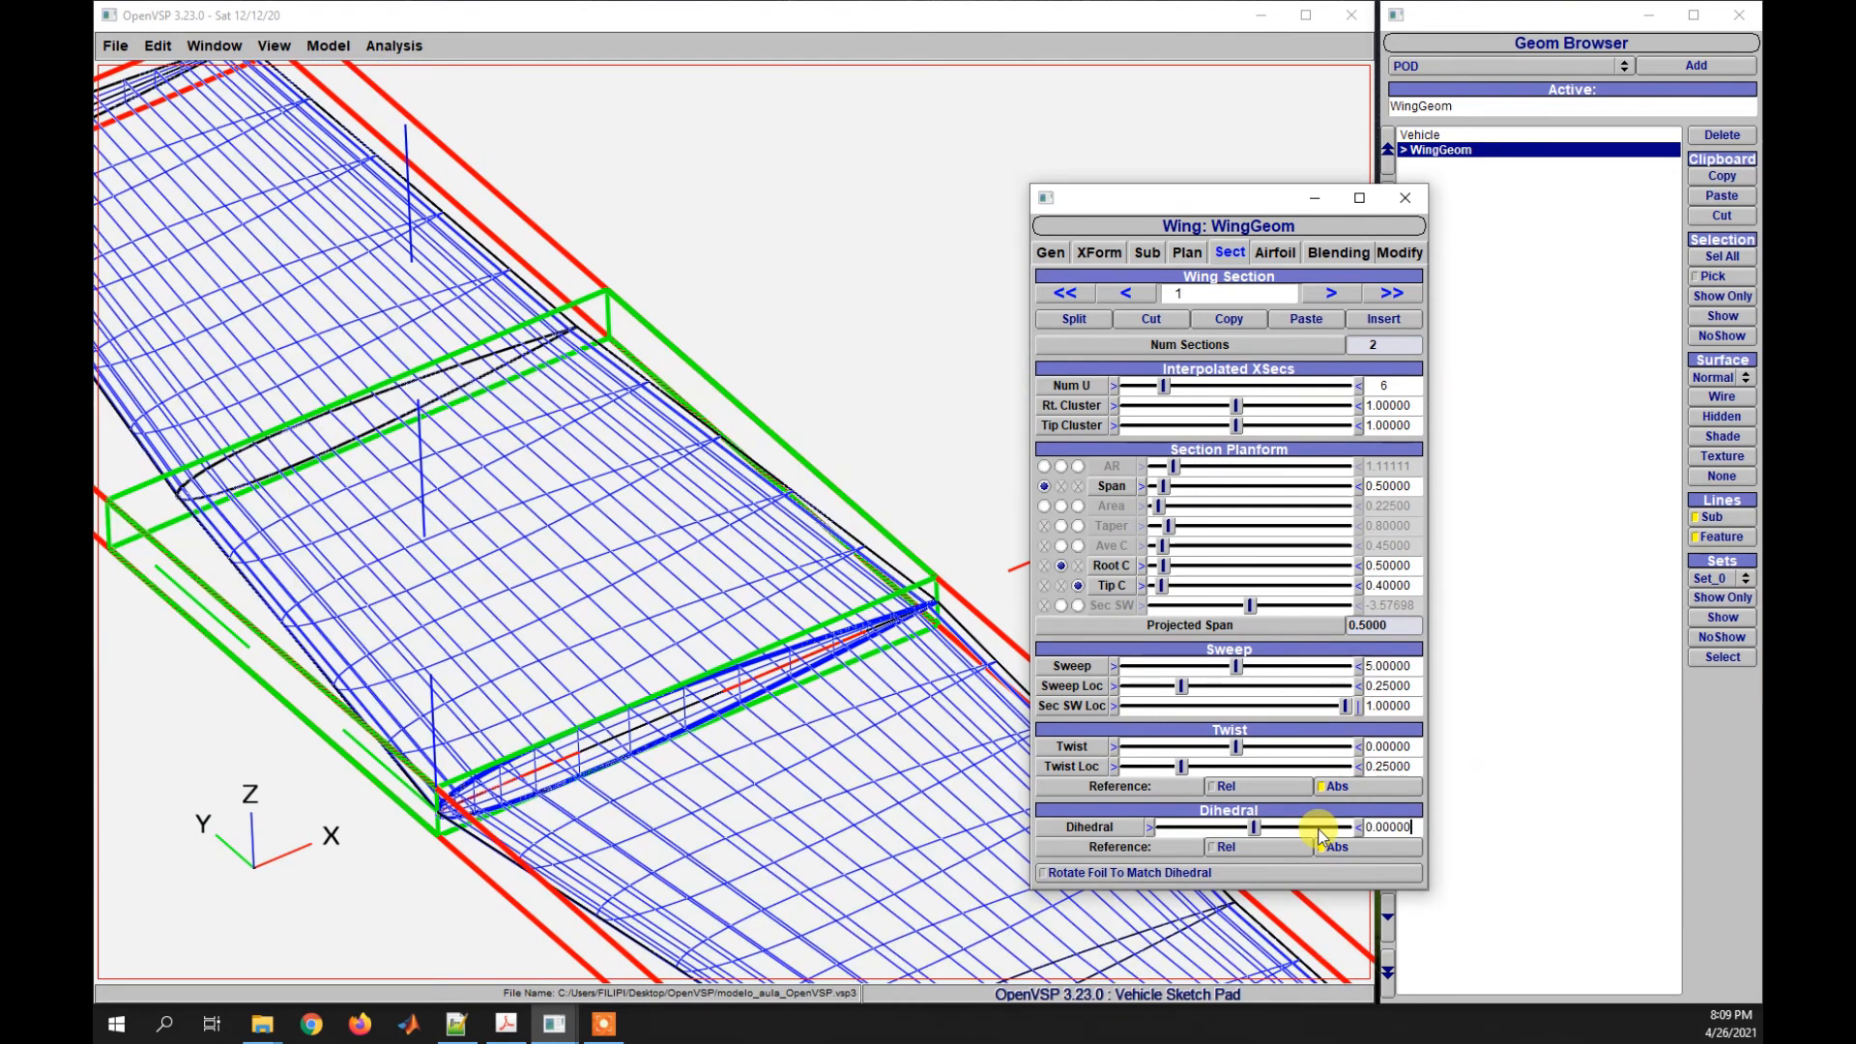
- Try rotating the whole wing 90 degrees about X through its transforms and inspect its upright orientation
{"action": "left_click", "coordinate": [1108, 253]}
{"action": "left_click_drag", "start_coordinate": [667, 559], "coordinate": [576, 635]}
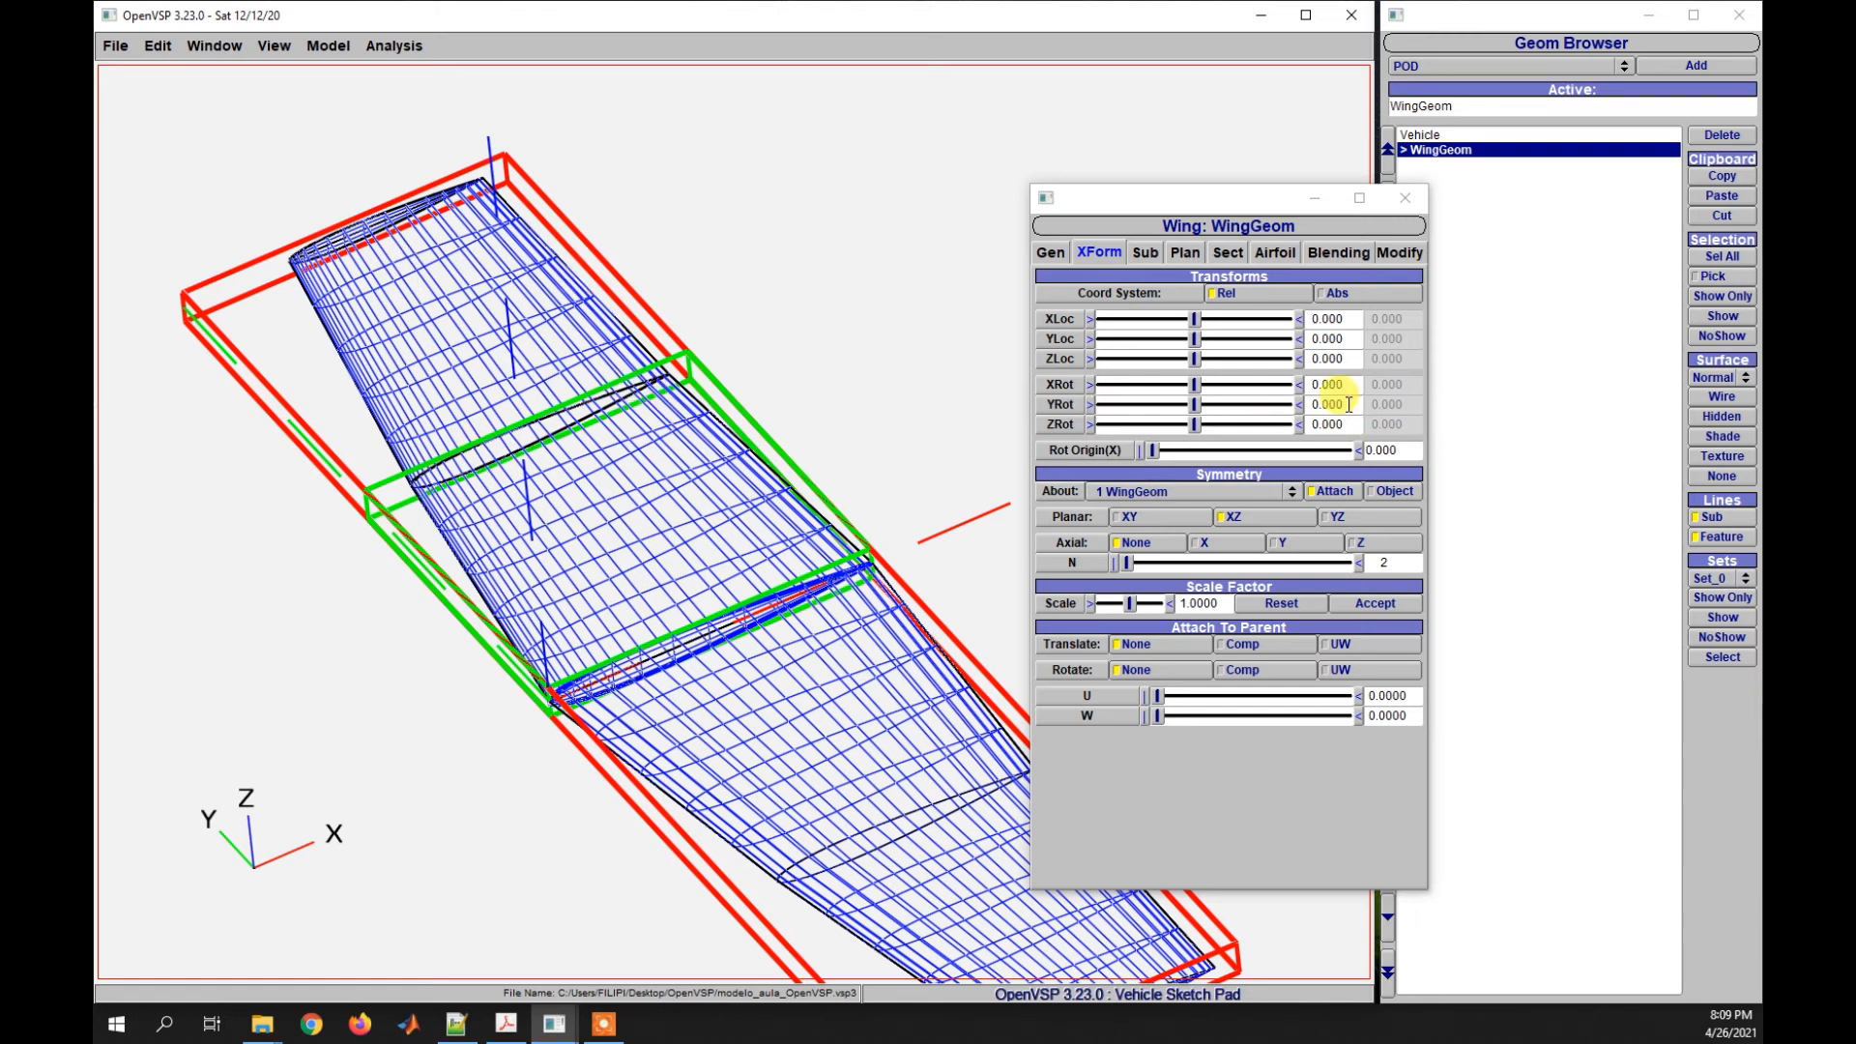
{"action": "left_click_drag", "start_coordinate": [1353, 384], "coordinate": [1299, 384]}
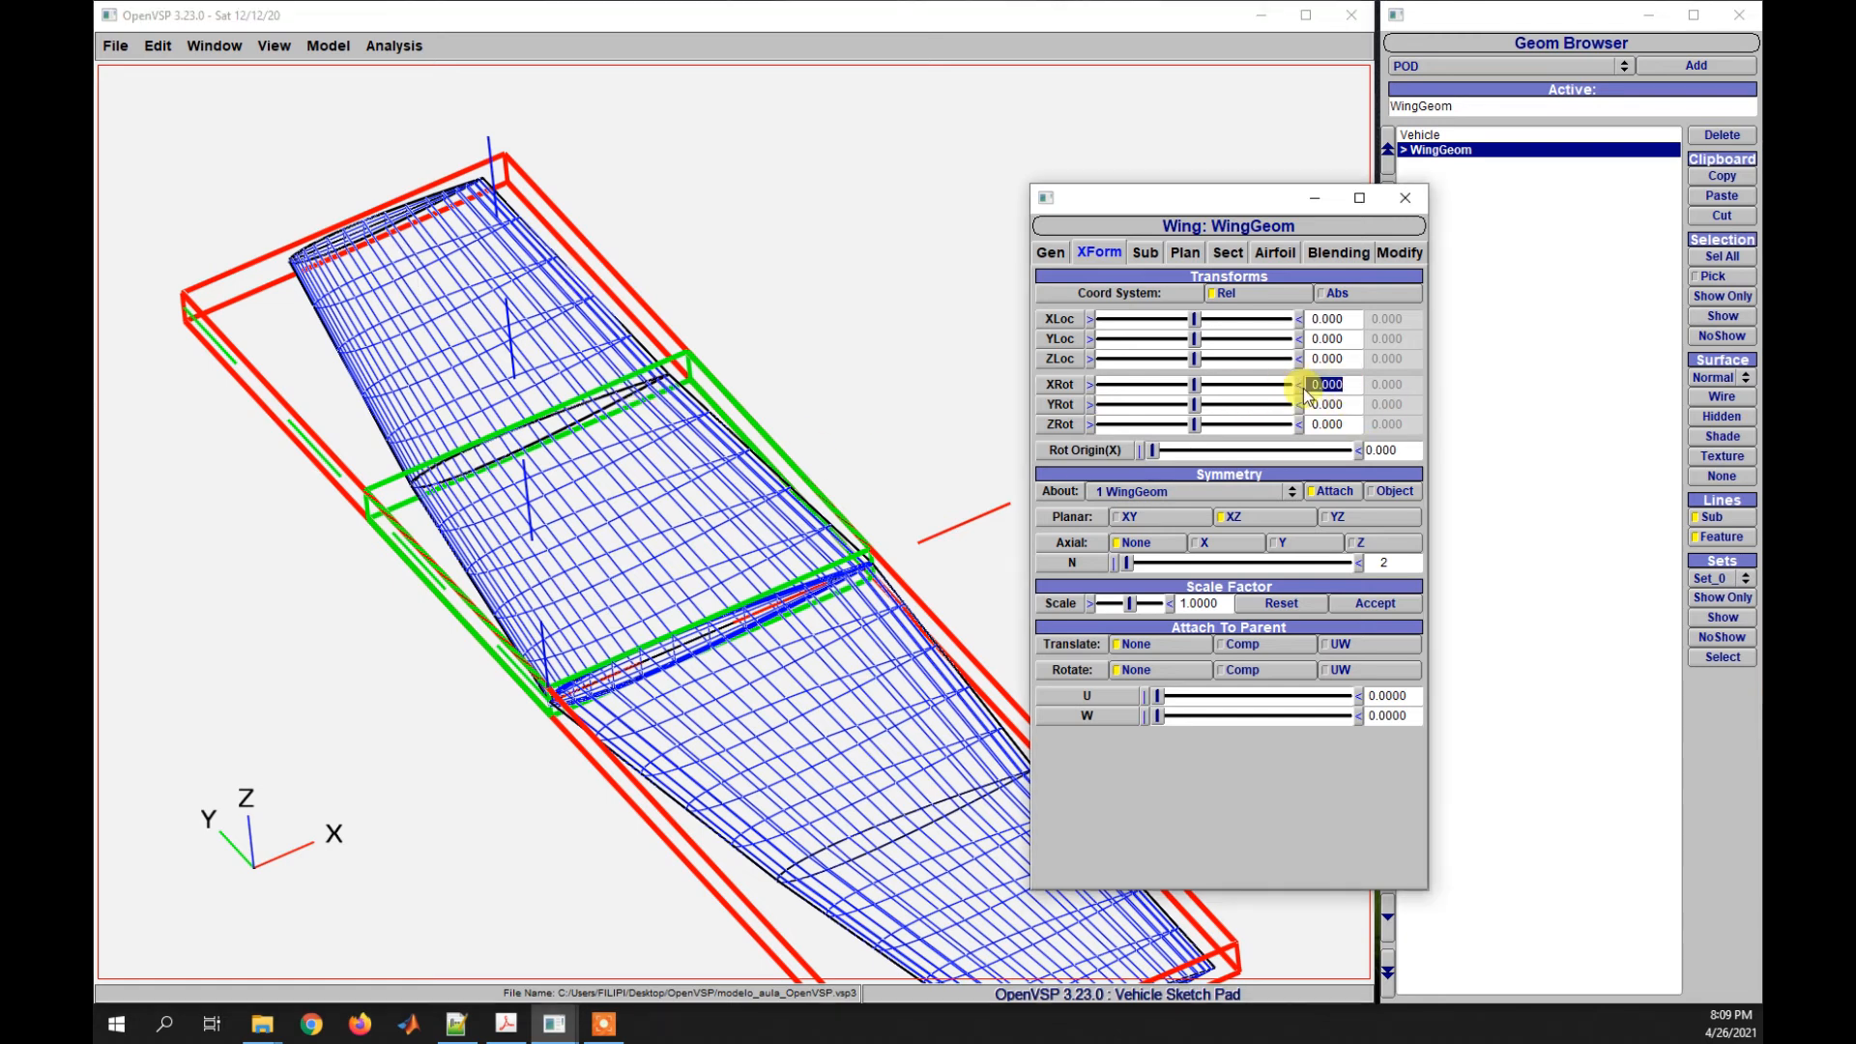
{"action": "key", "text": "Return"}
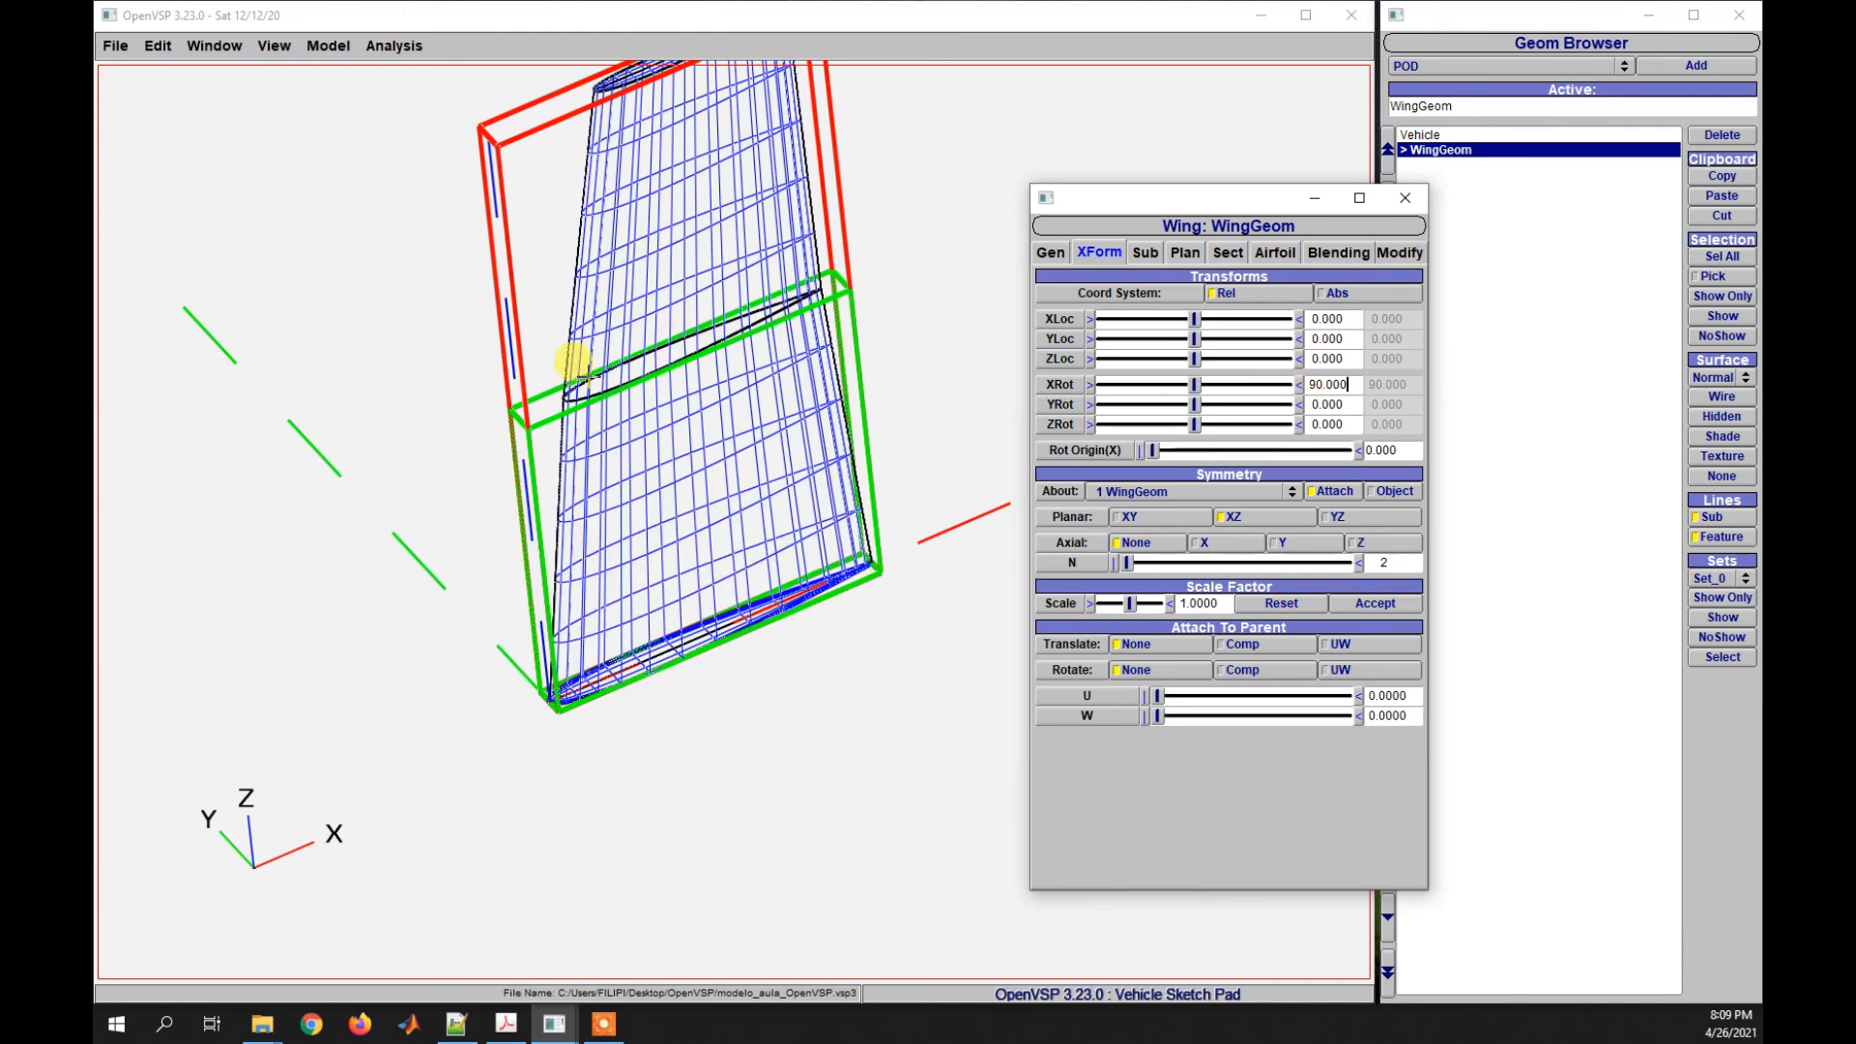
{"action": "scroll", "coordinate": [742, 556], "scroll_direction": "up", "scroll_amount": 3}
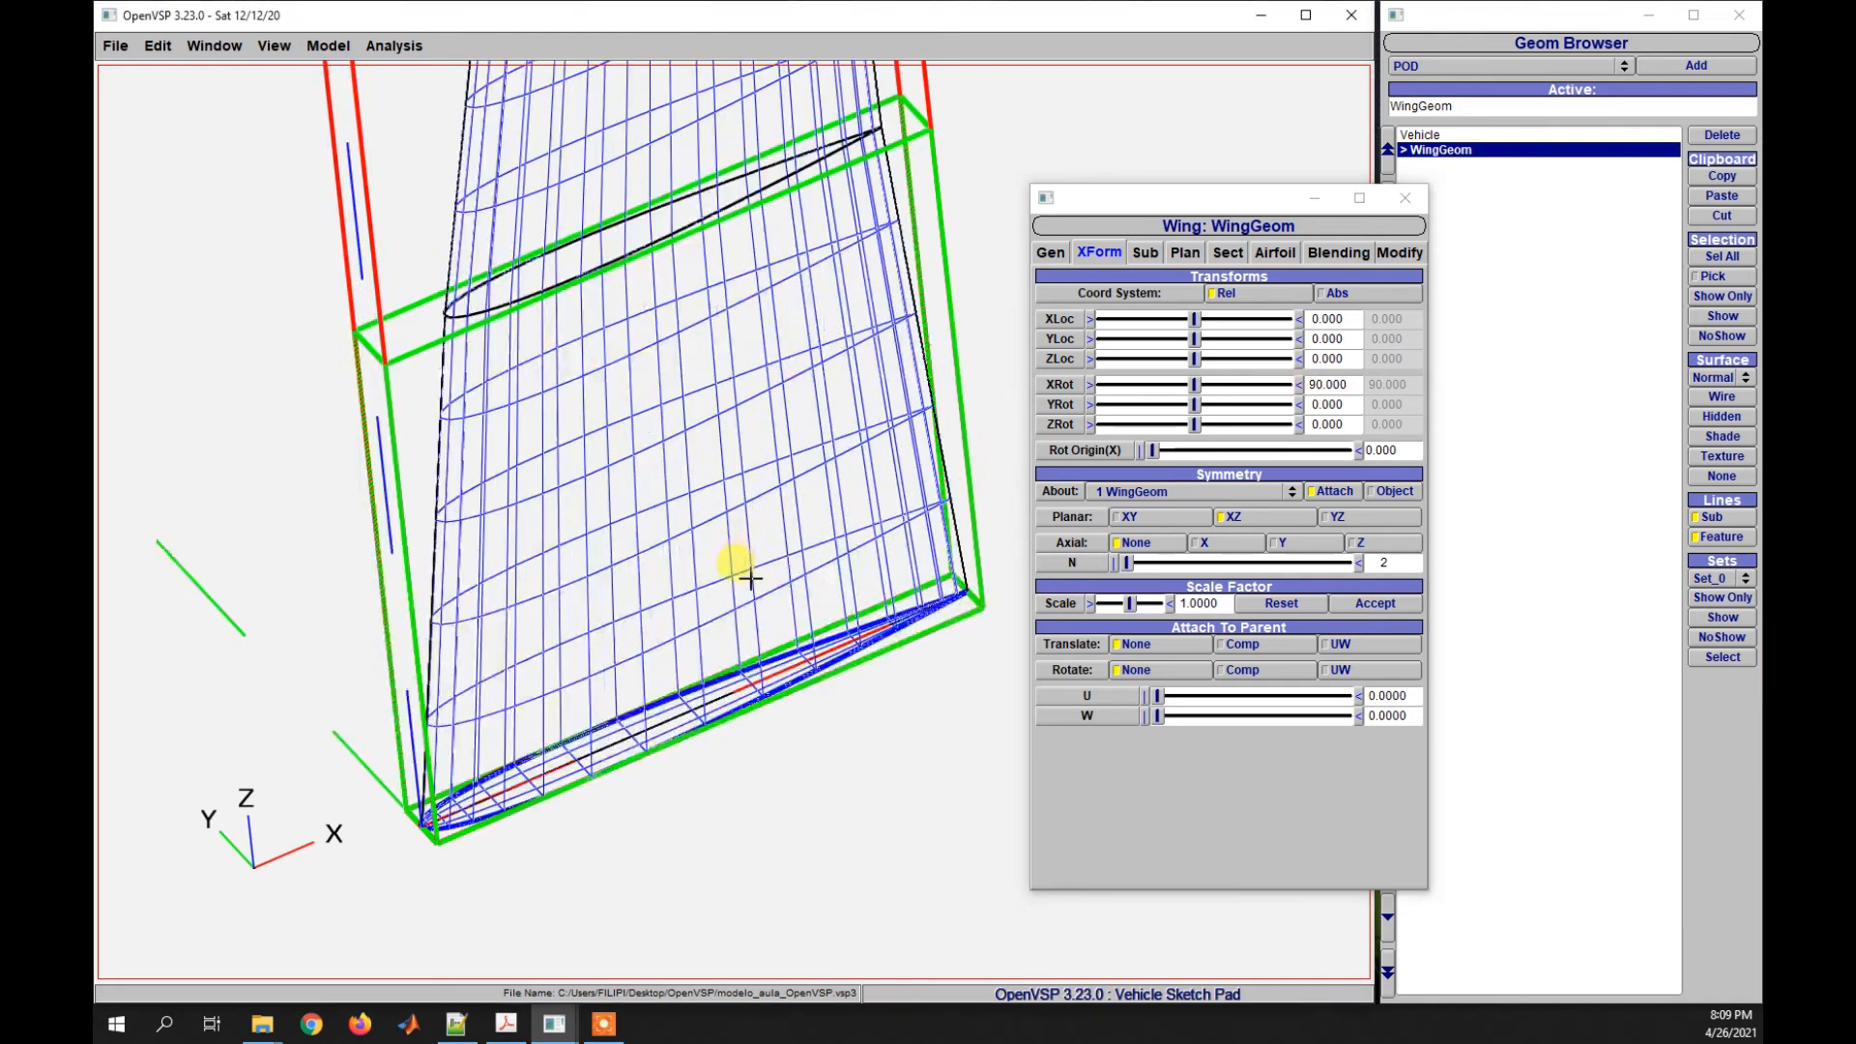
{"action": "left_click_drag", "start_coordinate": [746, 541], "coordinate": [692, 787]}
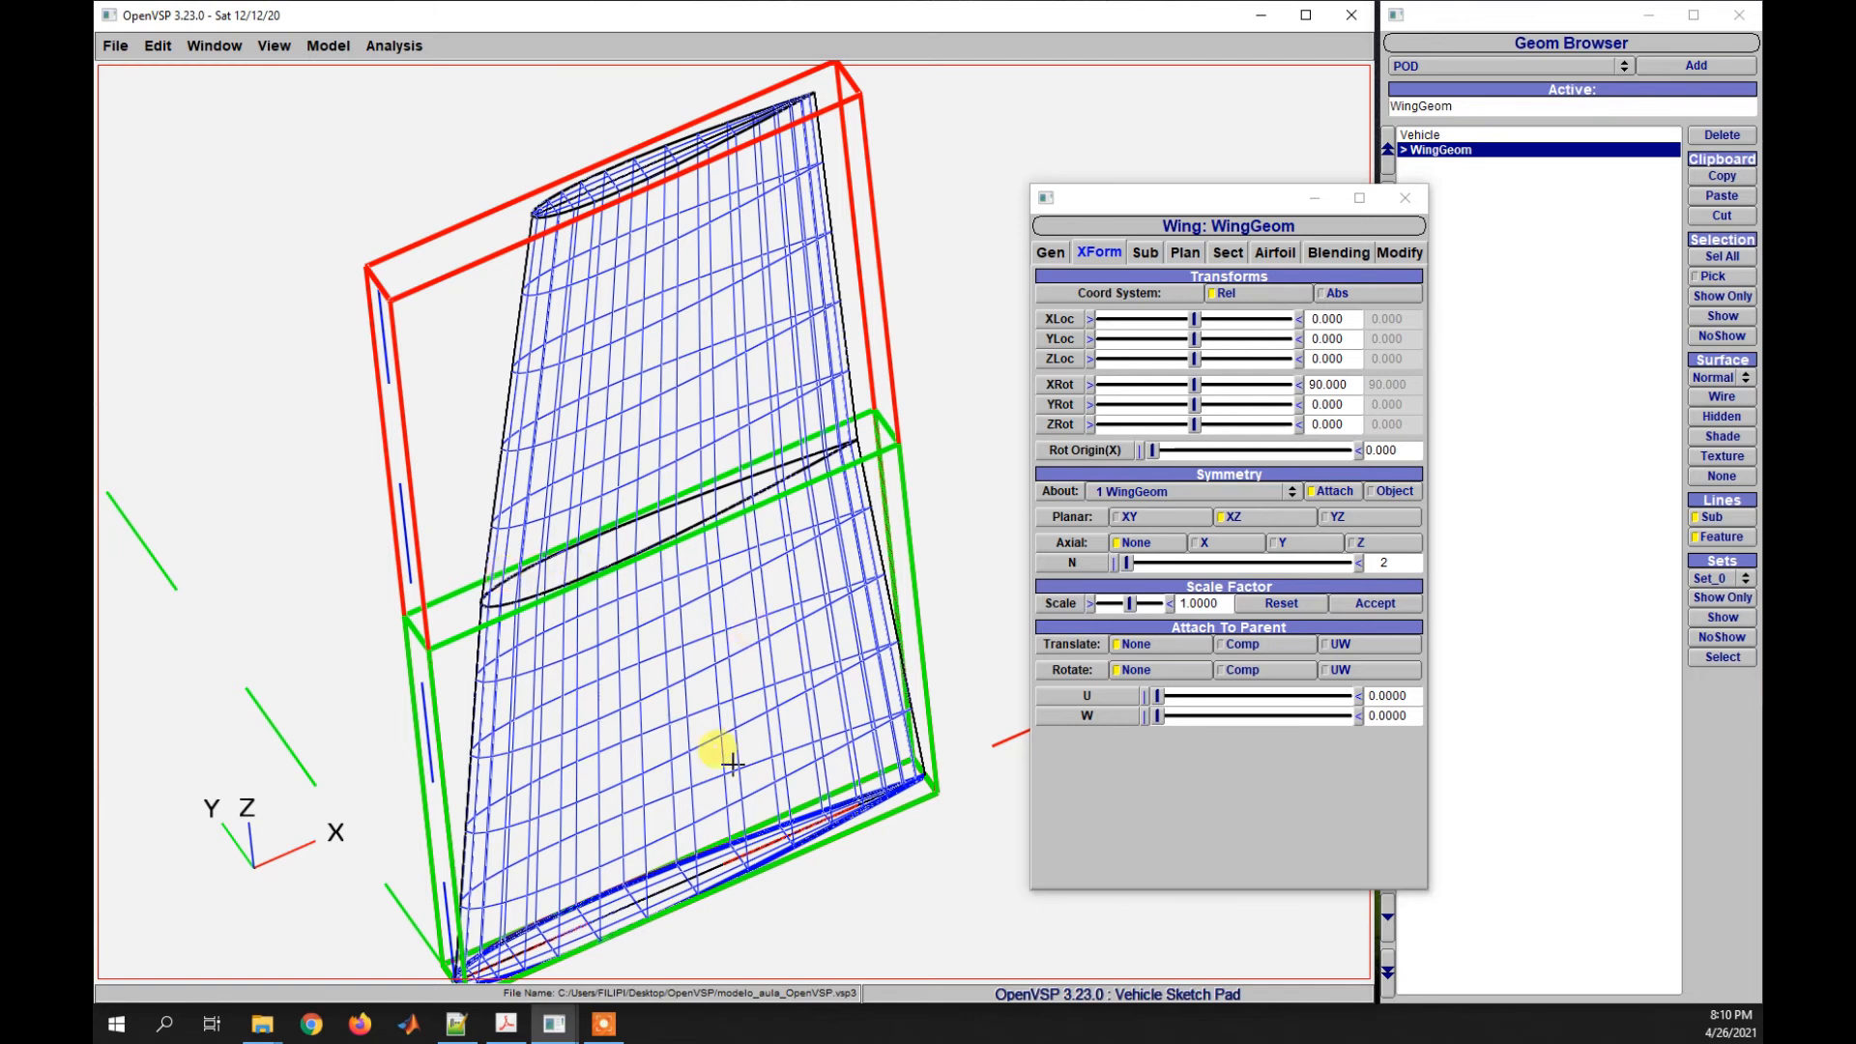
{"action": "scroll", "coordinate": [733, 739], "scroll_direction": "down", "scroll_amount": 5}
{"action": "scroll", "coordinate": [736, 719], "scroll_direction": "up", "scroll_amount": 1}
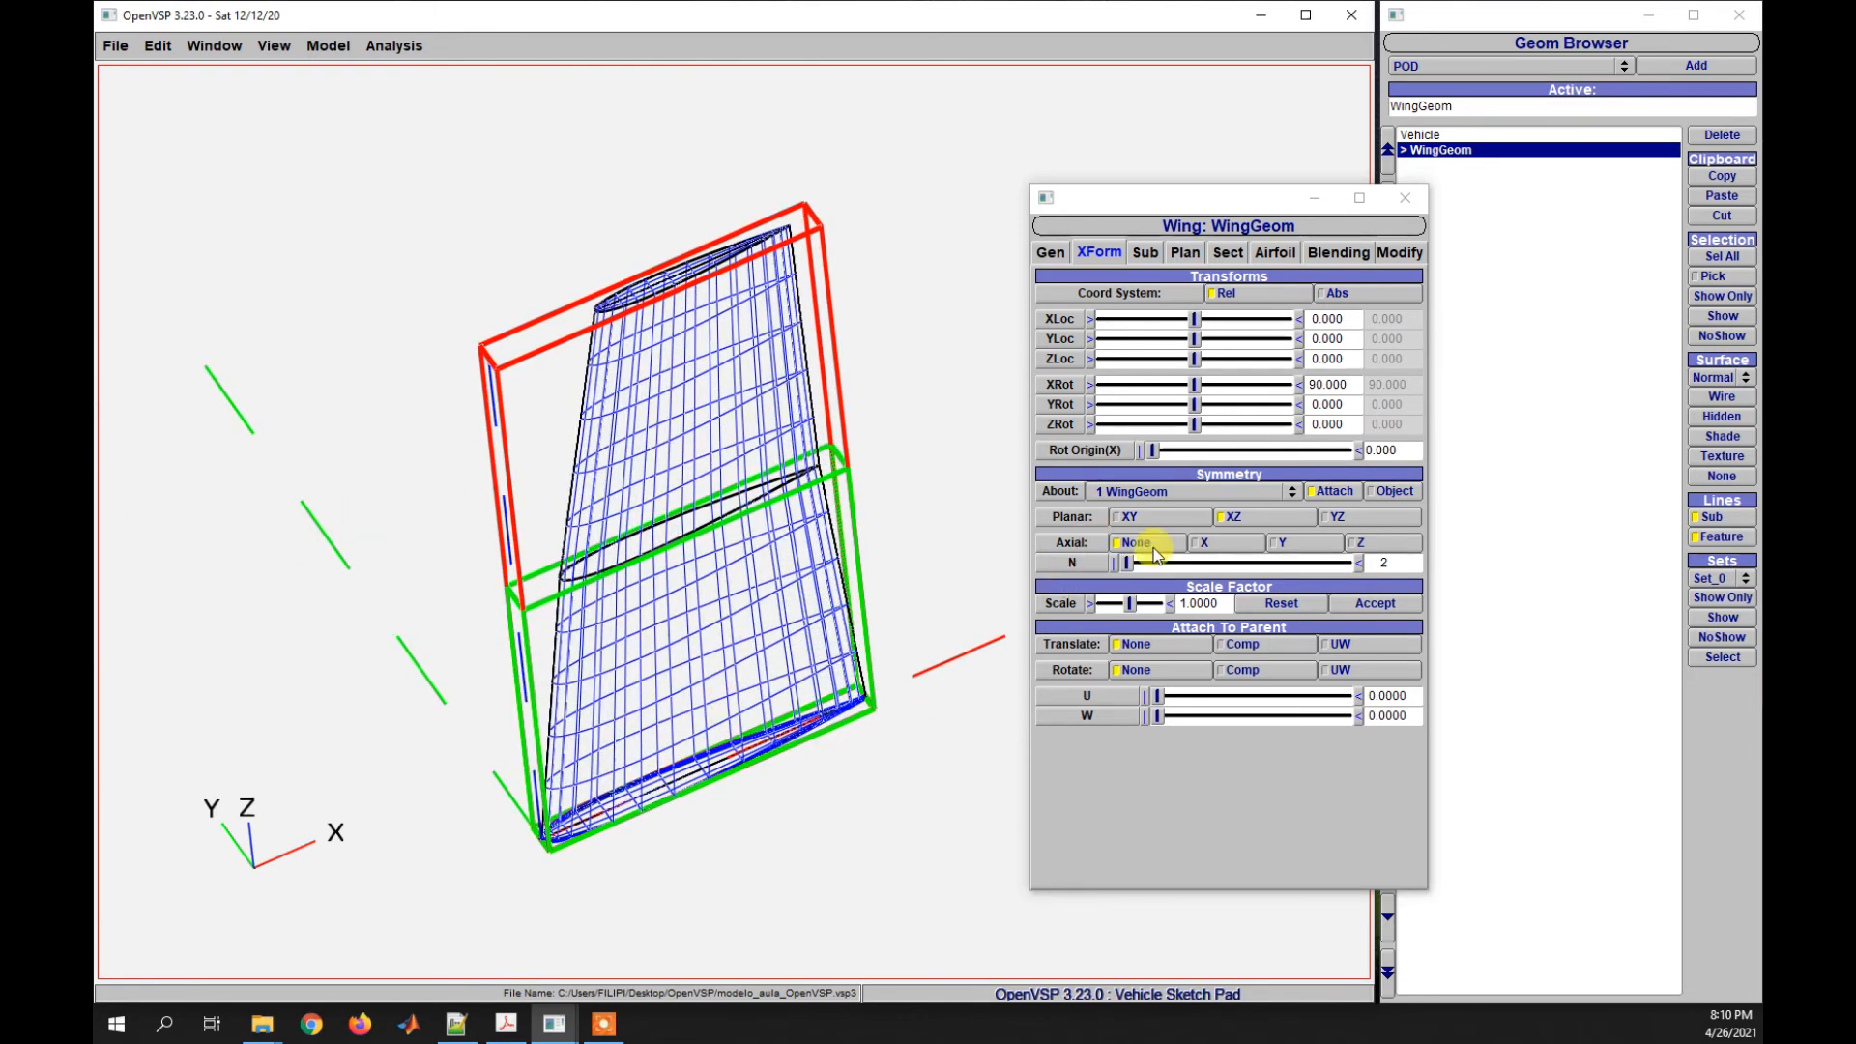
- Turn off the wing's XZ planar symmetry and reset its X rotation to 0
{"action": "left_click", "coordinate": [1225, 519]}
{"action": "left_click", "coordinate": [1226, 523]}
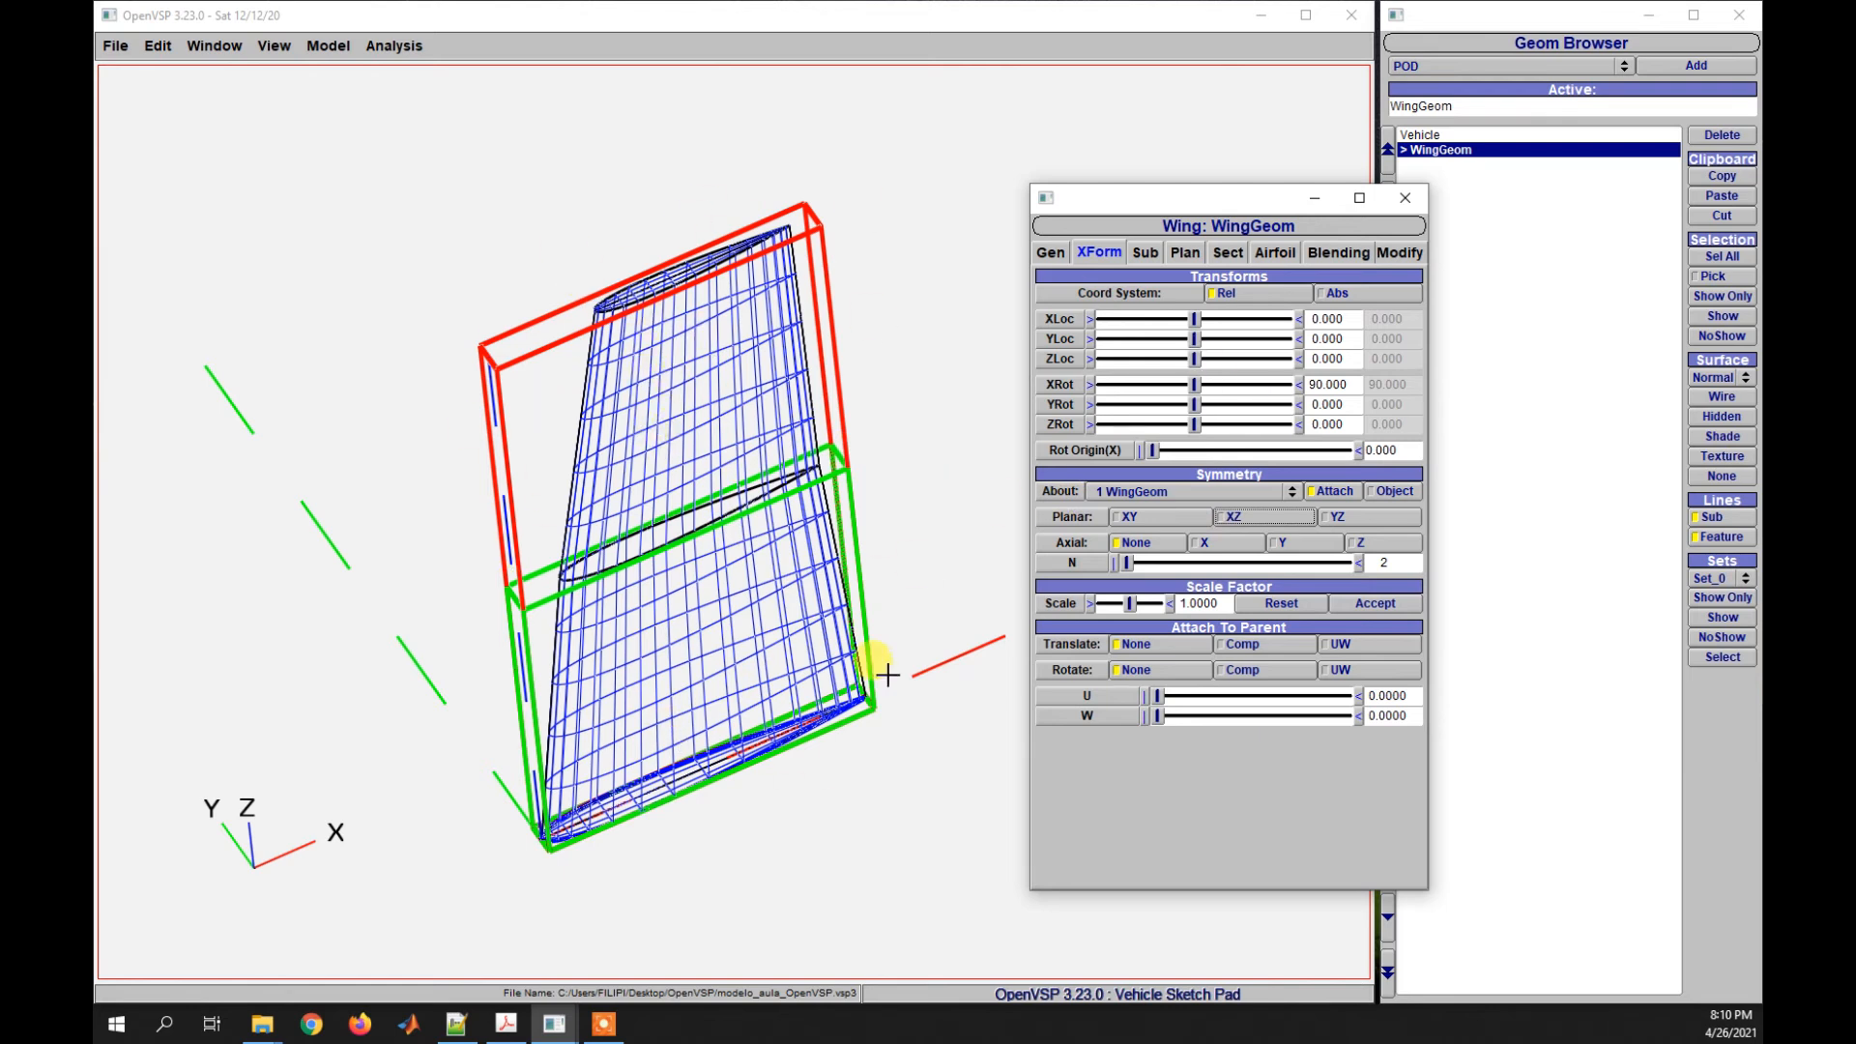
{"action": "left_click_drag", "start_coordinate": [1353, 384], "coordinate": [1297, 385]}
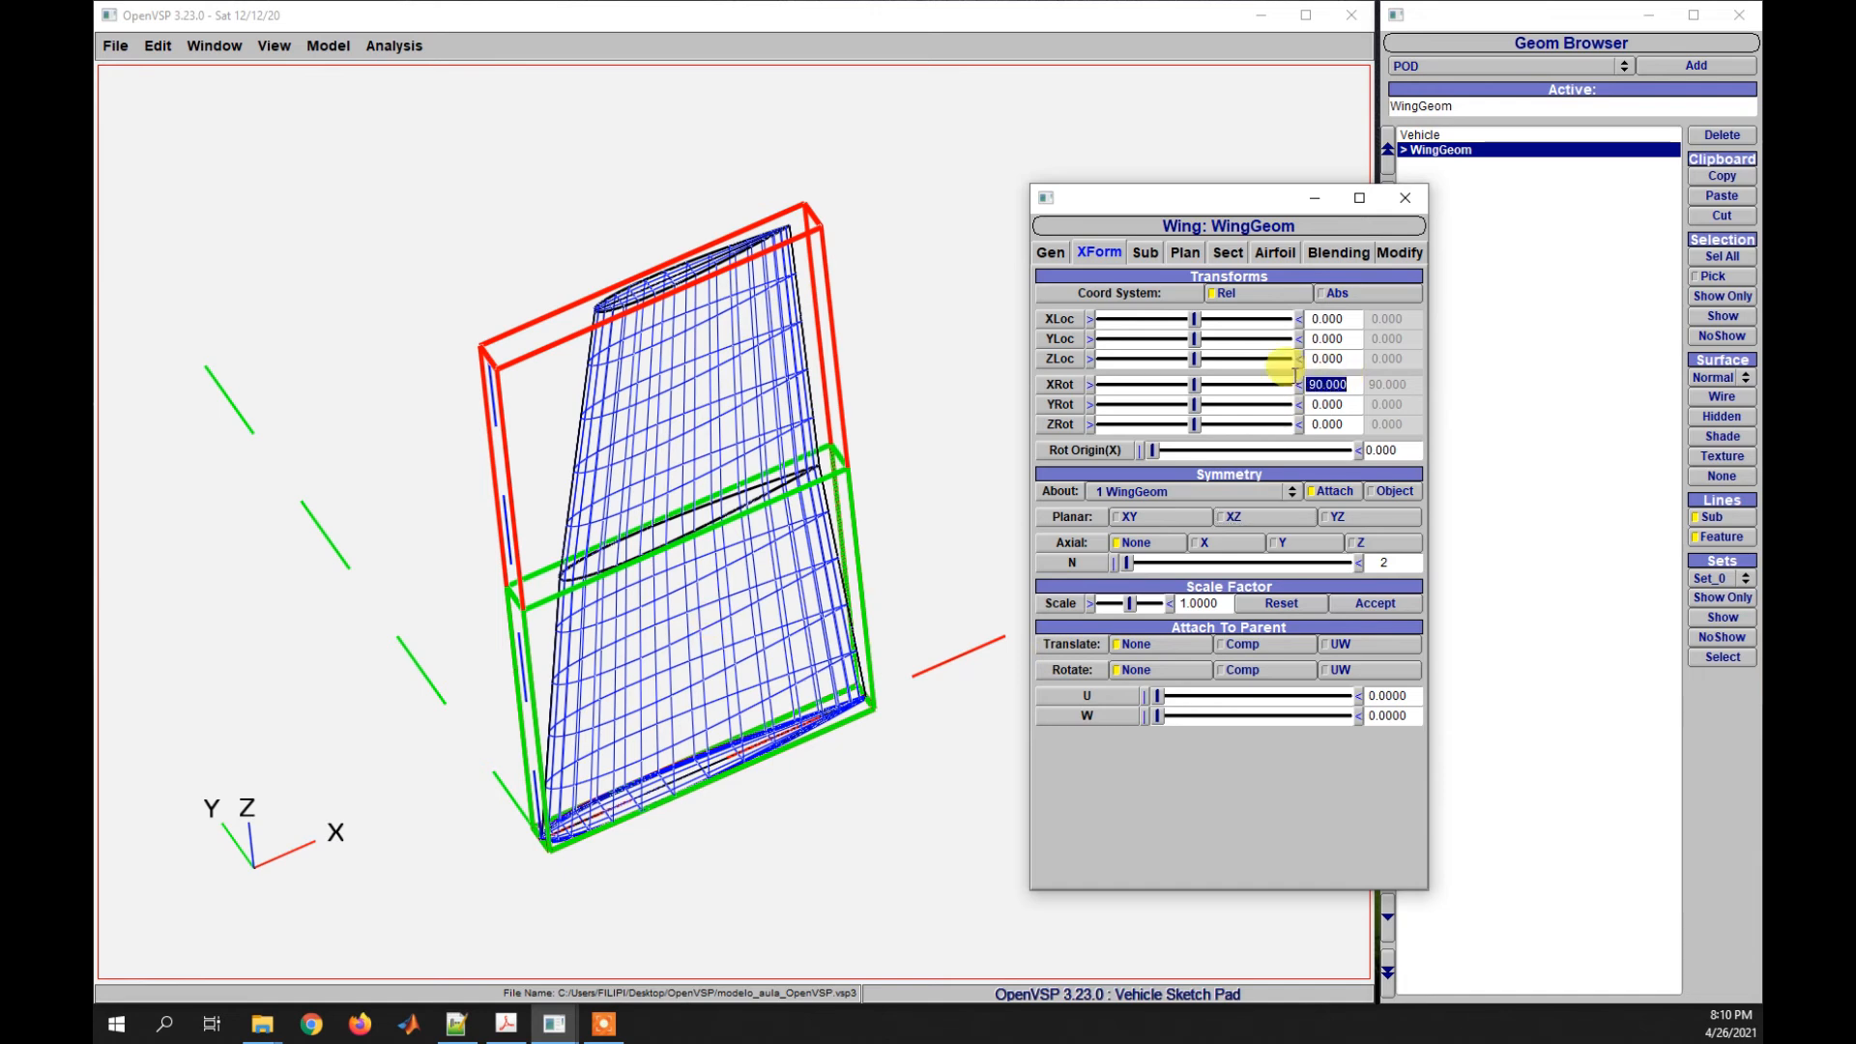
{"action": "left_click", "coordinate": [1235, 522]}
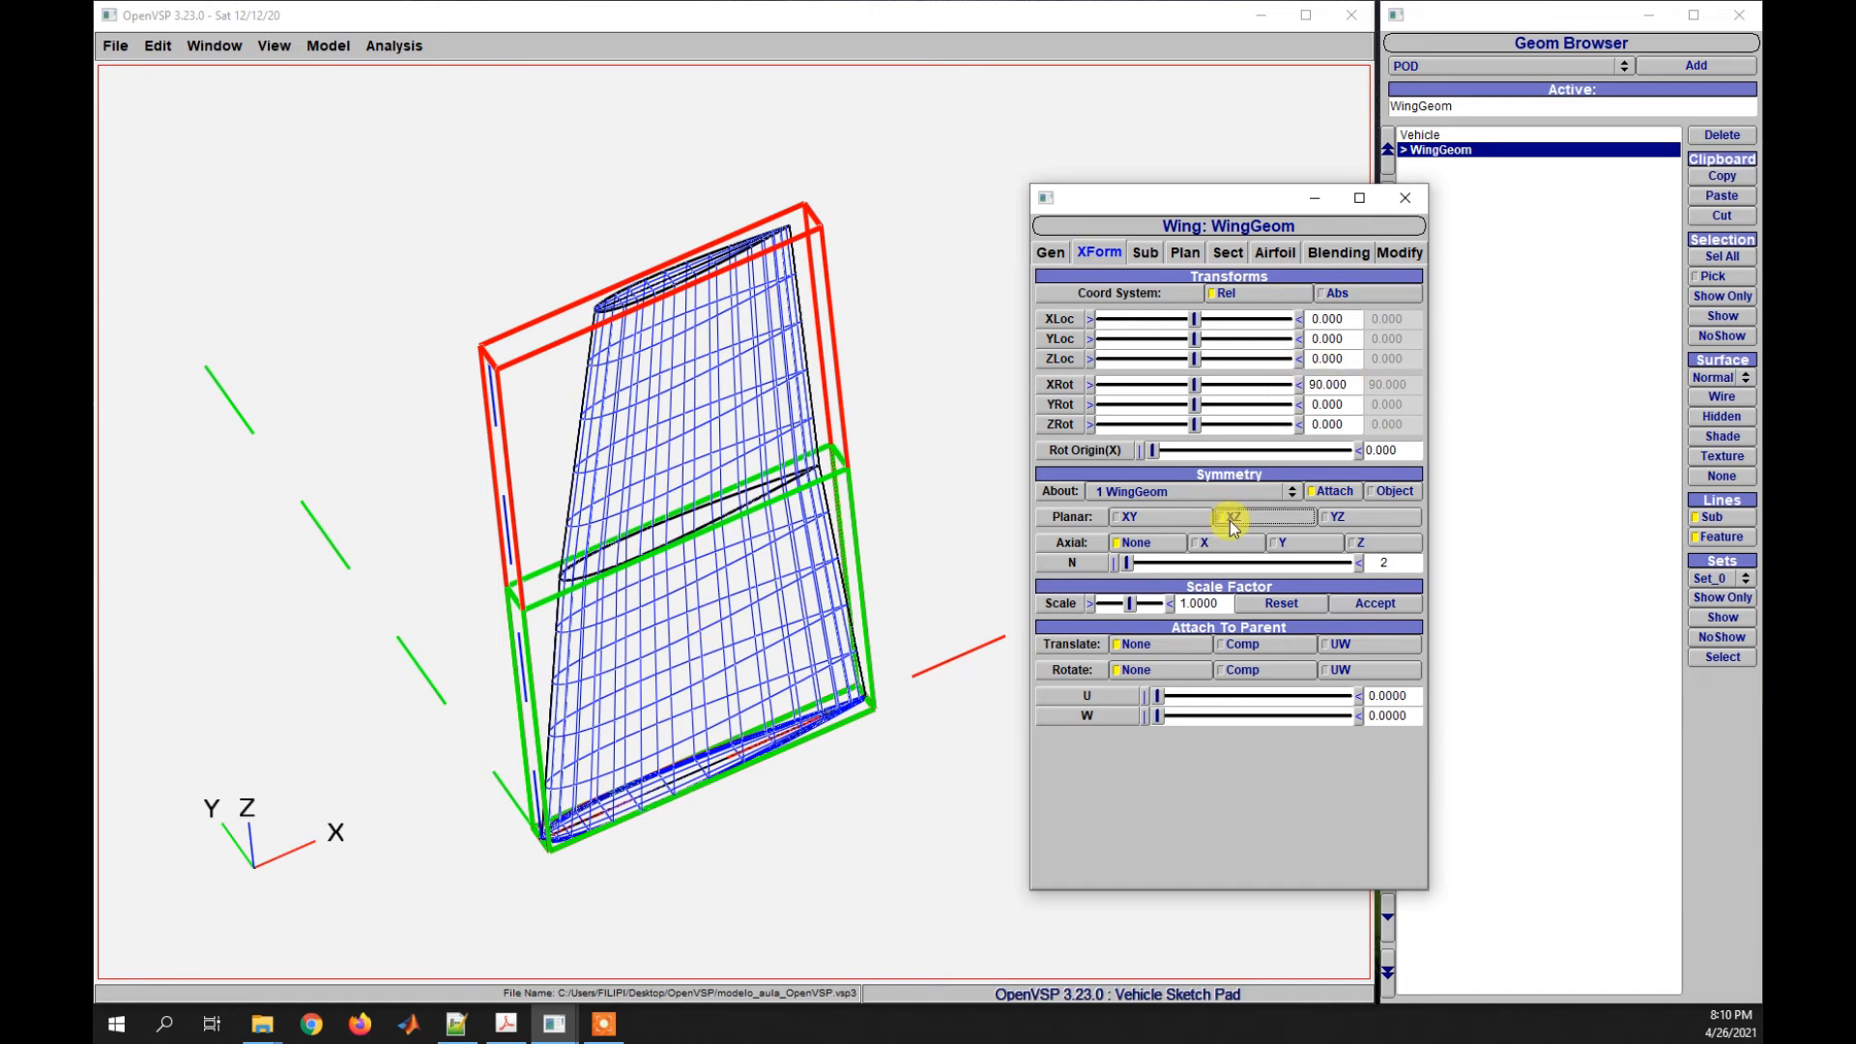
{"action": "left_click", "coordinate": [1320, 389]}
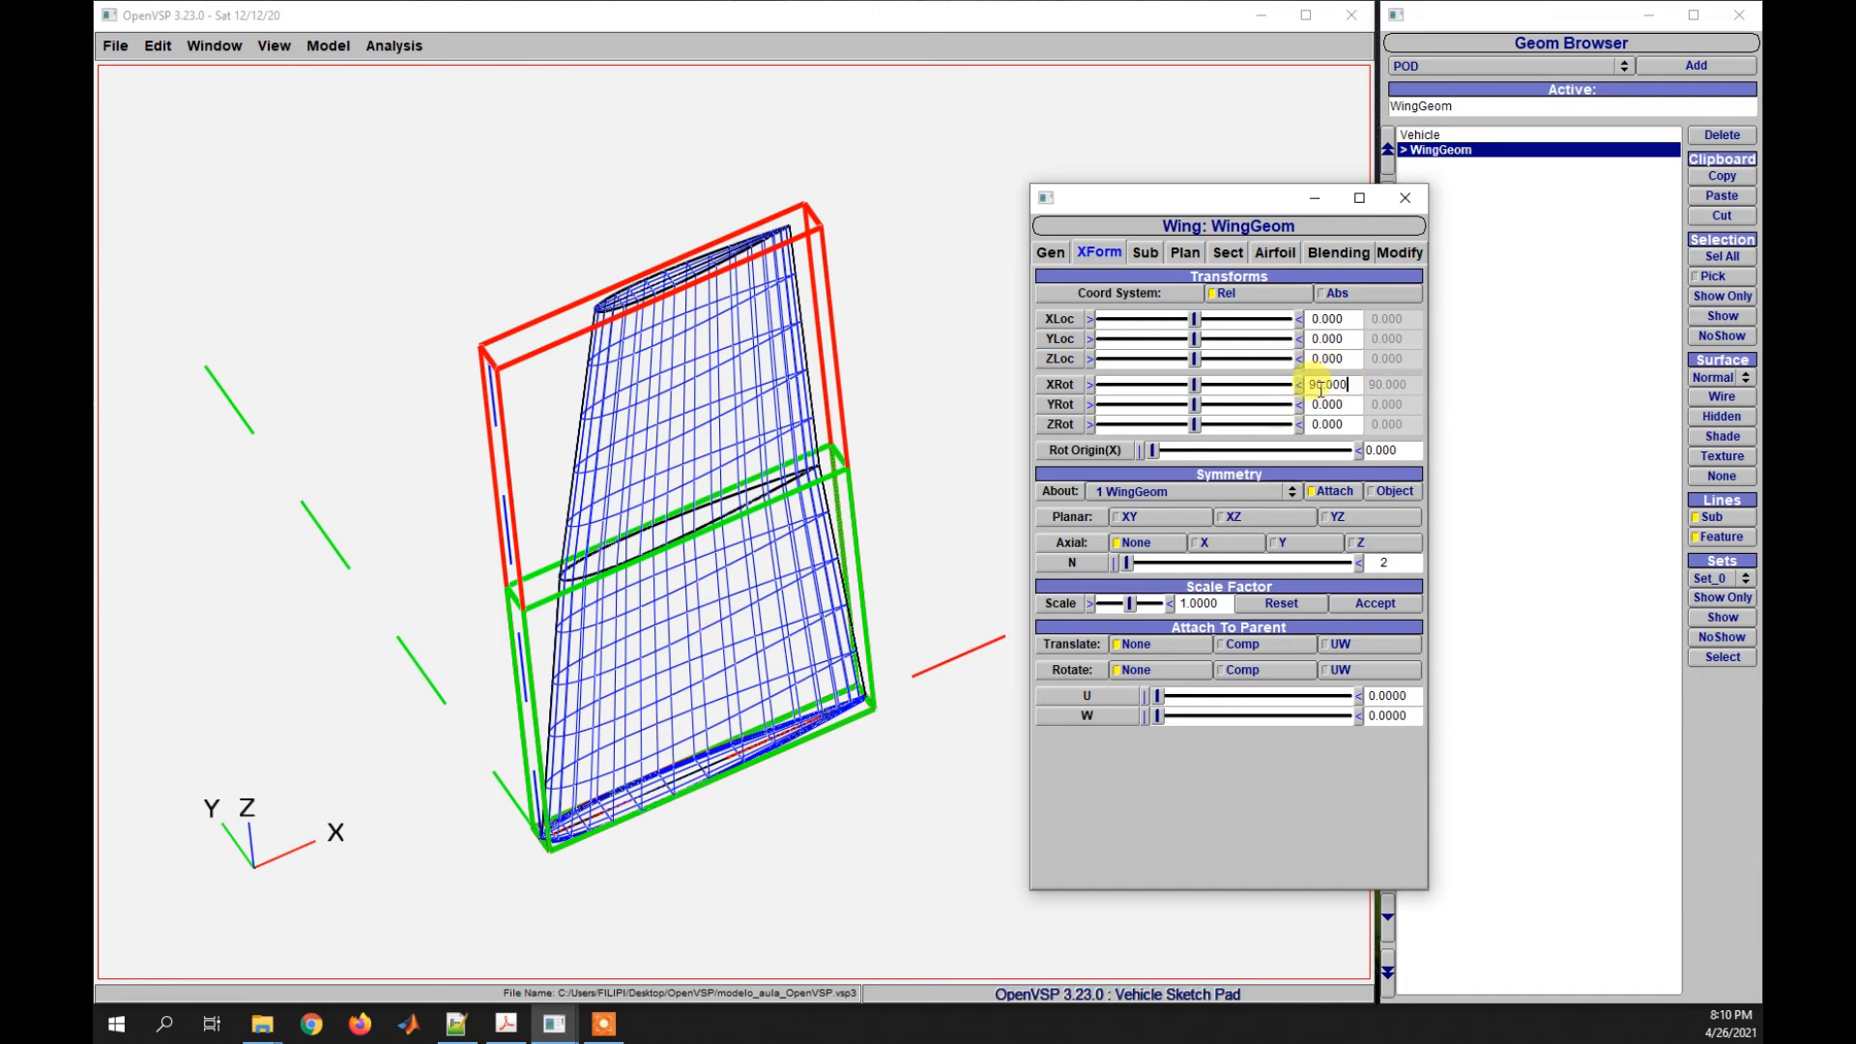
{"action": "type", "text": "0"}
{"action": "key", "text": "Return"}
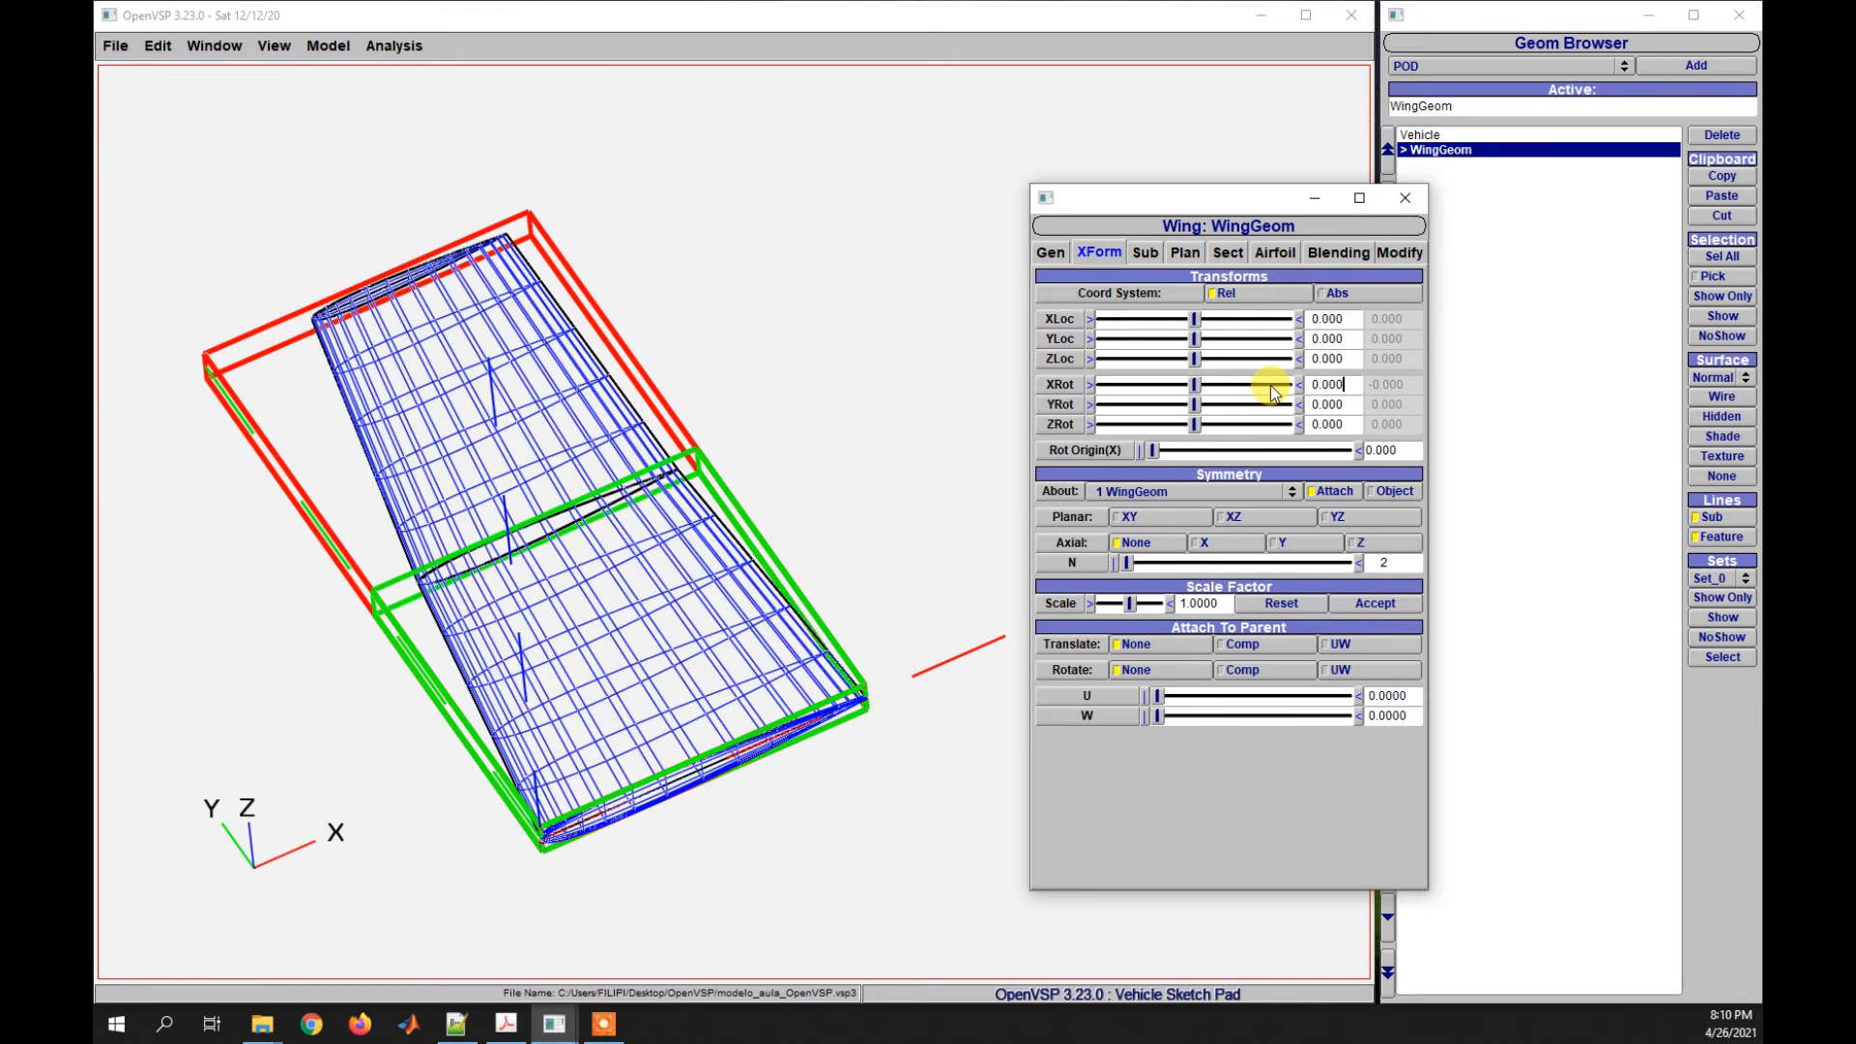
{"action": "scroll", "coordinate": [859, 474], "scroll_direction": "down", "scroll_amount": 2}
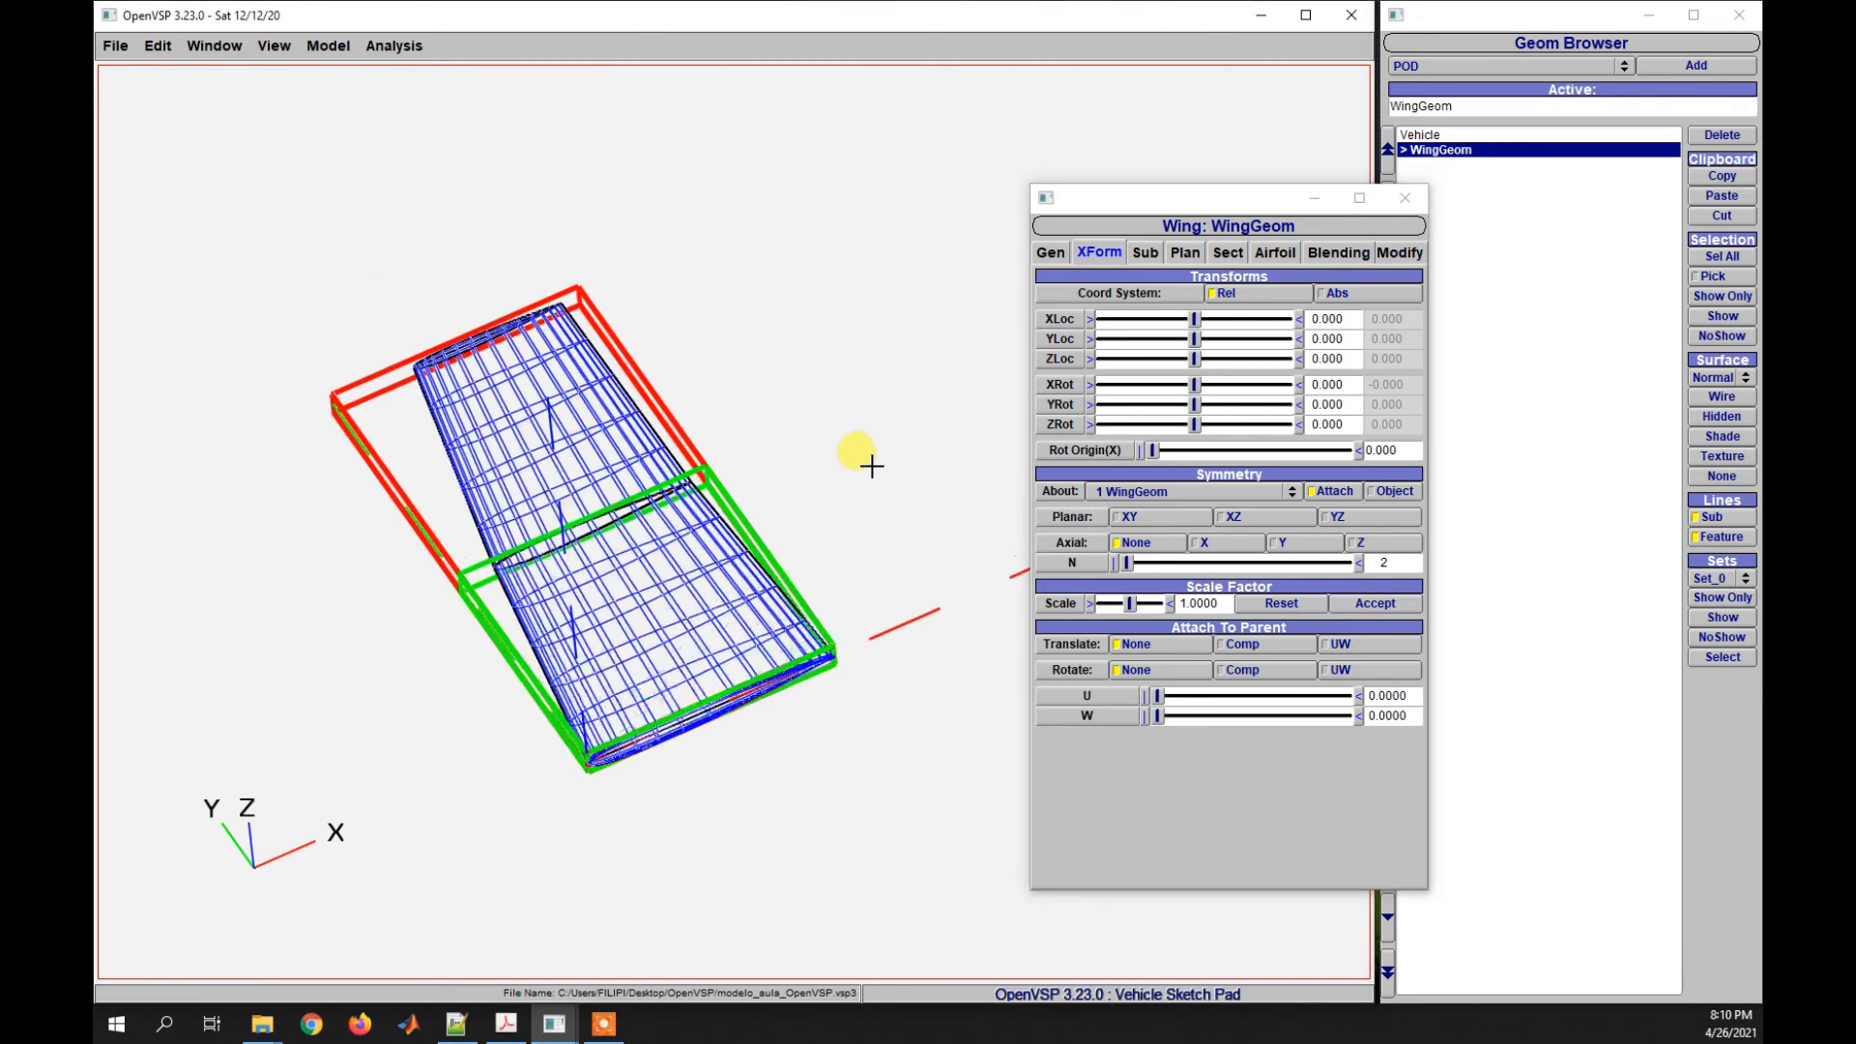
{"action": "left_click_drag", "start_coordinate": [870, 464], "coordinate": [829, 671]}
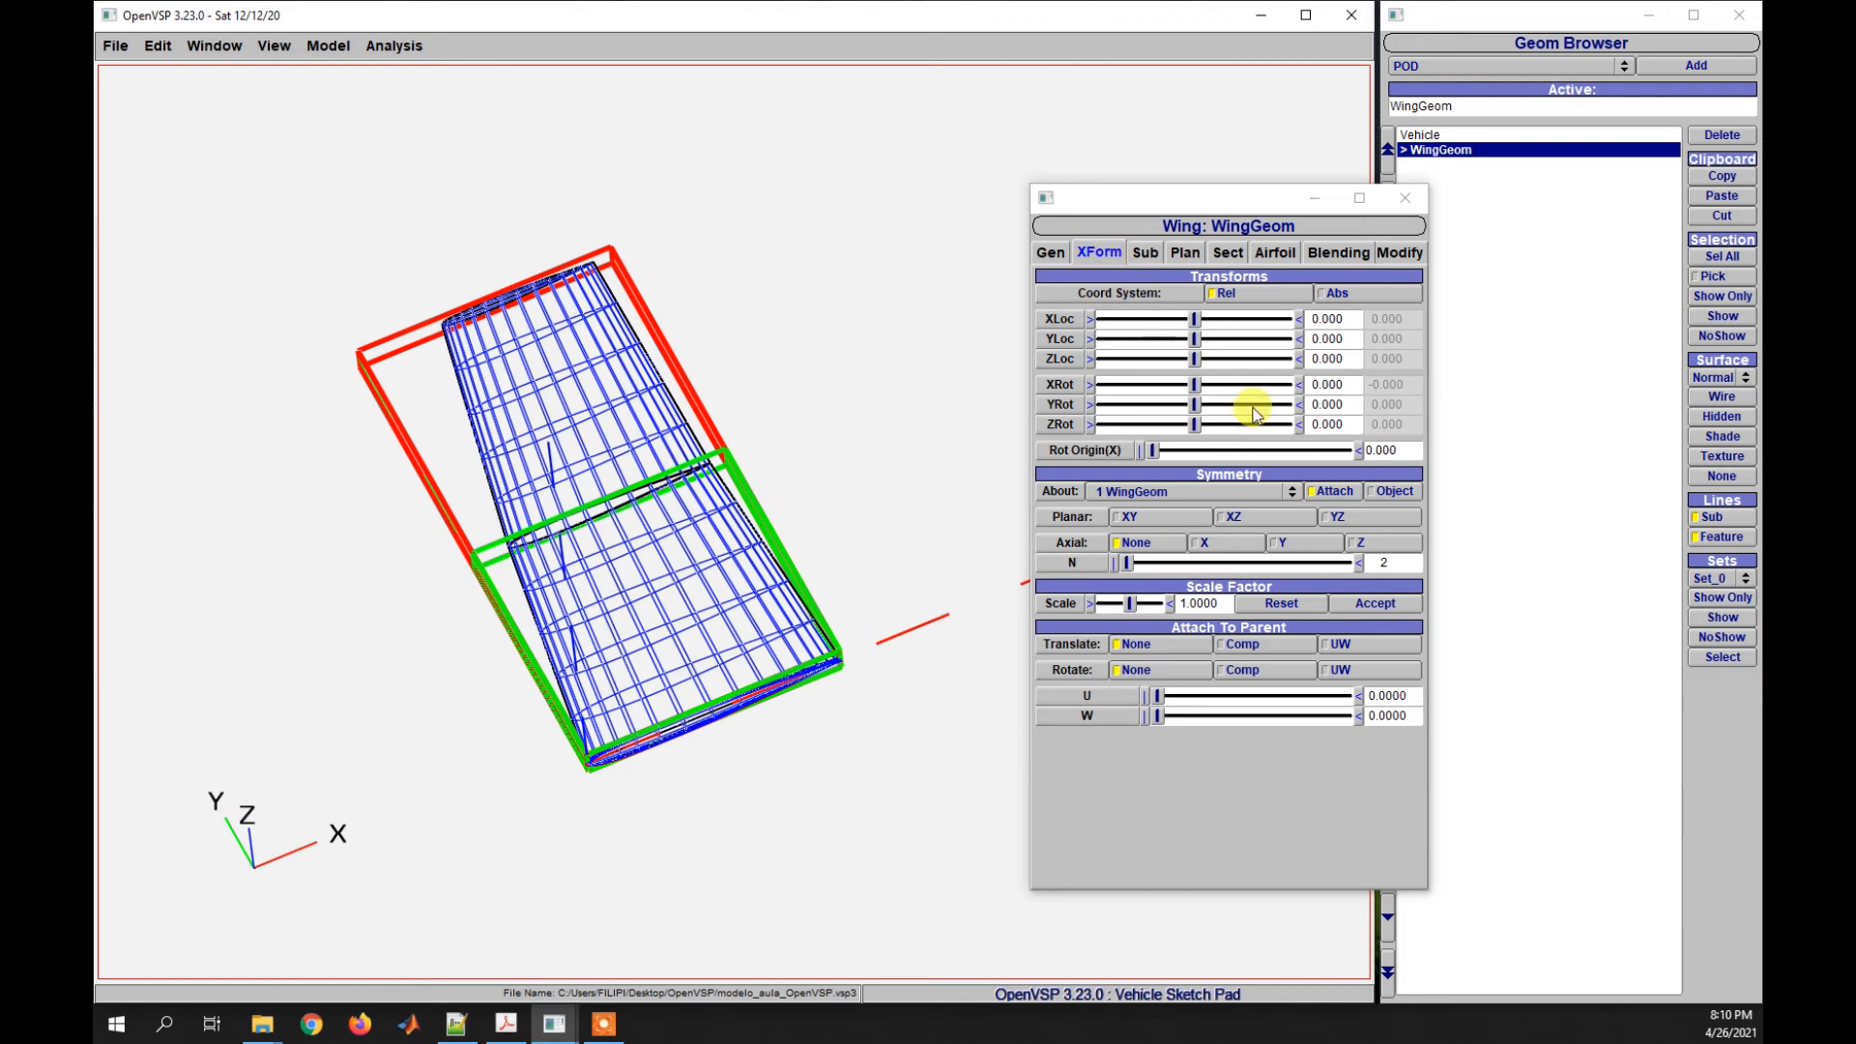
{"action": "left_click", "coordinate": [1351, 319]}
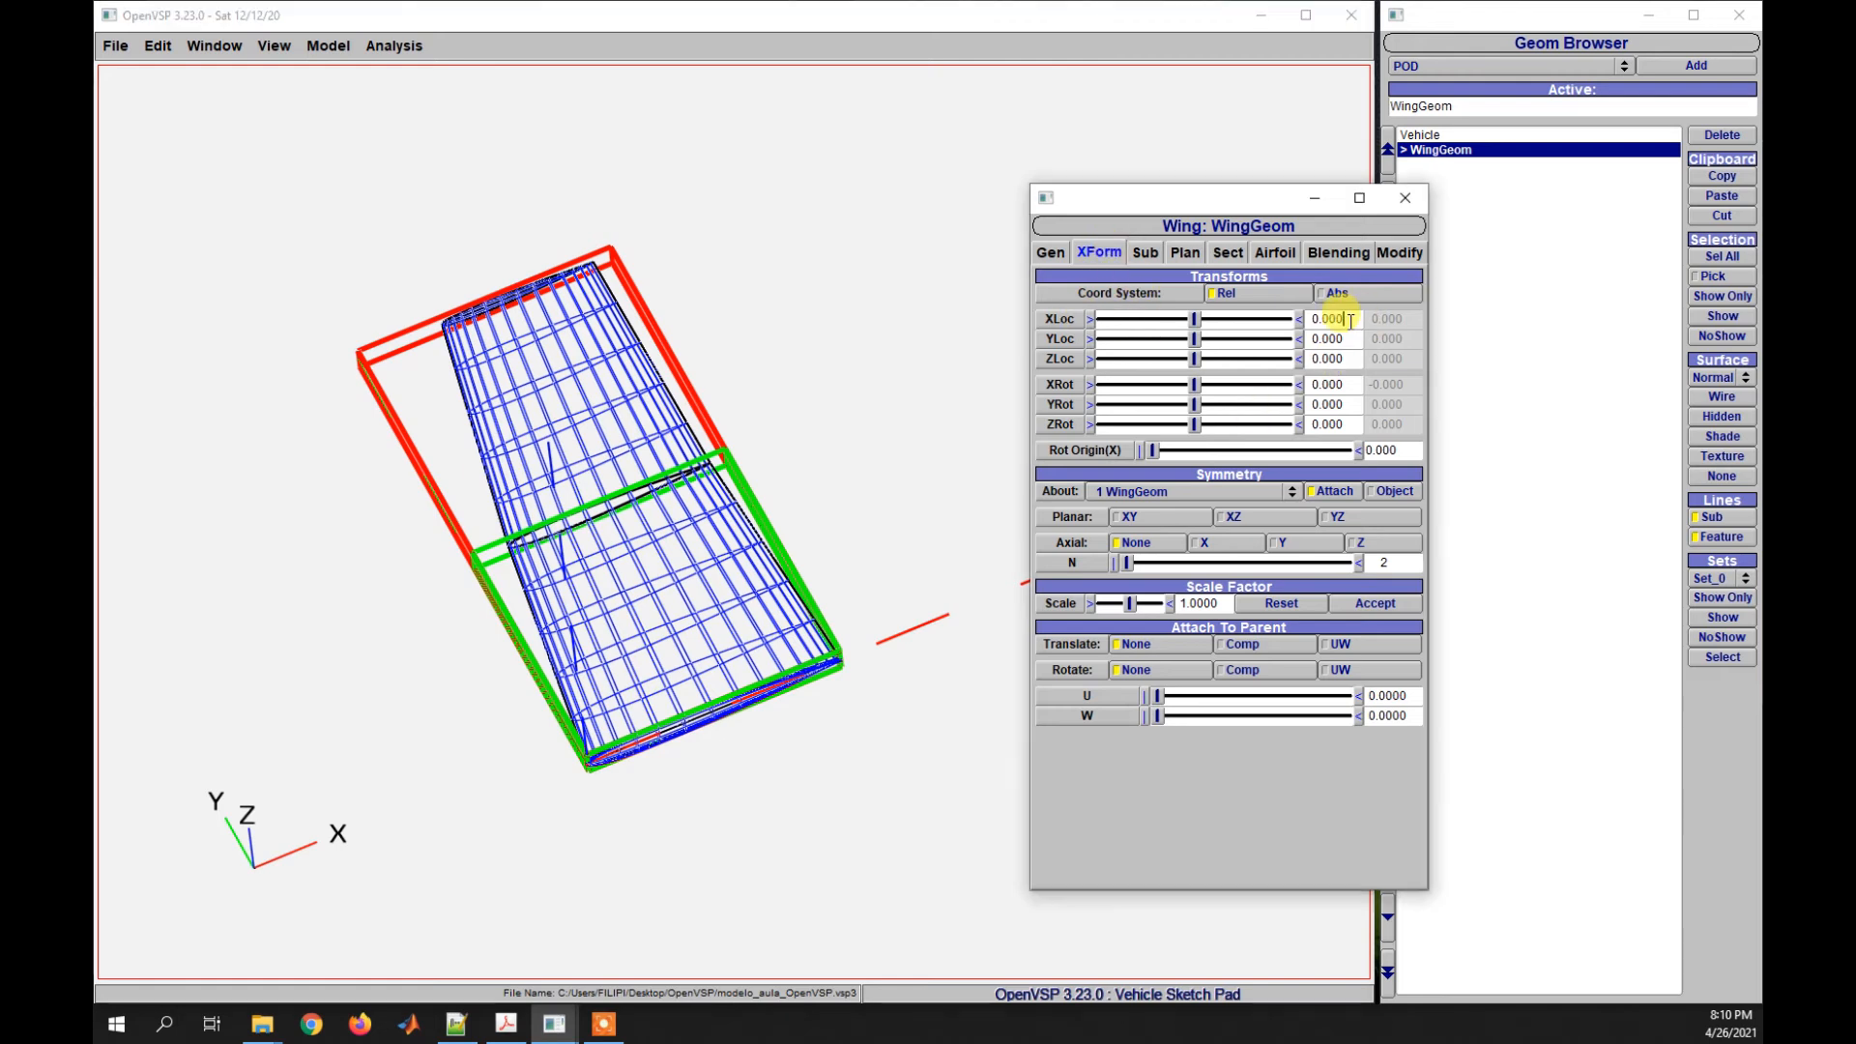
{"action": "left_click", "coordinate": [1343, 359]}
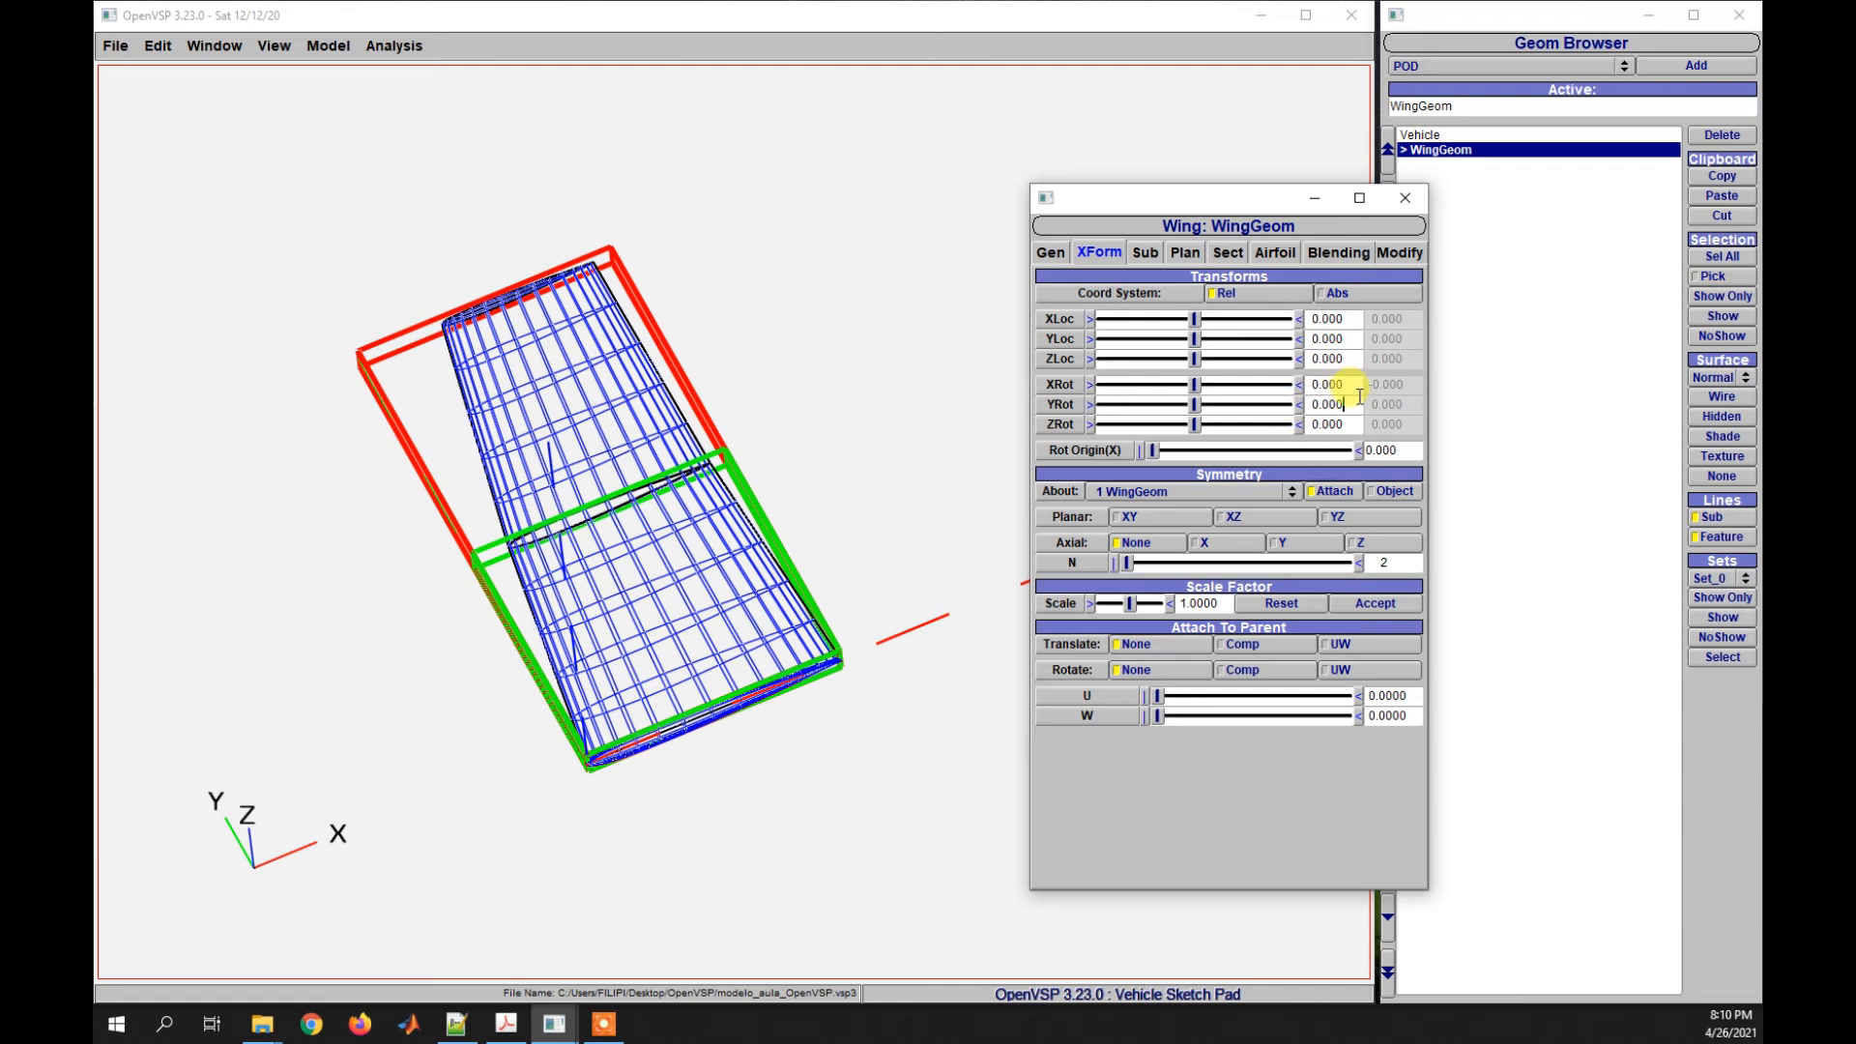
{"action": "left_click", "coordinate": [1133, 496]}
{"action": "left_click", "coordinate": [1075, 501]}
- Try XY, XZ and YZ planar symmetry together on the wing, and turn all three off
{"action": "left_click", "coordinate": [1131, 520]}
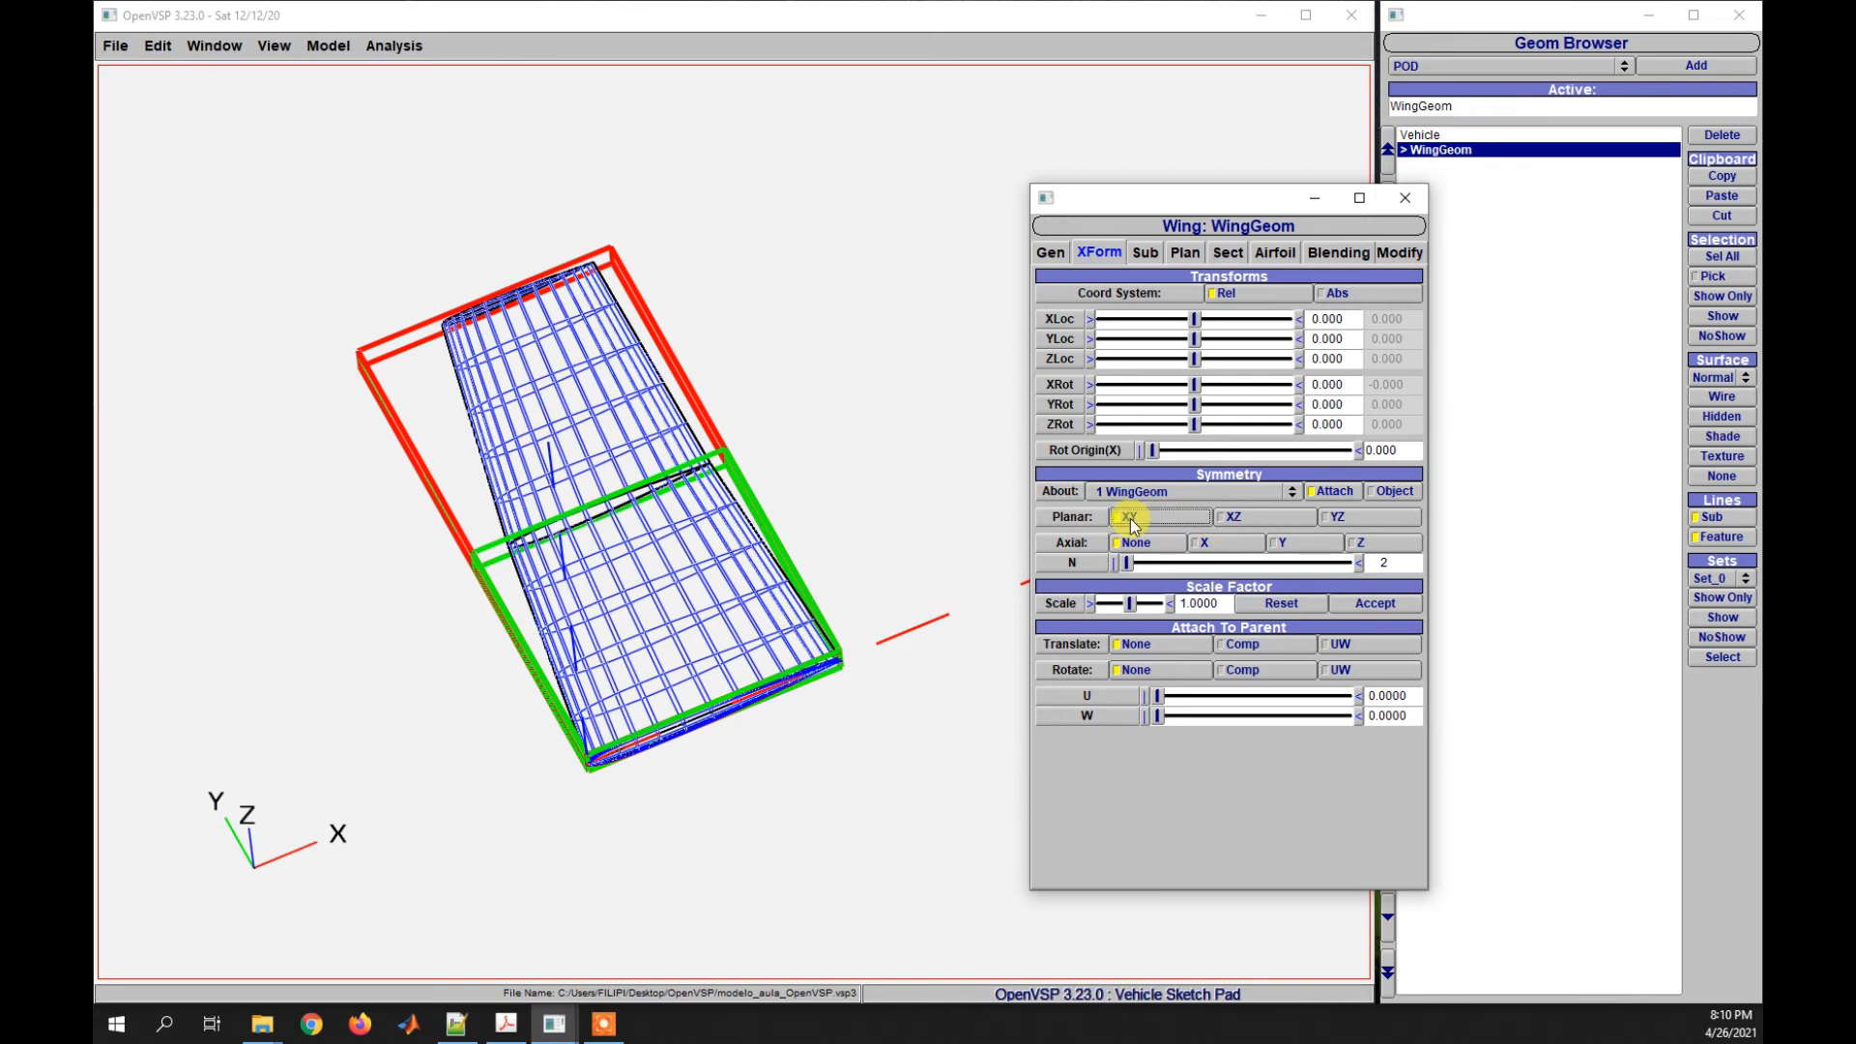
{"action": "left_click", "coordinate": [1257, 519]}
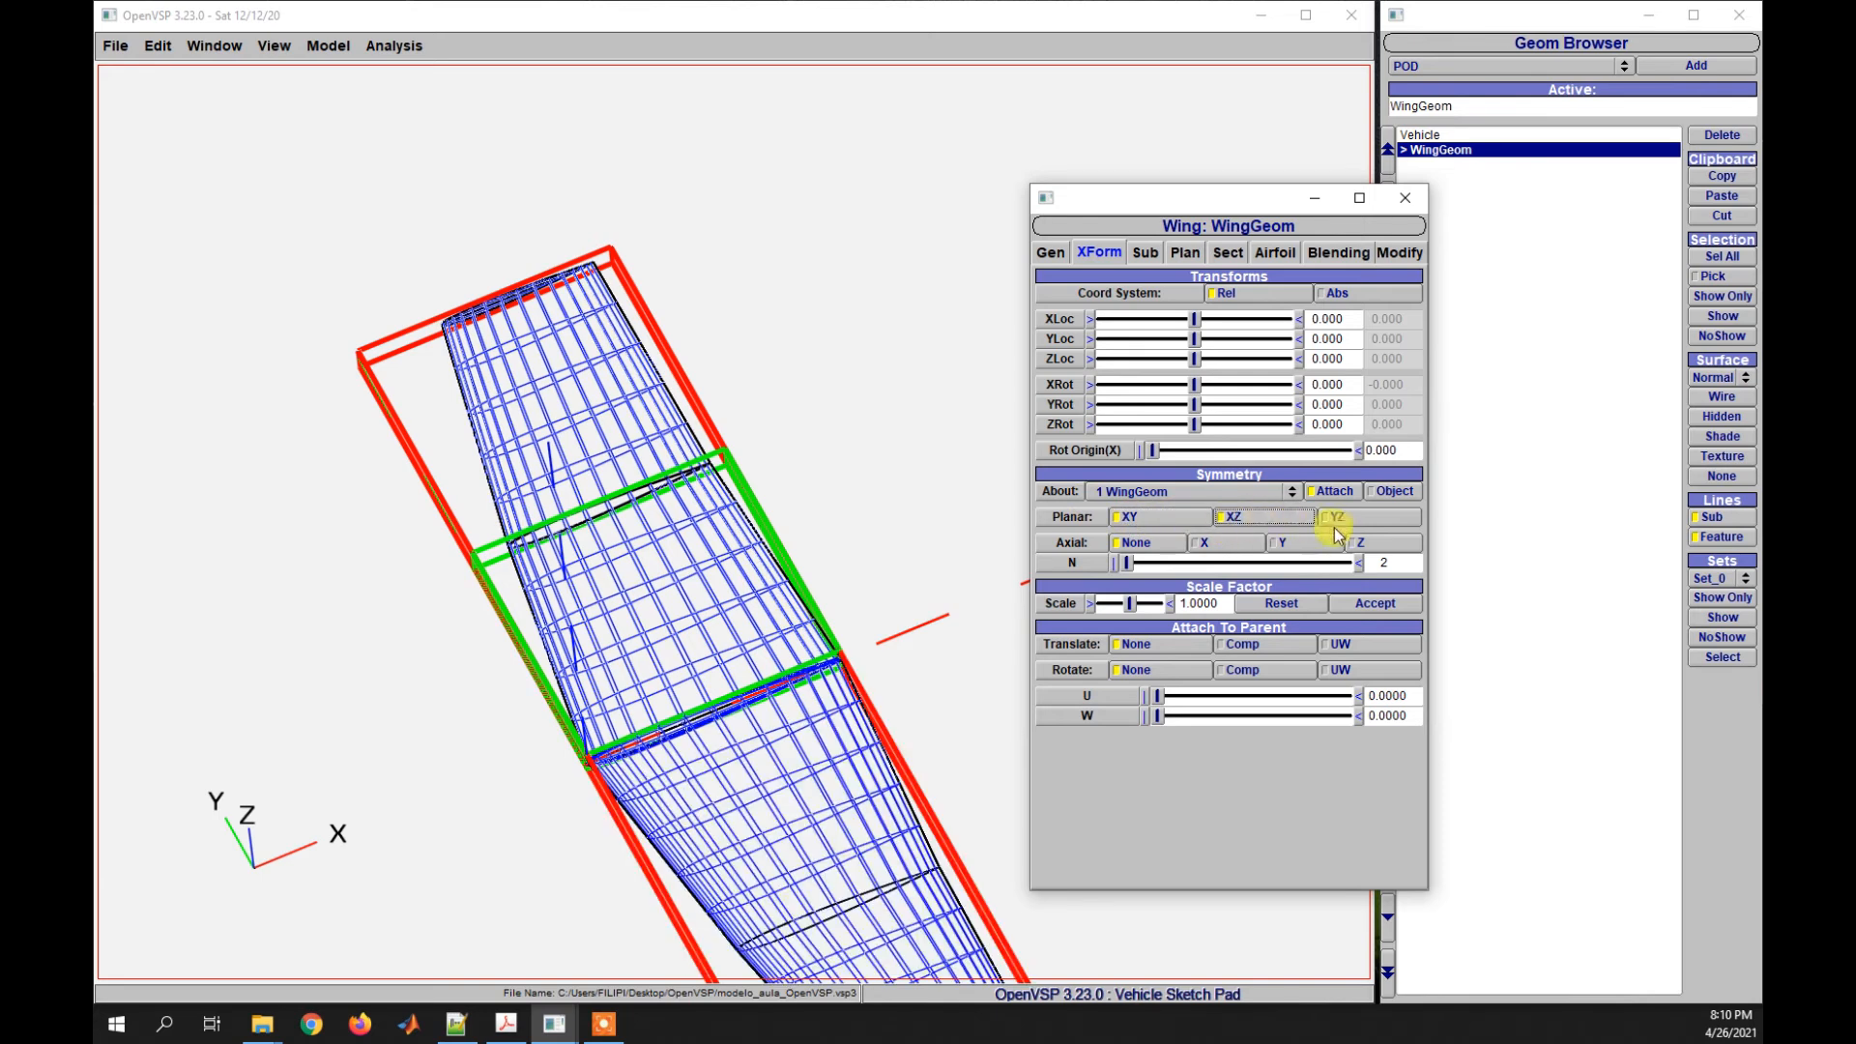
{"action": "left_click", "coordinate": [1334, 522]}
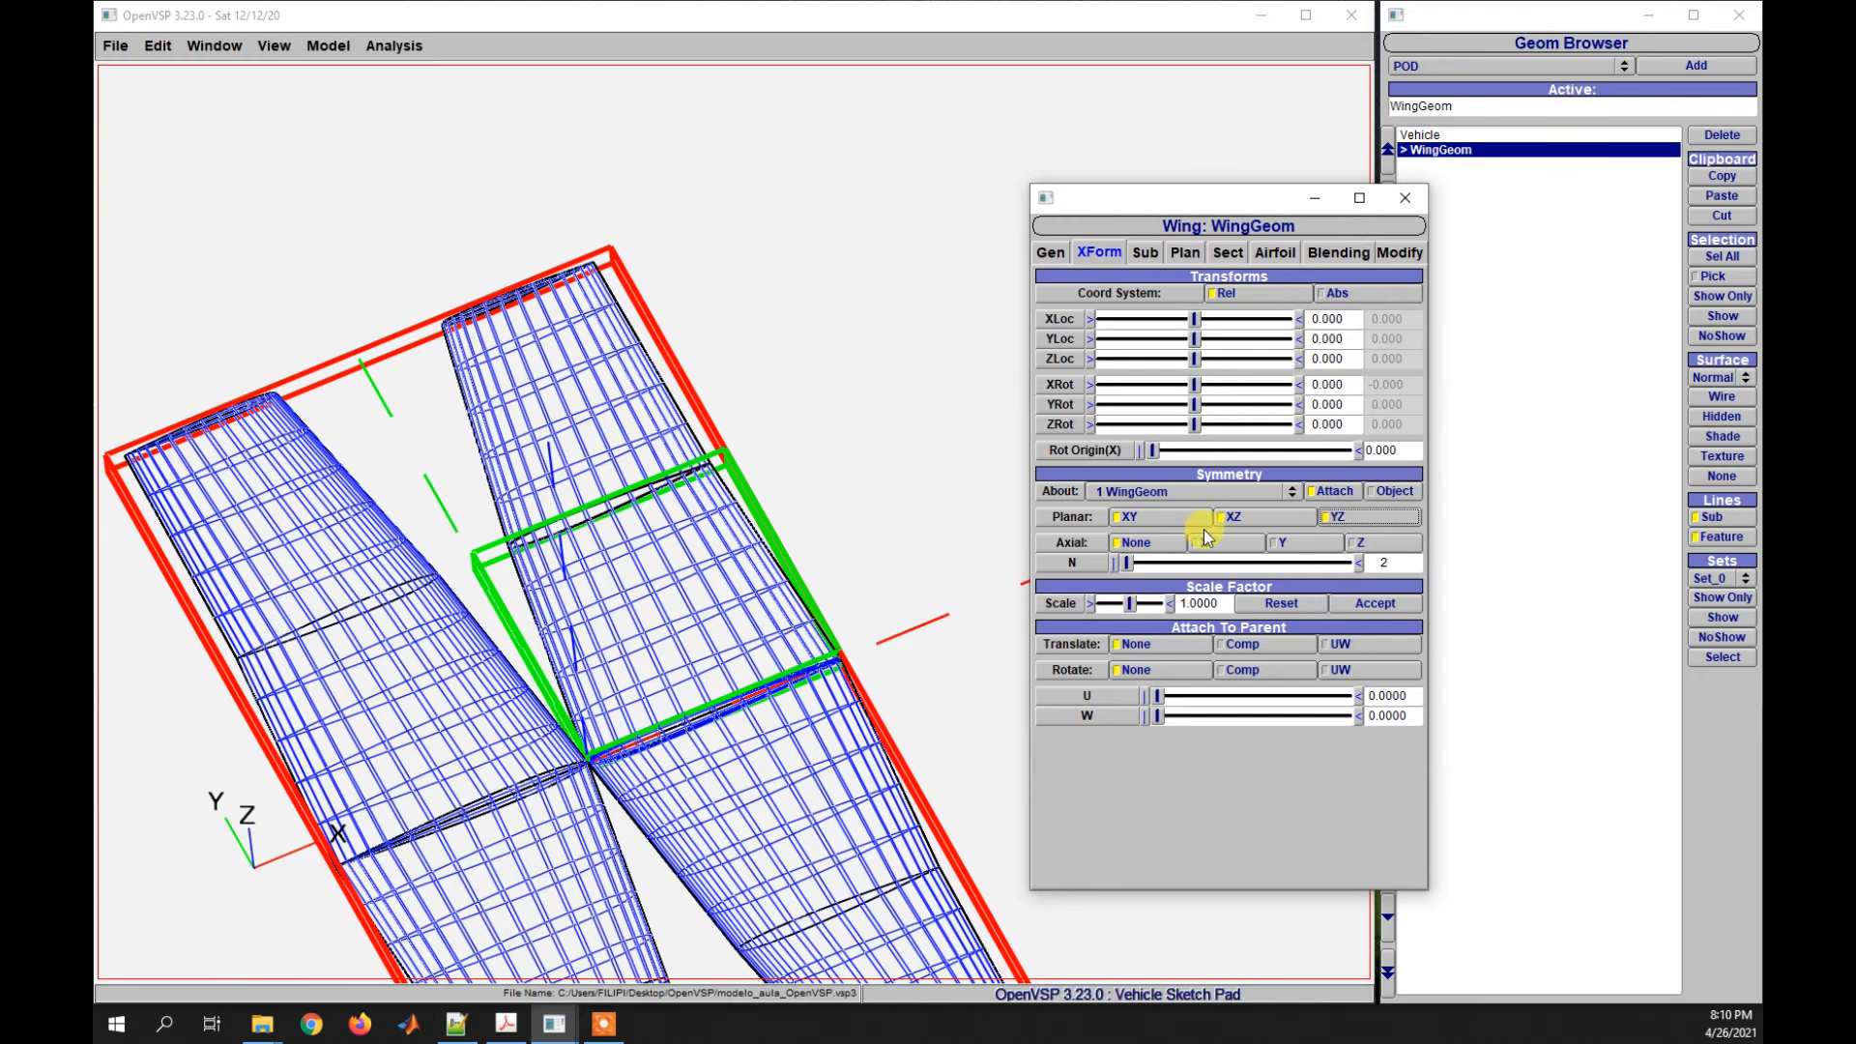
{"action": "left_click", "coordinate": [1238, 520]}
{"action": "left_click", "coordinate": [1164, 522]}
{"action": "left_click", "coordinate": [1334, 520]}
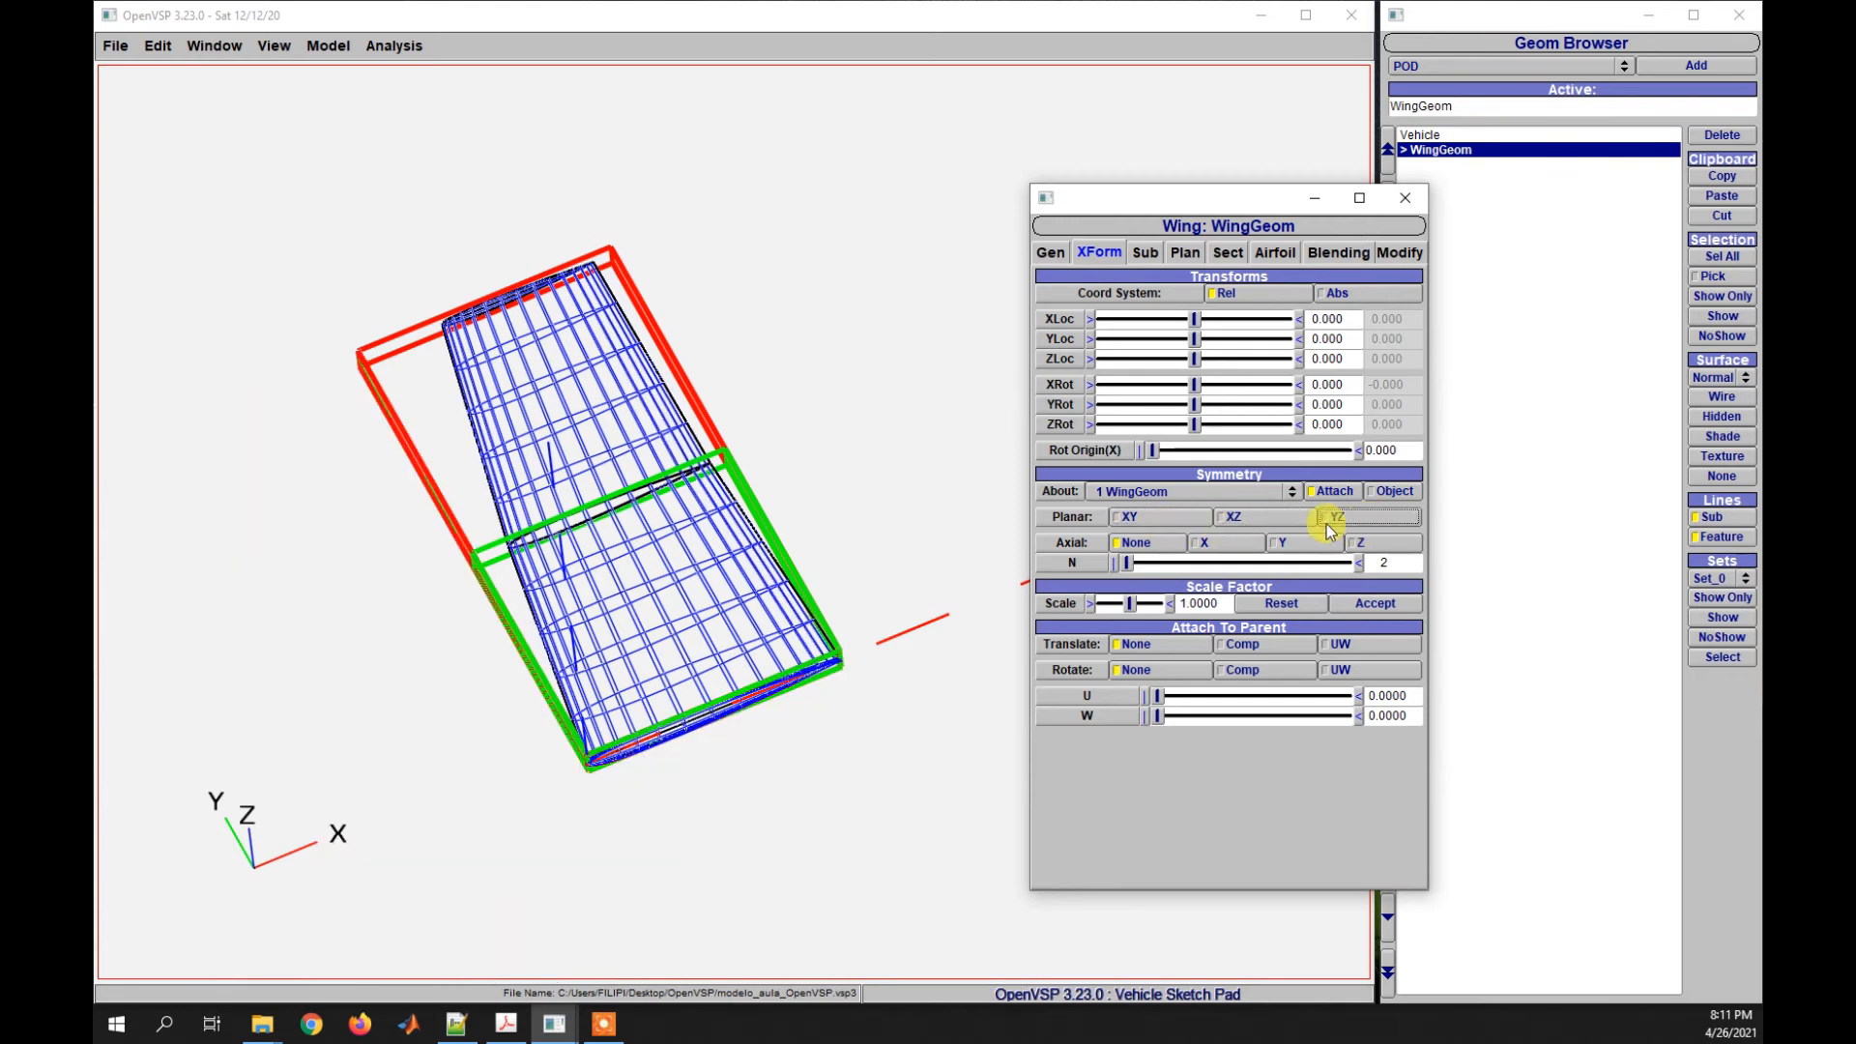
- Mirror the wing with XZ planar symmetry only and bring both halves into view
{"action": "left_click", "coordinate": [1234, 522]}
{"action": "left_click", "coordinate": [921, 564]}
{"action": "scroll", "coordinate": [920, 563], "scroll_direction": "down", "scroll_amount": 2}
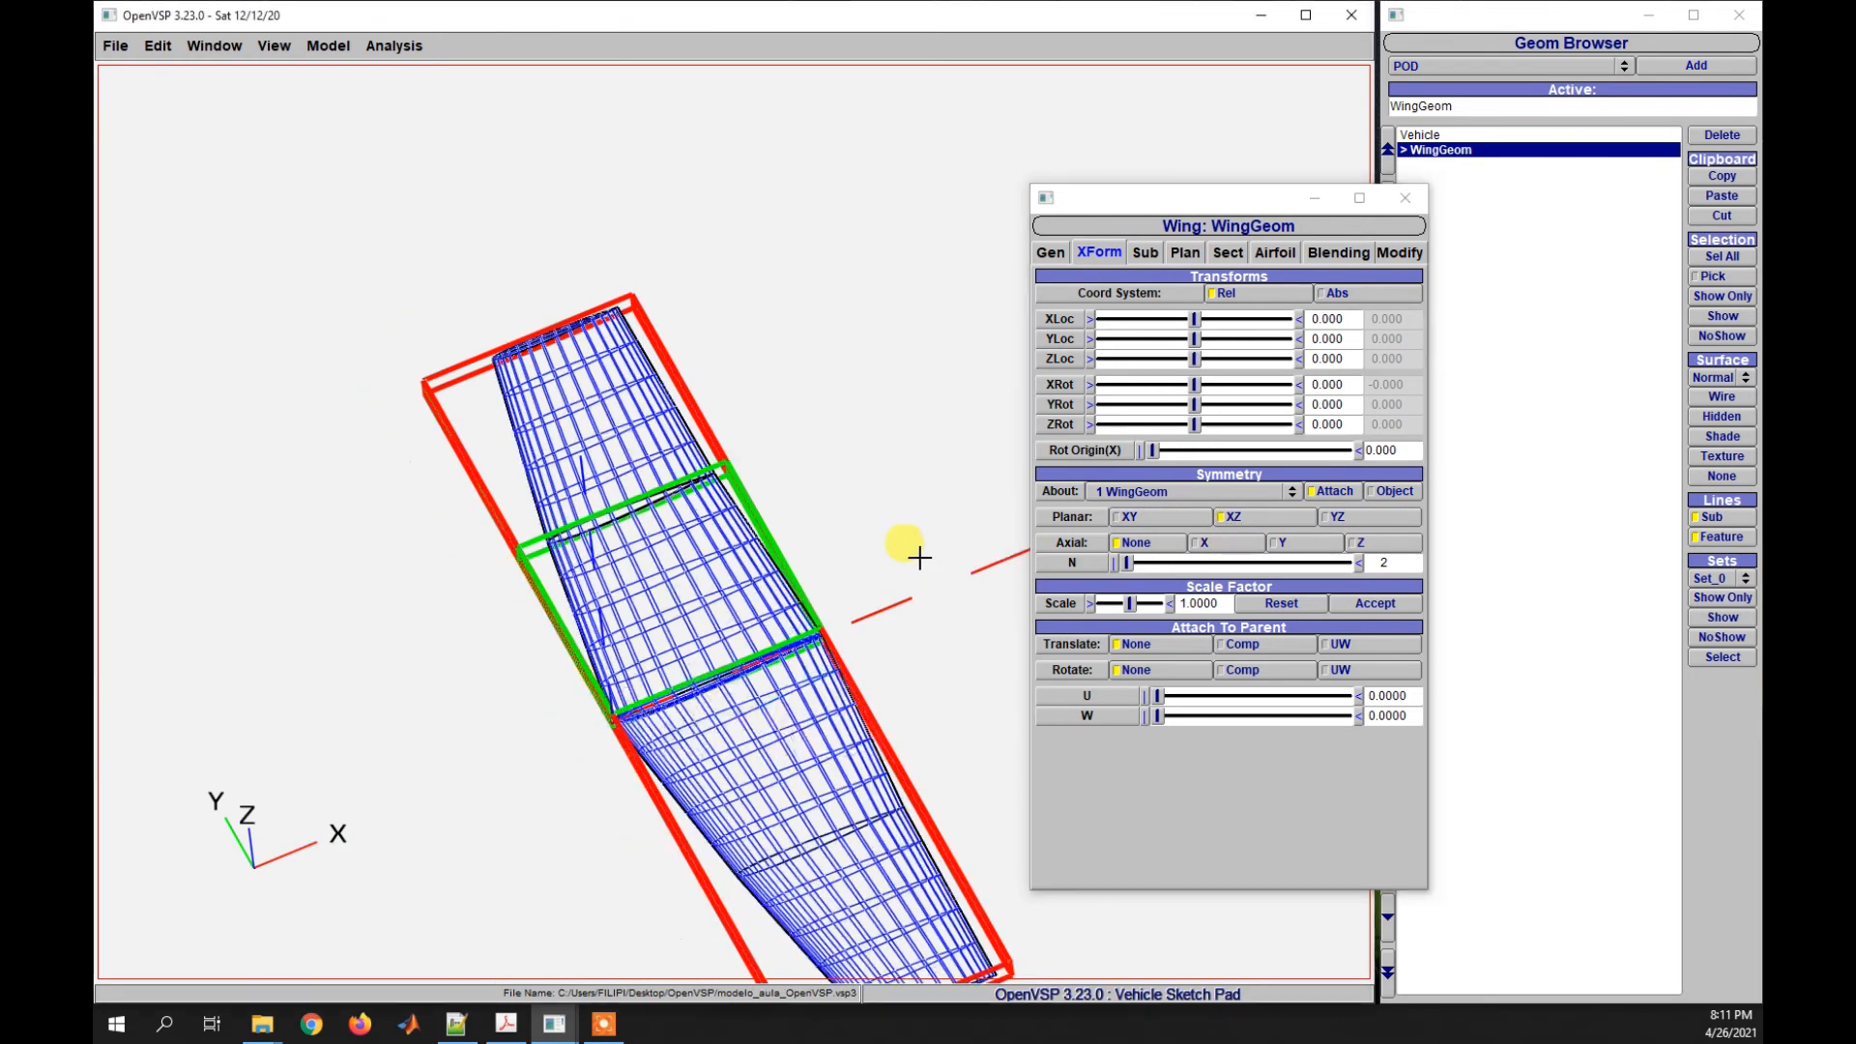
{"action": "right_click_drag", "start_coordinate": [917, 560], "coordinate": [842, 477]}
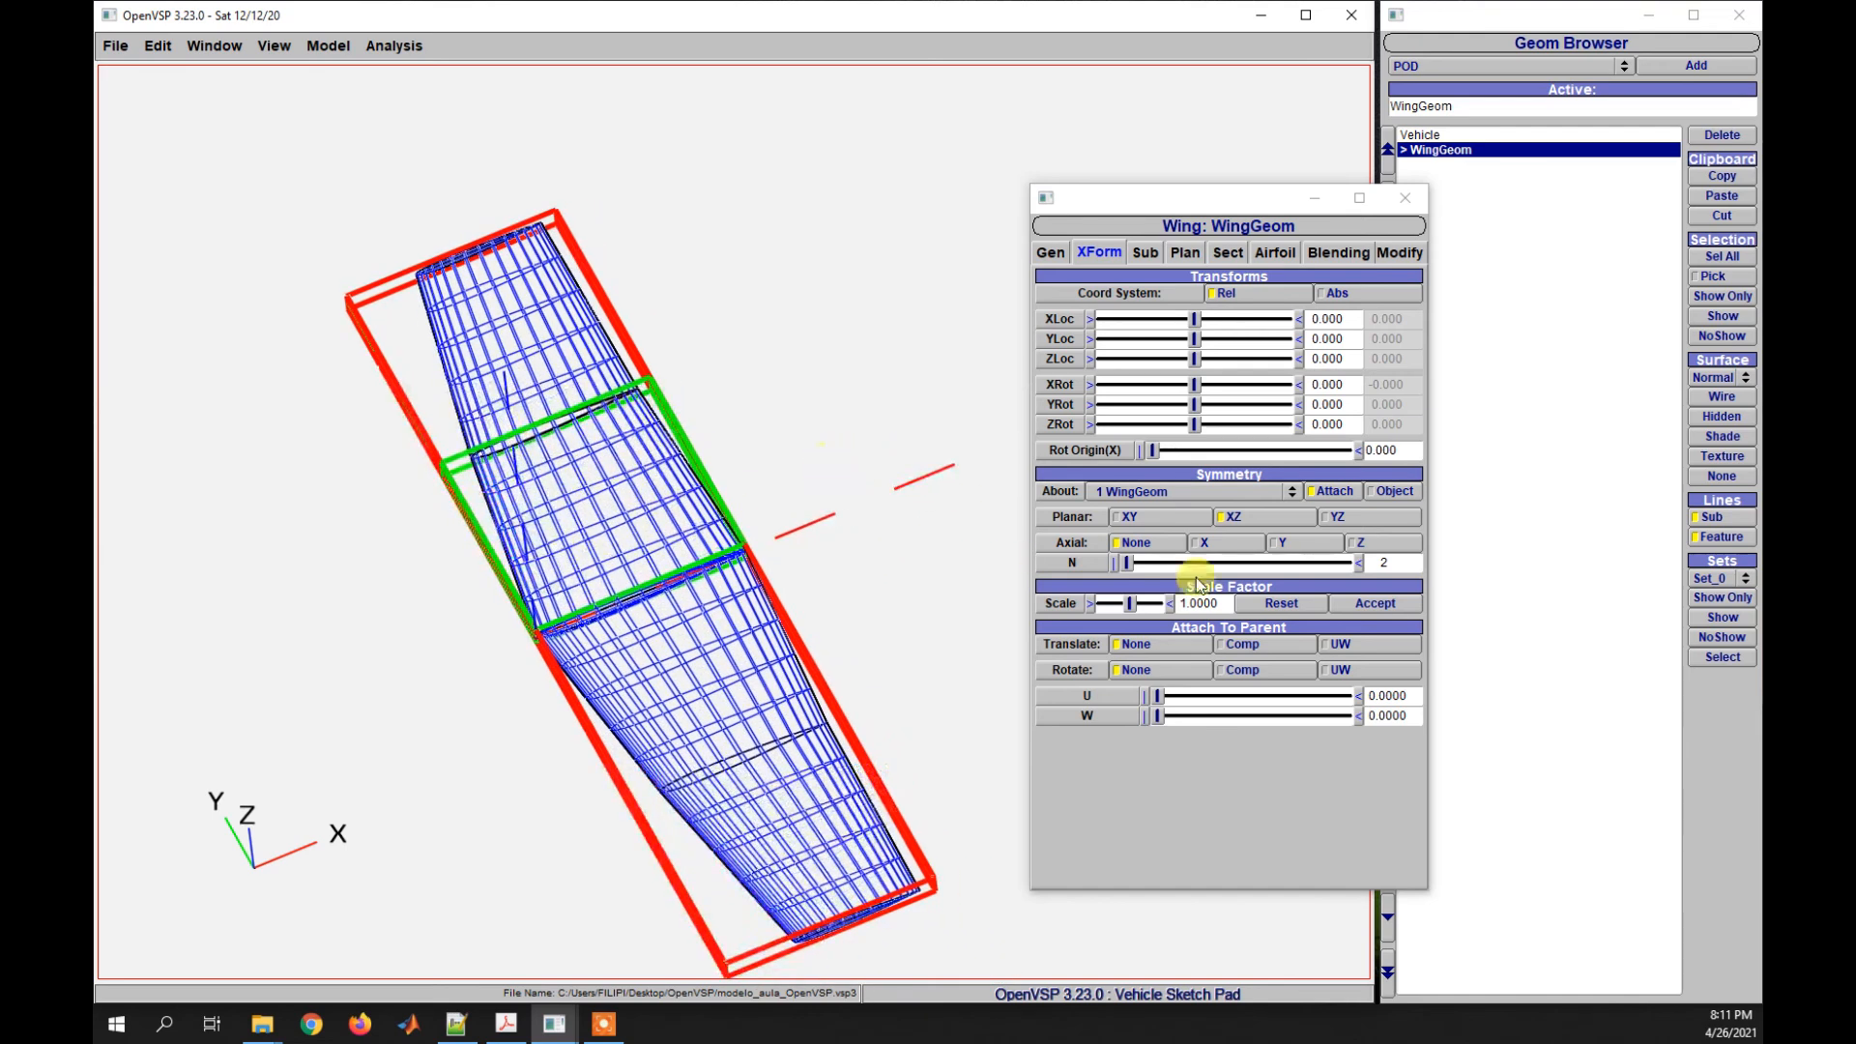
- Check the symmetry reference choices and try shifting the wing to about -0.217 along X
{"action": "left_click", "coordinate": [1236, 519]}
{"action": "left_click", "coordinate": [1152, 493]}
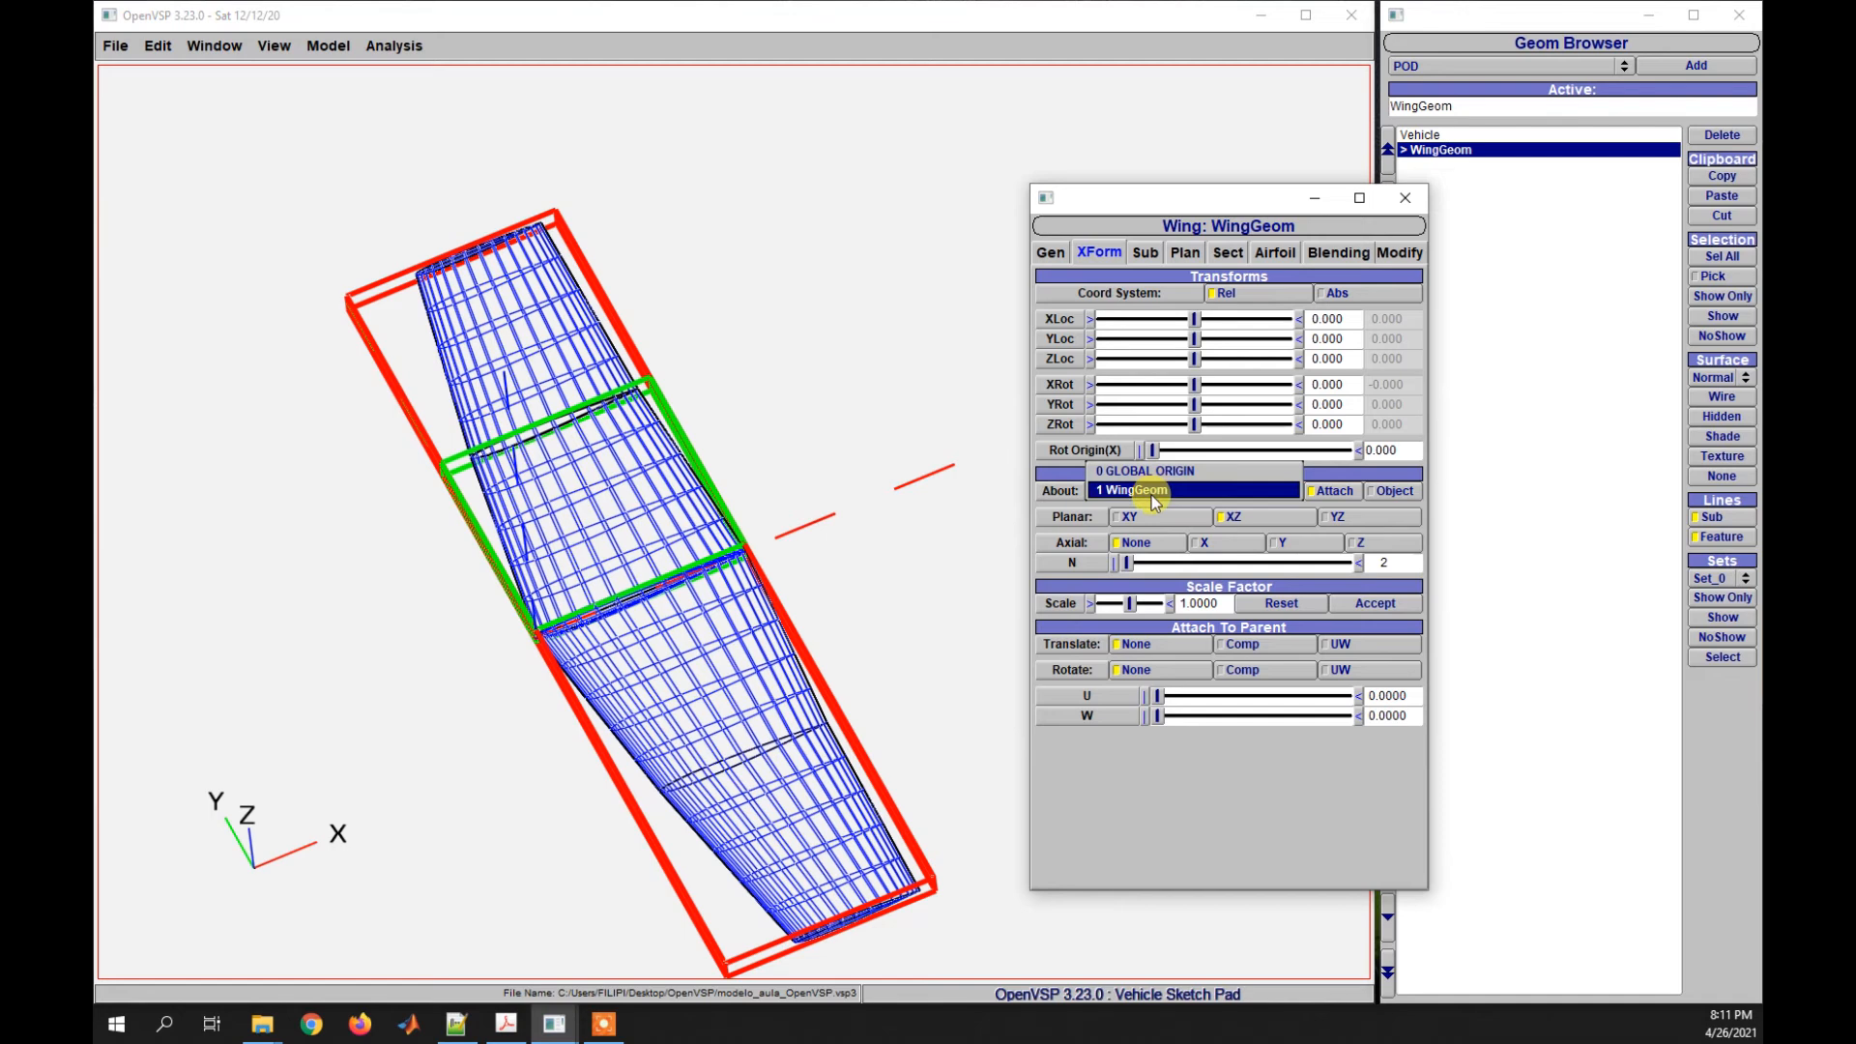
{"action": "left_click", "coordinate": [1057, 468]}
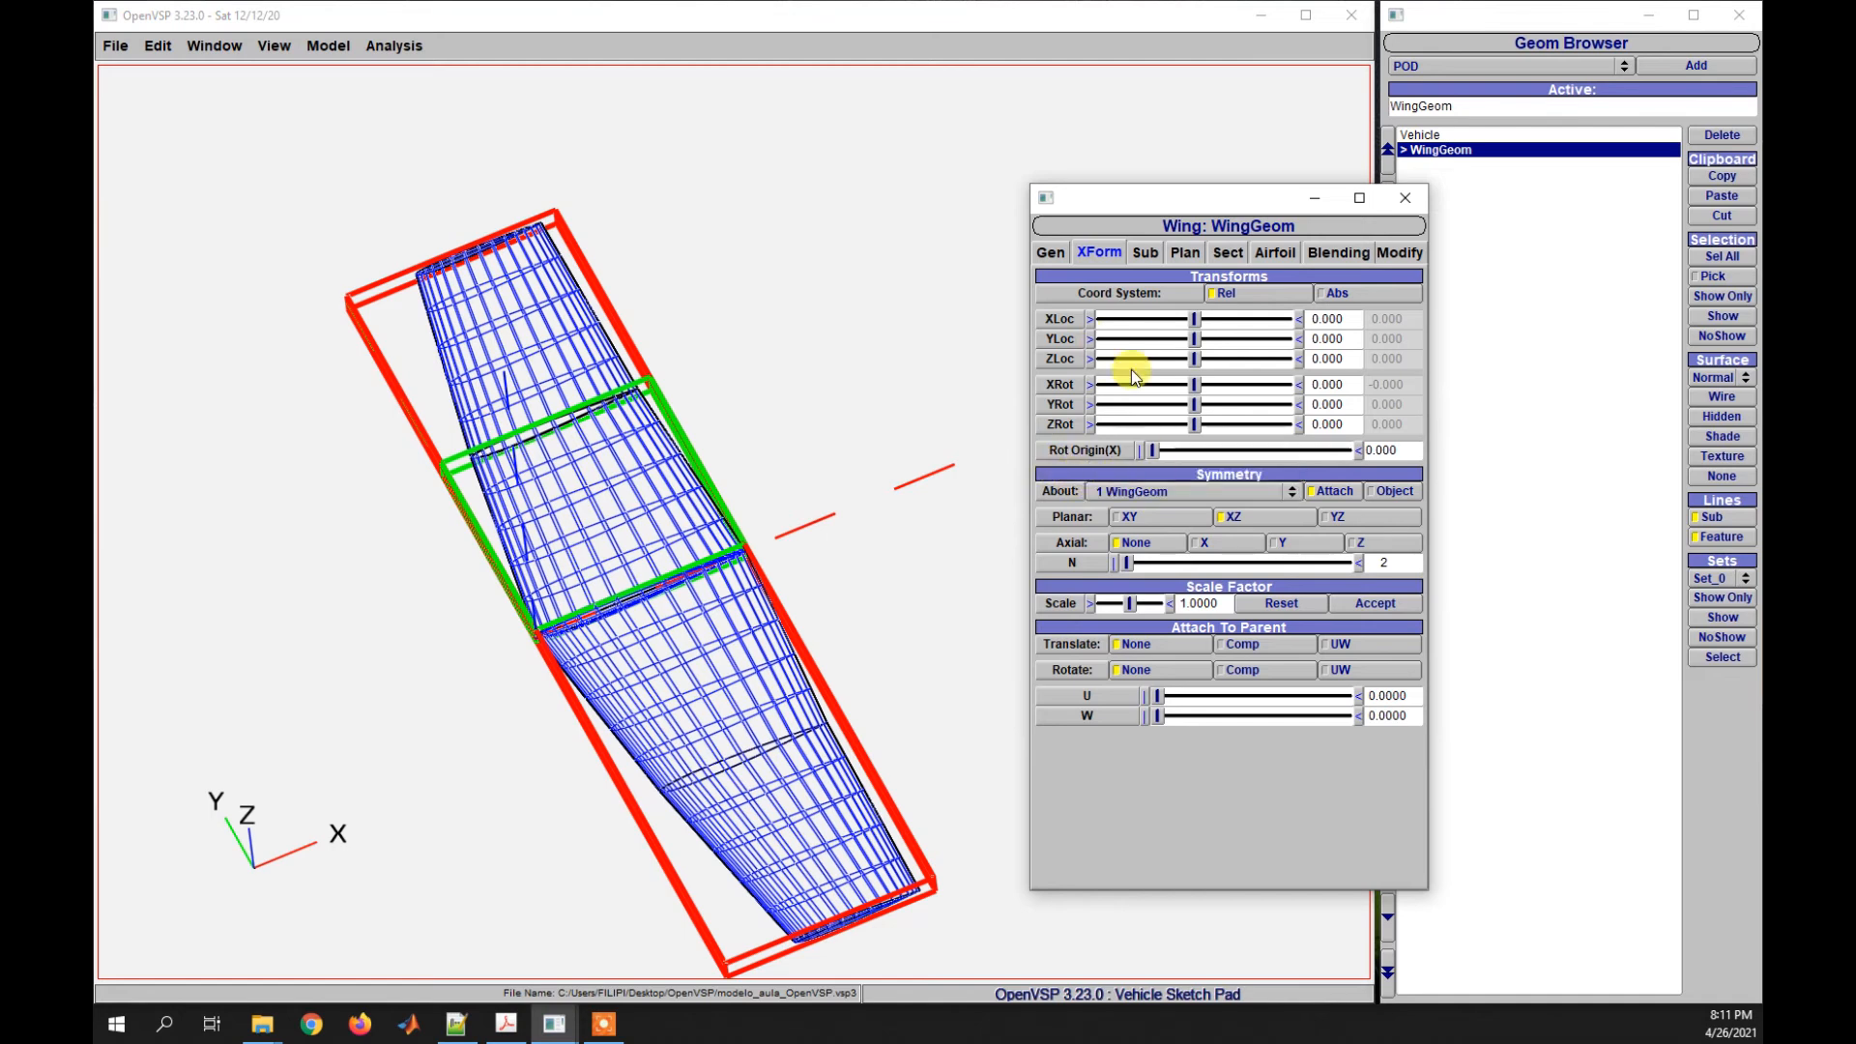
{"action": "mouse_move", "coordinate": [1204, 316]}
{"action": "left_mouse_down"}
{"action": "mouse_move", "coordinate": [1244, 317]}
{"action": "mouse_move", "coordinate": [1197, 328]}
{"action": "left_mouse_up"}
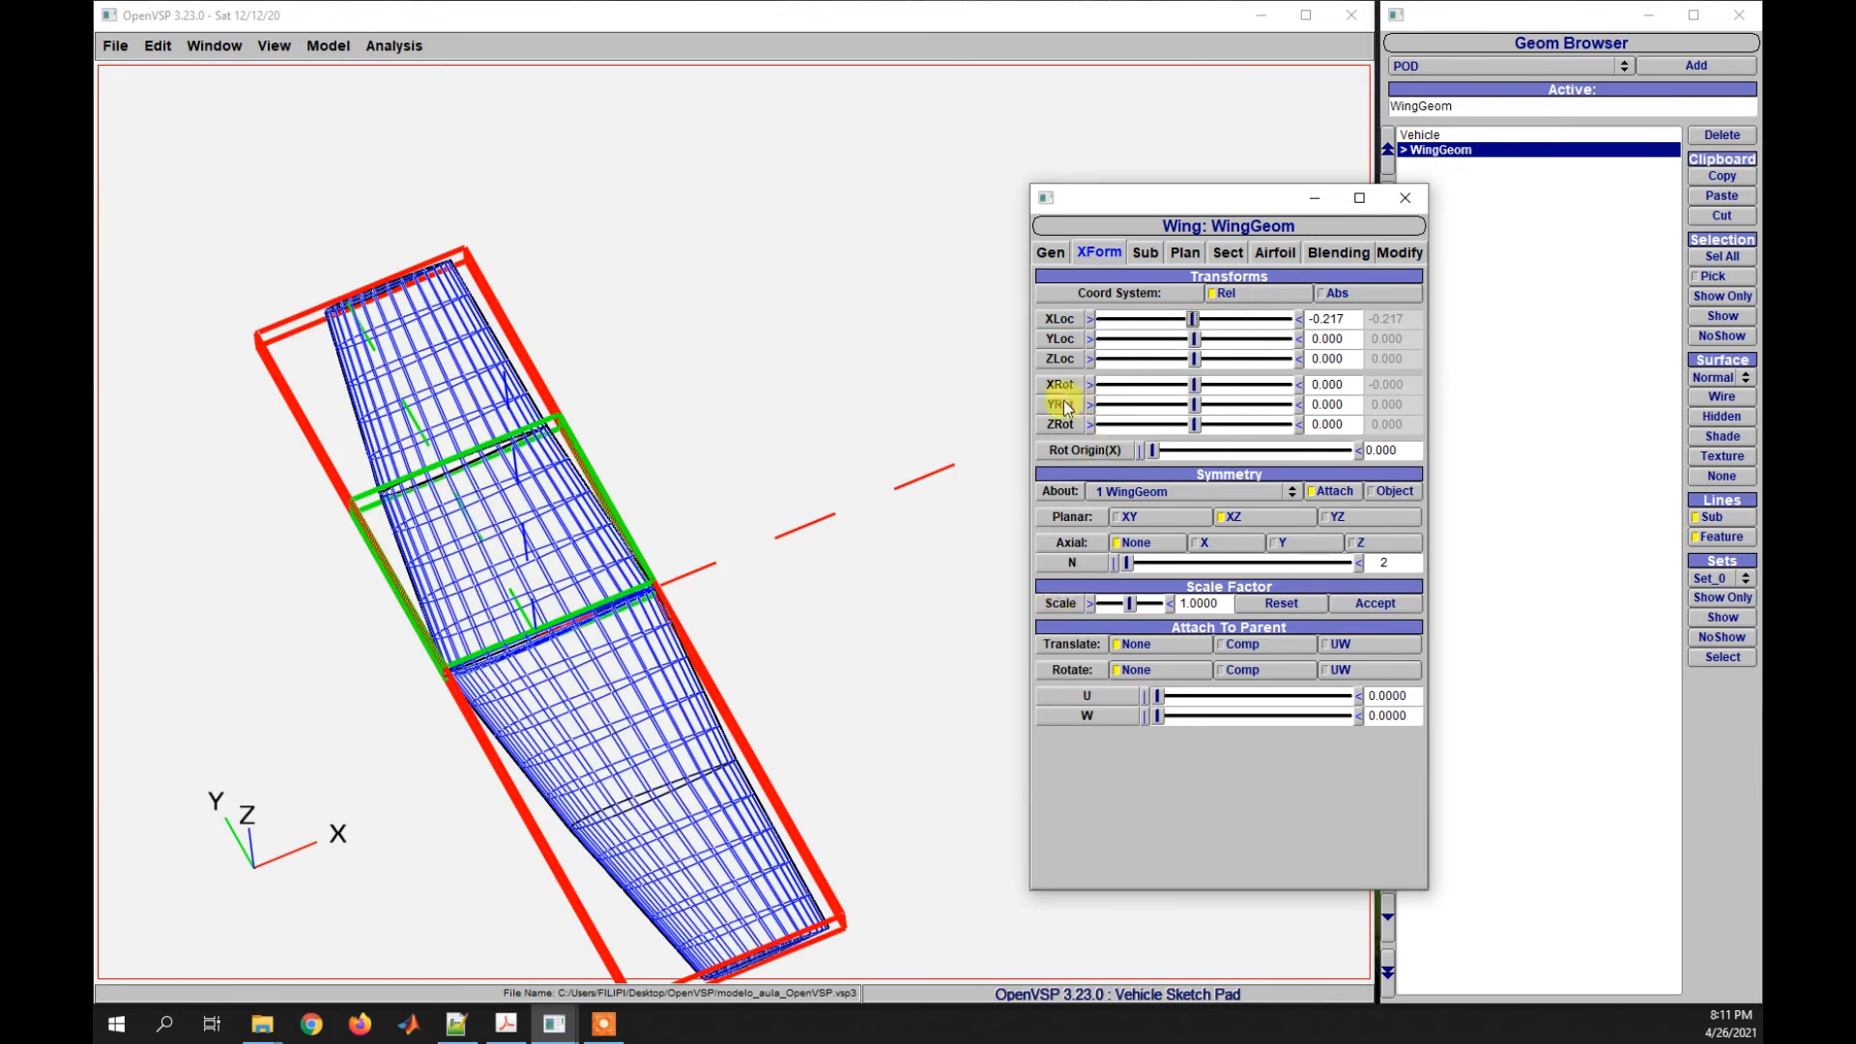
{"action": "left_click_drag", "start_coordinate": [738, 593], "coordinate": [432, 599]}
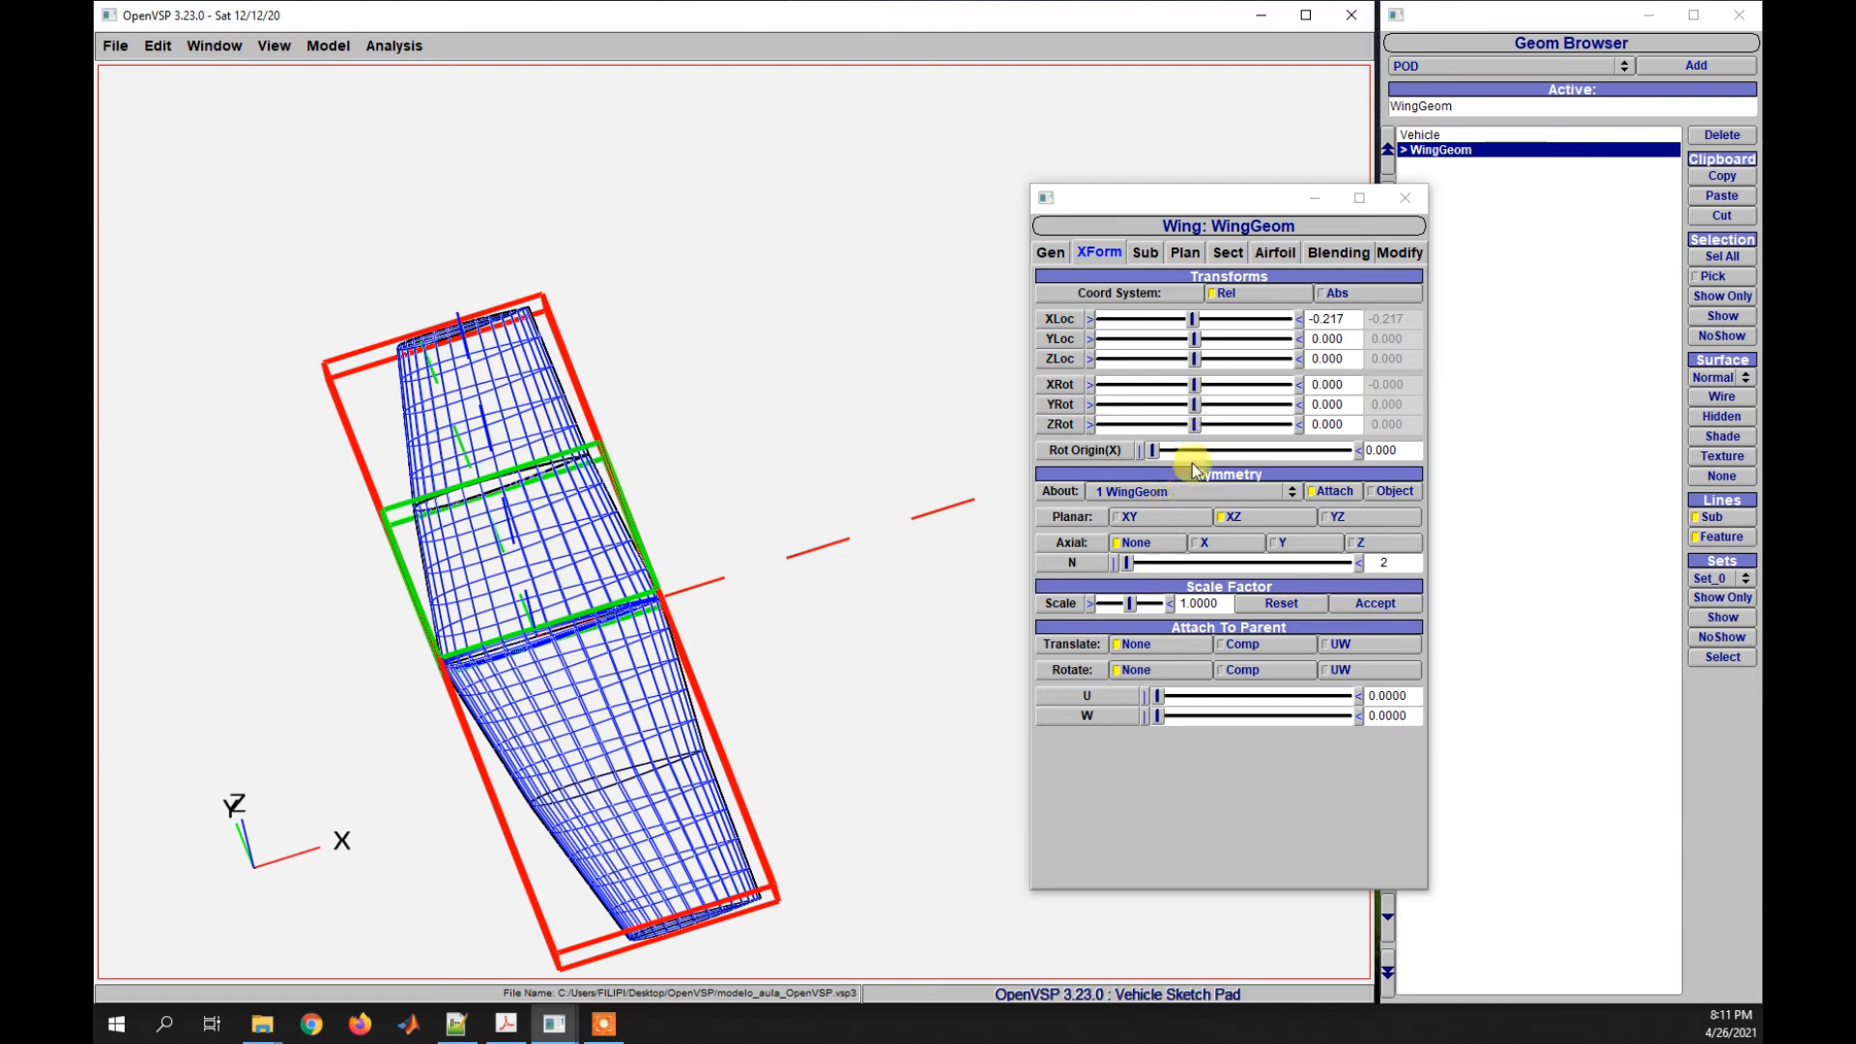
- Examine the global origin and wing choices for the symmetry reference while viewing the shifted, mirrored wing from several angles
{"action": "left_click", "coordinate": [1160, 470]}
{"action": "left_click", "coordinate": [1156, 492]}
{"action": "left_click", "coordinate": [1135, 511]}
{"action": "left_click", "coordinate": [1158, 497]}
{"action": "left_click", "coordinate": [1153, 492]}
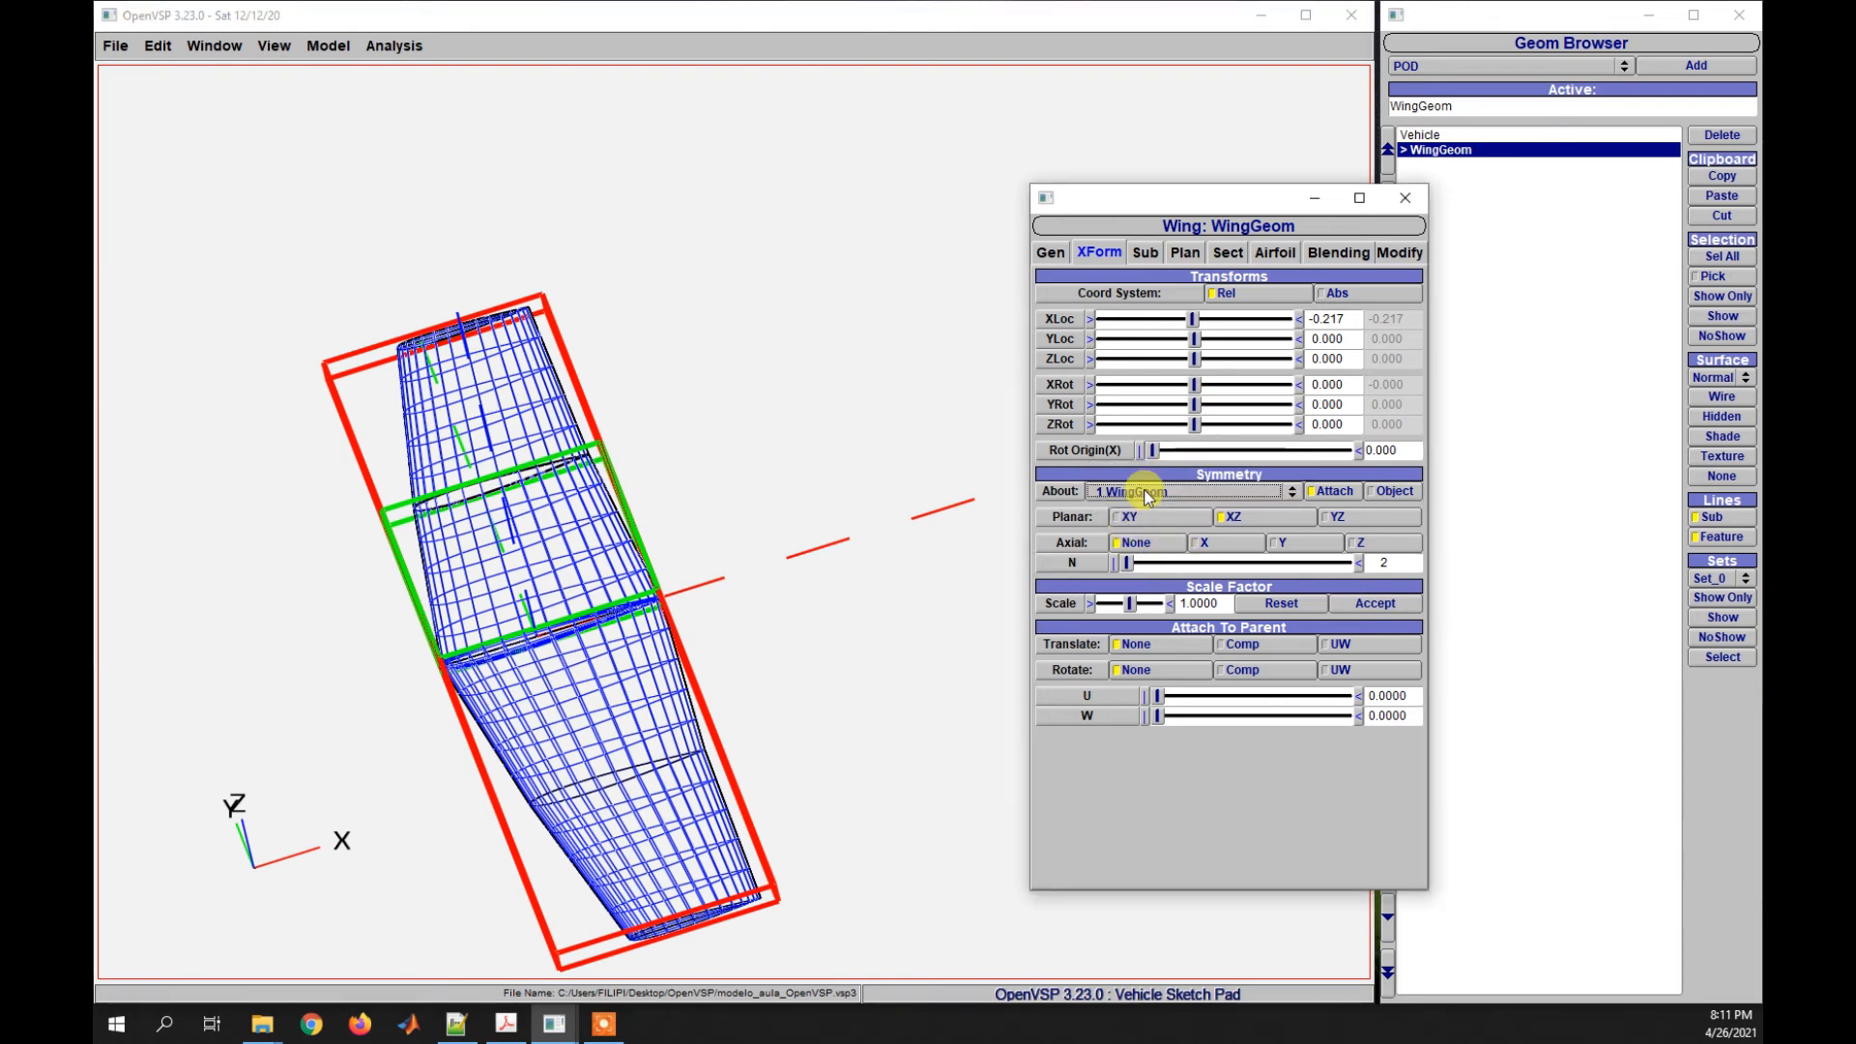
{"action": "mouse_move", "coordinate": [833, 534]}
{"action": "left_mouse_down"}
{"action": "mouse_move", "coordinate": [758, 609]}
{"action": "mouse_move", "coordinate": [541, 532]}
{"action": "mouse_move", "coordinate": [729, 622]}
{"action": "left_mouse_up"}
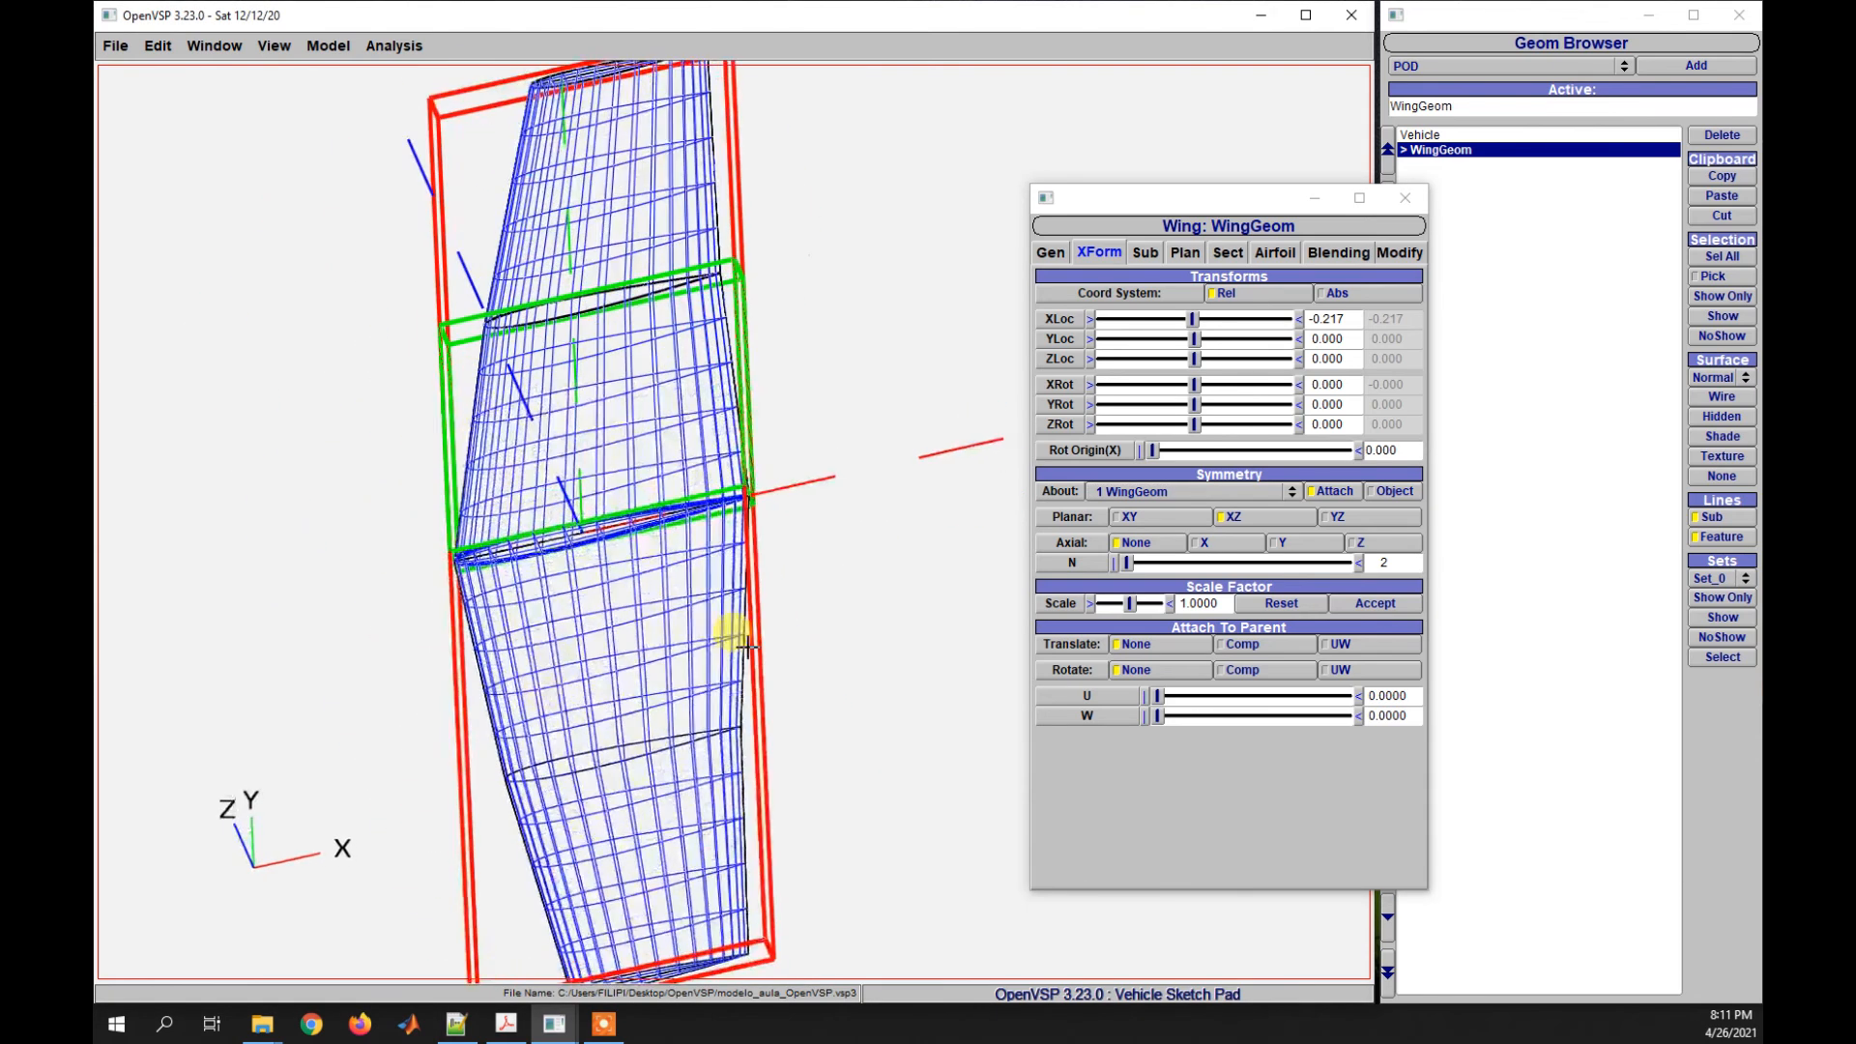
{"action": "left_click", "coordinate": [1154, 492]}
{"action": "left_click", "coordinate": [1154, 495]}
{"action": "left_click", "coordinate": [1135, 493]}
{"action": "left_click", "coordinate": [1159, 474]}
{"action": "left_click", "coordinate": [1164, 495]}
{"action": "left_click", "coordinate": [1166, 520]}
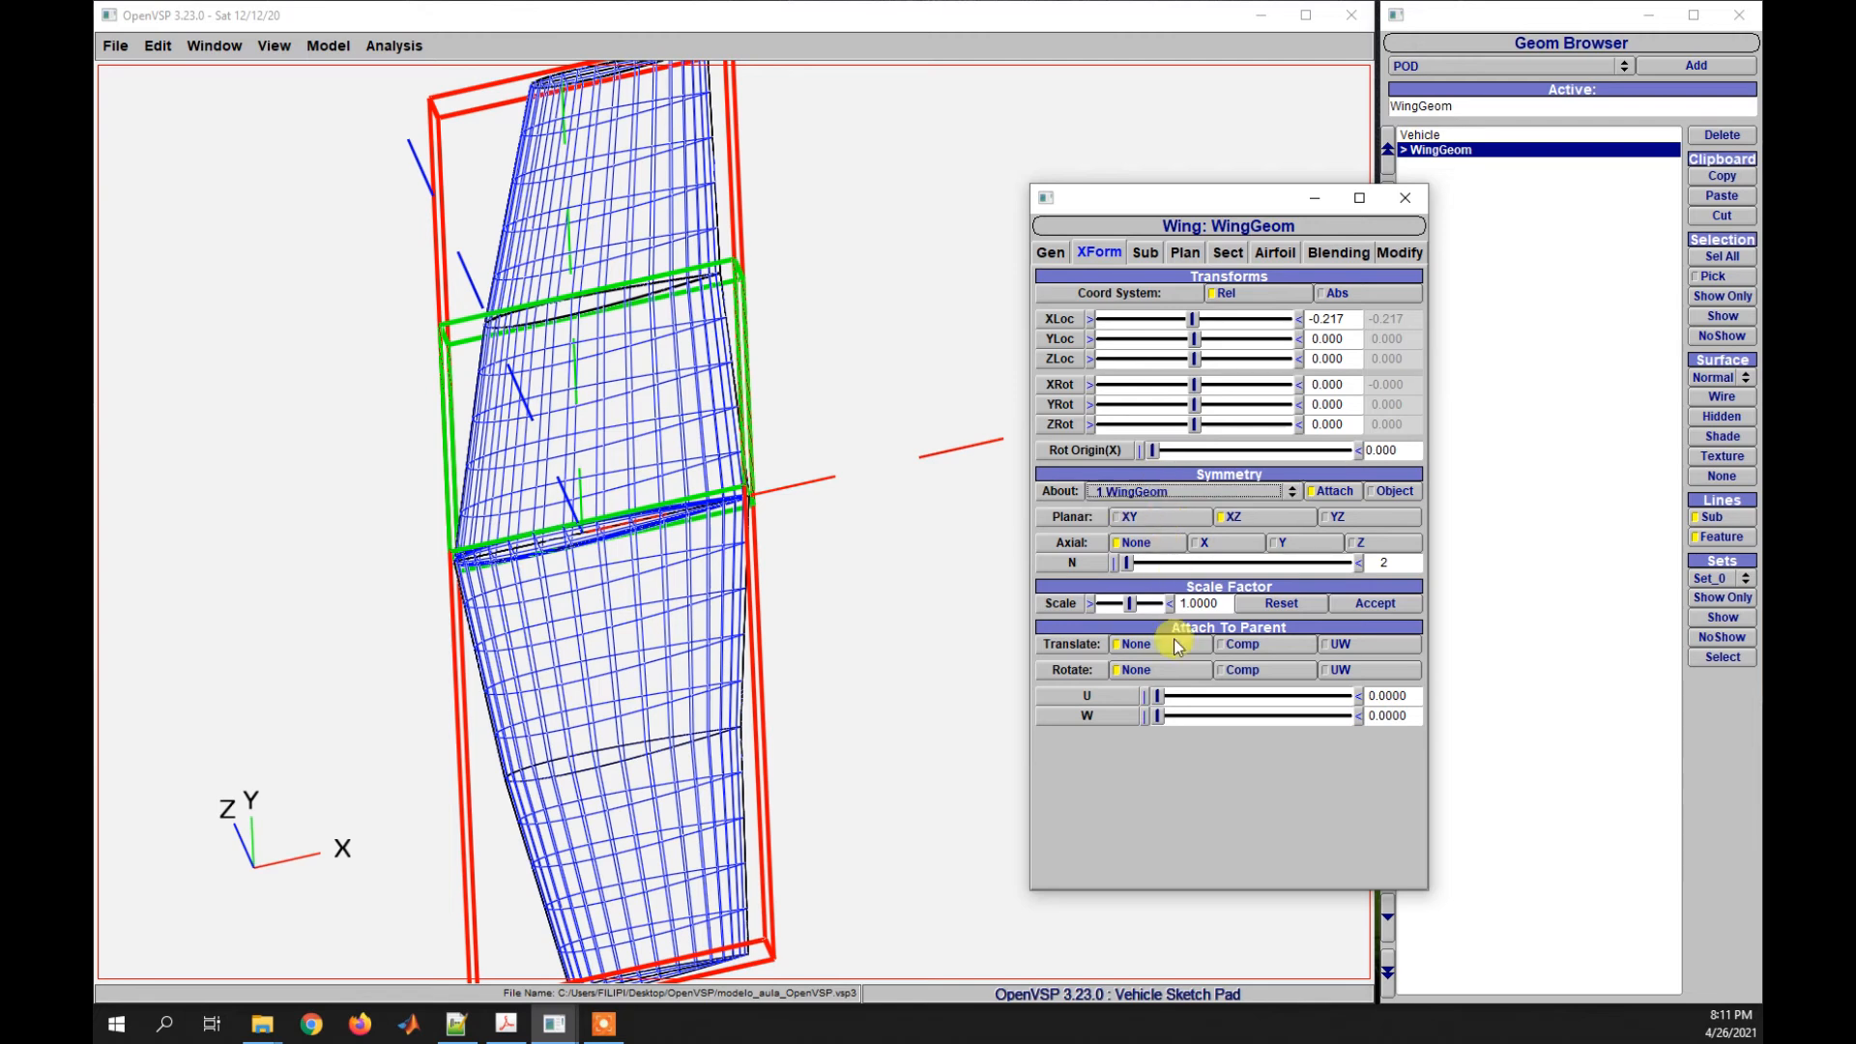
{"action": "left_click_drag", "start_coordinate": [696, 729], "coordinate": [709, 627]}
{"action": "left_click_drag", "start_coordinate": [456, 497], "coordinate": [422, 638]}
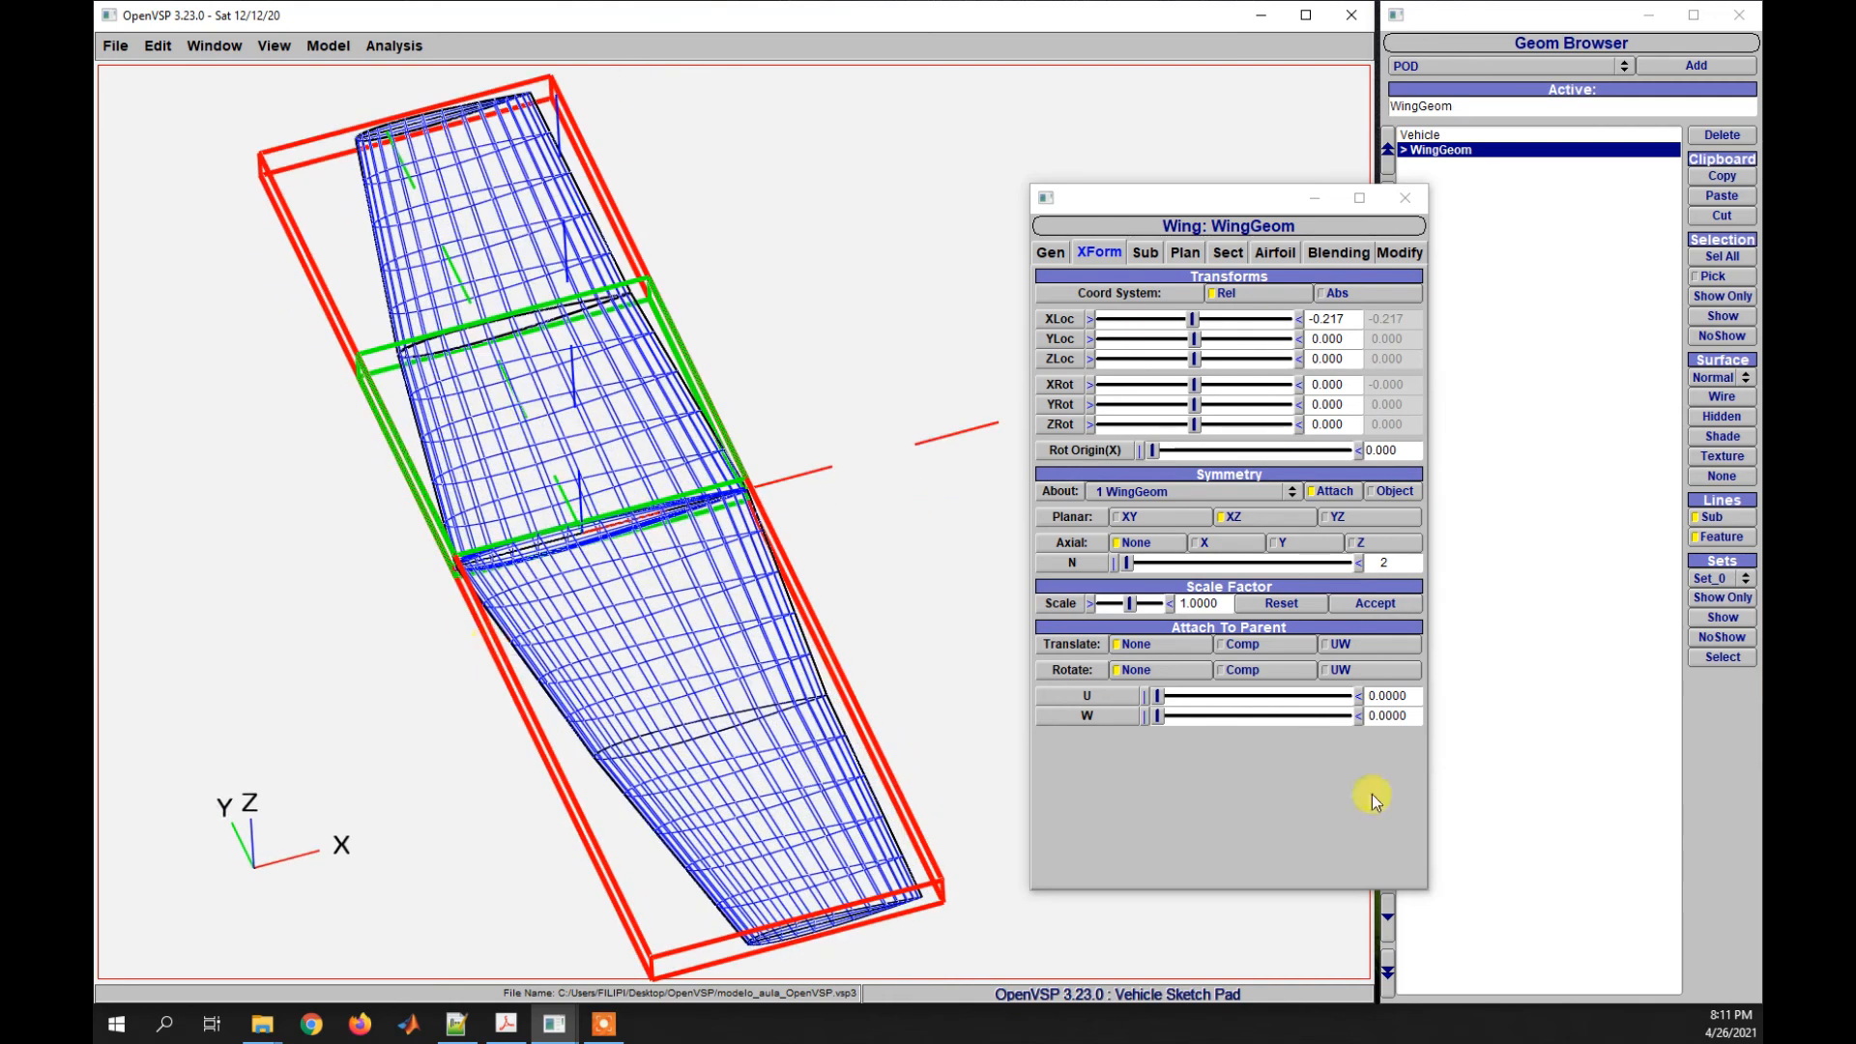
- Reset the wing's X location to 0
{"action": "left_click_drag", "start_coordinate": [1345, 323], "coordinate": [1292, 324]}
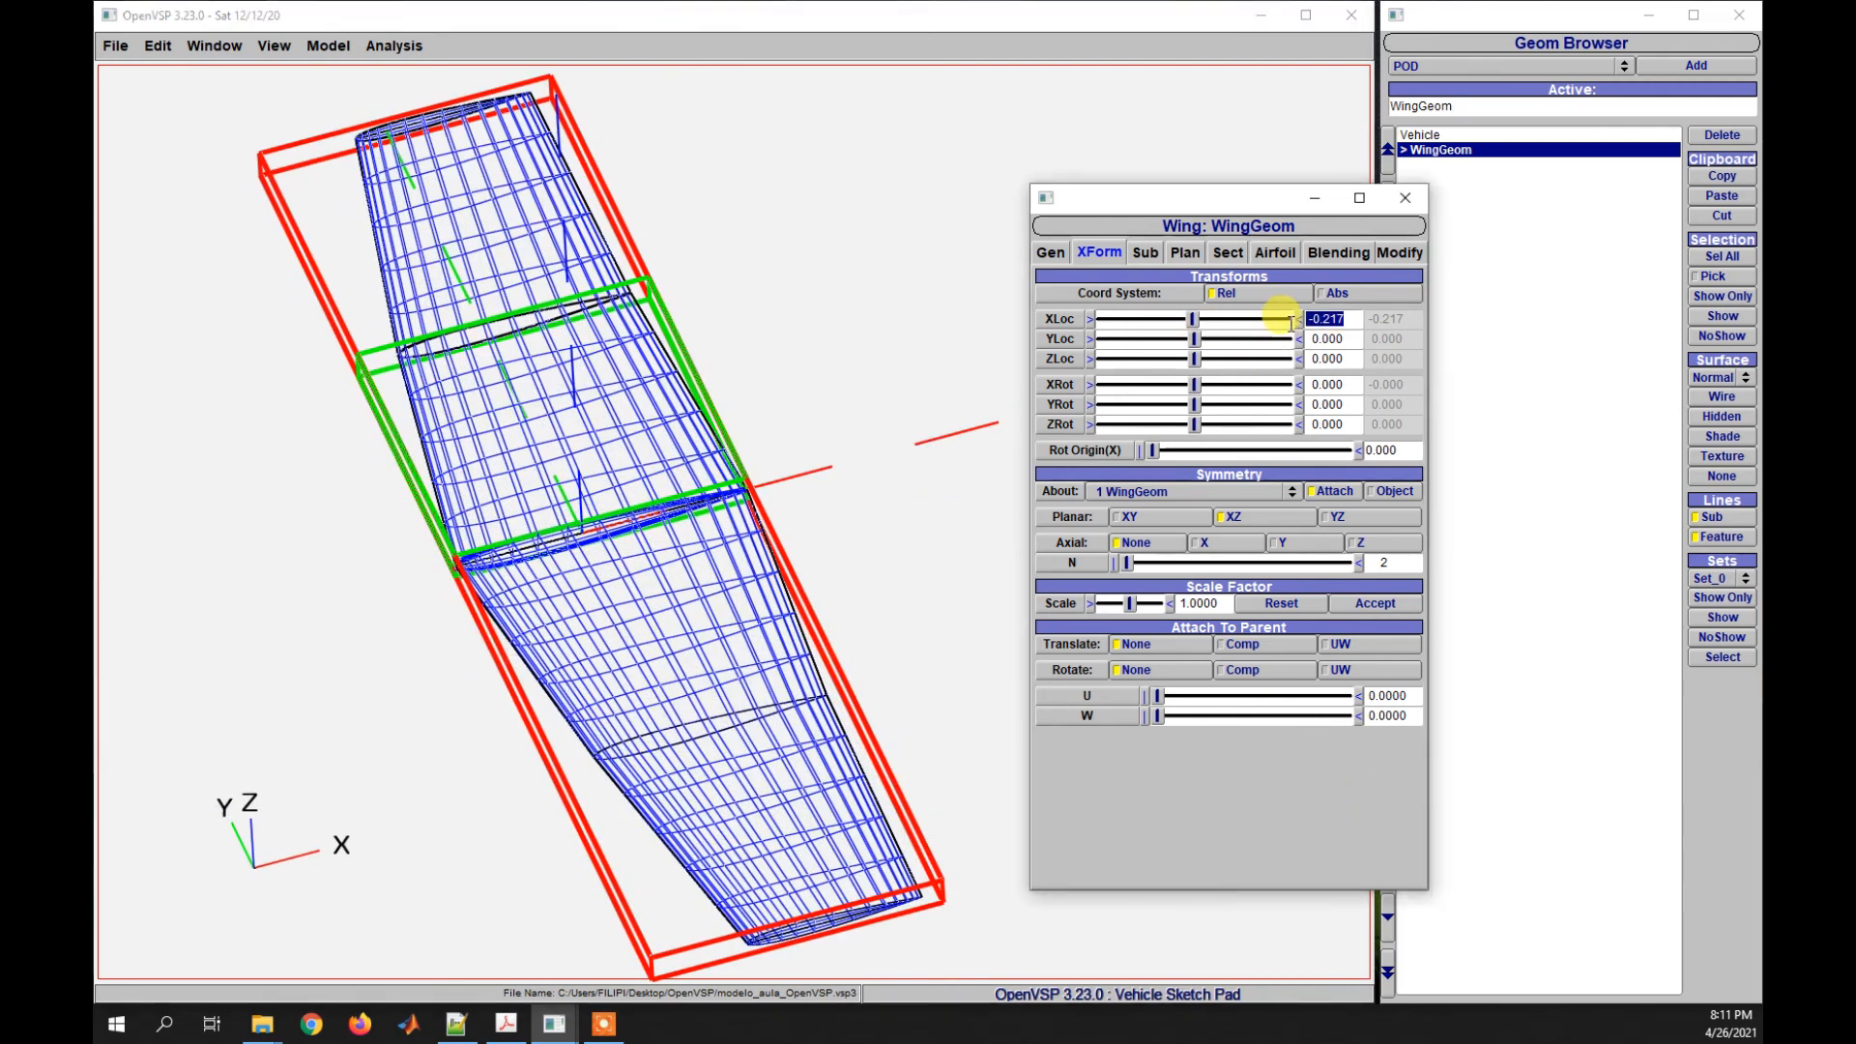
{"action": "type", "text": "0"}
{"action": "key", "text": "Return"}
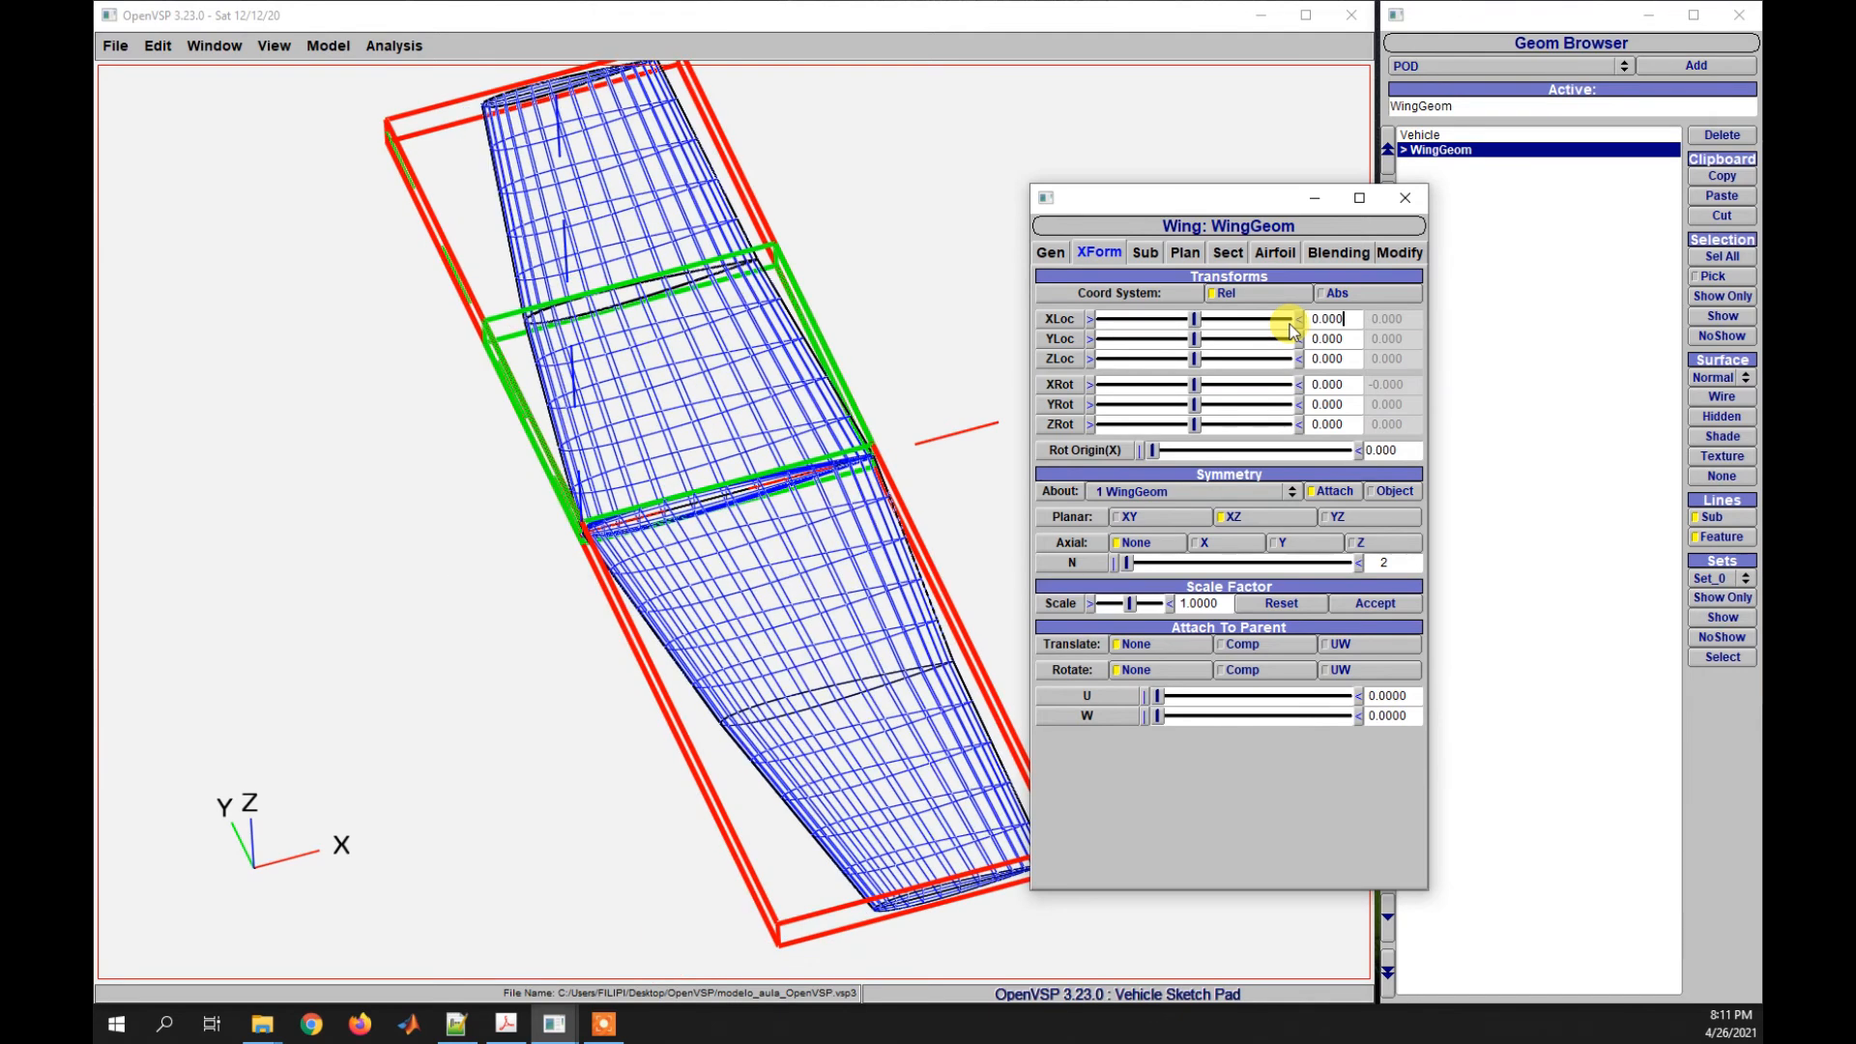
{"action": "right_click_drag", "start_coordinate": [792, 509], "coordinate": [703, 568]}
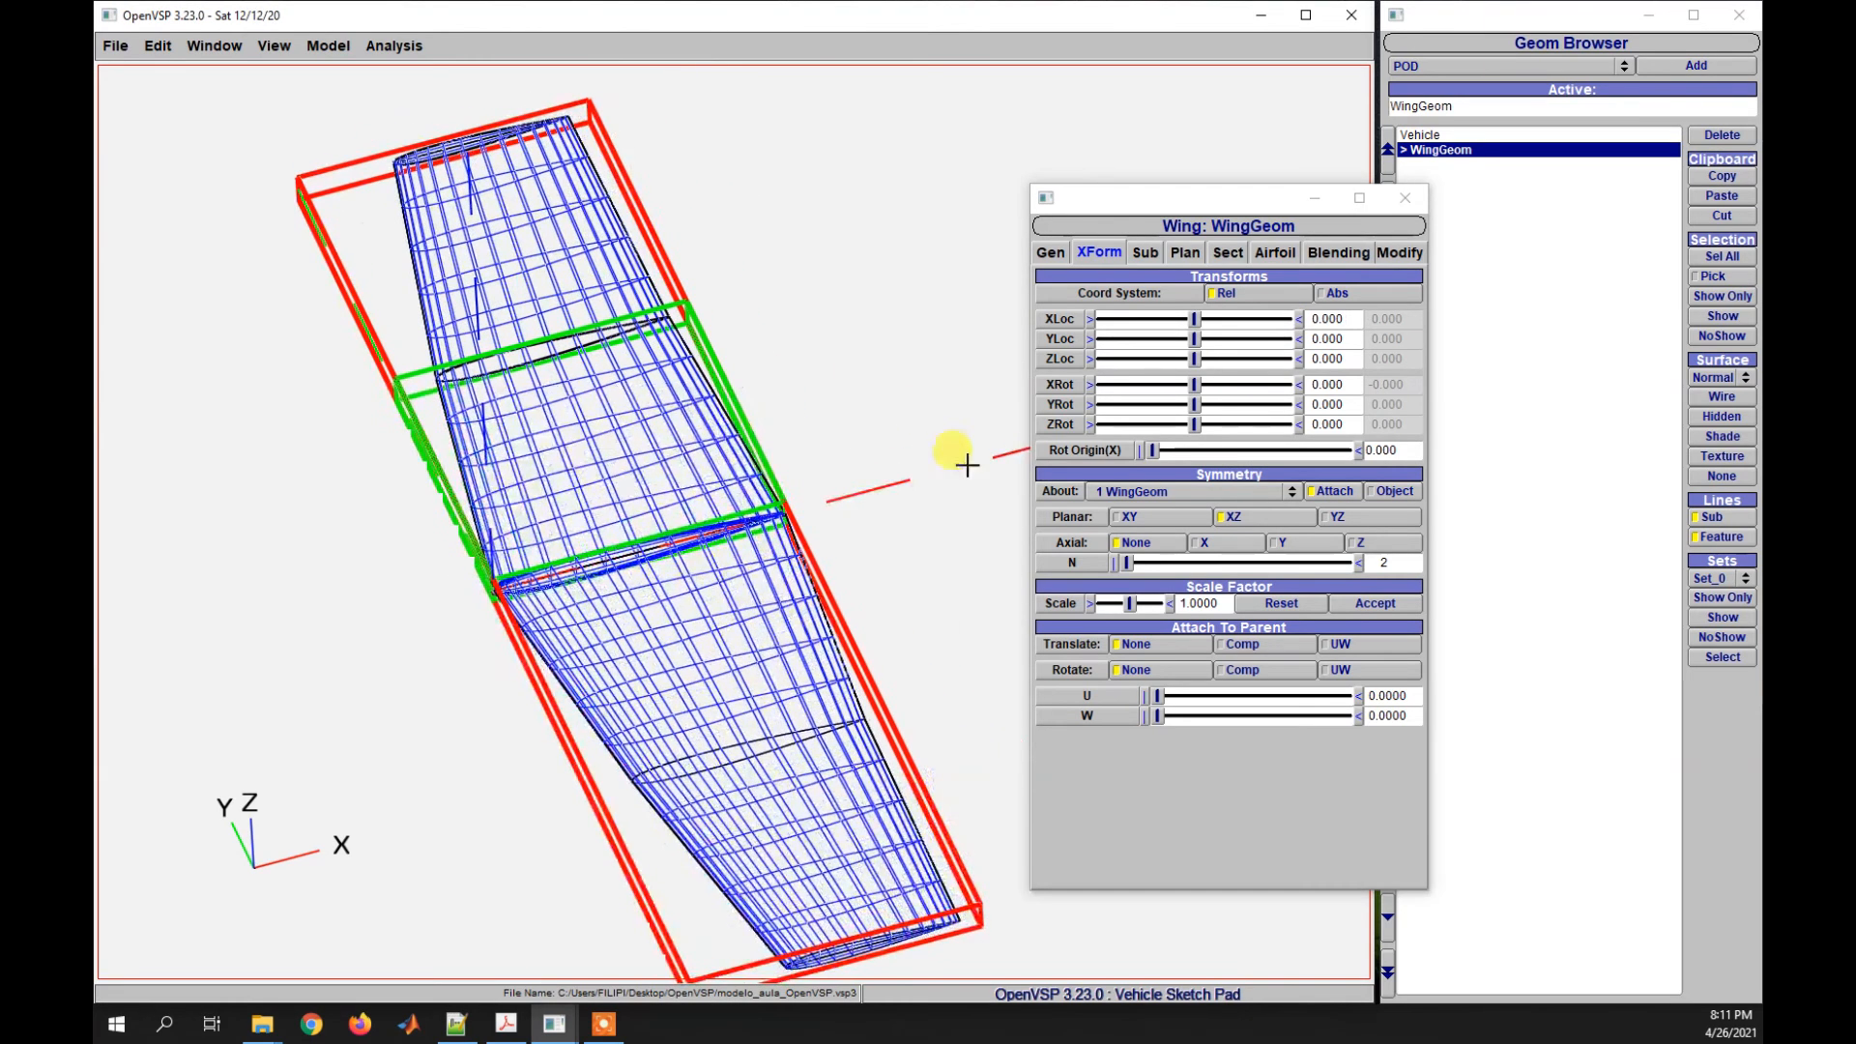
- Open the wing's planform settings and examine the root incidence location against the root section
{"action": "left_click", "coordinate": [1145, 253]}
{"action": "left_click", "coordinate": [1181, 254]}
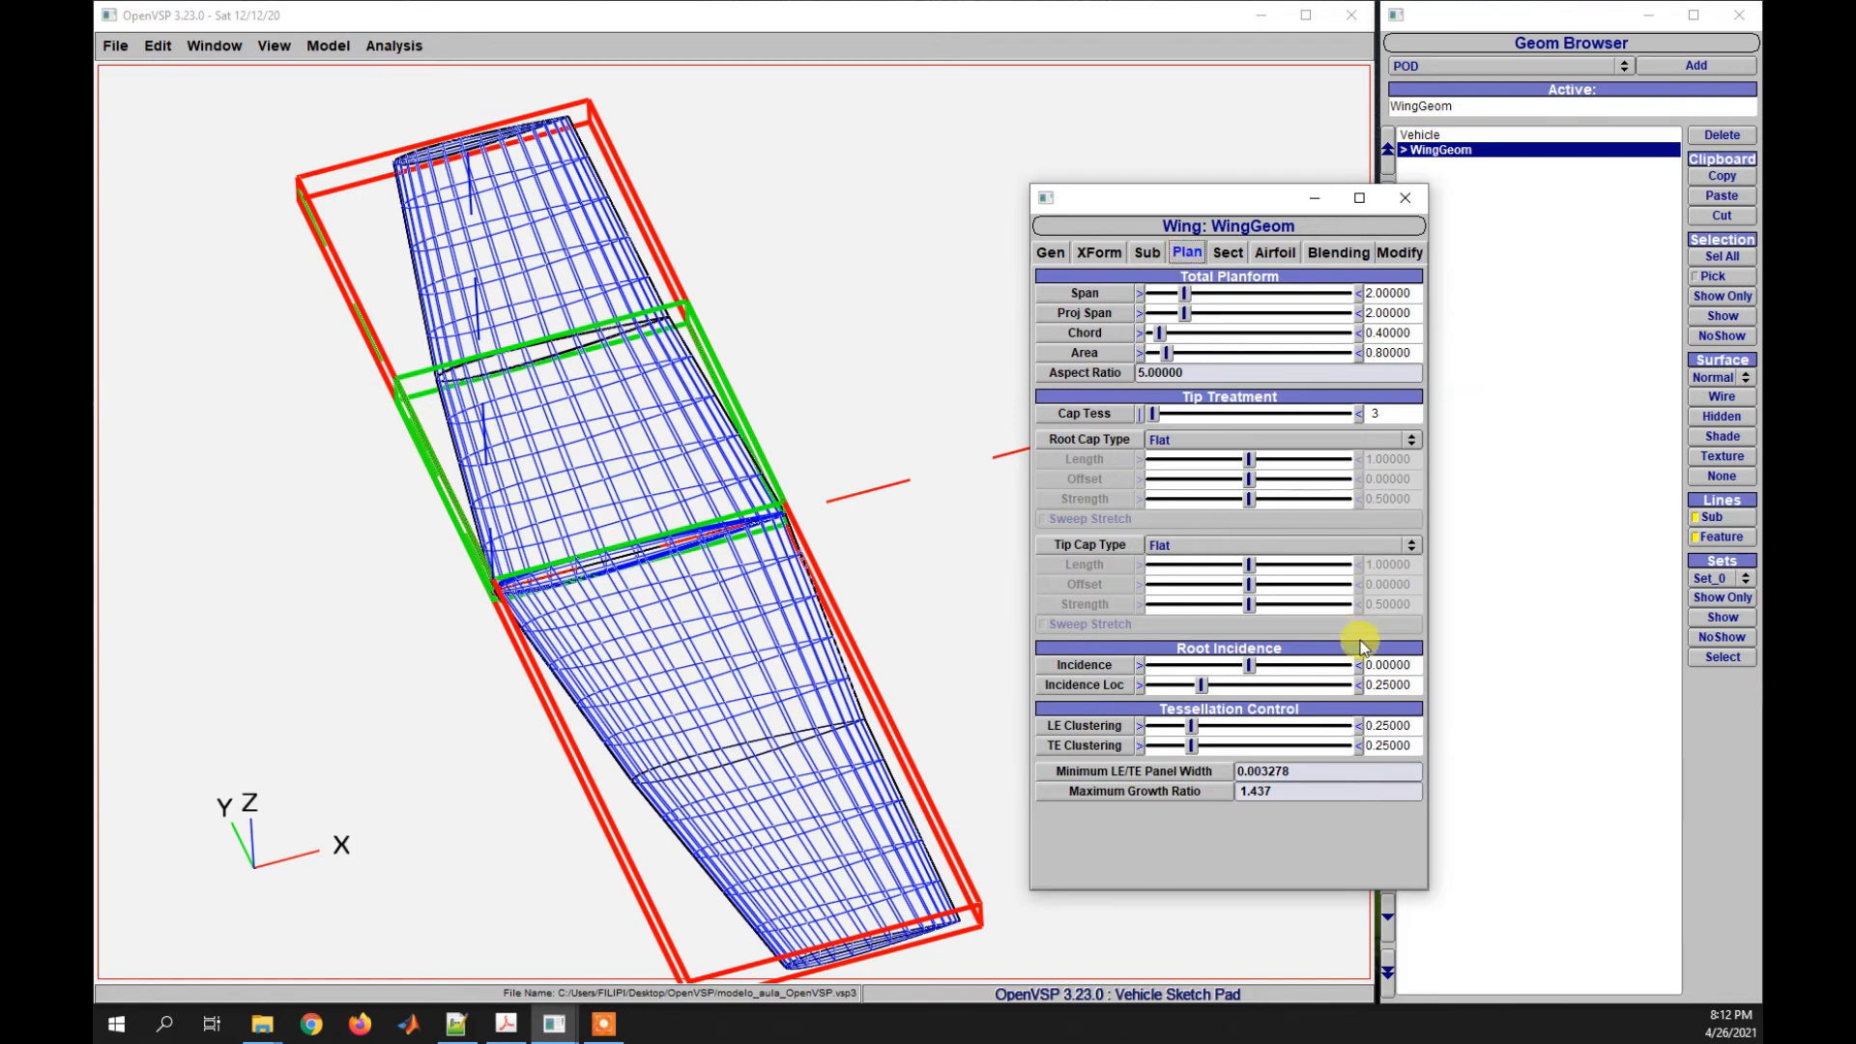
{"action": "left_click_drag", "start_coordinate": [1413, 667], "coordinate": [1367, 684]}
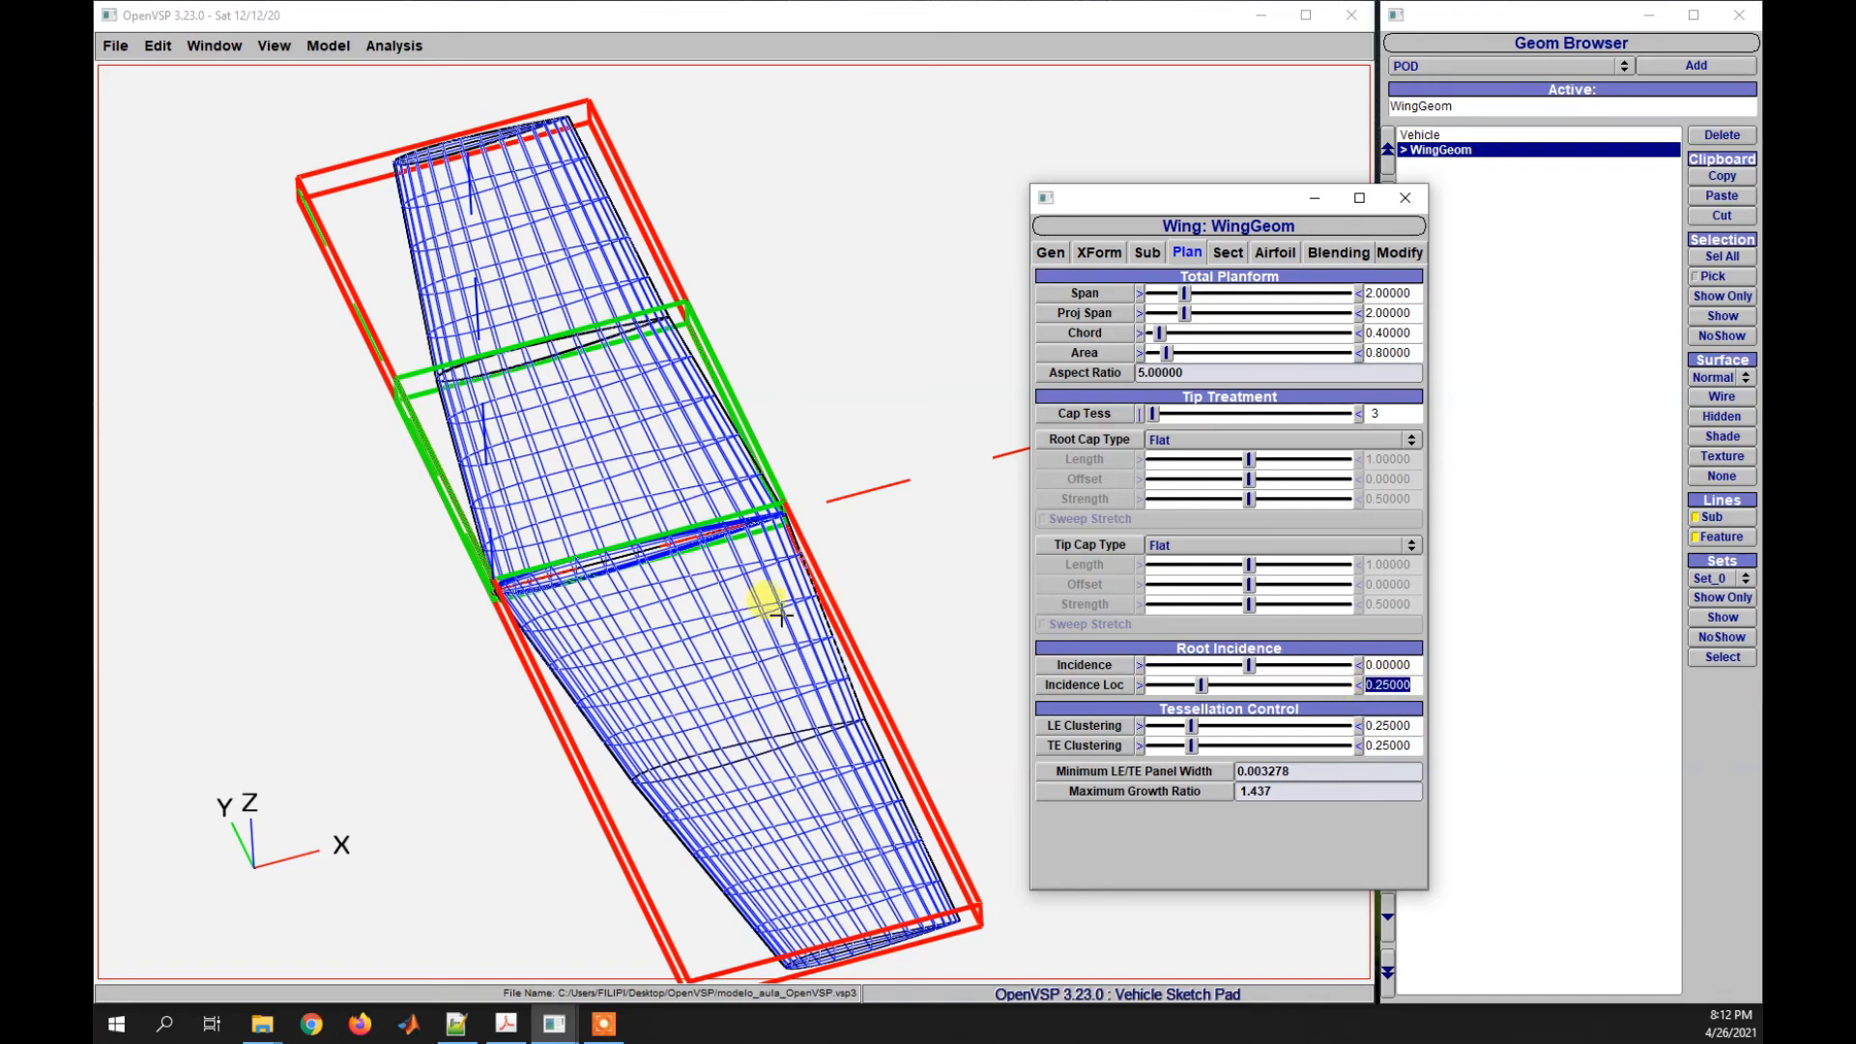
{"action": "mouse_move", "coordinate": [559, 565]}
{"action": "left_mouse_down"}
{"action": "mouse_move", "coordinate": [519, 560]}
{"action": "mouse_move", "coordinate": [534, 562]}
{"action": "left_mouse_up"}
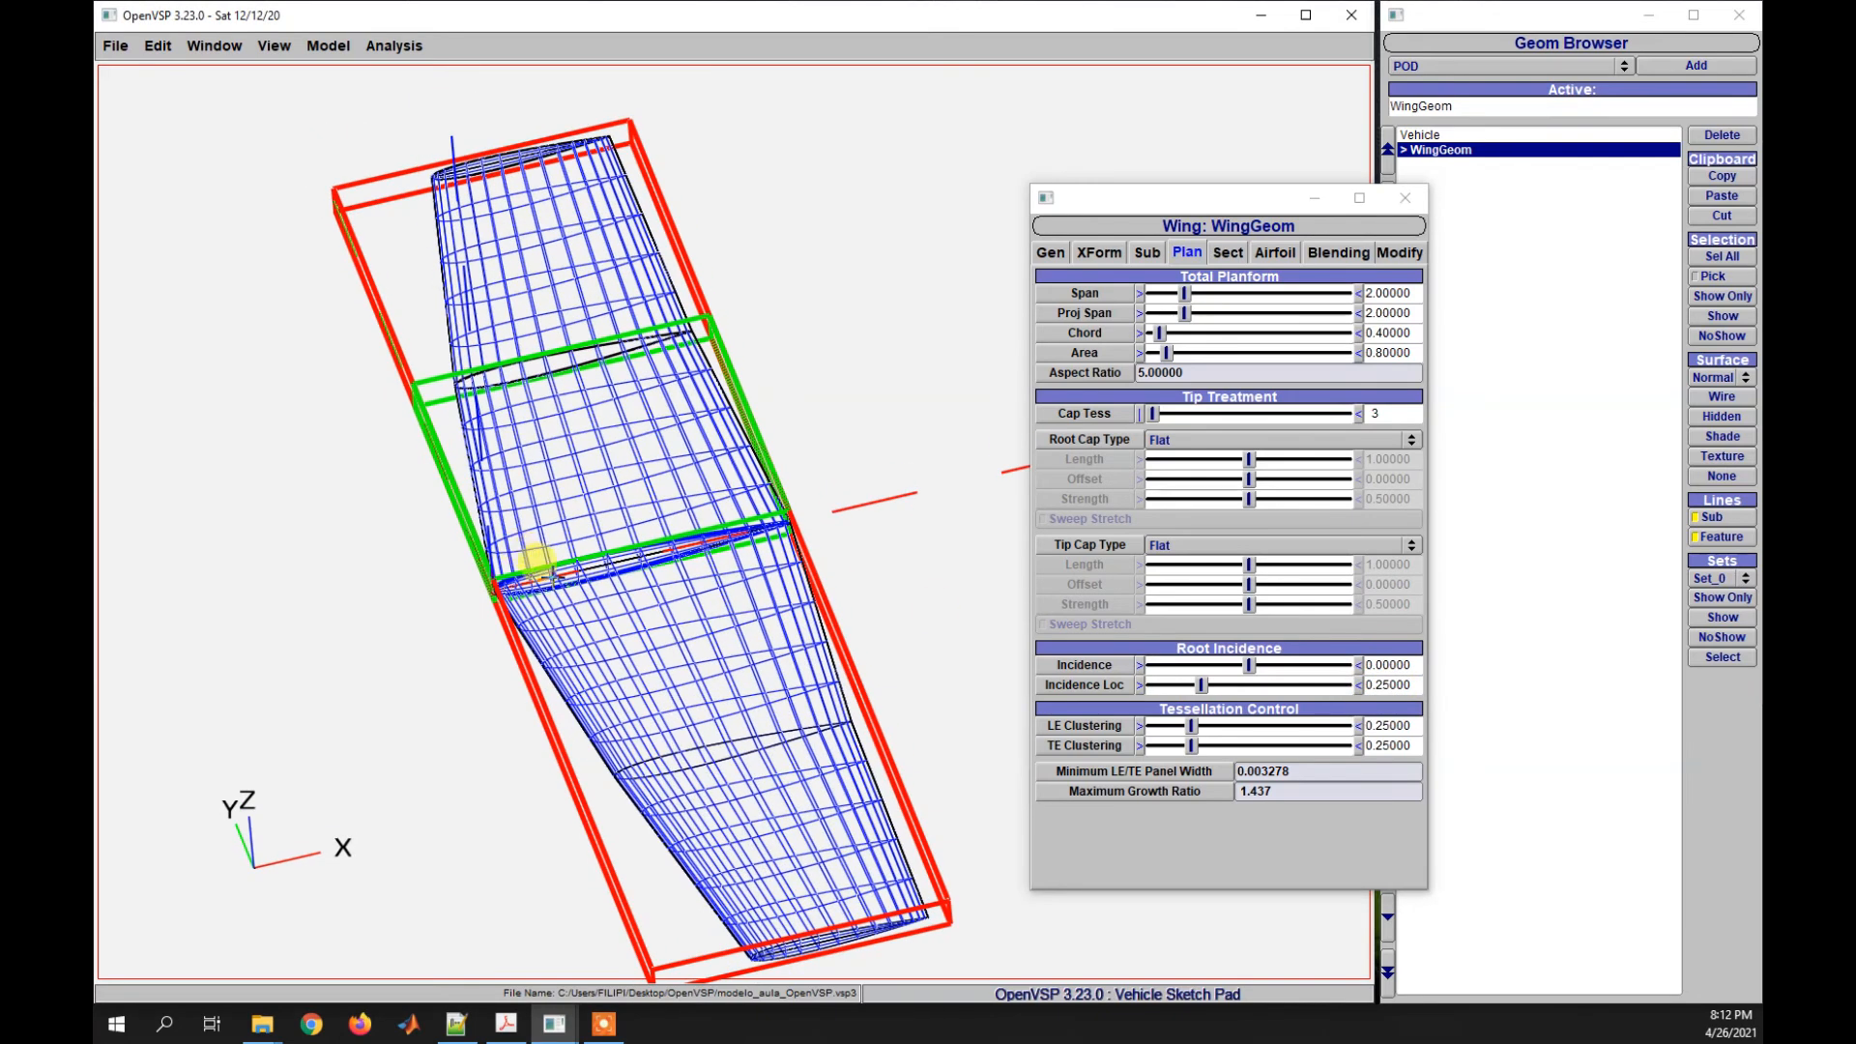
- Try a root incidence of 5 degrees on the wing and return it to 0
{"action": "left_click_drag", "start_coordinate": [1416, 665], "coordinate": [1362, 664]}
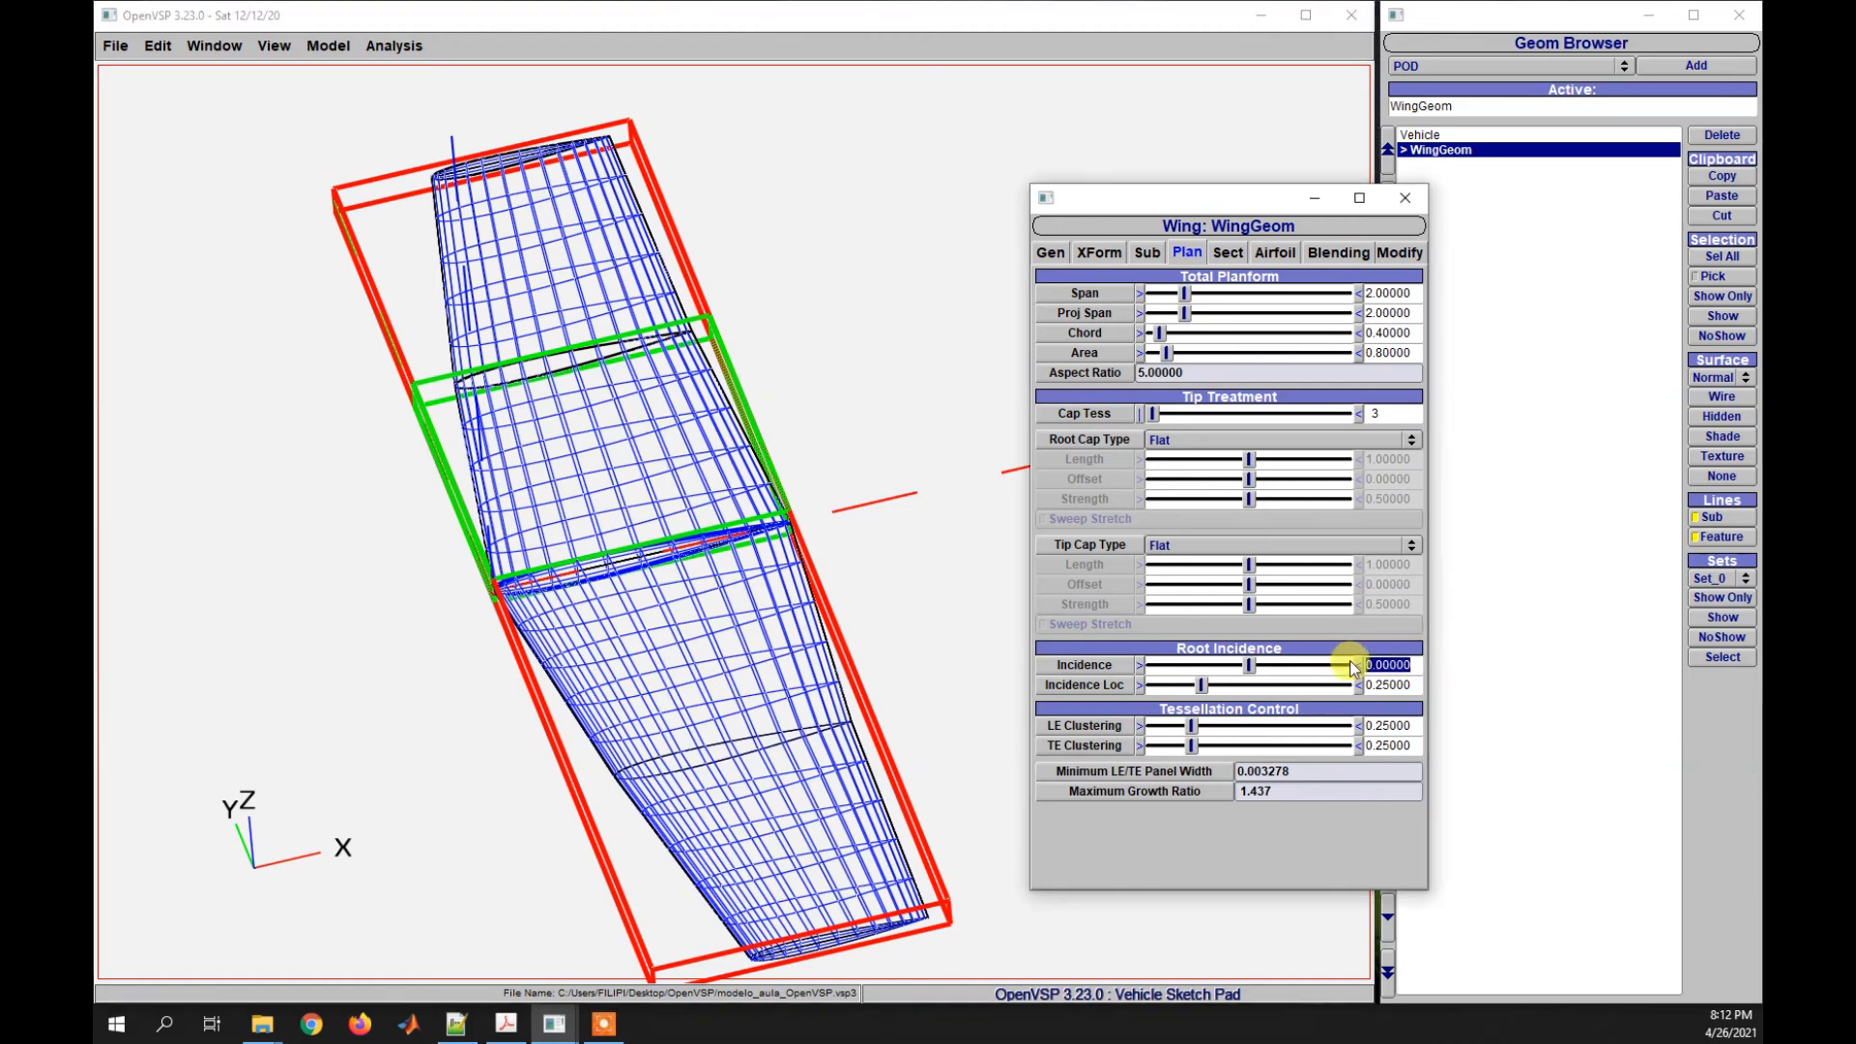
{"action": "type", "text": "5"}
{"action": "key", "text": "Return"}
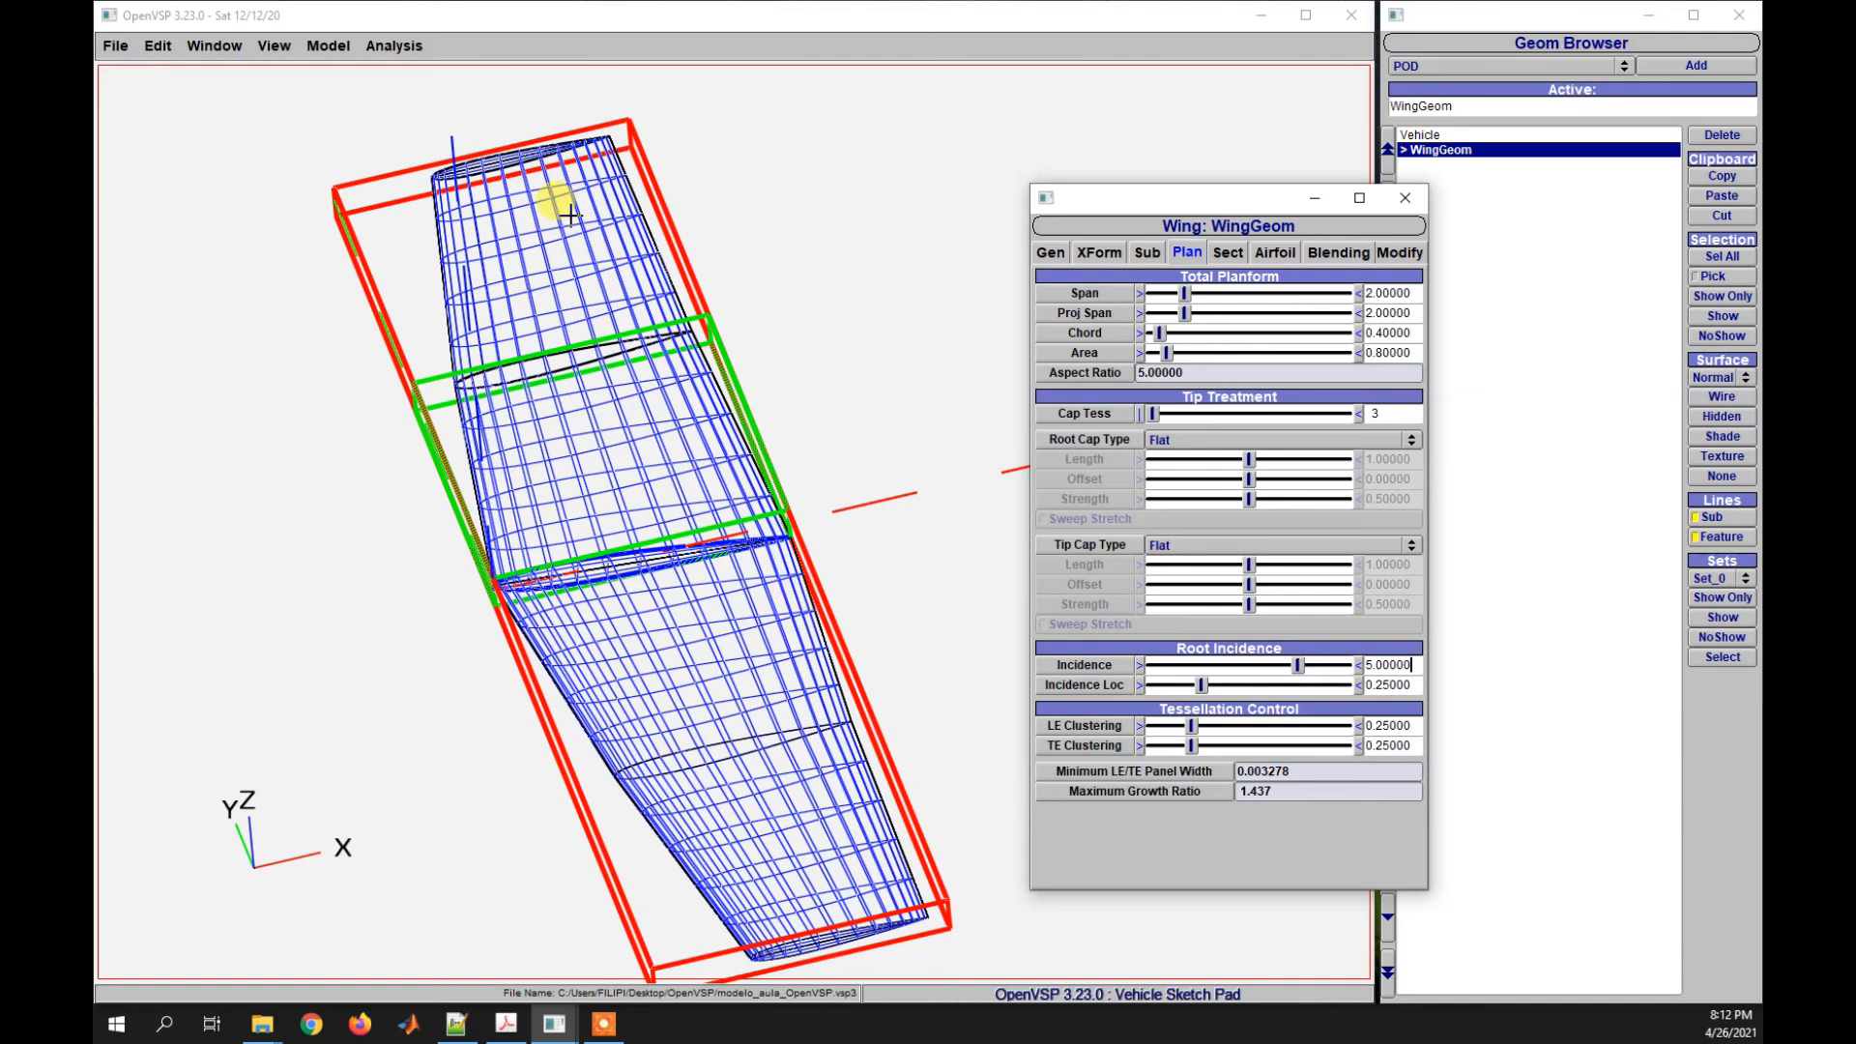
{"action": "left_click_drag", "start_coordinate": [1409, 665], "coordinate": [1335, 656]}
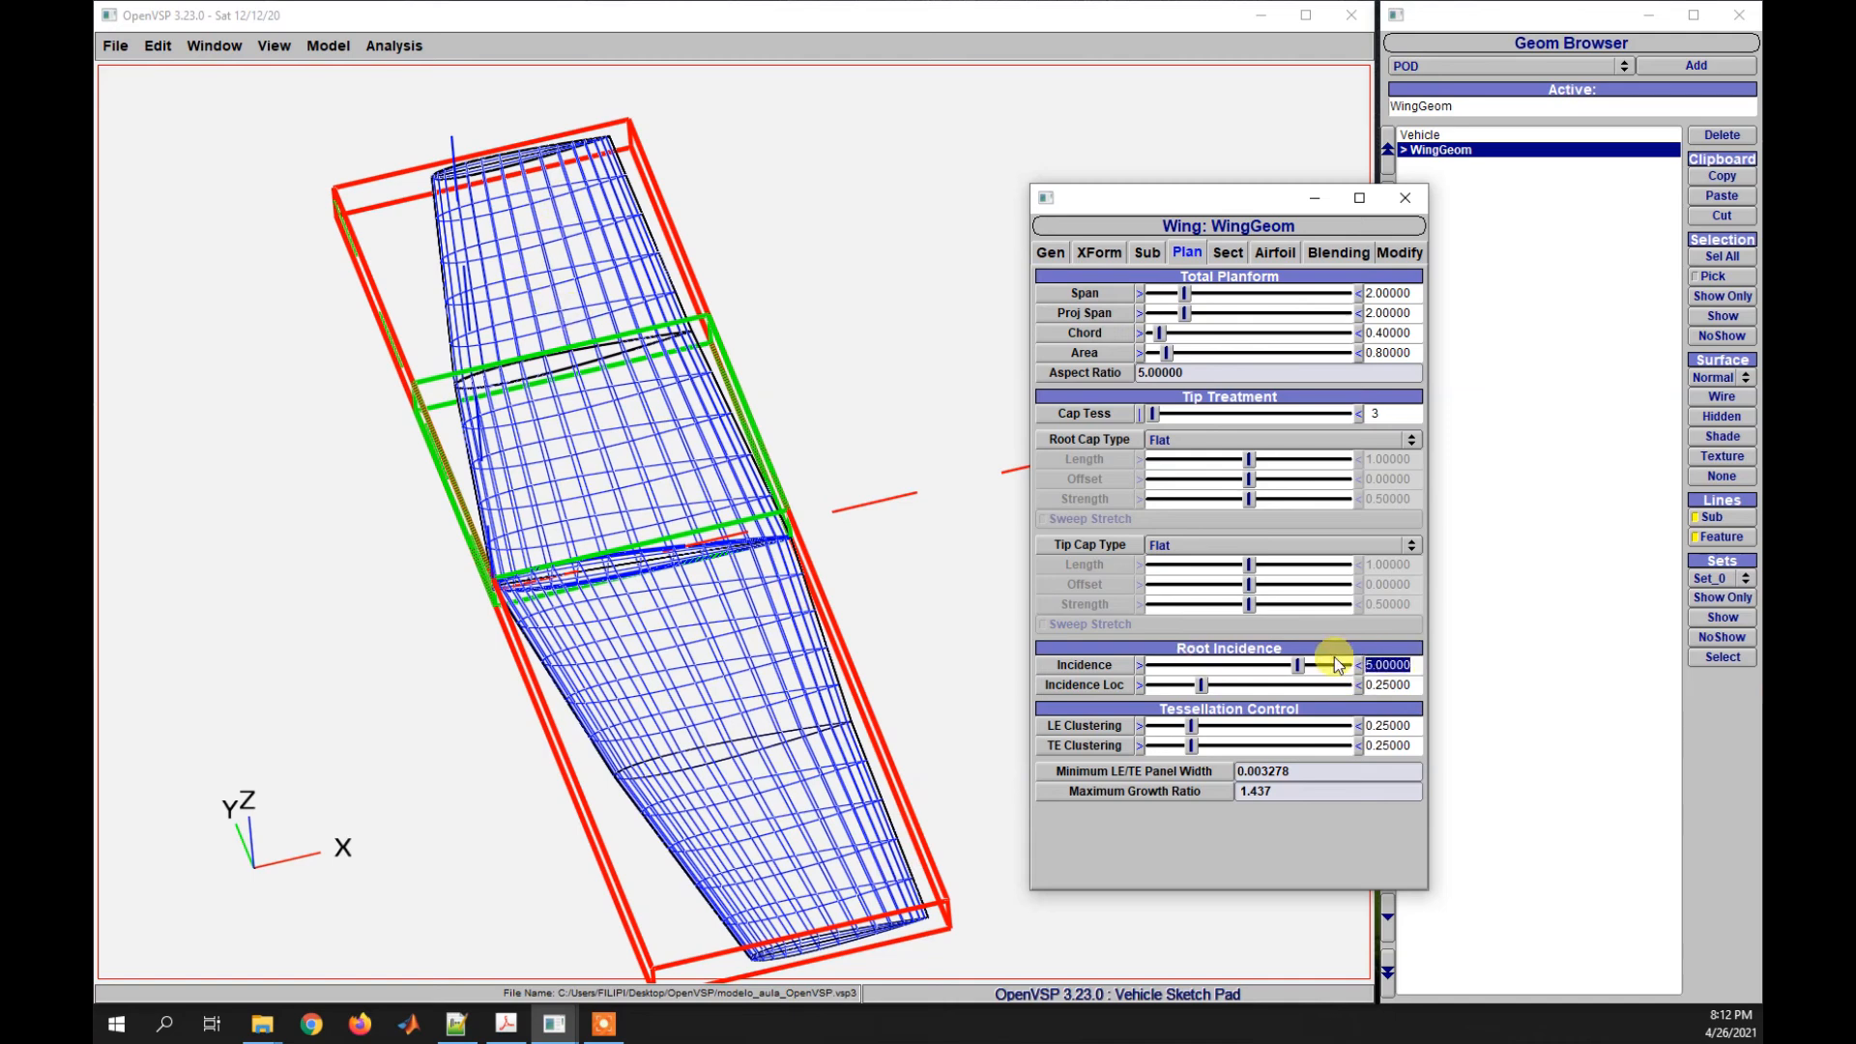
{"action": "type", "text": "0"}
{"action": "key", "text": "Return"}
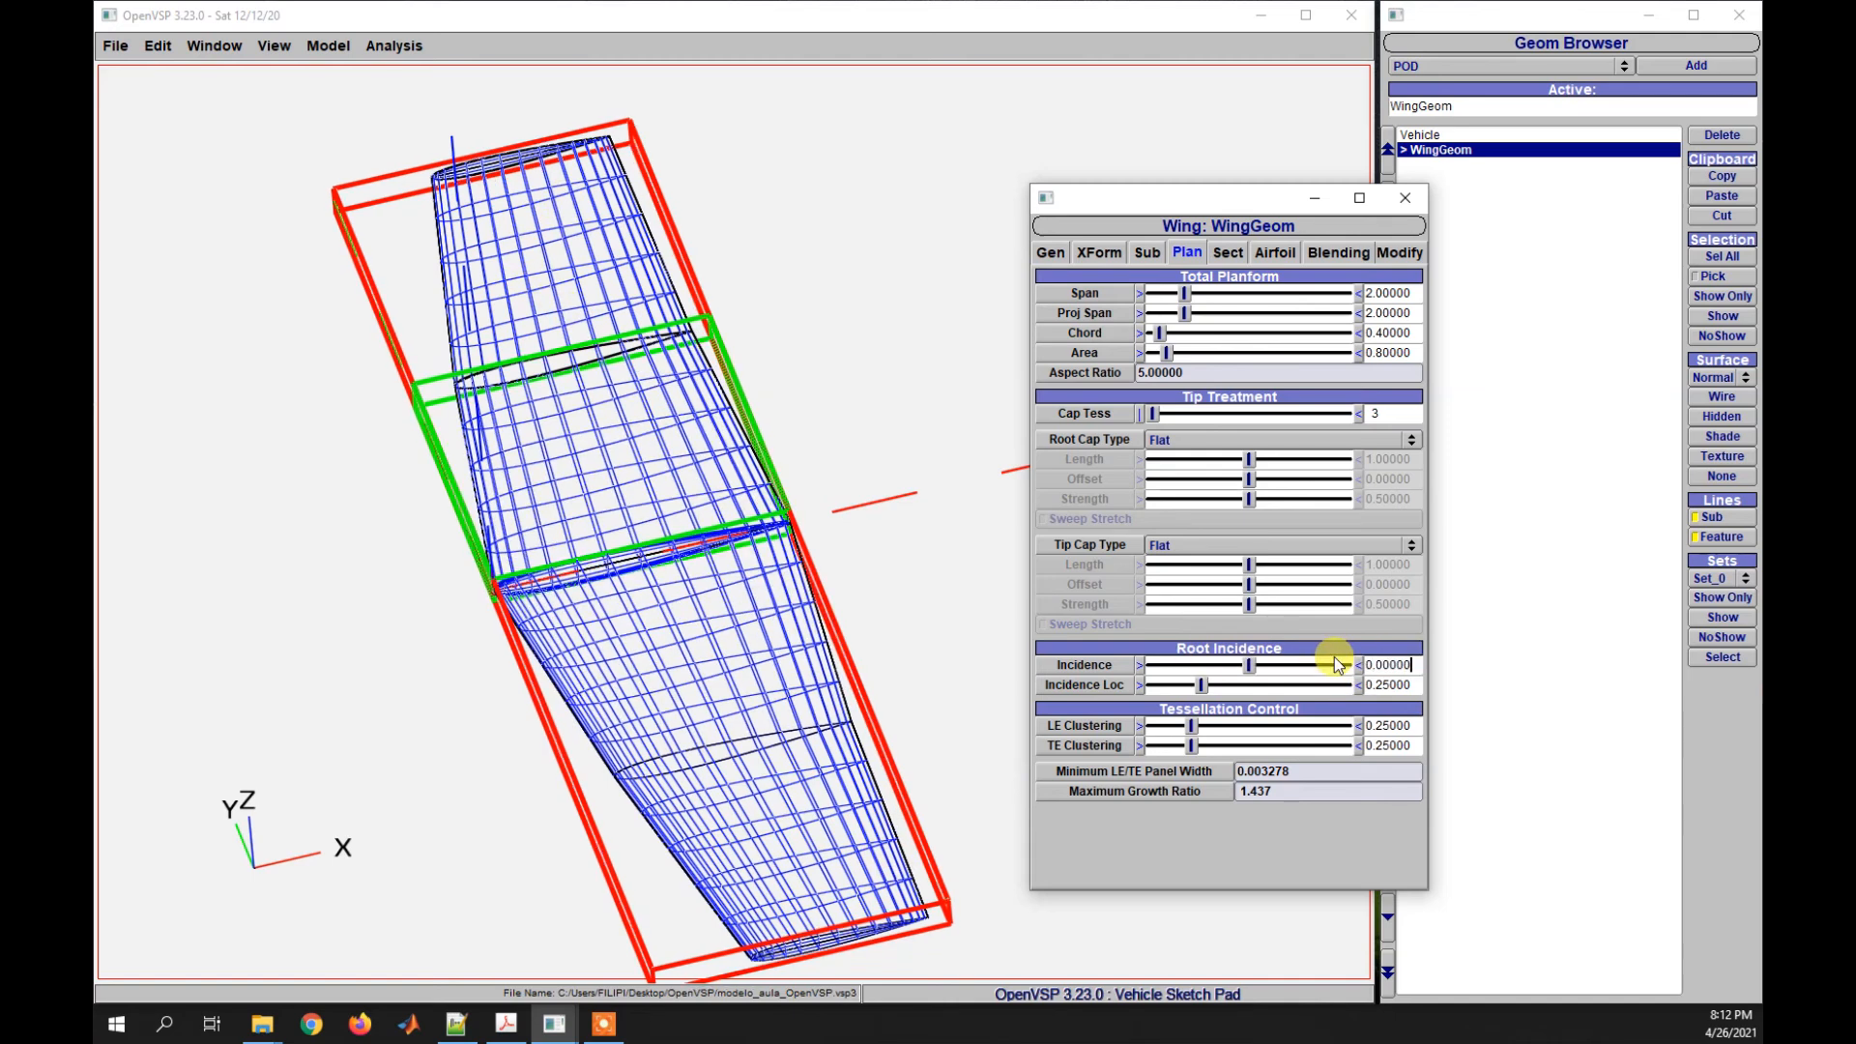
- Change the wing's tip cap type to Round
{"action": "scroll", "coordinate": [833, 690], "scroll_direction": "up", "scroll_amount": 3}
{"action": "left_click_drag", "start_coordinate": [833, 690], "coordinate": [719, 760]}
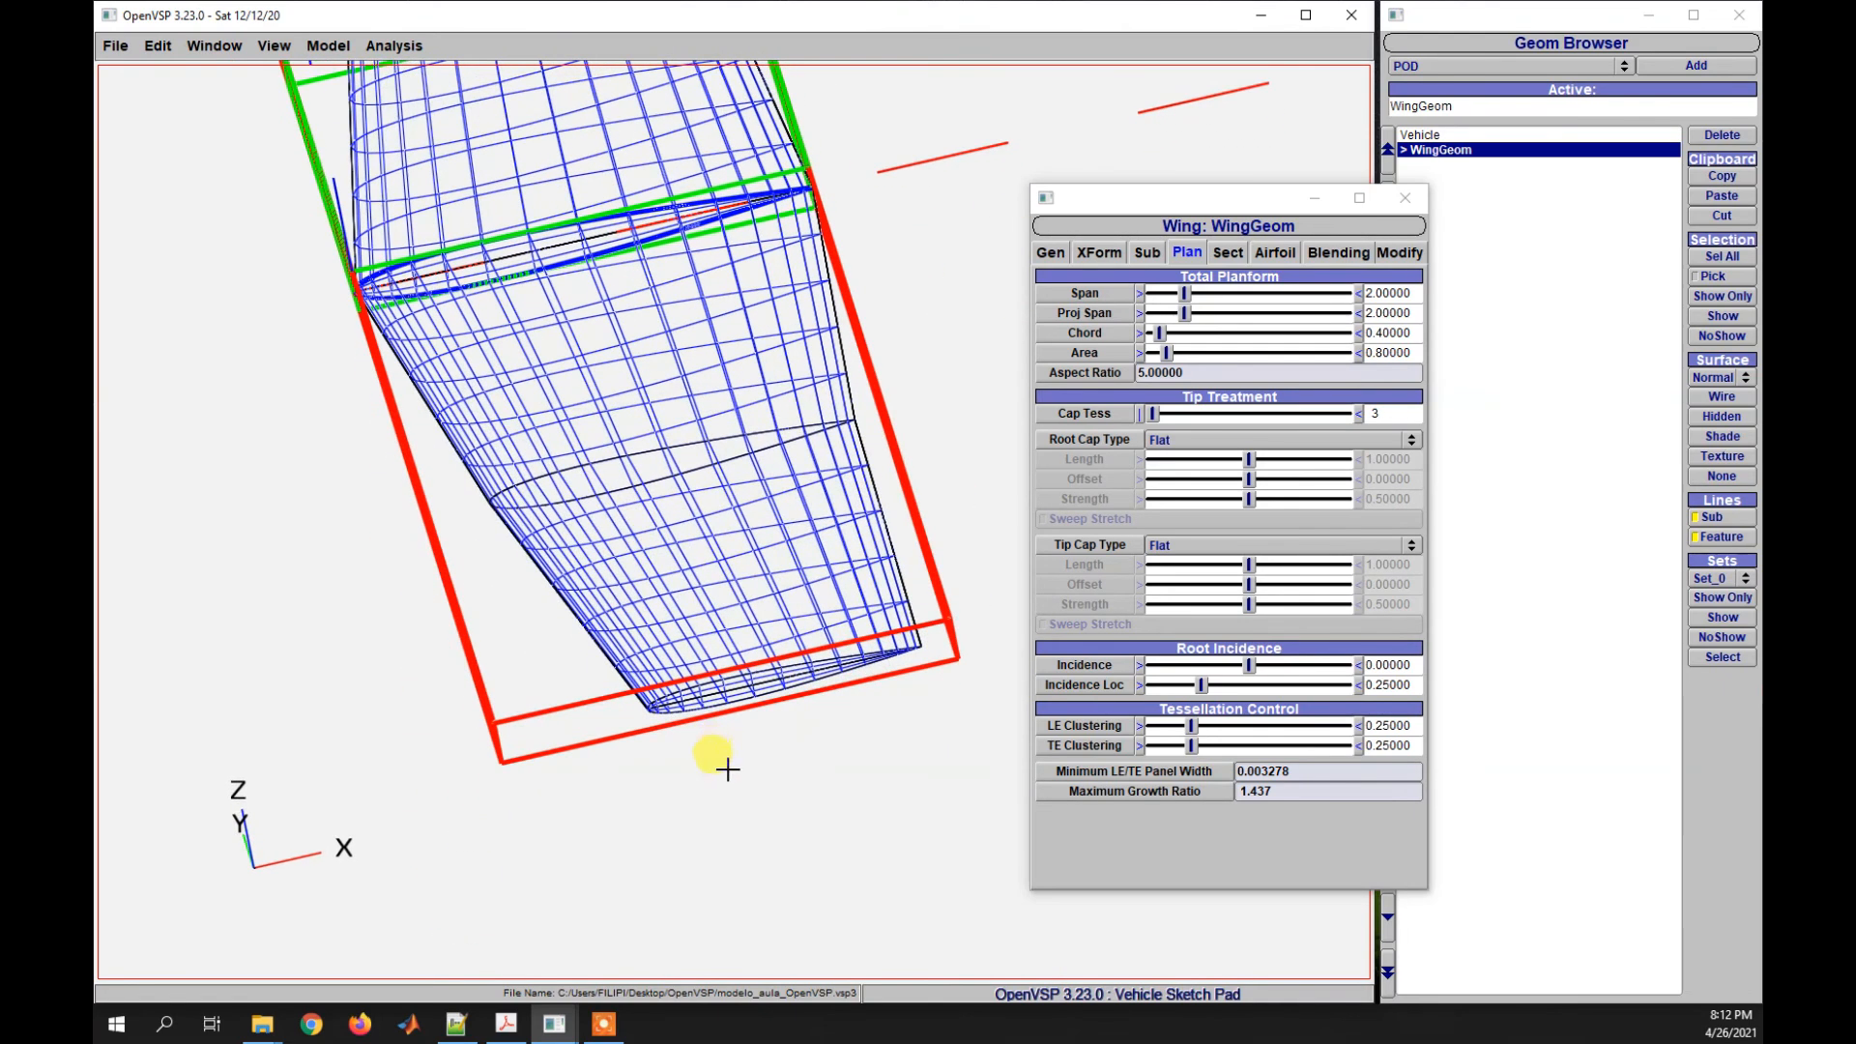
{"action": "scroll", "coordinate": [726, 771], "scroll_direction": "up", "scroll_amount": 4}
{"action": "right_click_drag", "start_coordinate": [719, 788], "coordinate": [708, 624]}
{"action": "left_click_drag", "start_coordinate": [633, 717], "coordinate": [701, 800]}
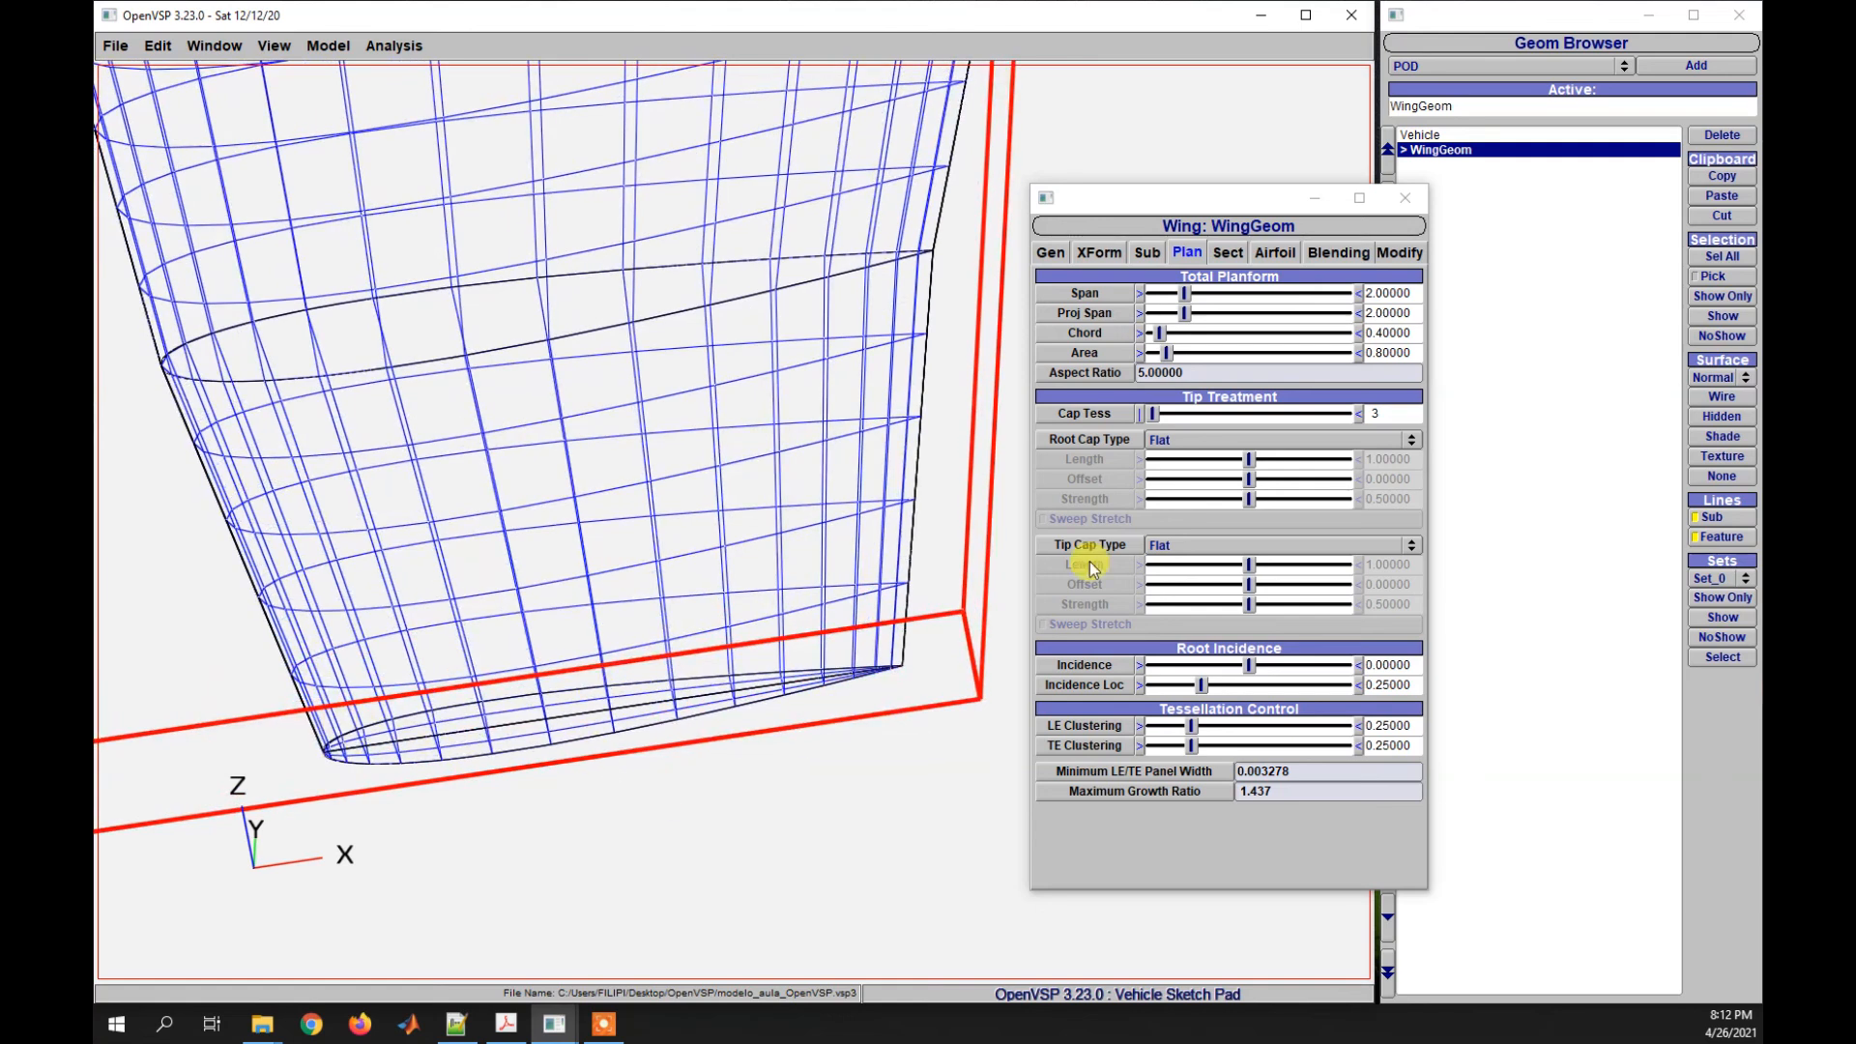
{"action": "left_click_drag", "start_coordinate": [642, 713], "coordinate": [651, 634]}
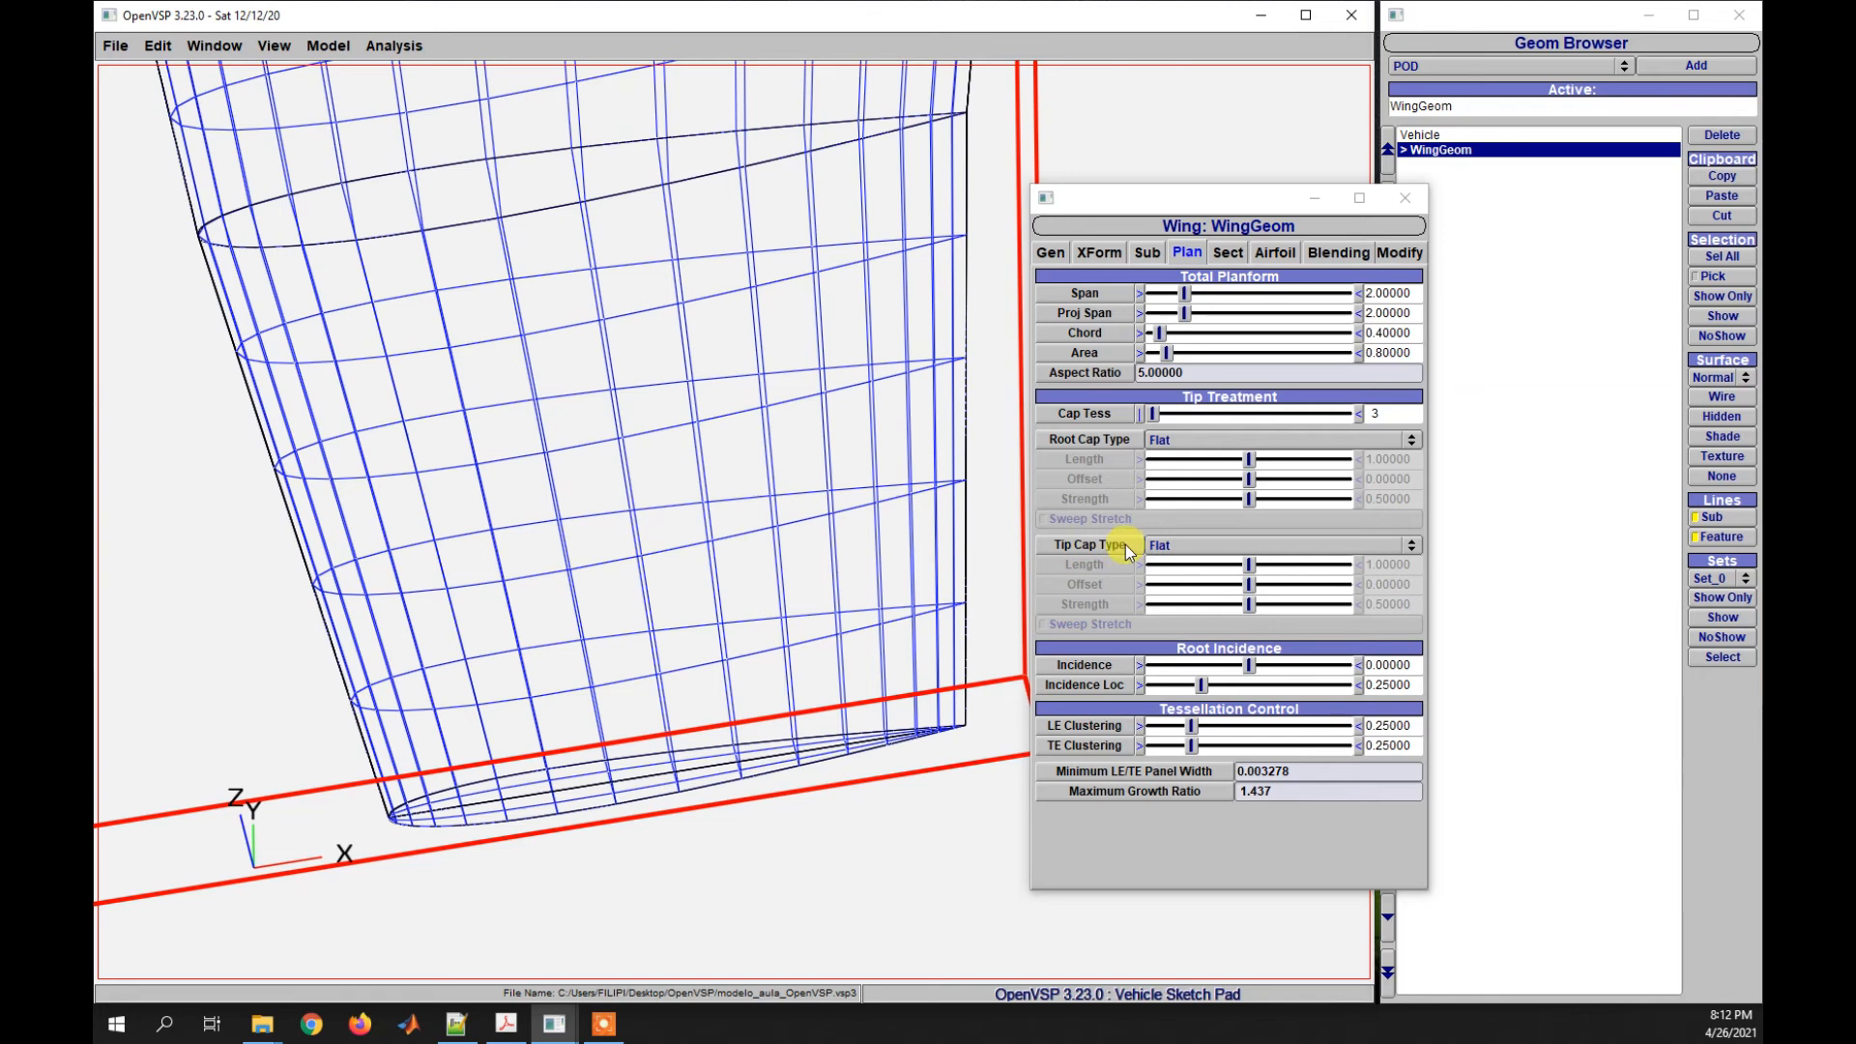
{"action": "left_click", "coordinate": [1180, 544]}
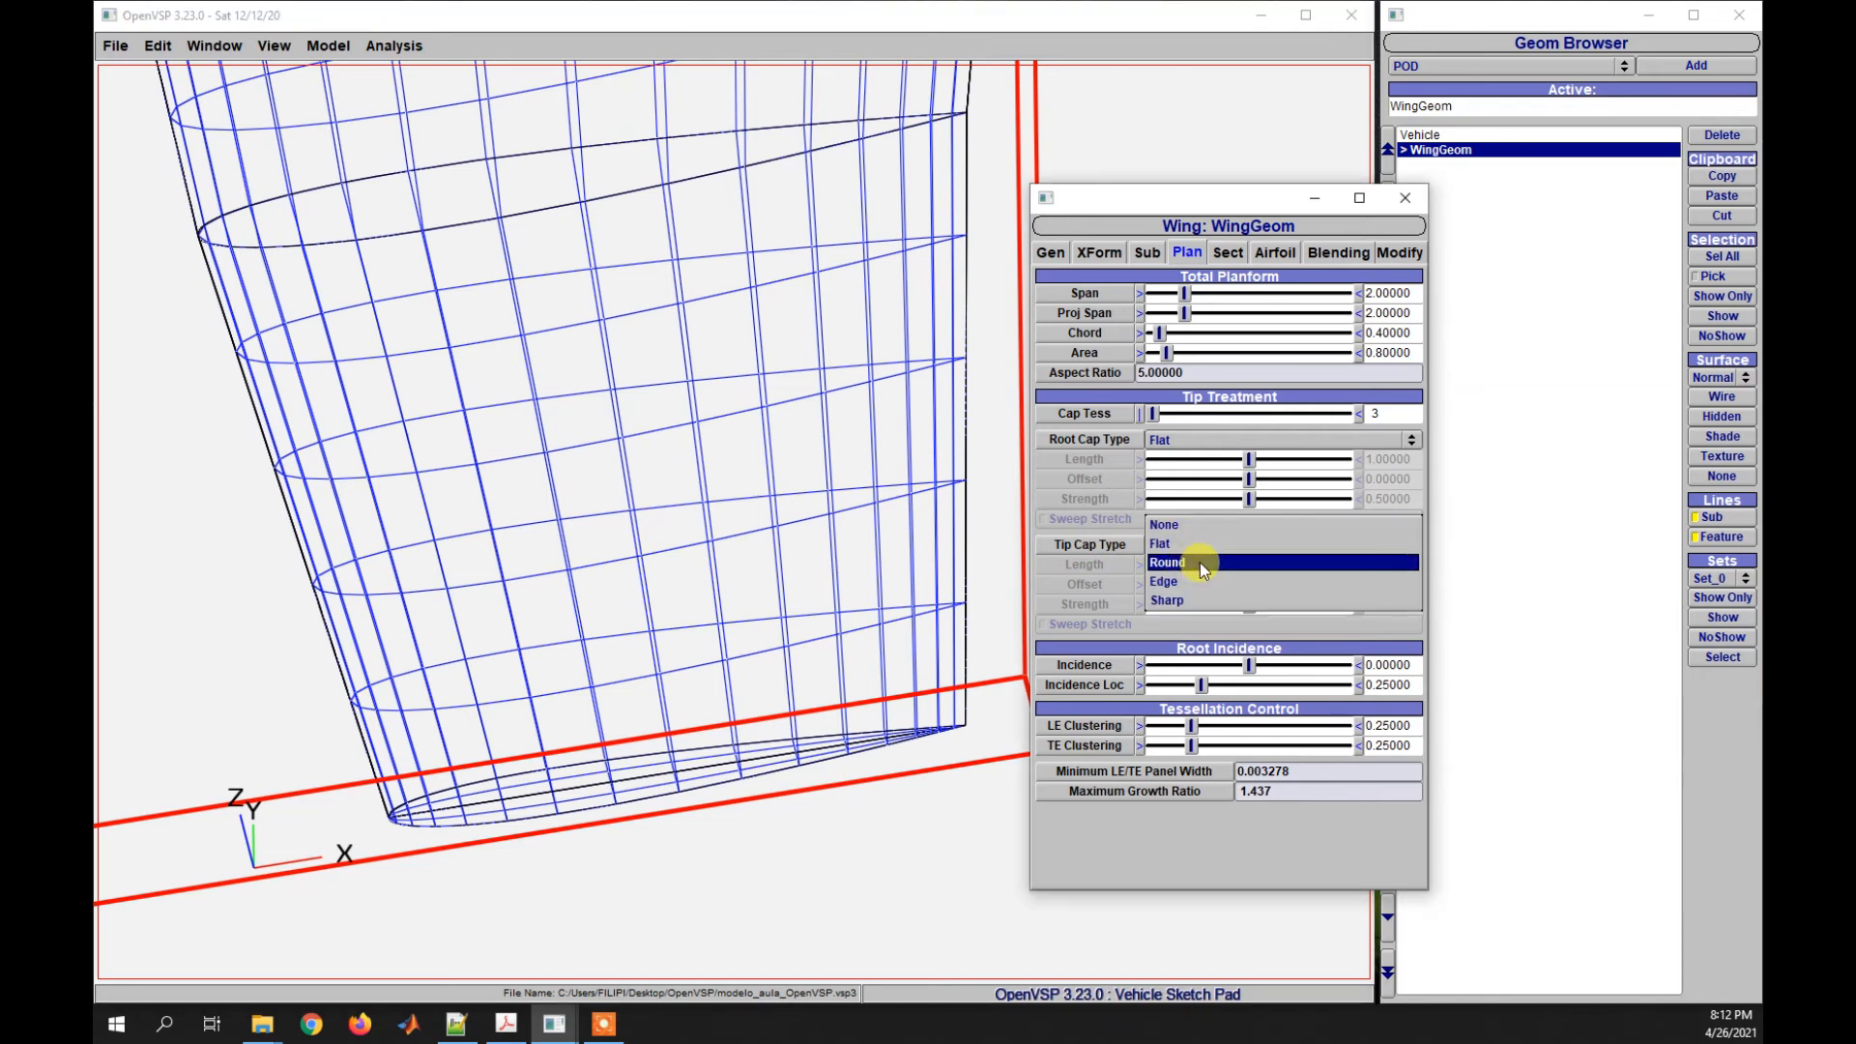
{"action": "left_click", "coordinate": [1199, 562]}
- Set the round tip cap's length to about 1.278 and its offset to 1.0
{"action": "mouse_move", "coordinate": [745, 787]}
{"action": "left_mouse_down"}
{"action": "mouse_move", "coordinate": [758, 821]}
{"action": "mouse_move", "coordinate": [767, 771]}
{"action": "mouse_move", "coordinate": [763, 829]}
{"action": "mouse_move", "coordinate": [784, 659]}
{"action": "mouse_move", "coordinate": [779, 799]}
{"action": "mouse_move", "coordinate": [803, 879]}
{"action": "mouse_move", "coordinate": [774, 671]}
{"action": "left_mouse_up"}
{"action": "mouse_move", "coordinate": [1273, 573]}
{"action": "left_mouse_down"}
{"action": "mouse_move", "coordinate": [1307, 581]}
{"action": "mouse_move", "coordinate": [1257, 578]}
{"action": "mouse_move", "coordinate": [1278, 573]}
{"action": "left_mouse_up"}
{"action": "left_click_drag", "start_coordinate": [1413, 566], "coordinate": [1337, 570]}
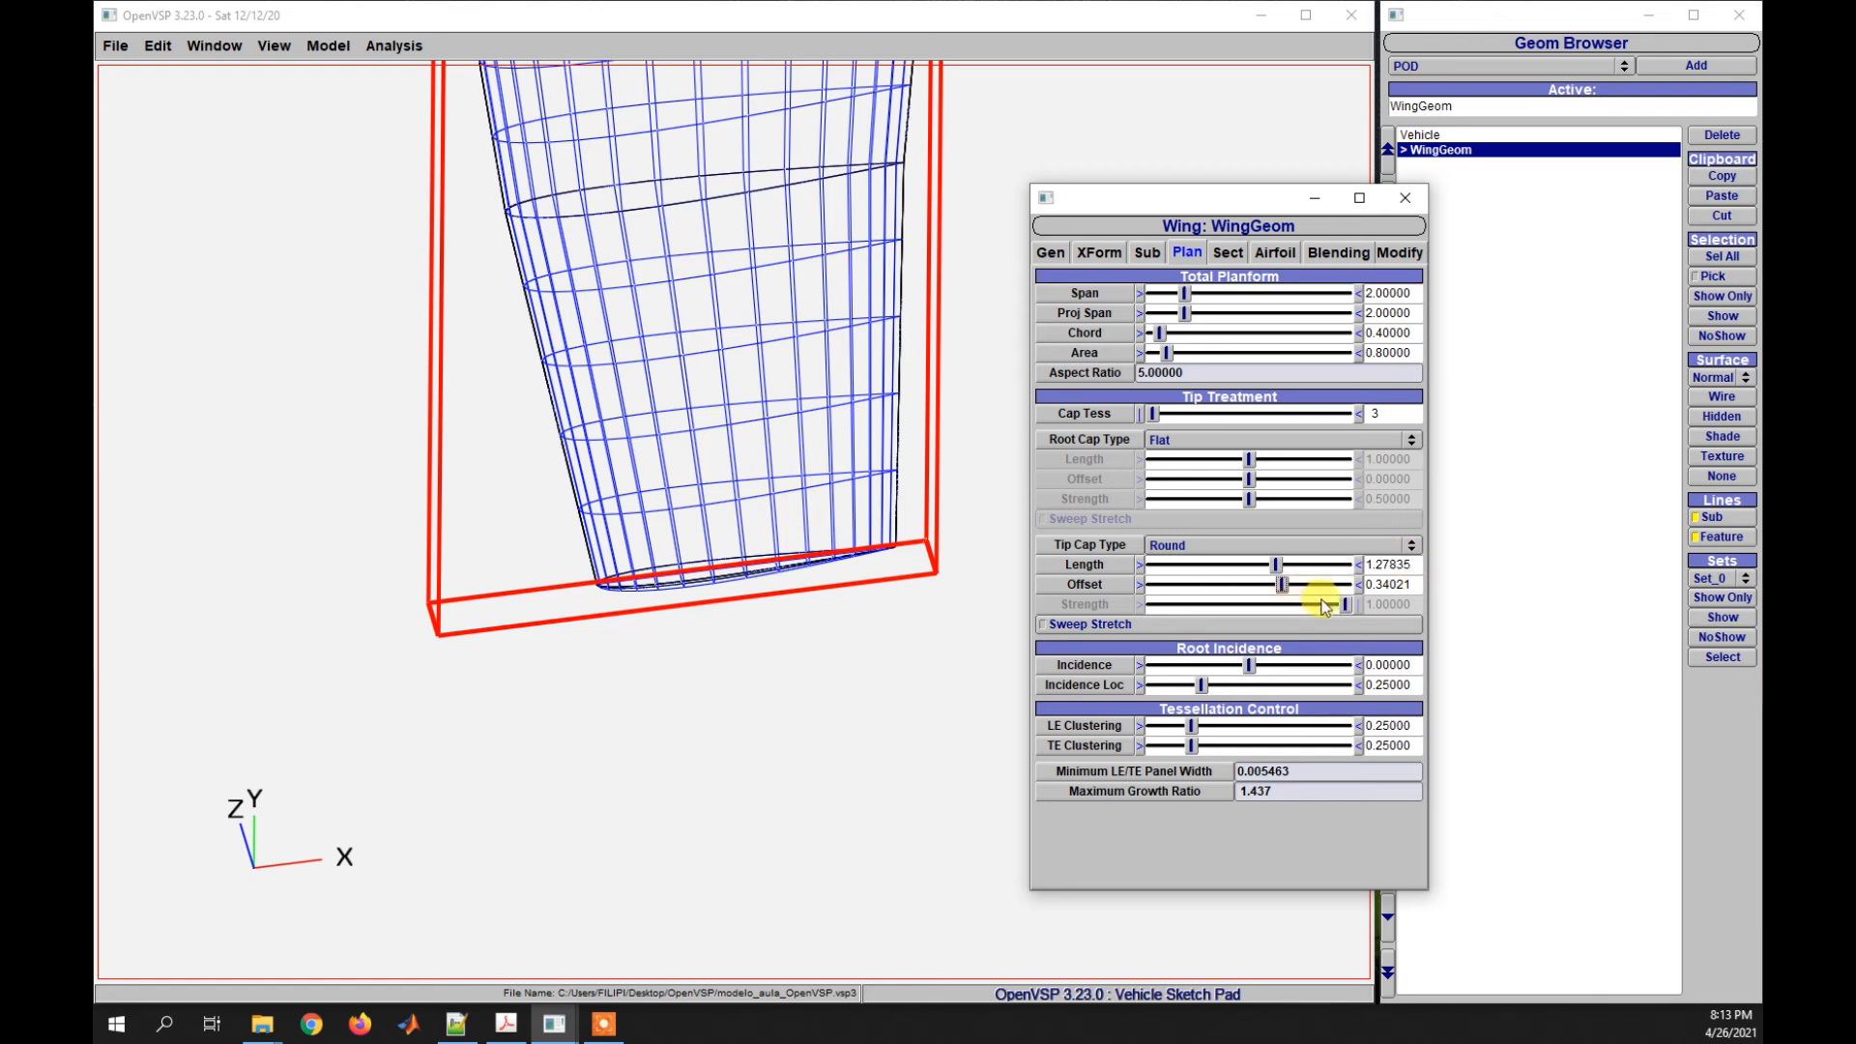
{"action": "left_click_drag", "start_coordinate": [1282, 585], "coordinate": [1335, 597]}
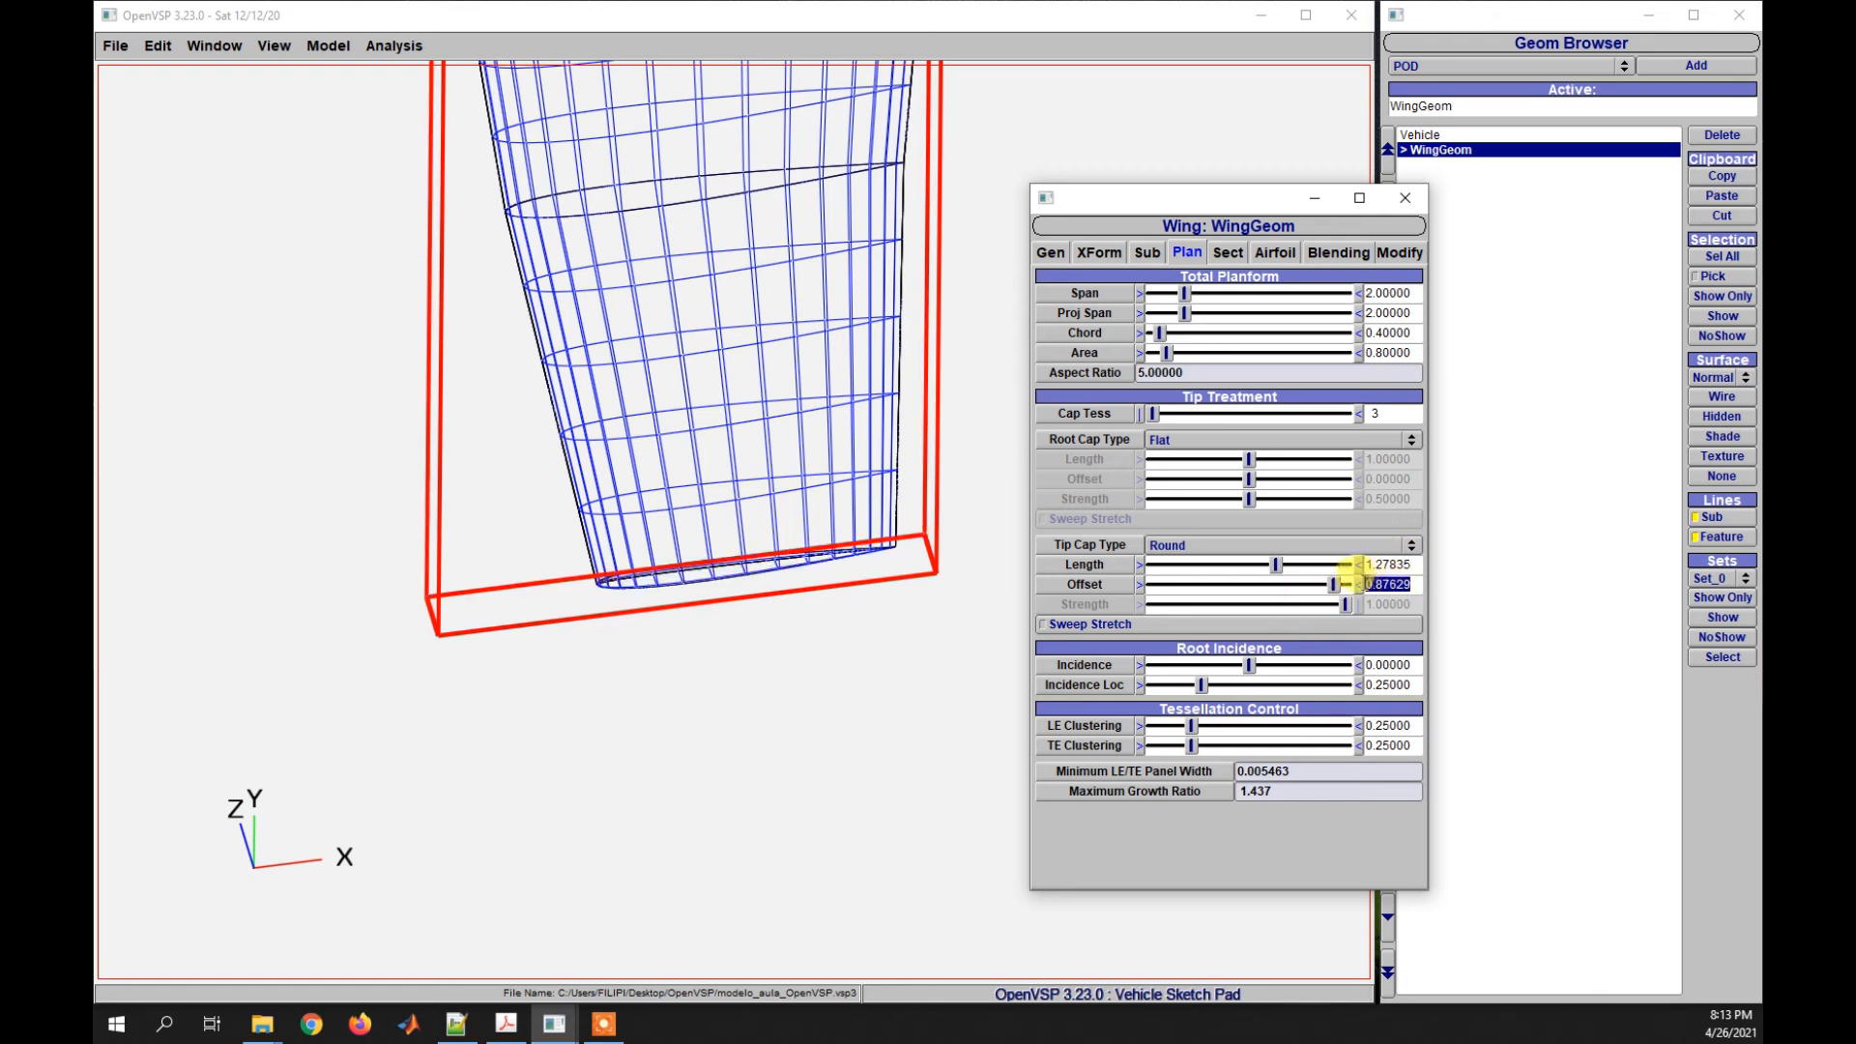
{"action": "left_click", "coordinate": [1367, 586]}
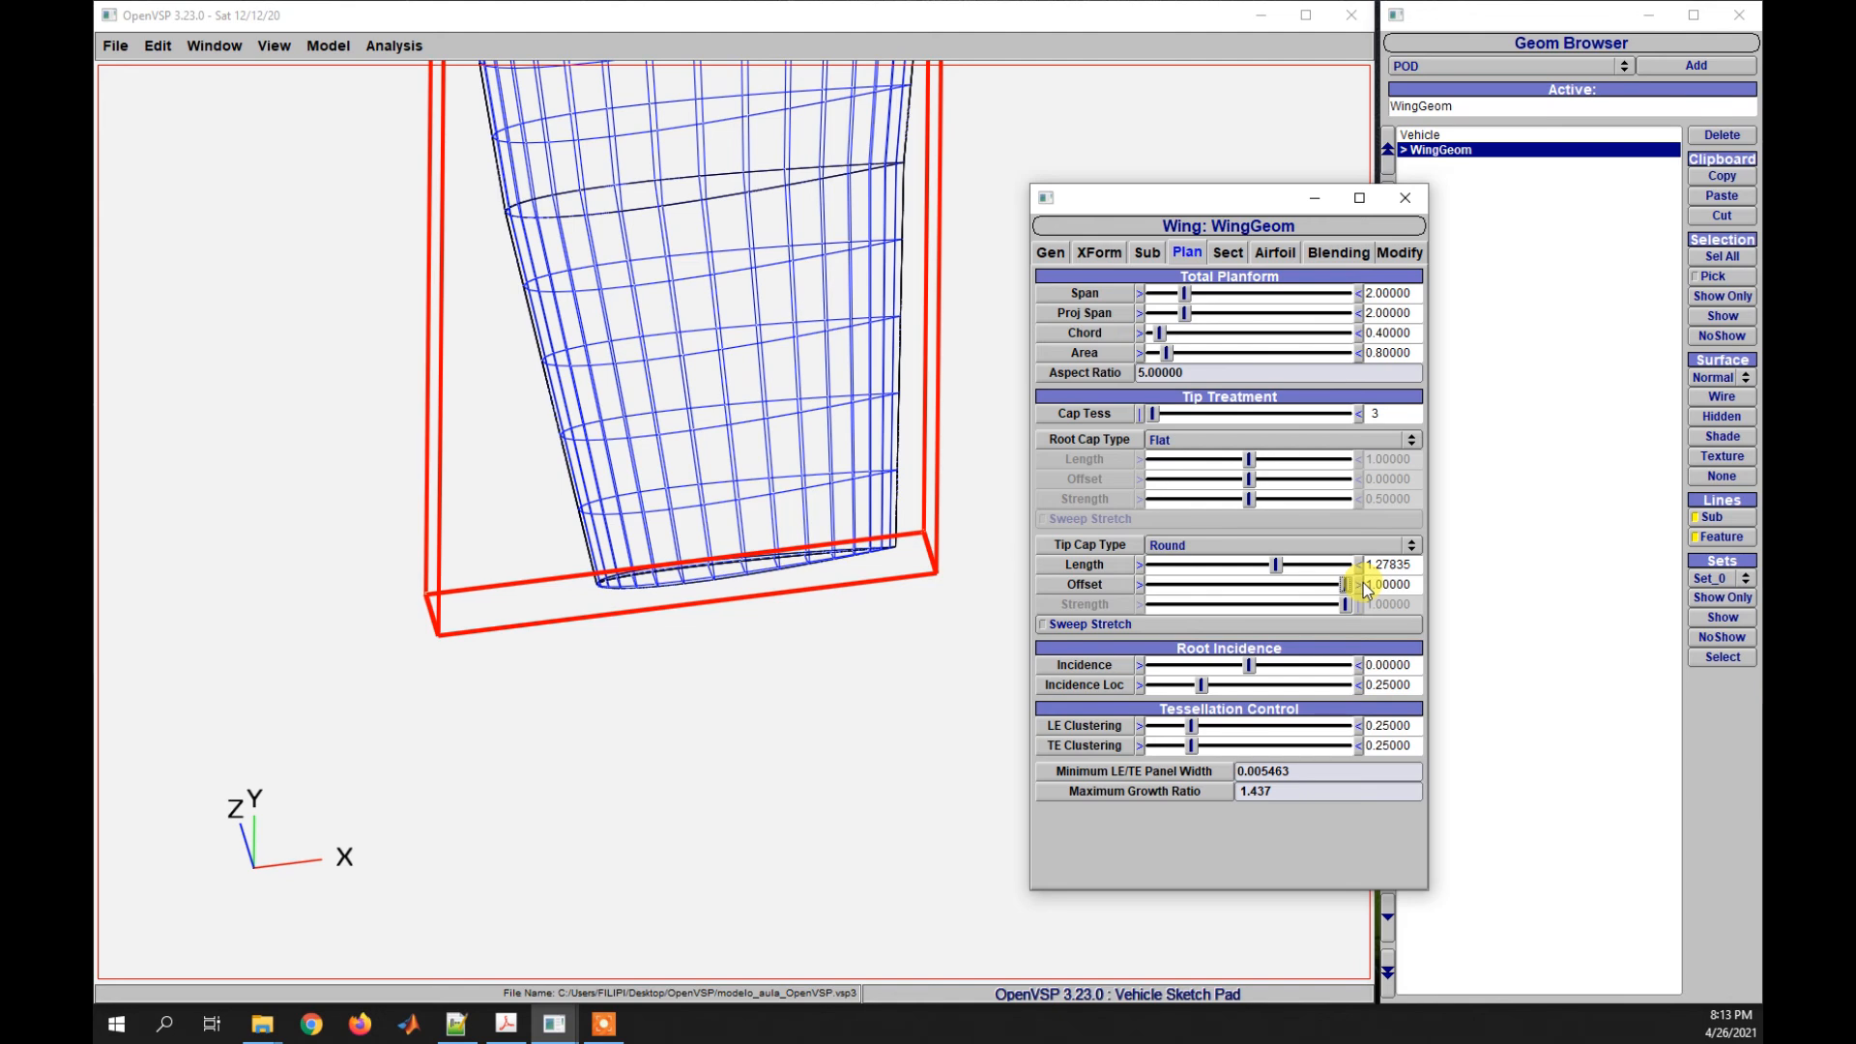
- Remove the root cap by setting its type to None and inspect the open root section
{"action": "scroll", "coordinate": [945, 609], "scroll_direction": "up", "scroll_amount": 3}
{"action": "right_click_drag", "start_coordinate": [800, 769], "coordinate": [797, 798]}
{"action": "mouse_move", "coordinate": [800, 351]}
{"action": "right_mouse_down"}
{"action": "mouse_move", "coordinate": [767, 770]}
{"action": "mouse_move", "coordinate": [781, 801]}
{"action": "right_mouse_up"}
{"action": "right_click_drag", "start_coordinate": [735, 203], "coordinate": [834, 665]}
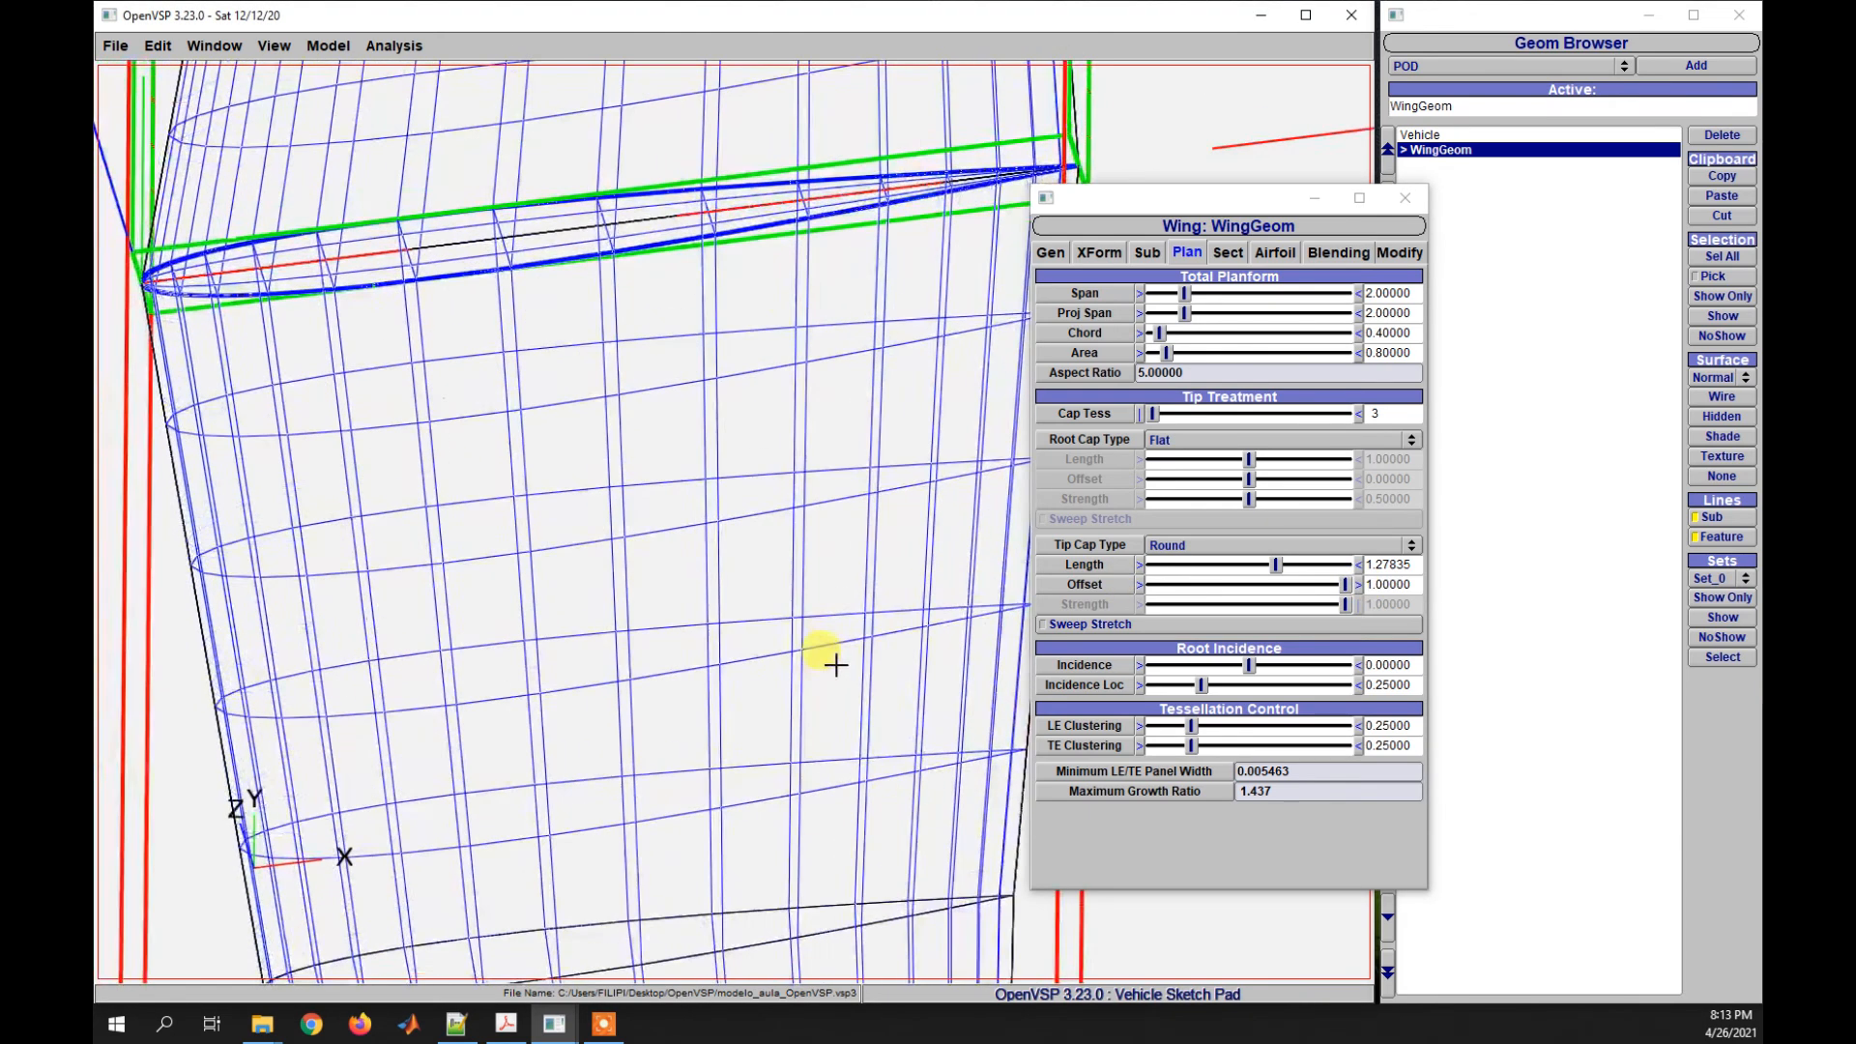
{"action": "mouse_move", "coordinate": [746, 402]}
{"action": "right_mouse_down"}
{"action": "mouse_move", "coordinate": [750, 551]}
{"action": "mouse_move", "coordinate": [783, 542]}
{"action": "mouse_move", "coordinate": [810, 592]}
{"action": "mouse_move", "coordinate": [850, 559]}
{"action": "right_mouse_up"}
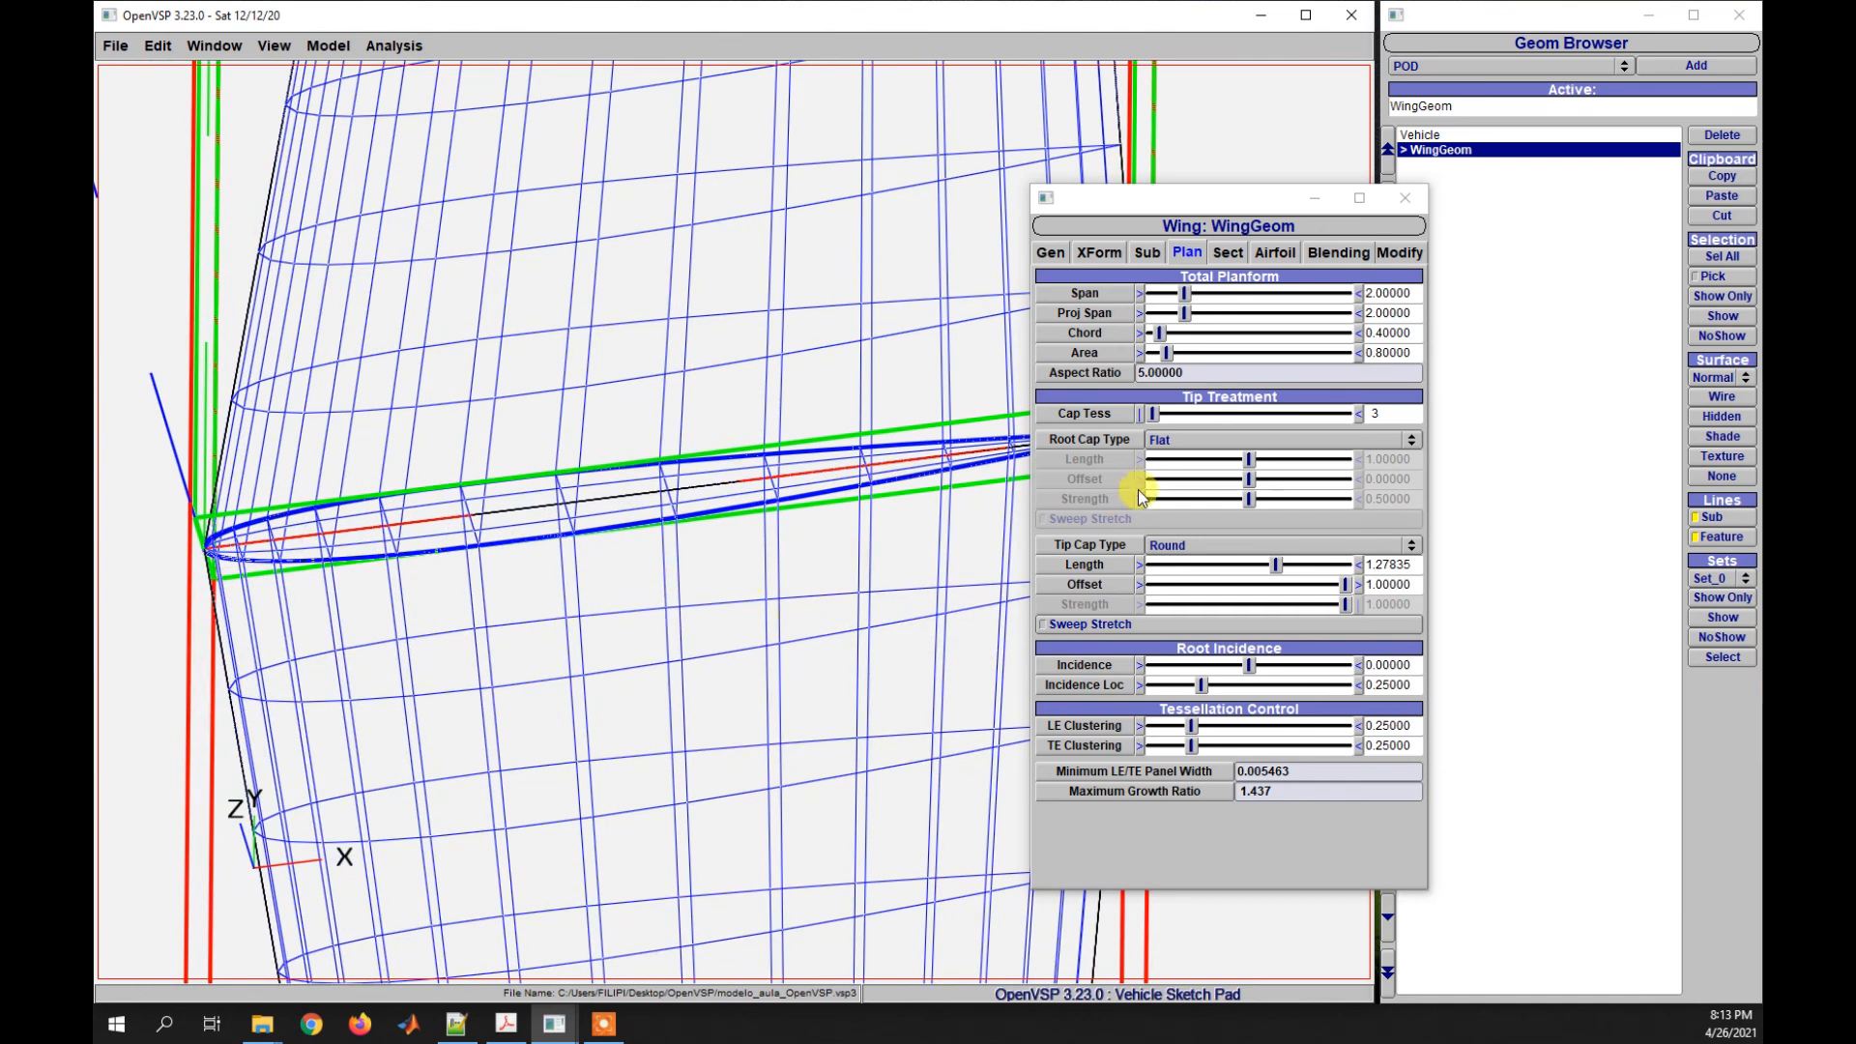
{"action": "left_click", "coordinate": [1170, 441]}
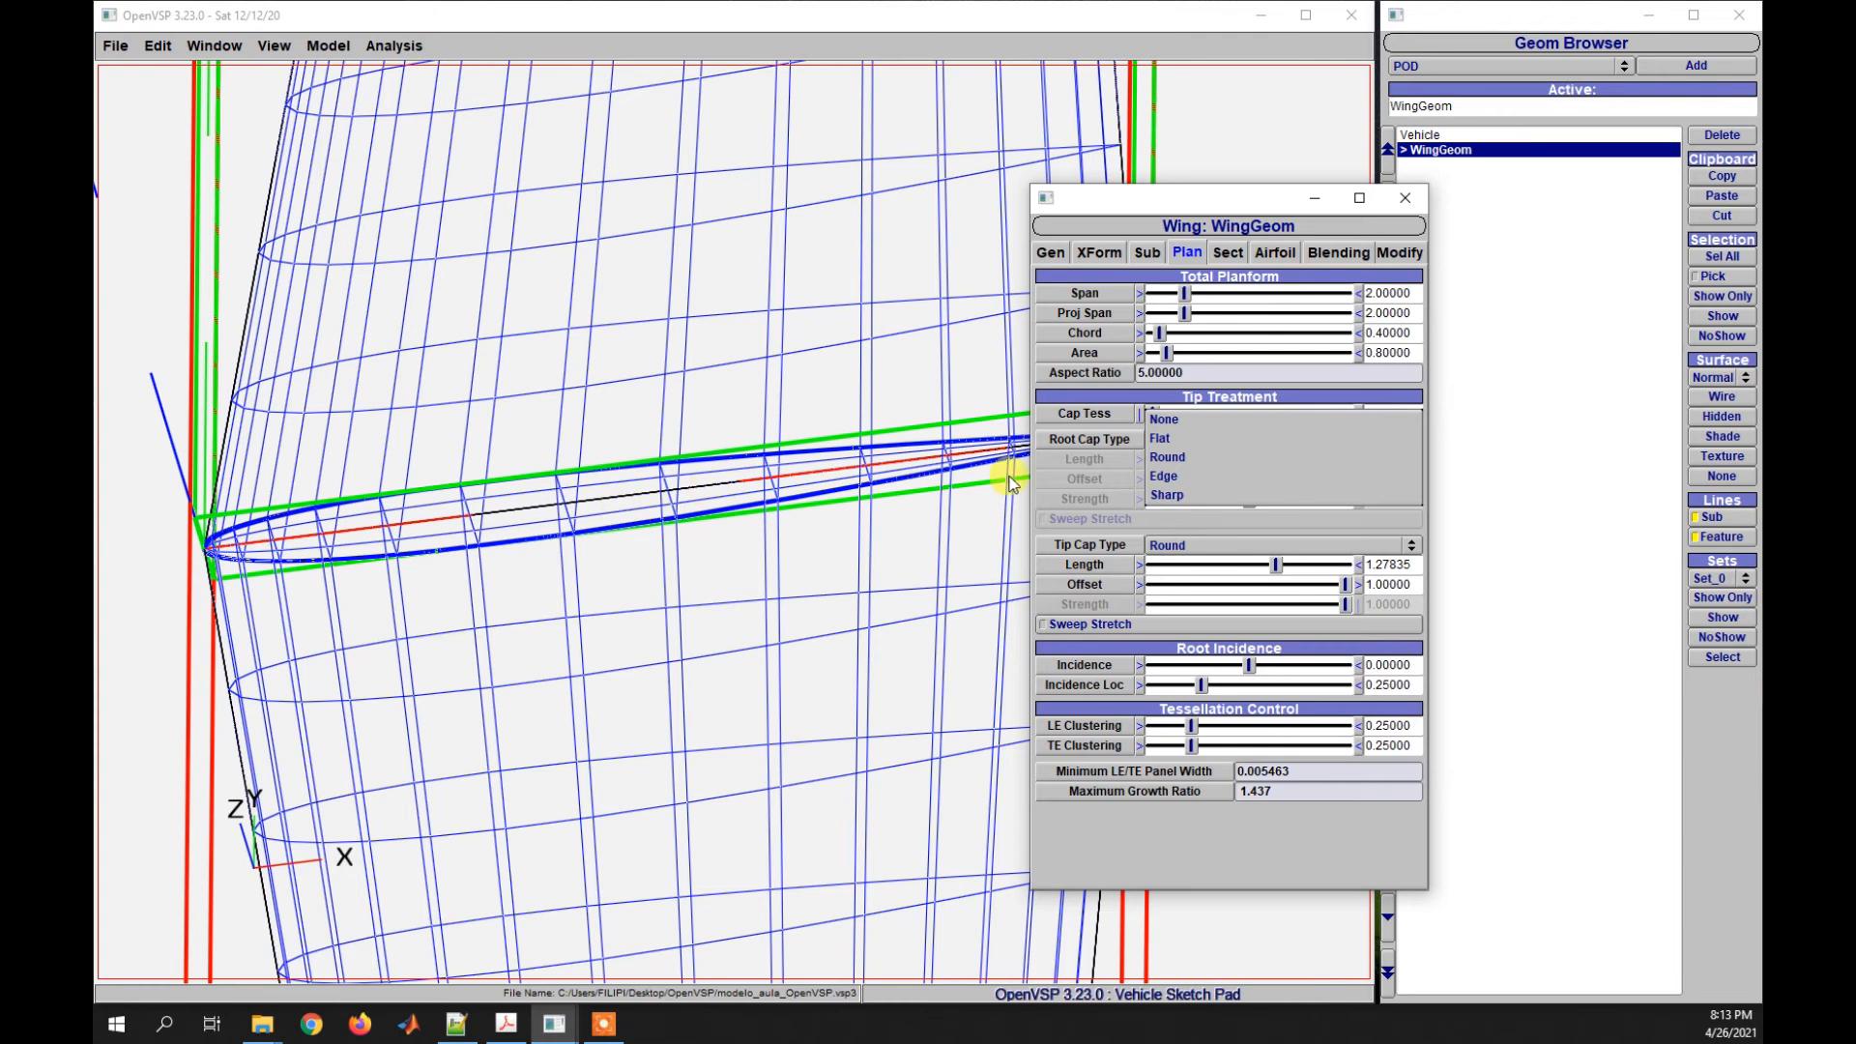
{"action": "left_click", "coordinate": [1188, 426]}
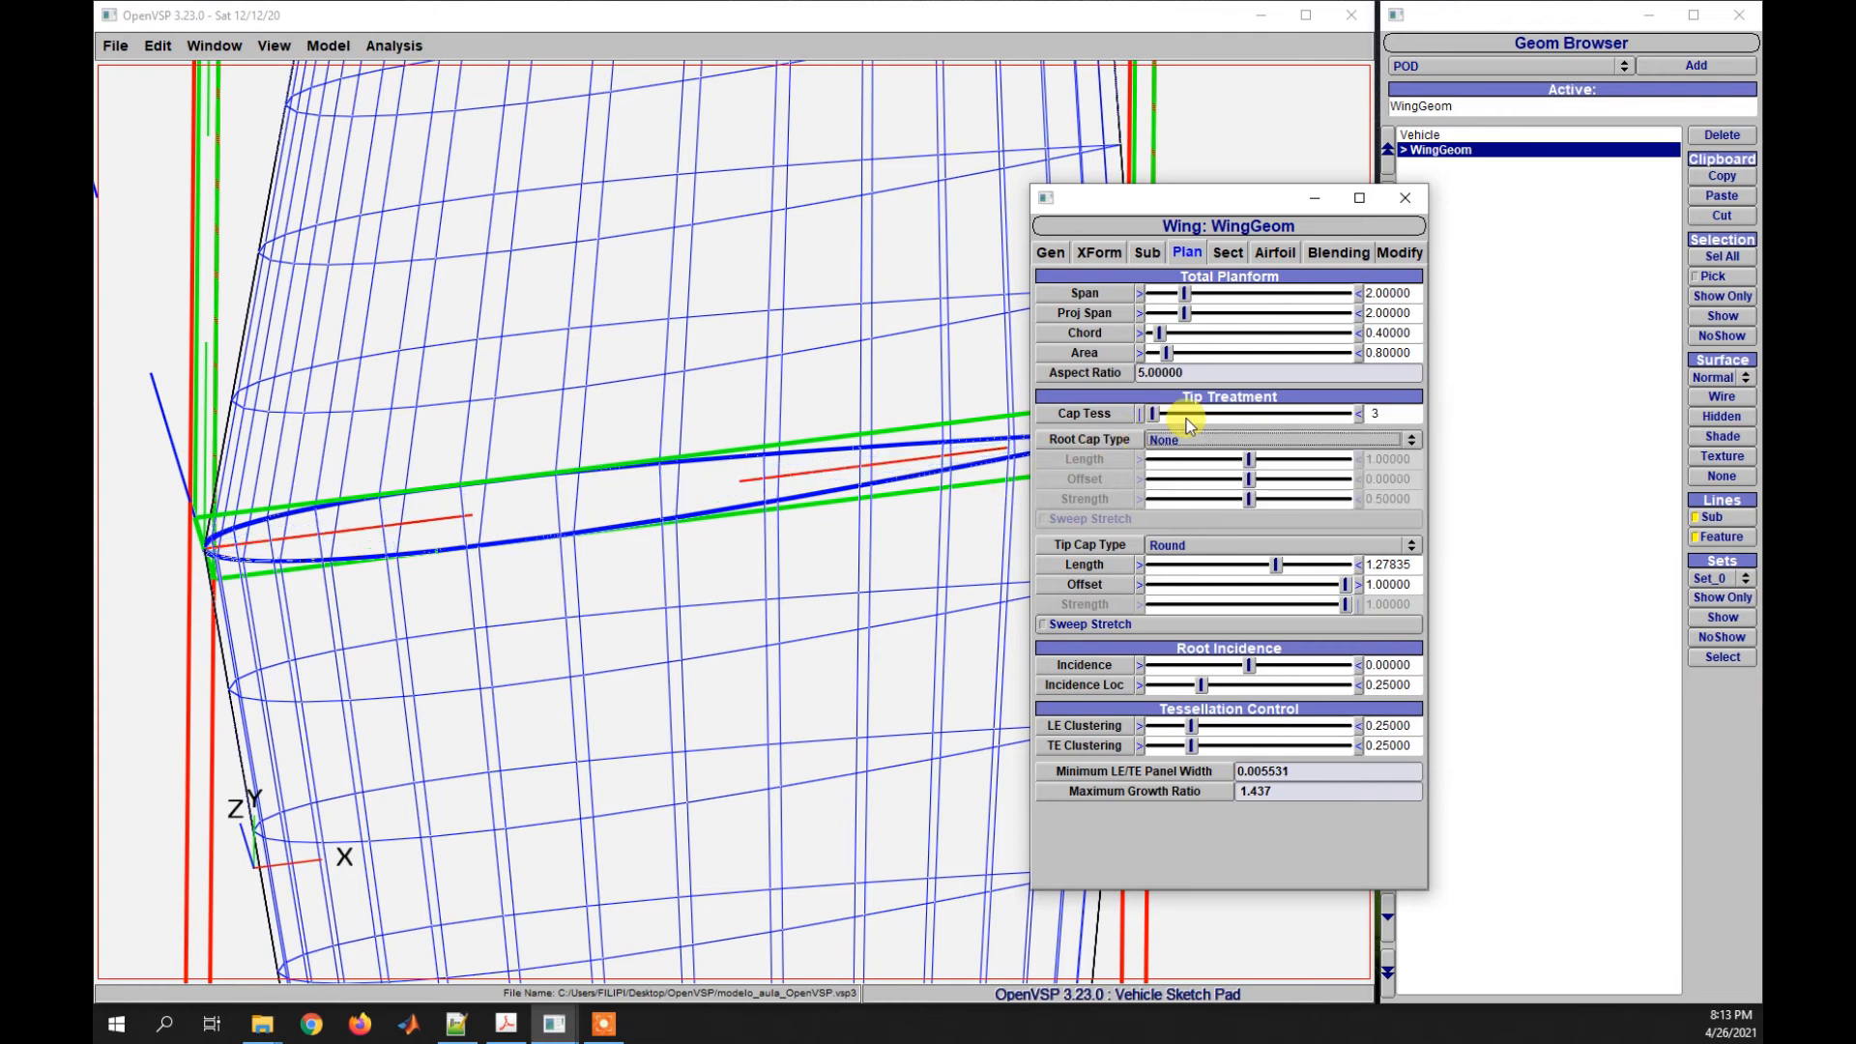
{"action": "left_click_drag", "start_coordinate": [578, 646], "coordinate": [642, 448]}
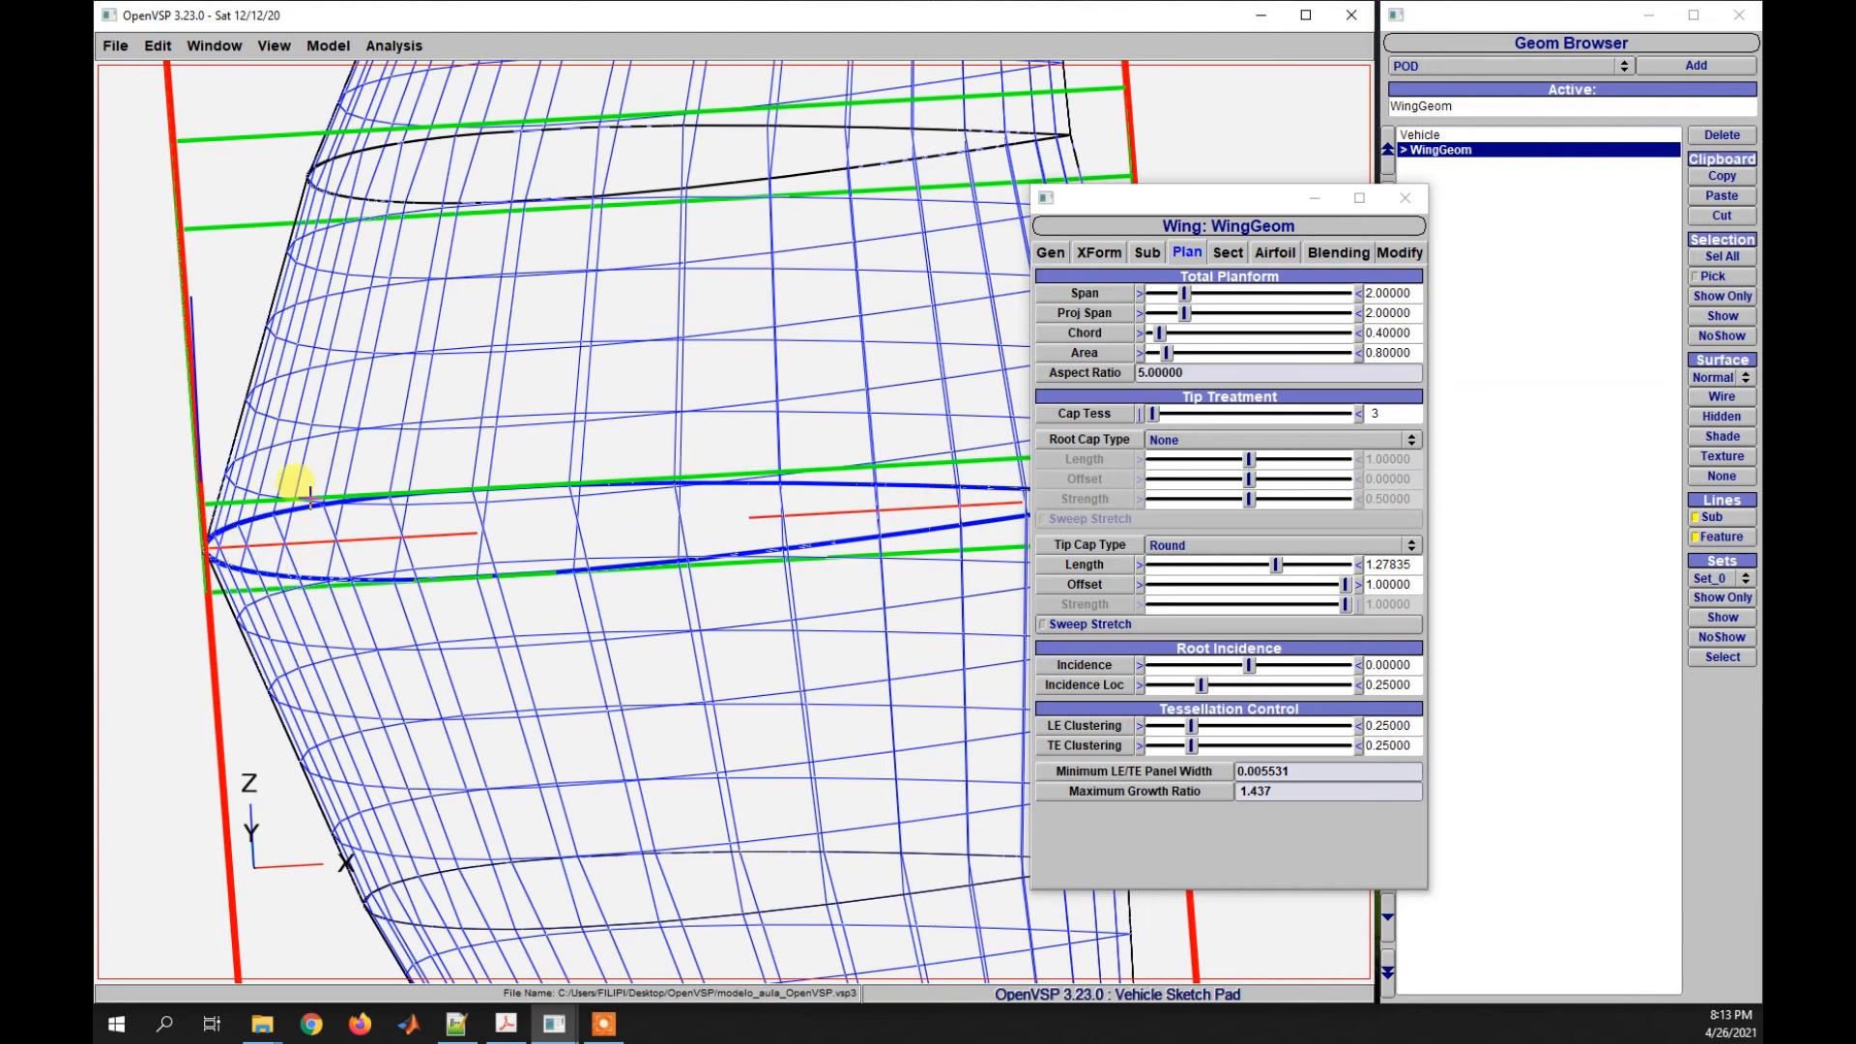
{"action": "left_click_drag", "start_coordinate": [525, 398], "coordinate": [484, 464]}
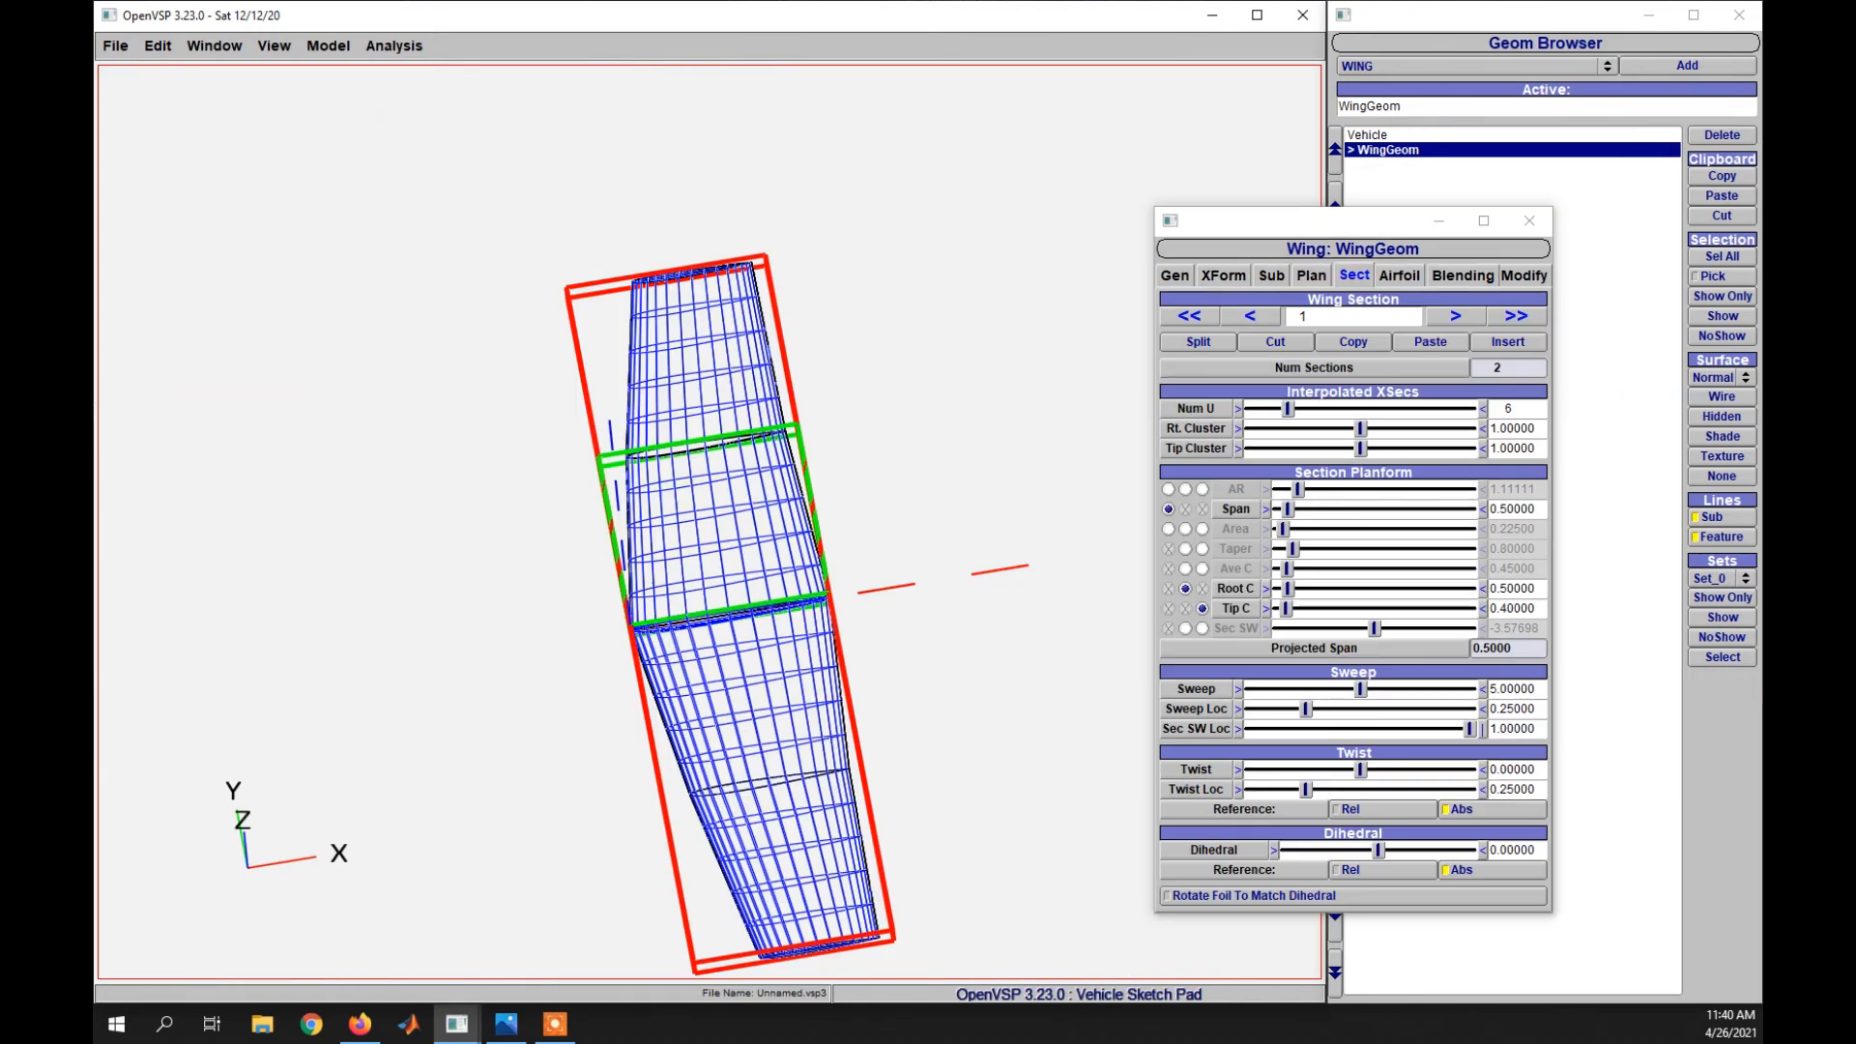
- Review the double tapered wing's chords, spans and sweep angles in the reference image Asa da aula.png, switching to Photos
{"action": "left_click_drag", "start_coordinate": [95, 389], "coordinate": [992, 226]}
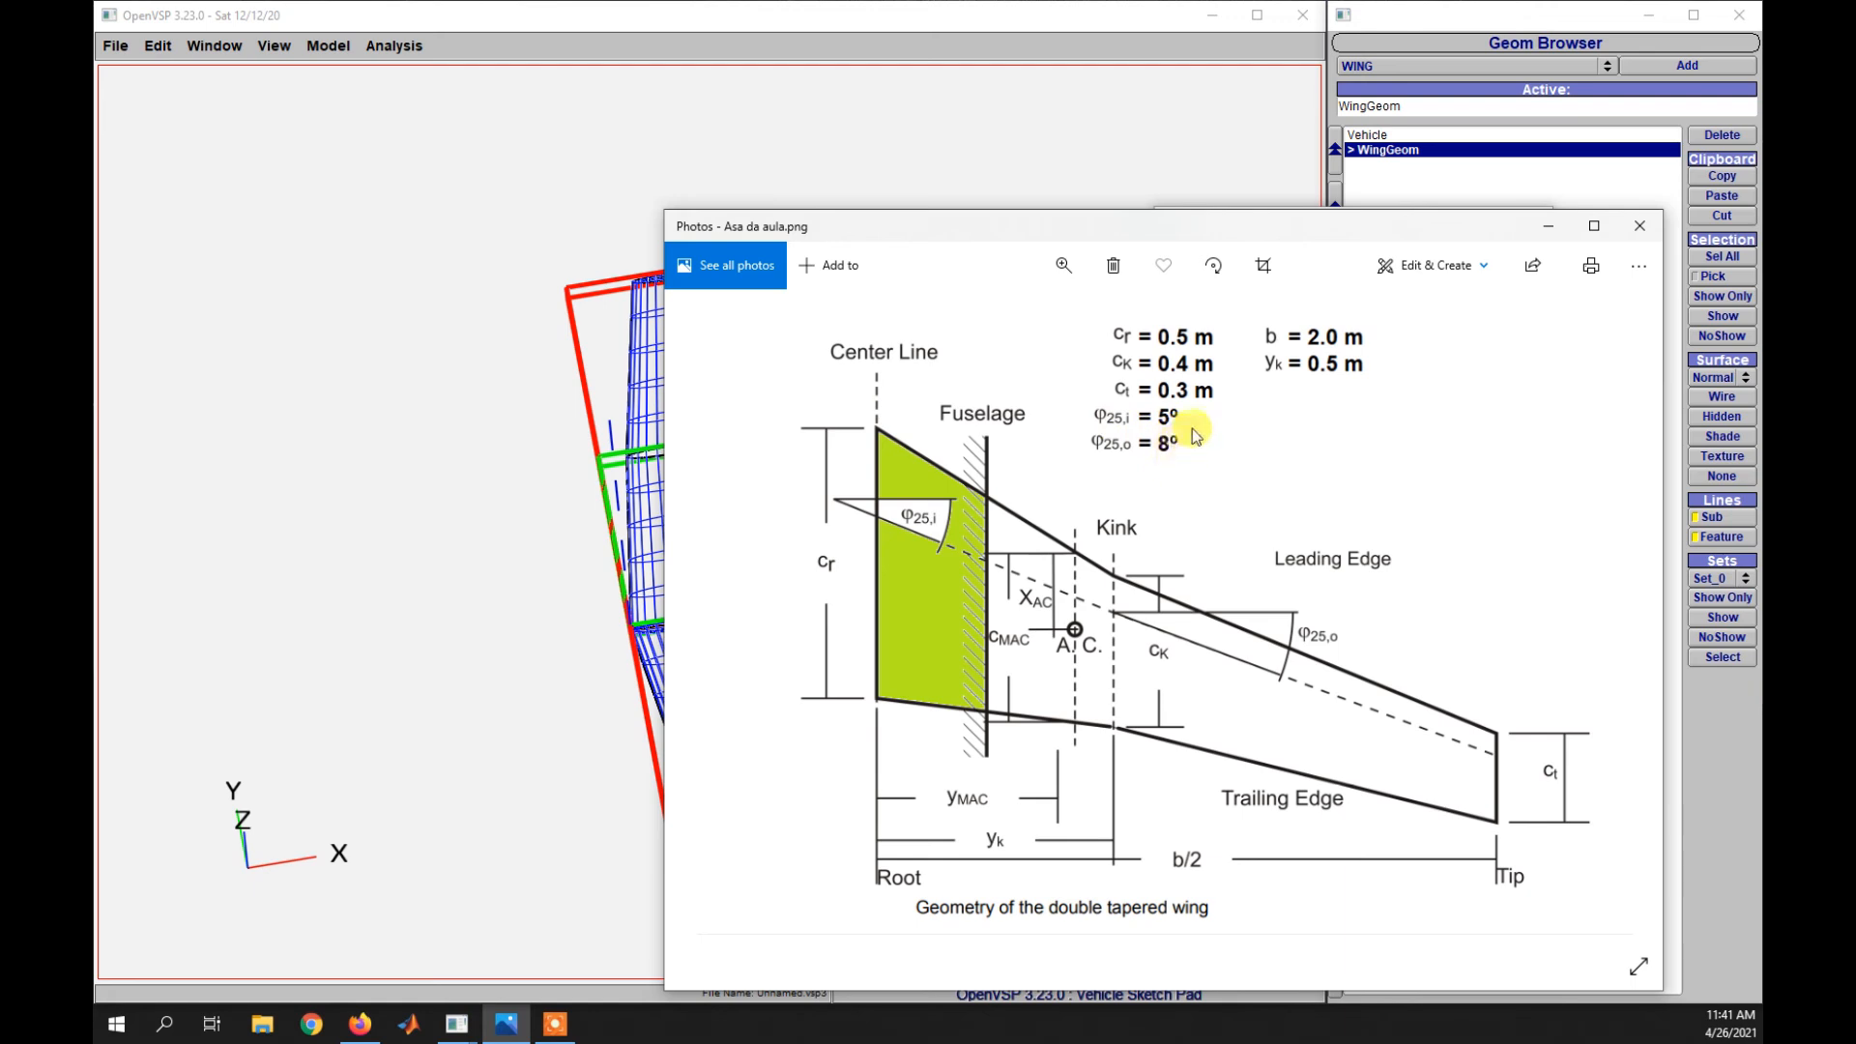
{"action": "left_click_drag", "start_coordinate": [1353, 232], "coordinate": [1003, 266]}
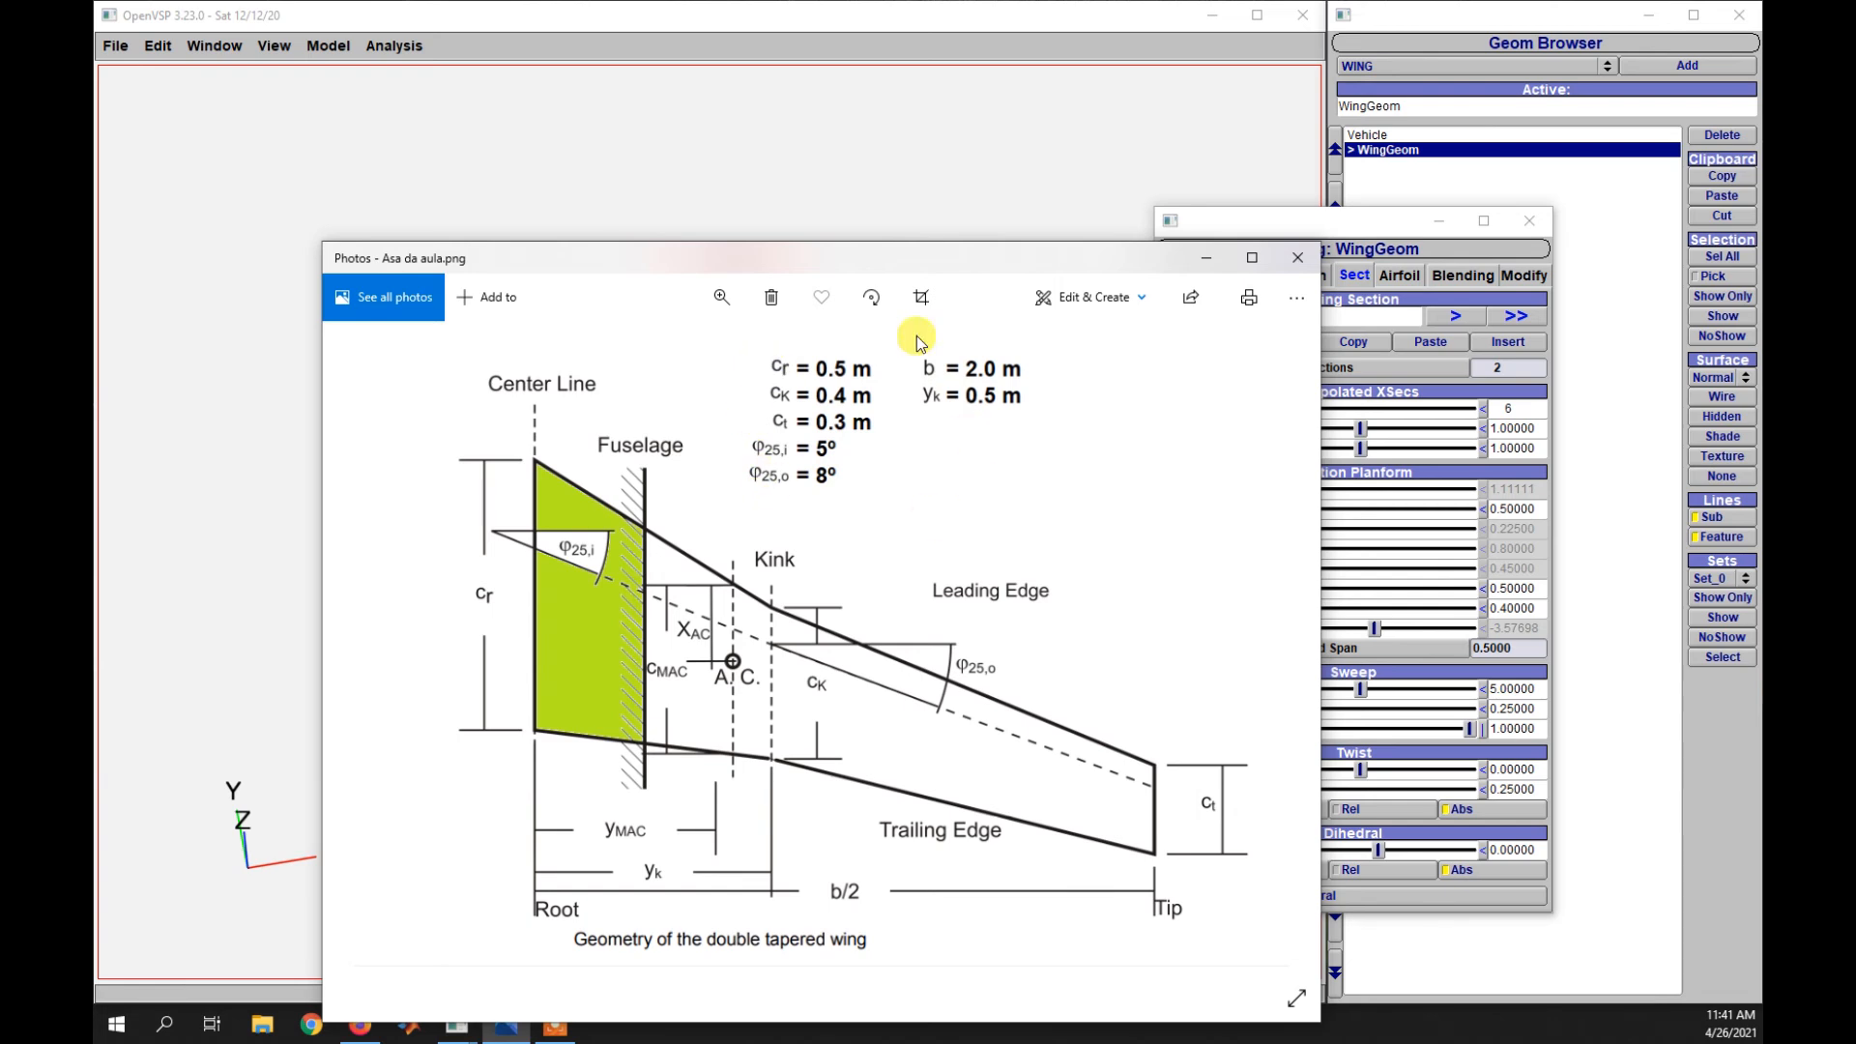
{"action": "left_click_drag", "start_coordinate": [729, 257], "coordinate": [4, 430]}
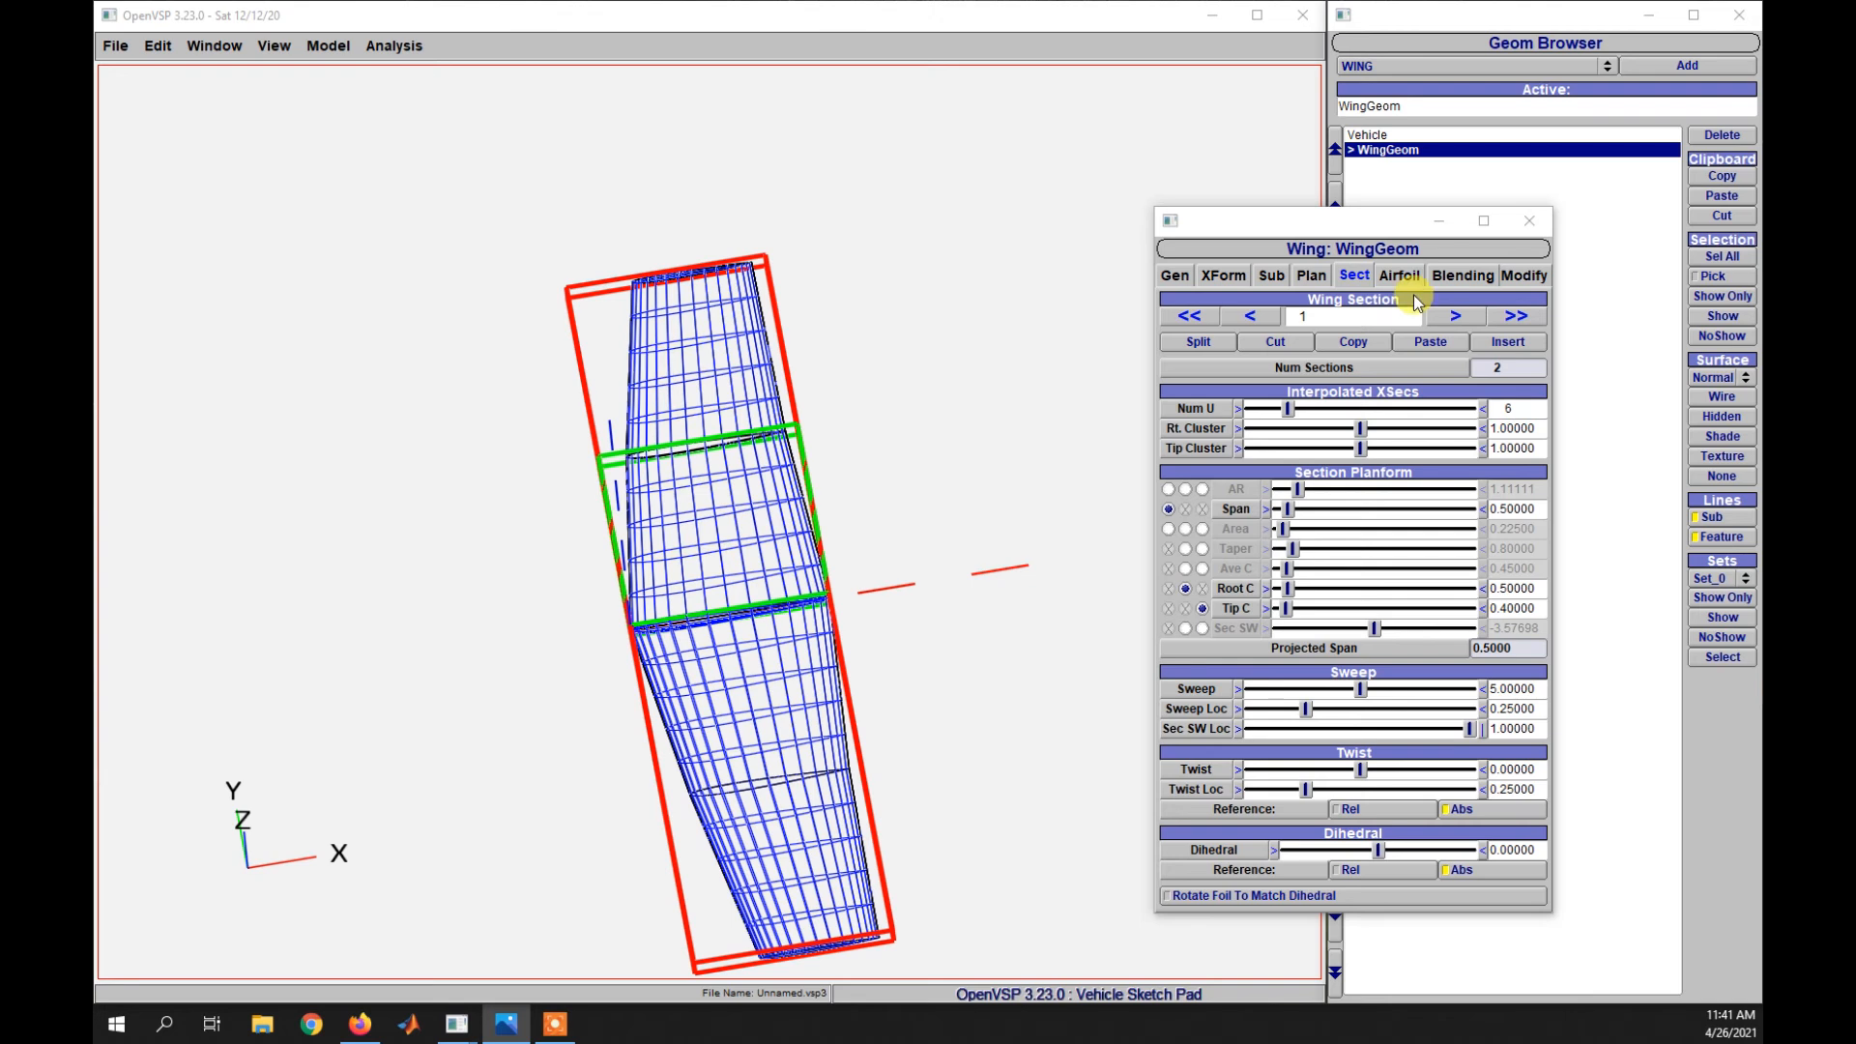
- Open the Design Variables settings and place them clear of the wing model
{"action": "left_click", "coordinate": [327, 47]}
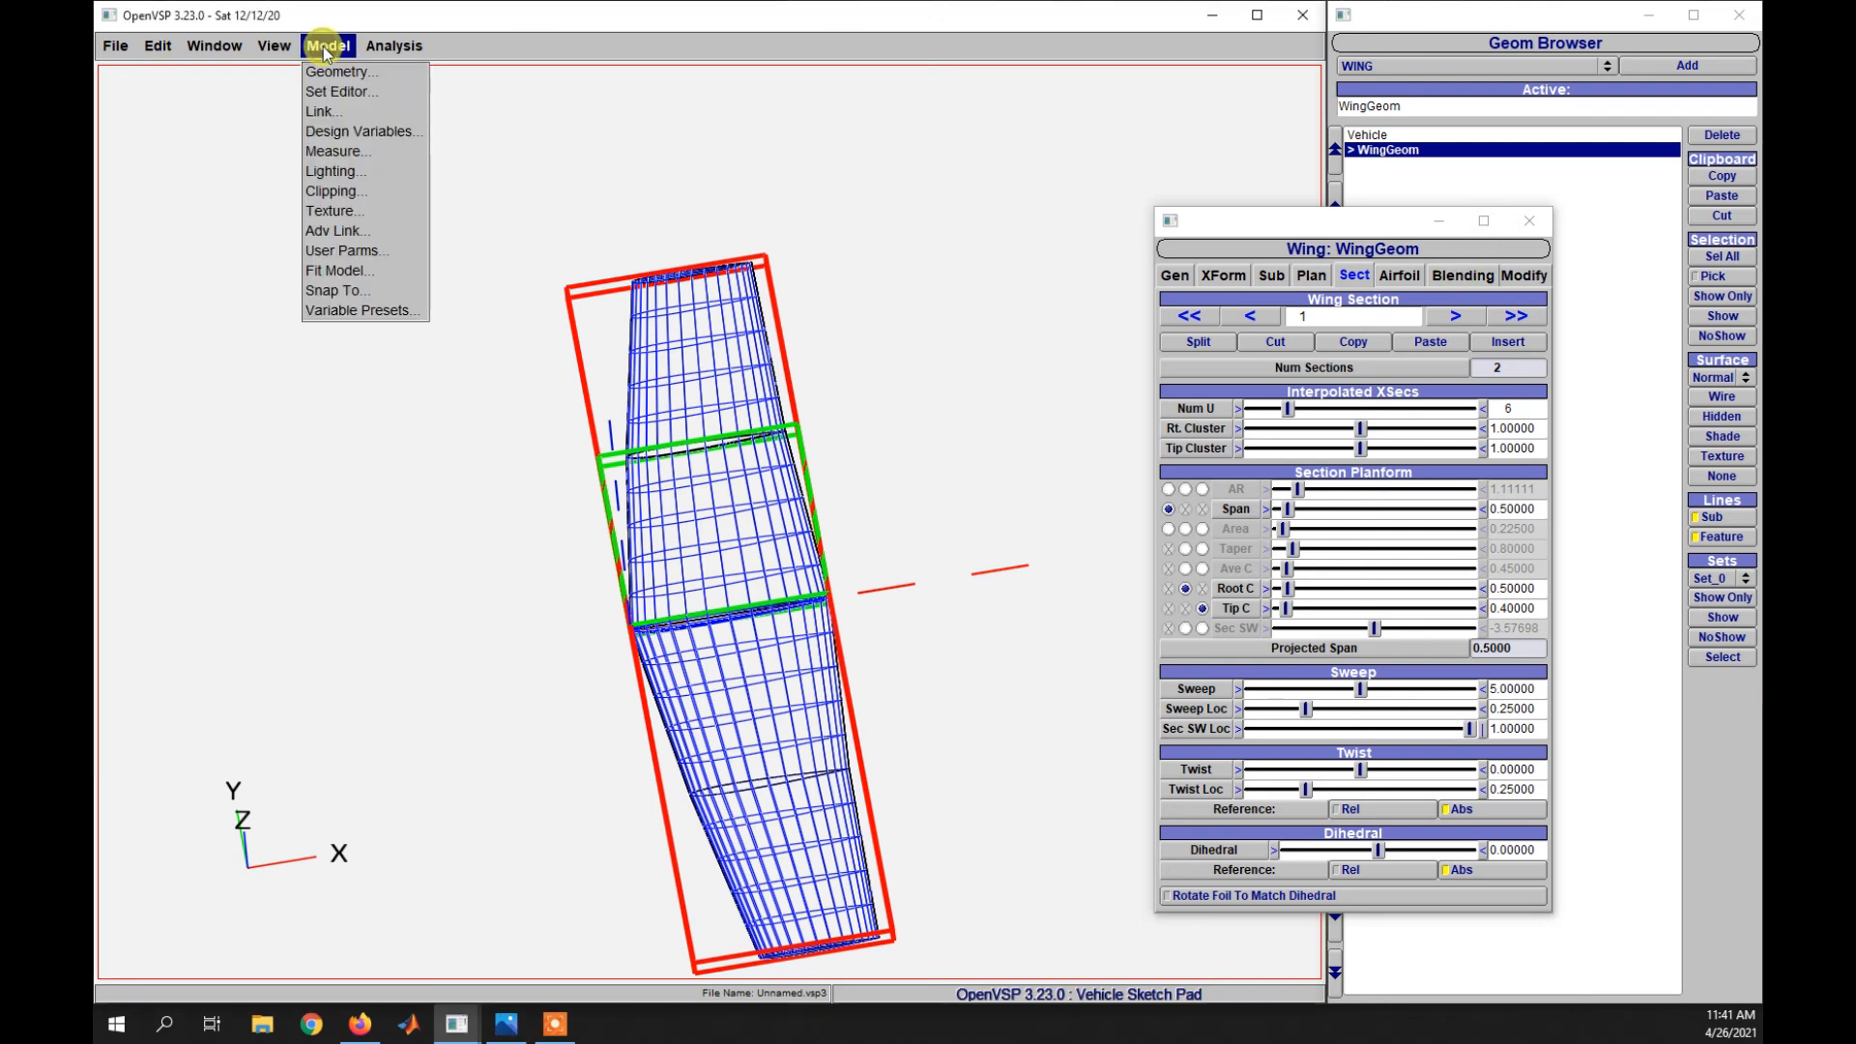
{"action": "left_click", "coordinate": [340, 131]}
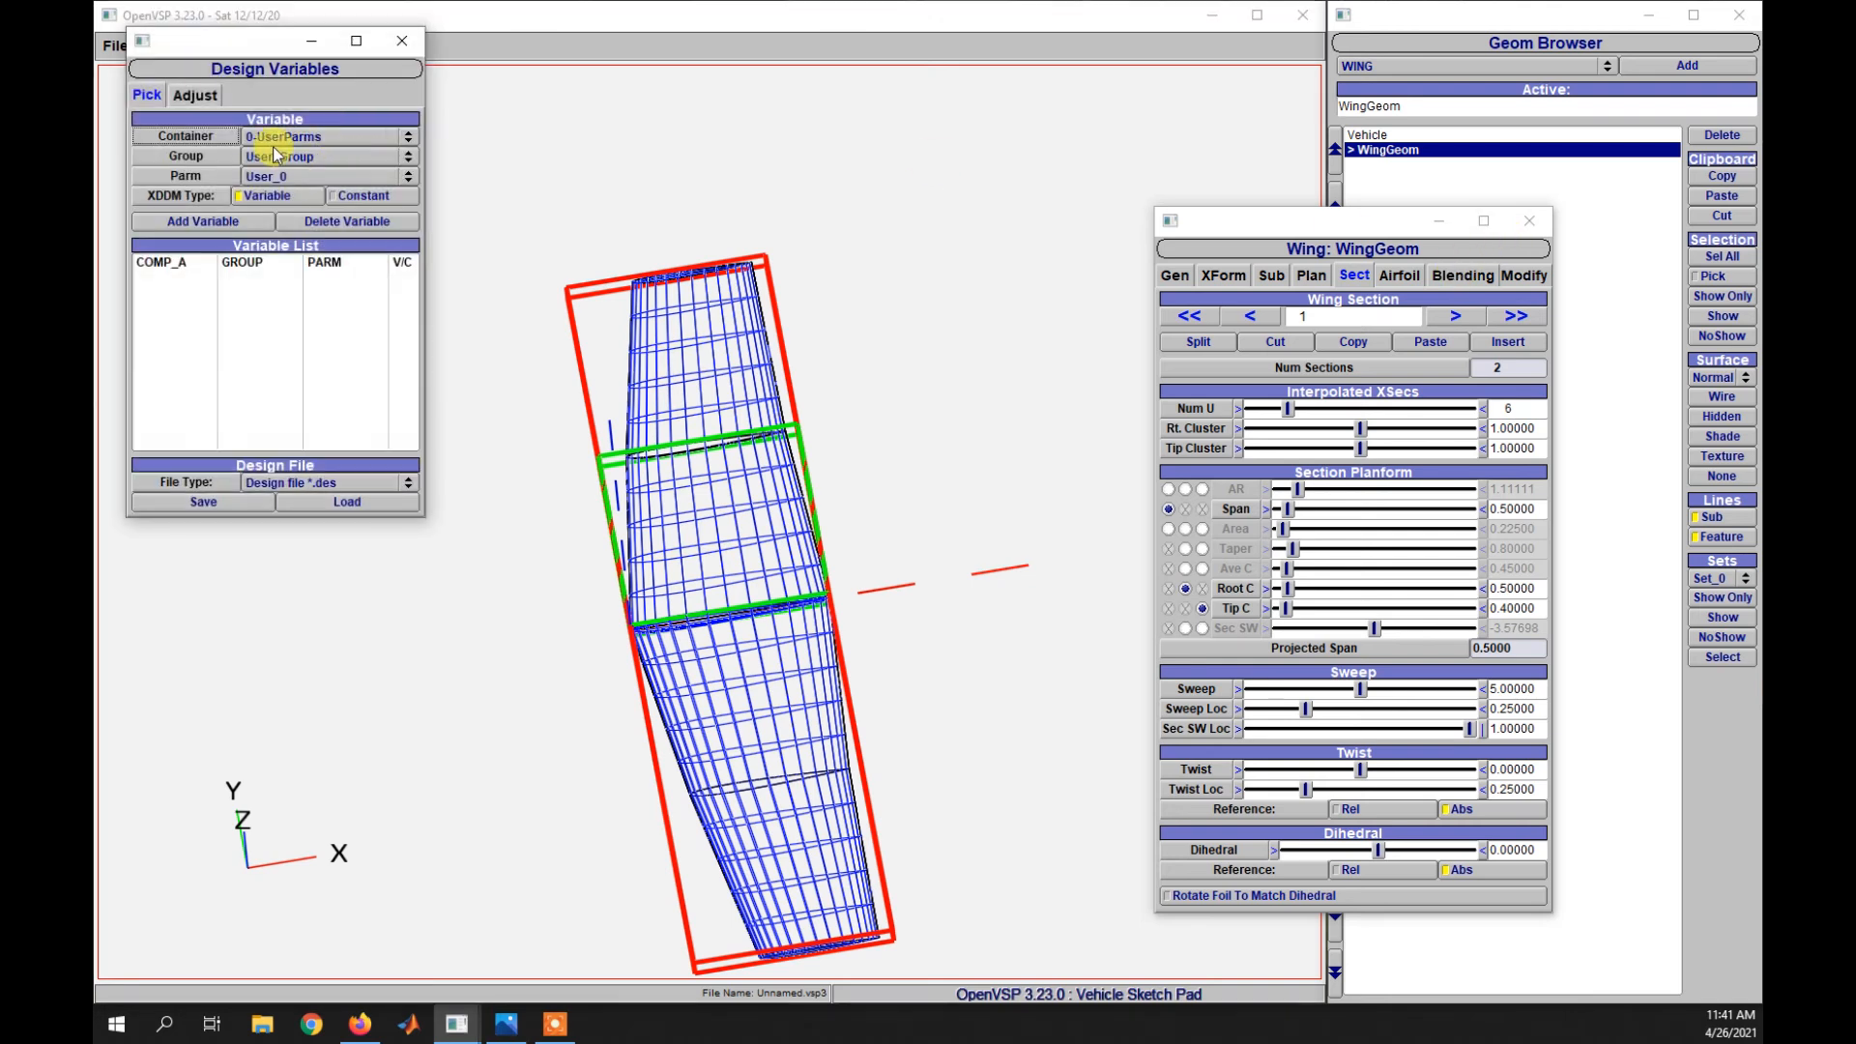
{"action": "left_click_drag", "start_coordinate": [237, 50], "coordinate": [374, 282]}
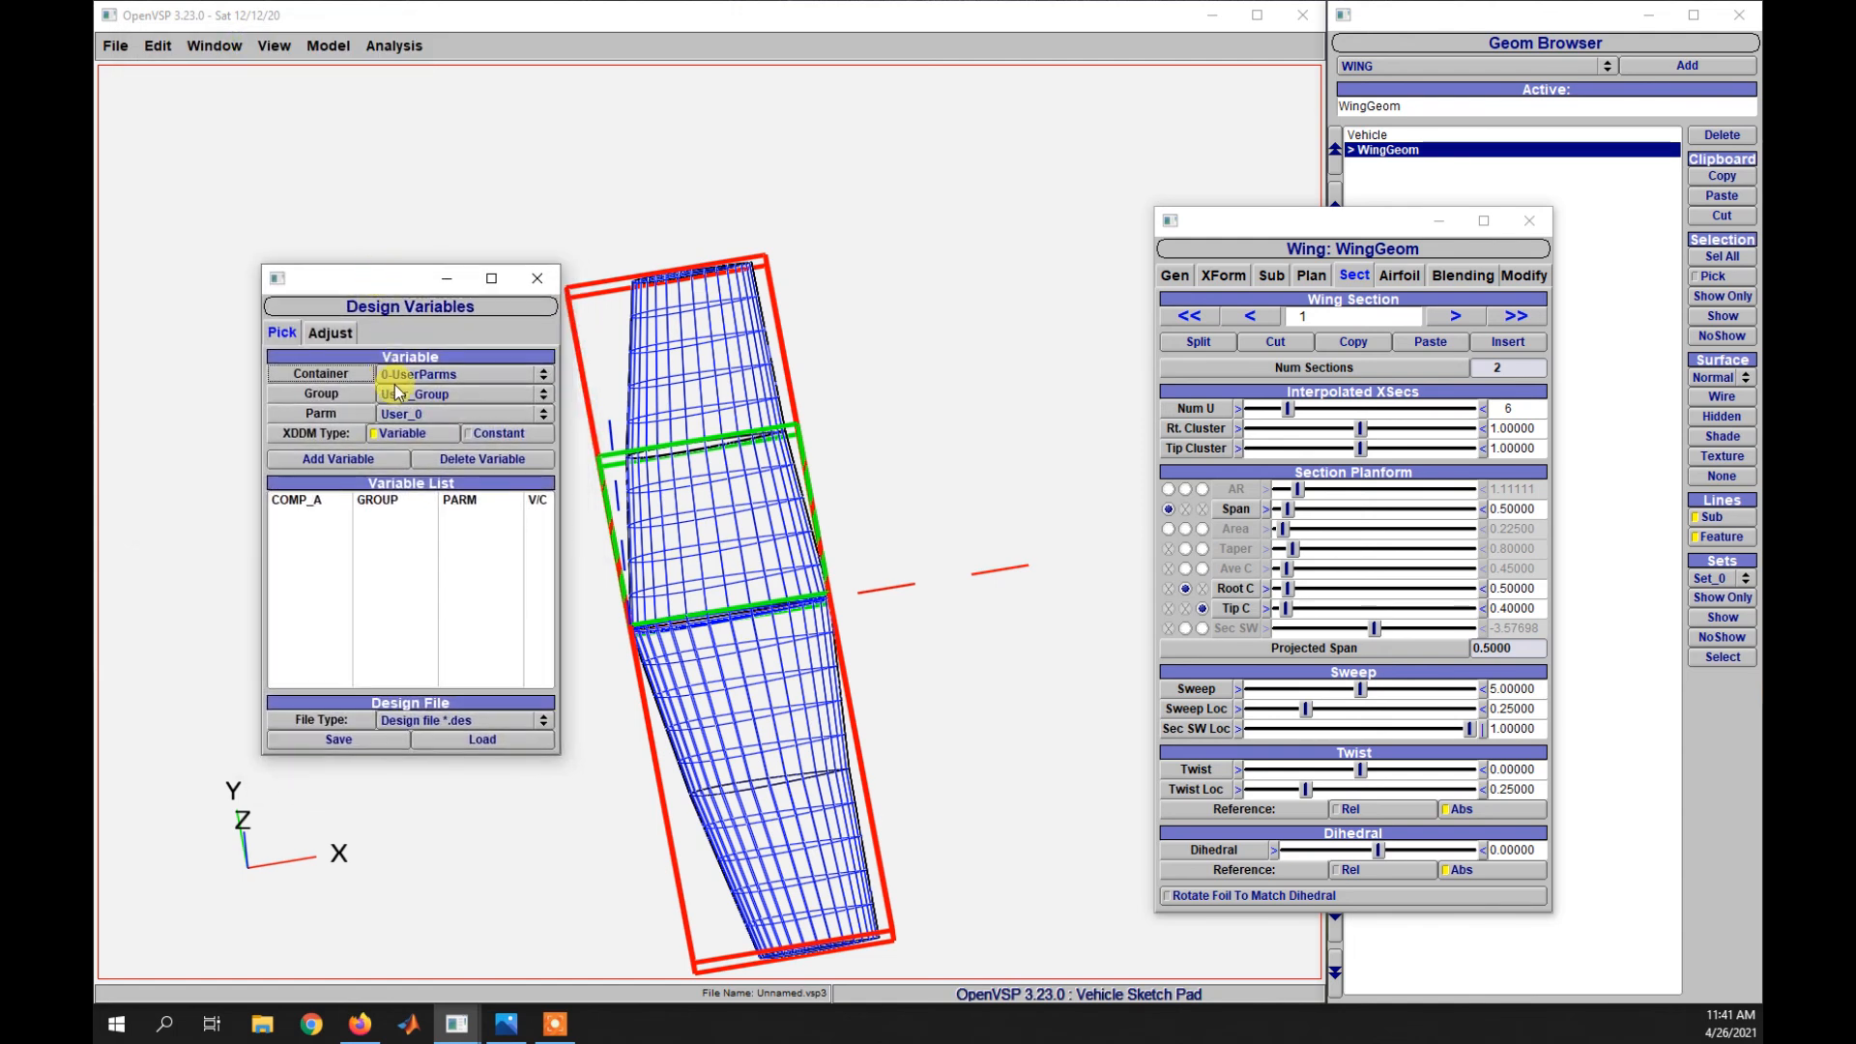
{"action": "mouse_move", "coordinate": [705, 642]}
{"action": "left_mouse_down"}
{"action": "mouse_move", "coordinate": [664, 576]}
{"action": "mouse_move", "coordinate": [717, 581]}
{"action": "mouse_move", "coordinate": [711, 642]}
{"action": "left_mouse_up"}
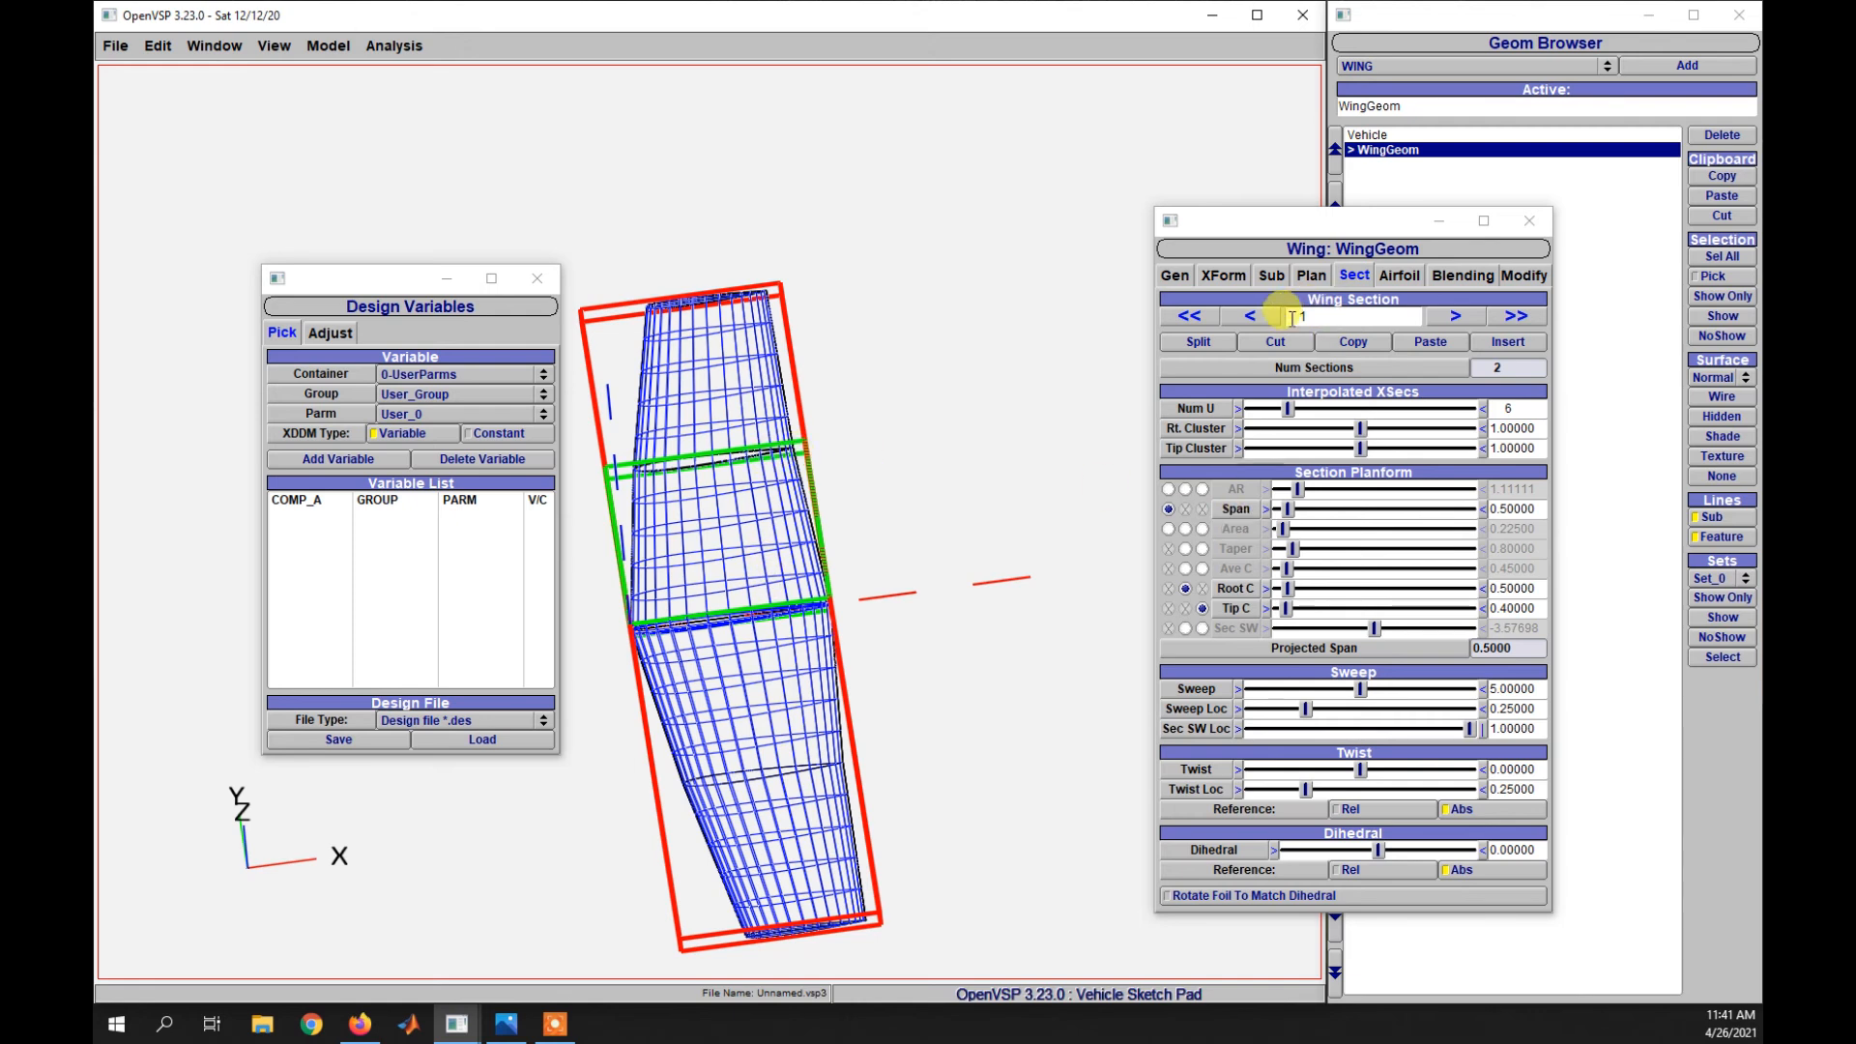
- Look up the parameter name and group of wing section 1's span, keeping the info visible beside the design variable settings
{"action": "left_click", "coordinate": [1363, 277]}
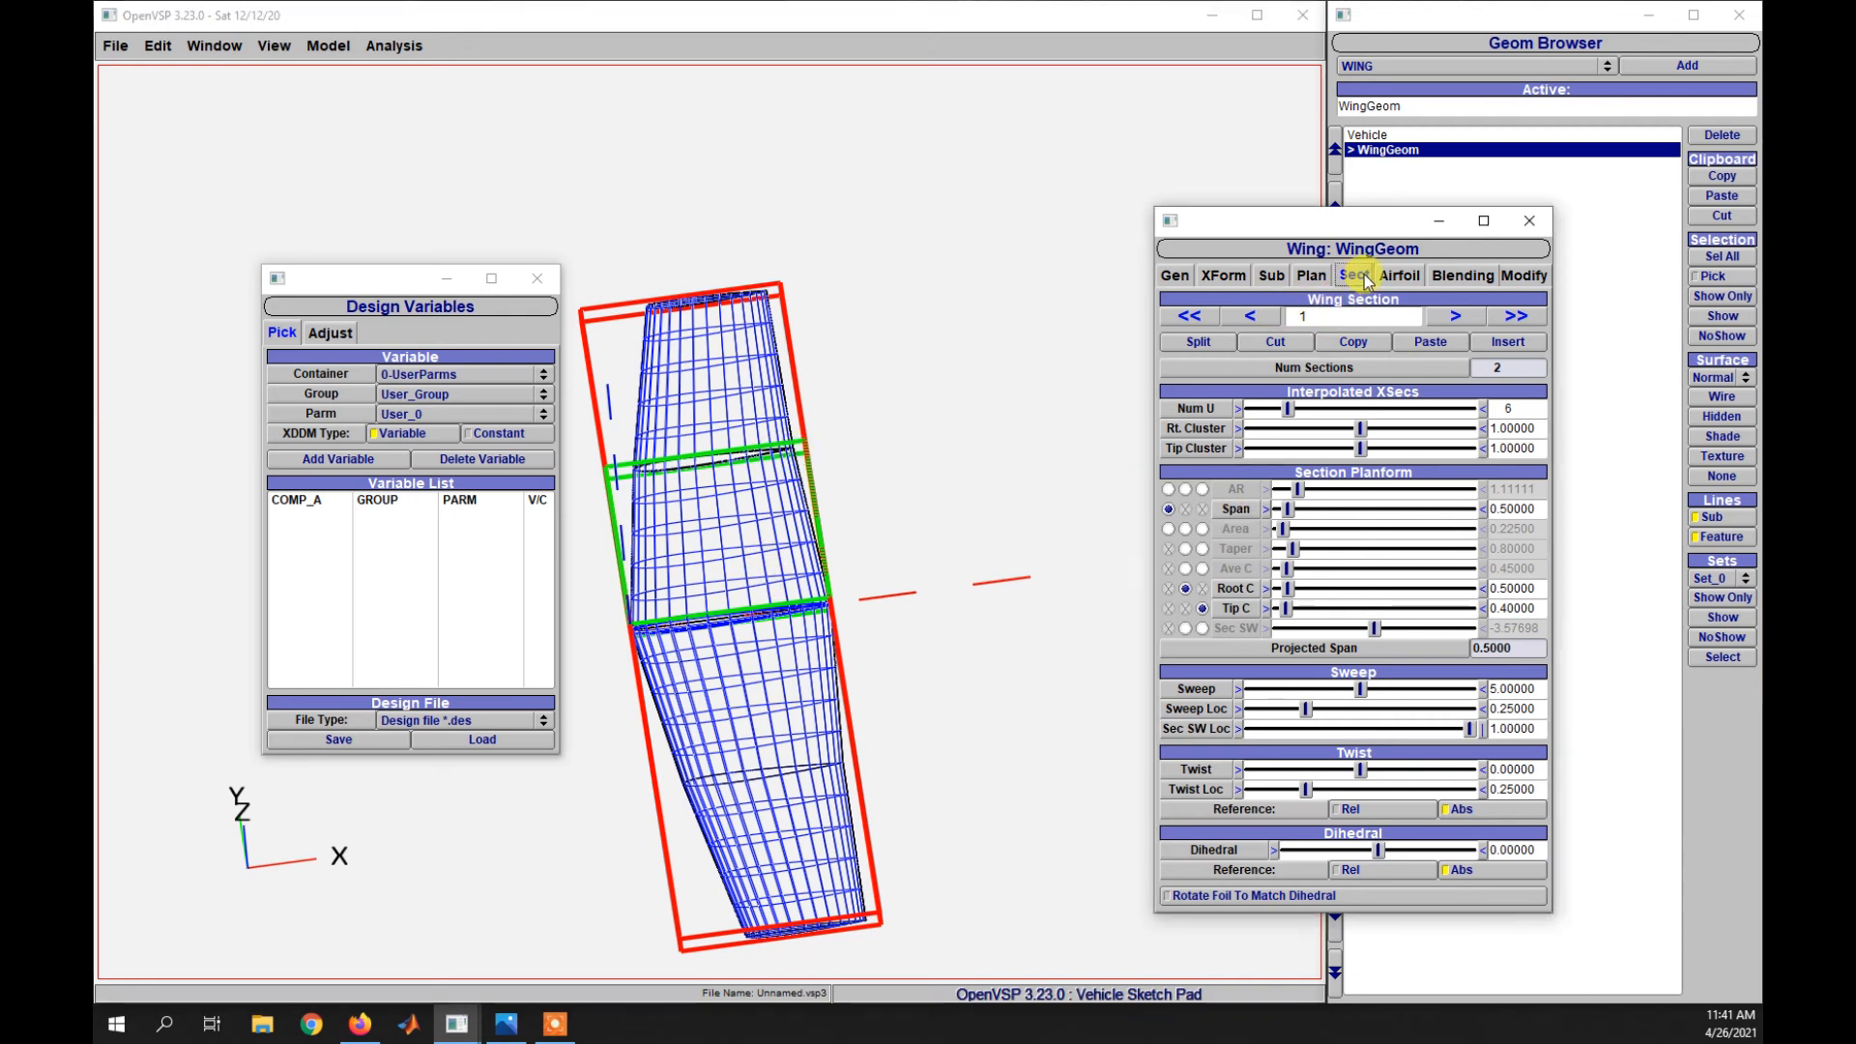
{"action": "left_click", "coordinate": [1259, 520]}
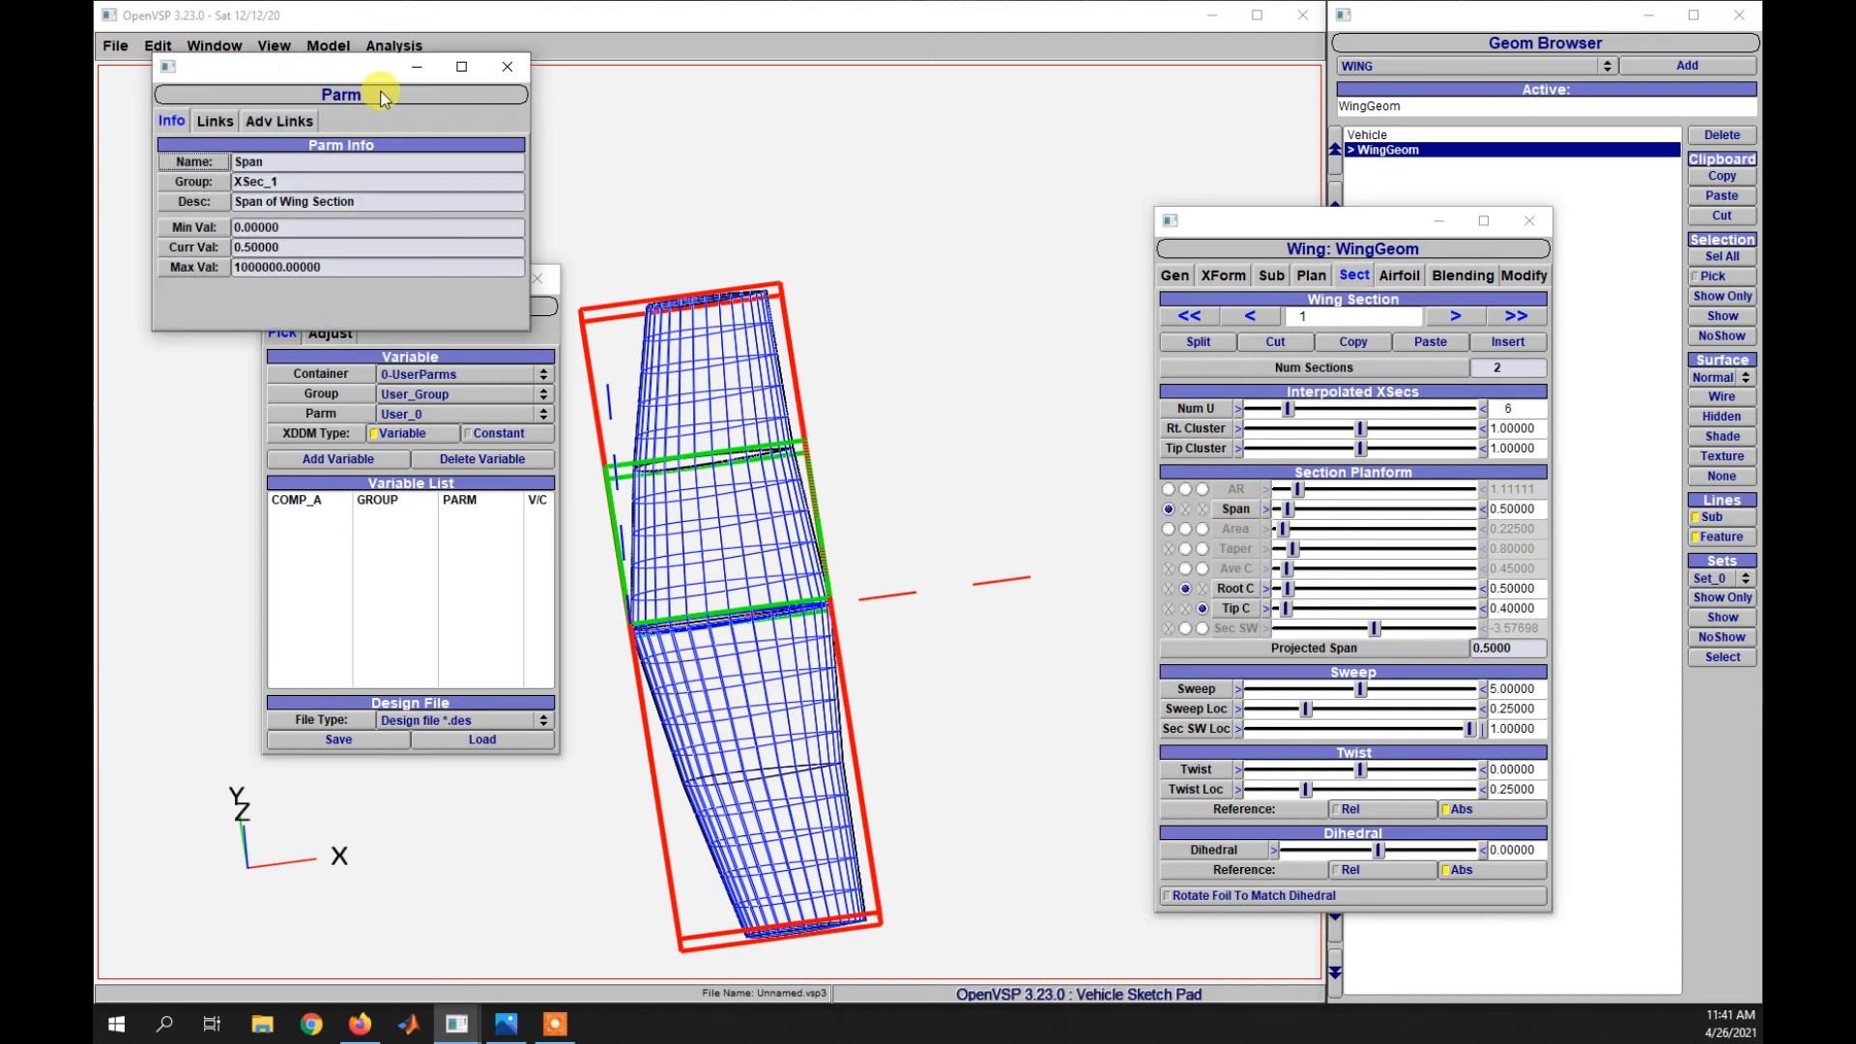
{"action": "left_click_drag", "start_coordinate": [302, 78], "coordinate": [1049, 179]}
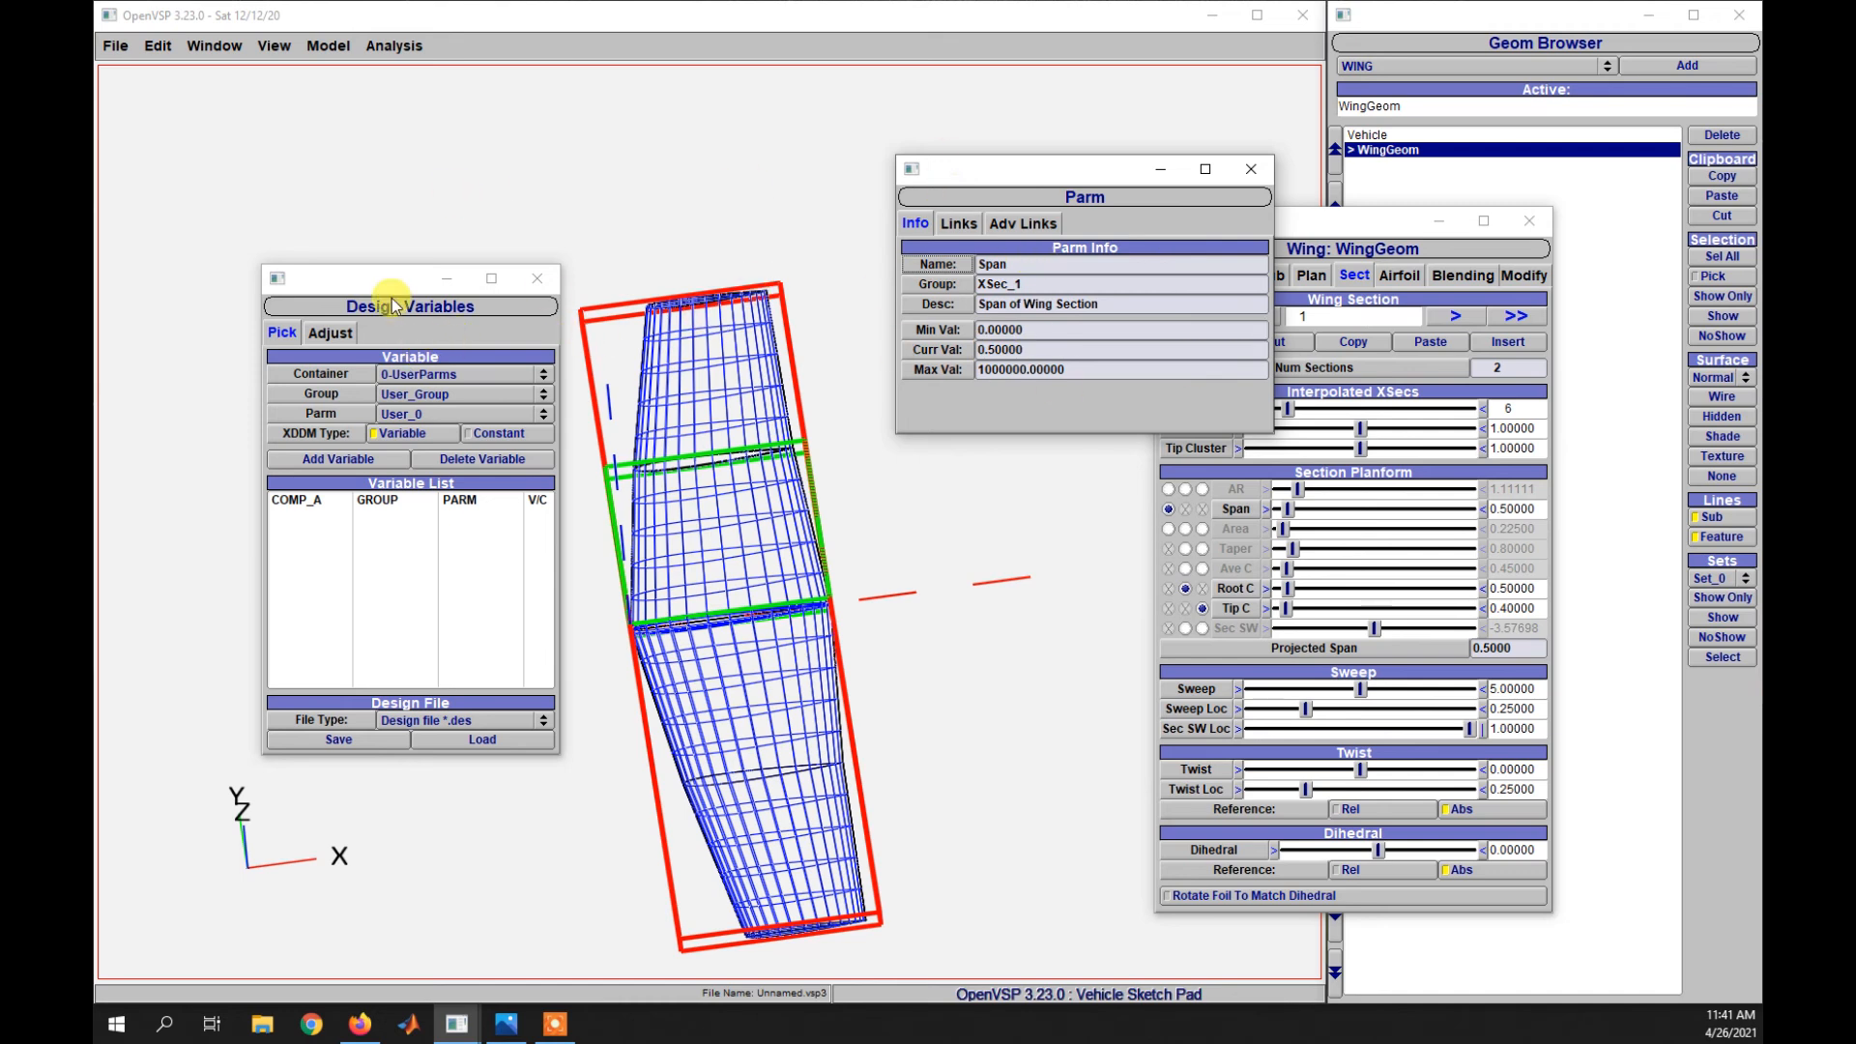
{"action": "left_click_drag", "start_coordinate": [370, 290], "coordinate": [369, 206]}
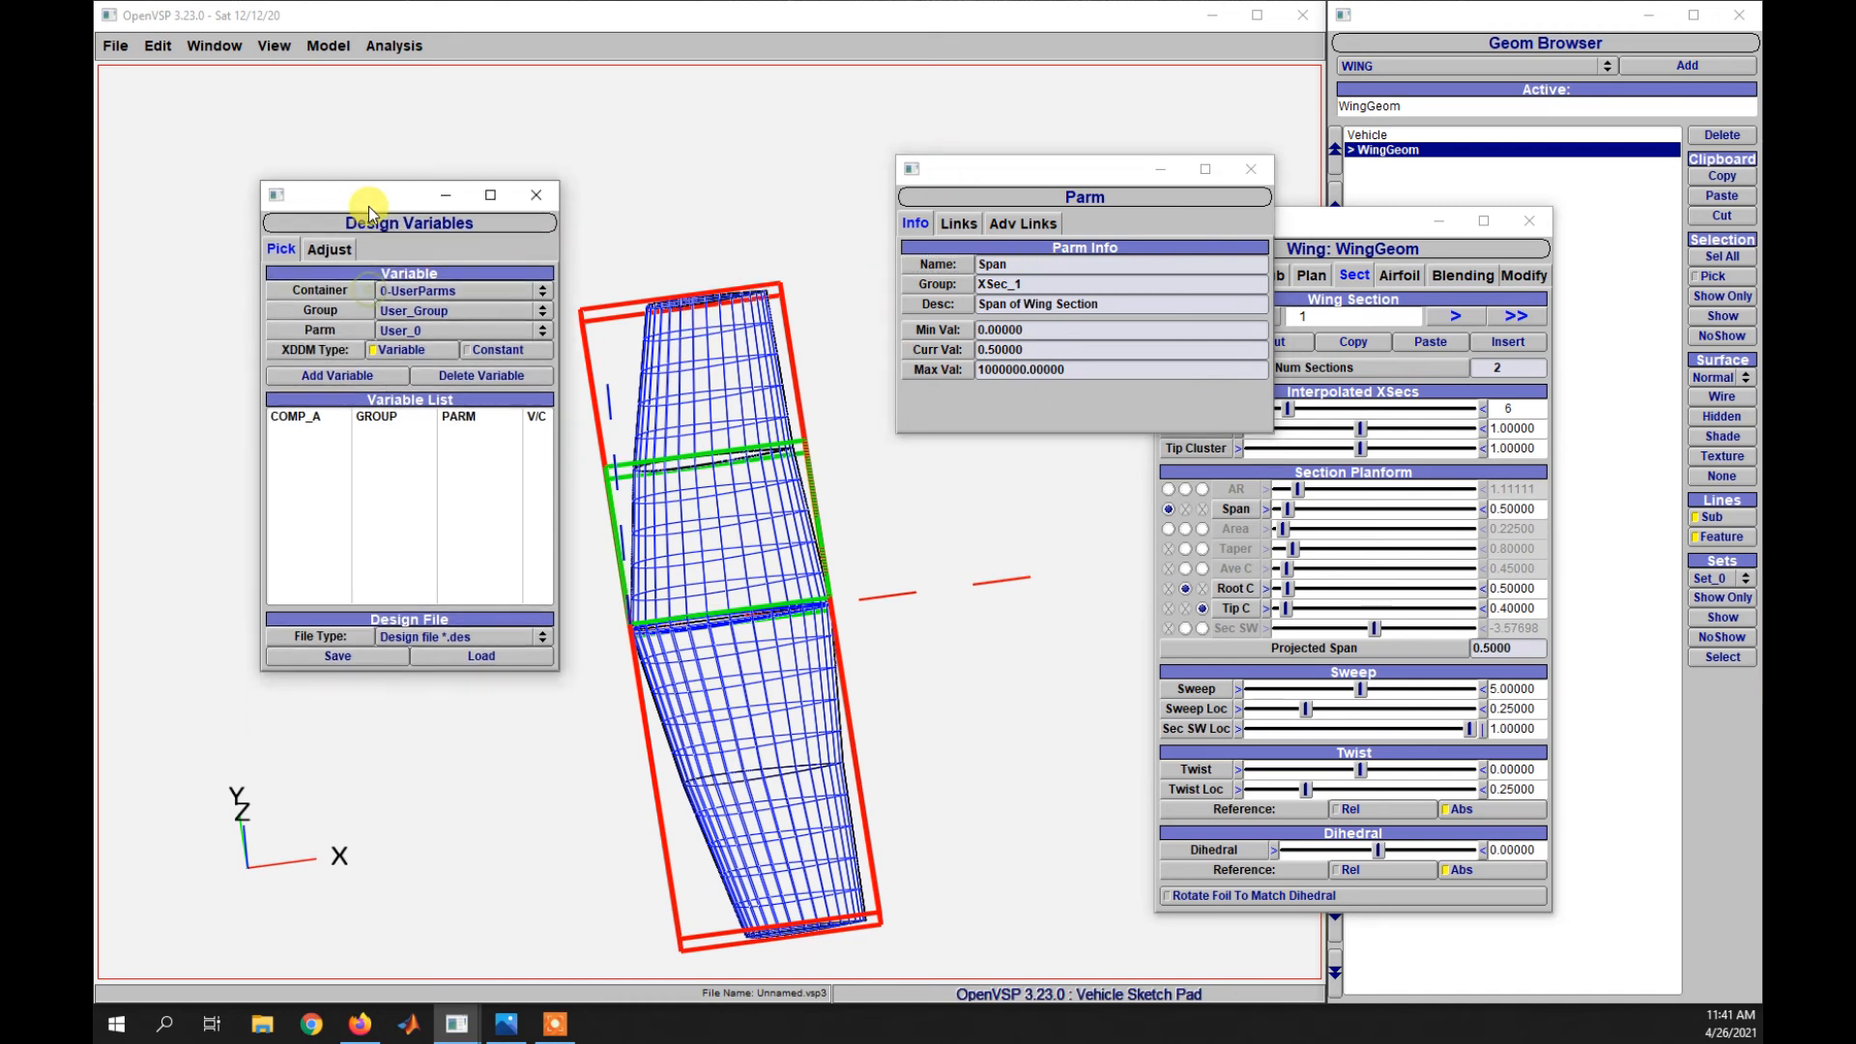
- Add wing section 1's span as a design variable, using container WingGeom, group XSec_1 and parm Span
{"action": "left_click", "coordinate": [406, 288]}
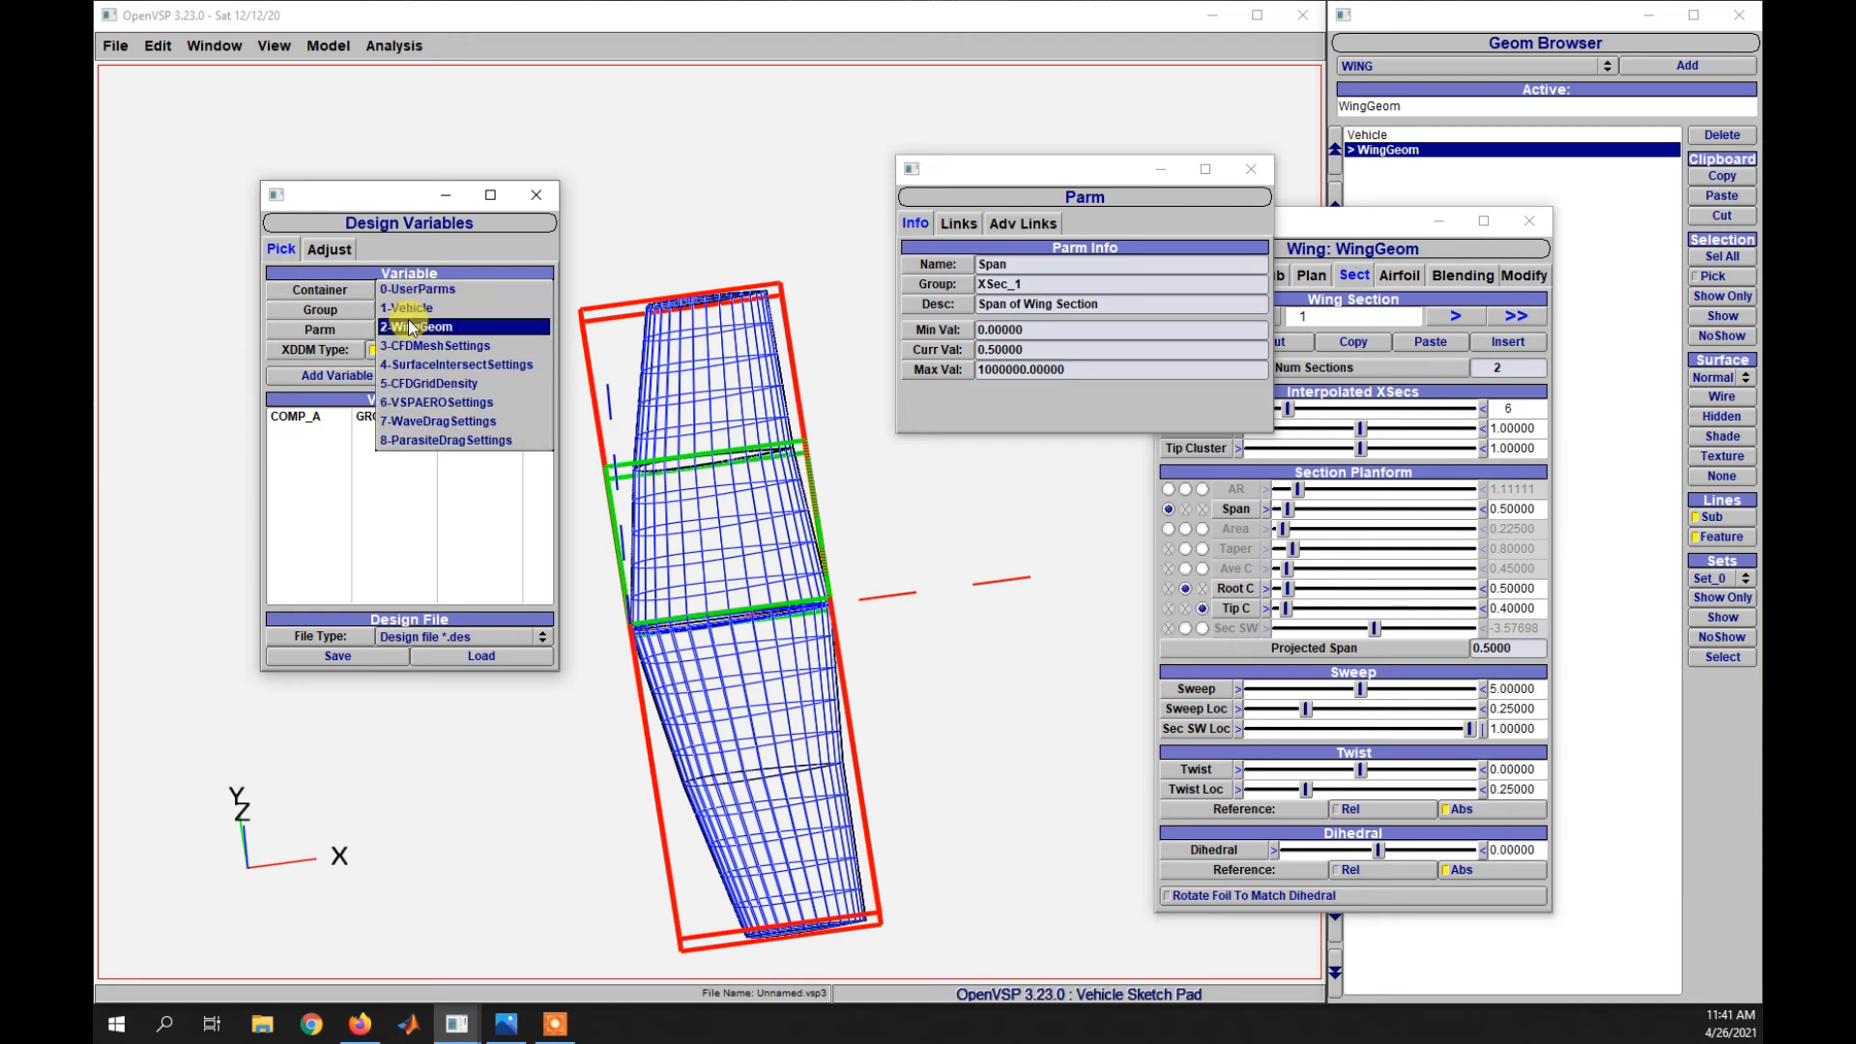
{"action": "left_click", "coordinate": [412, 326]}
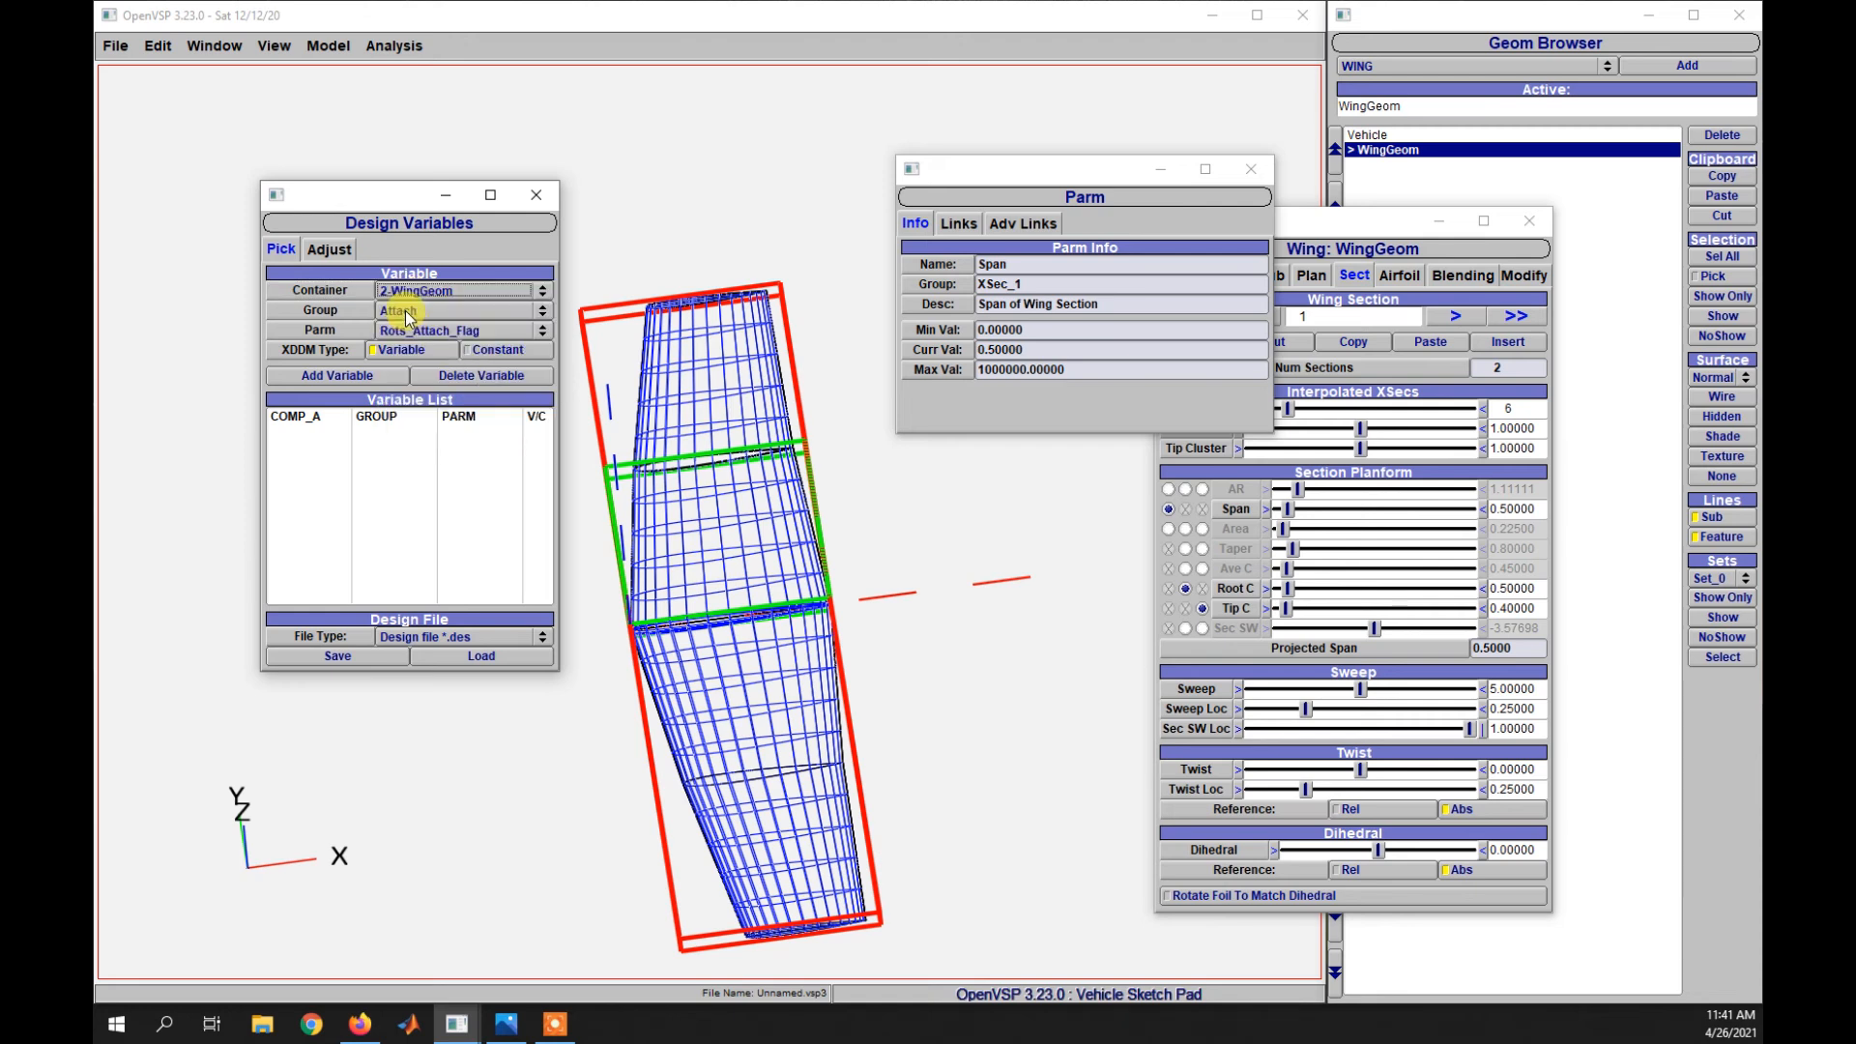
{"action": "left_click", "coordinate": [408, 315]}
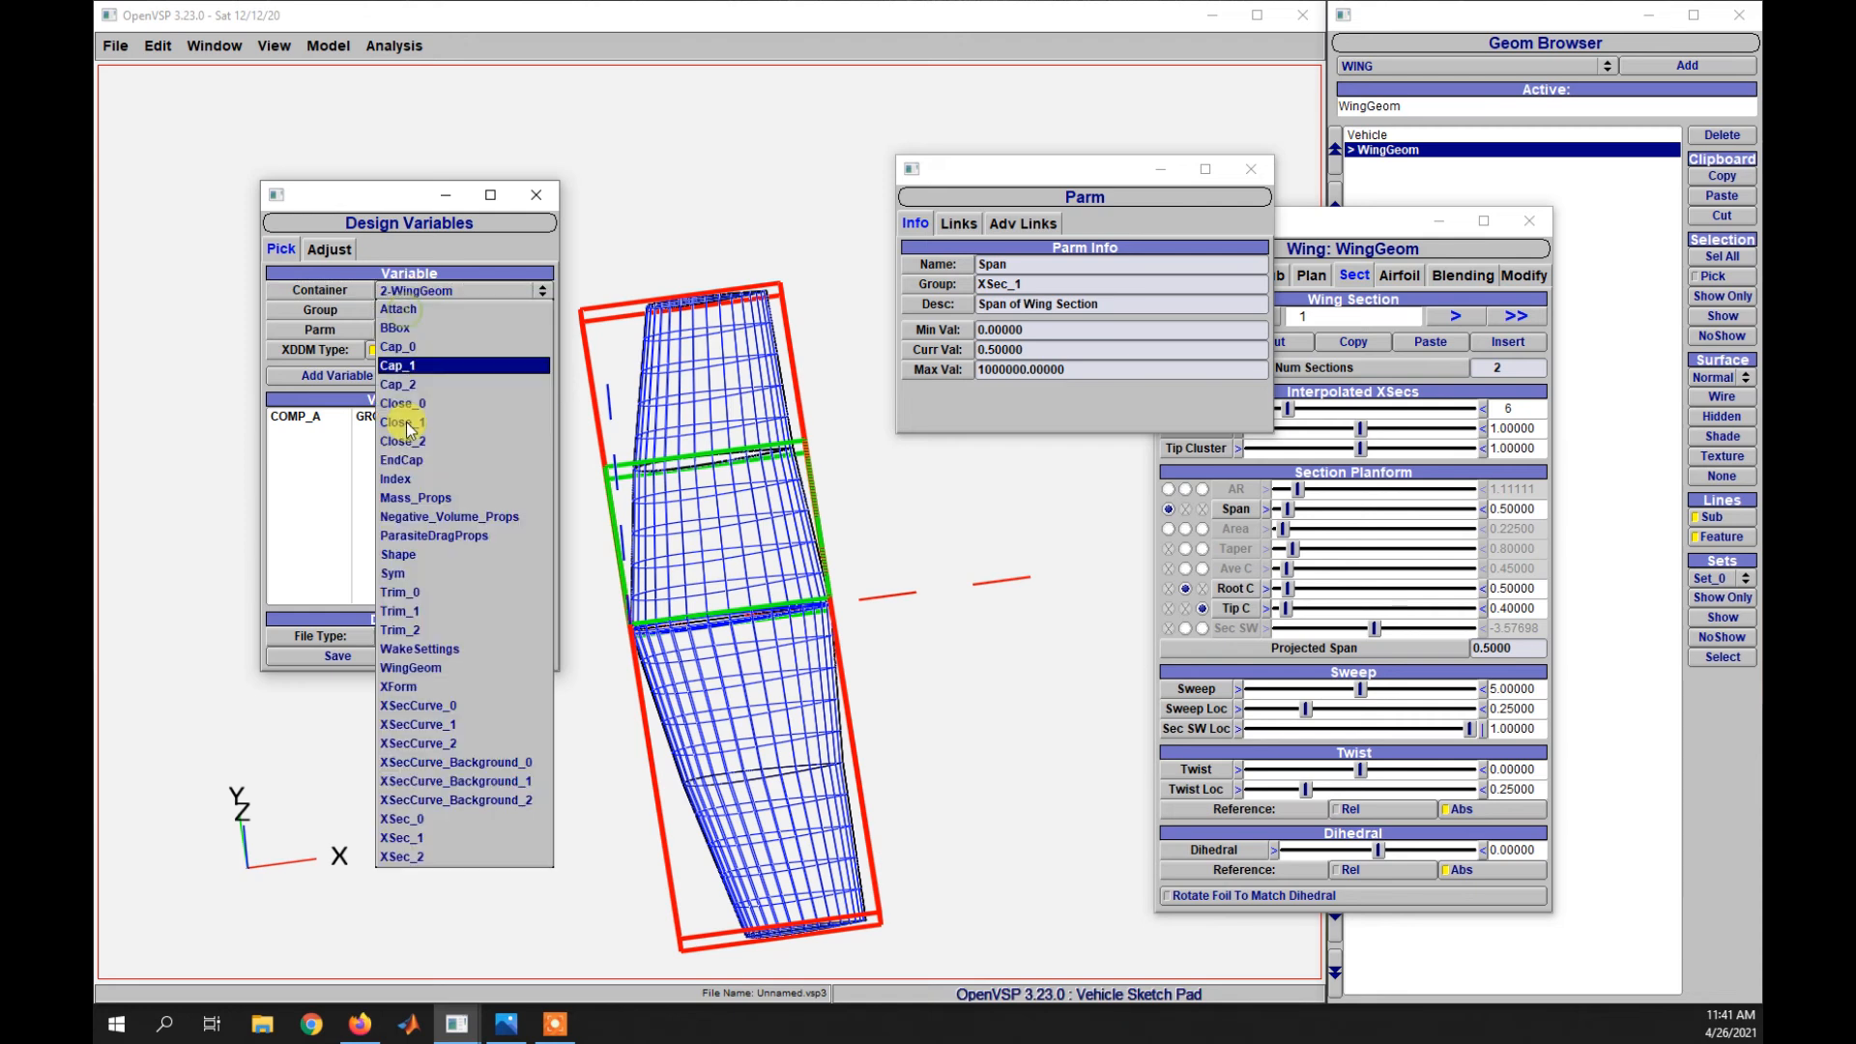
{"action": "left_click", "coordinate": [444, 835]}
{"action": "left_click_drag", "start_coordinate": [1054, 284], "coordinate": [938, 293]}
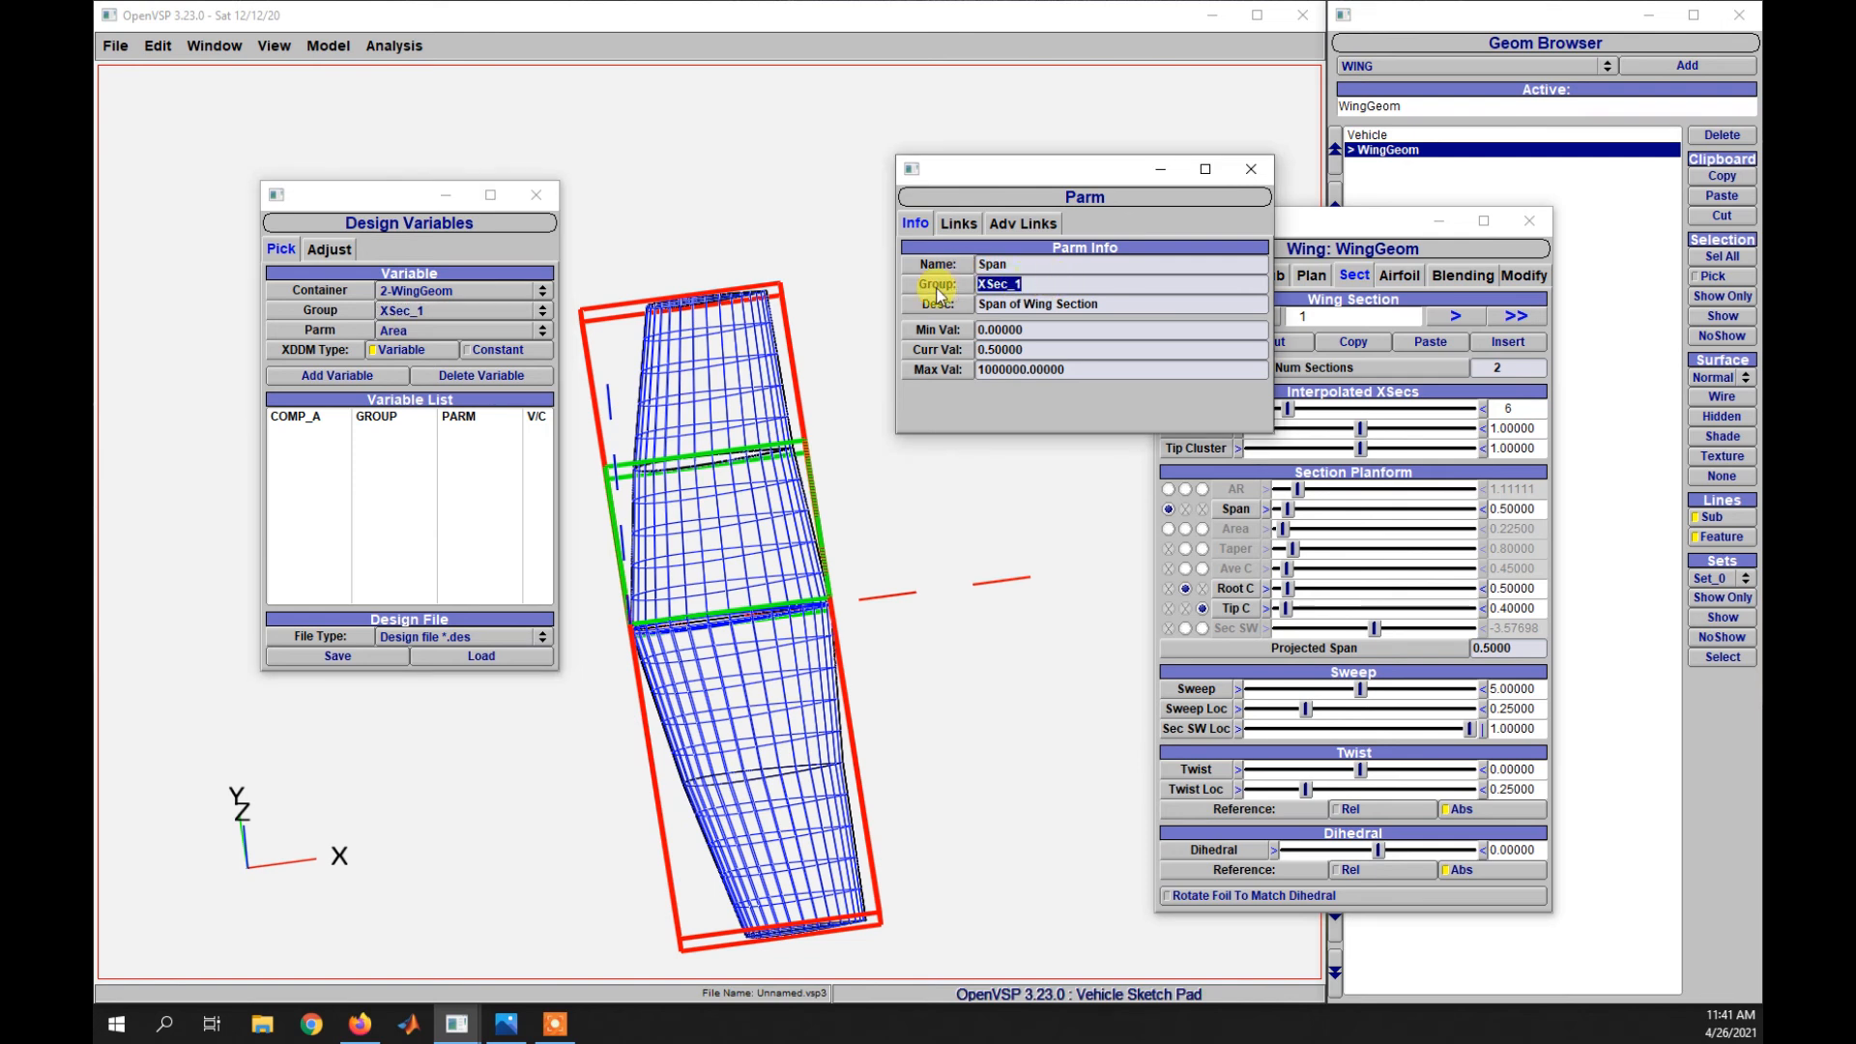
{"action": "left_click", "coordinate": [418, 334]}
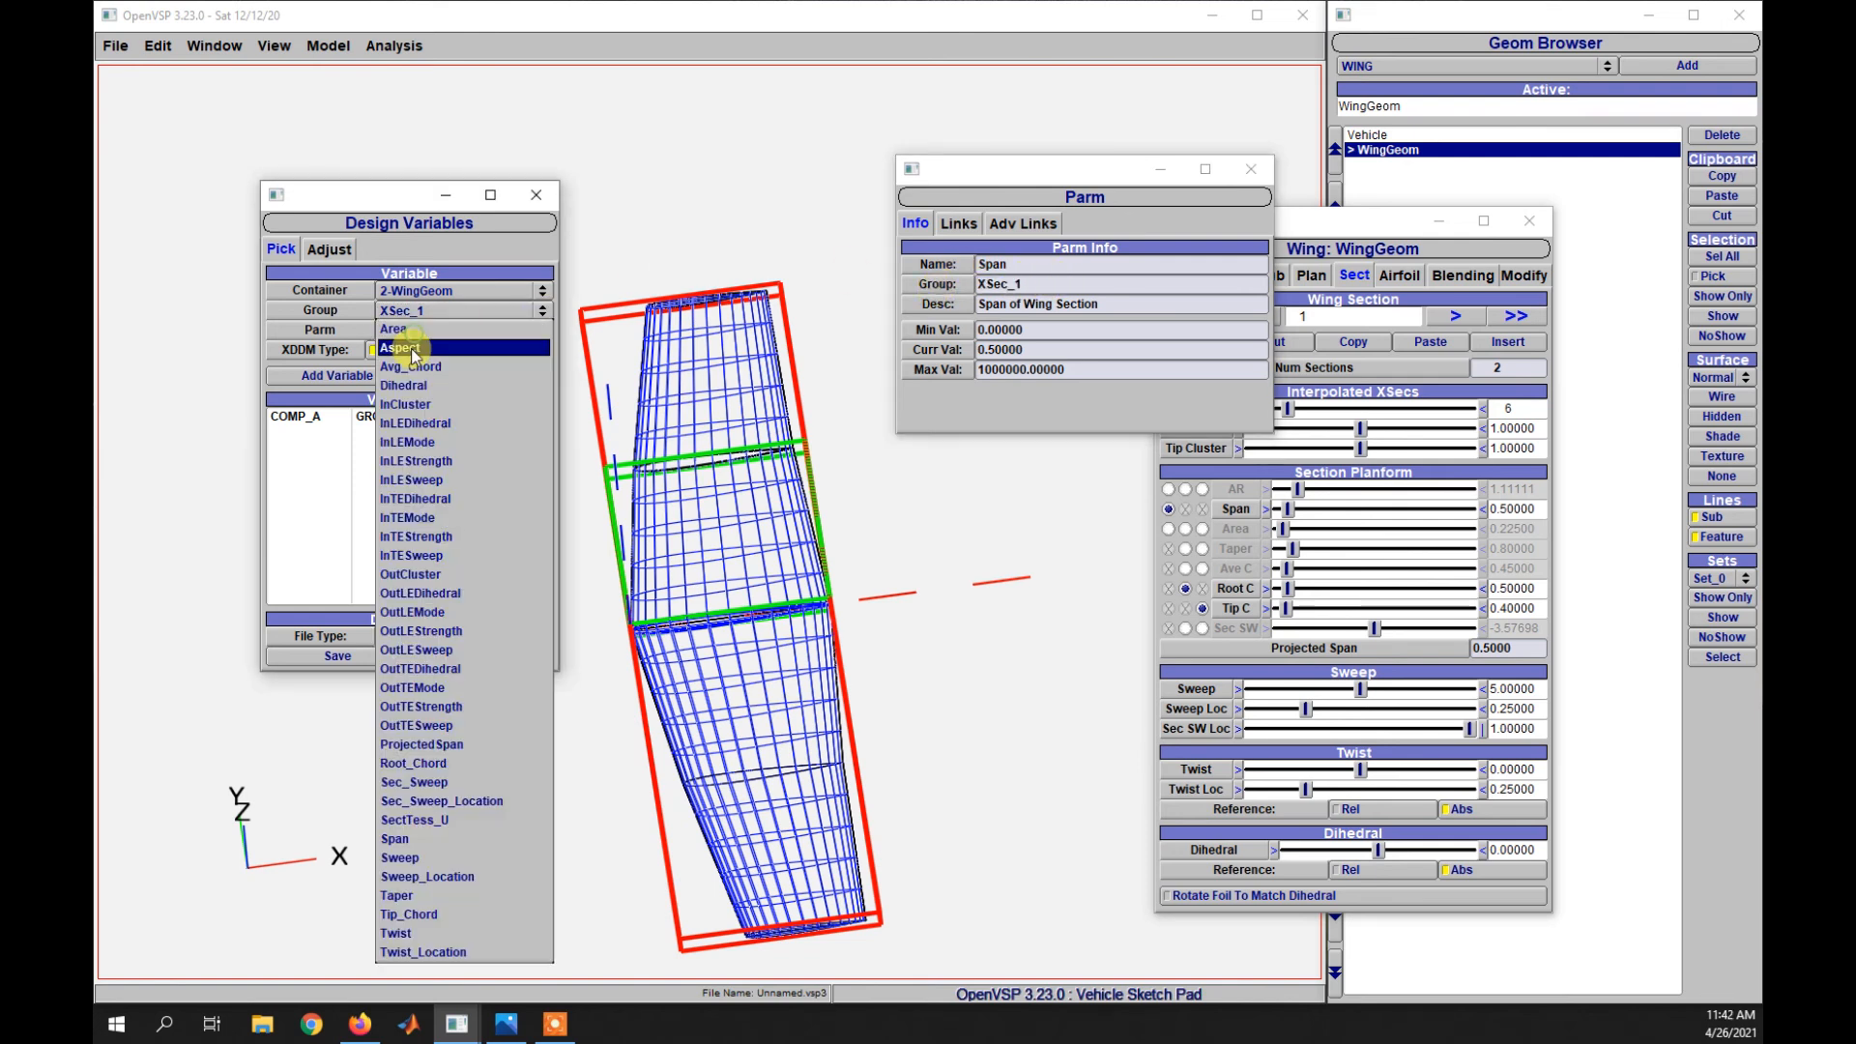
{"action": "left_click", "coordinate": [399, 838]}
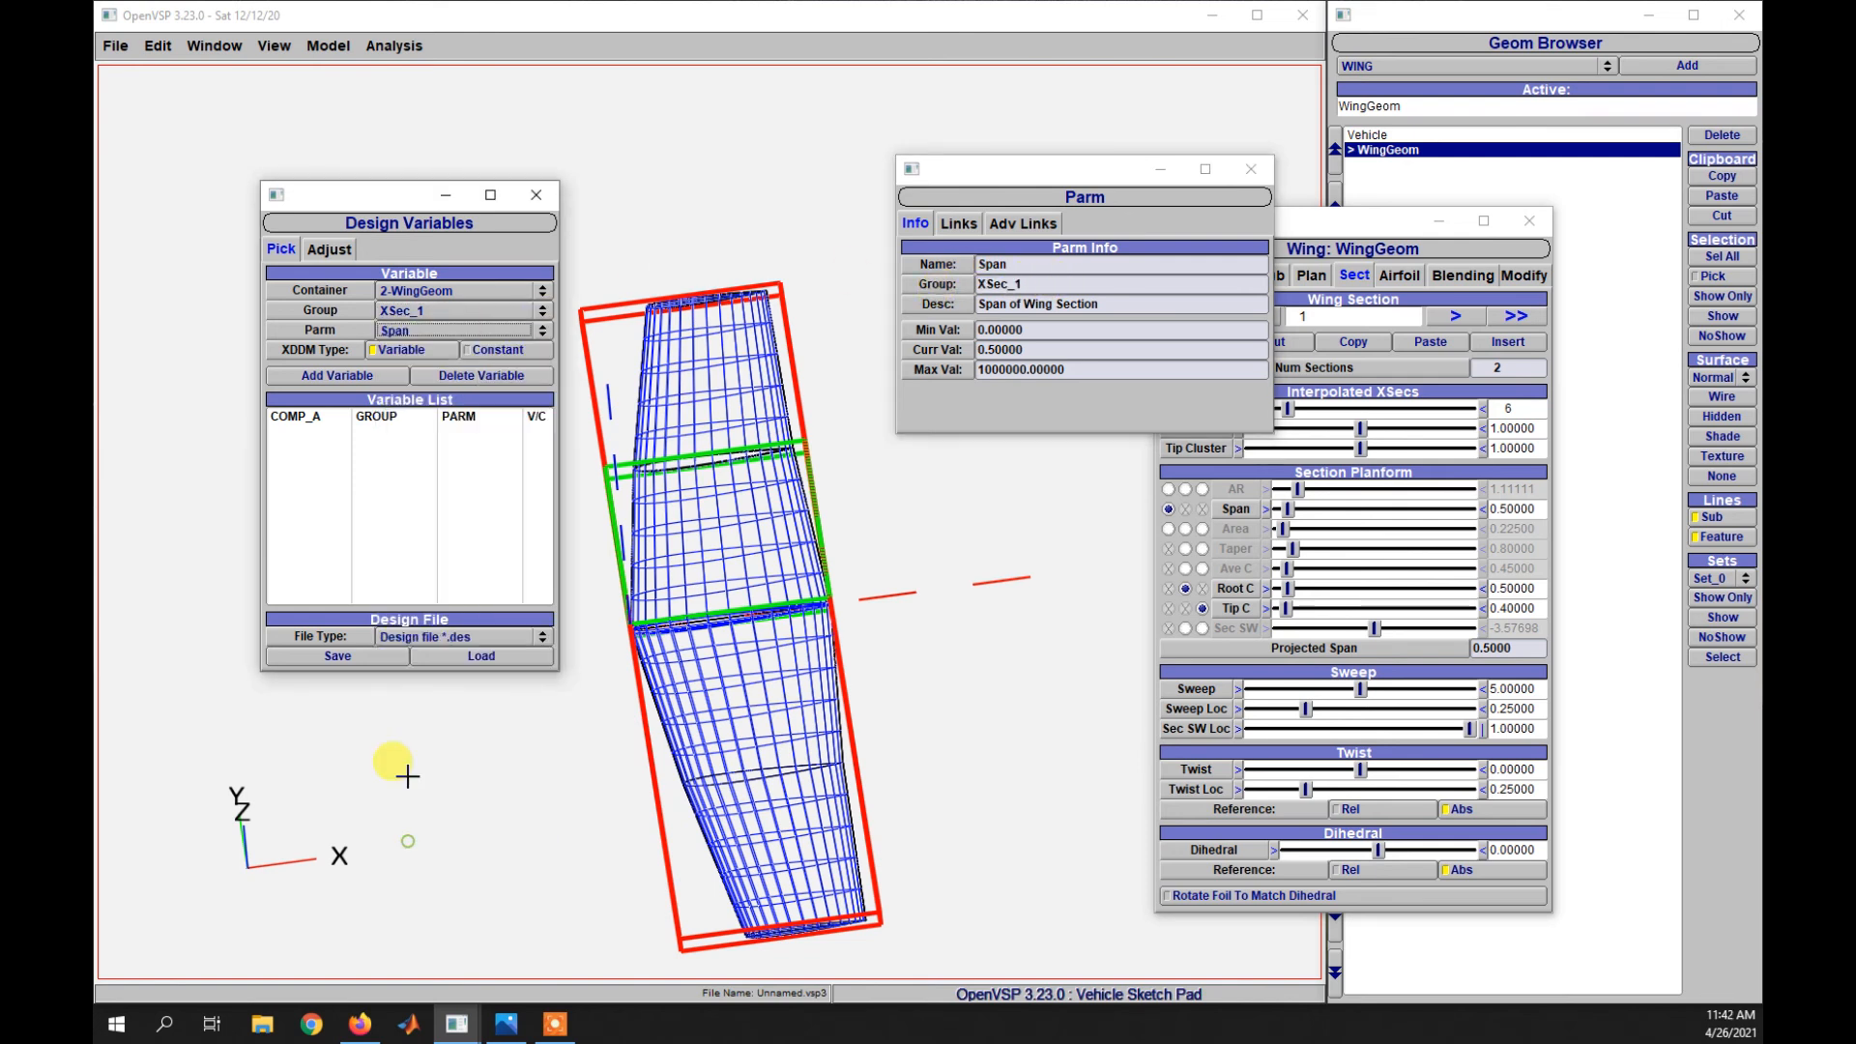
{"action": "left_click", "coordinate": [338, 655]}
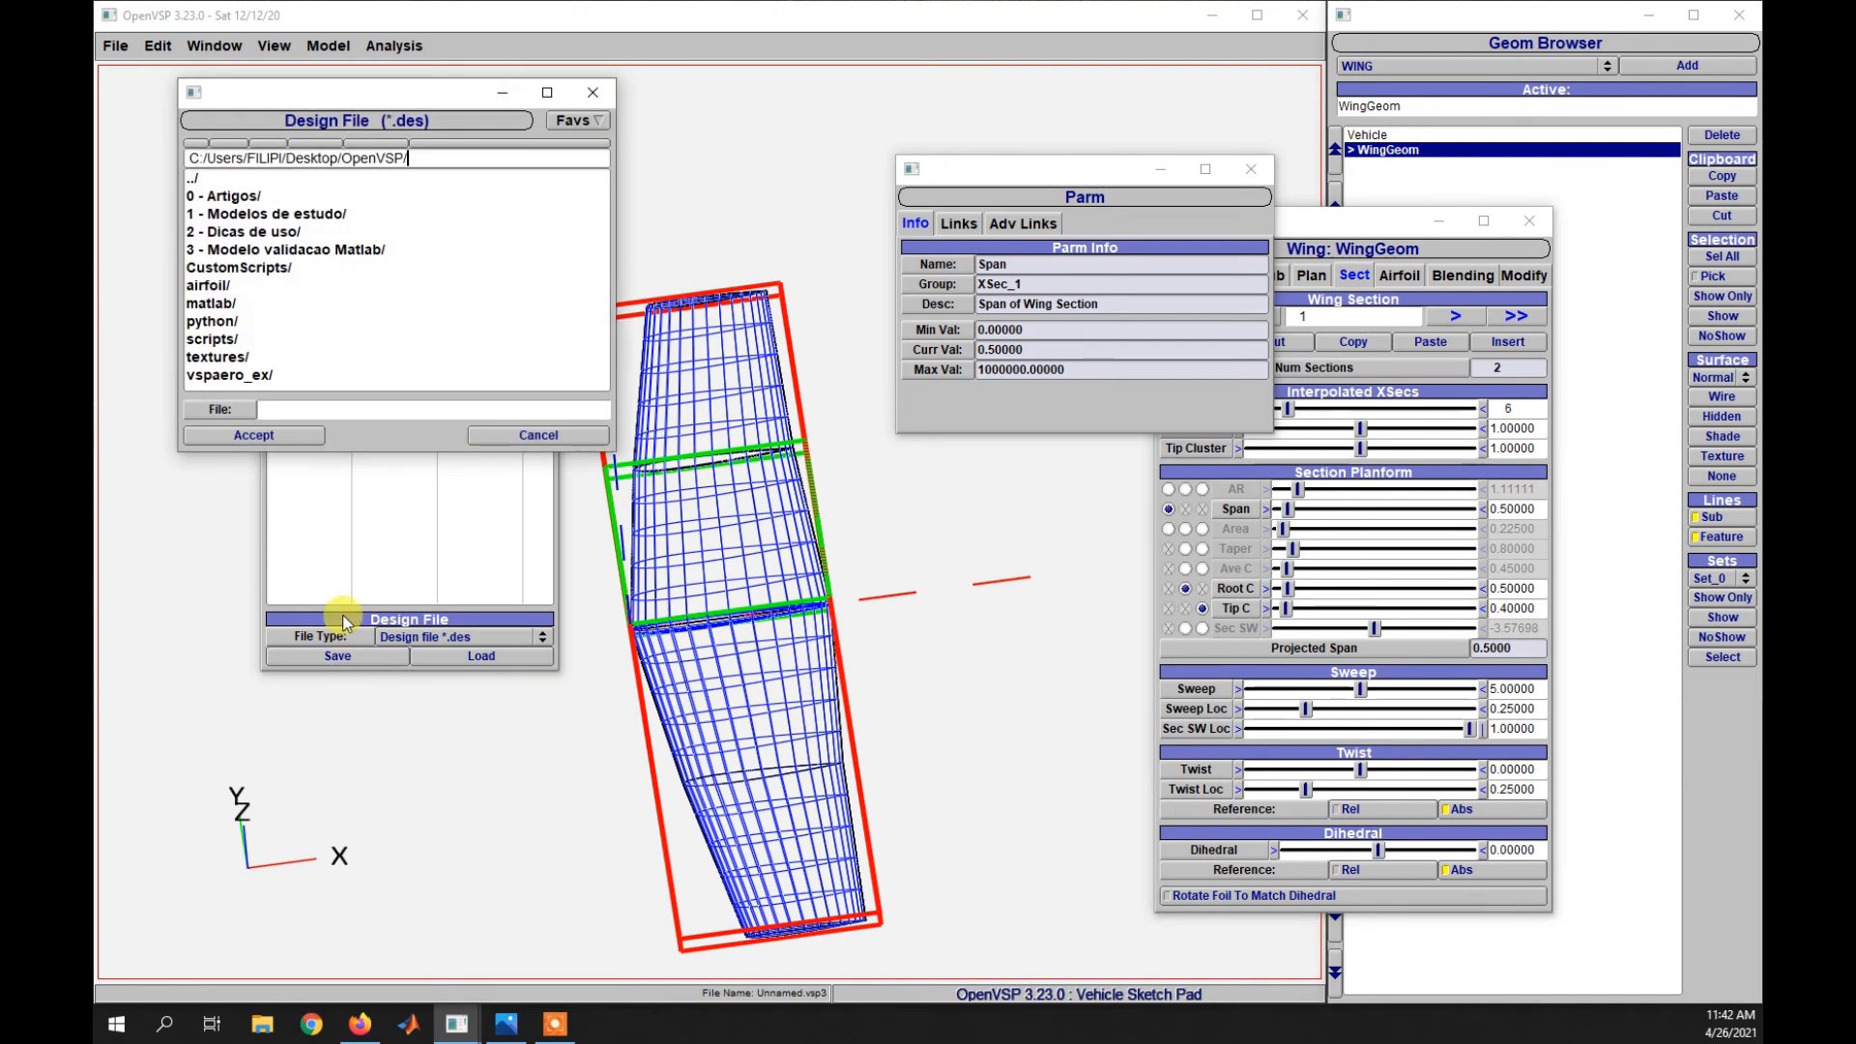
{"action": "left_click", "coordinate": [507, 435]}
{"action": "left_click", "coordinate": [340, 376]}
{"action": "left_click", "coordinate": [417, 435]}
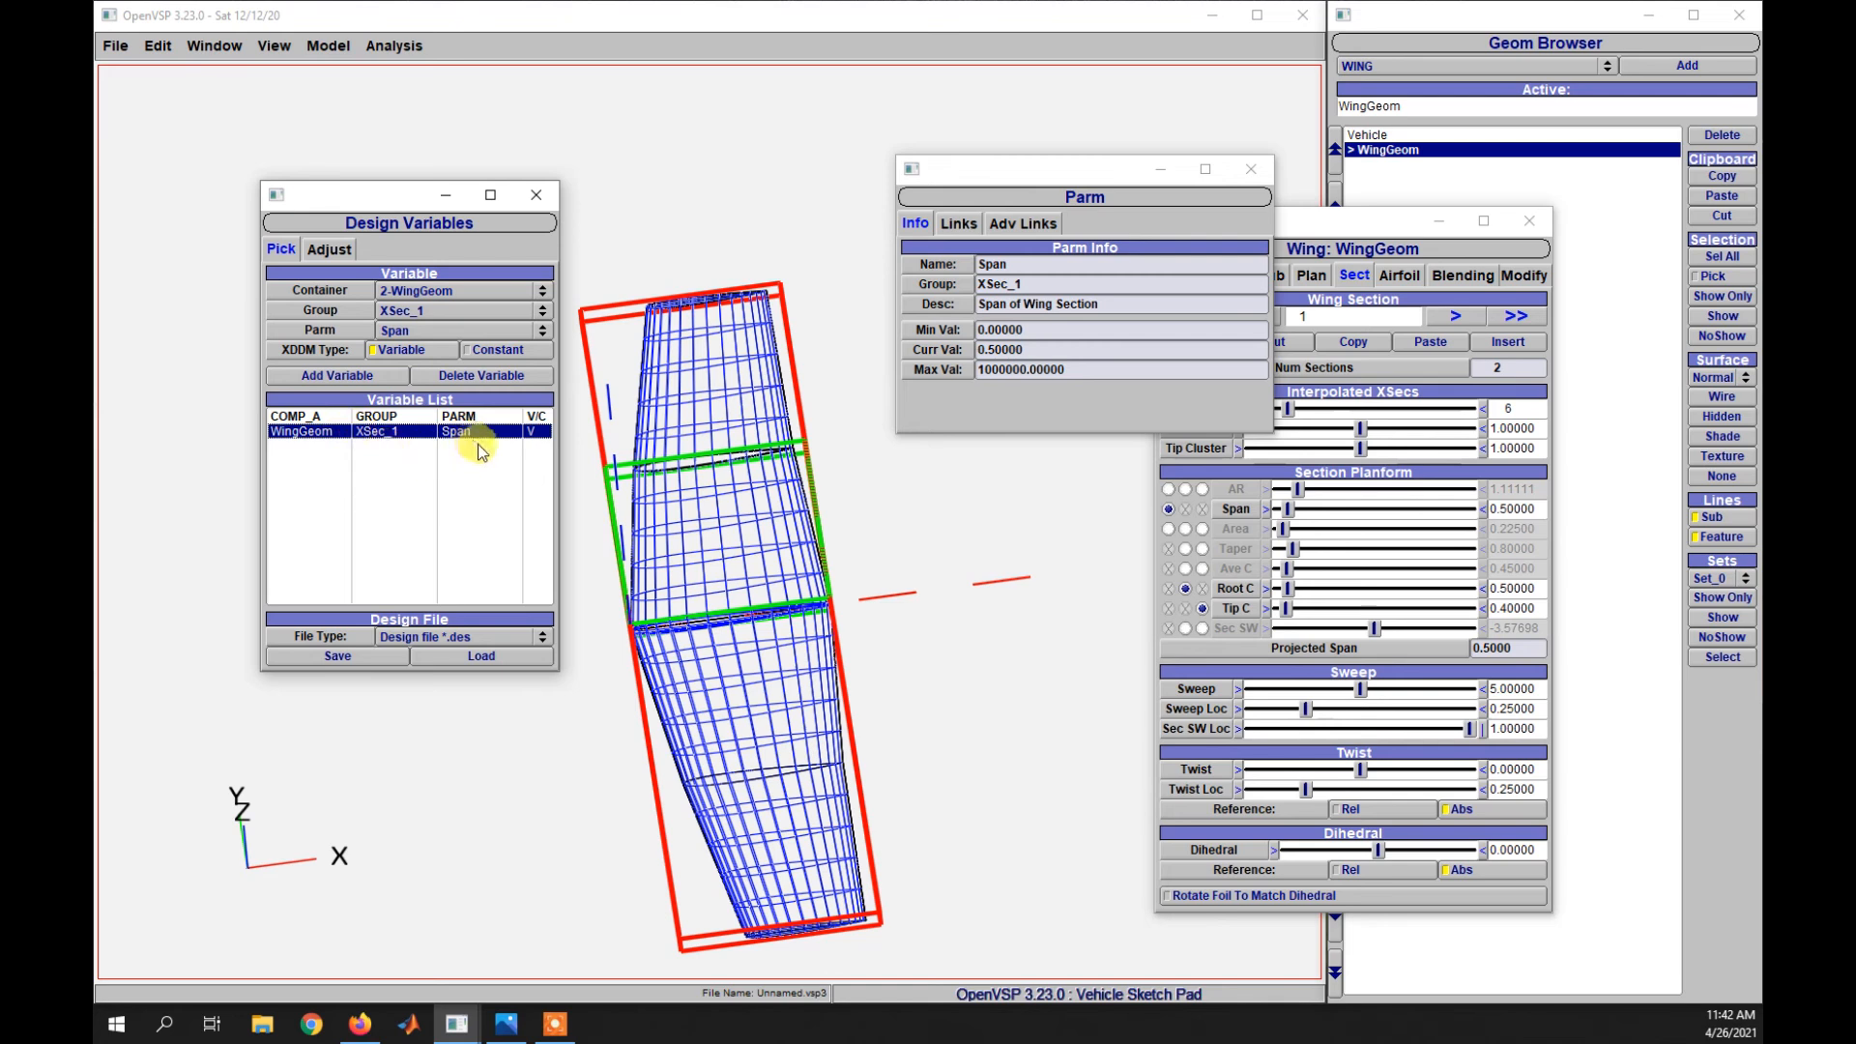
- Adjust the XSec_1 span through its design variable, setting it to 1.0
{"action": "left_click", "coordinate": [330, 249]}
{"action": "left_click_drag", "start_coordinate": [520, 289], "coordinate": [495, 289]}
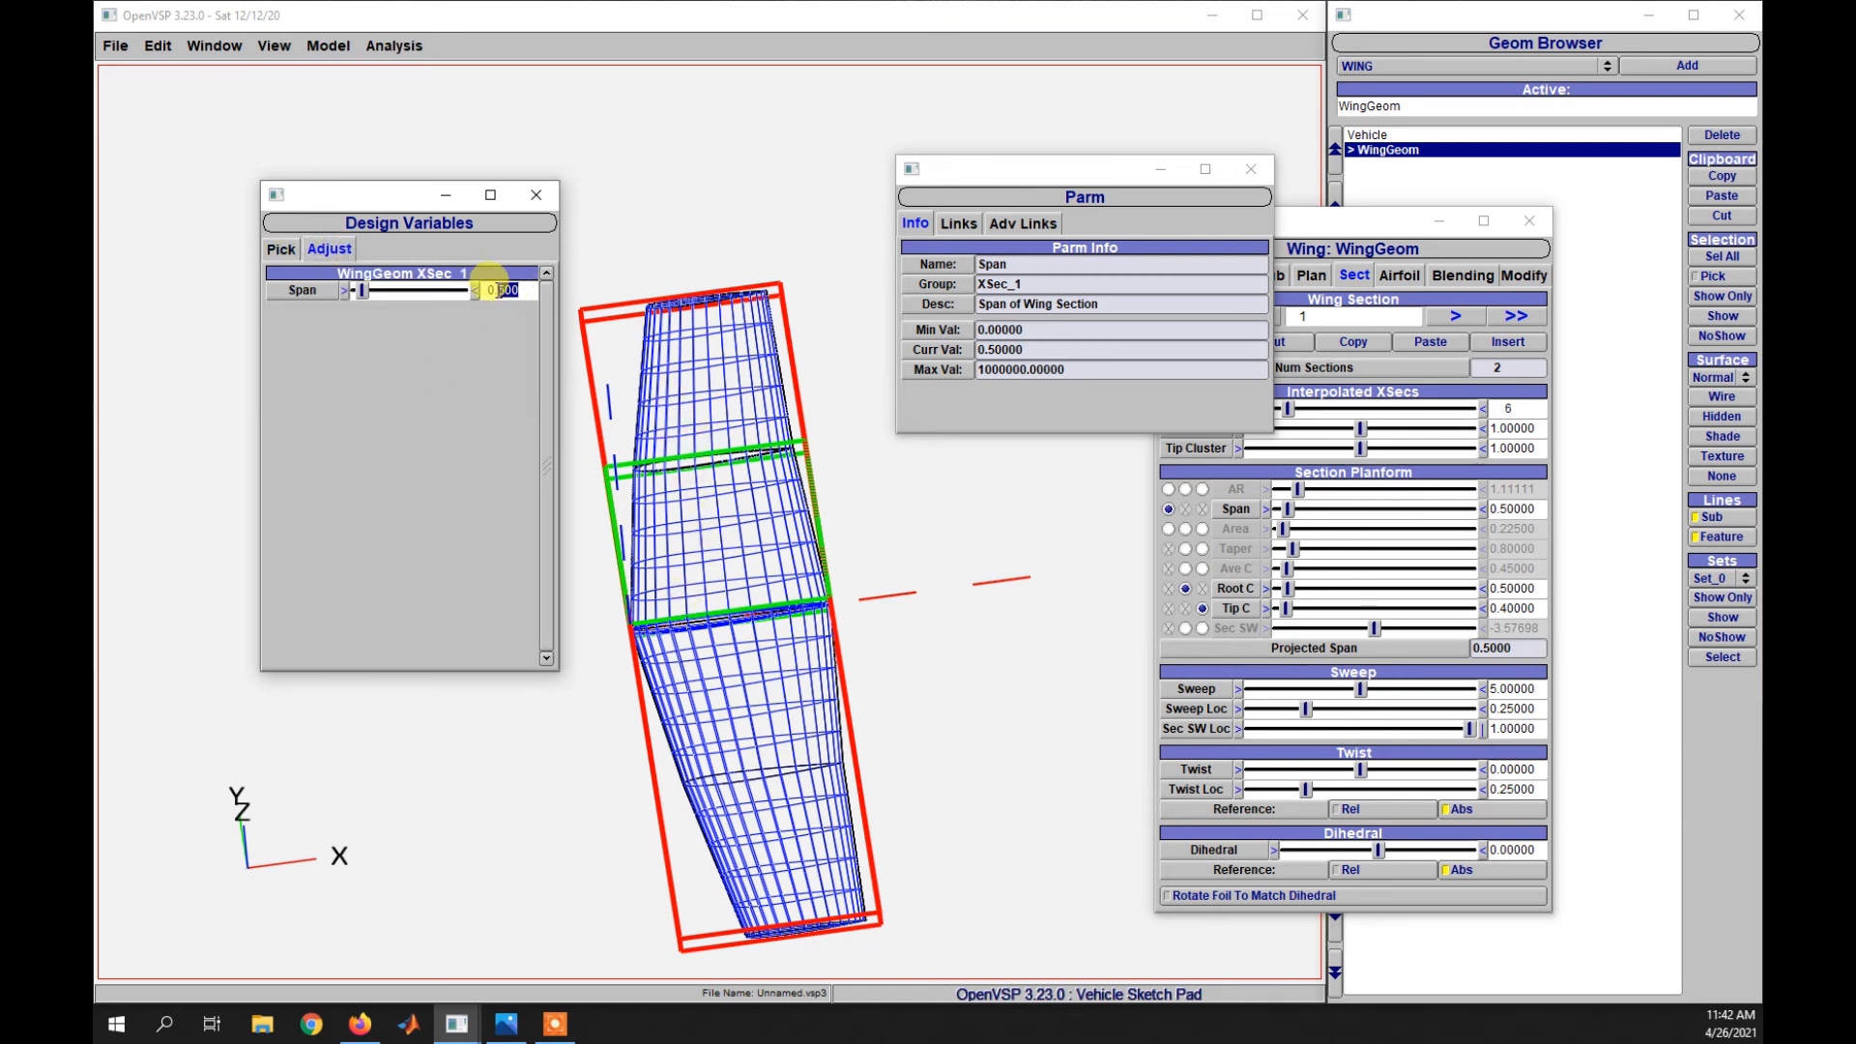
{"action": "type", "text": "100"}
{"action": "key", "text": "Return"}
{"action": "left_click_drag", "start_coordinate": [524, 290], "coordinate": [443, 292]}
{"action": "type", "text": "1"}
{"action": "key", "text": "Return"}
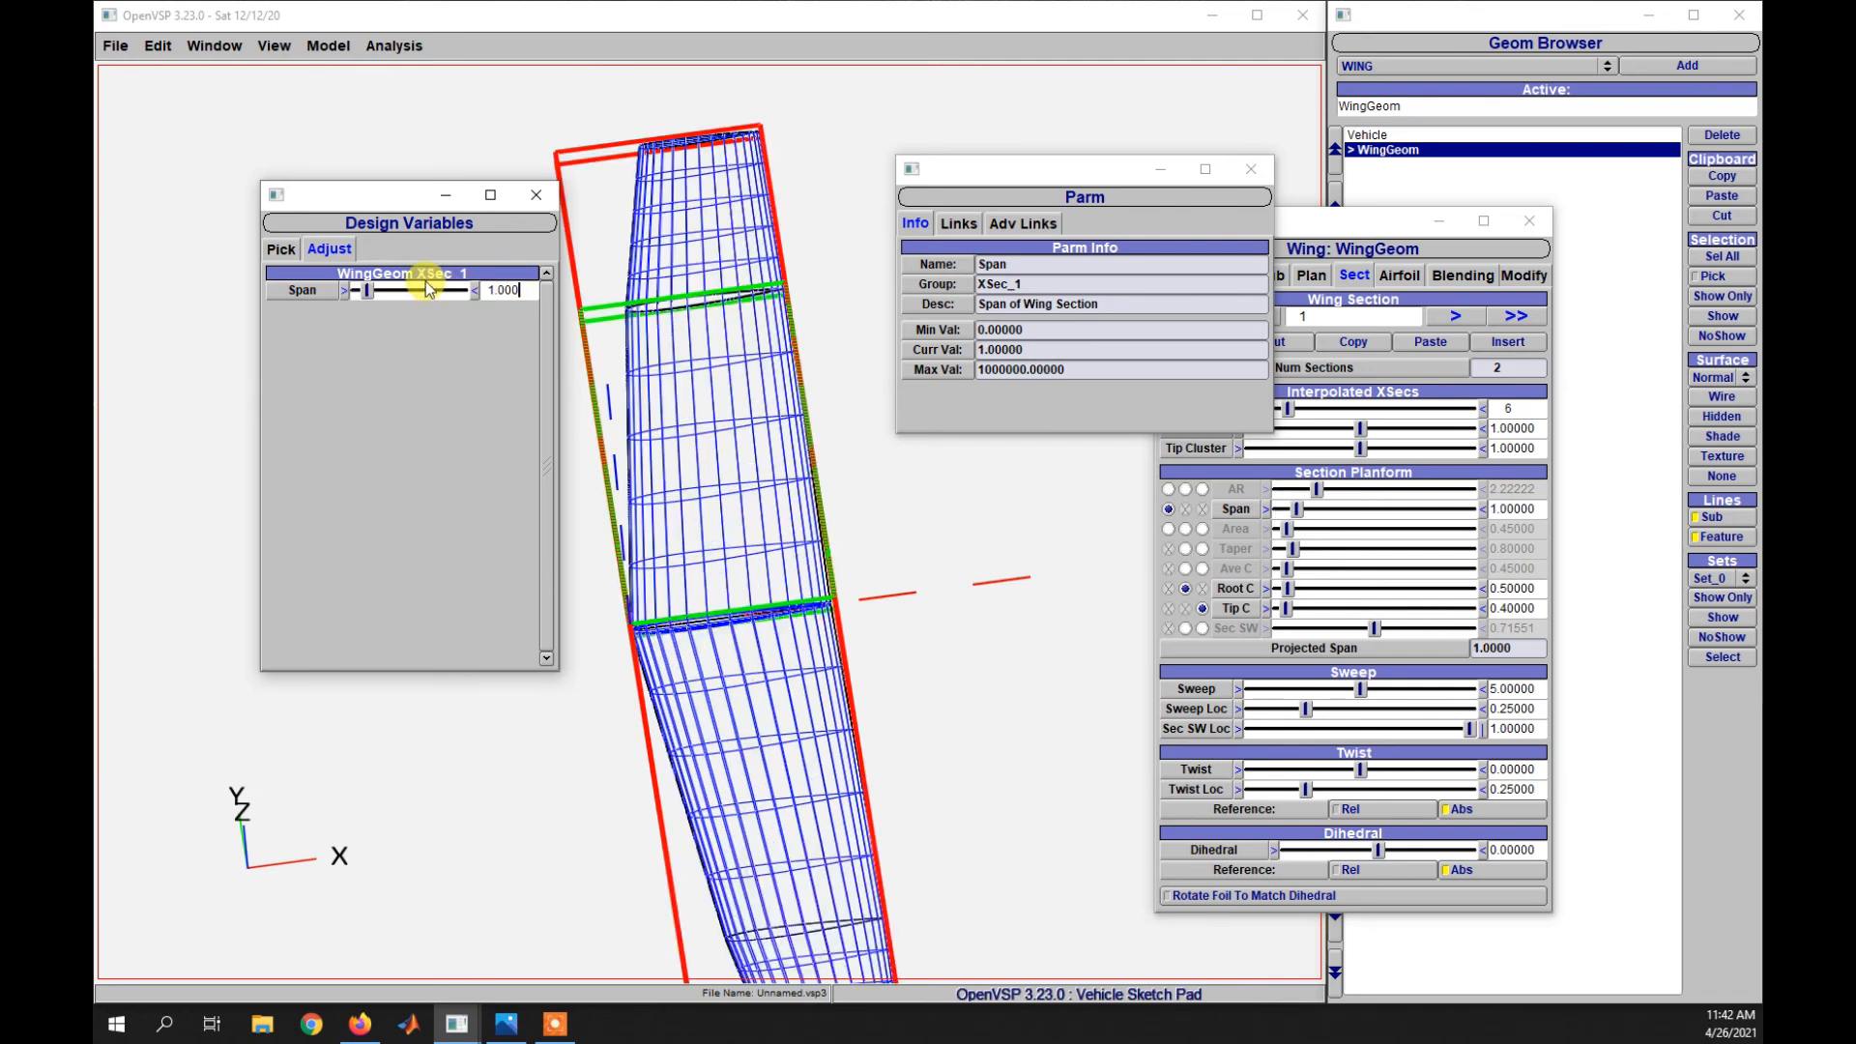
- Check the lengthened wing and set the XSec_1 span design variable to 0.5
{"action": "left_click", "coordinate": [696, 487]}
{"action": "scroll", "coordinate": [698, 474], "scroll_direction": "down", "scroll_amount": 5}
{"action": "scroll", "coordinate": [704, 482], "scroll_direction": "up", "scroll_amount": 3}
{"action": "mouse_move", "coordinate": [690, 620]}
{"action": "left_mouse_down"}
{"action": "mouse_move", "coordinate": [633, 597]}
{"action": "mouse_move", "coordinate": [656, 626]}
{"action": "left_mouse_up"}
{"action": "left_click_drag", "start_coordinate": [519, 290], "coordinate": [481, 292]}
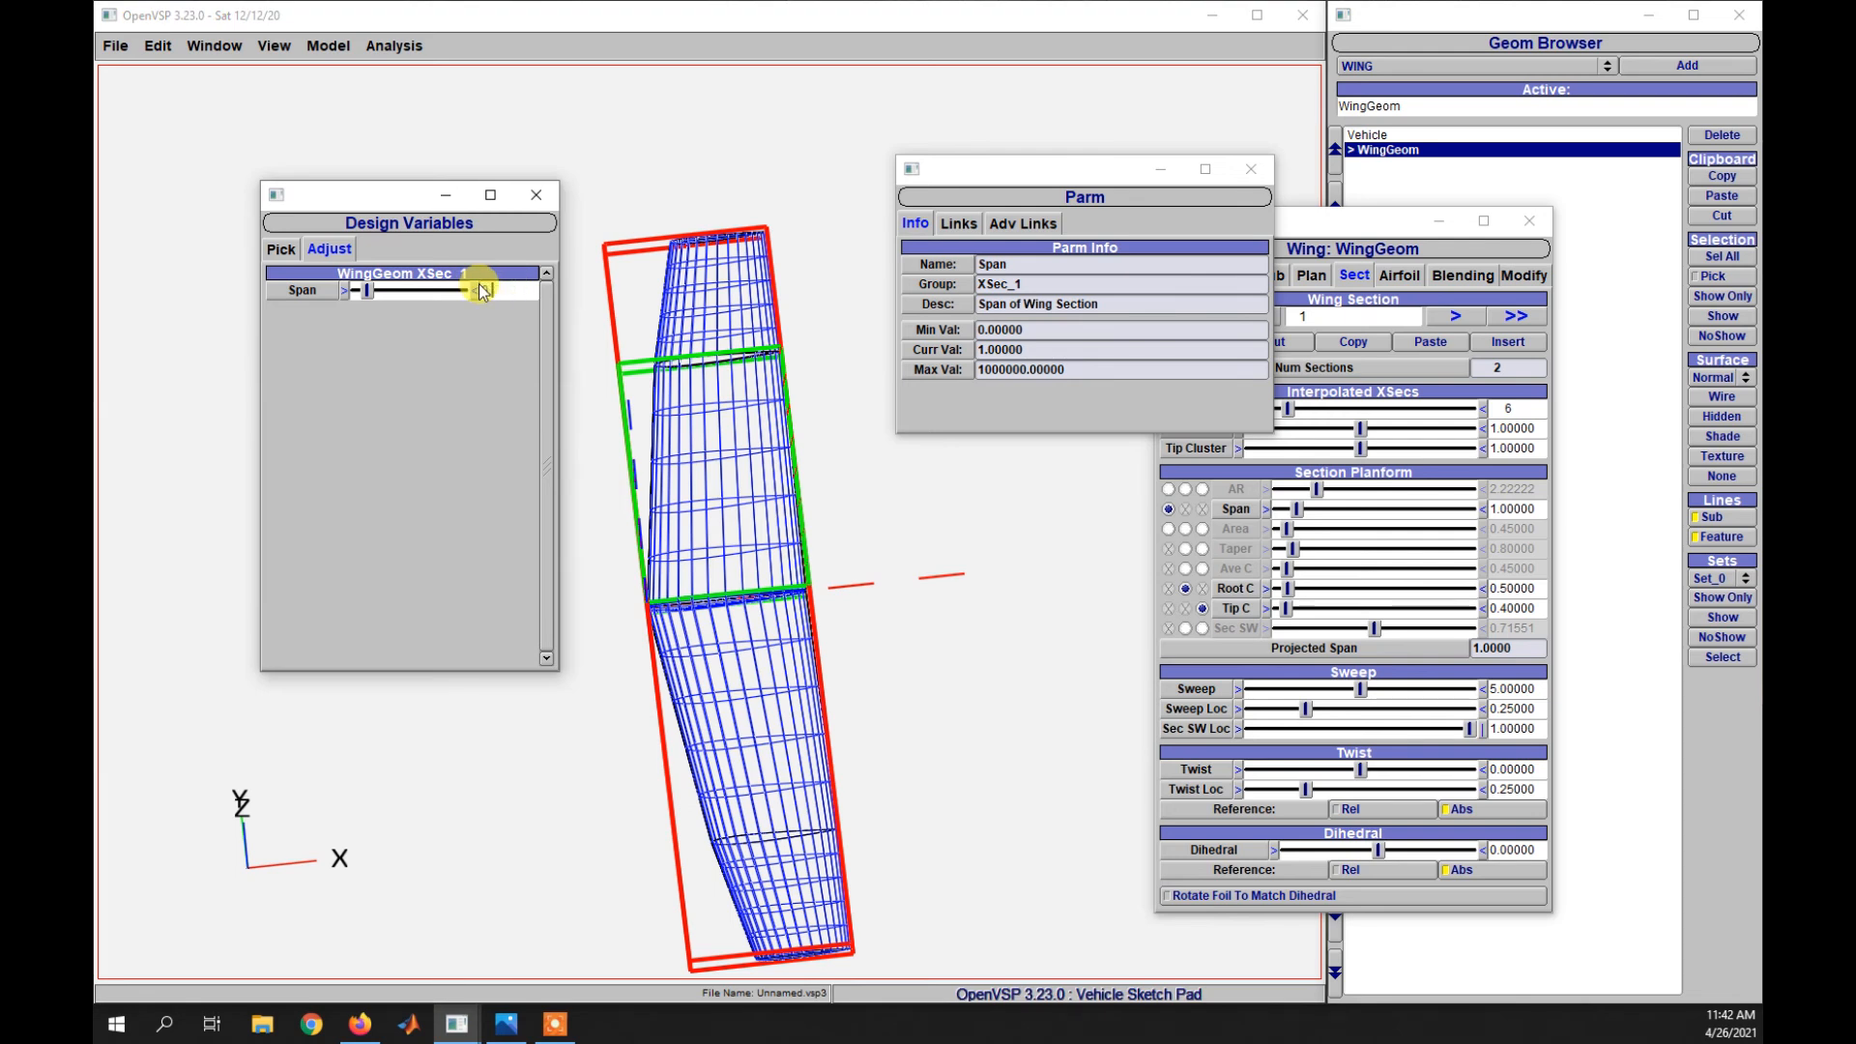
{"action": "type", "text": "0.5"}
{"action": "key", "text": "Return"}
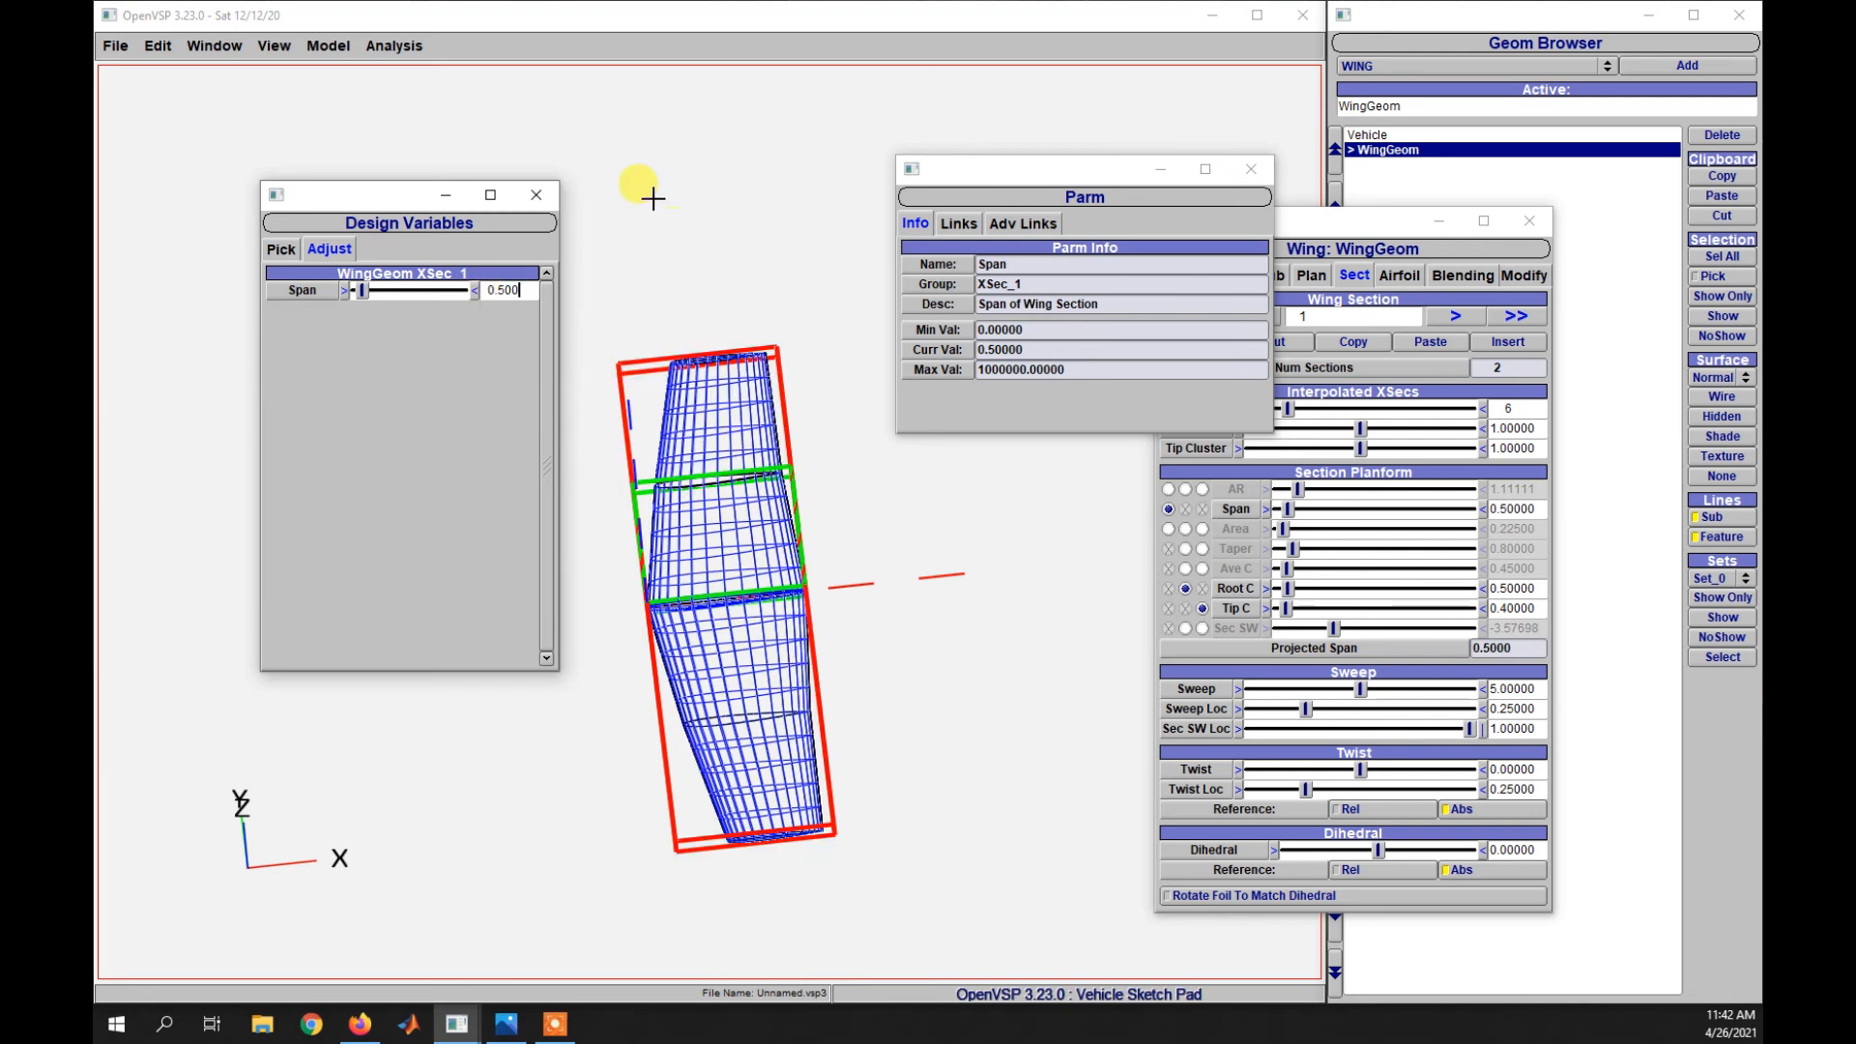
- Look up the parameter name and group of the wing's total projected span, replacing the section span info
{"action": "left_click", "coordinate": [278, 253]}
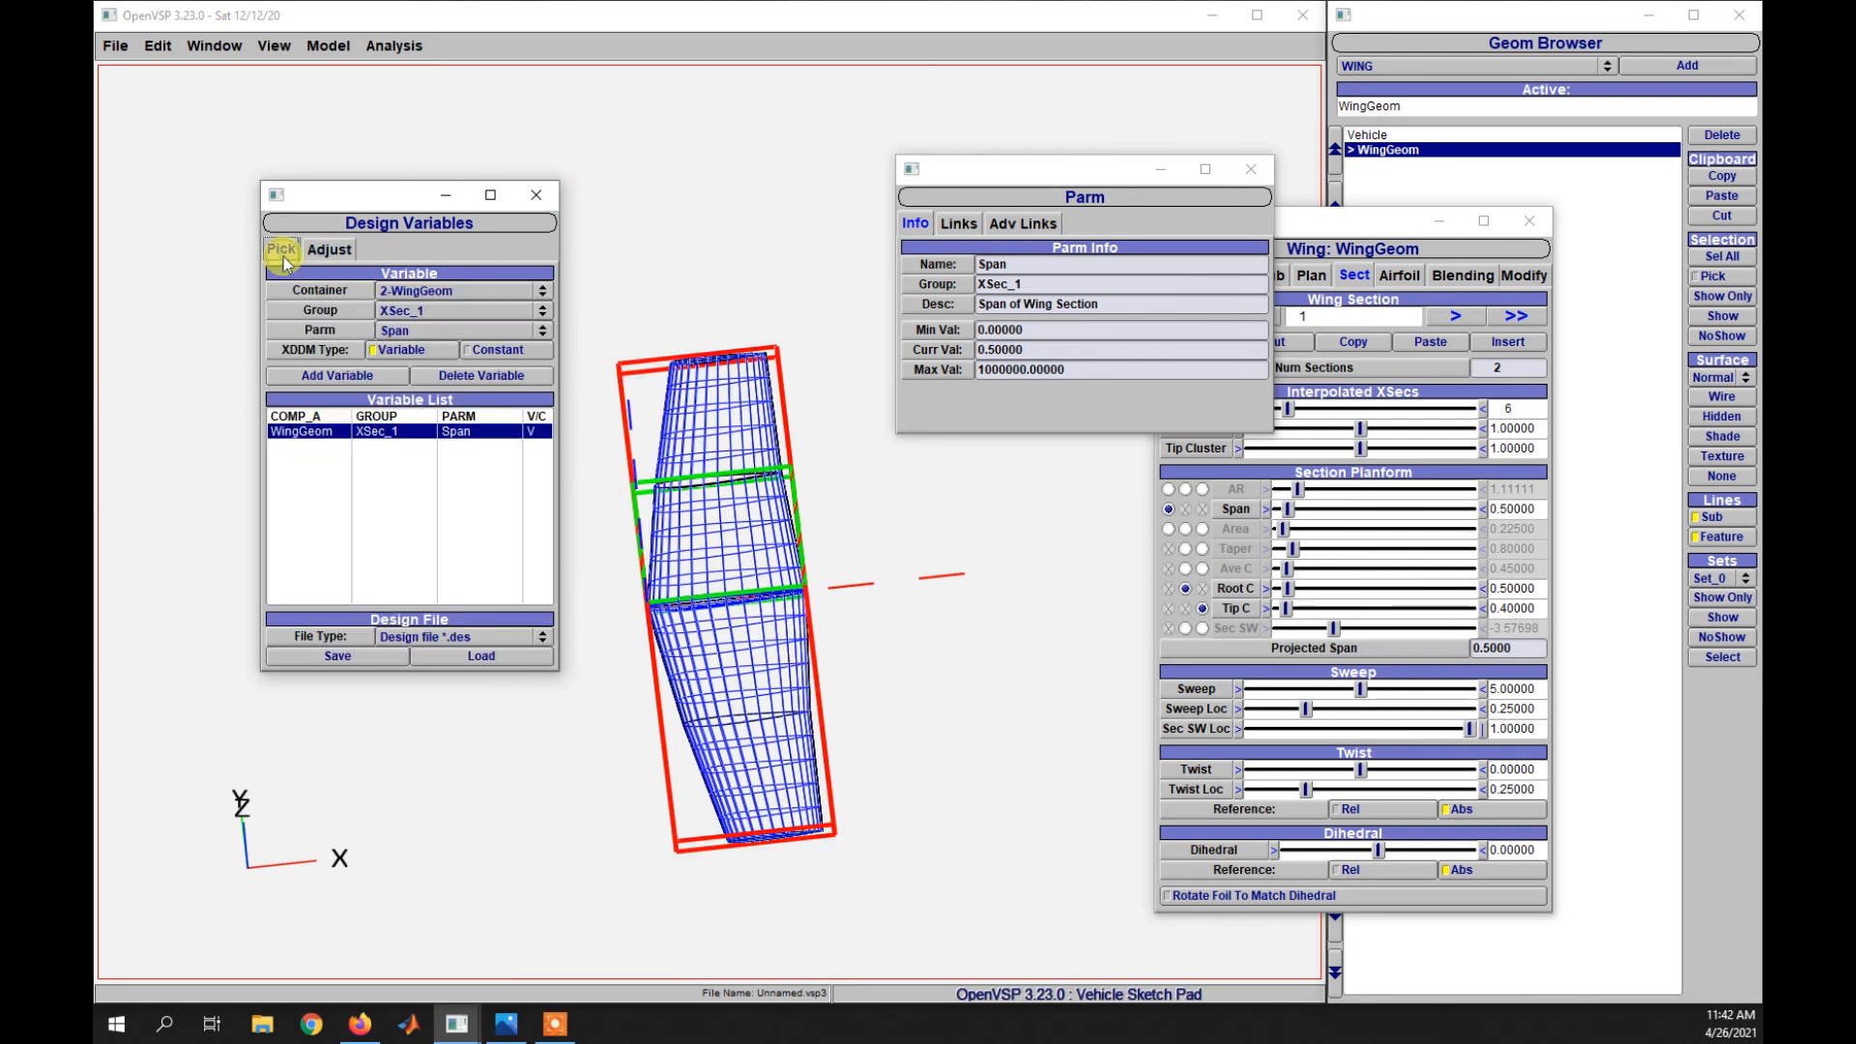
{"action": "left_click", "coordinate": [1251, 170]}
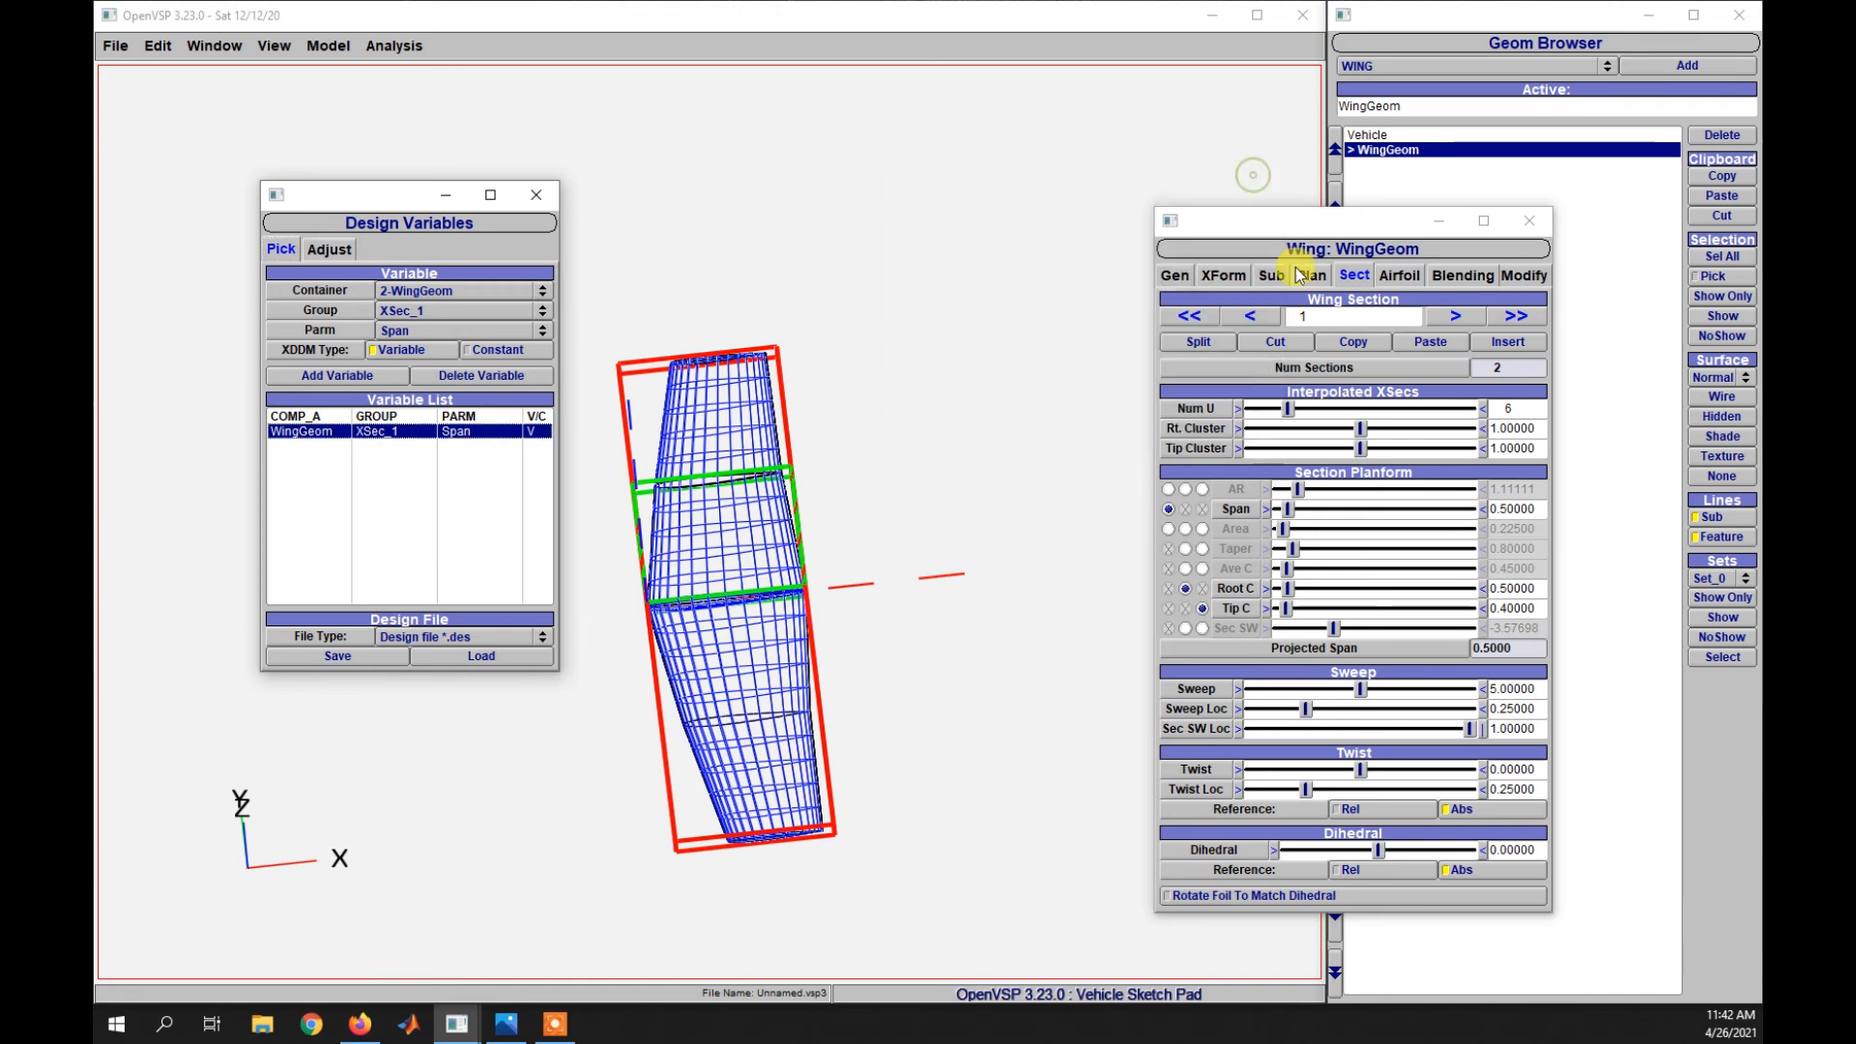
{"action": "left_click", "coordinate": [1307, 279]}
{"action": "left_click", "coordinate": [1276, 276]}
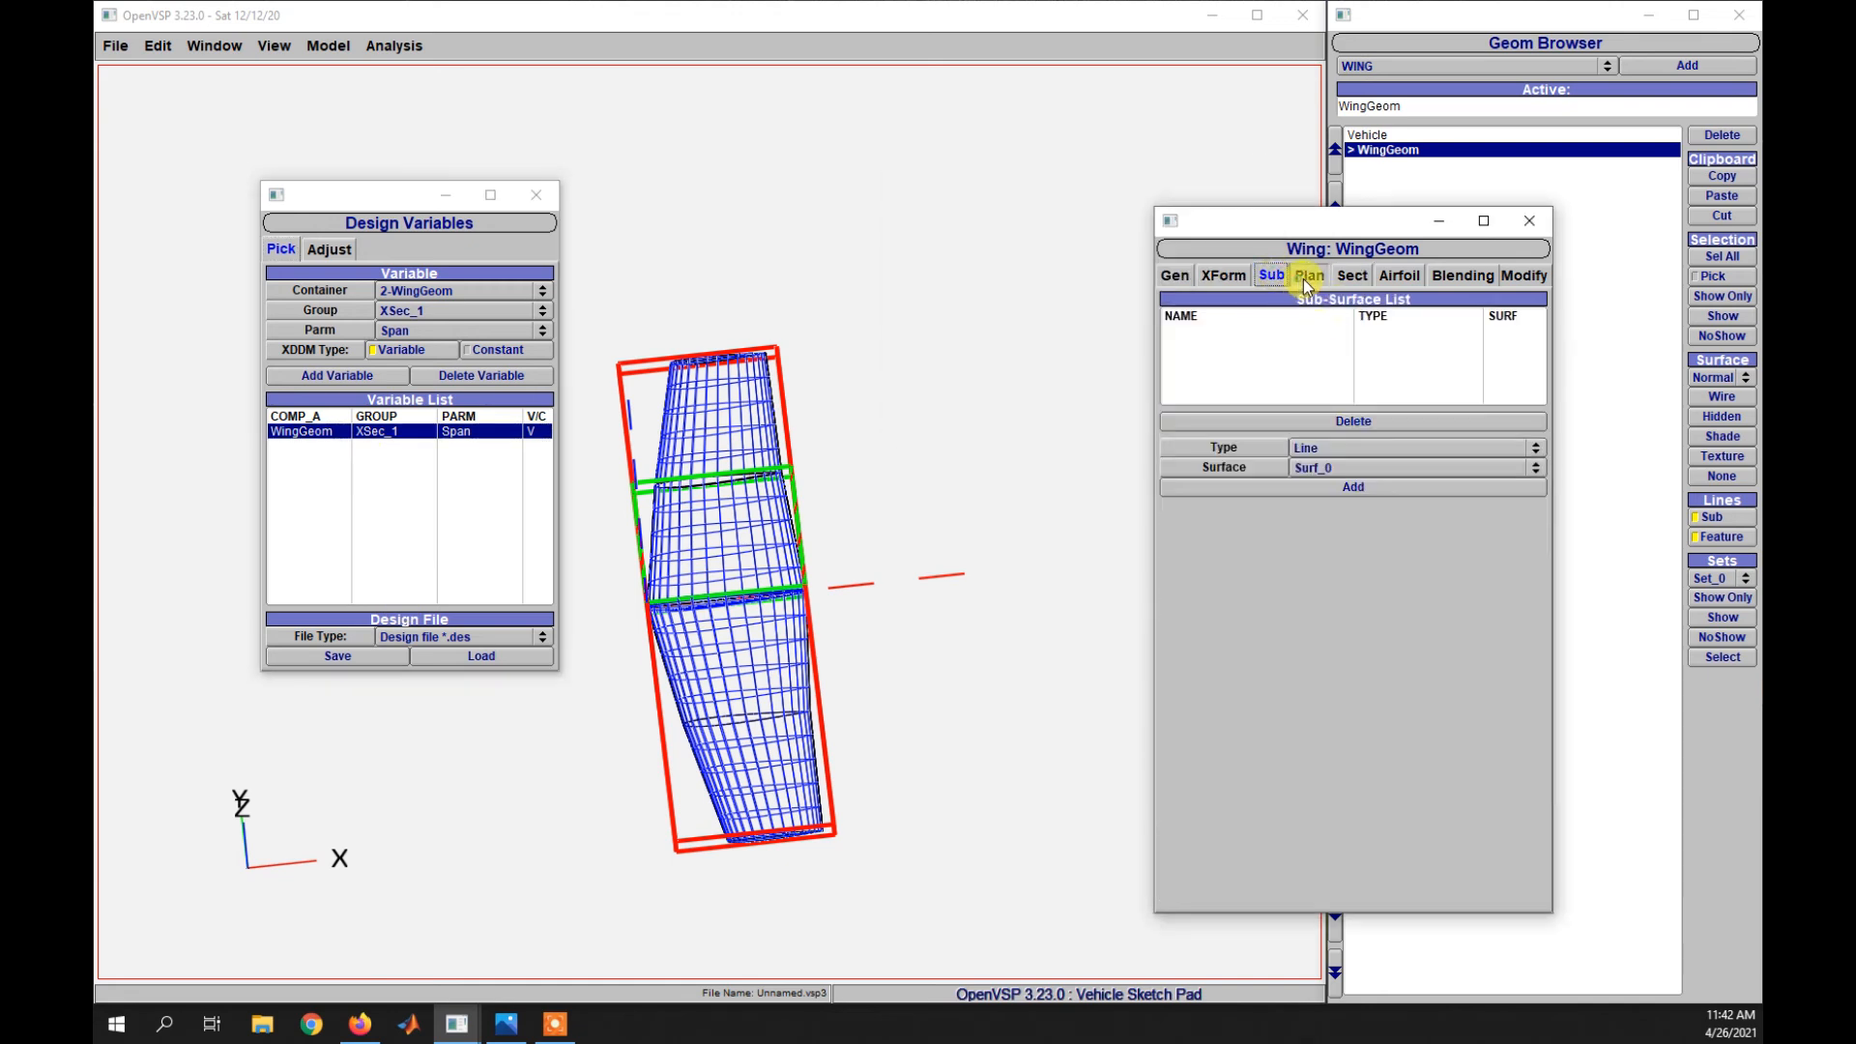
{"action": "left_click", "coordinate": [1304, 277]}
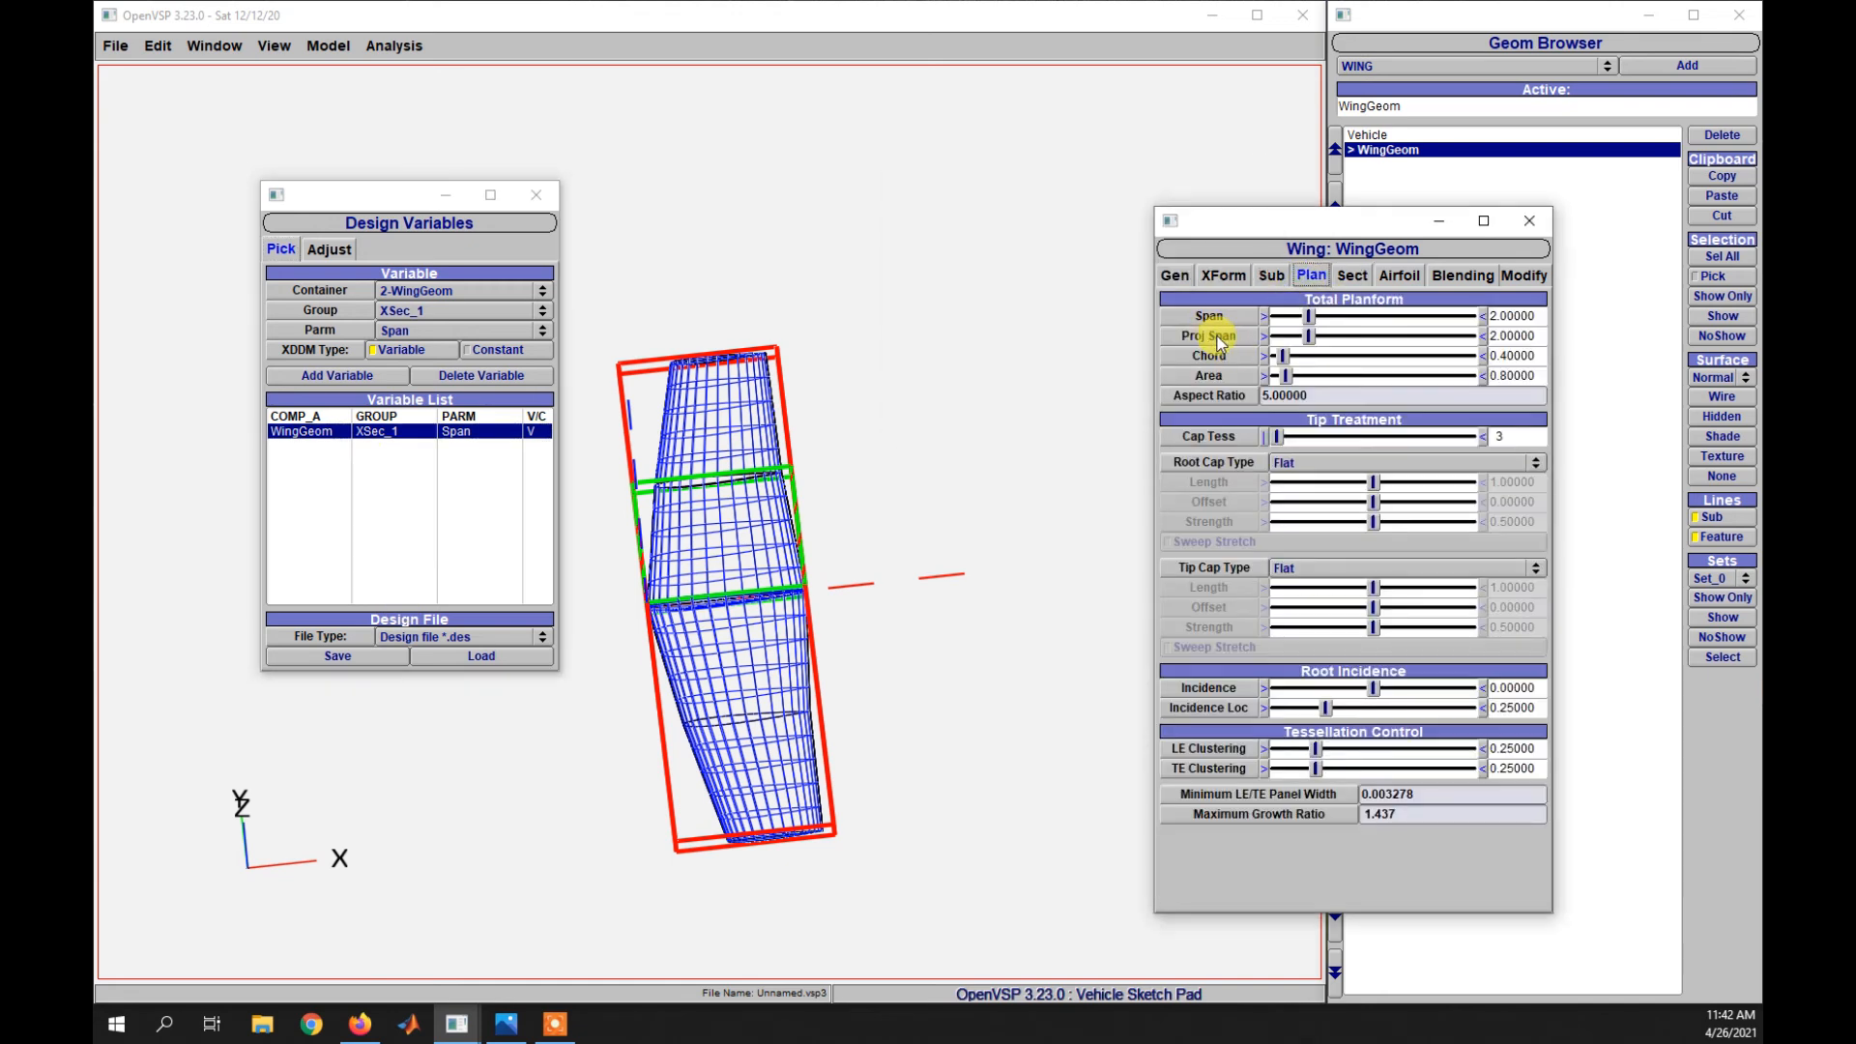
{"action": "left_click", "coordinate": [1218, 338]}
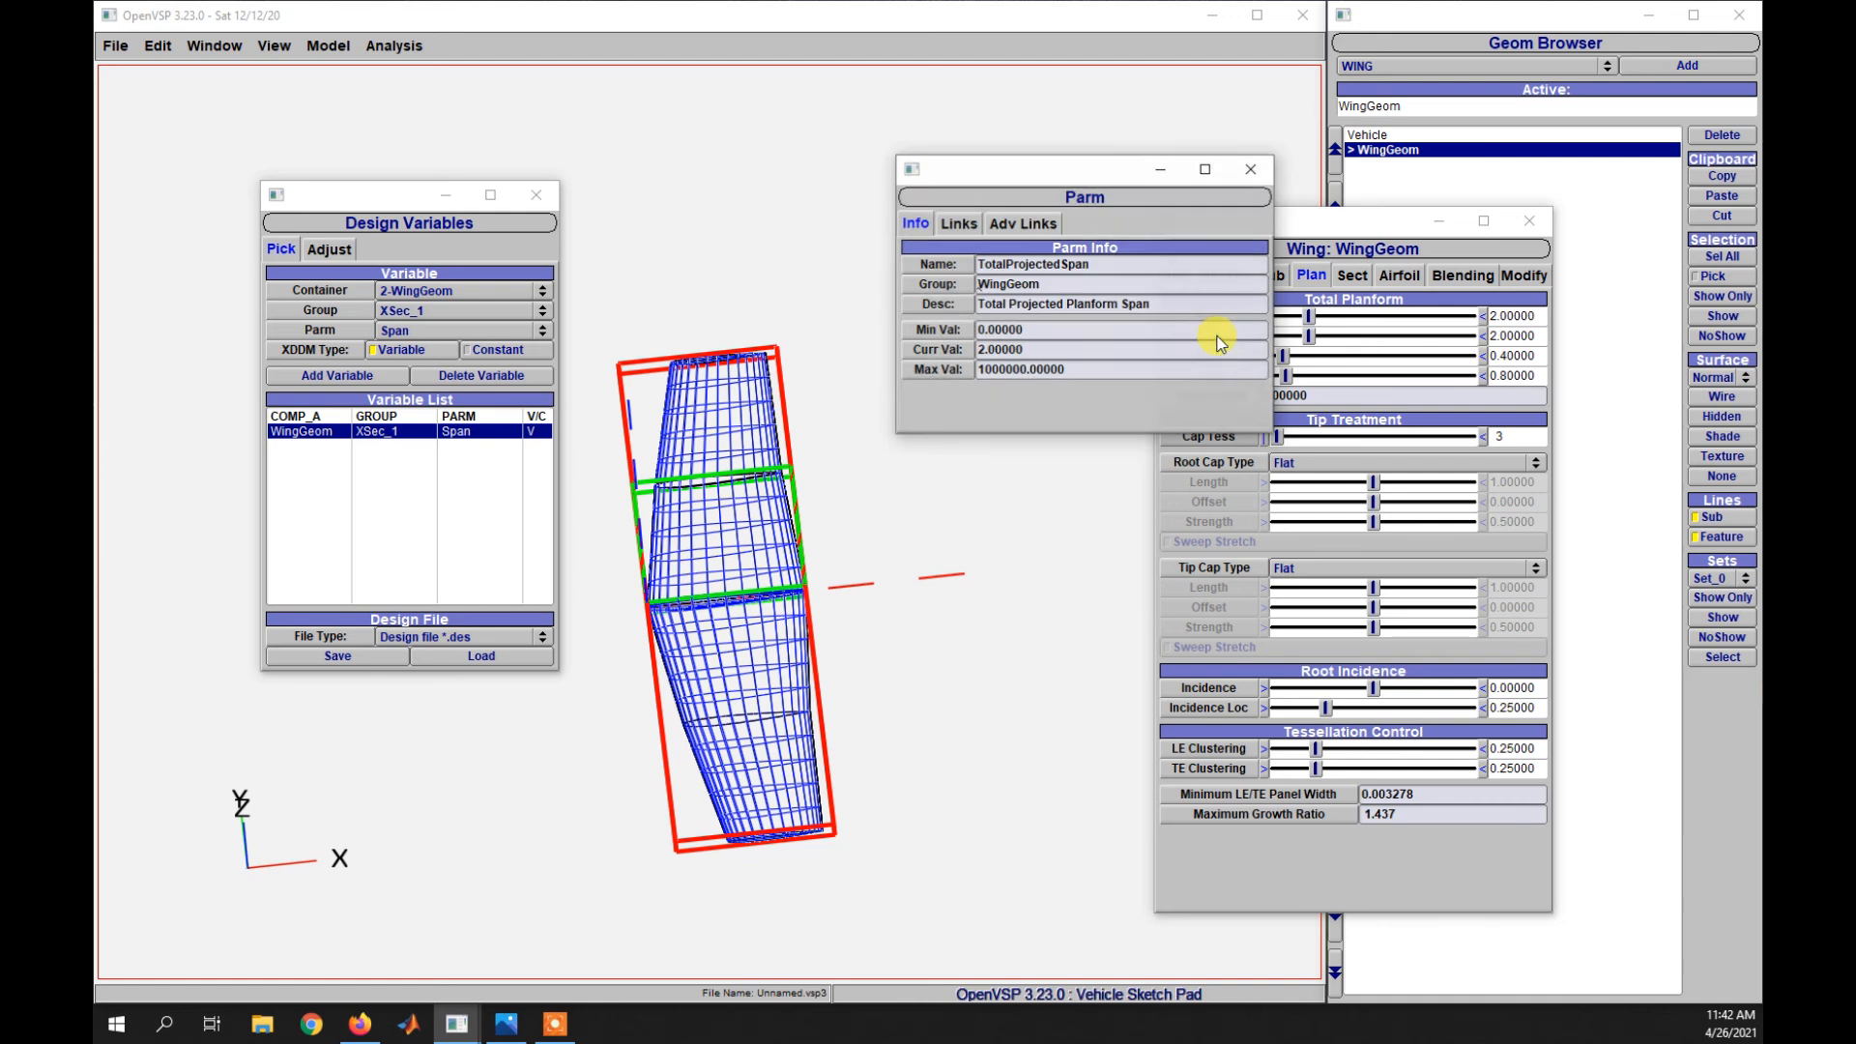
{"action": "left_click_drag", "start_coordinate": [1064, 174], "coordinate": [1147, 558]}
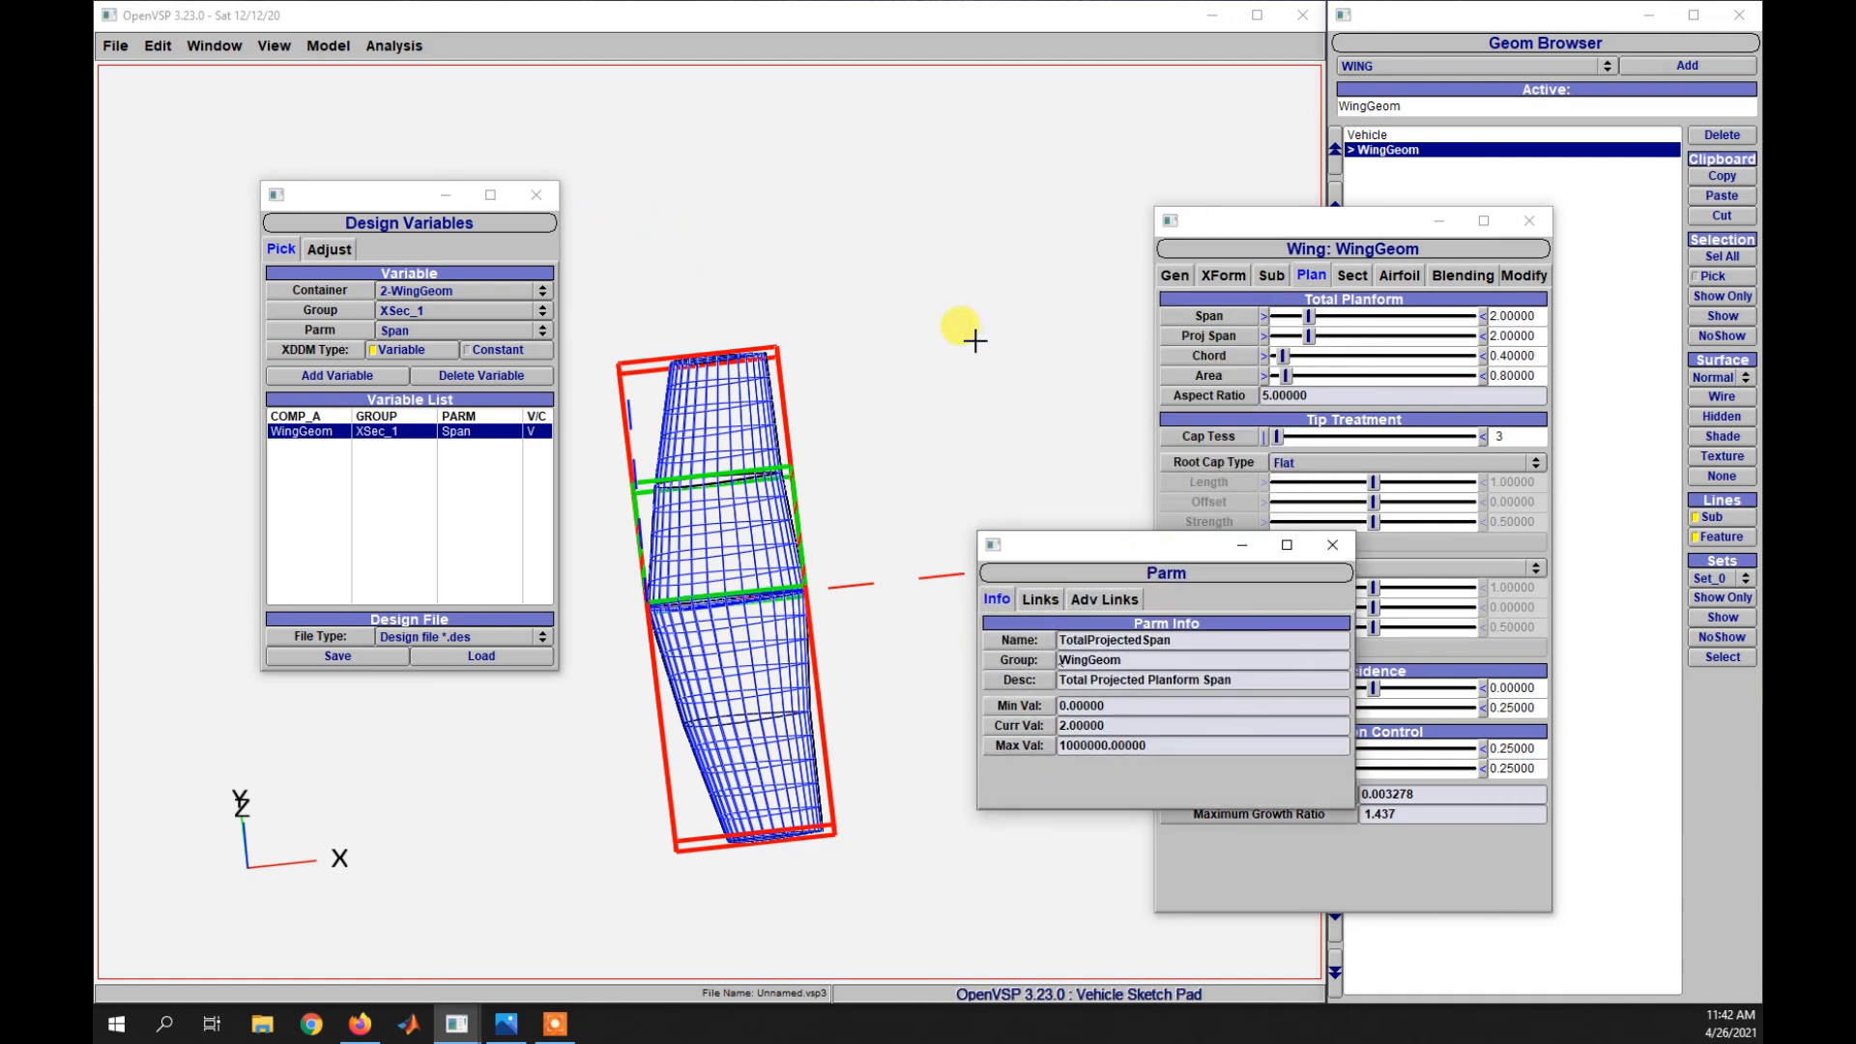
{"action": "left_click_drag", "start_coordinate": [1104, 548], "coordinate": [1092, 450]}
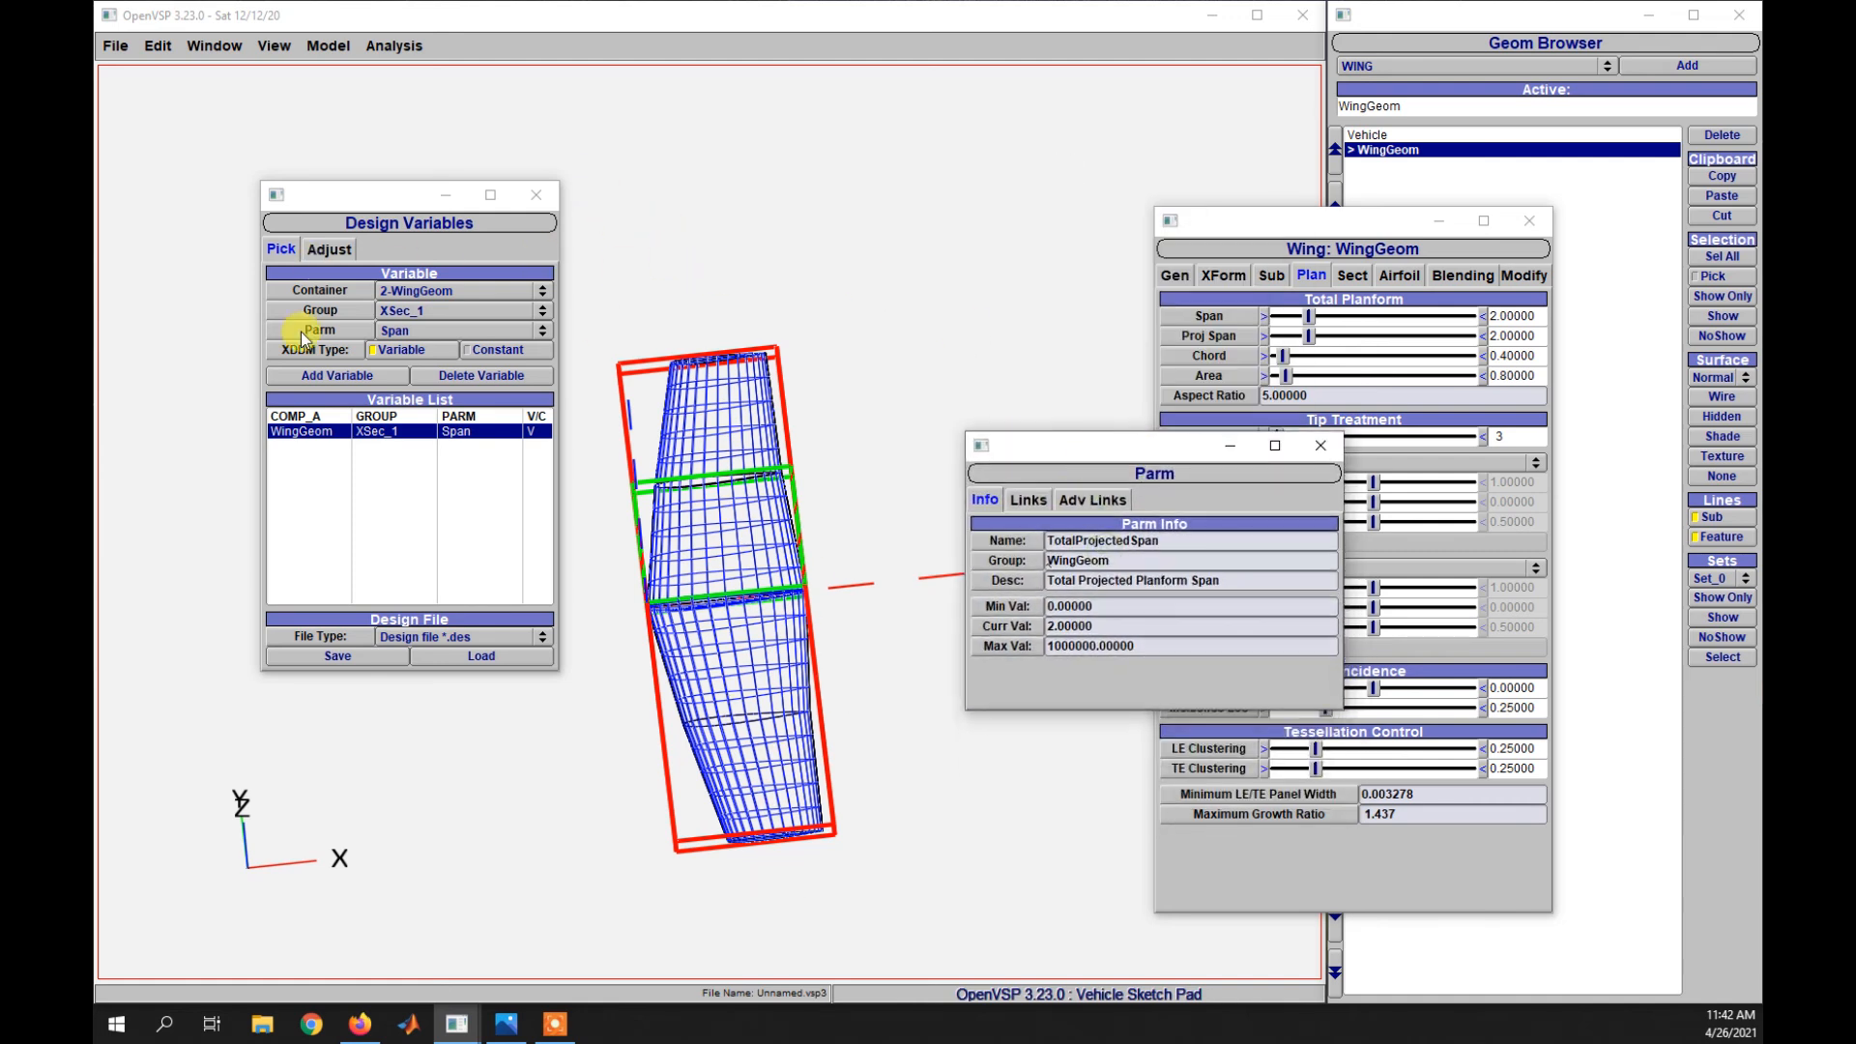
- Add the wing's total projected span as a design variable, using group WingGeom and parm TotalProjectedSpan
{"action": "left_click", "coordinate": [427, 294]}
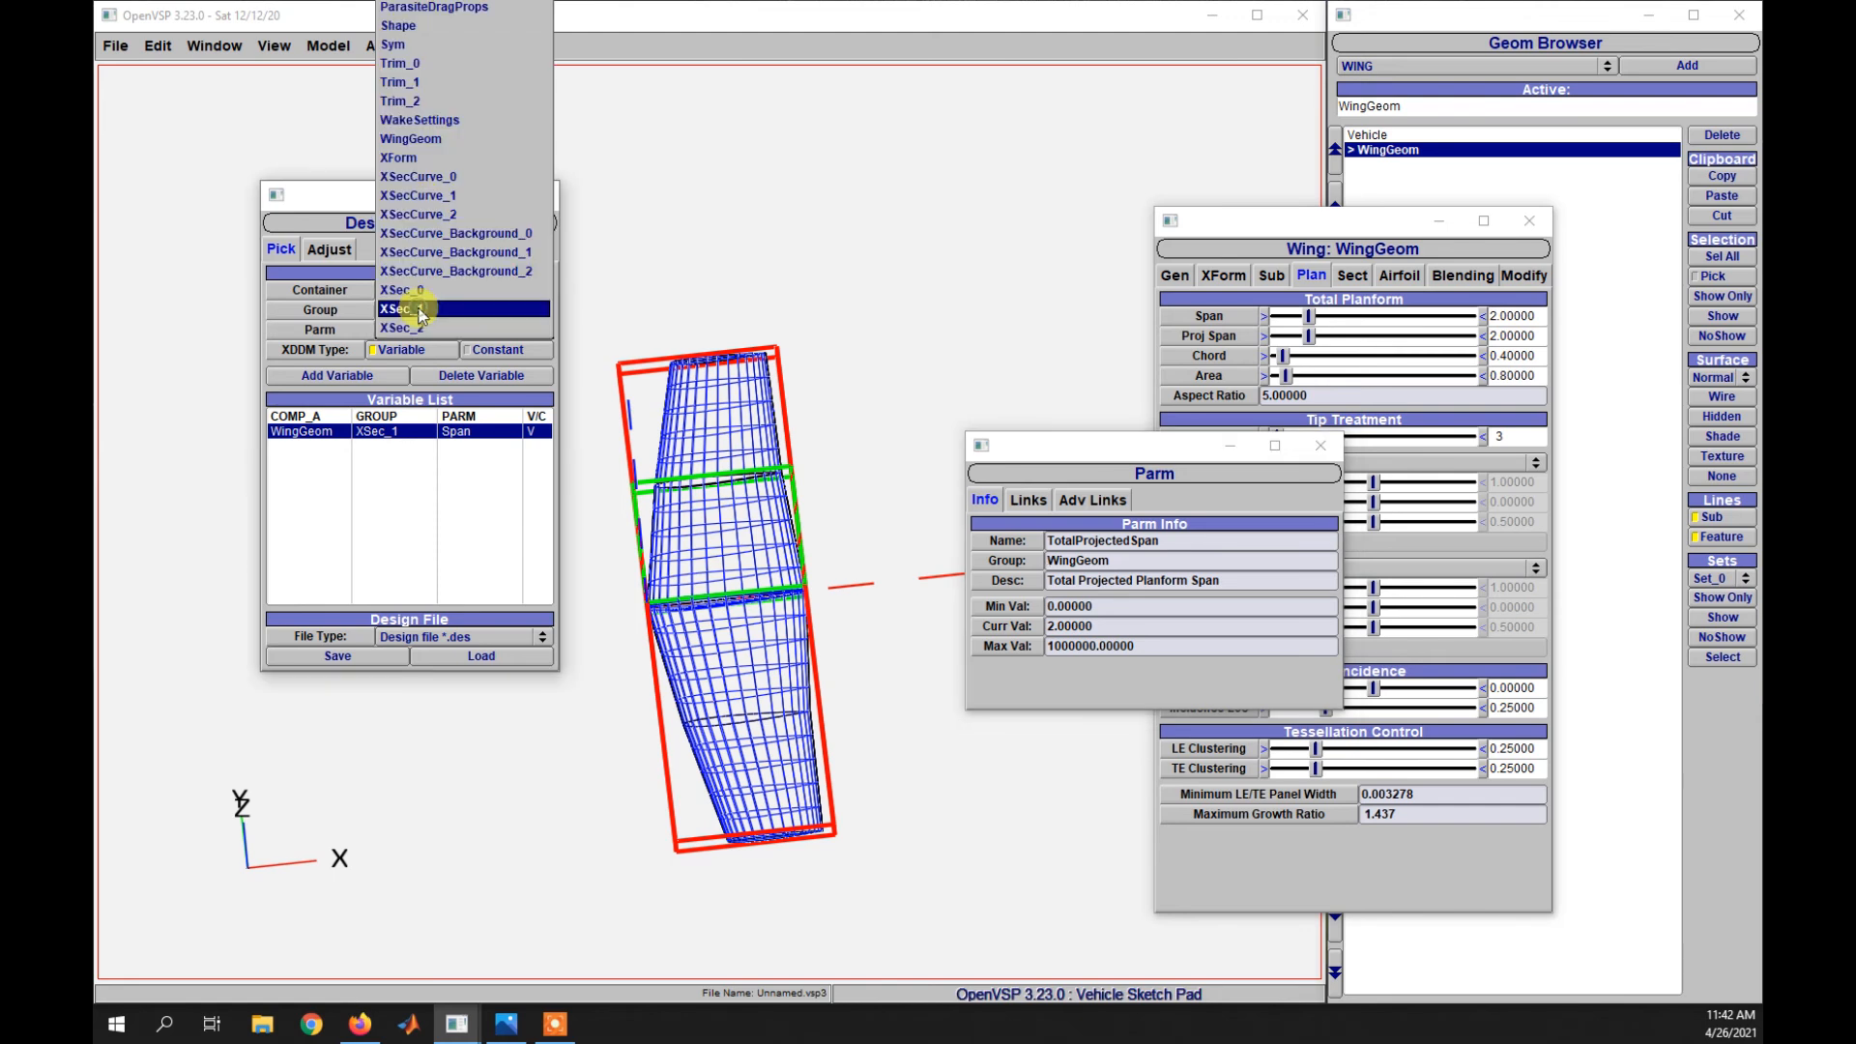
{"action": "left_click", "coordinate": [428, 140]}
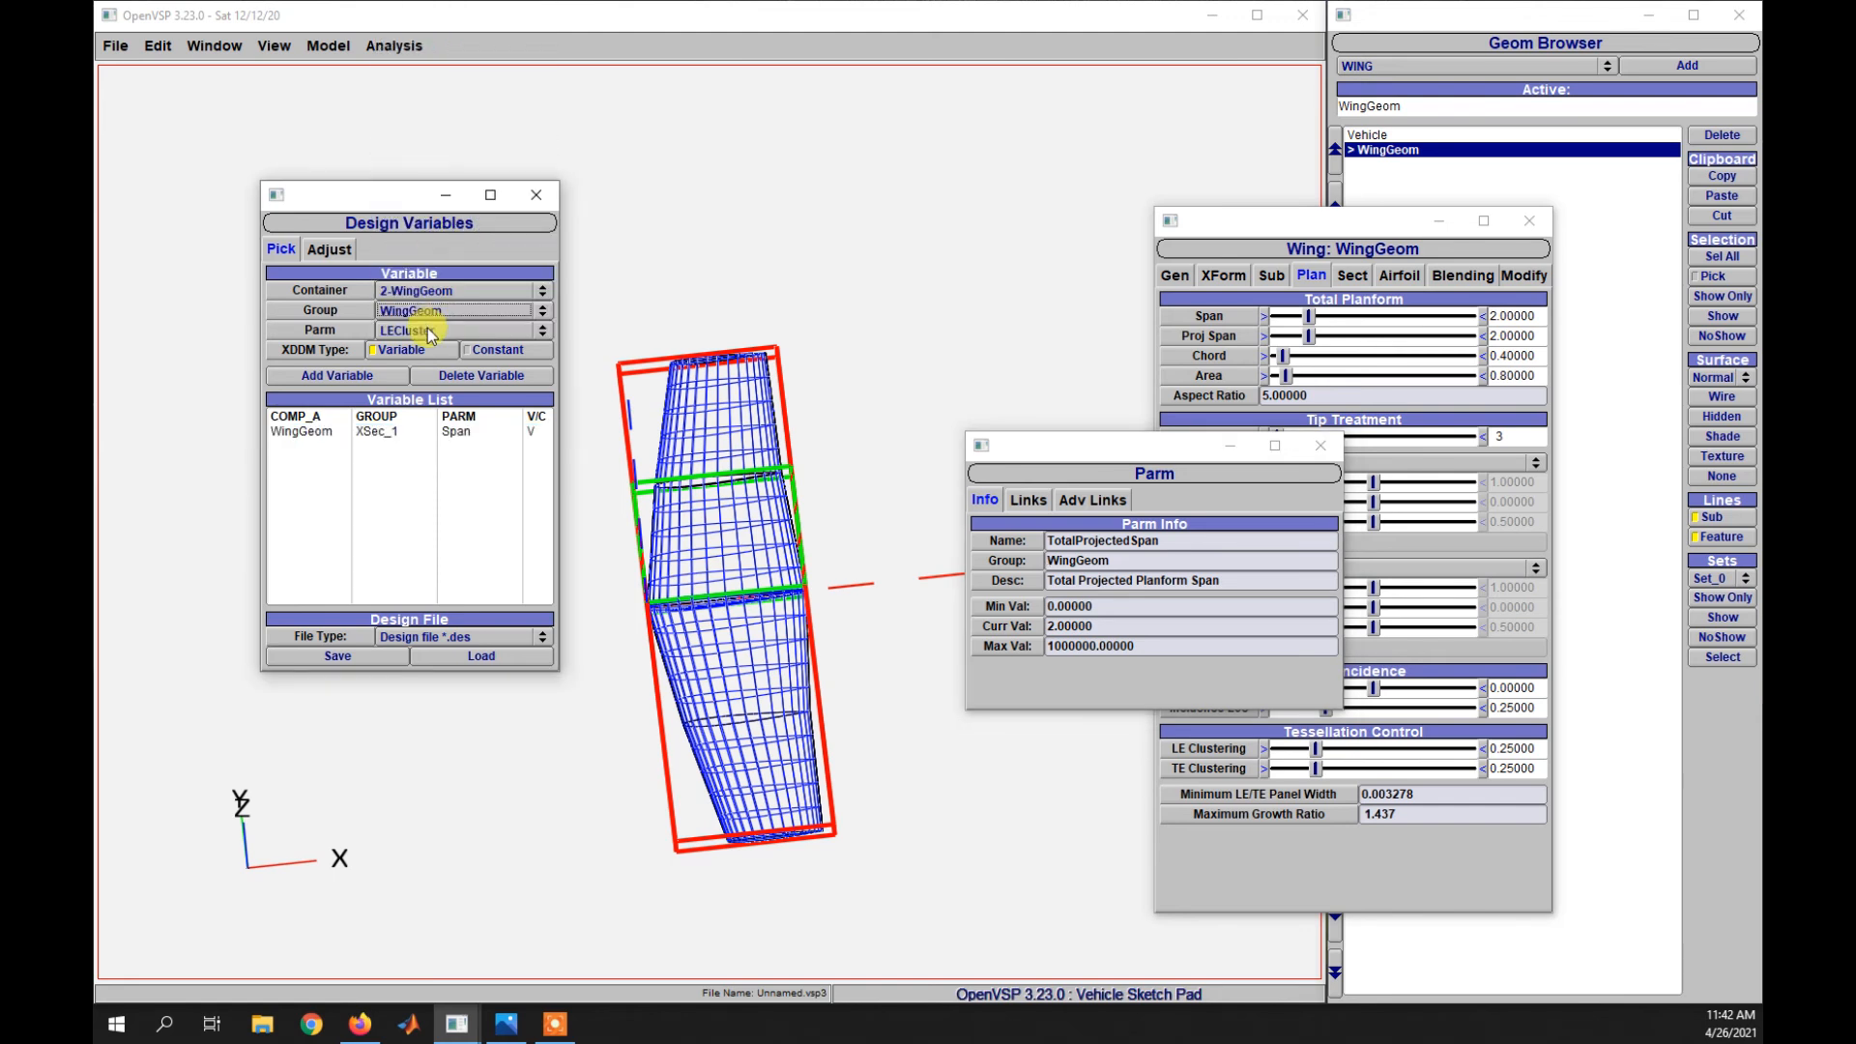
{"action": "left_click", "coordinate": [428, 331]}
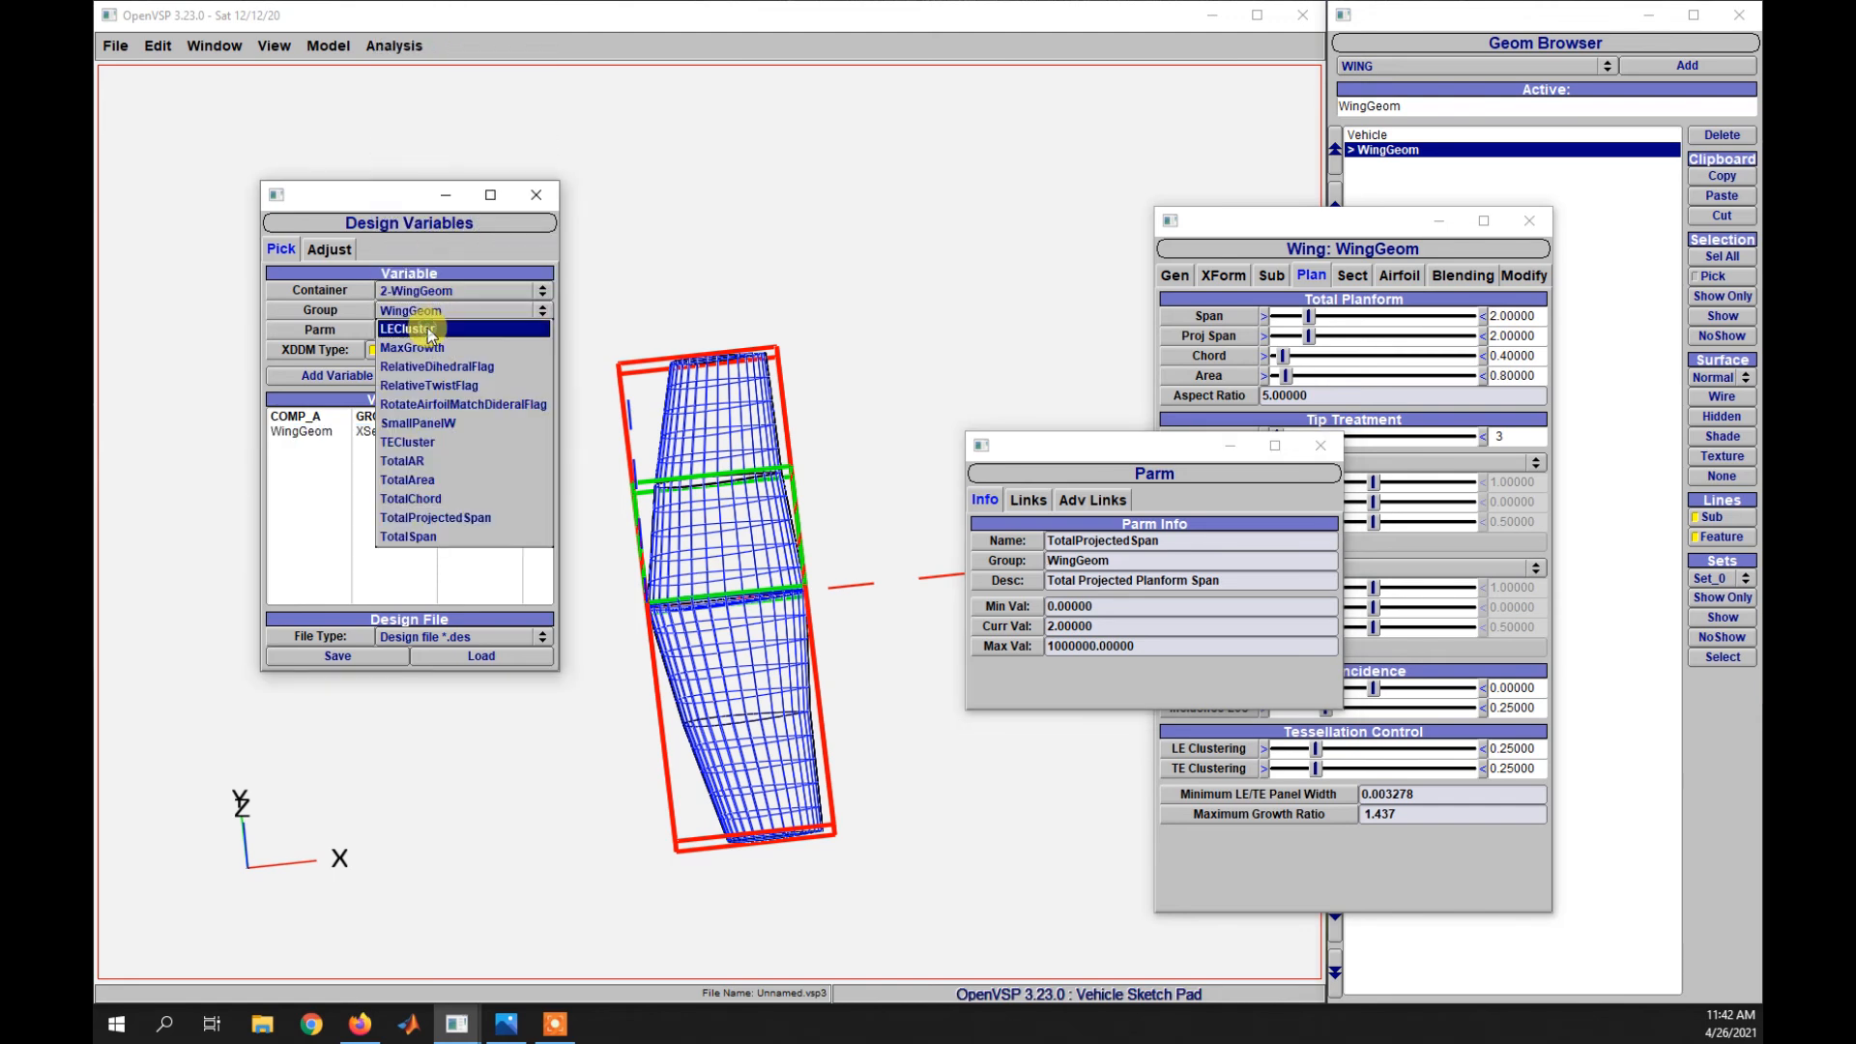
{"action": "left_click", "coordinate": [439, 520]}
{"action": "left_click", "coordinate": [338, 376]}
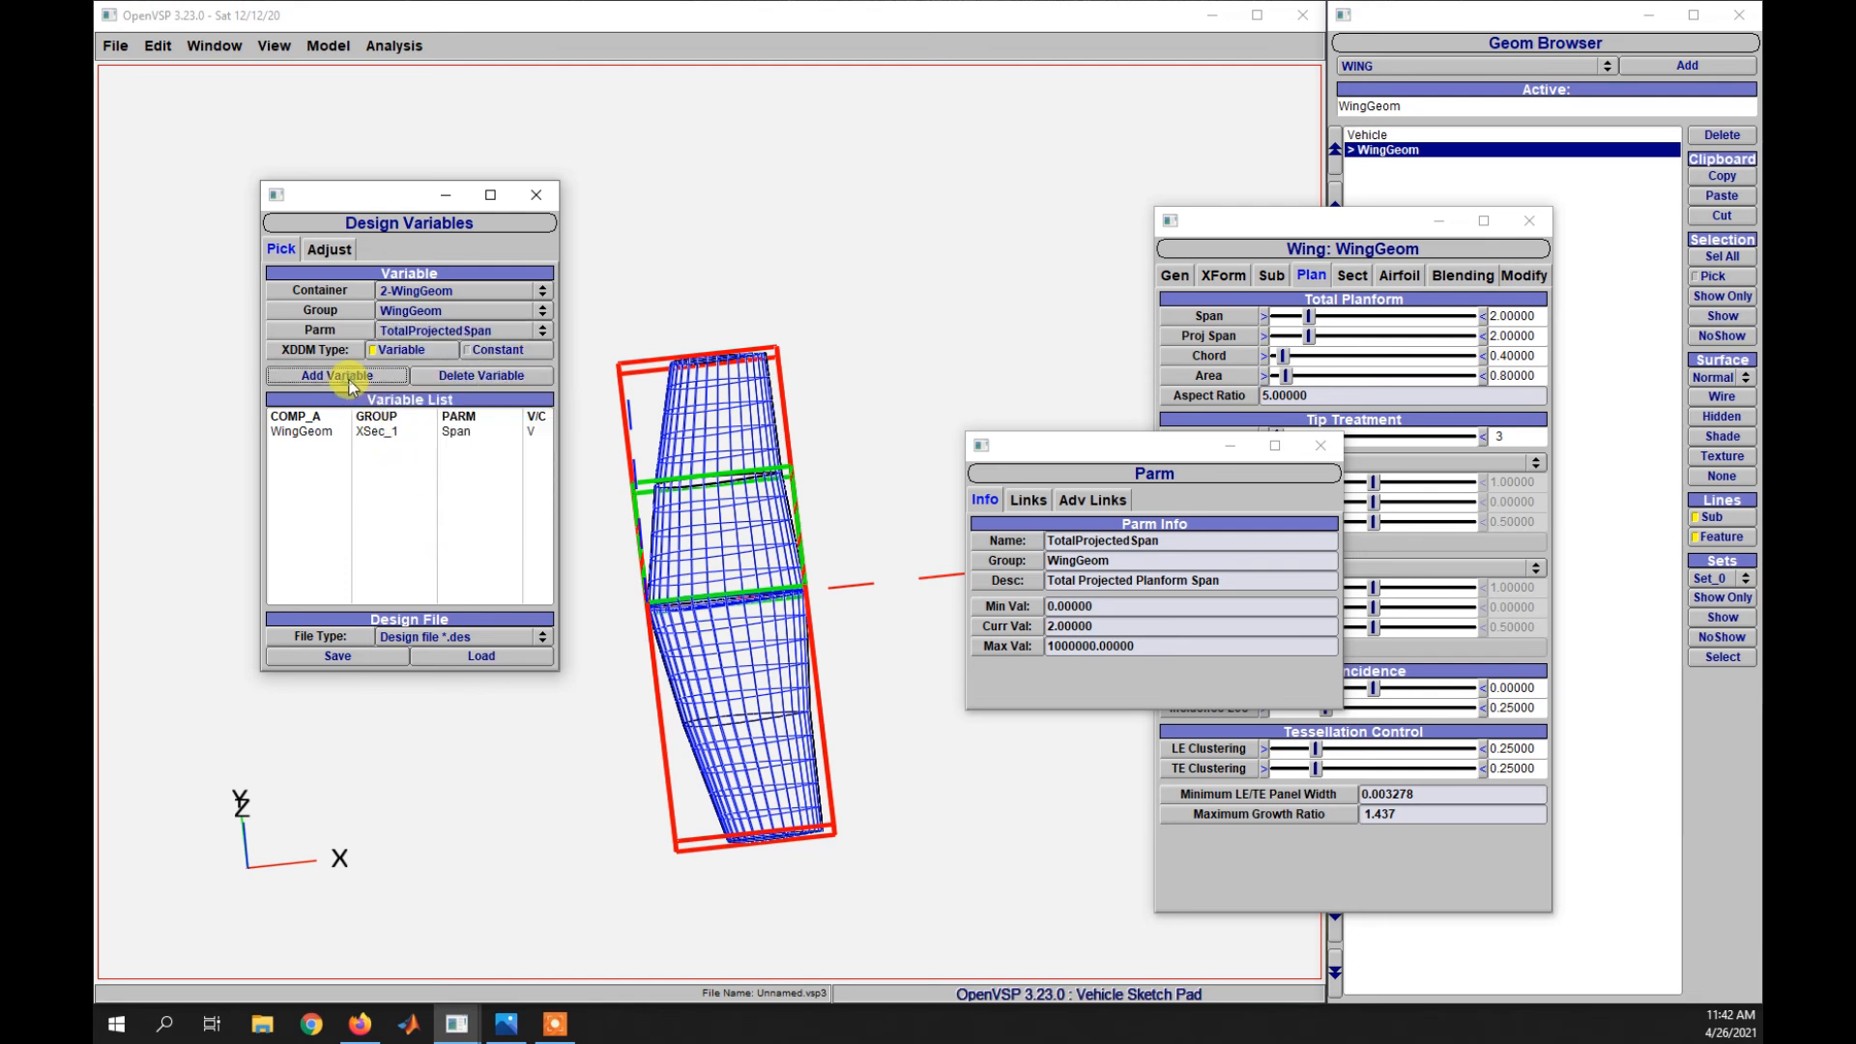
{"action": "left_click", "coordinate": [1318, 446]}
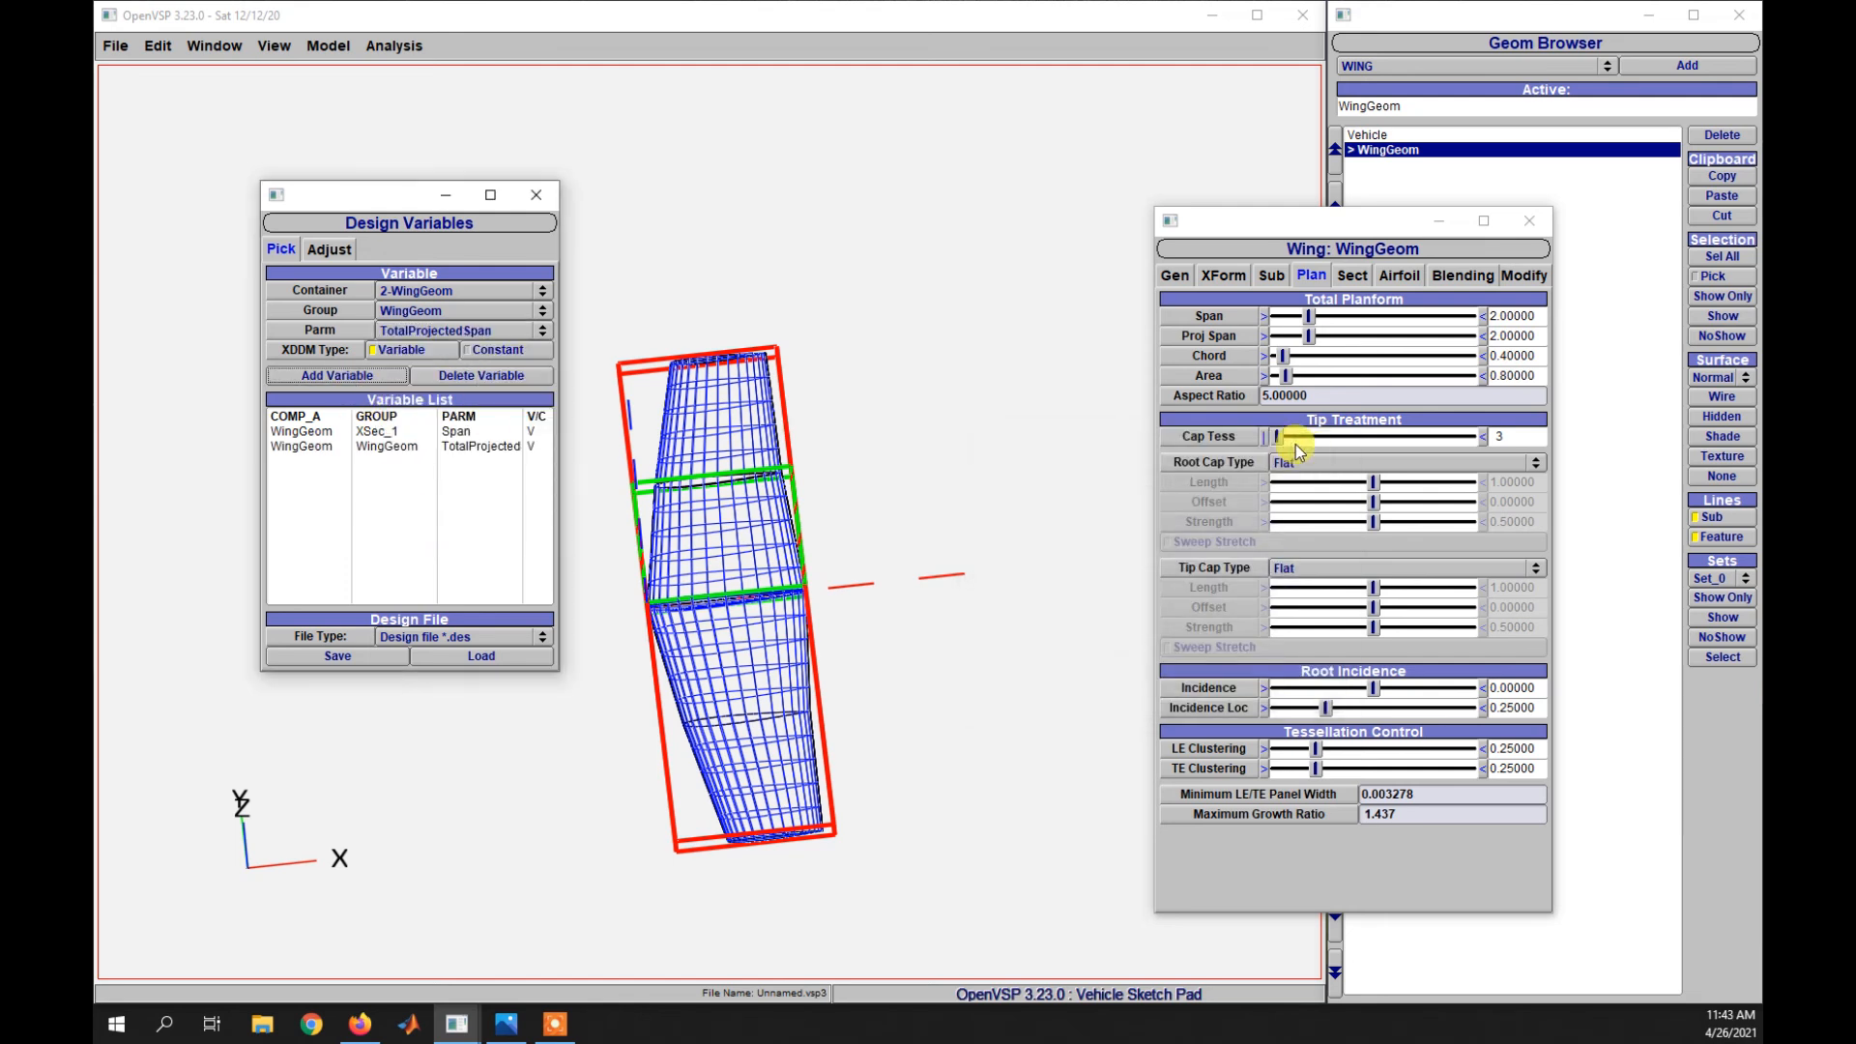
- Look up the root chord parameter of wing section 1 and add XSec_1 Root_Chord as a design variable
{"action": "left_click", "coordinate": [1350, 277]}
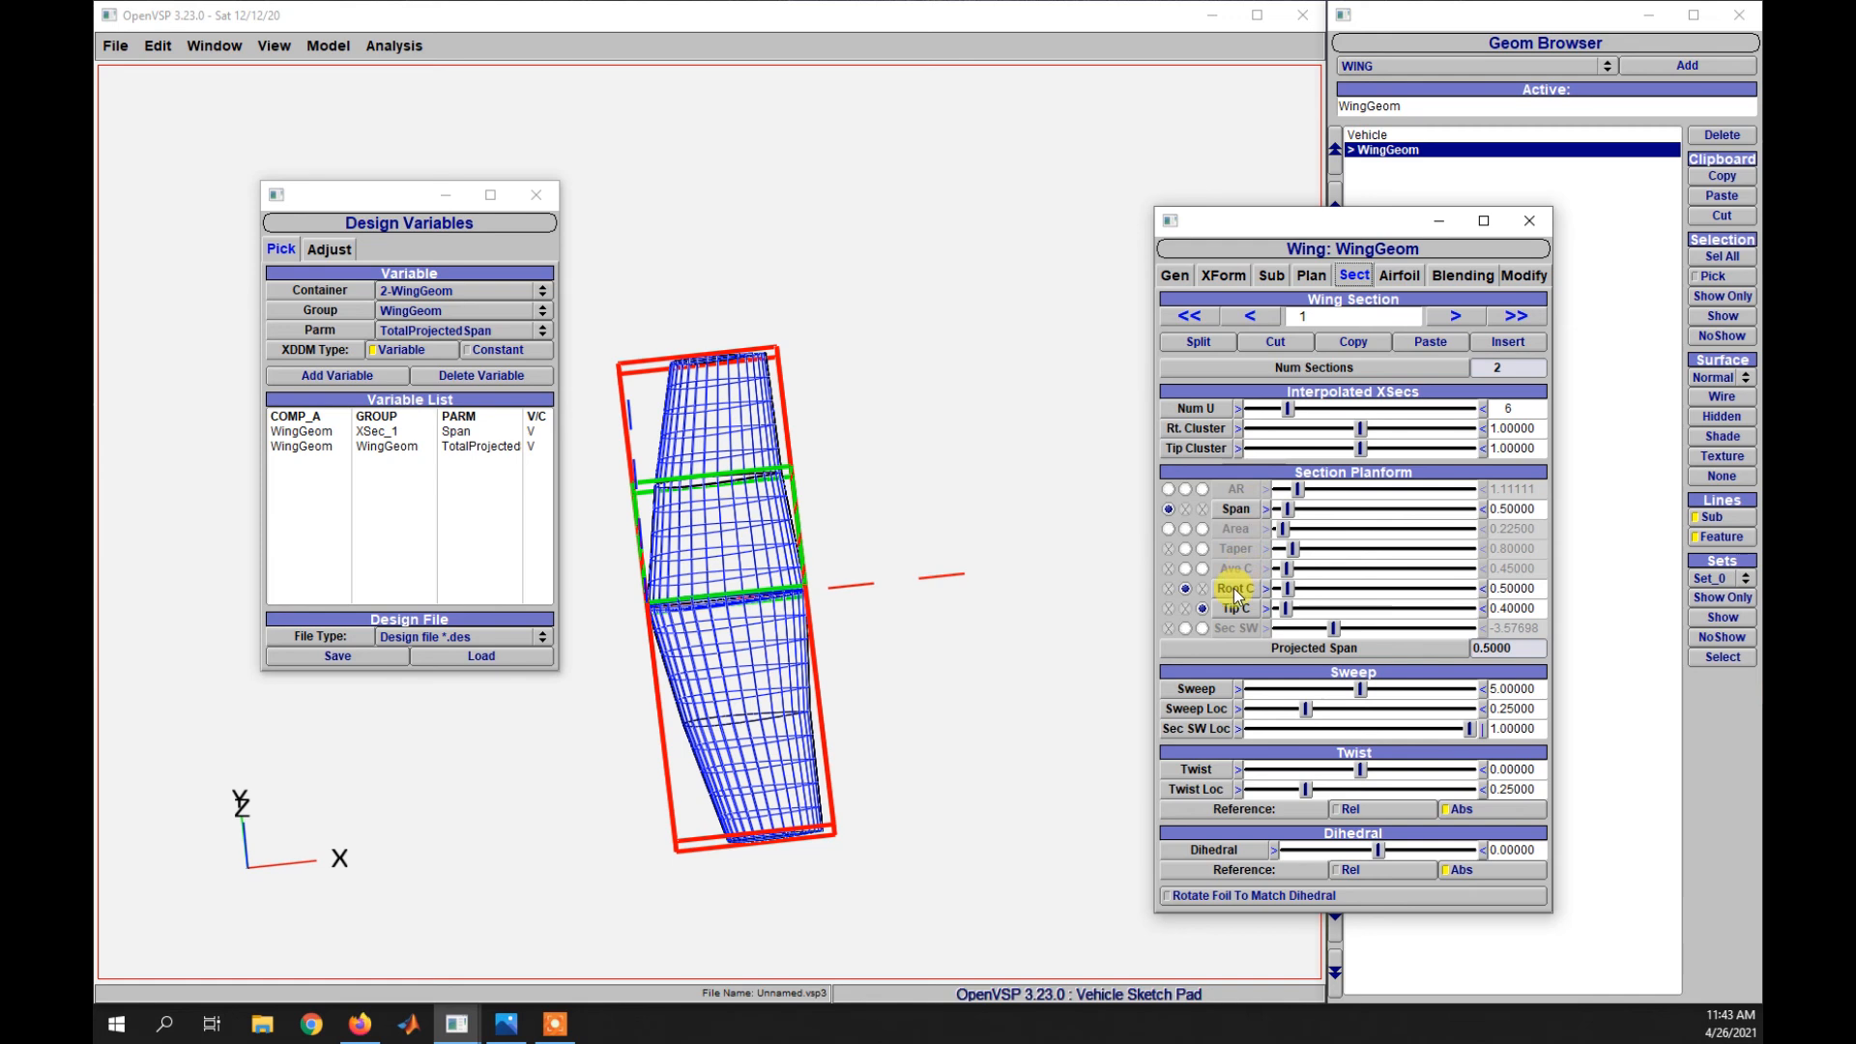
{"action": "left_click", "coordinate": [1235, 588]}
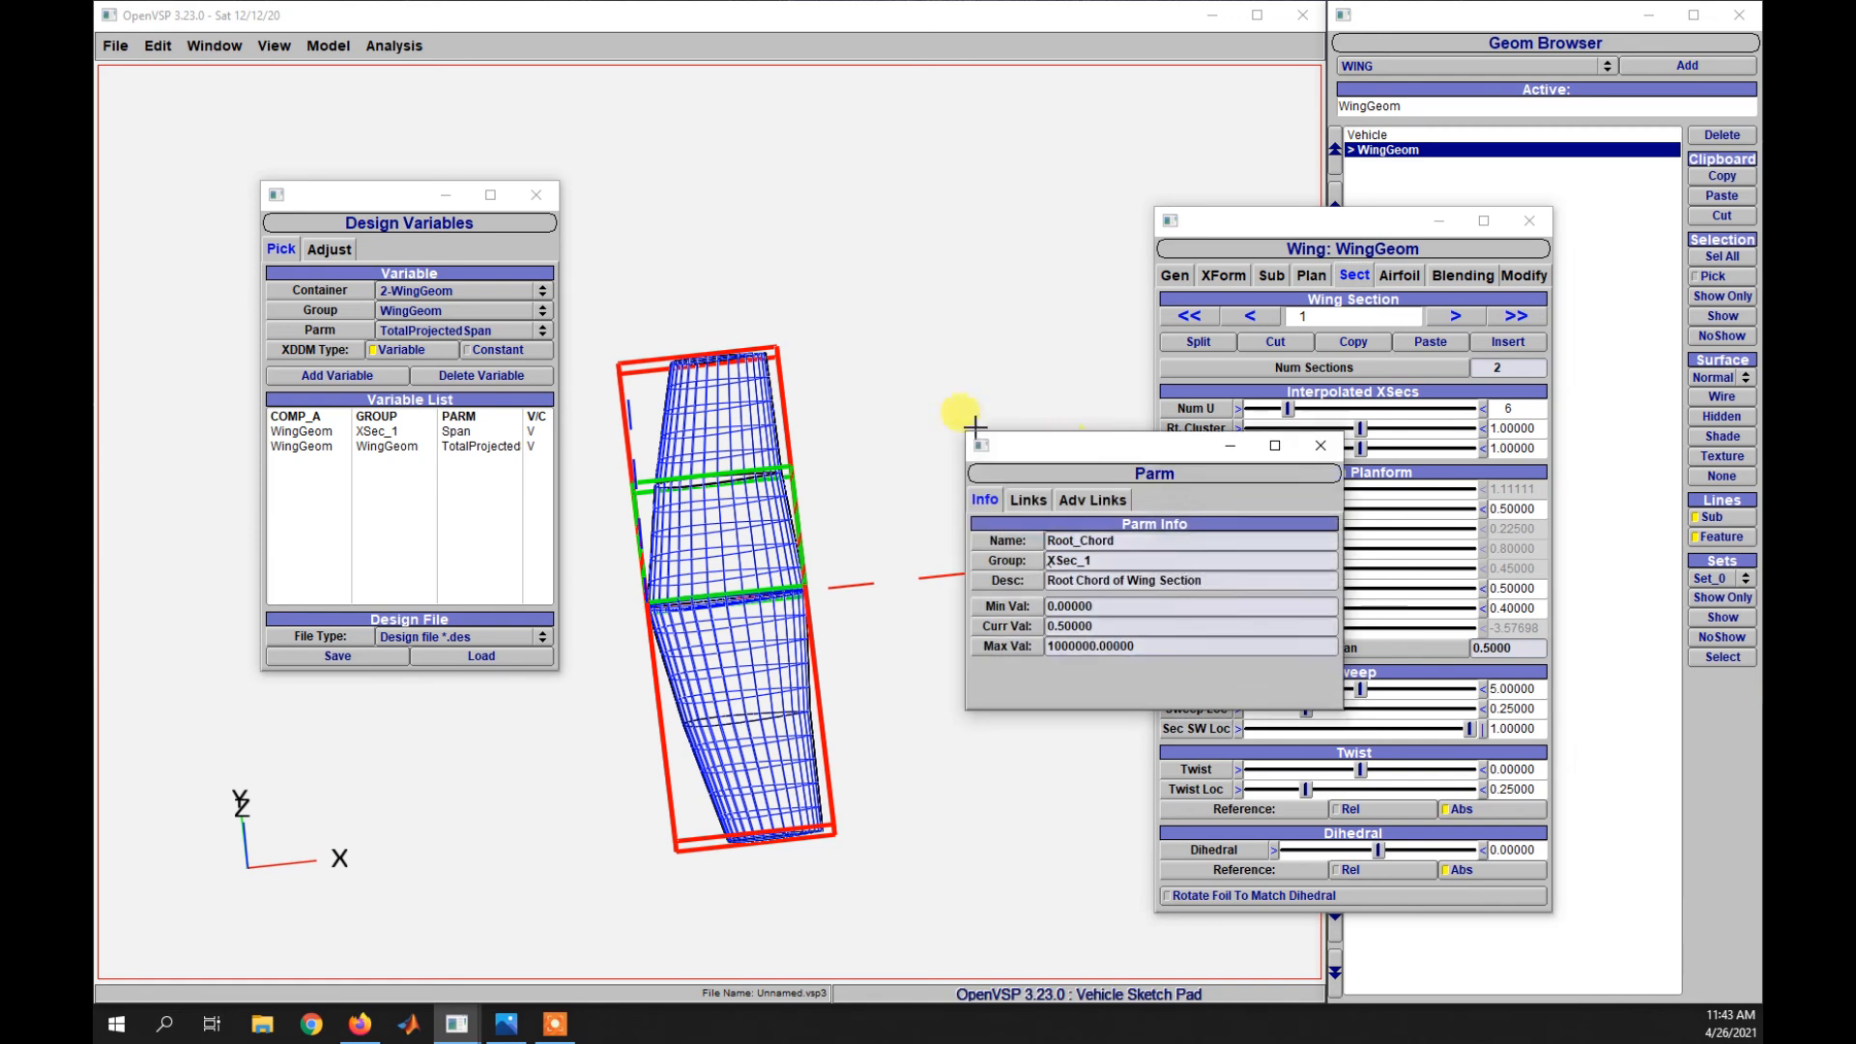
{"action": "left_click", "coordinate": [404, 312]}
{"action": "left_click", "coordinate": [413, 474]}
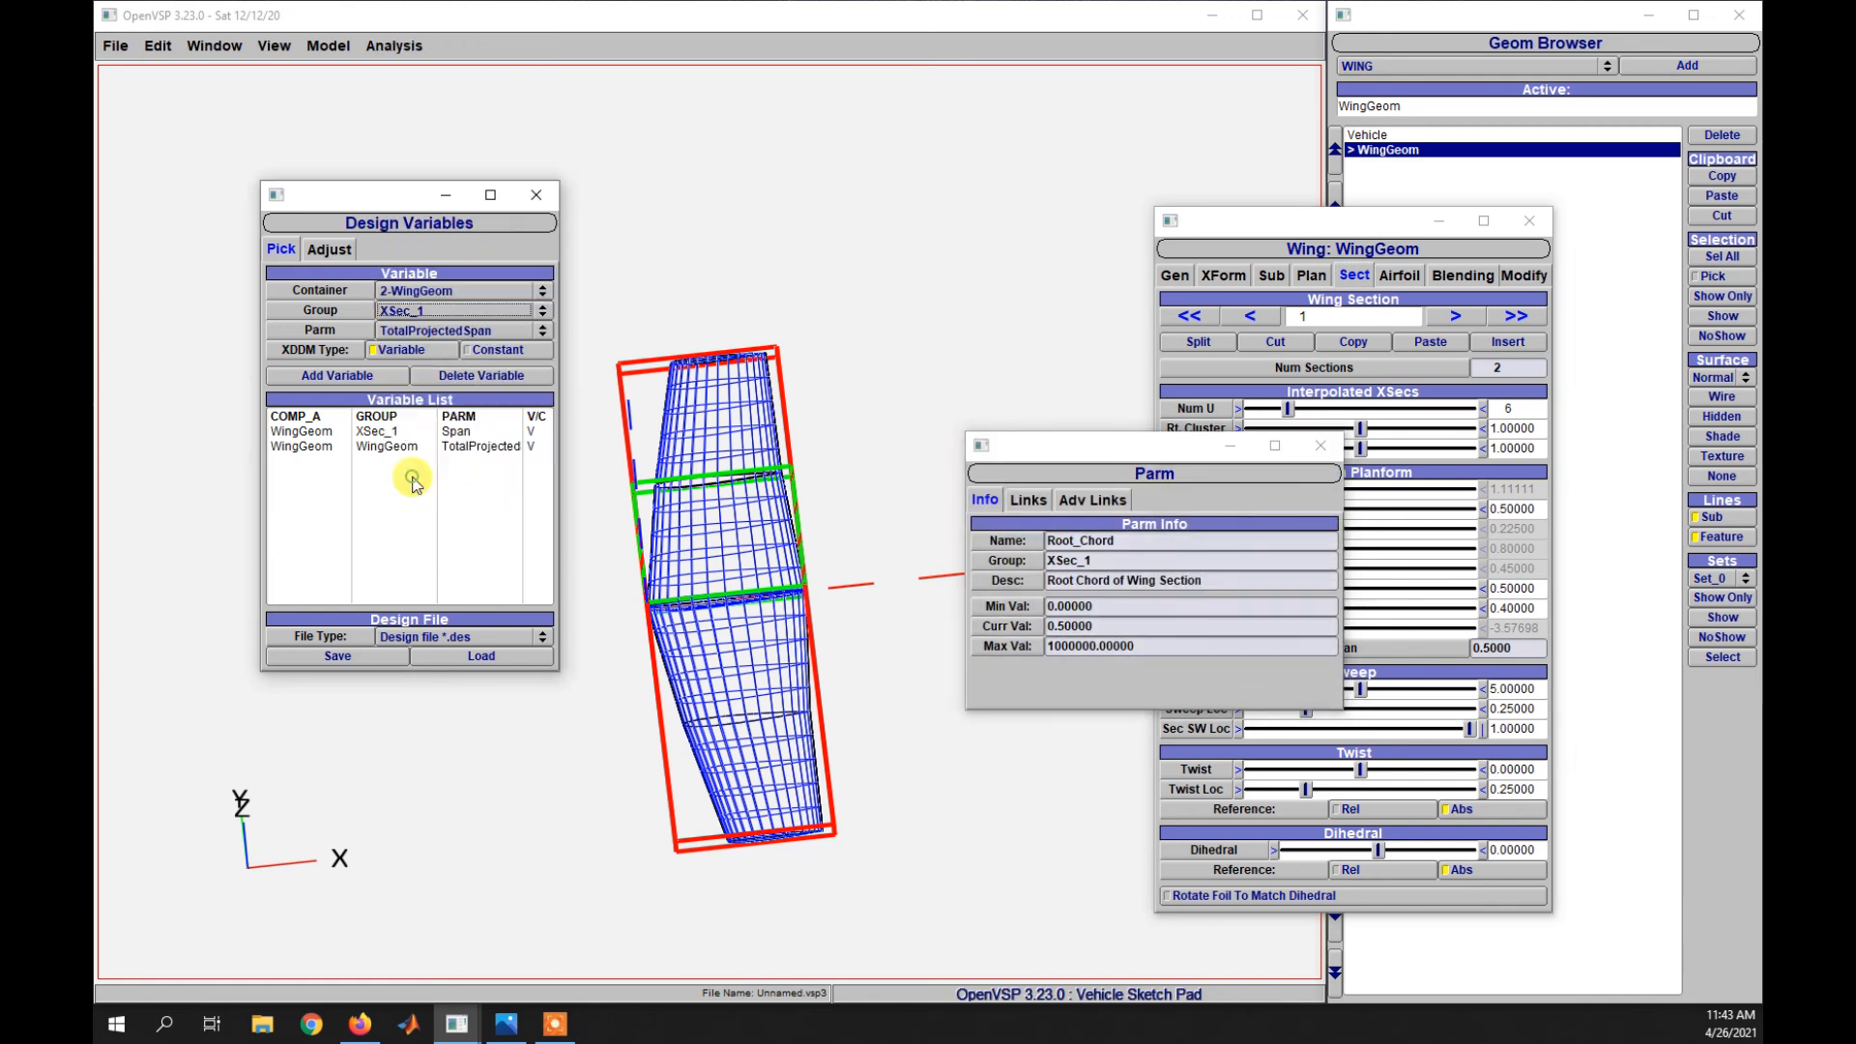
{"action": "left_click", "coordinate": [423, 331]}
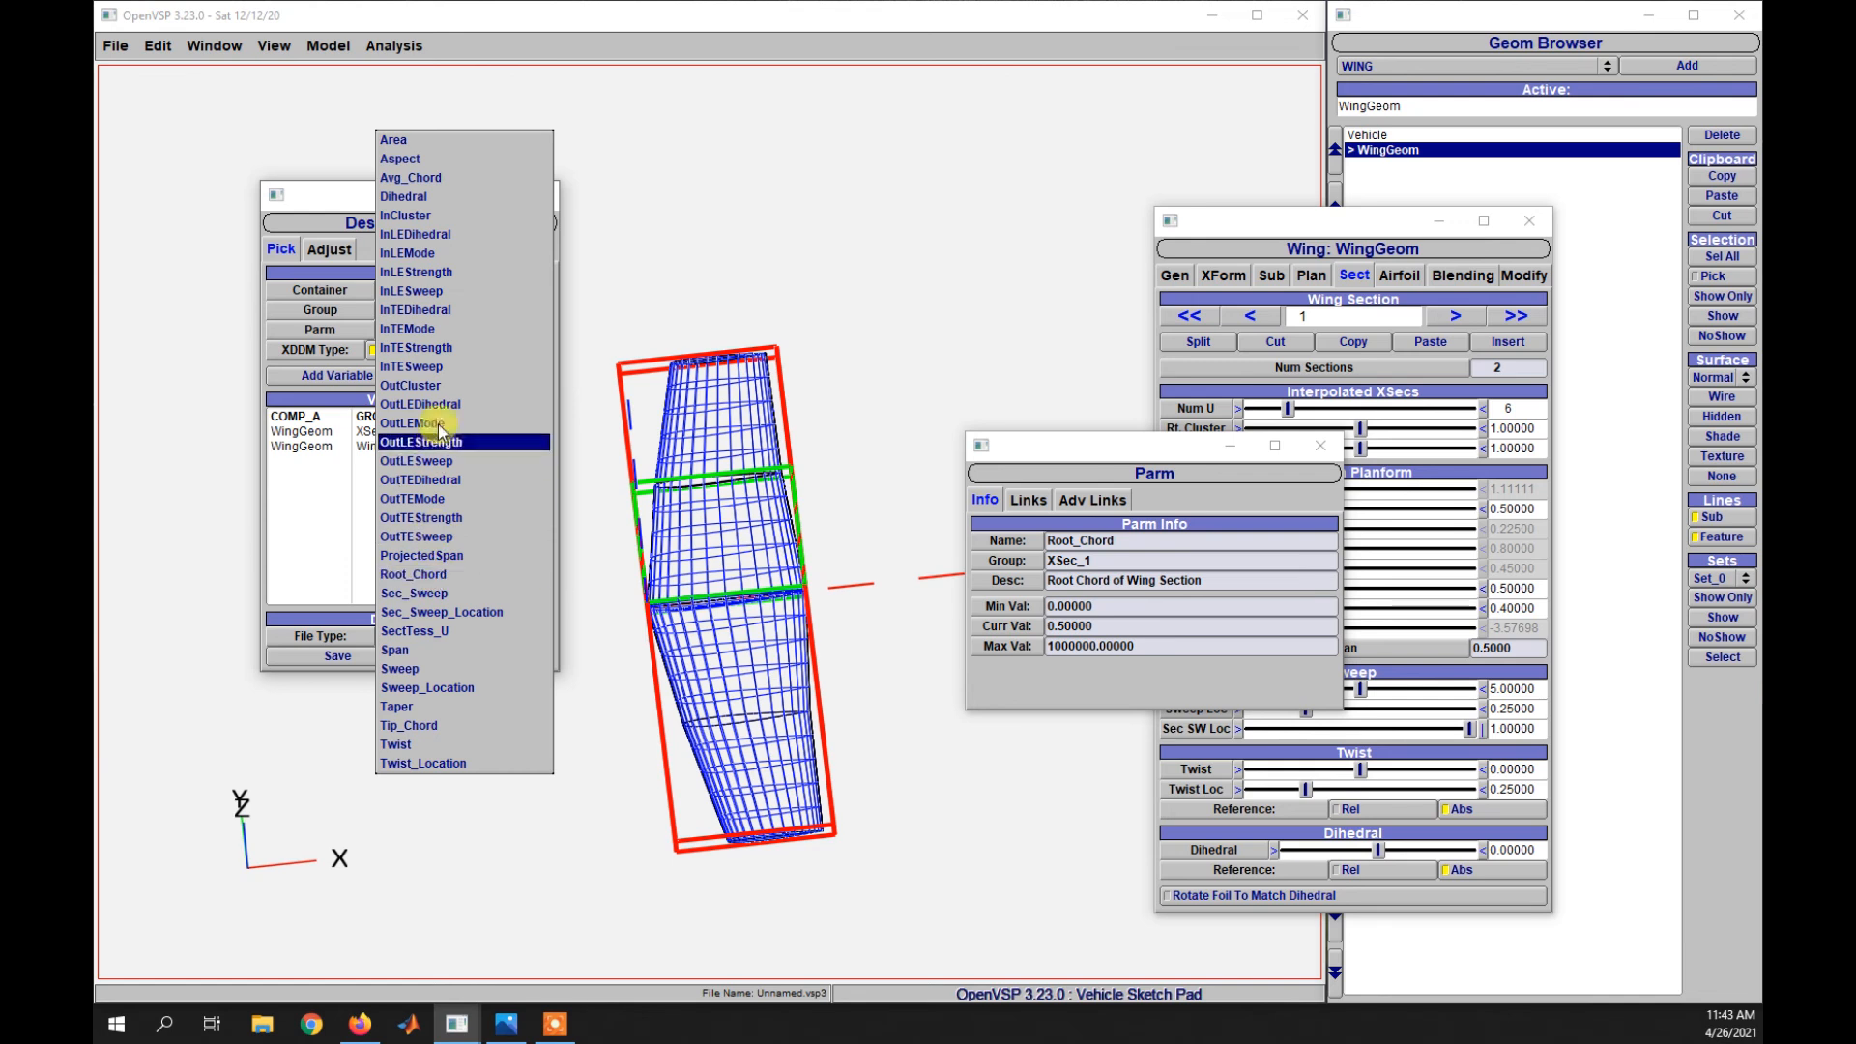
{"action": "left_click", "coordinate": [468, 574]}
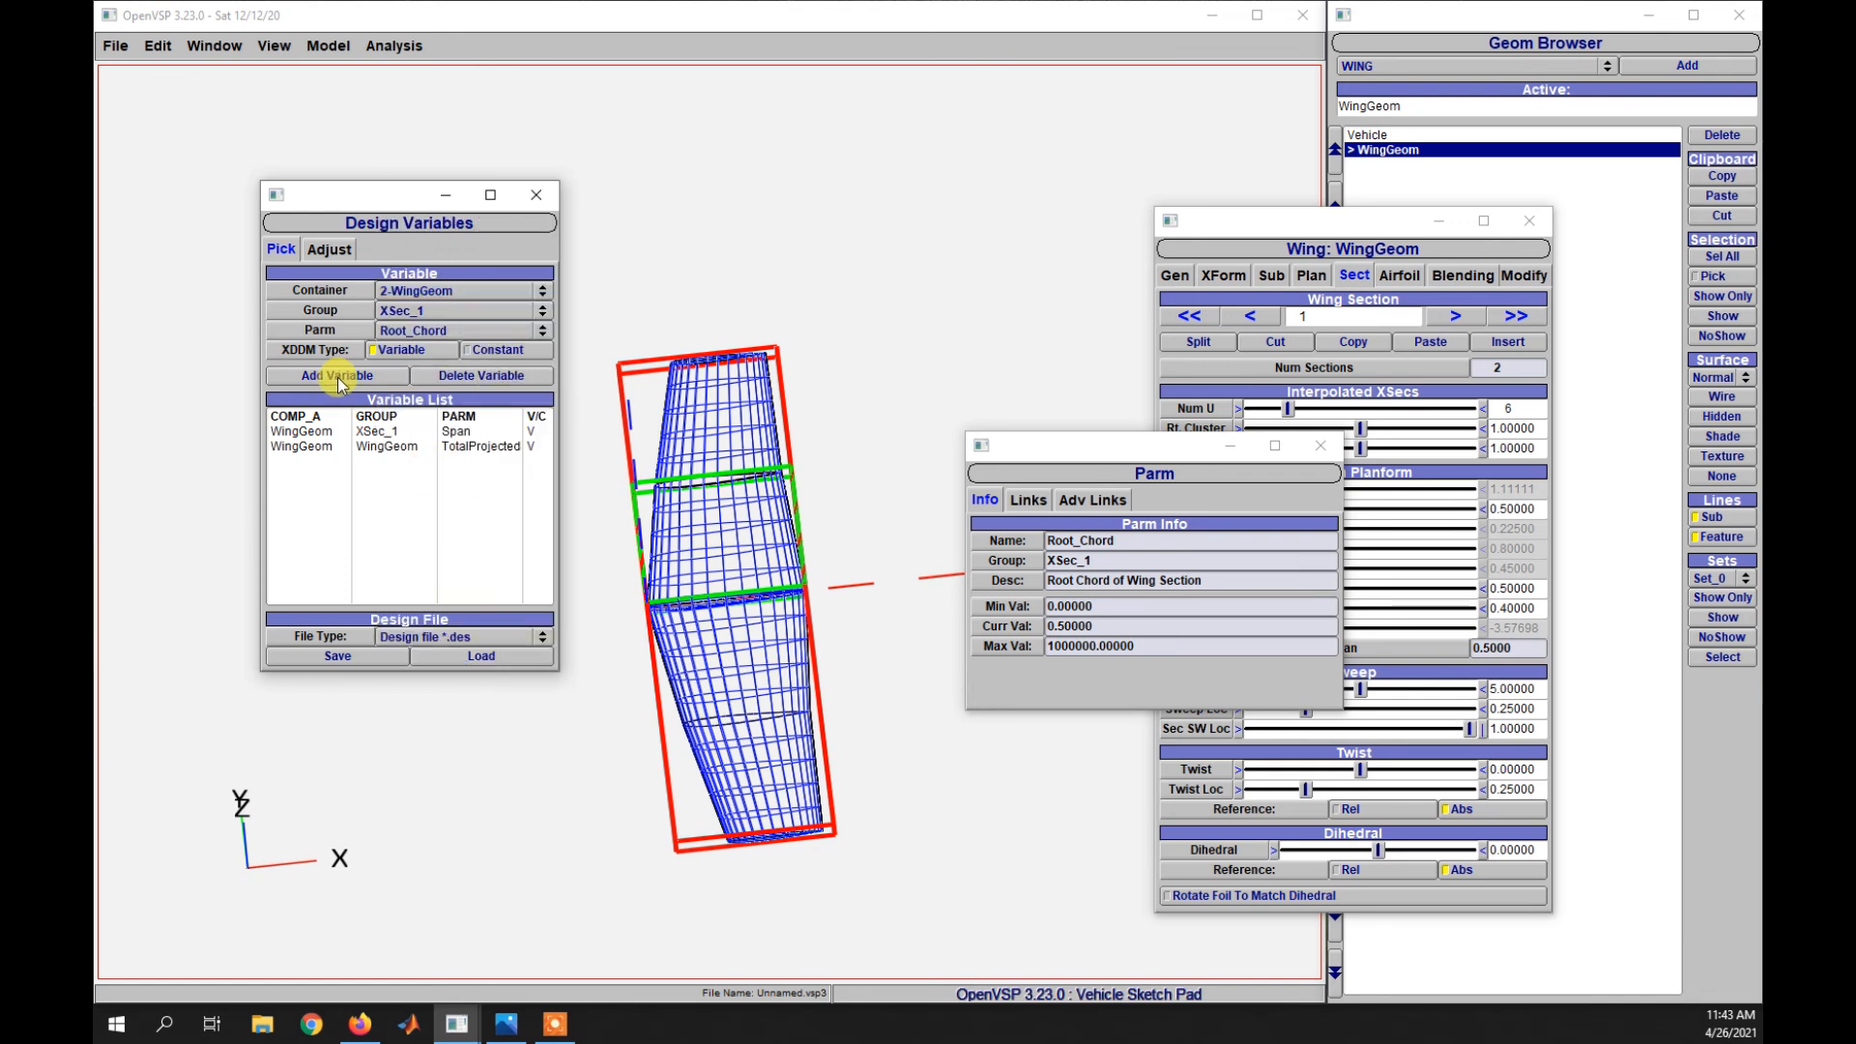
{"action": "left_click", "coordinate": [339, 377]}
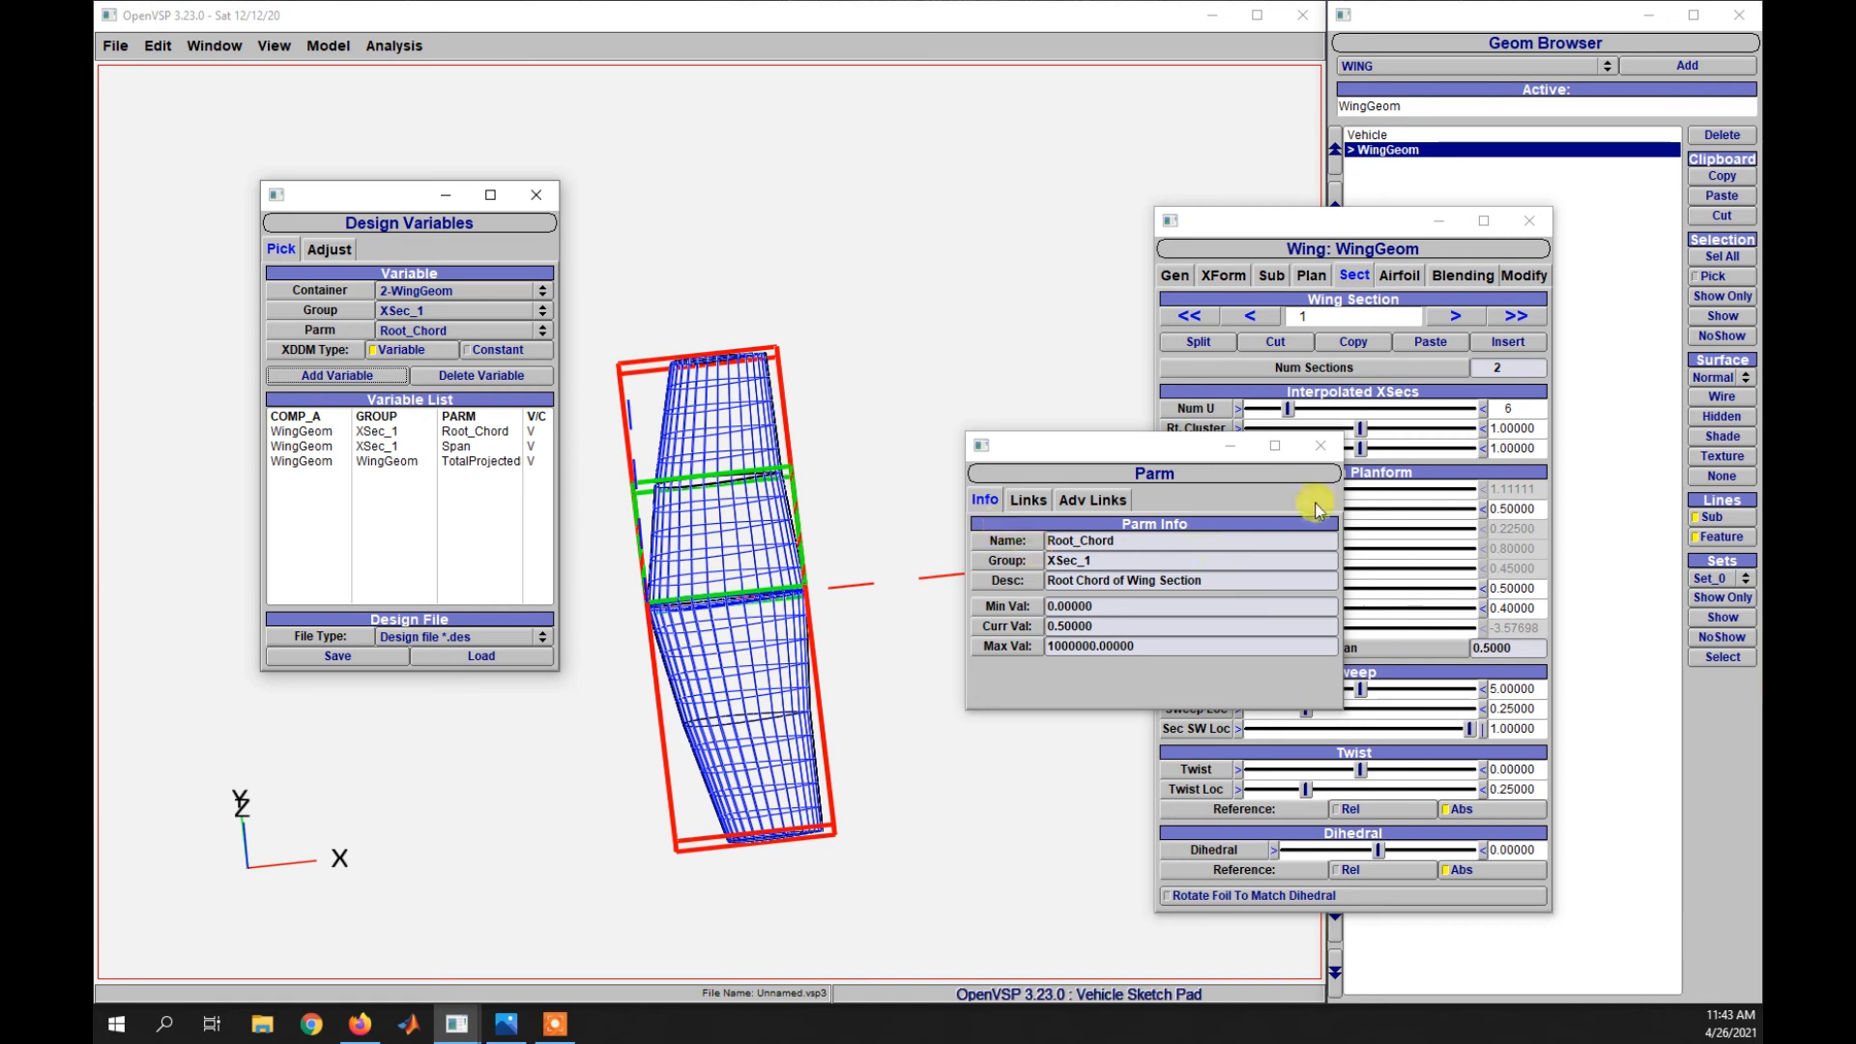
- Look up section 1's tip chord parameter and add XSec_1 Tip_Chord as a design variable
{"action": "left_click", "coordinate": [1320, 457]}
{"action": "left_click", "coordinate": [1233, 609]}
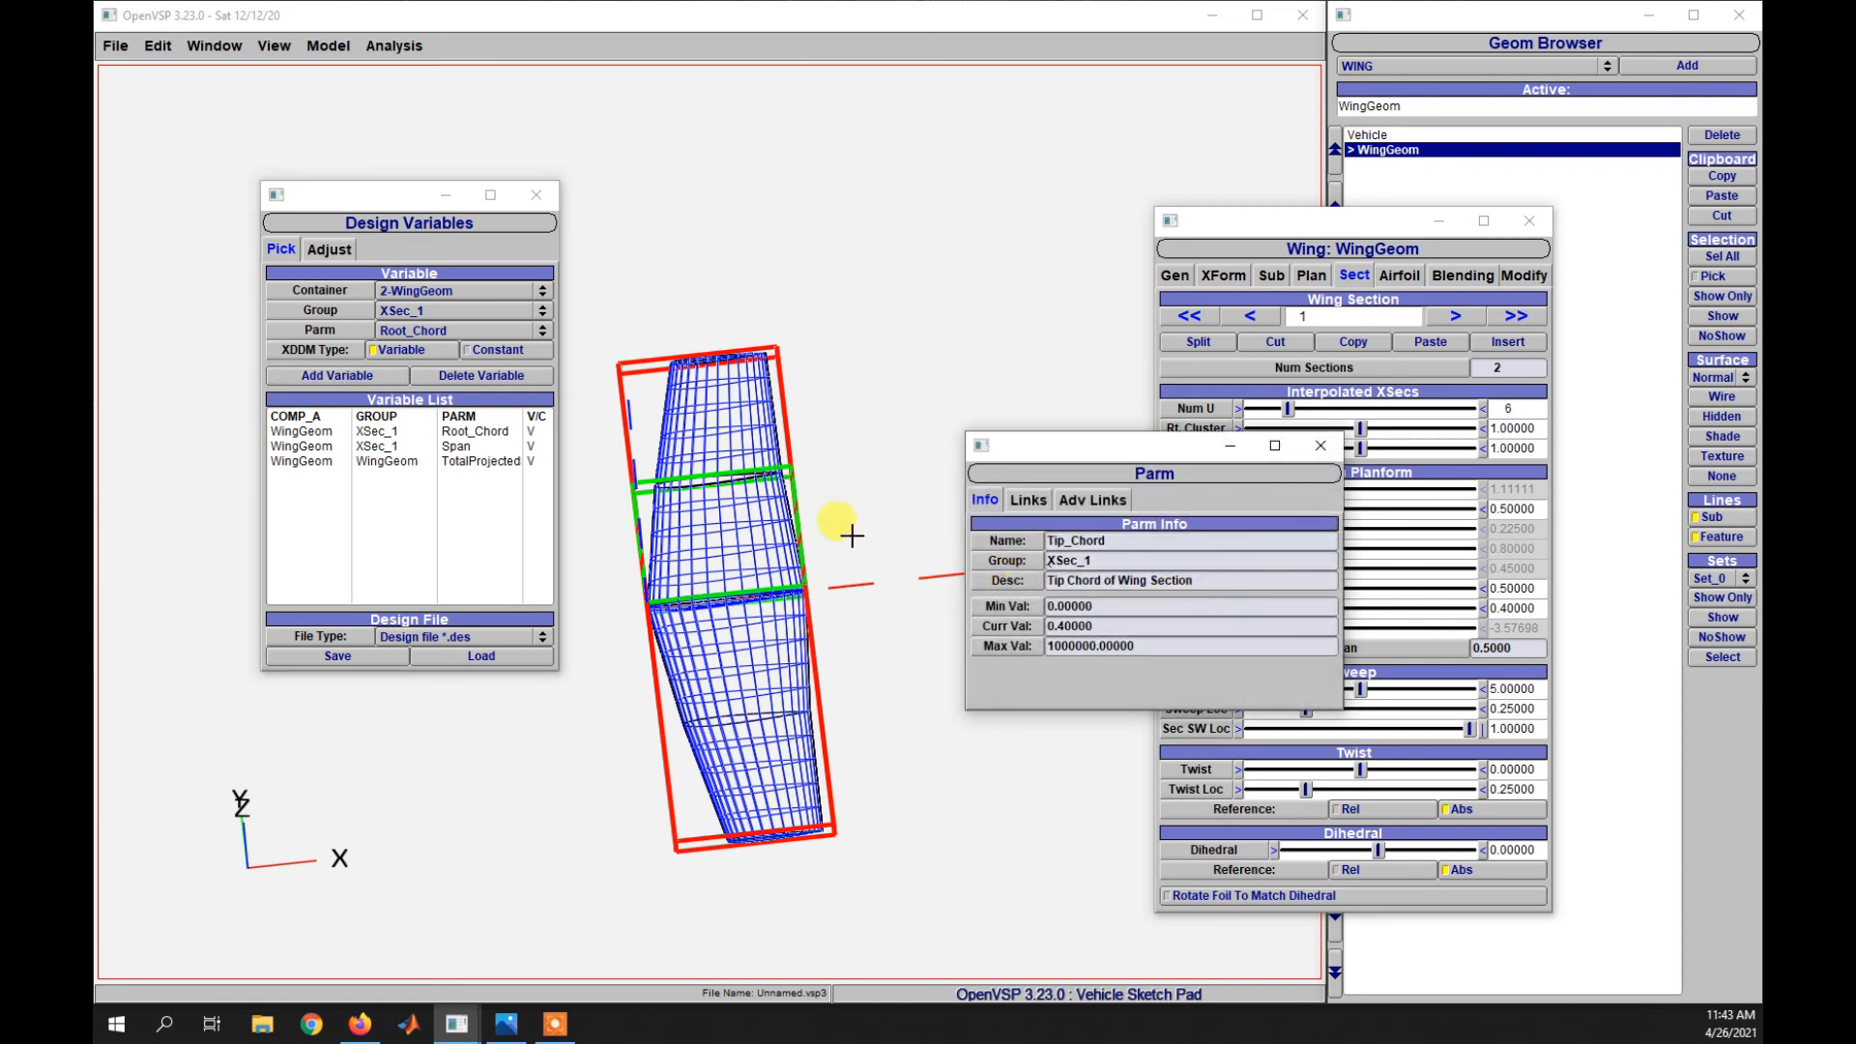
{"action": "left_click", "coordinate": [392, 333]}
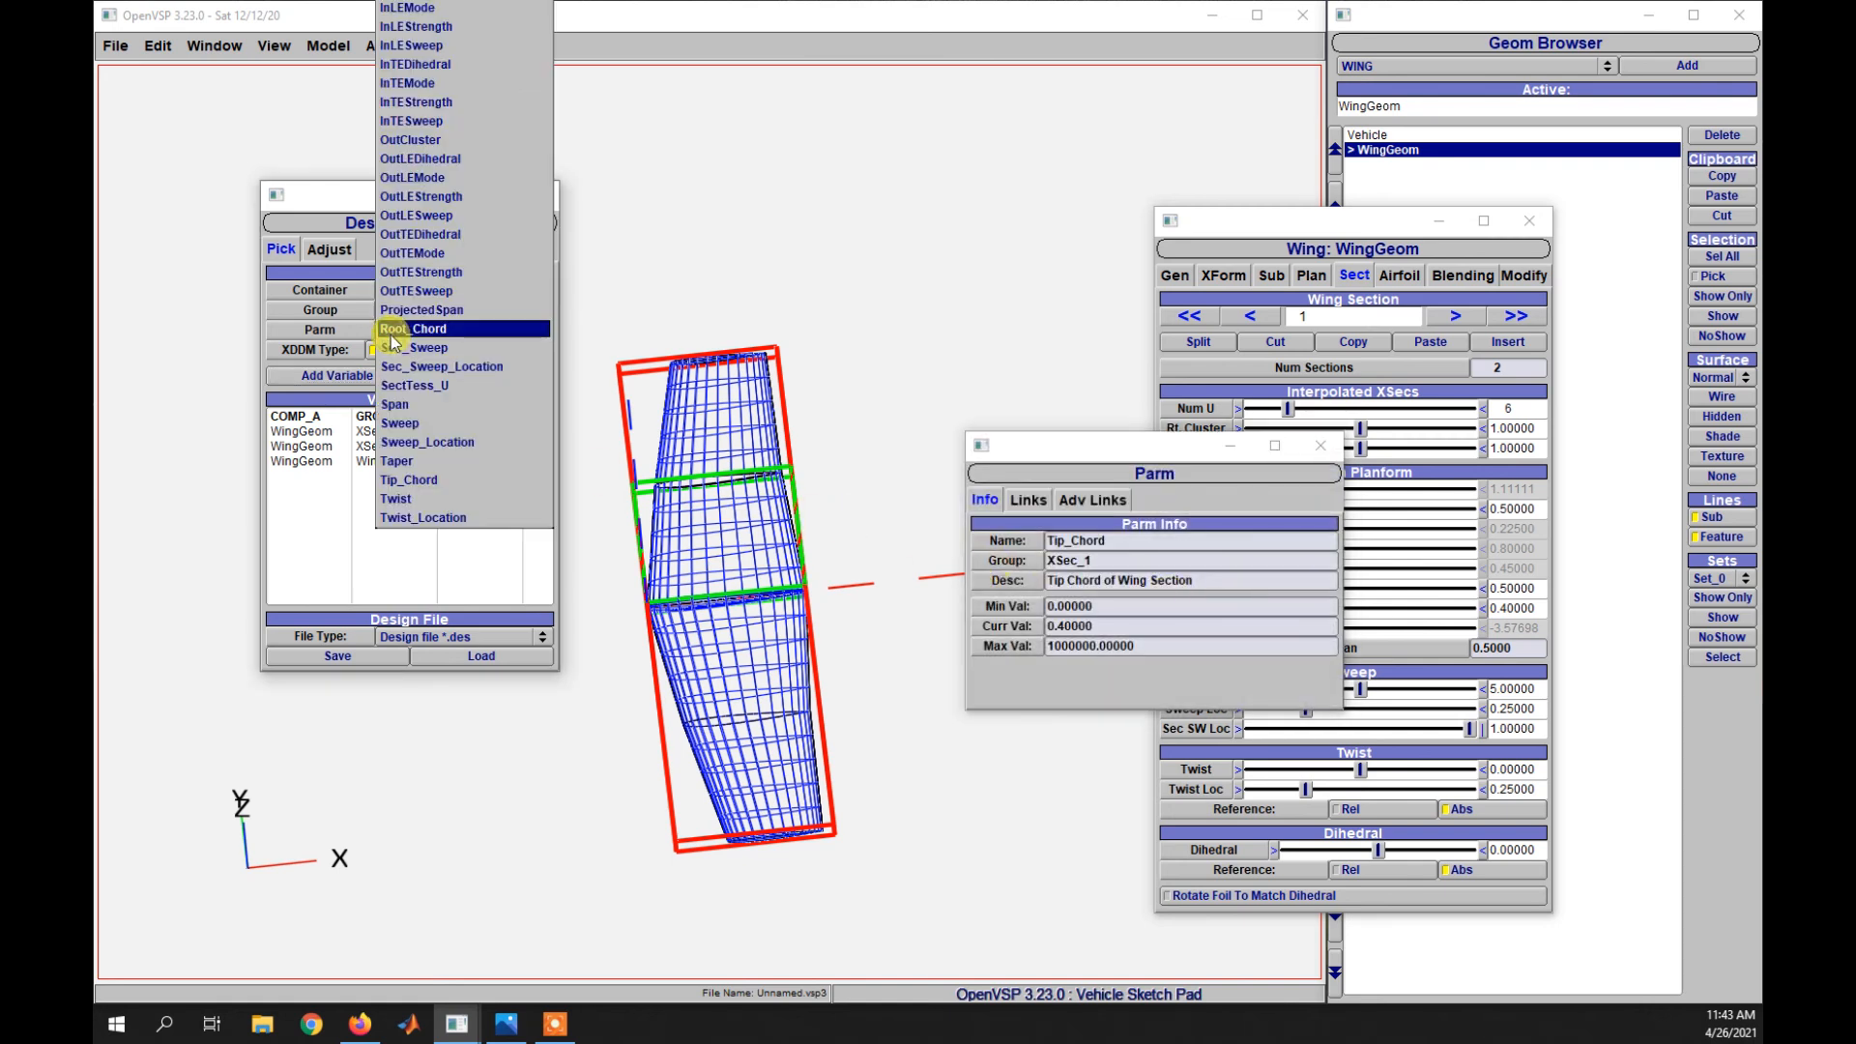
{"action": "left_click", "coordinate": [410, 479]}
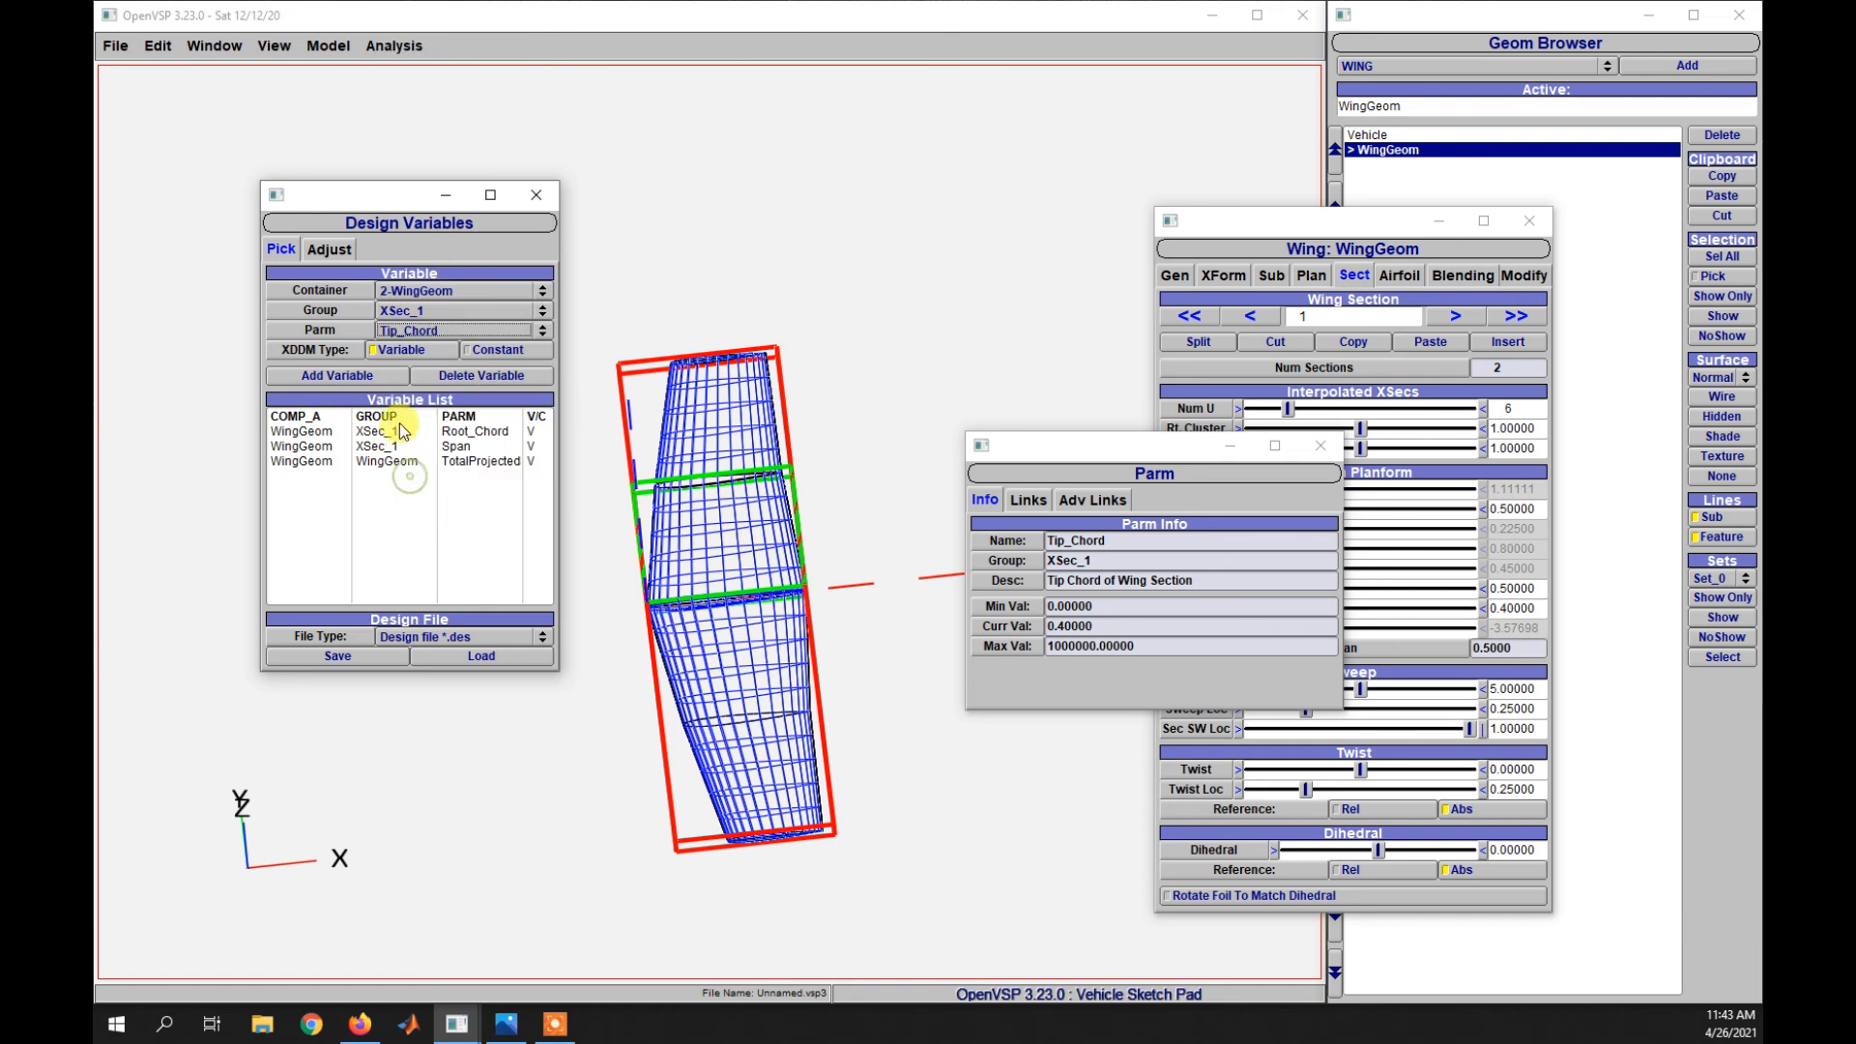
{"action": "left_click", "coordinate": [368, 375]}
- Switch the wing to section 2 and add XSec_2 Tip_Chord as a design variable
{"action": "left_click", "coordinate": [437, 310]}
{"action": "left_click", "coordinate": [441, 321]}
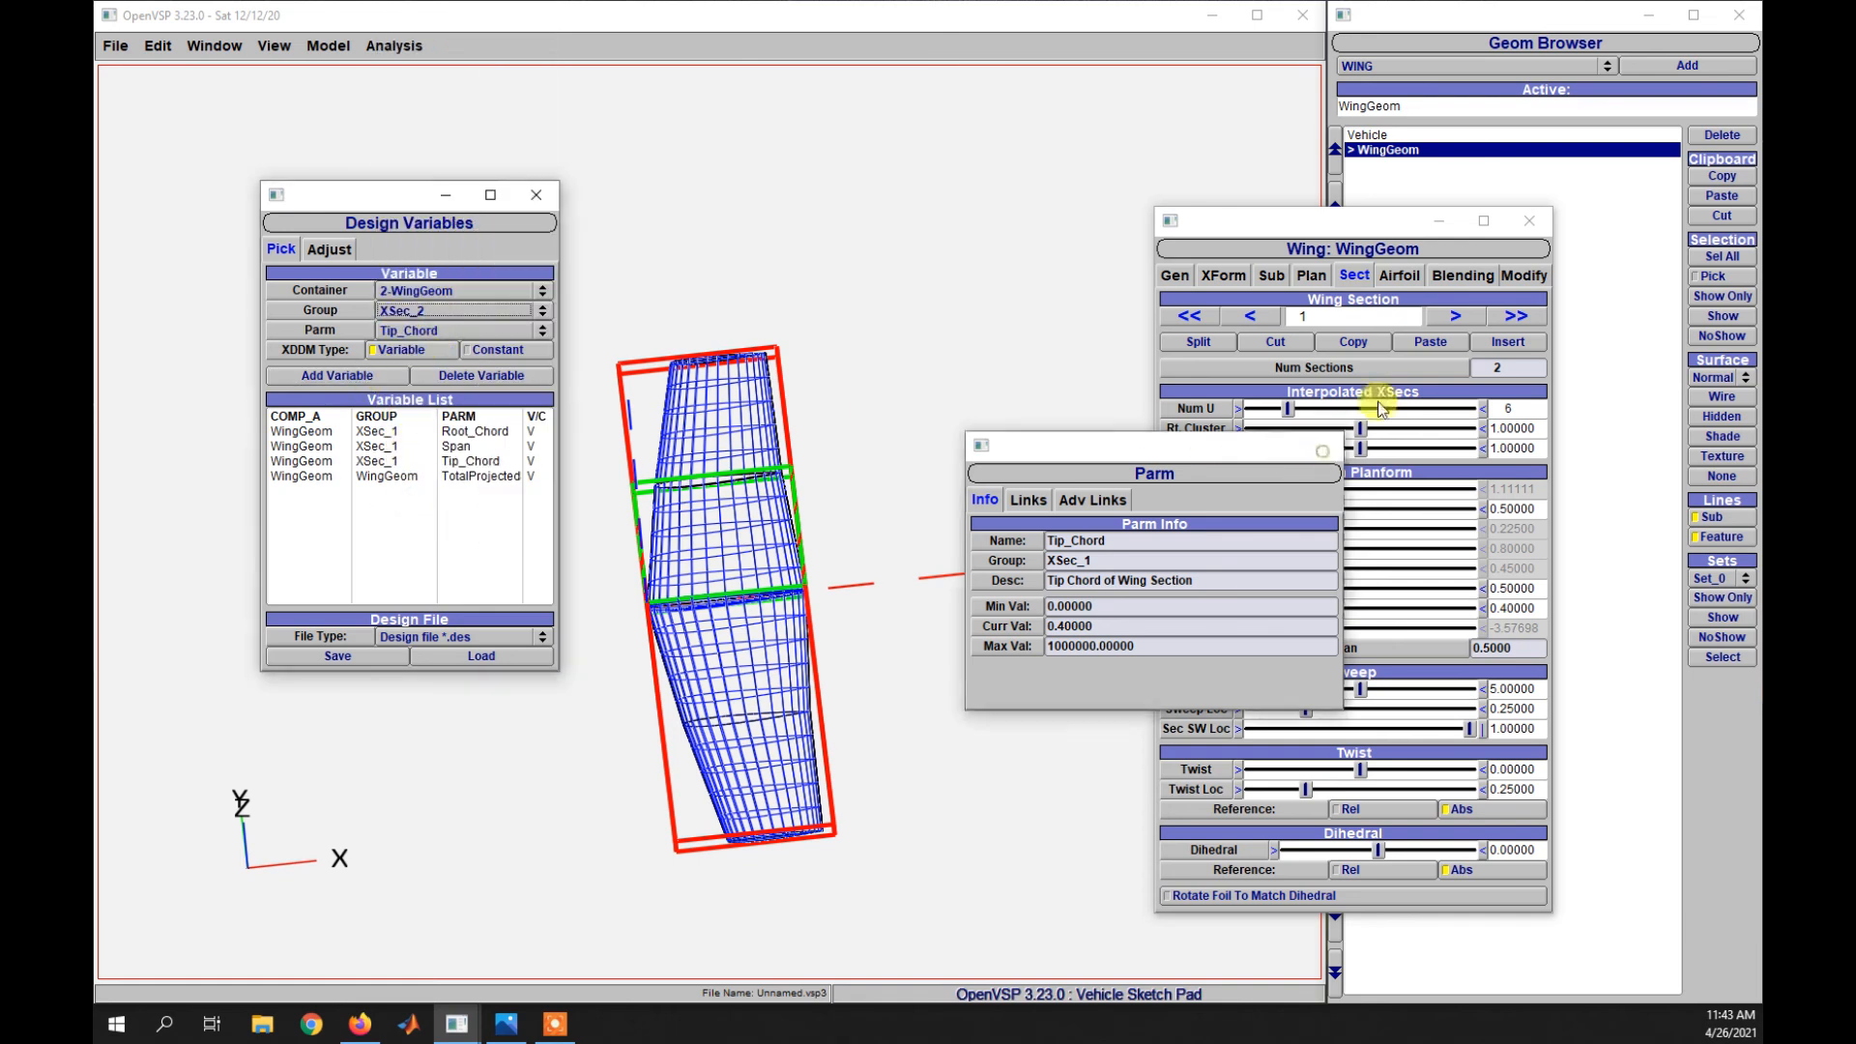
{"action": "left_click", "coordinate": [1320, 446]}
{"action": "left_click", "coordinate": [1455, 316]}
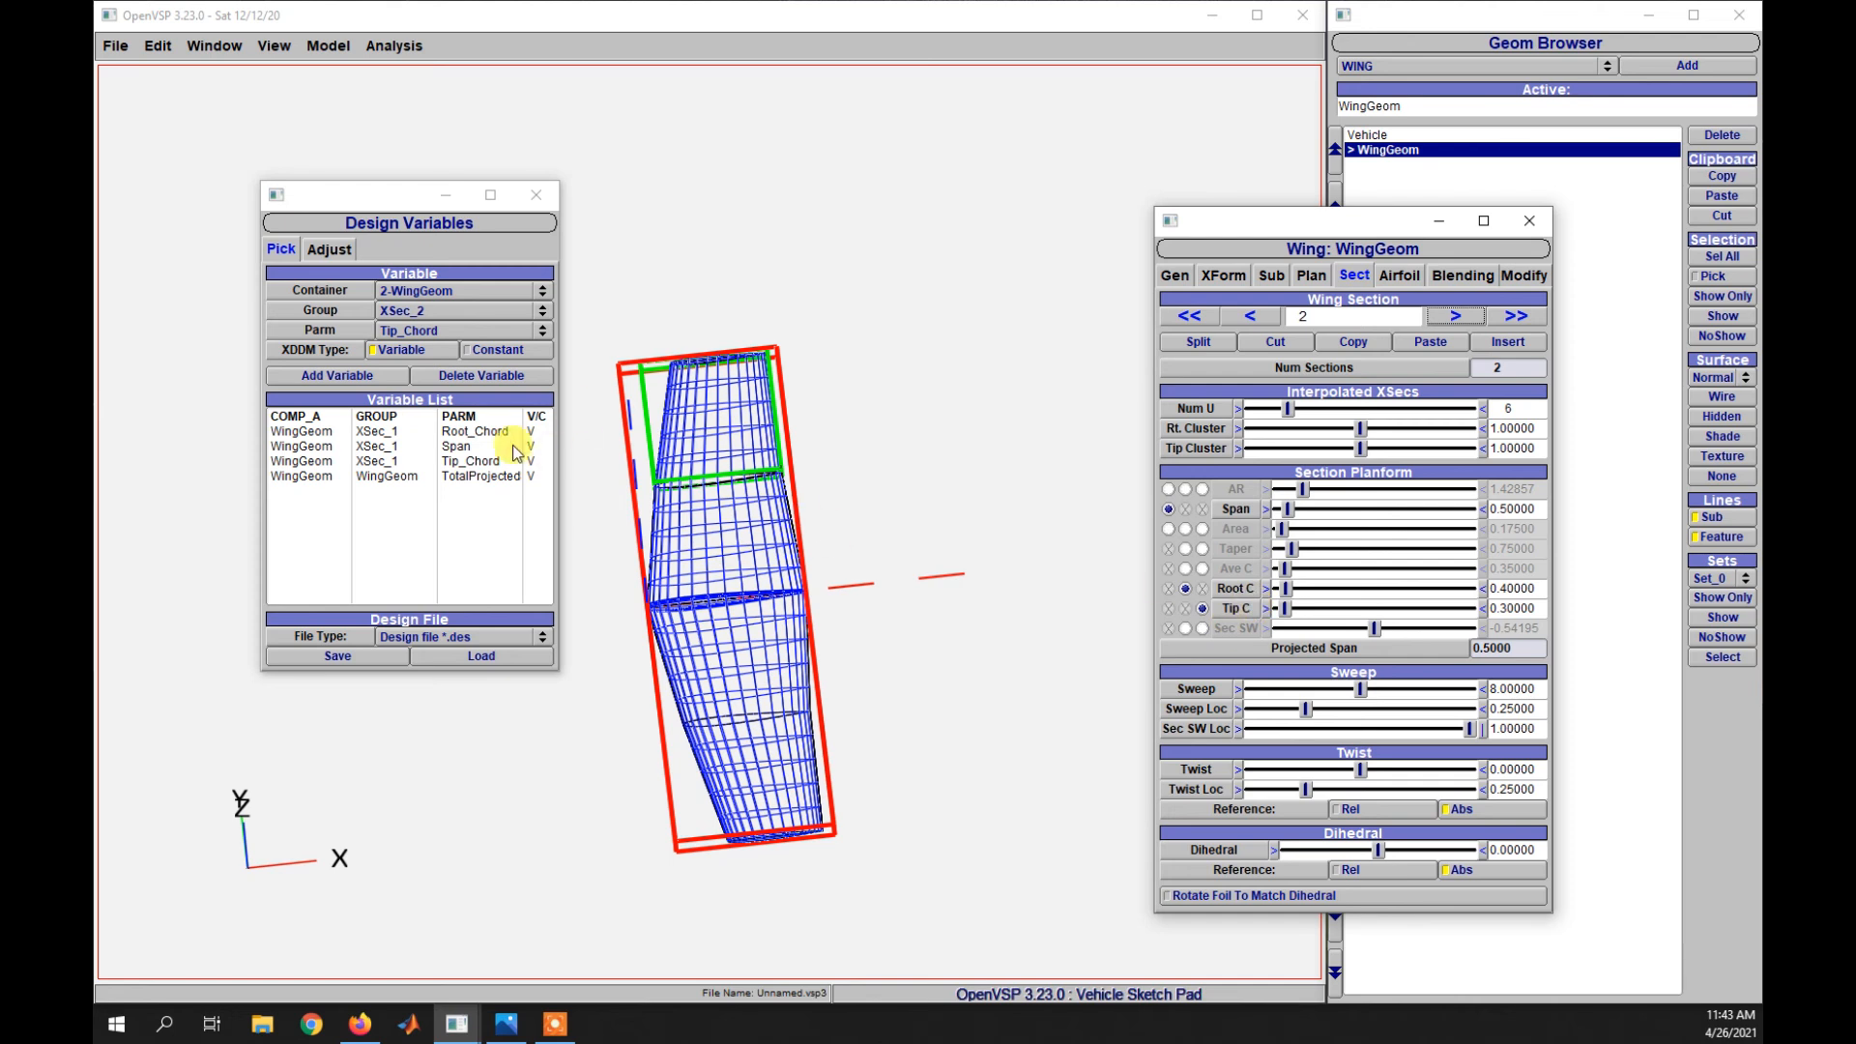
{"action": "left_click", "coordinate": [324, 386]}
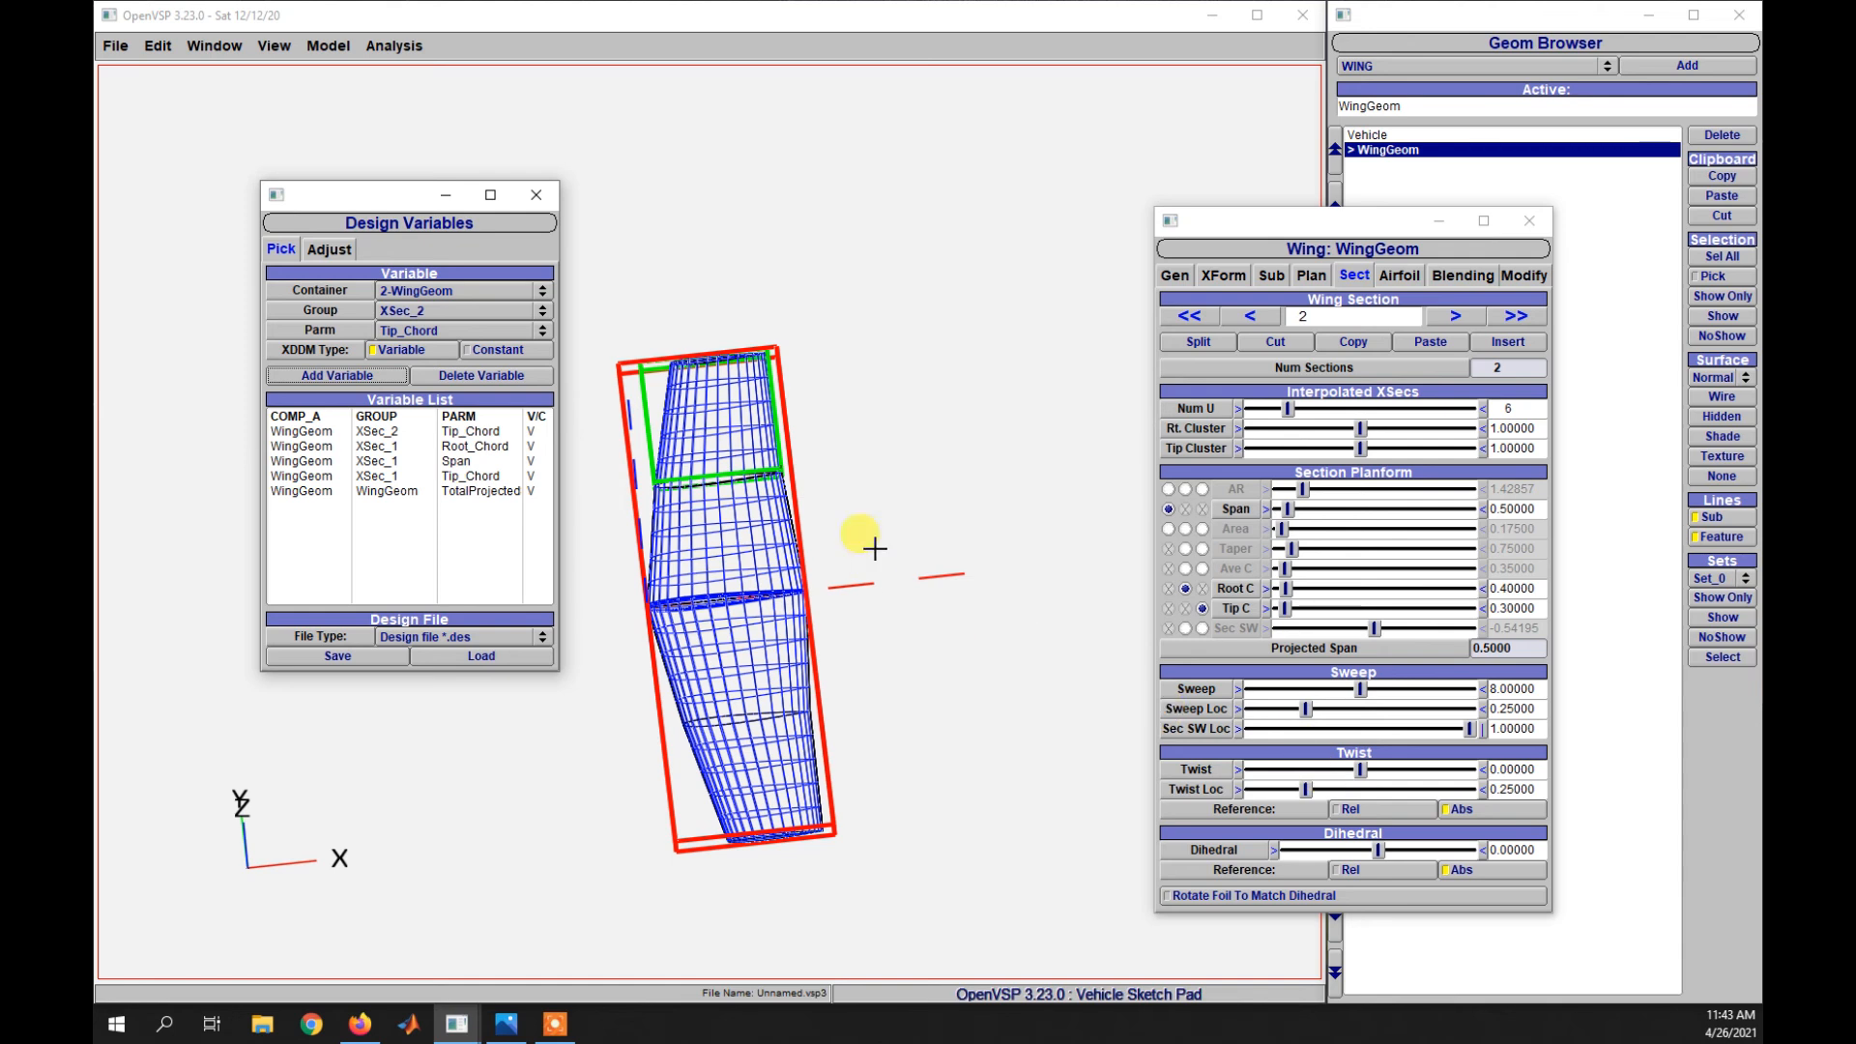
- Add the sweep of the first wing section as a design variable, using group XSec_1 and parm Sweep
{"action": "left_click", "coordinate": [447, 310]}
{"action": "left_click", "coordinate": [429, 299]}
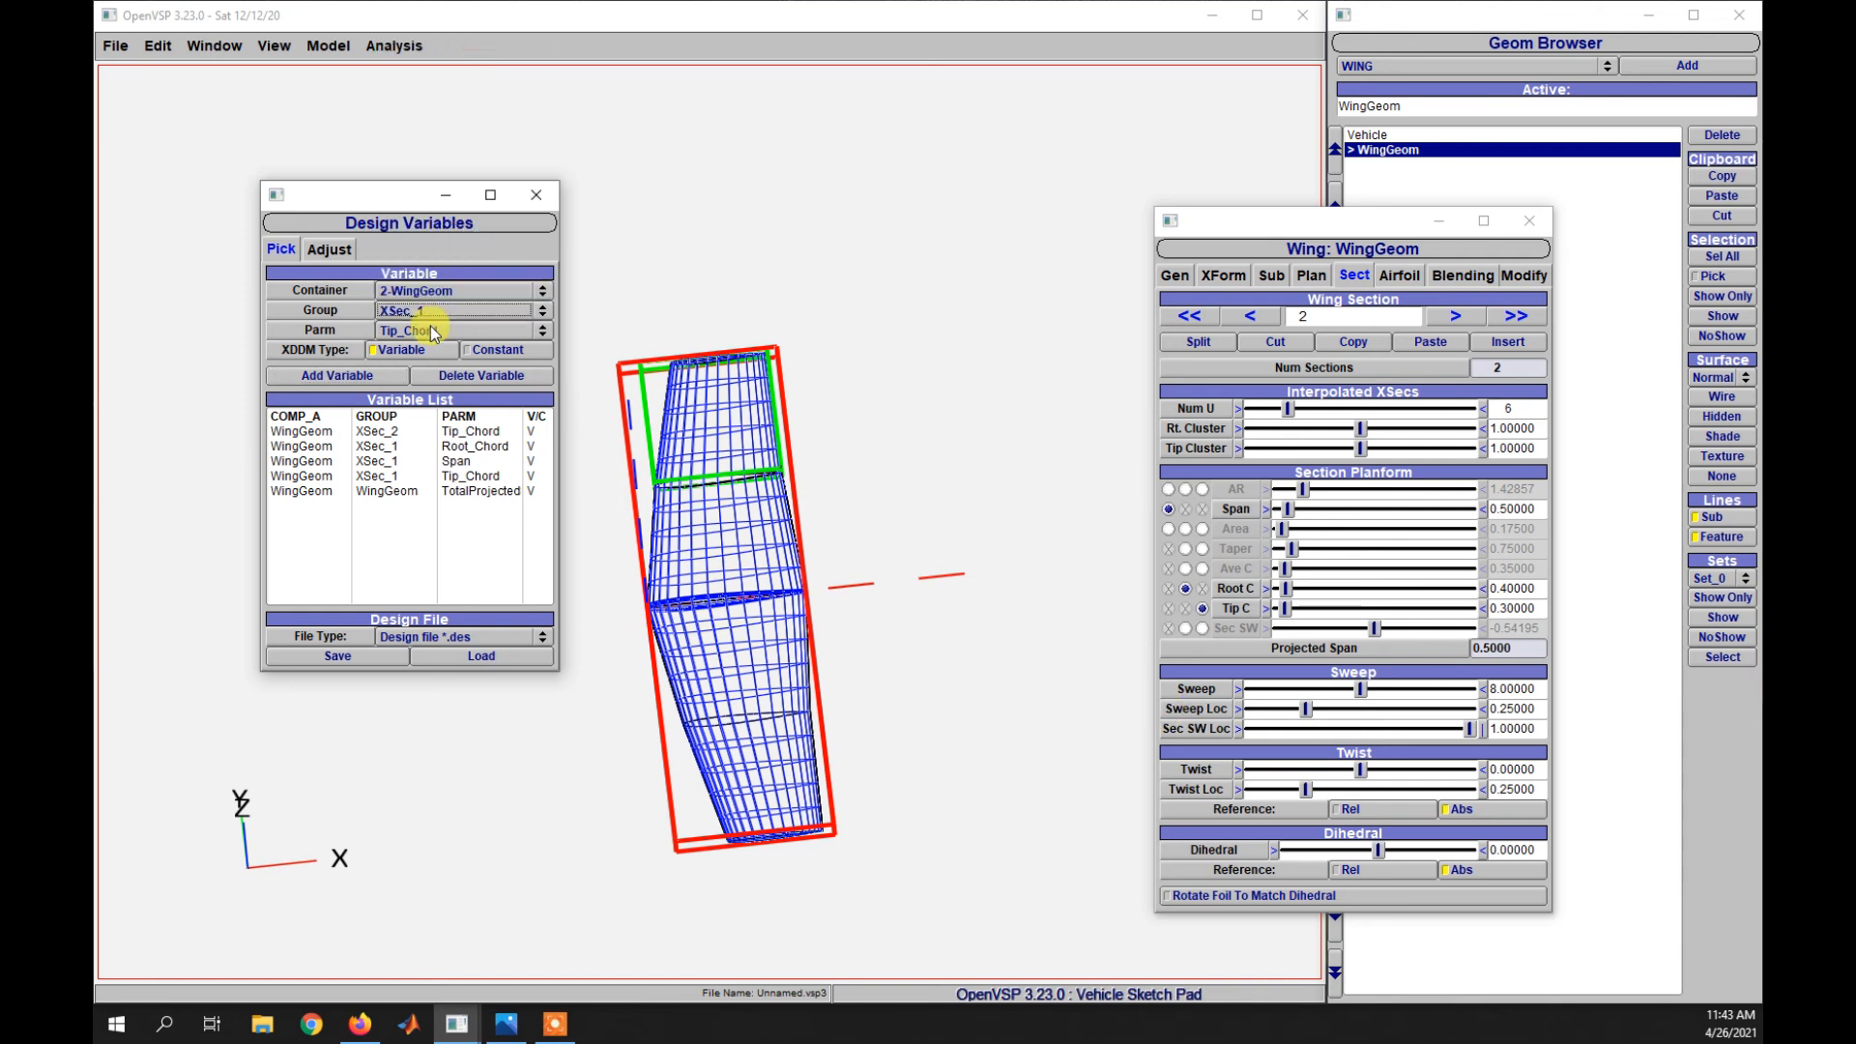
{"action": "left_click", "coordinate": [431, 325]}
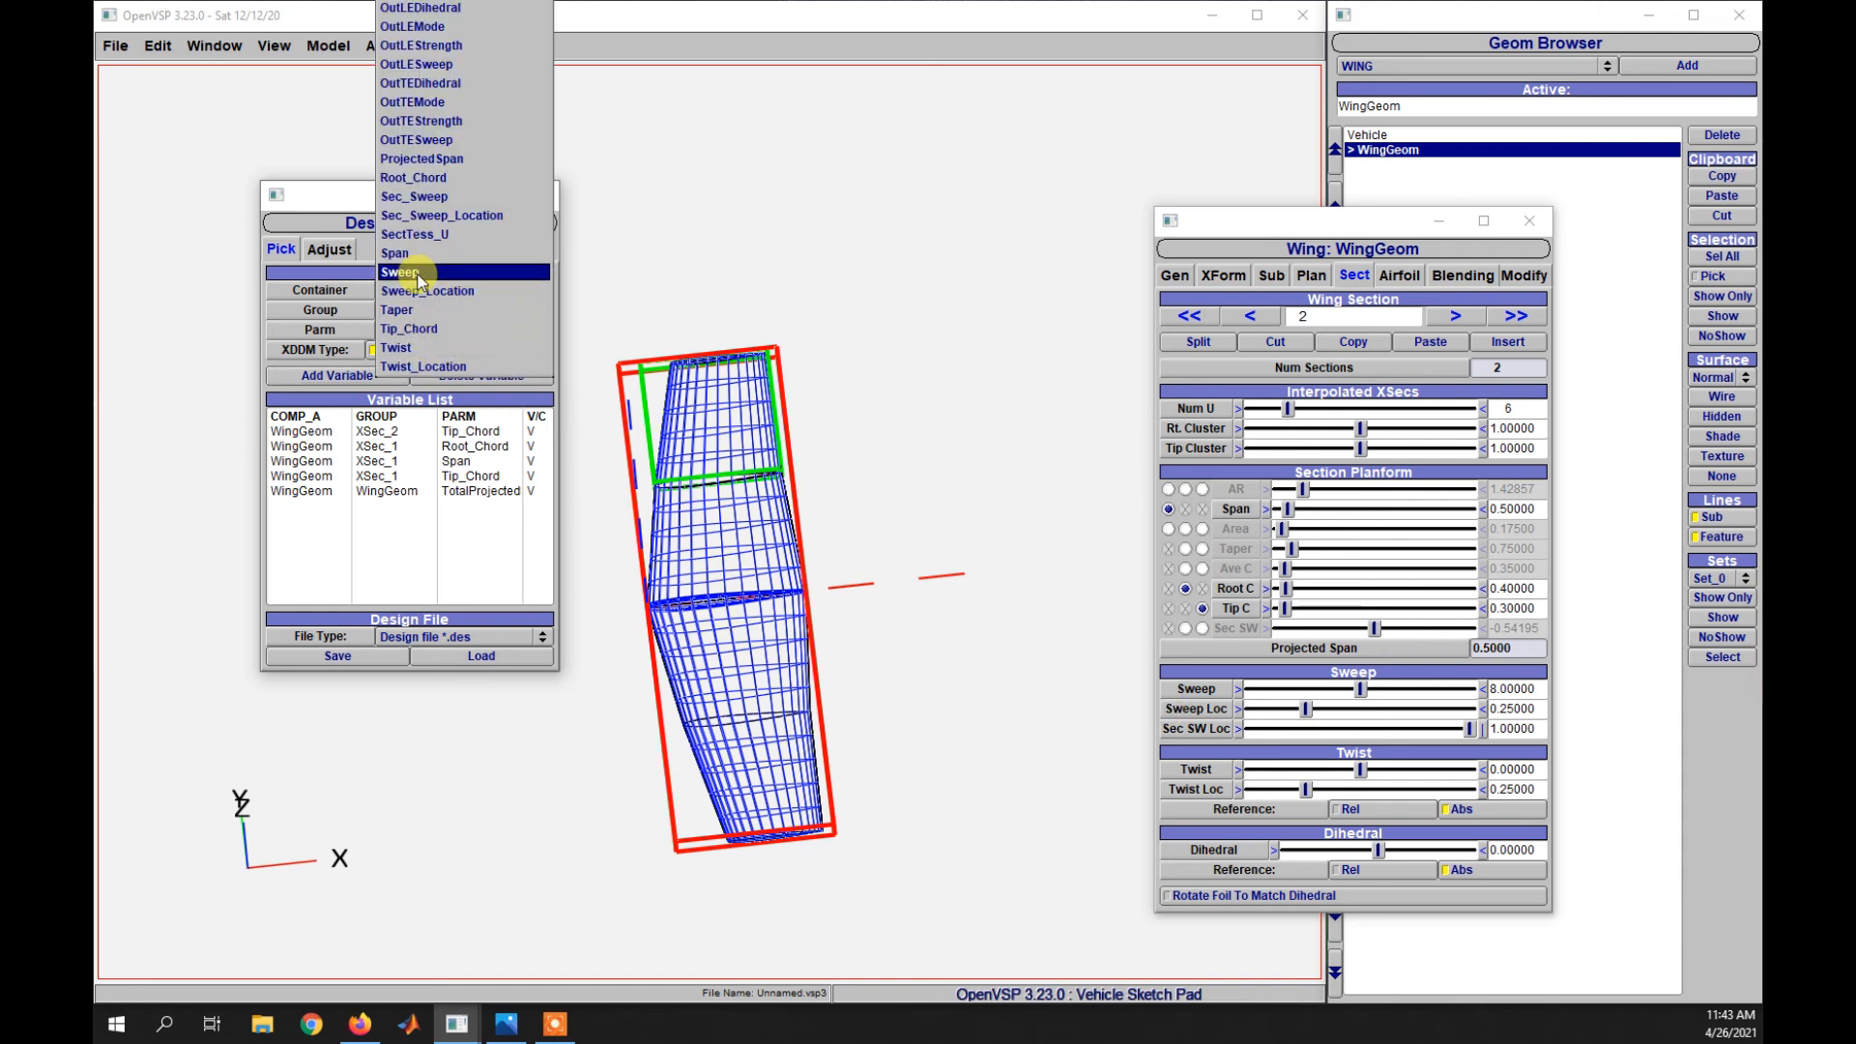
{"action": "left_click", "coordinate": [417, 276]}
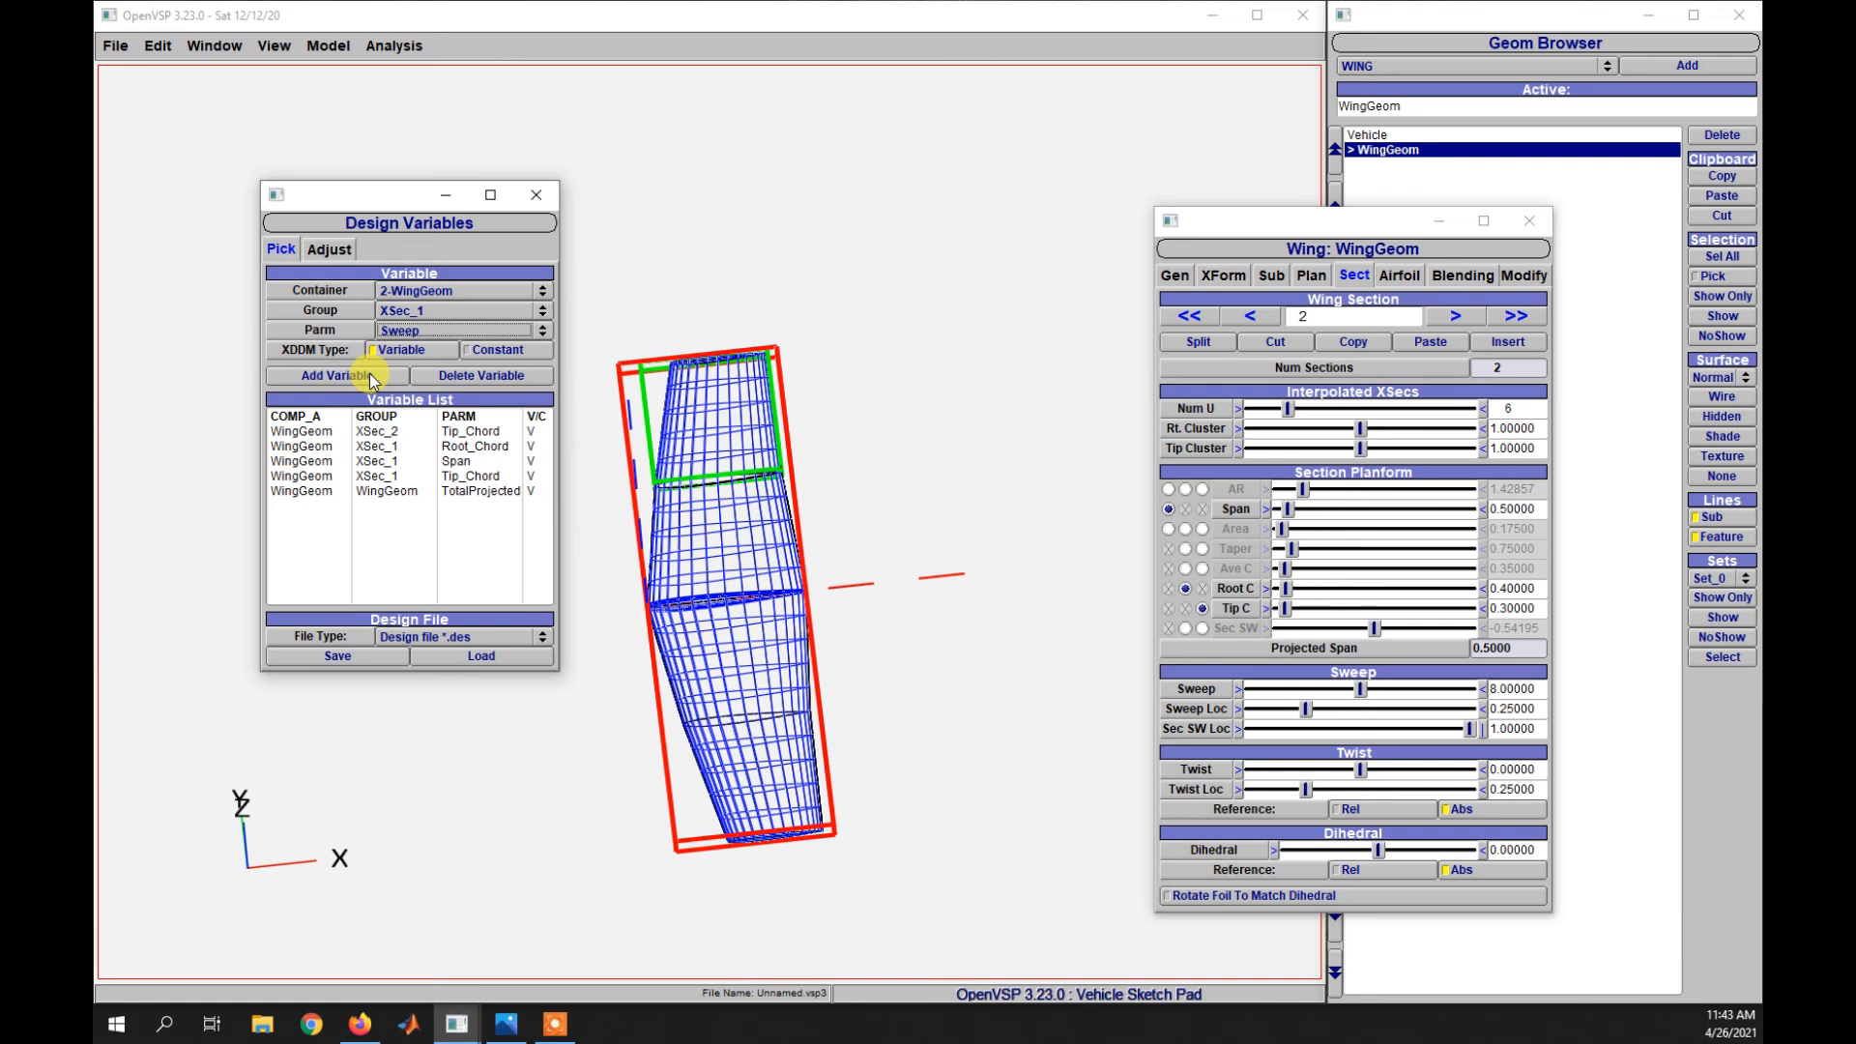
{"action": "left_click", "coordinate": [369, 373]}
- Add XSec_2 Sweep as a design variable and display all the variables for adjustment
{"action": "left_click", "coordinate": [435, 312]}
{"action": "left_click", "coordinate": [437, 326]}
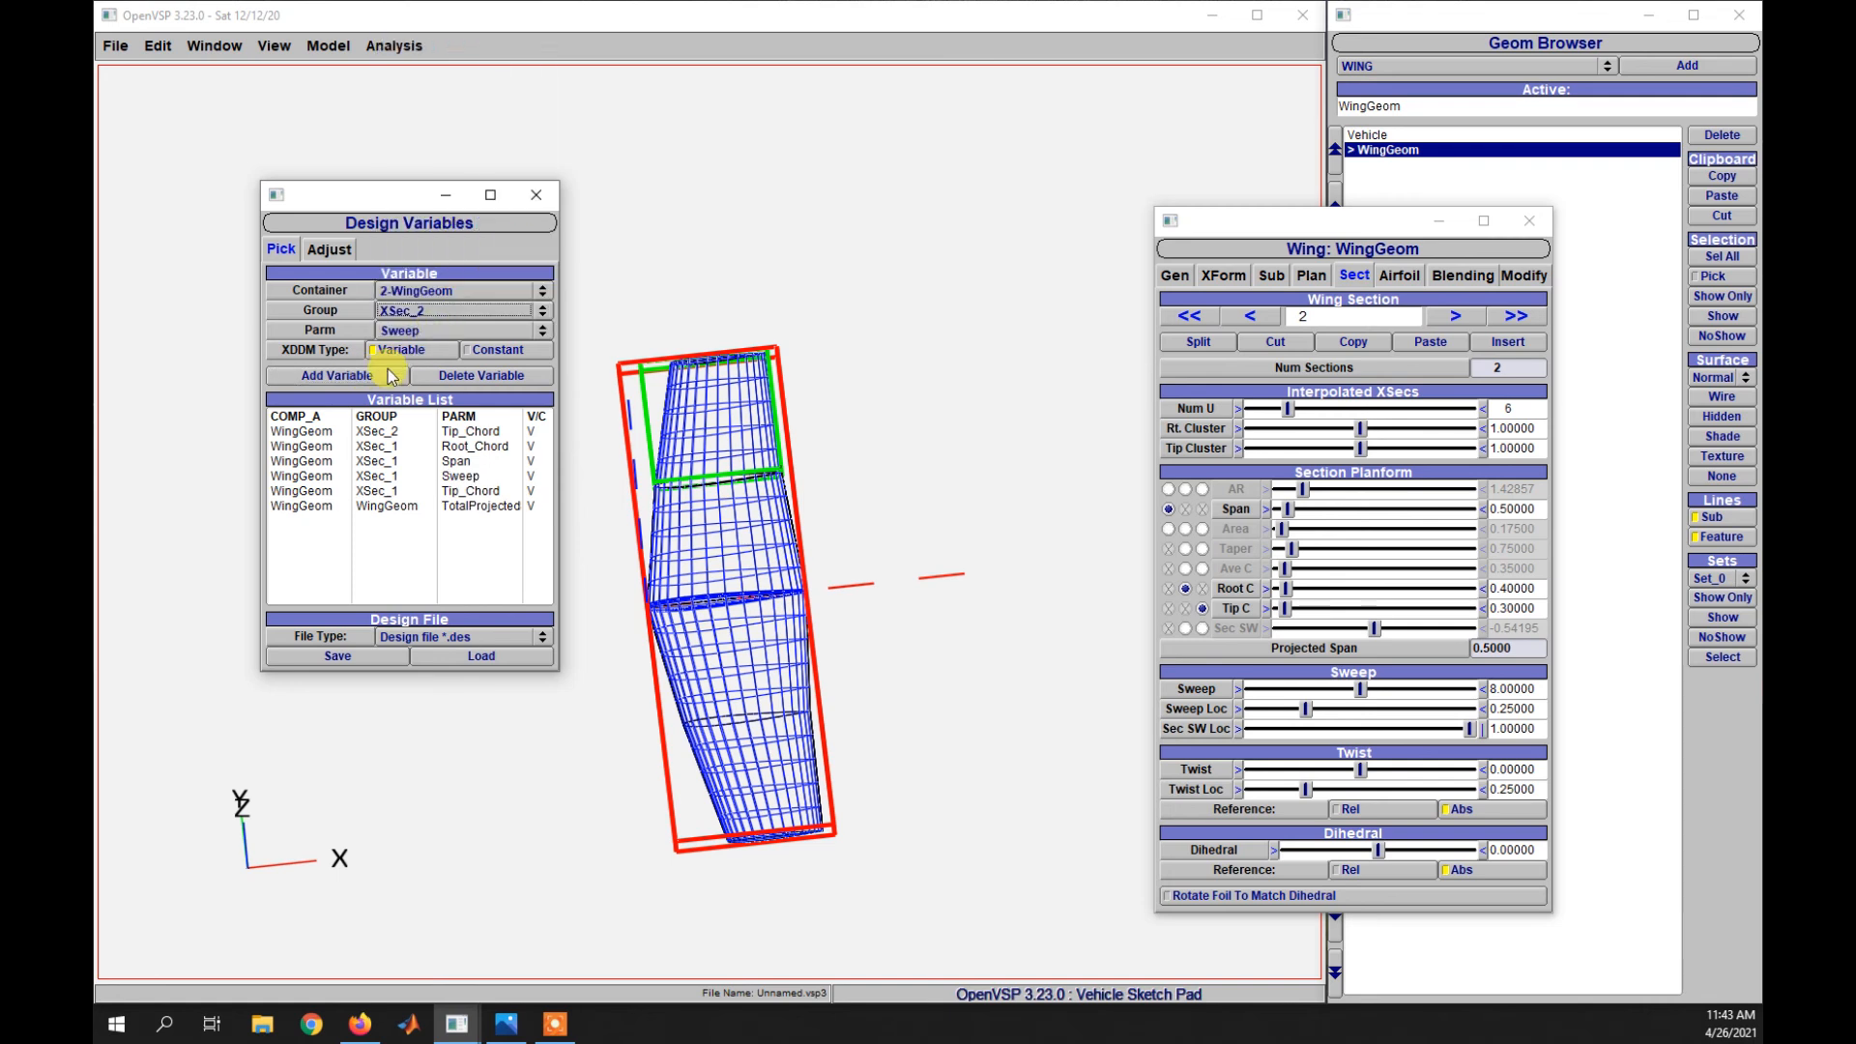
{"action": "left_click", "coordinate": [329, 249]}
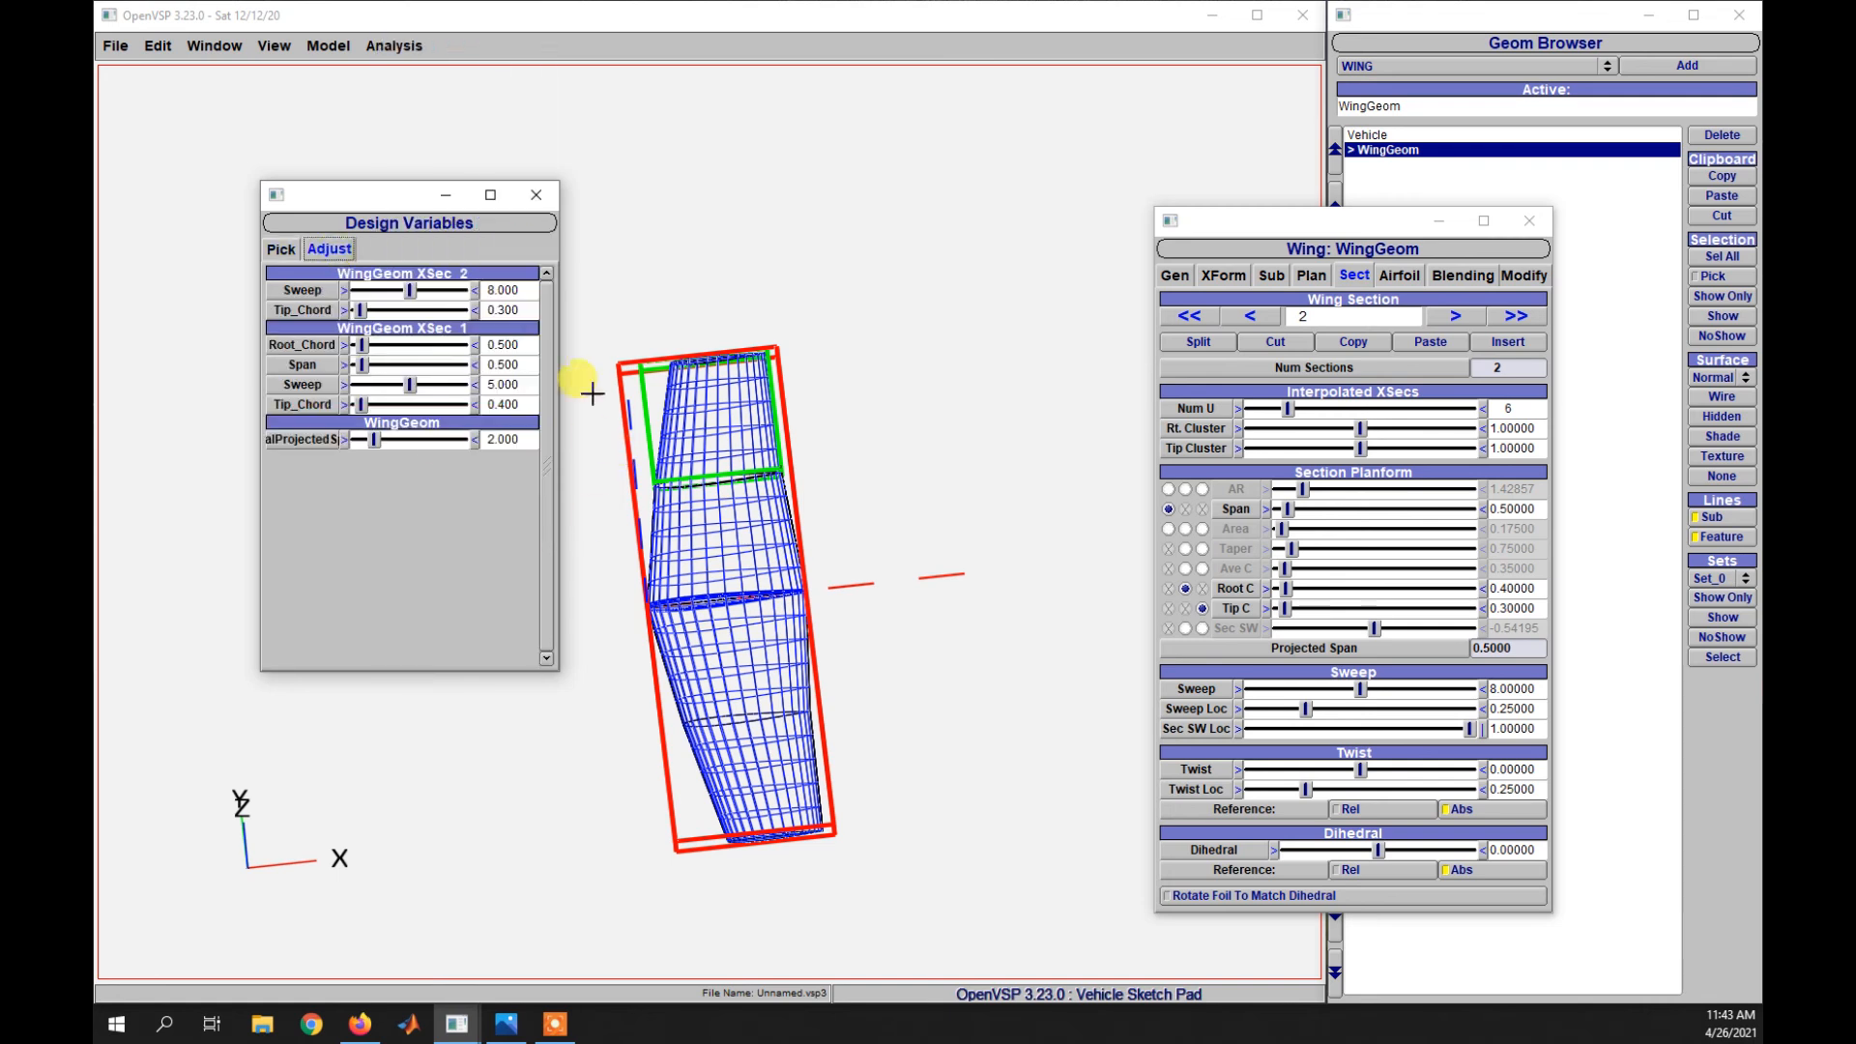
{"action": "left_click_drag", "start_coordinate": [348, 218], "coordinate": [343, 333]}
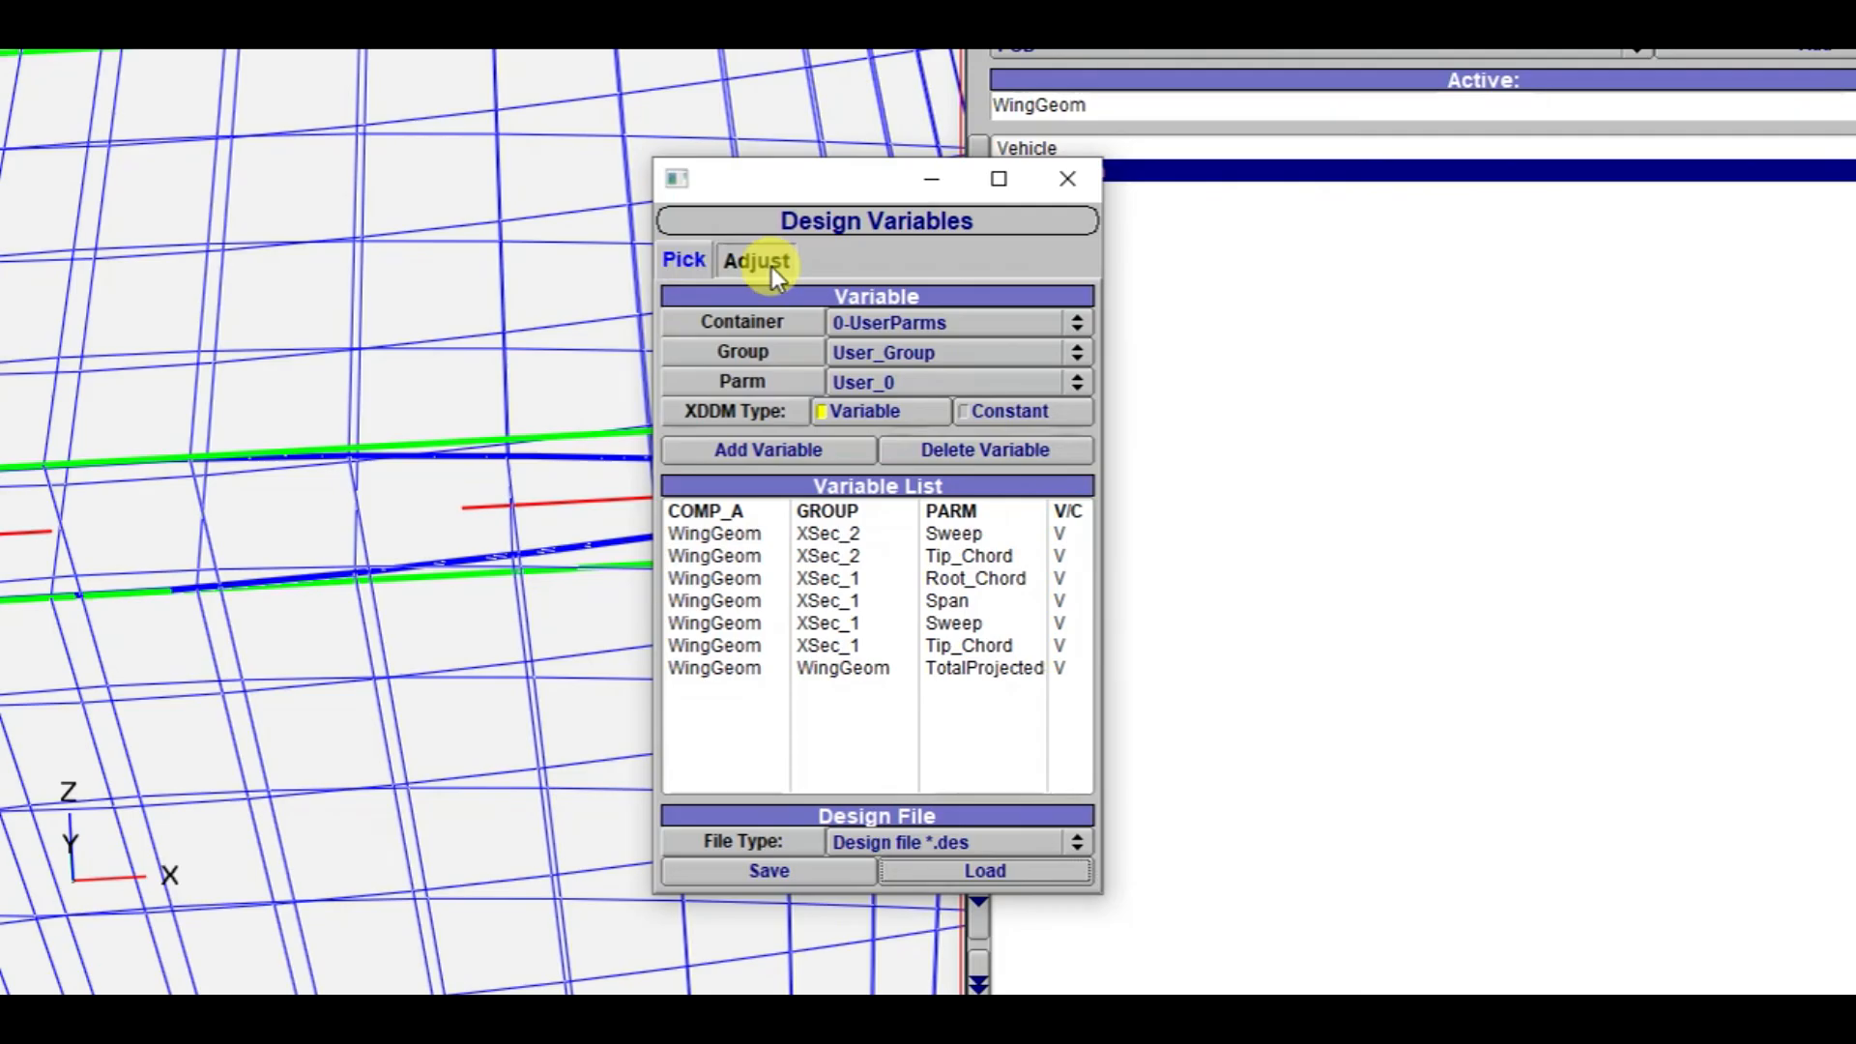
- Save the design variable list to the design file desvariables.des in the OpenVSP folder
{"action": "left_click", "coordinate": [764, 263]}
{"action": "left_click", "coordinate": [686, 261]}
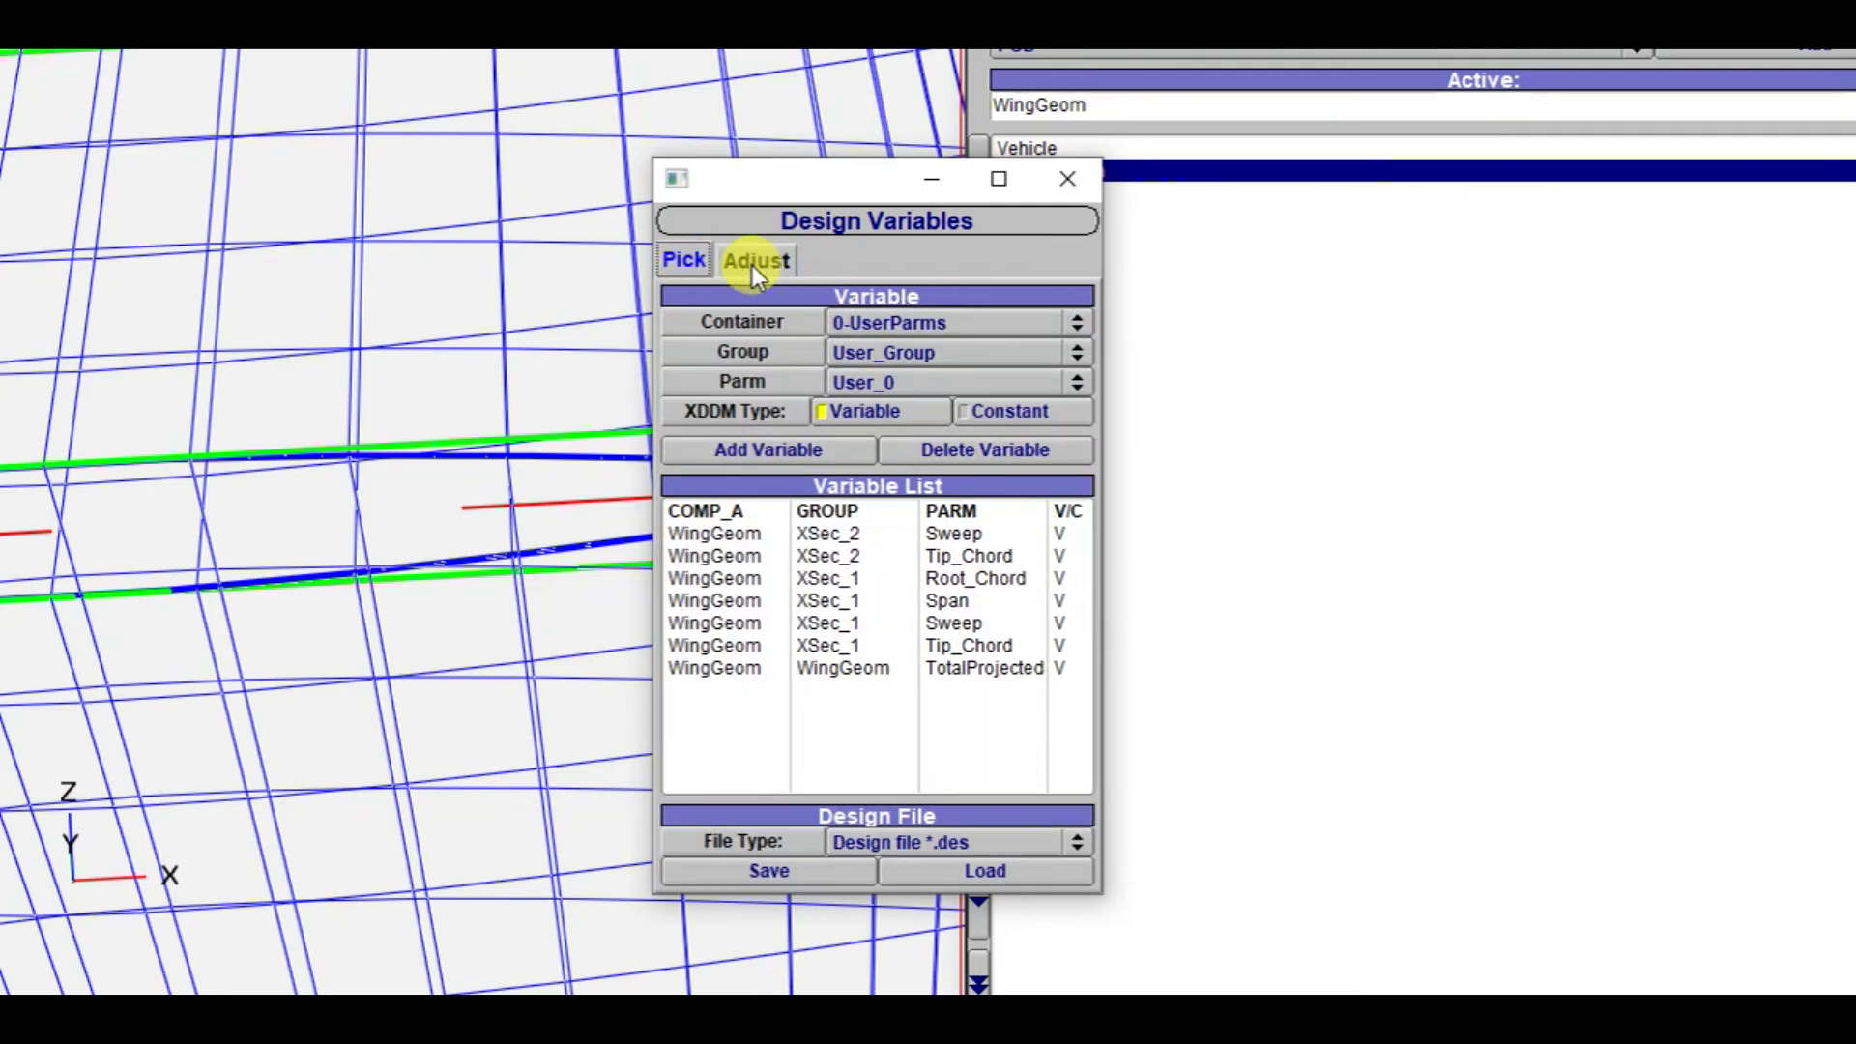
{"action": "left_click_drag", "start_coordinate": [864, 176], "coordinate": [947, 183]}
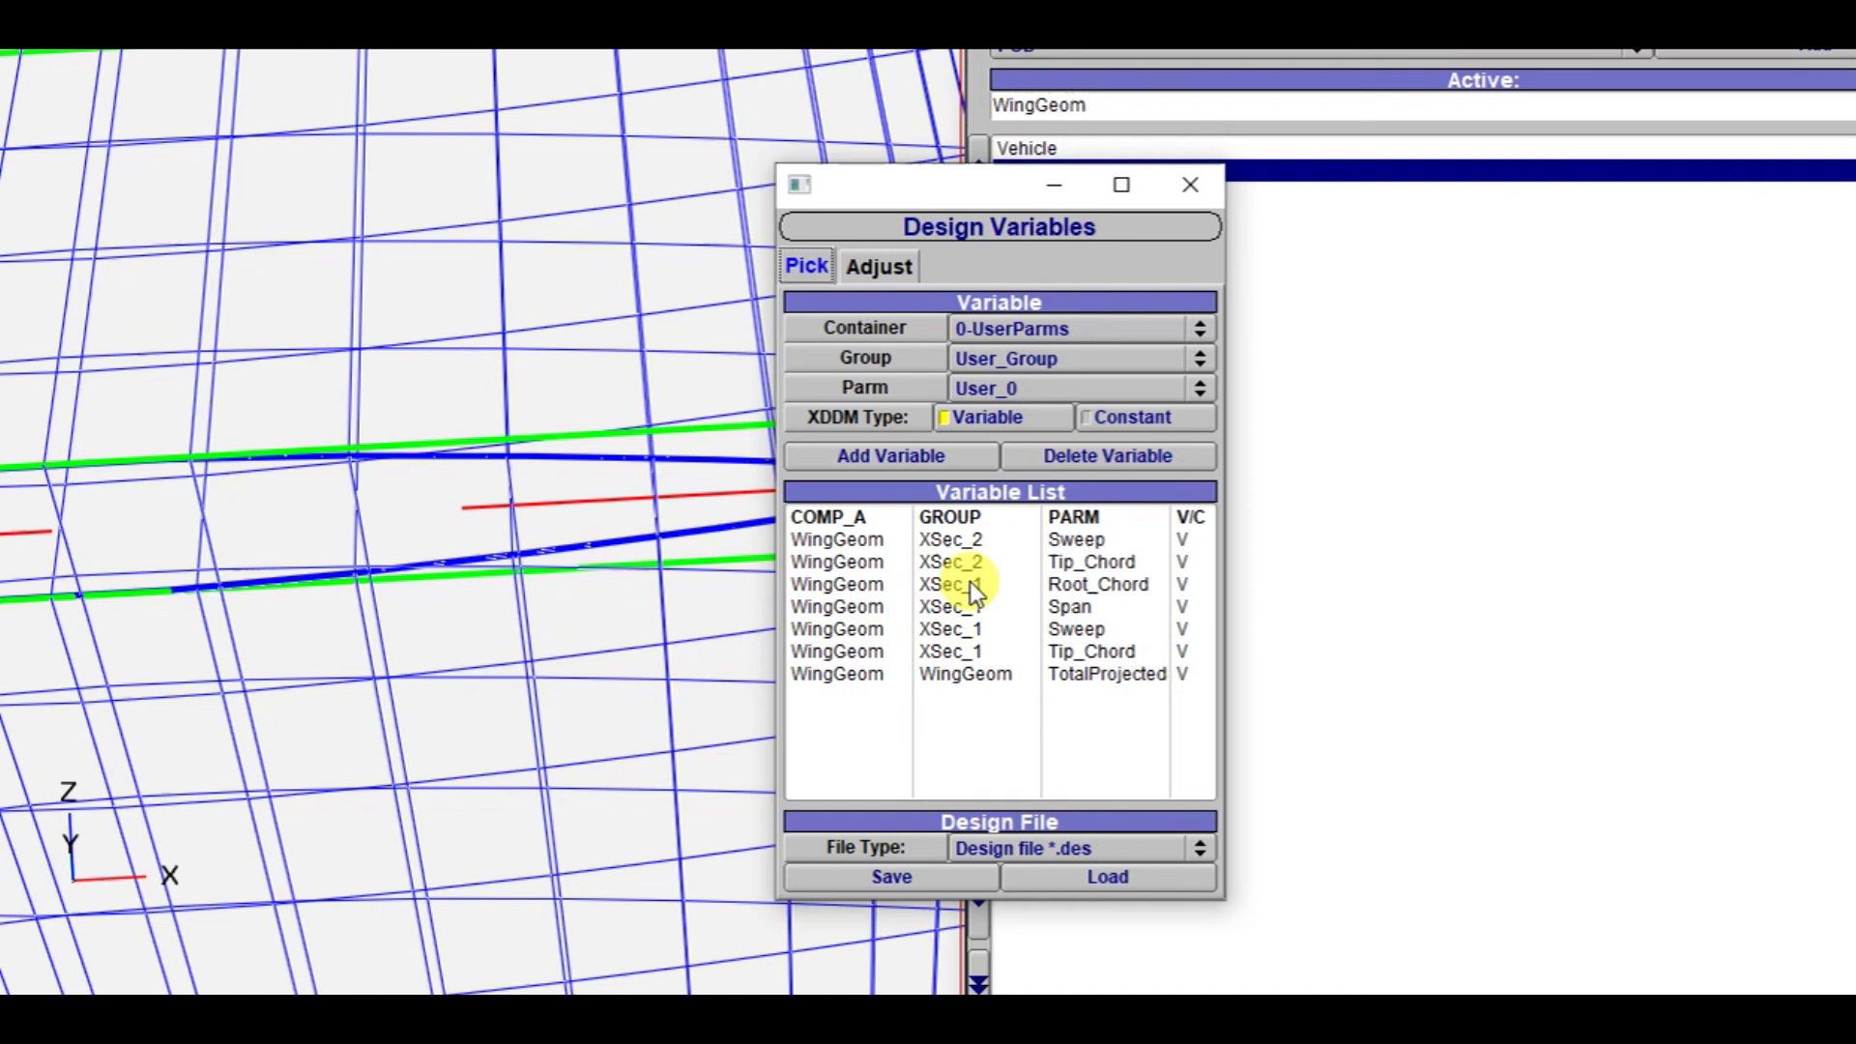
{"action": "left_click", "coordinate": [919, 886]}
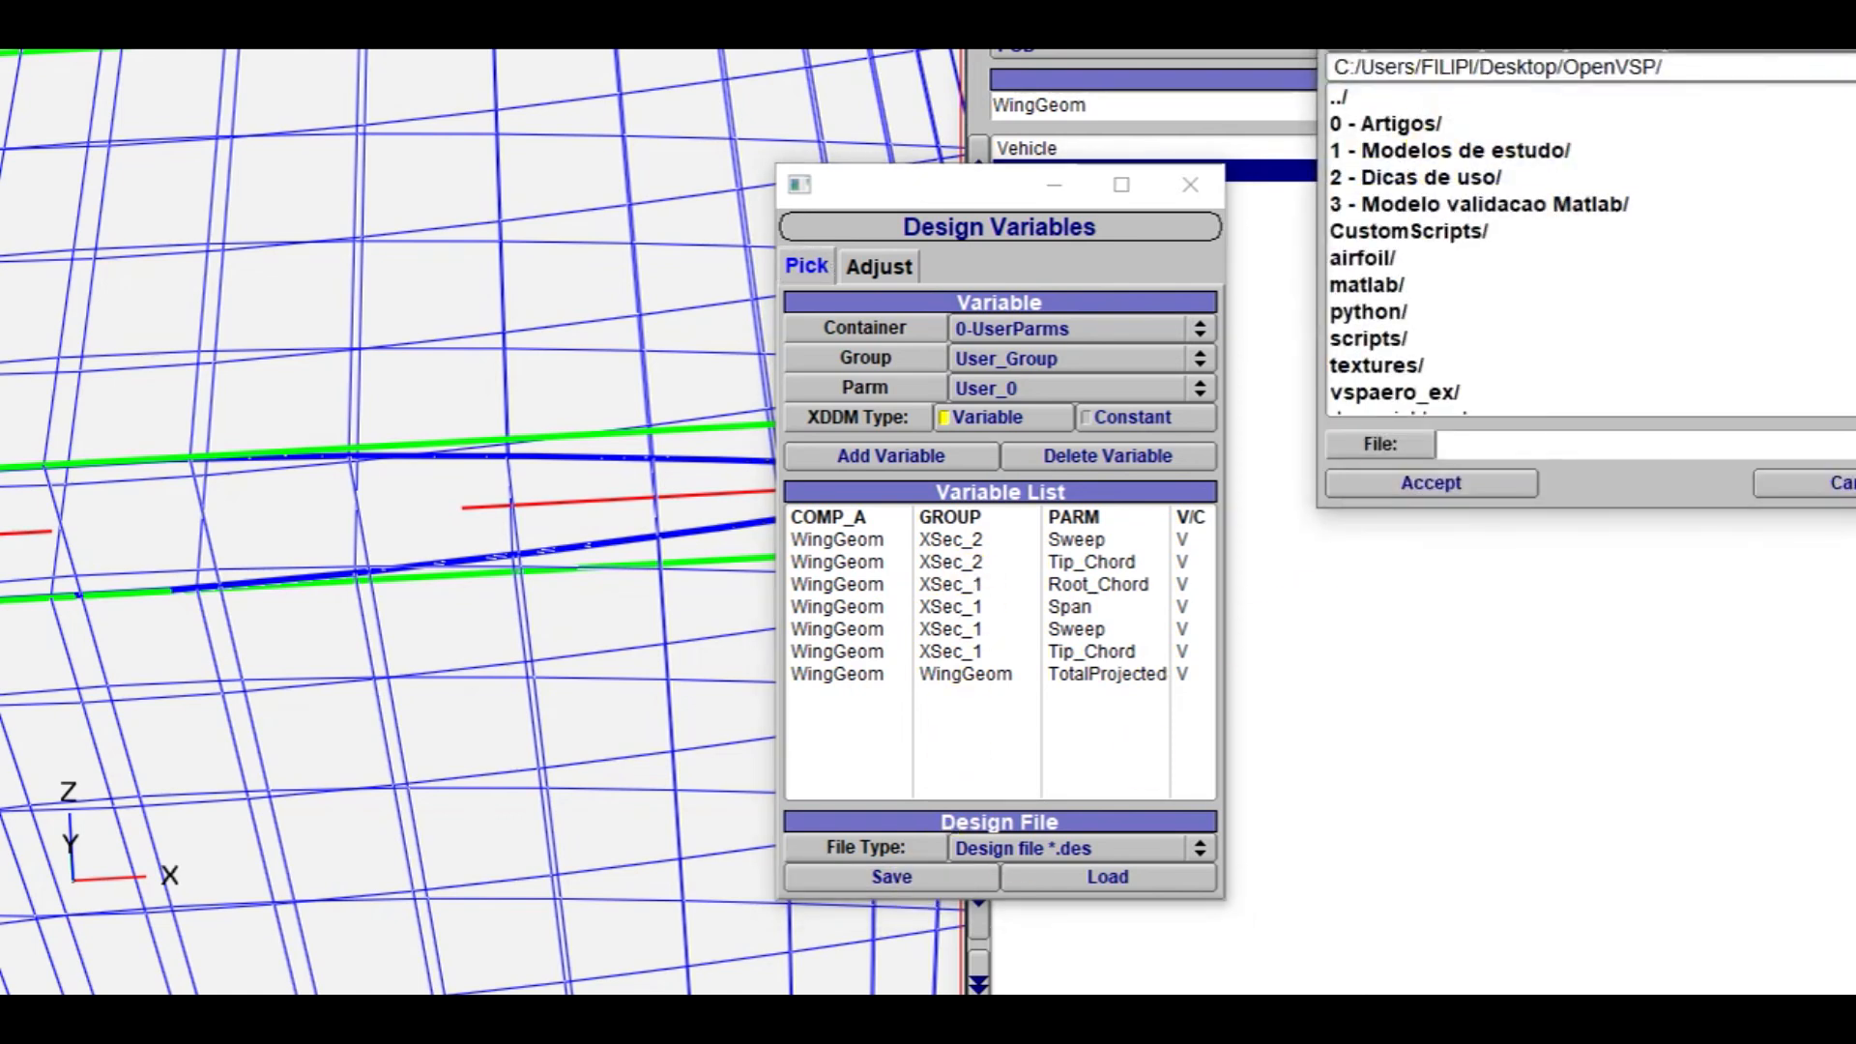
{"action": "left_click_drag", "start_coordinate": [1452, 5], "coordinate": [1301, 261]}
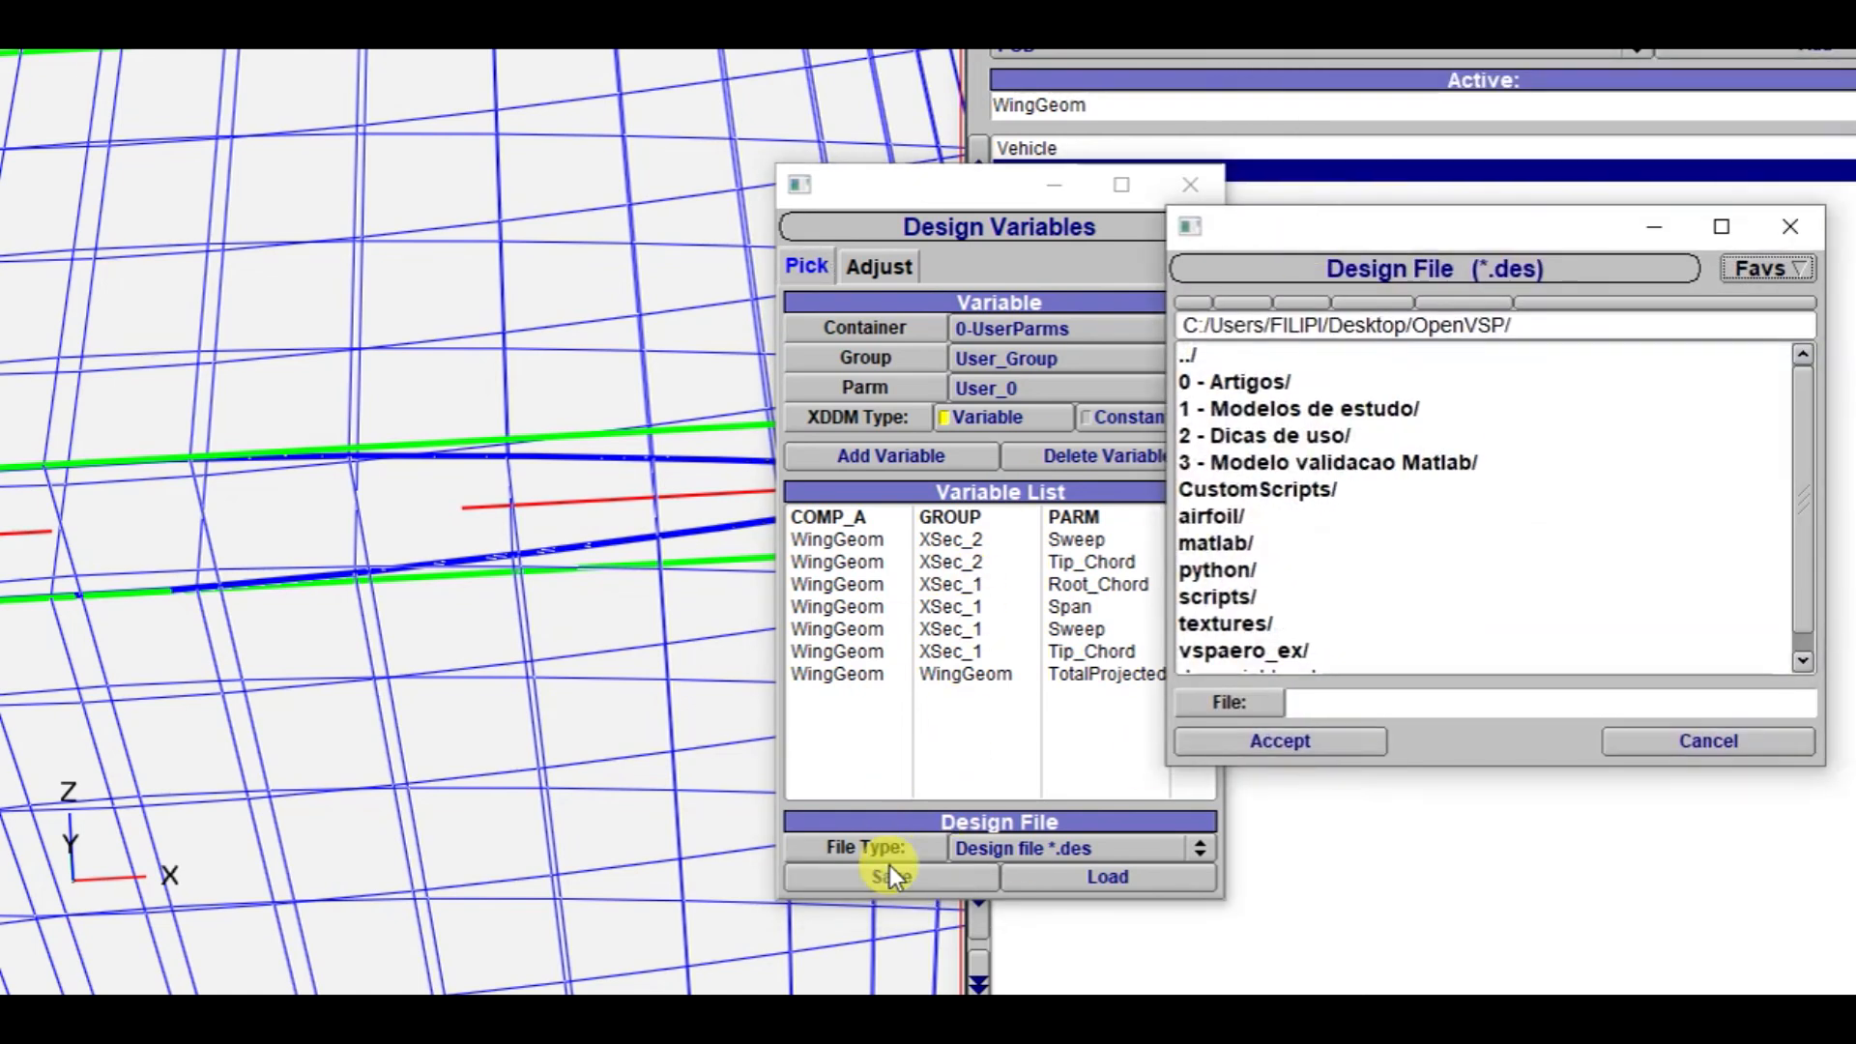
{"action": "left_click", "coordinate": [1375, 703]}
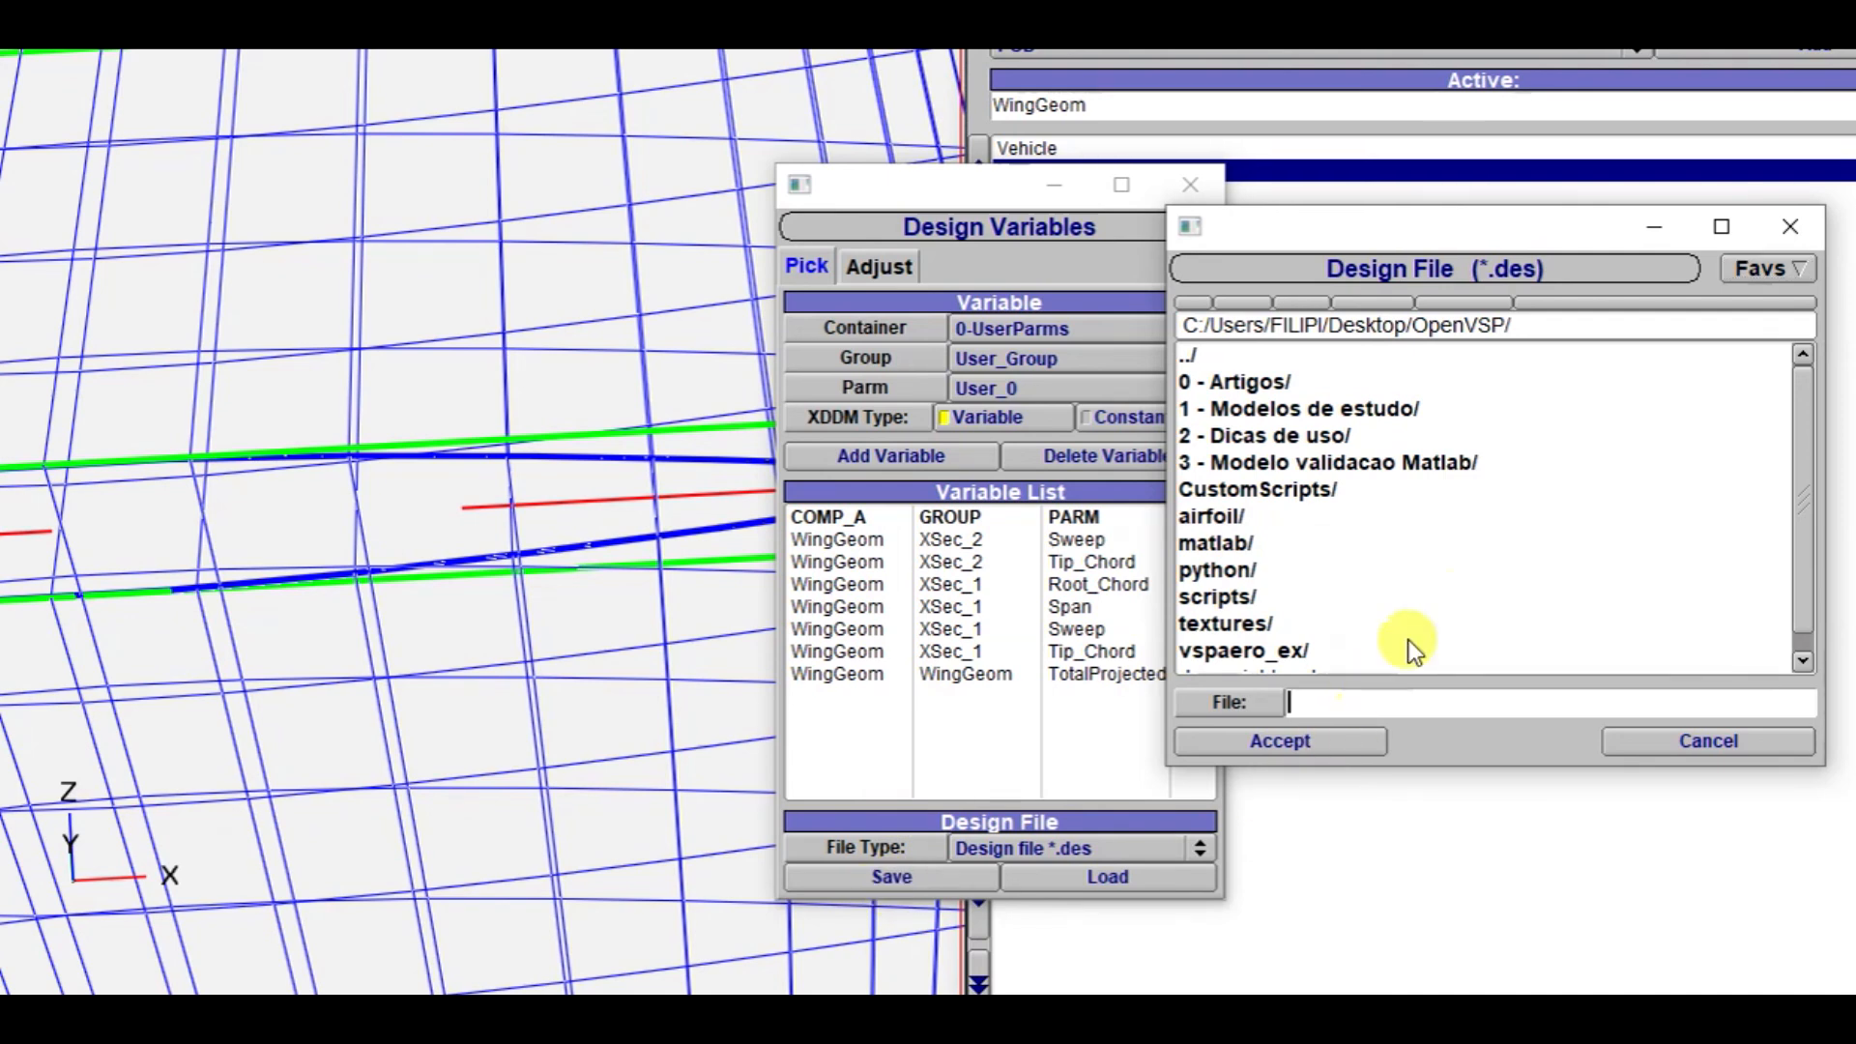
{"action": "scroll", "coordinate": [1406, 644], "scroll_direction": "down", "scroll_amount": 1}
{"action": "left_click", "coordinate": [1320, 665]}
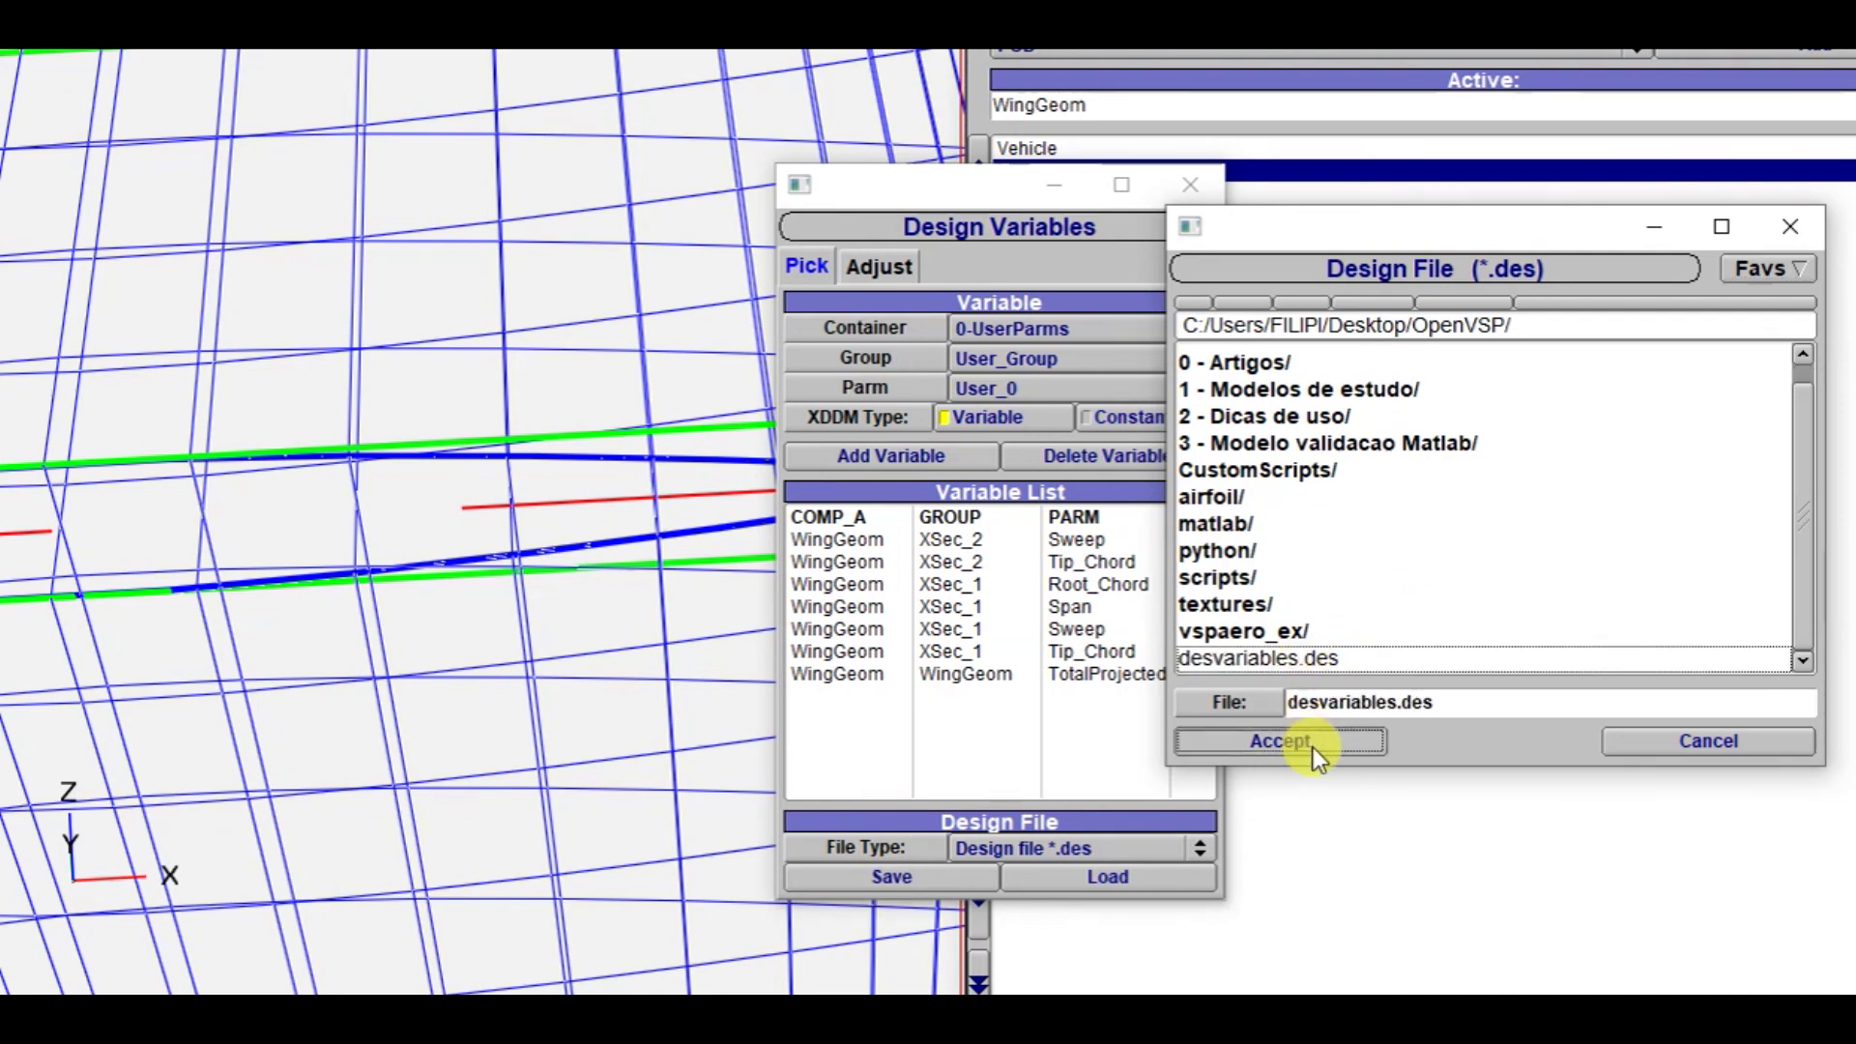
{"action": "left_click", "coordinate": [1313, 746]}
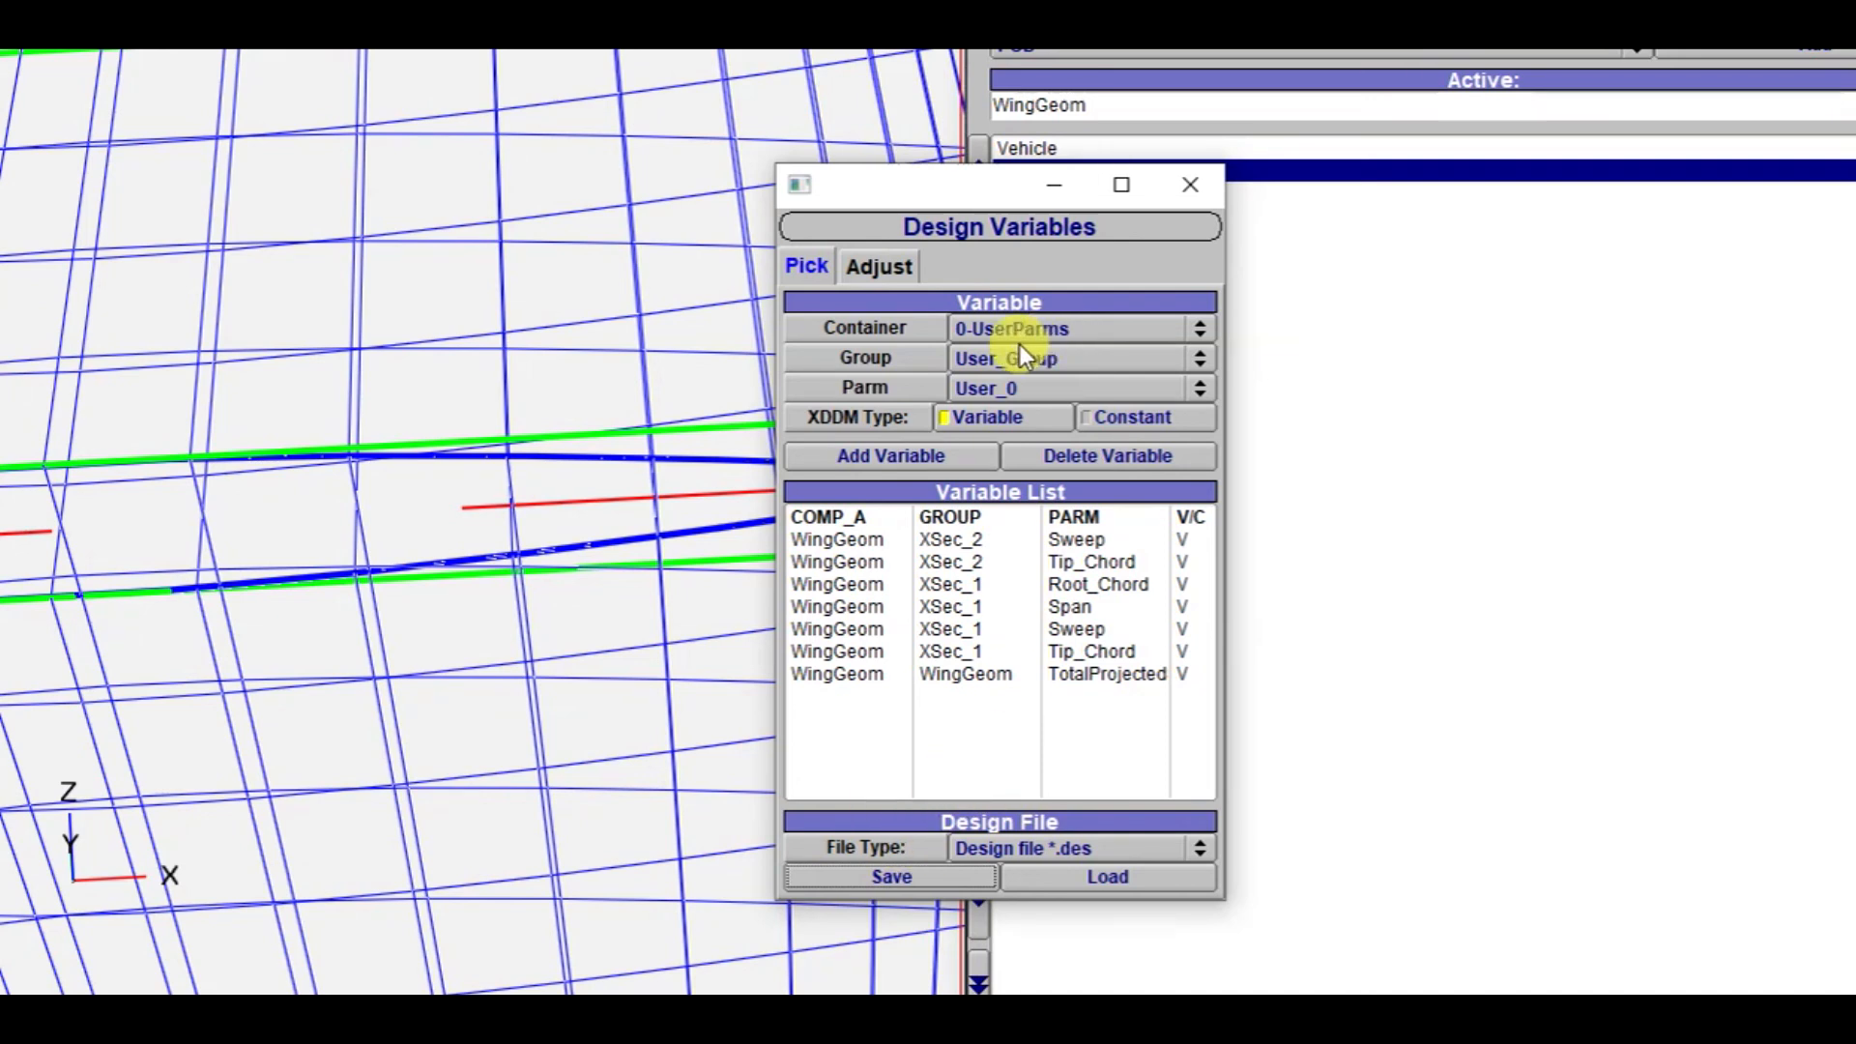
- Load the design variables from the saved design file desvariables.des
{"action": "mouse_move", "coordinate": [879, 193]}
{"action": "left_mouse_down"}
{"action": "mouse_move", "coordinate": [1079, 255]}
{"action": "mouse_move", "coordinate": [878, 212]}
{"action": "left_mouse_up"}
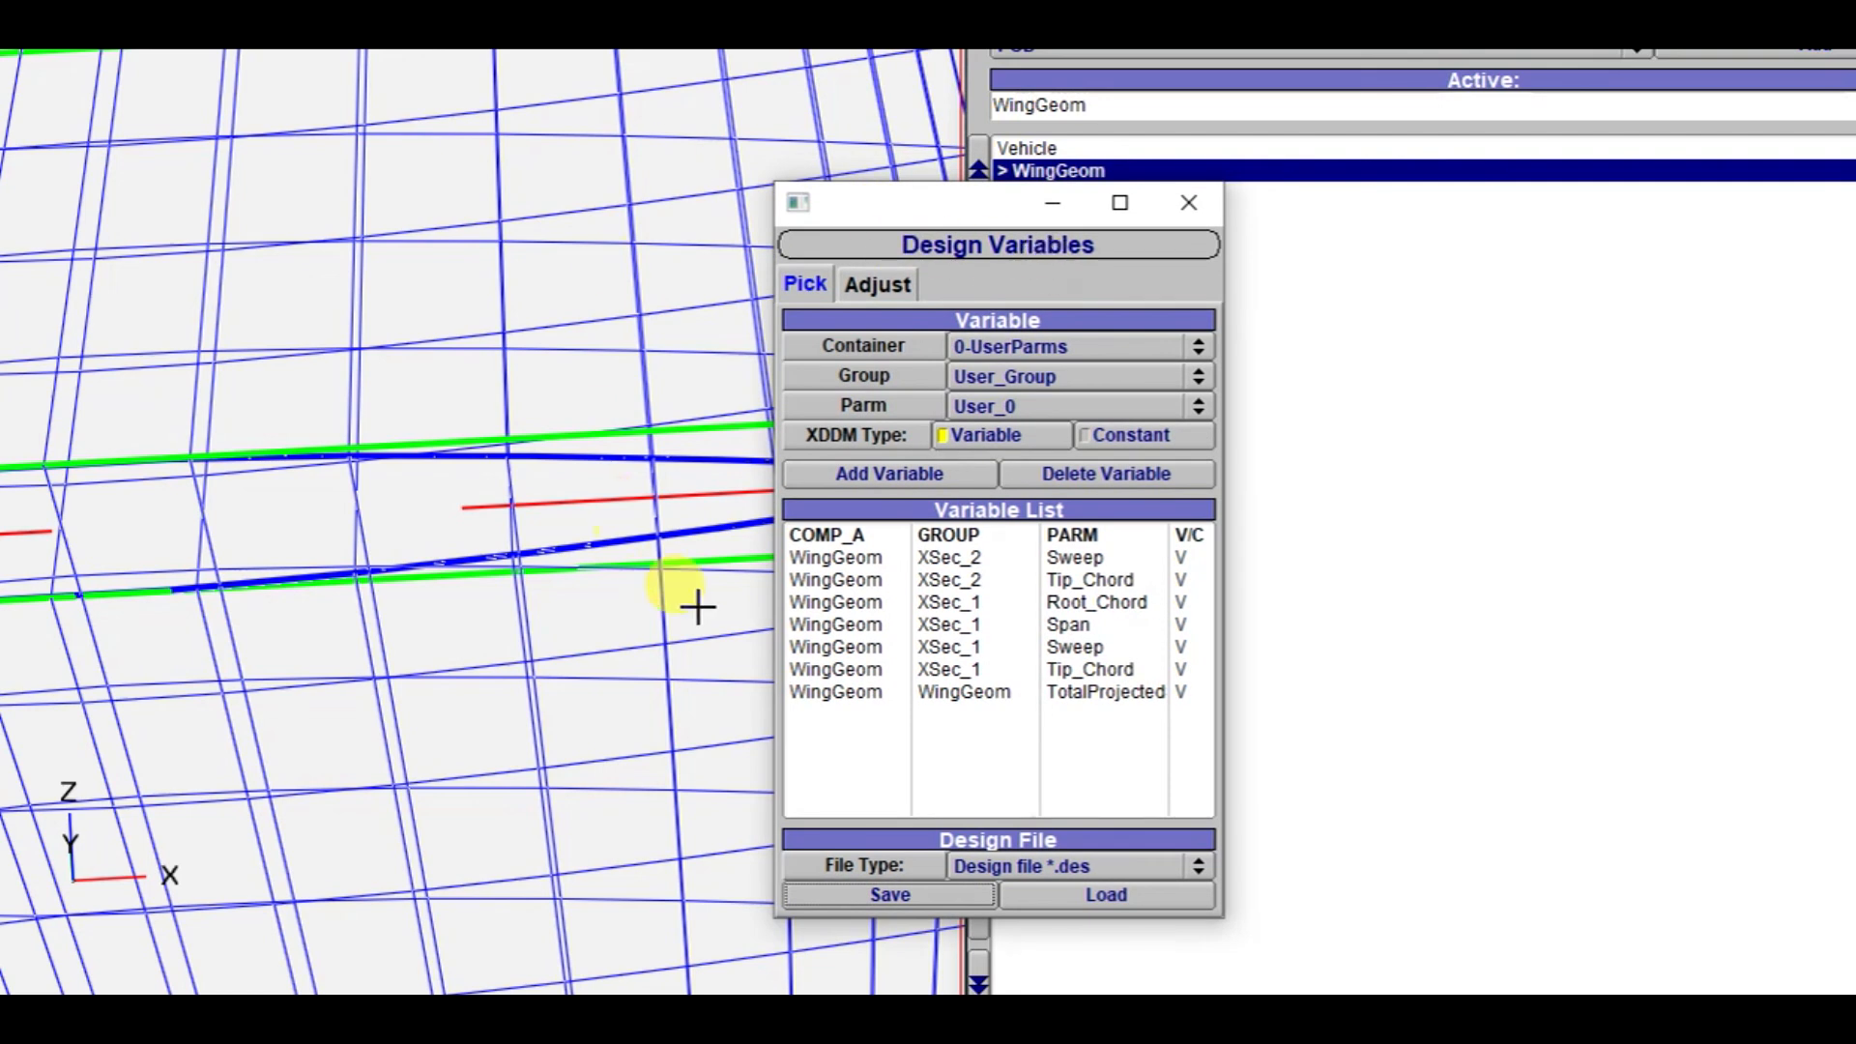
{"action": "left_click", "coordinate": [1092, 899]}
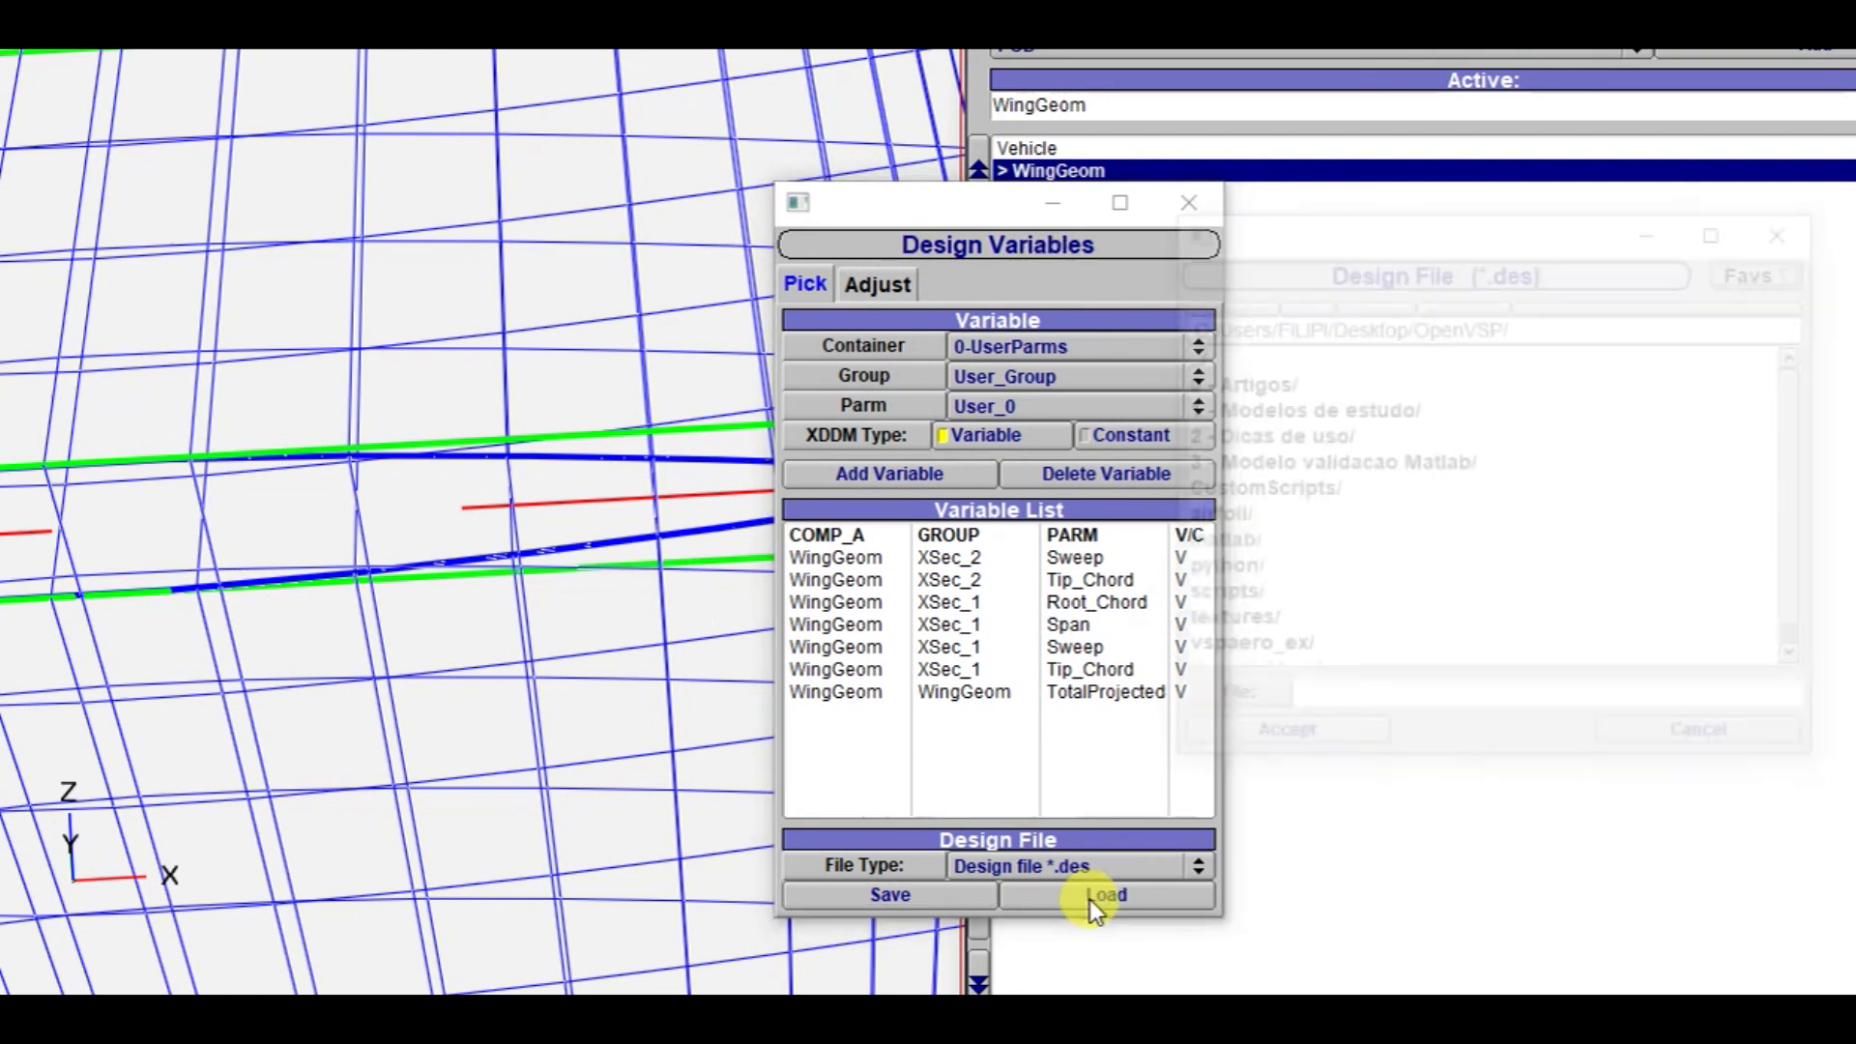
{"action": "left_click", "coordinate": [1247, 661]}
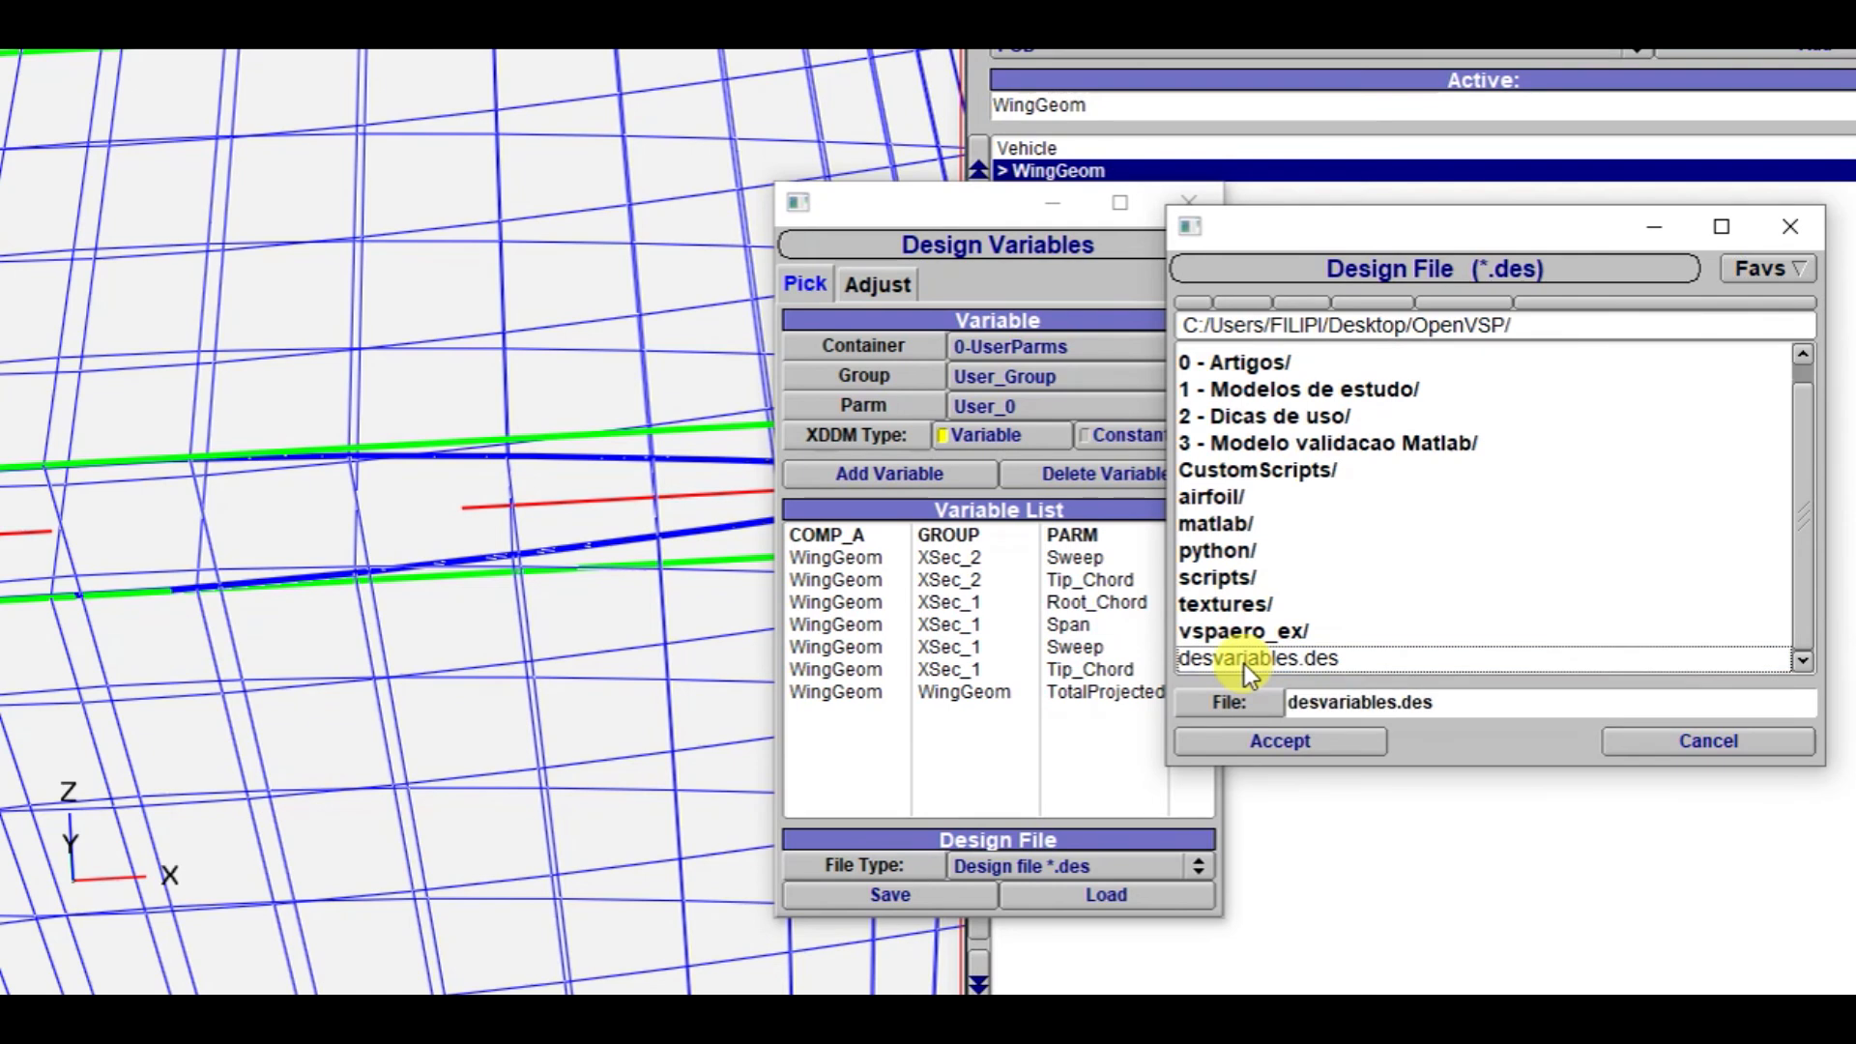
{"action": "left_click", "coordinate": [1286, 751]}
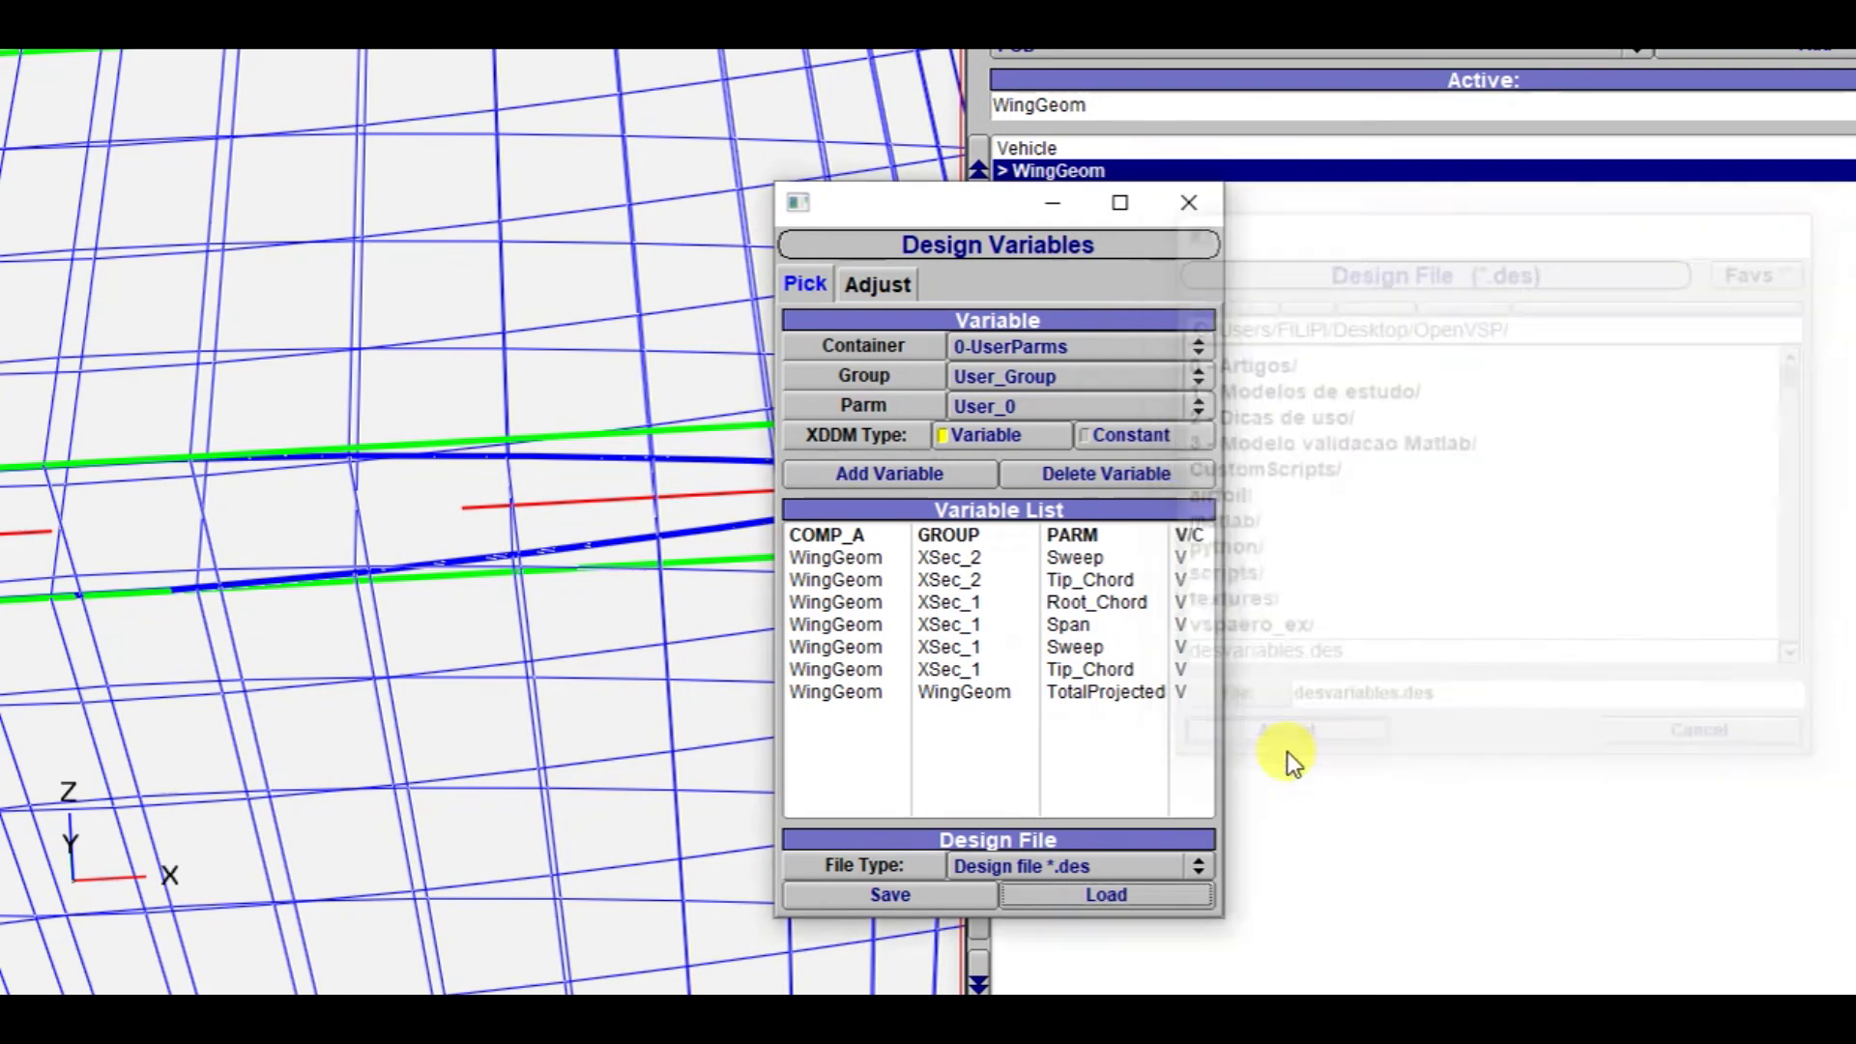
- Select WingGeom and open its airfoil settings with the wing seen close up at an angle
{"action": "left_click_drag", "start_coordinate": [640, 764], "coordinate": [676, 612]}
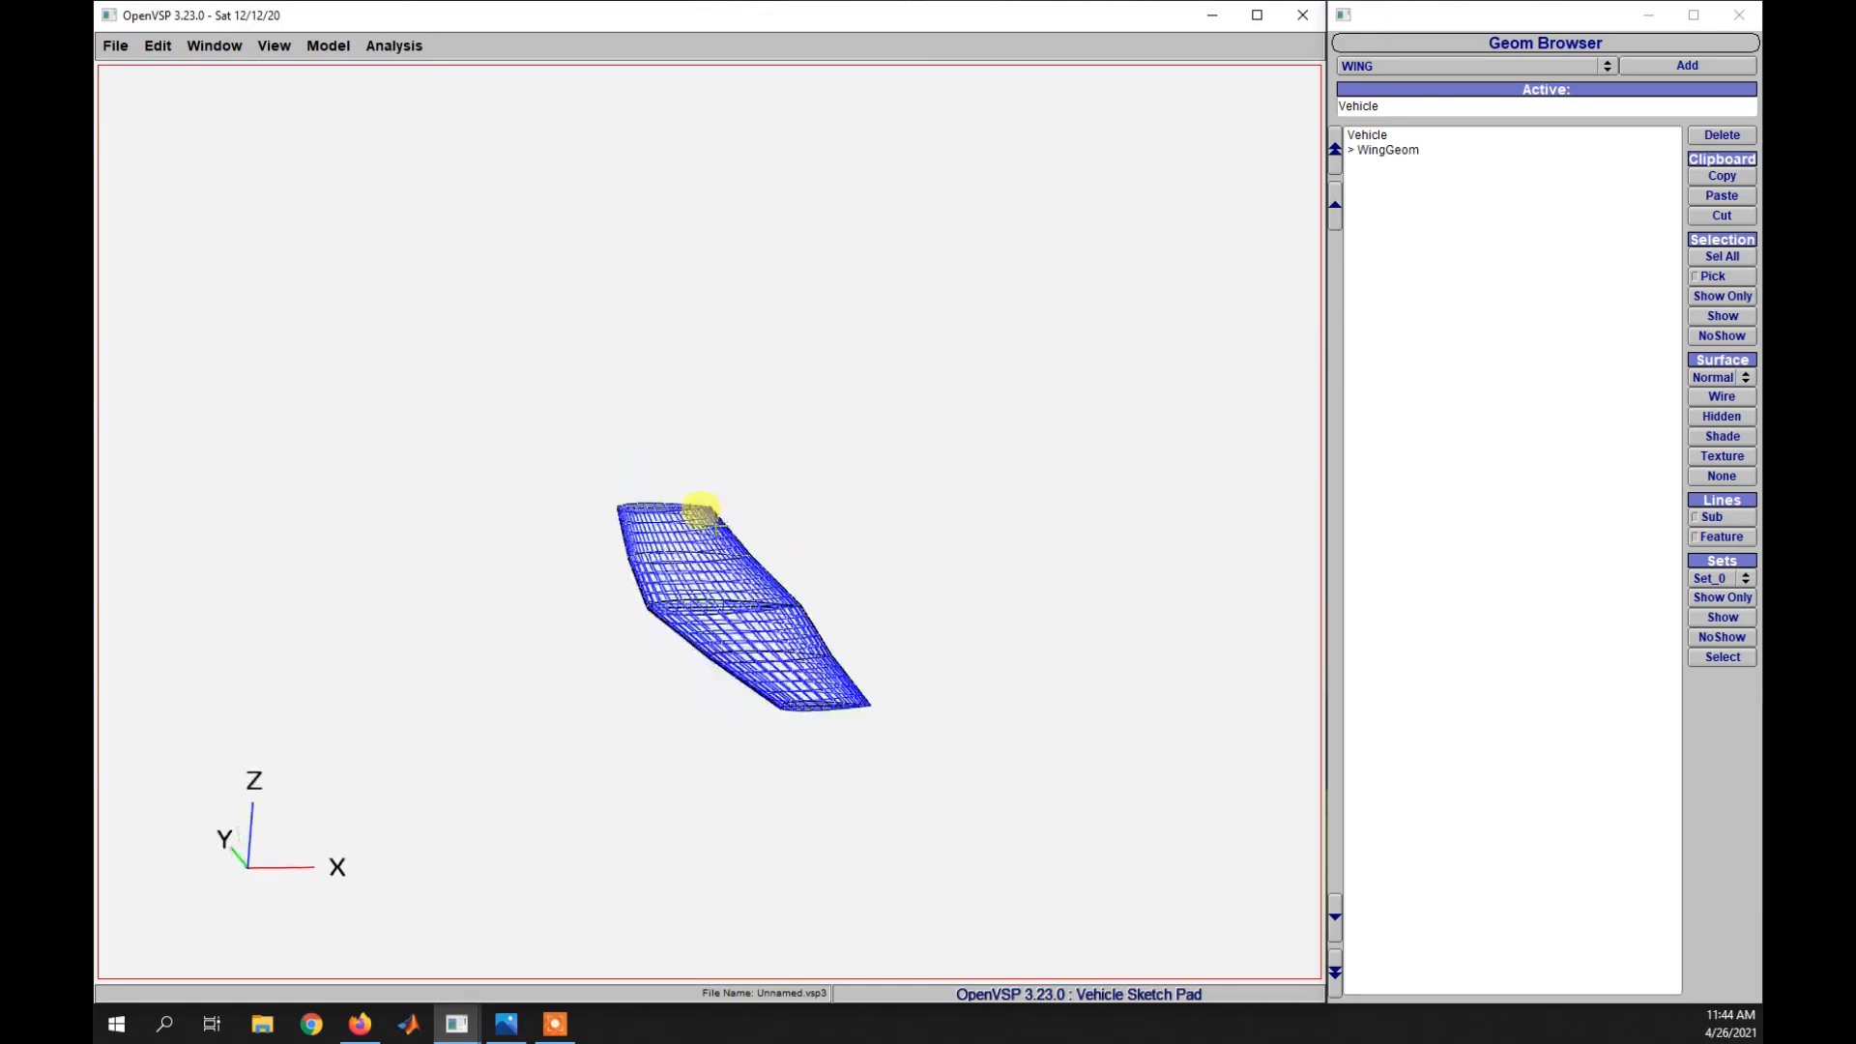
{"action": "scroll", "coordinate": [676, 628], "scroll_direction": "up", "scroll_amount": 8}
{"action": "left_click", "coordinate": [1389, 150]}
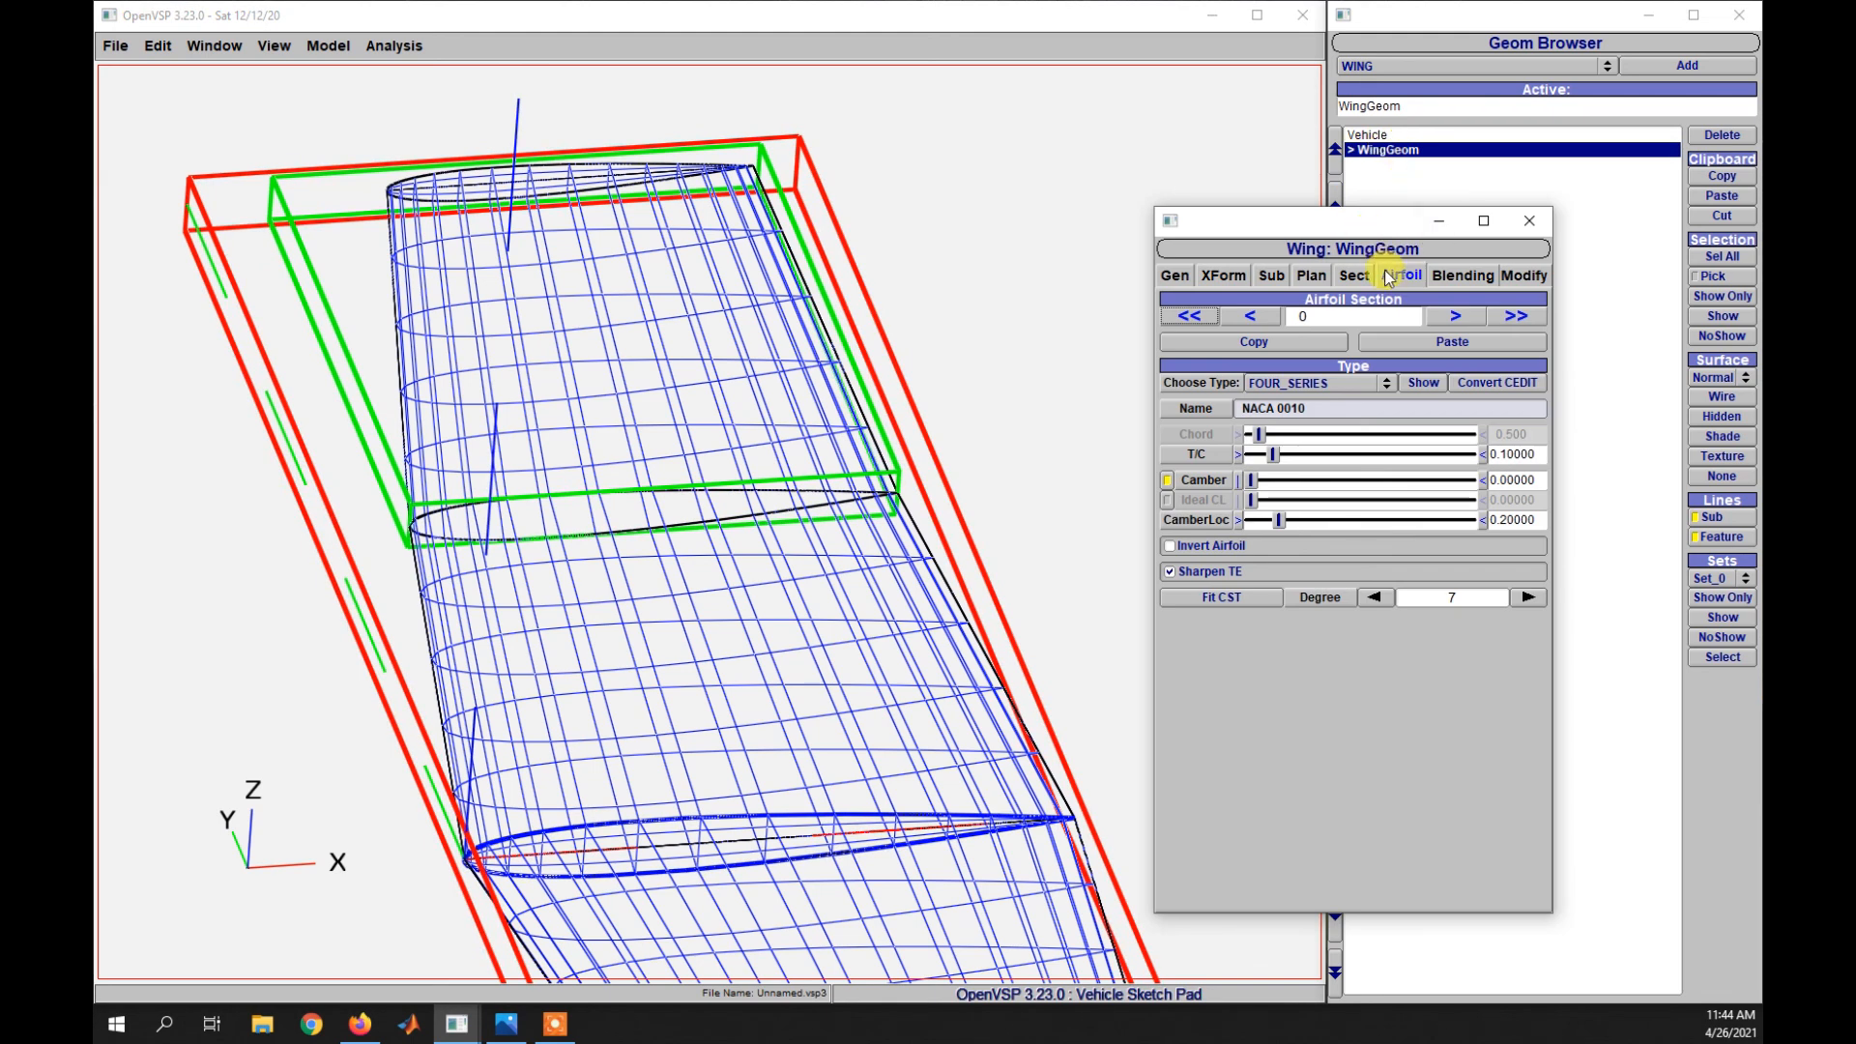
{"action": "left_click", "coordinate": [1357, 278]}
{"action": "left_click", "coordinate": [1383, 284]}
- Review the available airfoil types and compare the airfoils of sections 0 and 1, returning to section 0
{"action": "left_click", "coordinate": [1313, 383]}
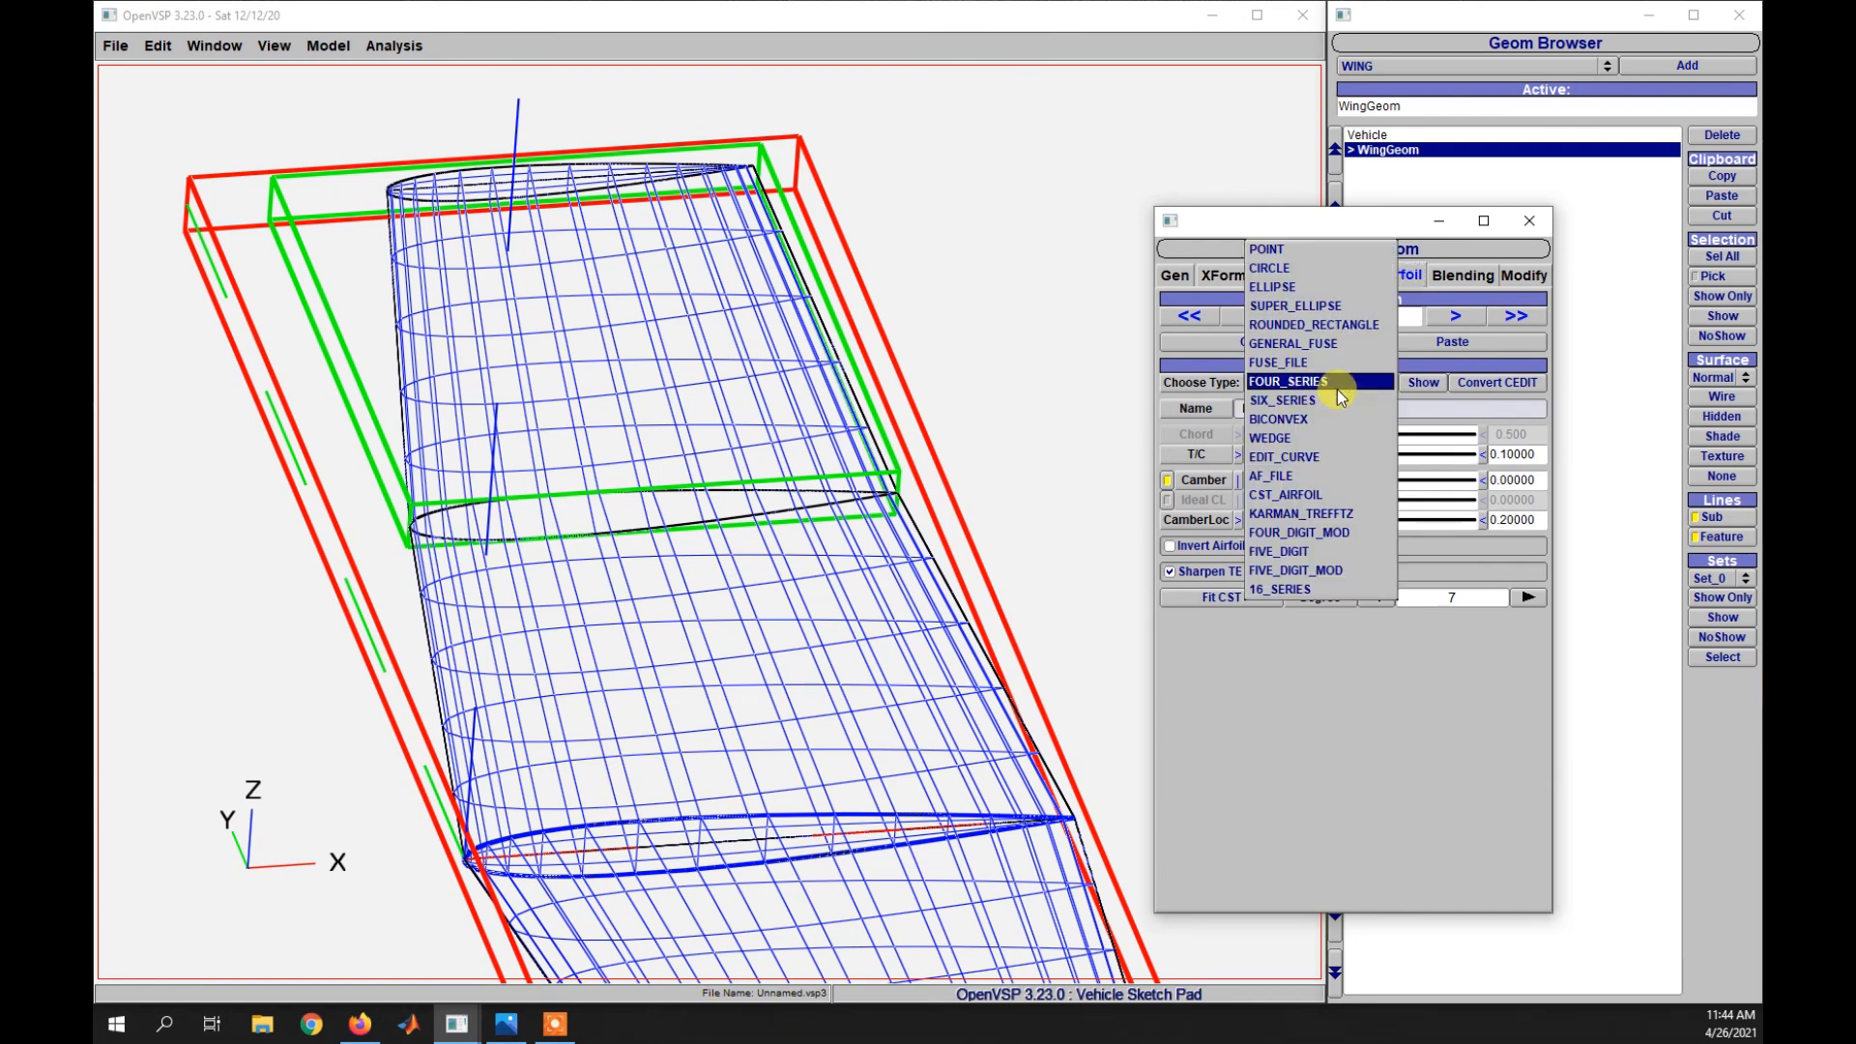
{"action": "left_click", "coordinate": [1448, 672]}
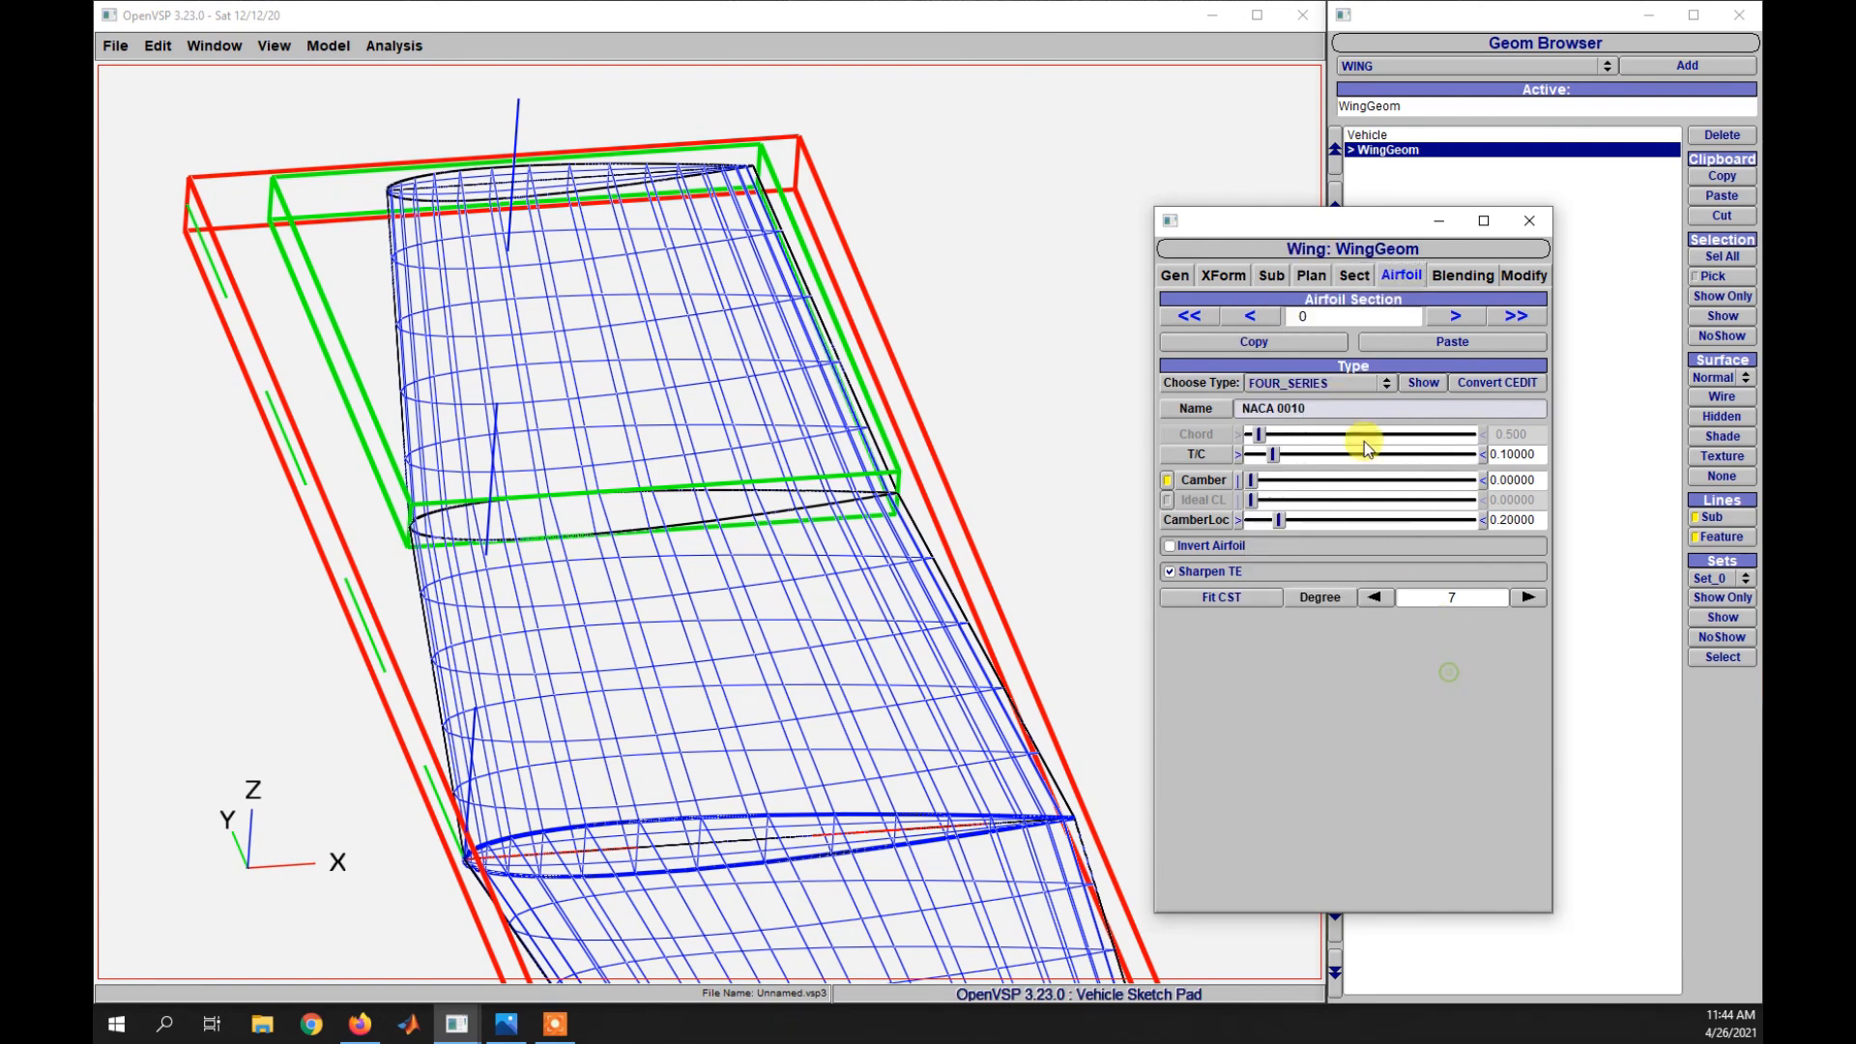
{"action": "left_click", "coordinate": [1328, 384]}
{"action": "left_click", "coordinate": [972, 470]}
{"action": "left_click", "coordinate": [1455, 316]}
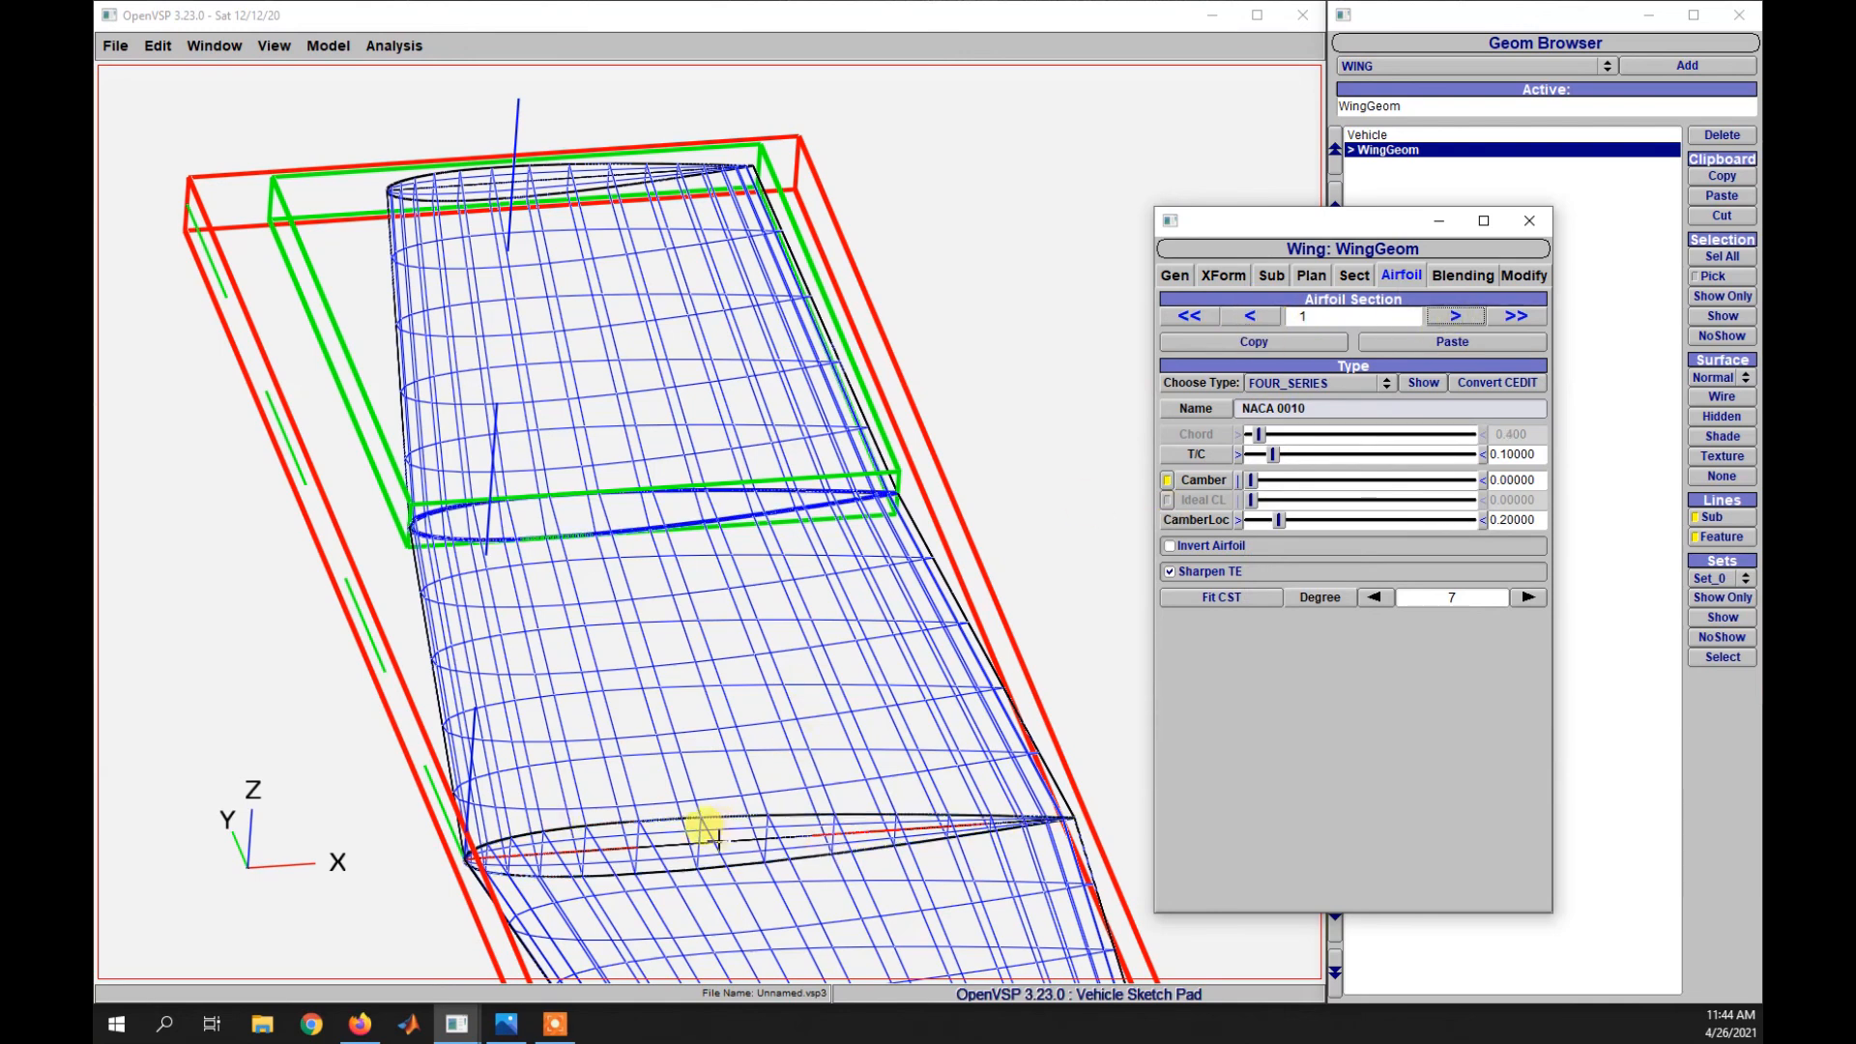
{"action": "left_click", "coordinate": [1252, 317]}
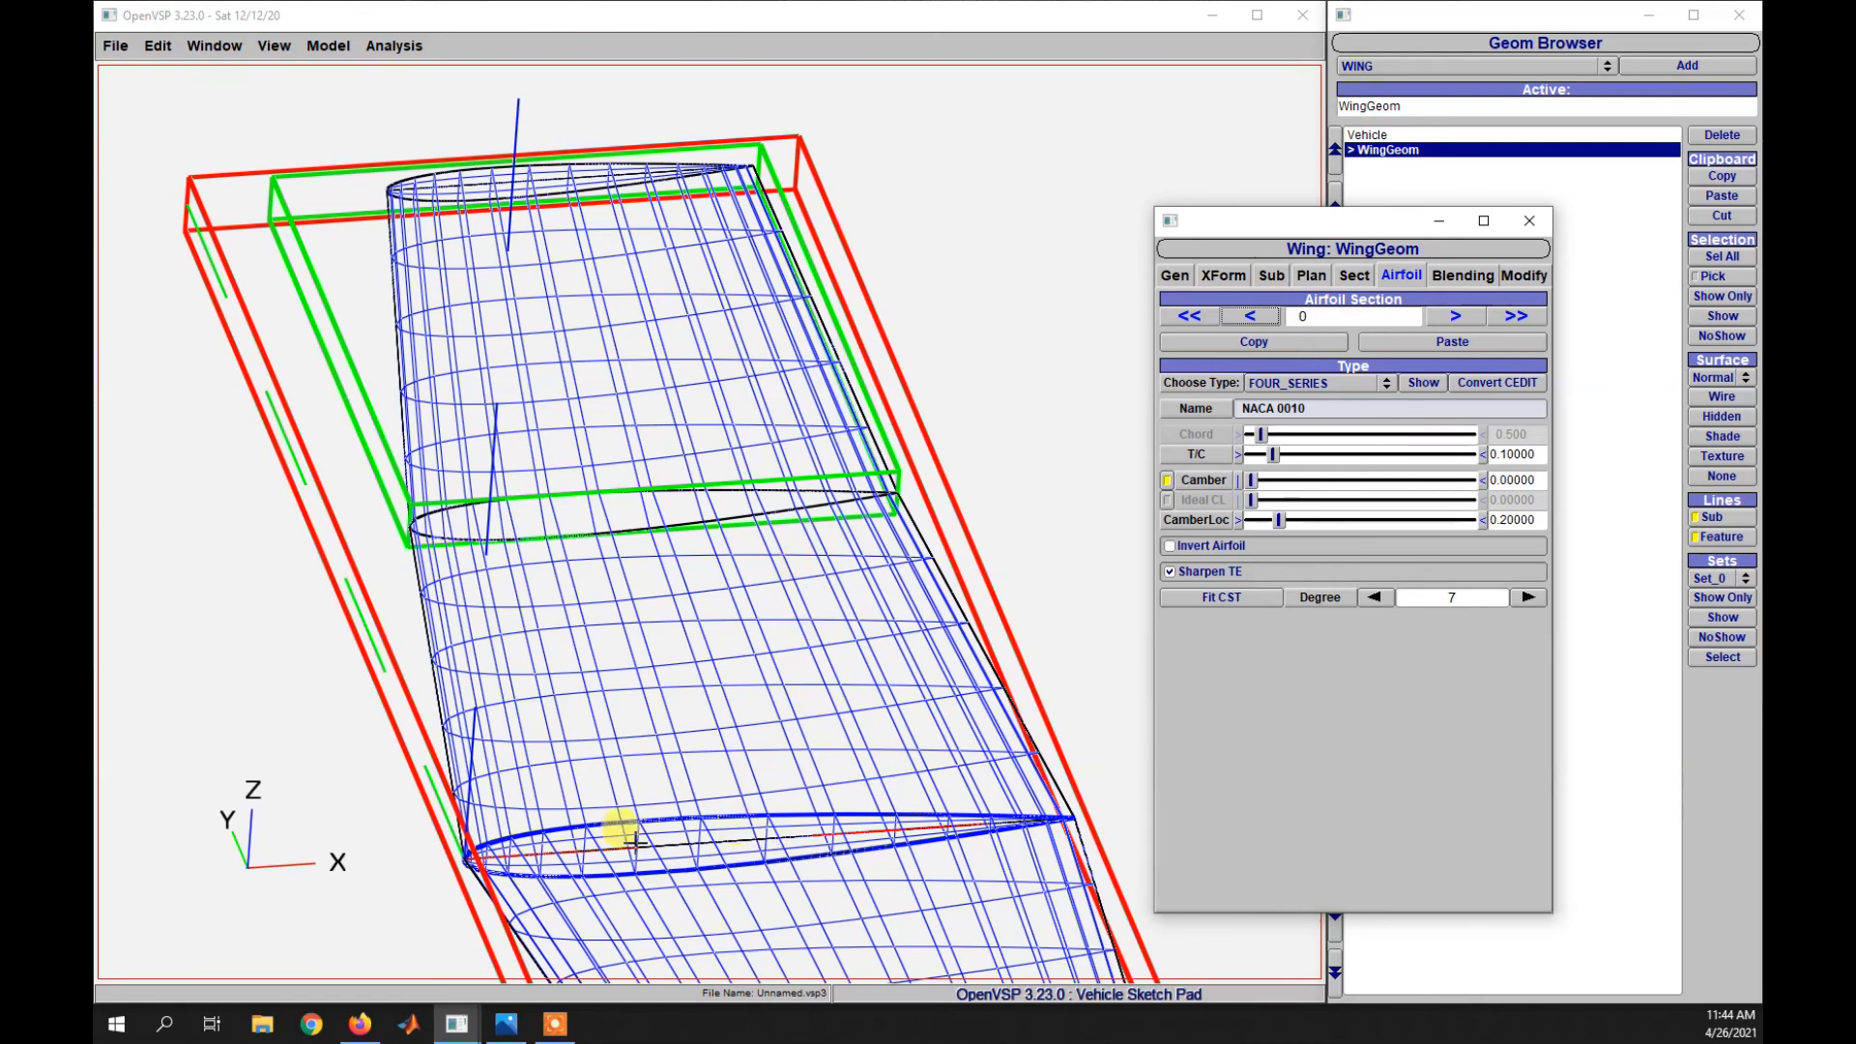
- Examine the airfoils of wing sections 0, 1 and 2 in turn, returning to section 0
{"action": "left_click_drag", "start_coordinate": [477, 832], "coordinate": [526, 815]}
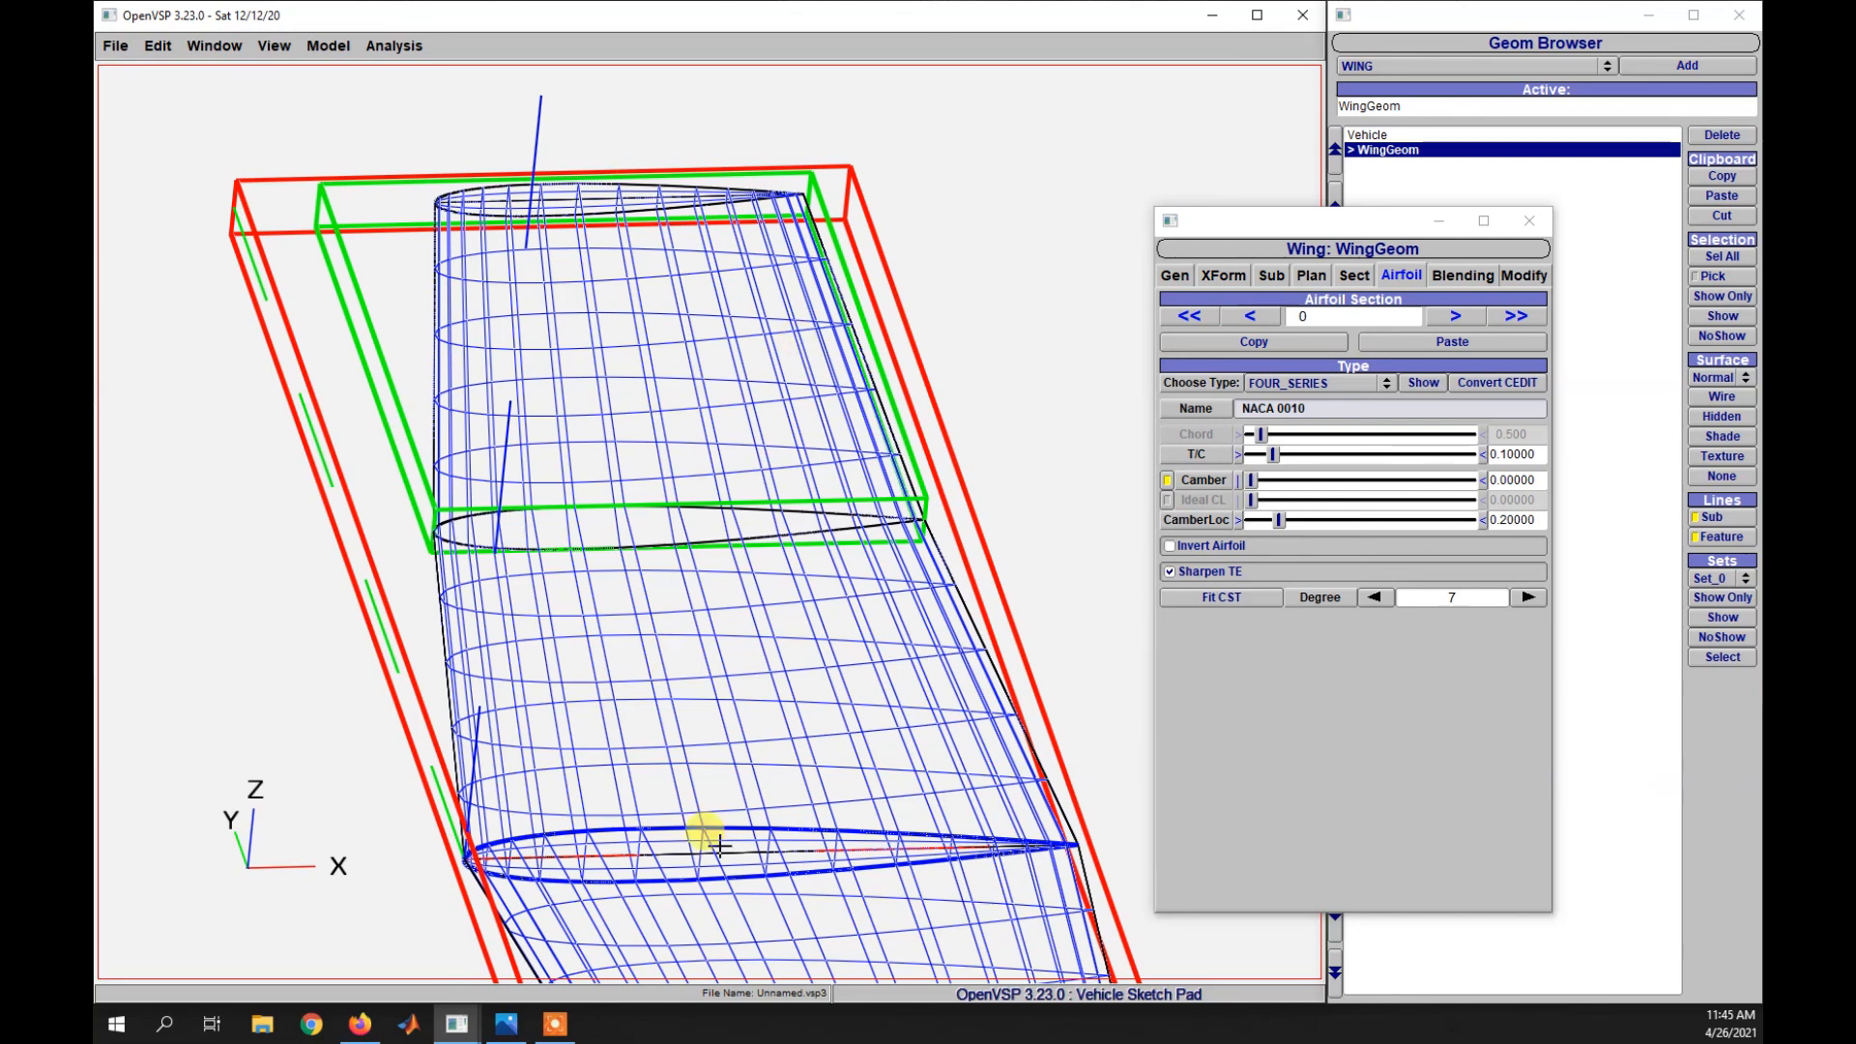
{"action": "left_click", "coordinate": [1265, 319]}
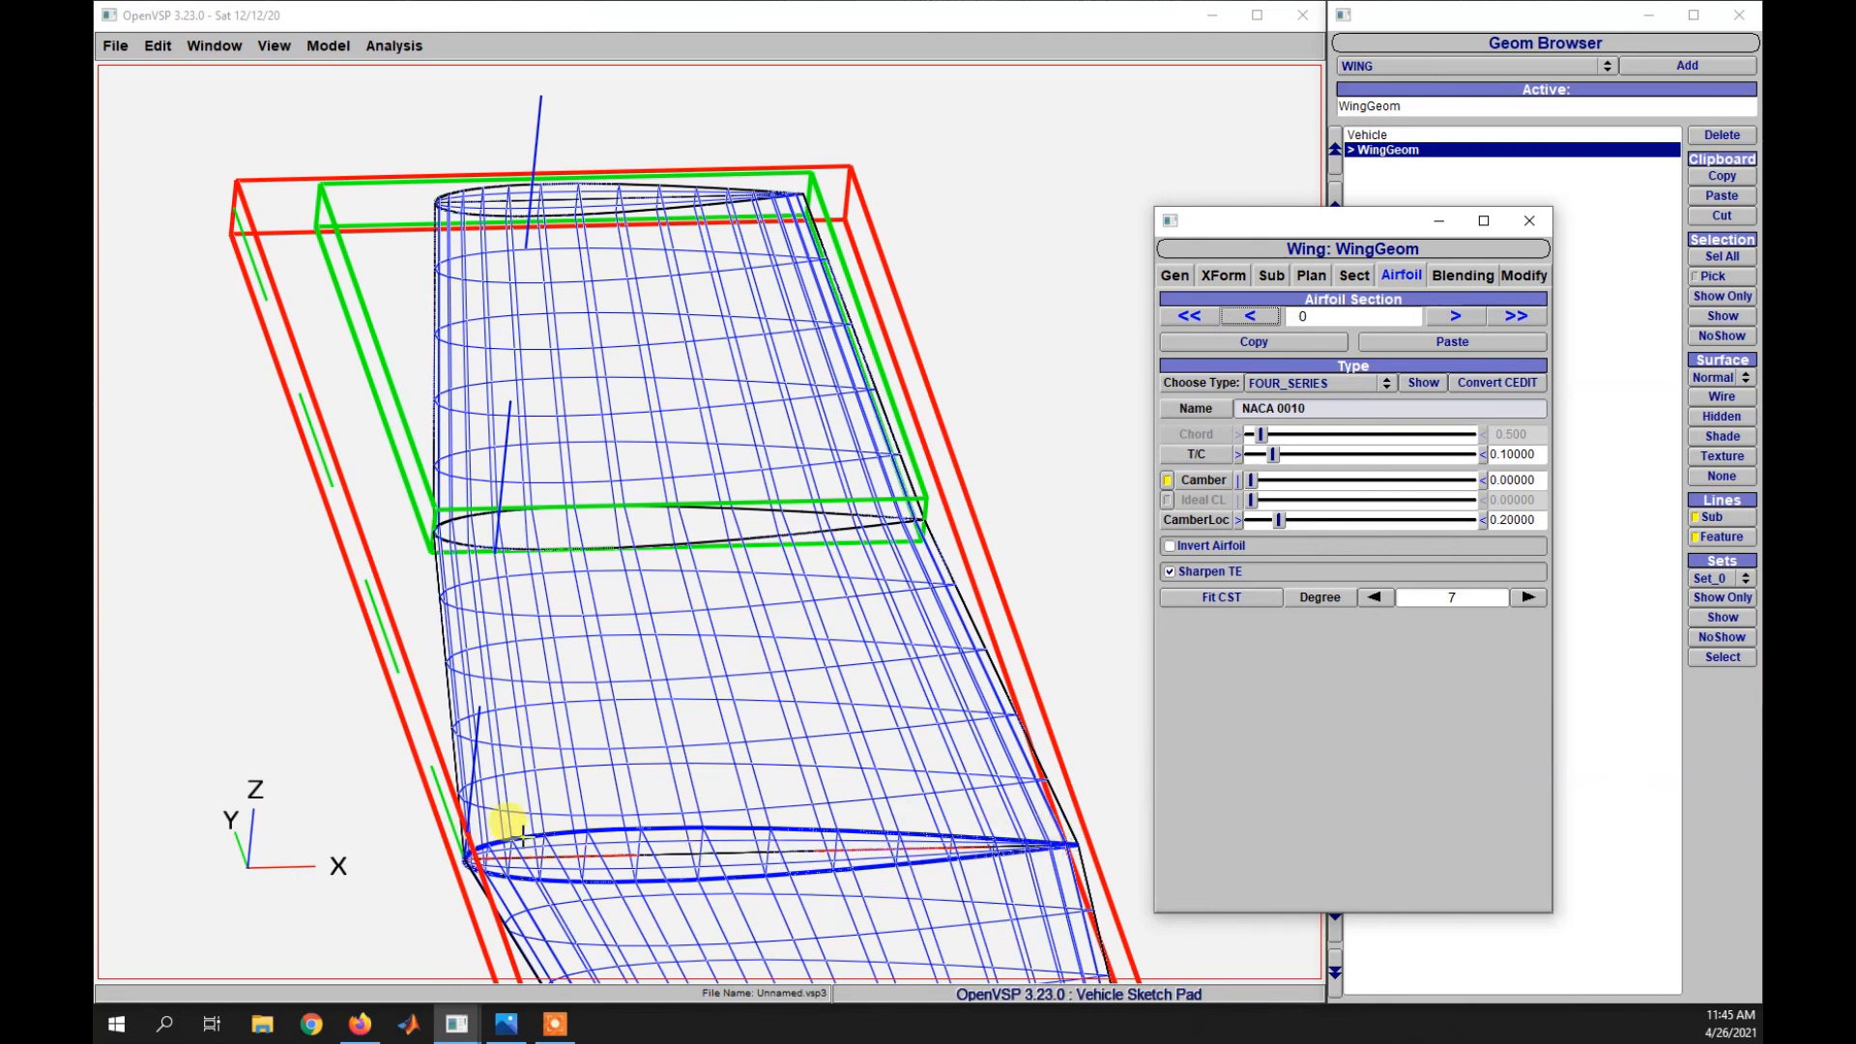
{"action": "left_click", "coordinate": [1453, 317]}
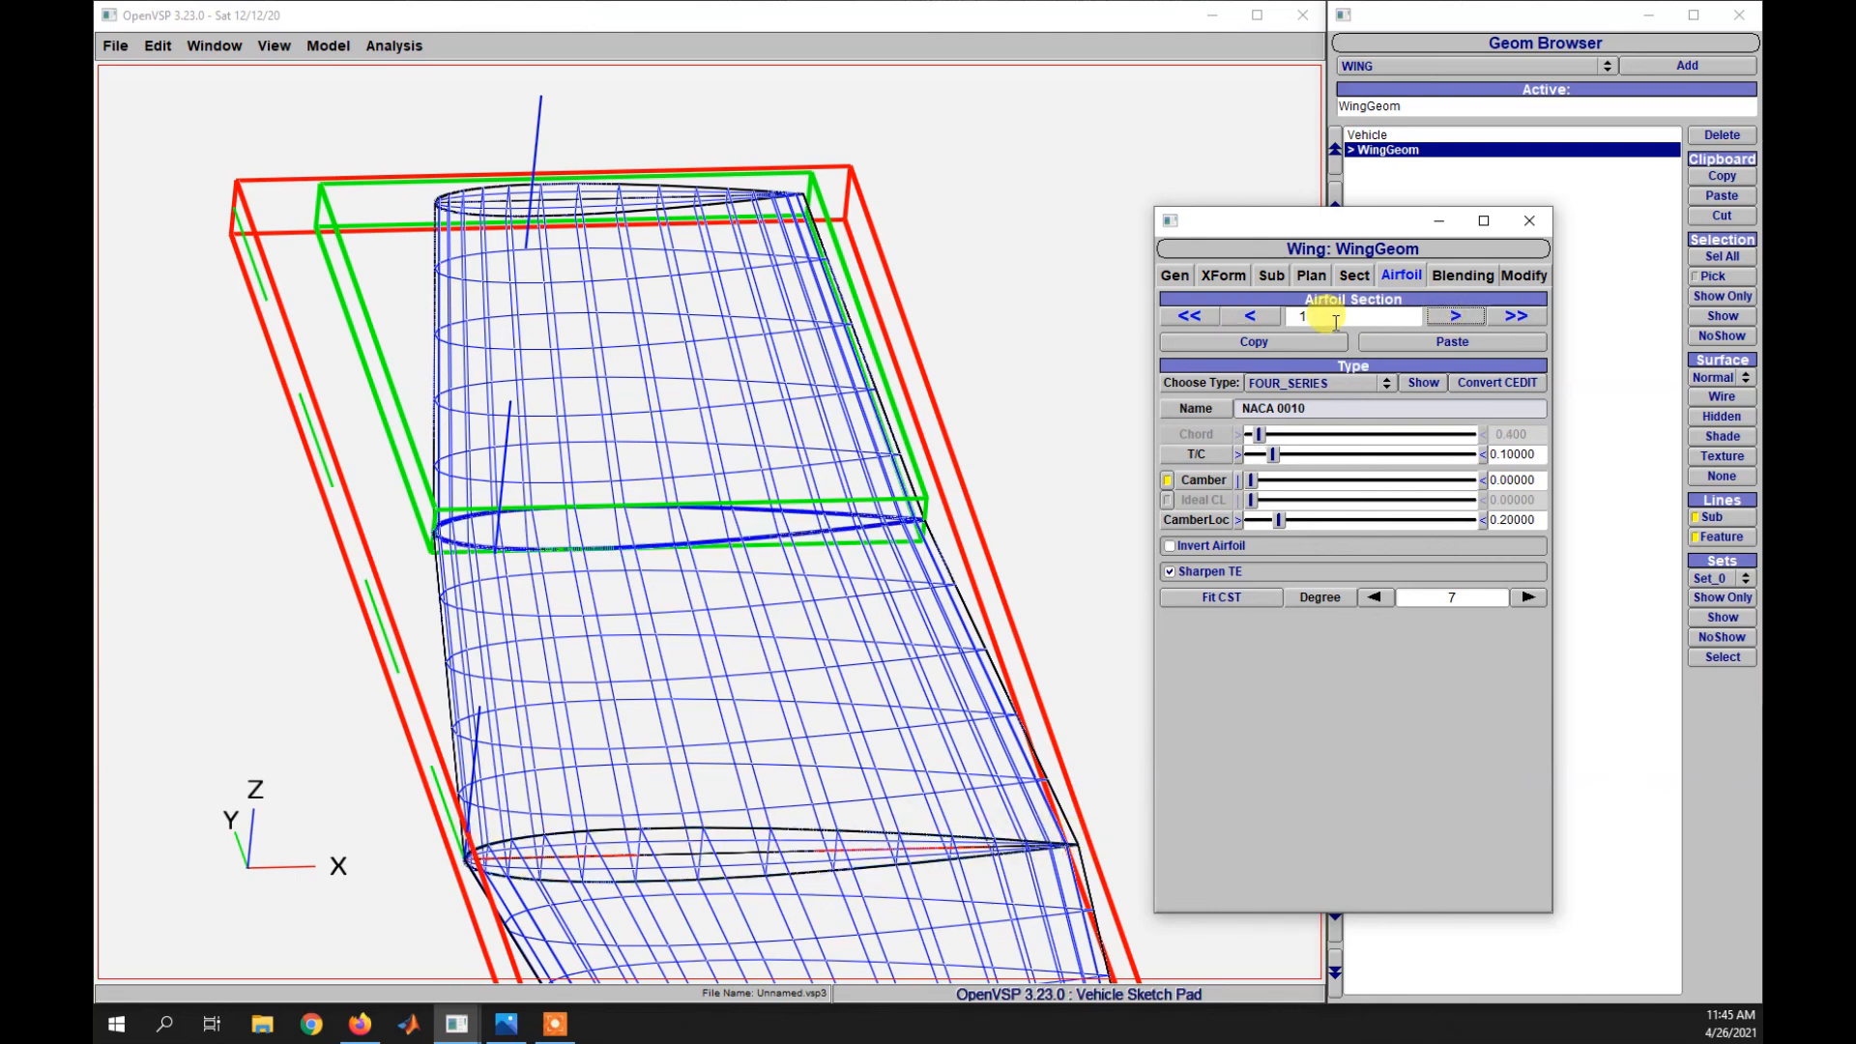
{"action": "left_click_drag", "start_coordinate": [1309, 320], "coordinate": [1277, 329]}
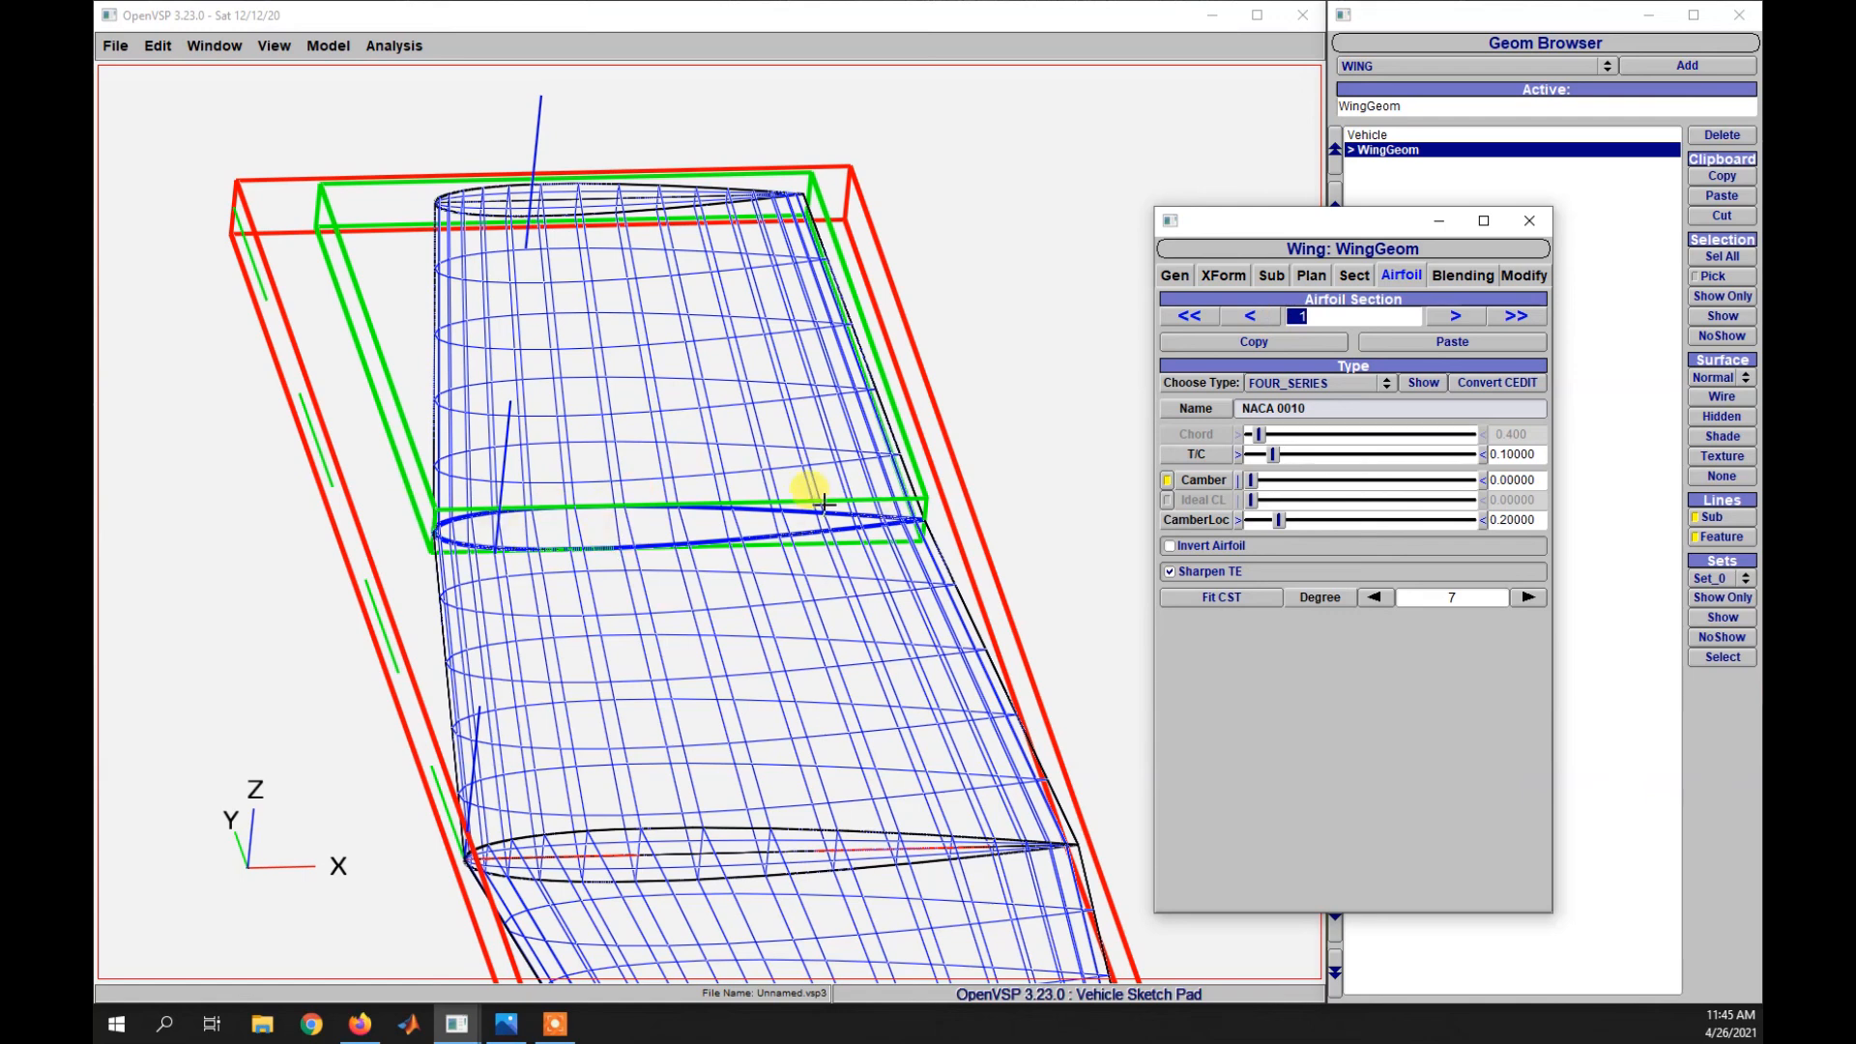
{"action": "left_click", "coordinate": [1455, 316]}
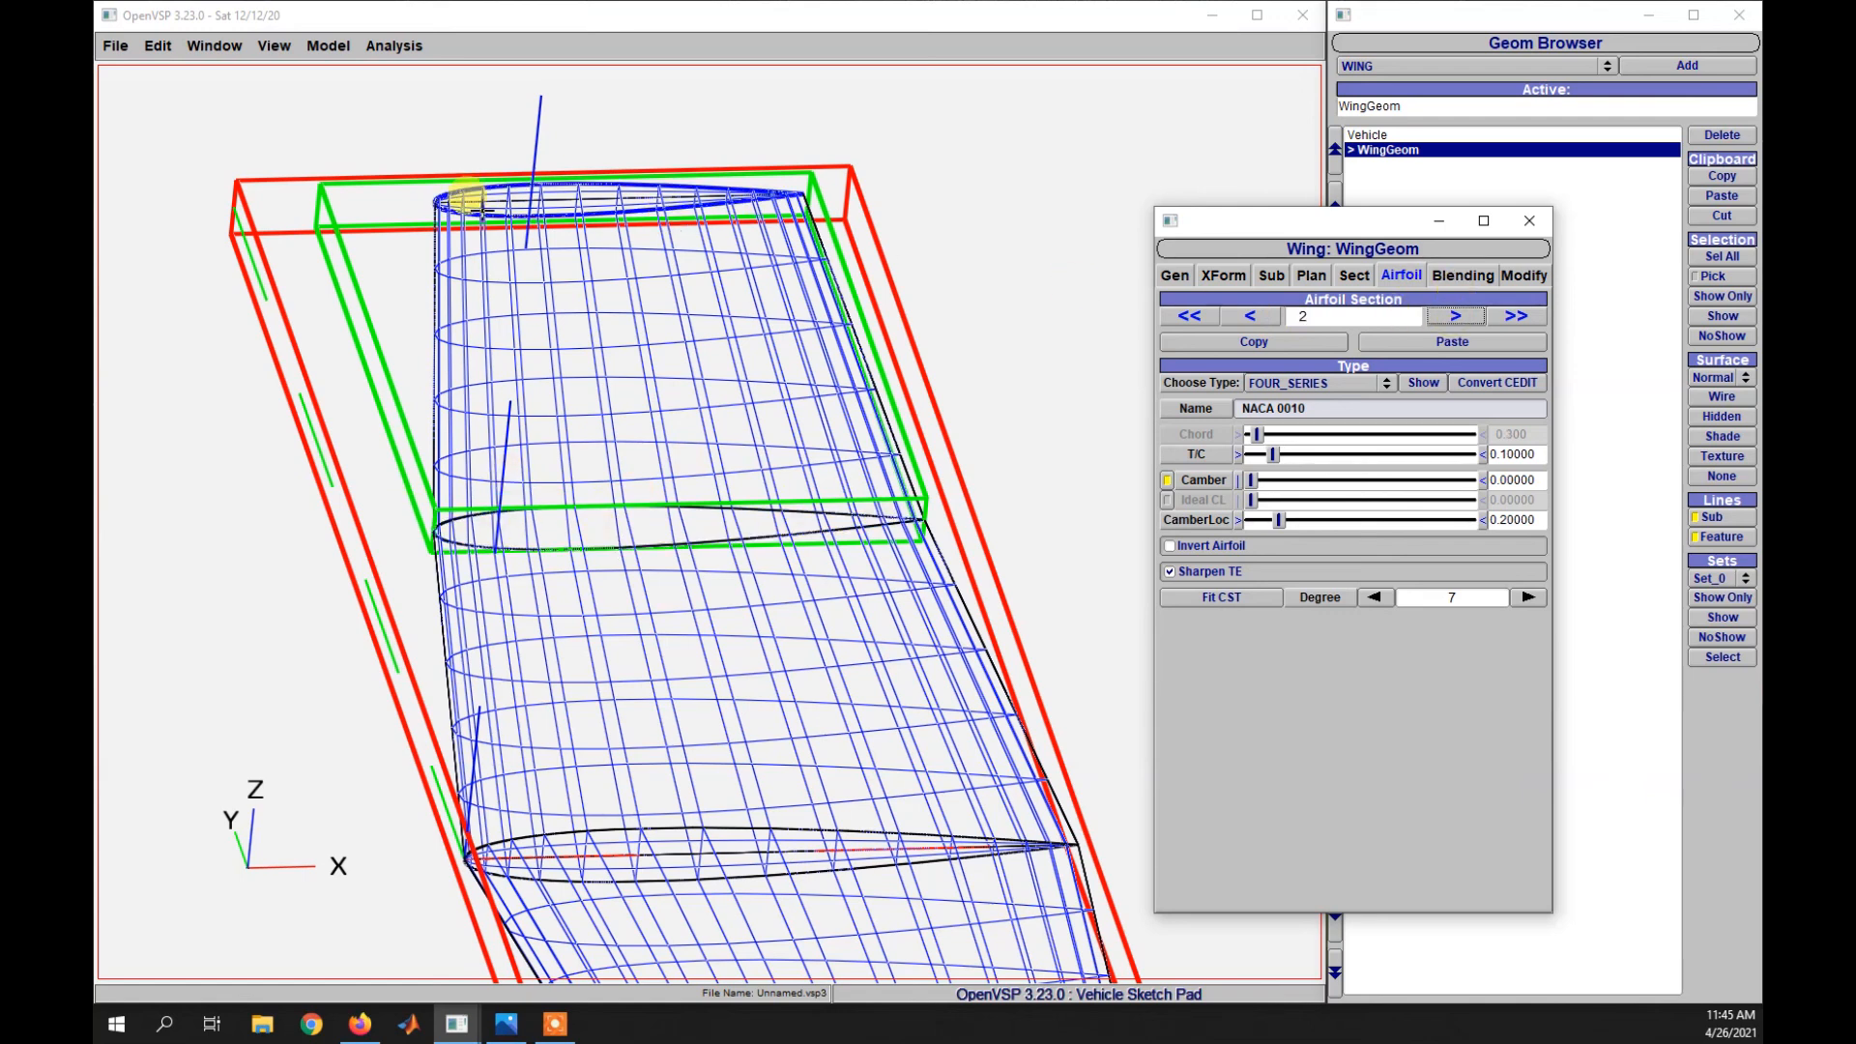
{"action": "left_click", "coordinate": [1250, 316]}
{"action": "left_click", "coordinate": [1250, 316]}
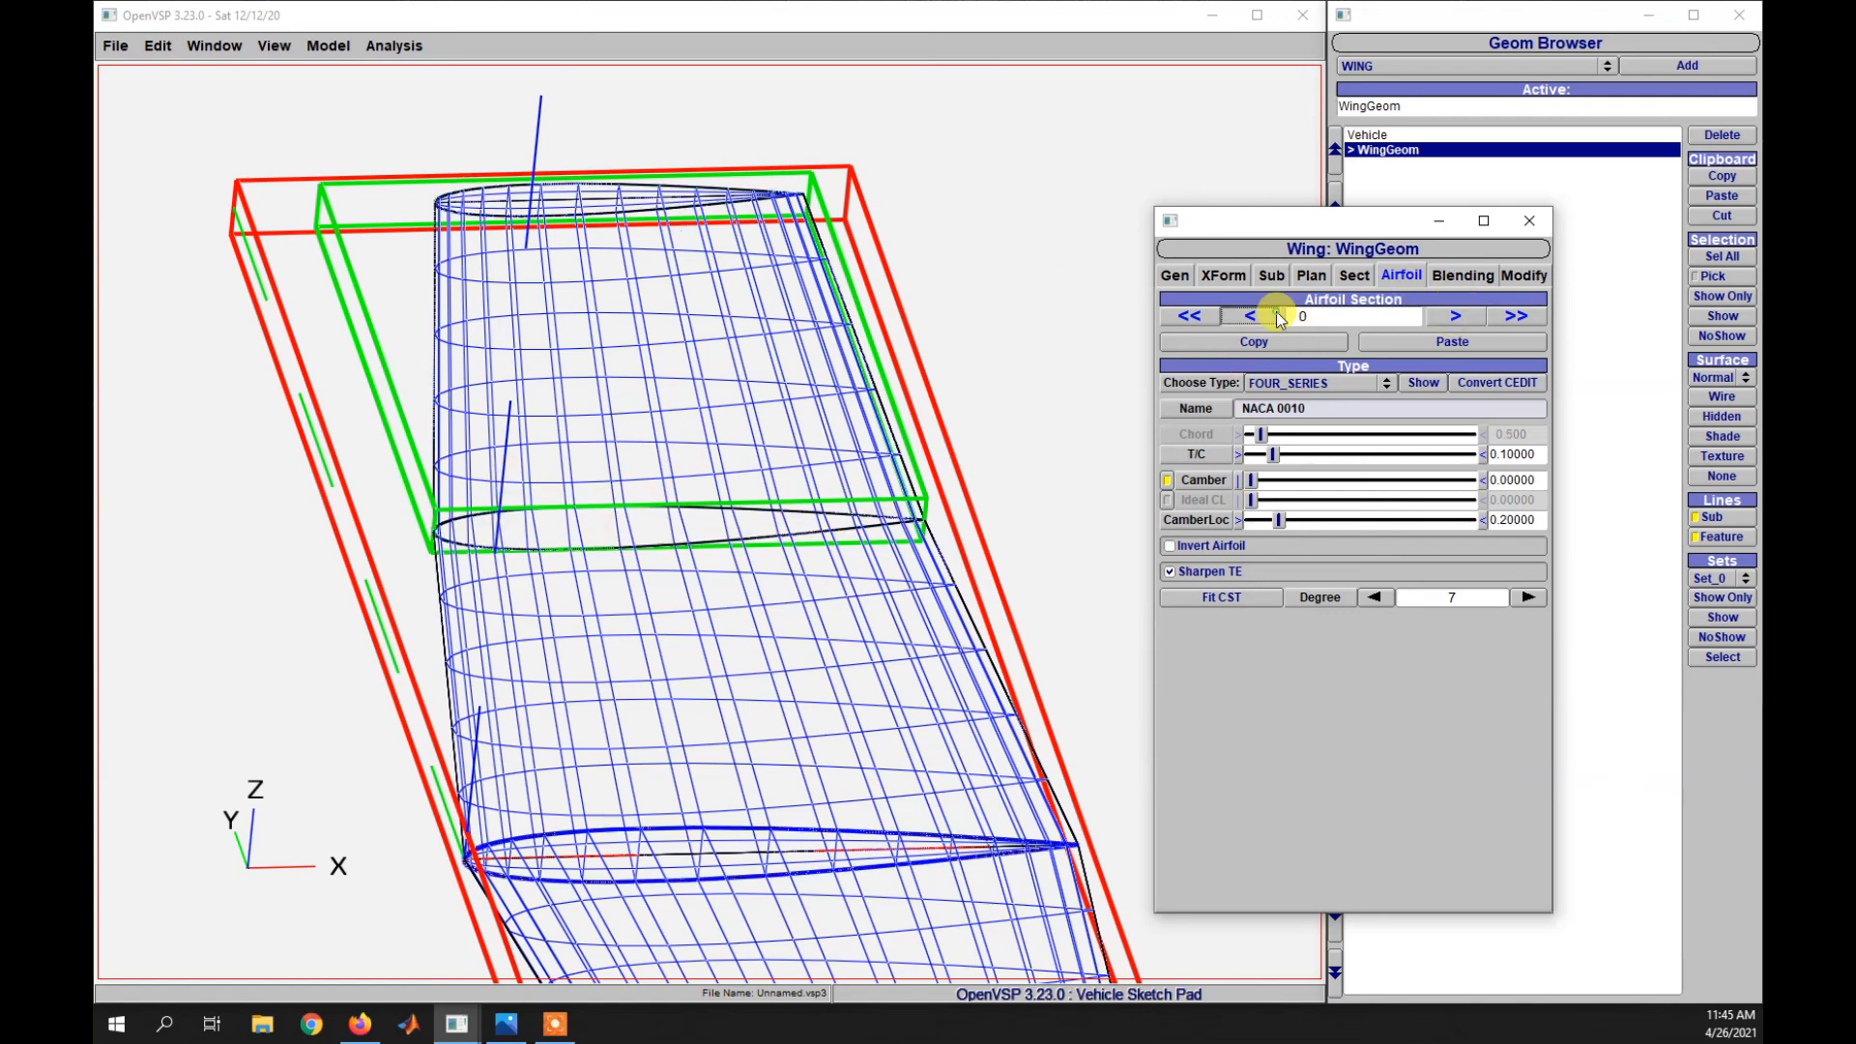
- Try the AF_FILE airfoil type on section 0, view its file import dialog, then restore FOUR_SERIES and close the wing settings
{"action": "left_click", "coordinate": [1311, 385]}
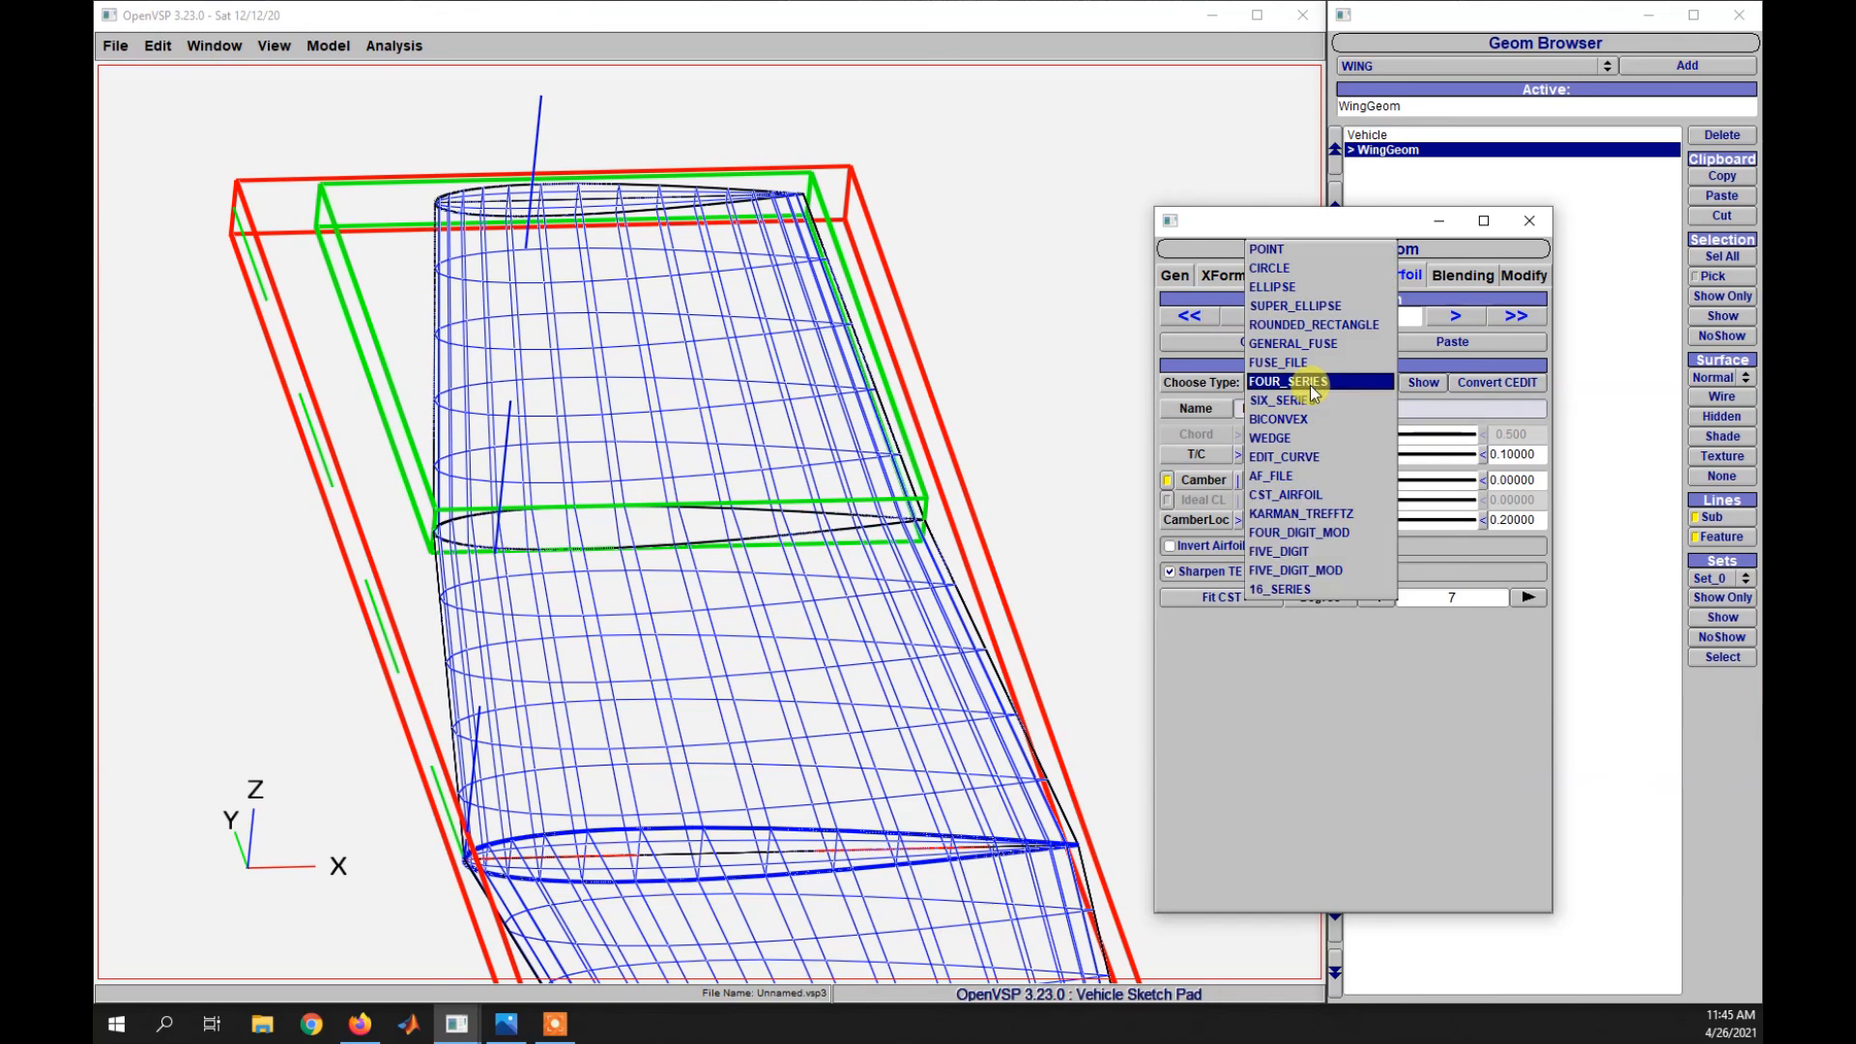
{"action": "left_click", "coordinate": [1326, 386]}
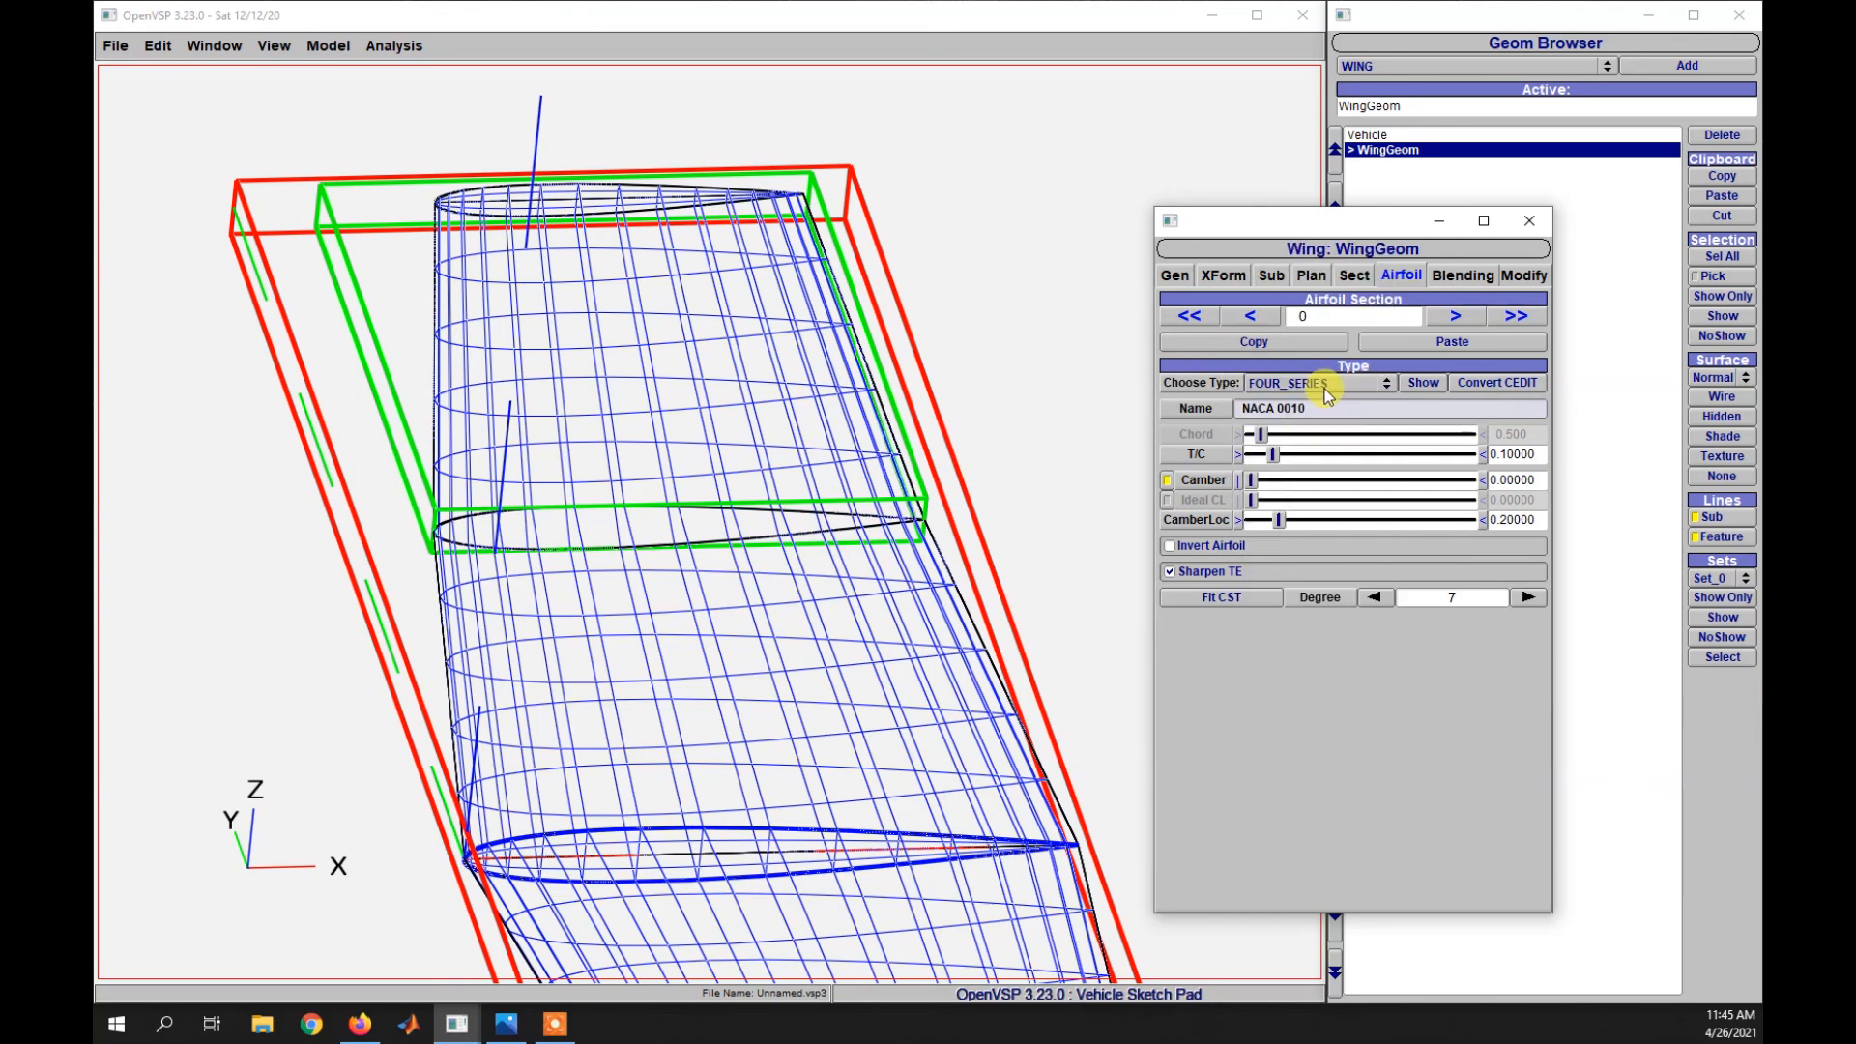
{"action": "left_click", "coordinate": [1324, 388]}
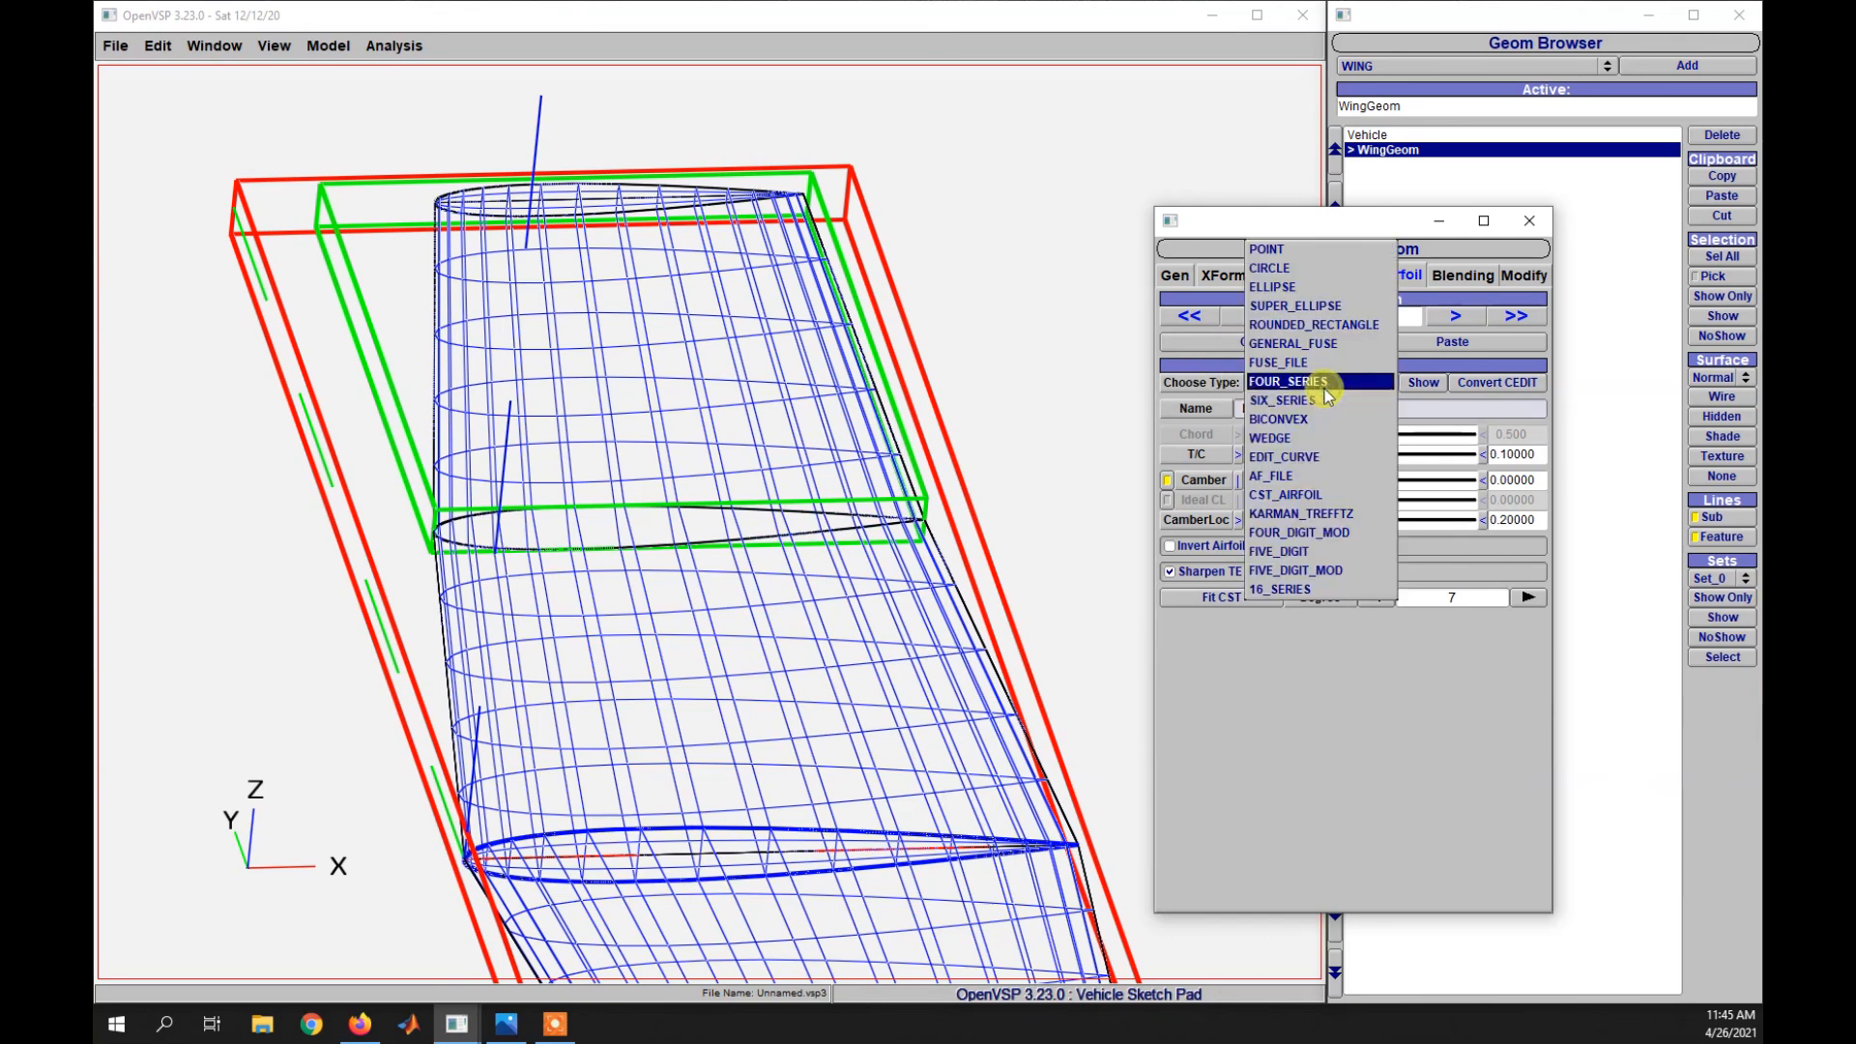
{"action": "left_click", "coordinate": [1287, 480]}
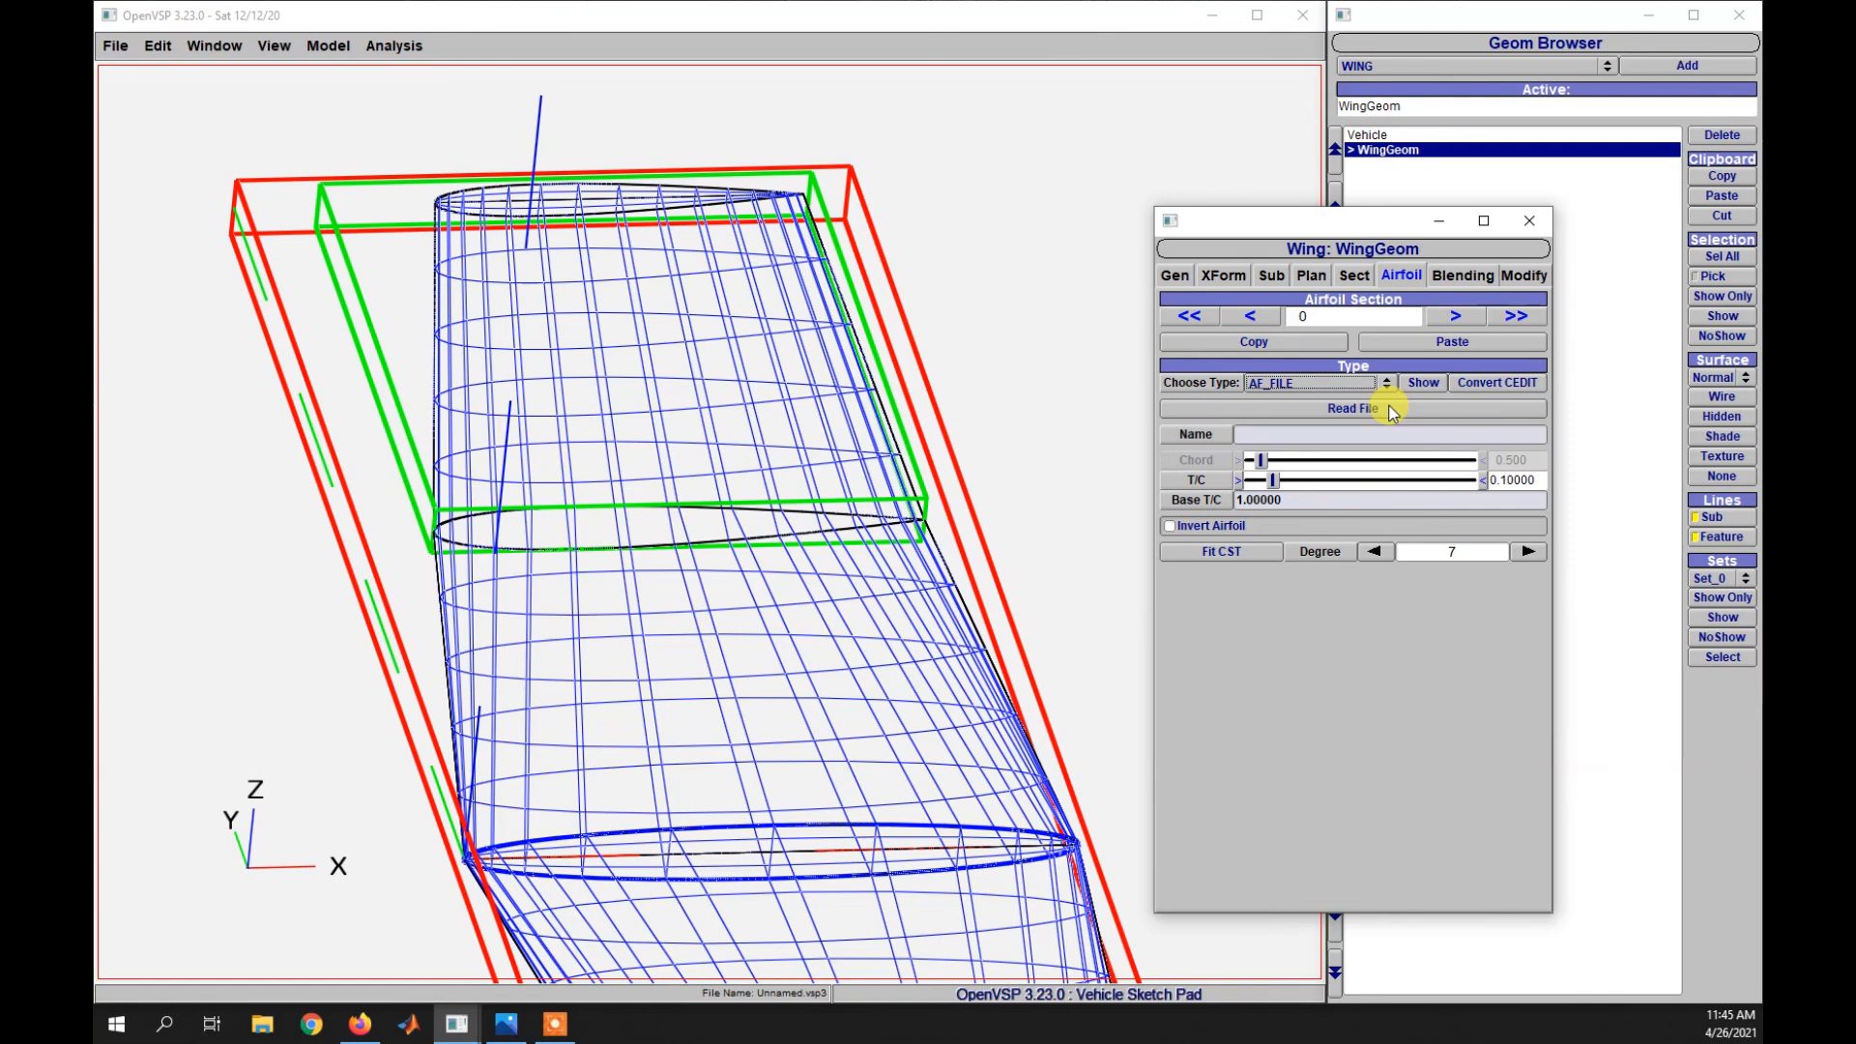
{"action": "left_click", "coordinate": [1392, 410]}
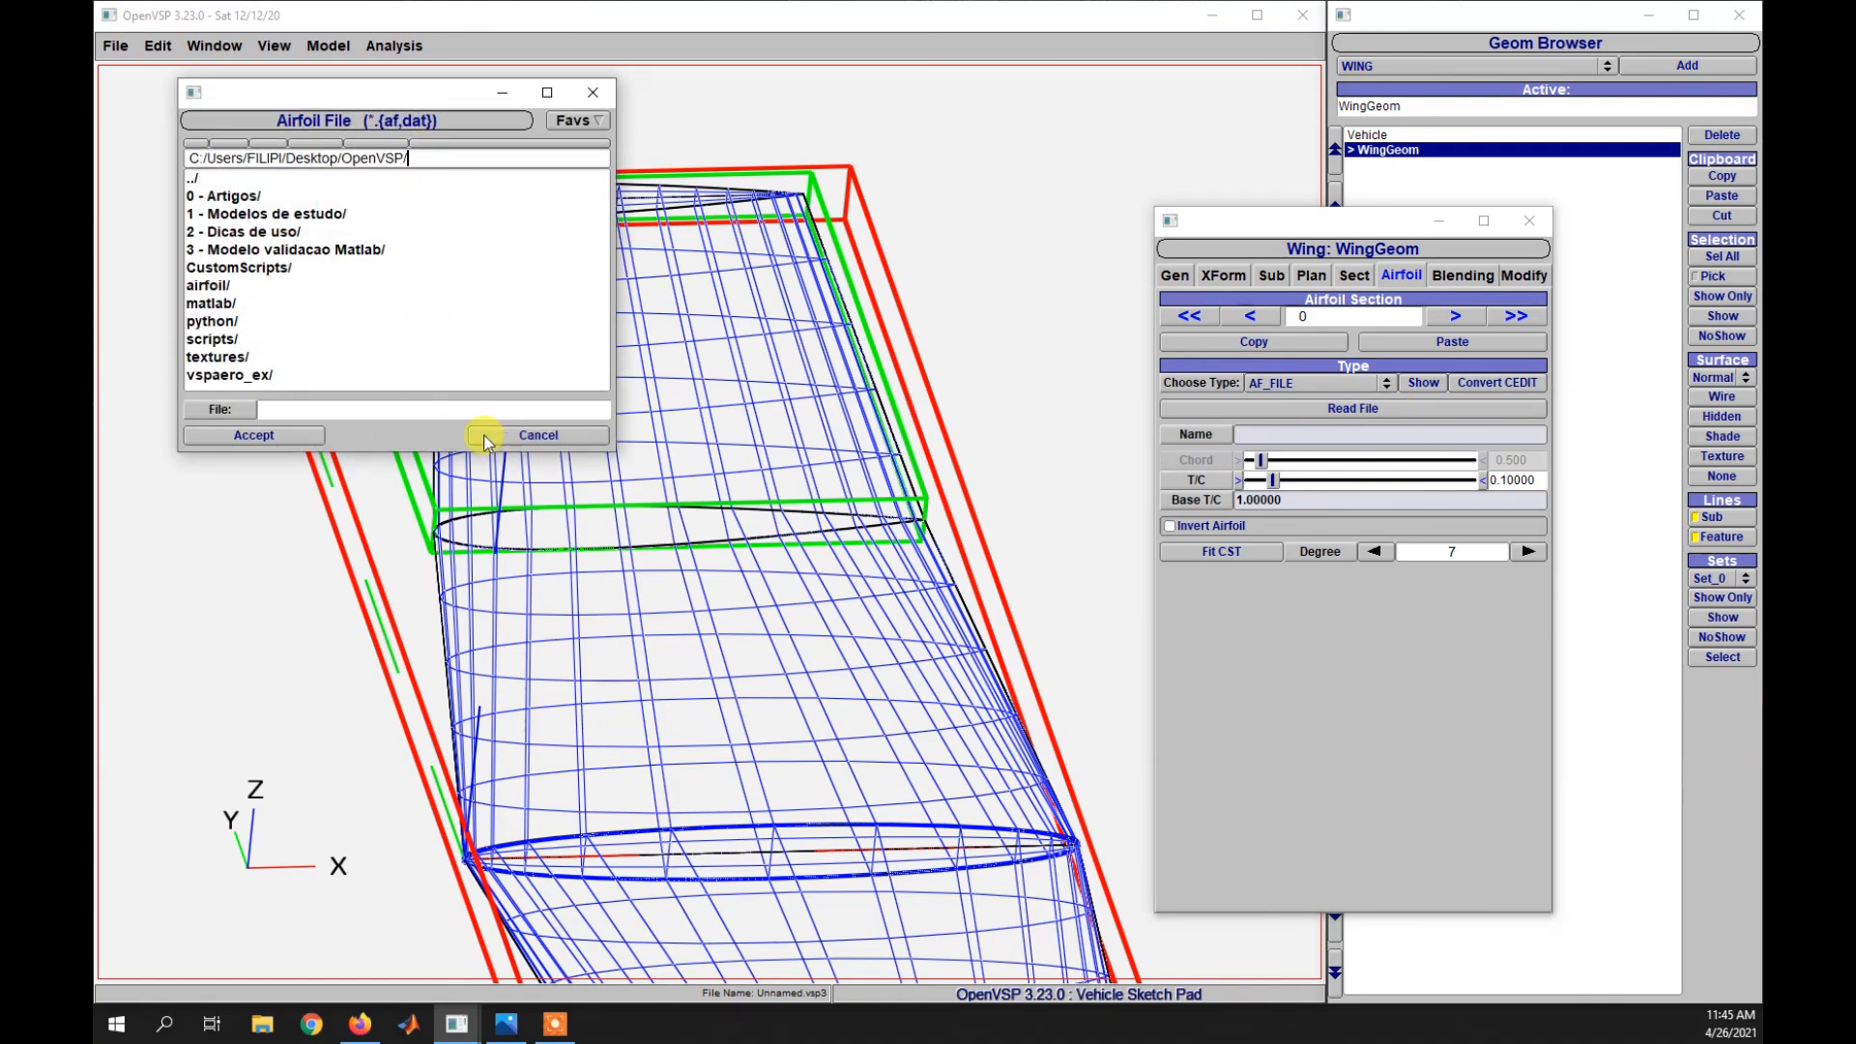
{"action": "left_click", "coordinate": [533, 436]}
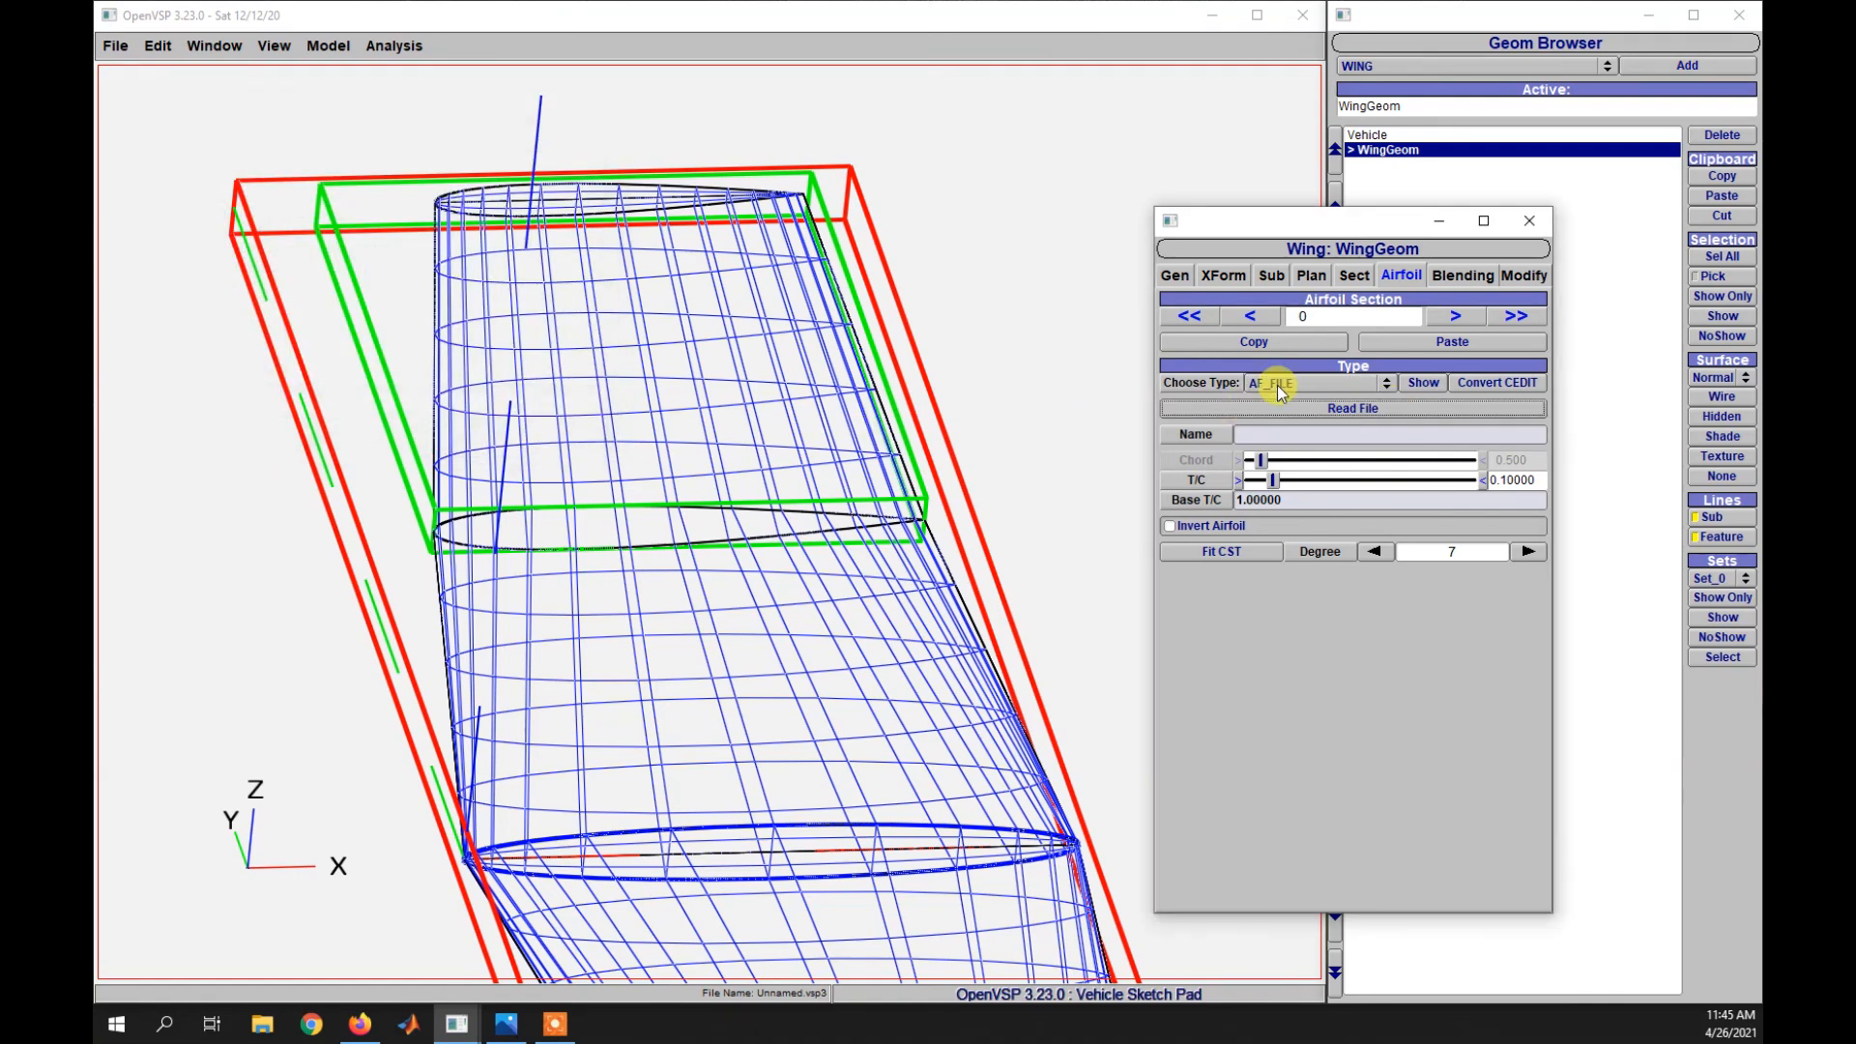
{"action": "left_click", "coordinate": [1278, 384]}
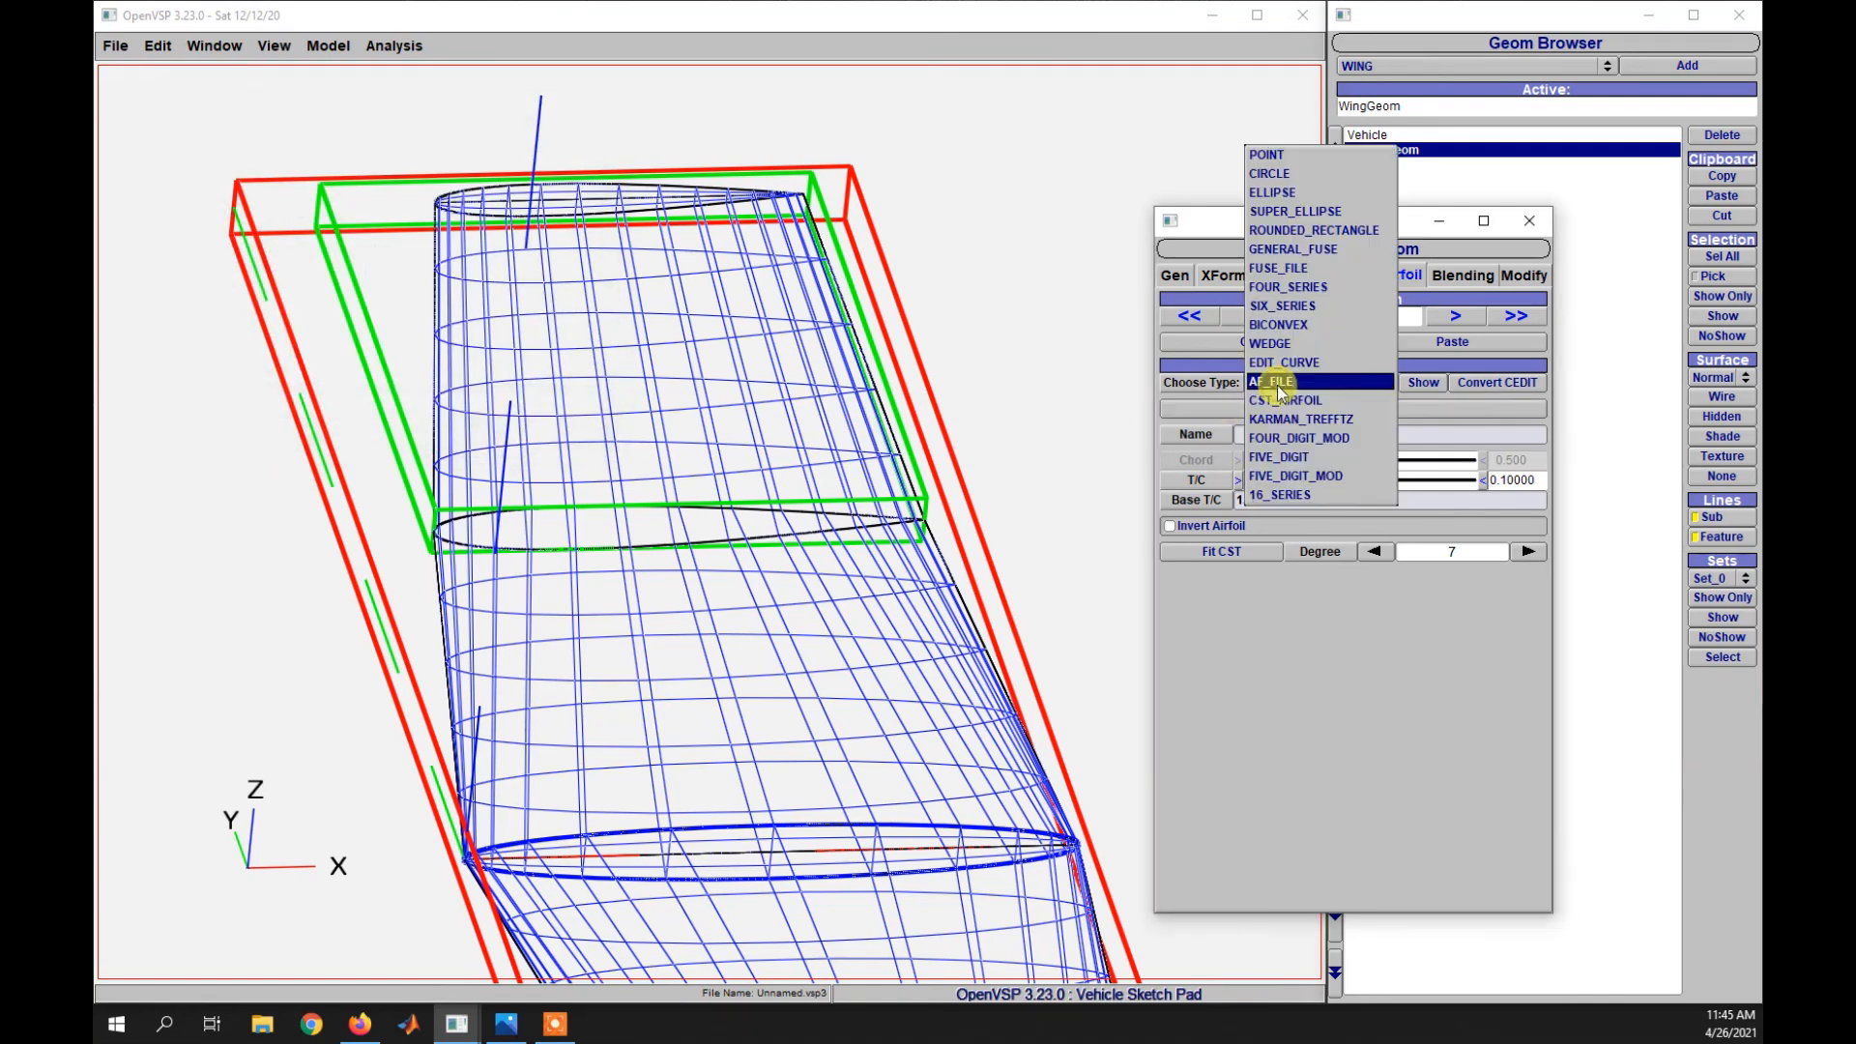
{"action": "left_click", "coordinate": [1294, 287]}
{"action": "scroll", "coordinate": [953, 708], "scroll_direction": "down", "scroll_amount": 3}
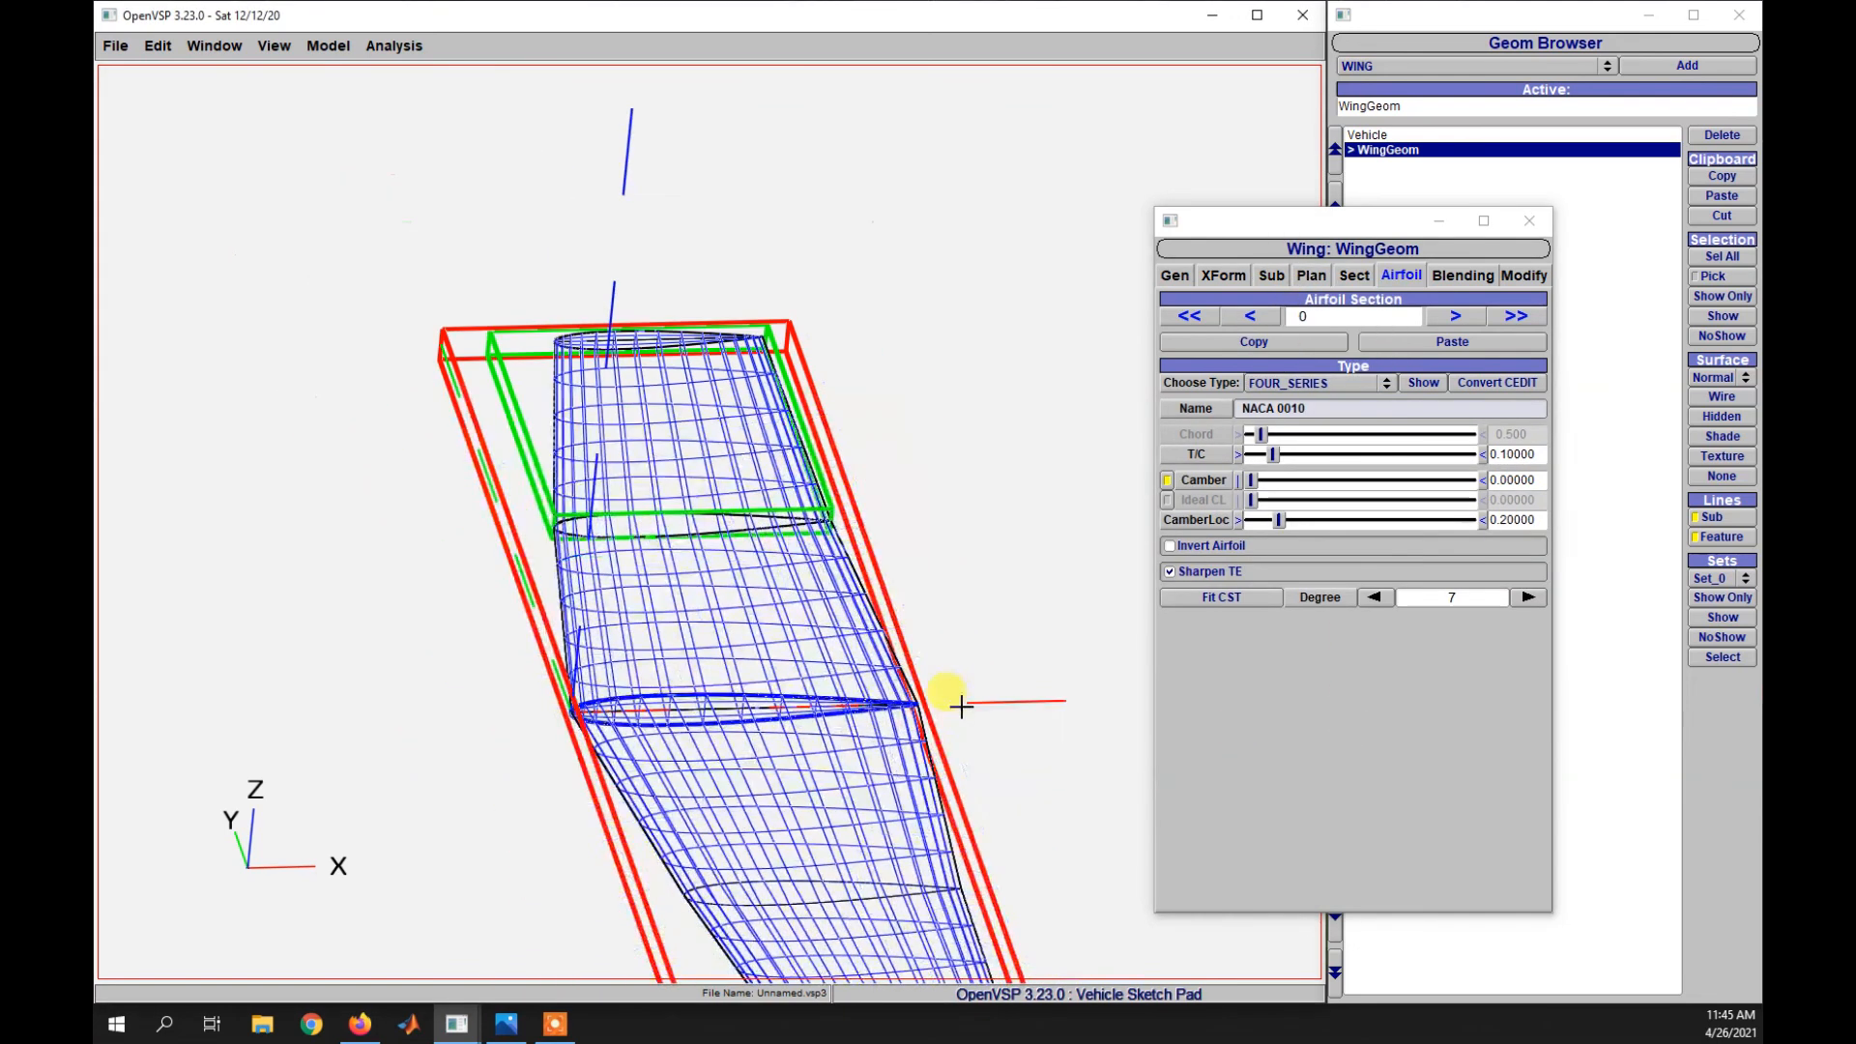
{"action": "left_click", "coordinate": [1528, 222]}
- Set the WingGeom material to Glass Dark and close the wing settings
{"action": "left_click_drag", "start_coordinate": [754, 735], "coordinate": [708, 829]}
{"action": "scroll", "coordinate": [692, 825], "scroll_direction": "up", "scroll_amount": 3}
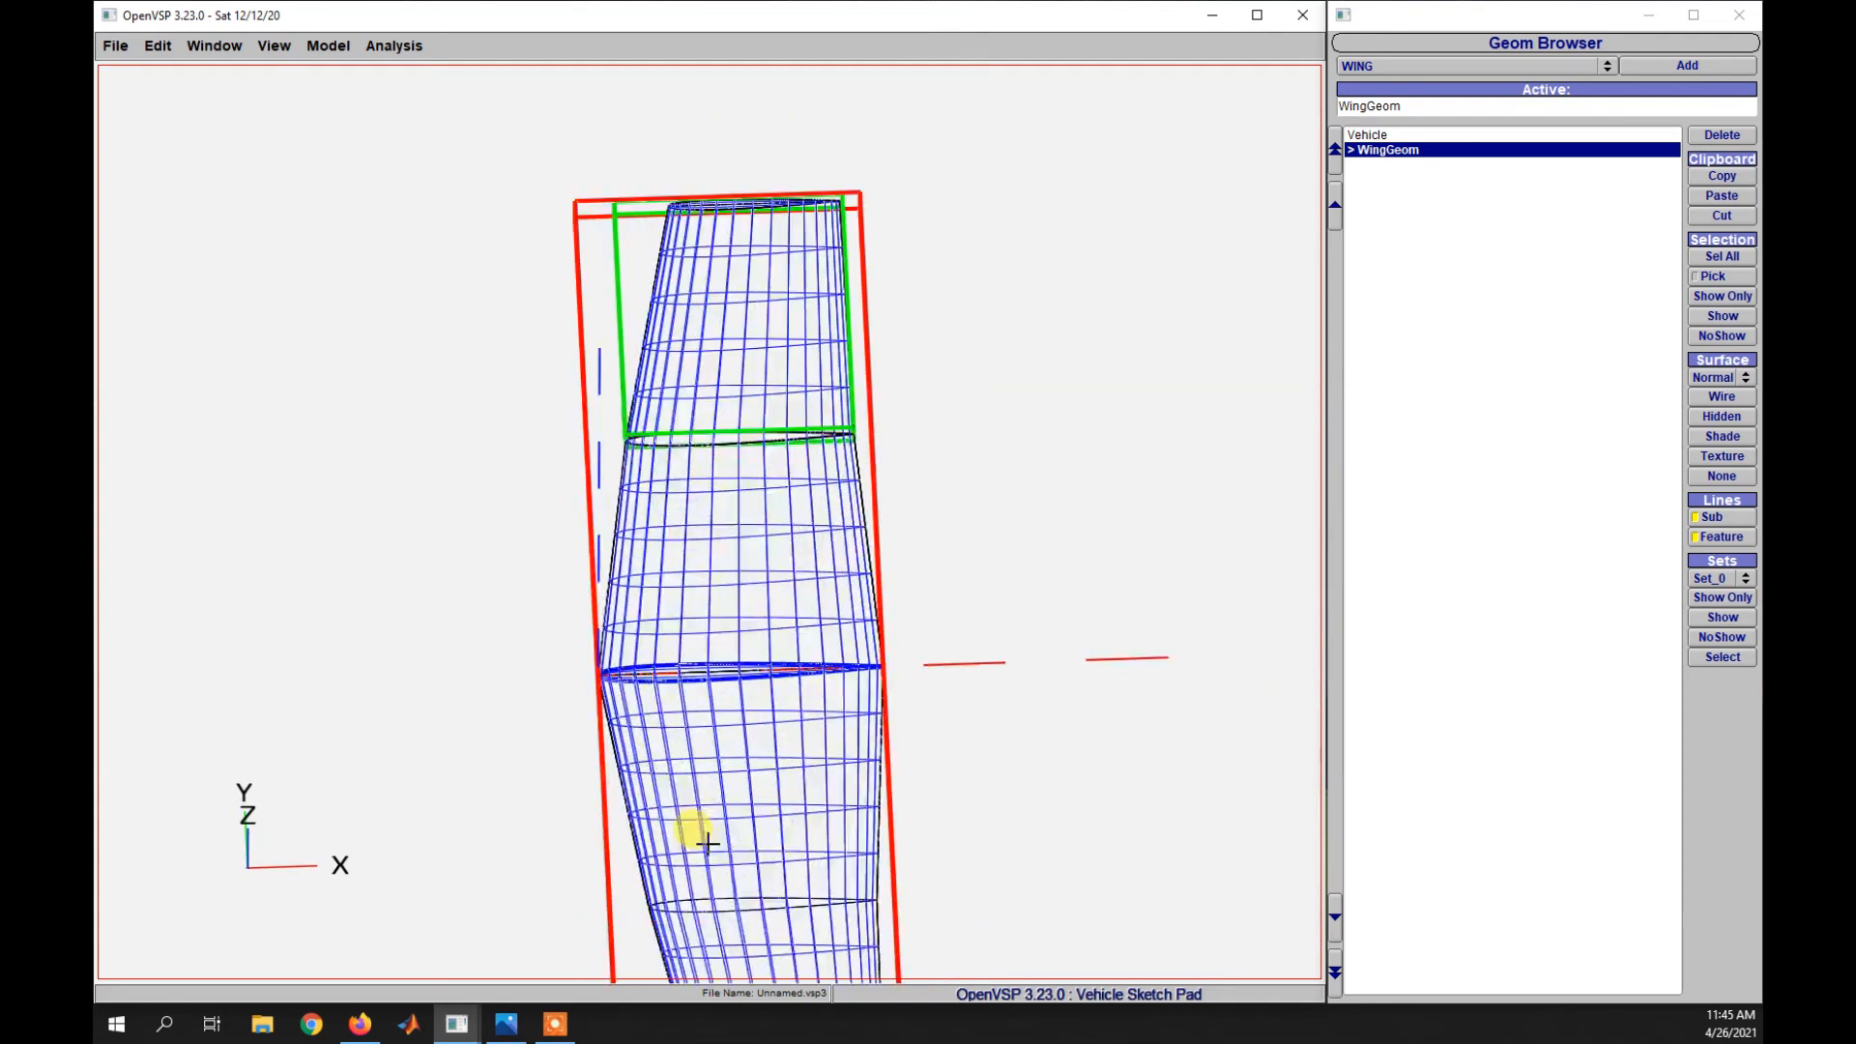
{"action": "scroll", "coordinate": [1188, 481], "scroll_direction": "up", "scroll_amount": 2}
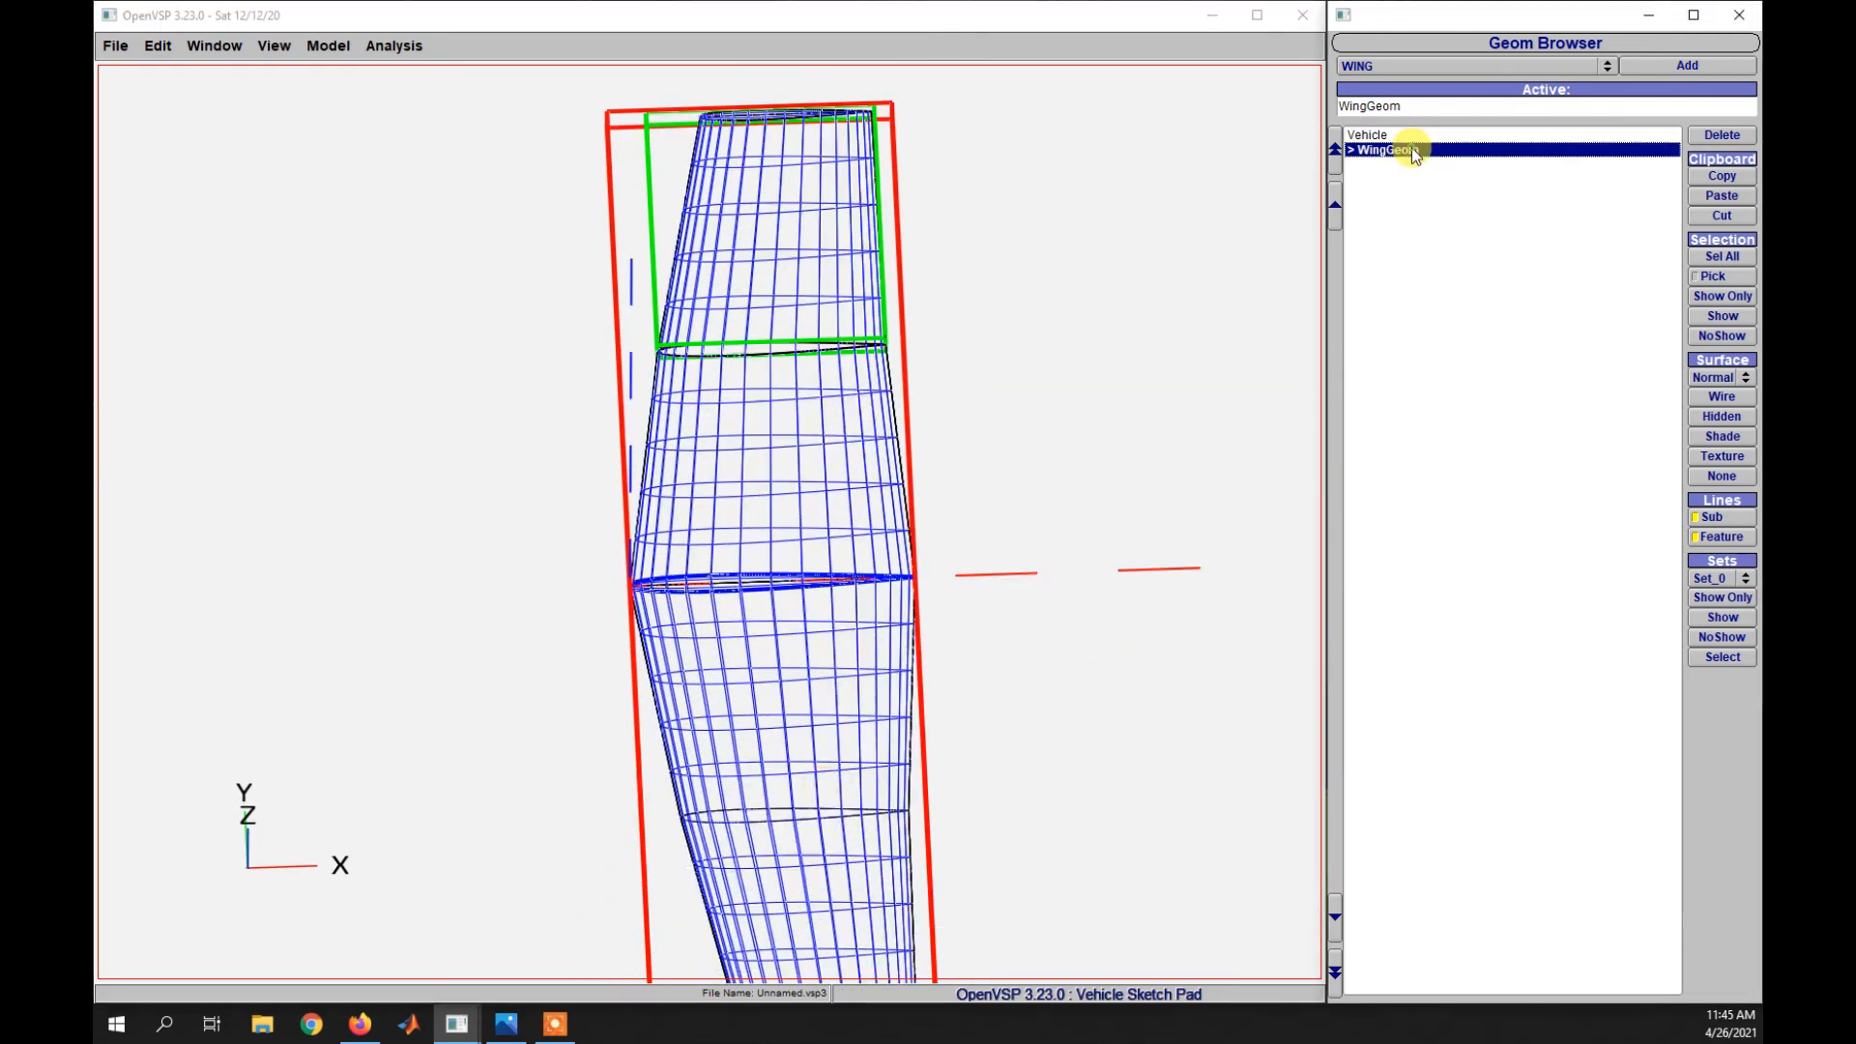
{"action": "left_click", "coordinate": [1413, 152]}
{"action": "left_click", "coordinate": [1176, 276]}
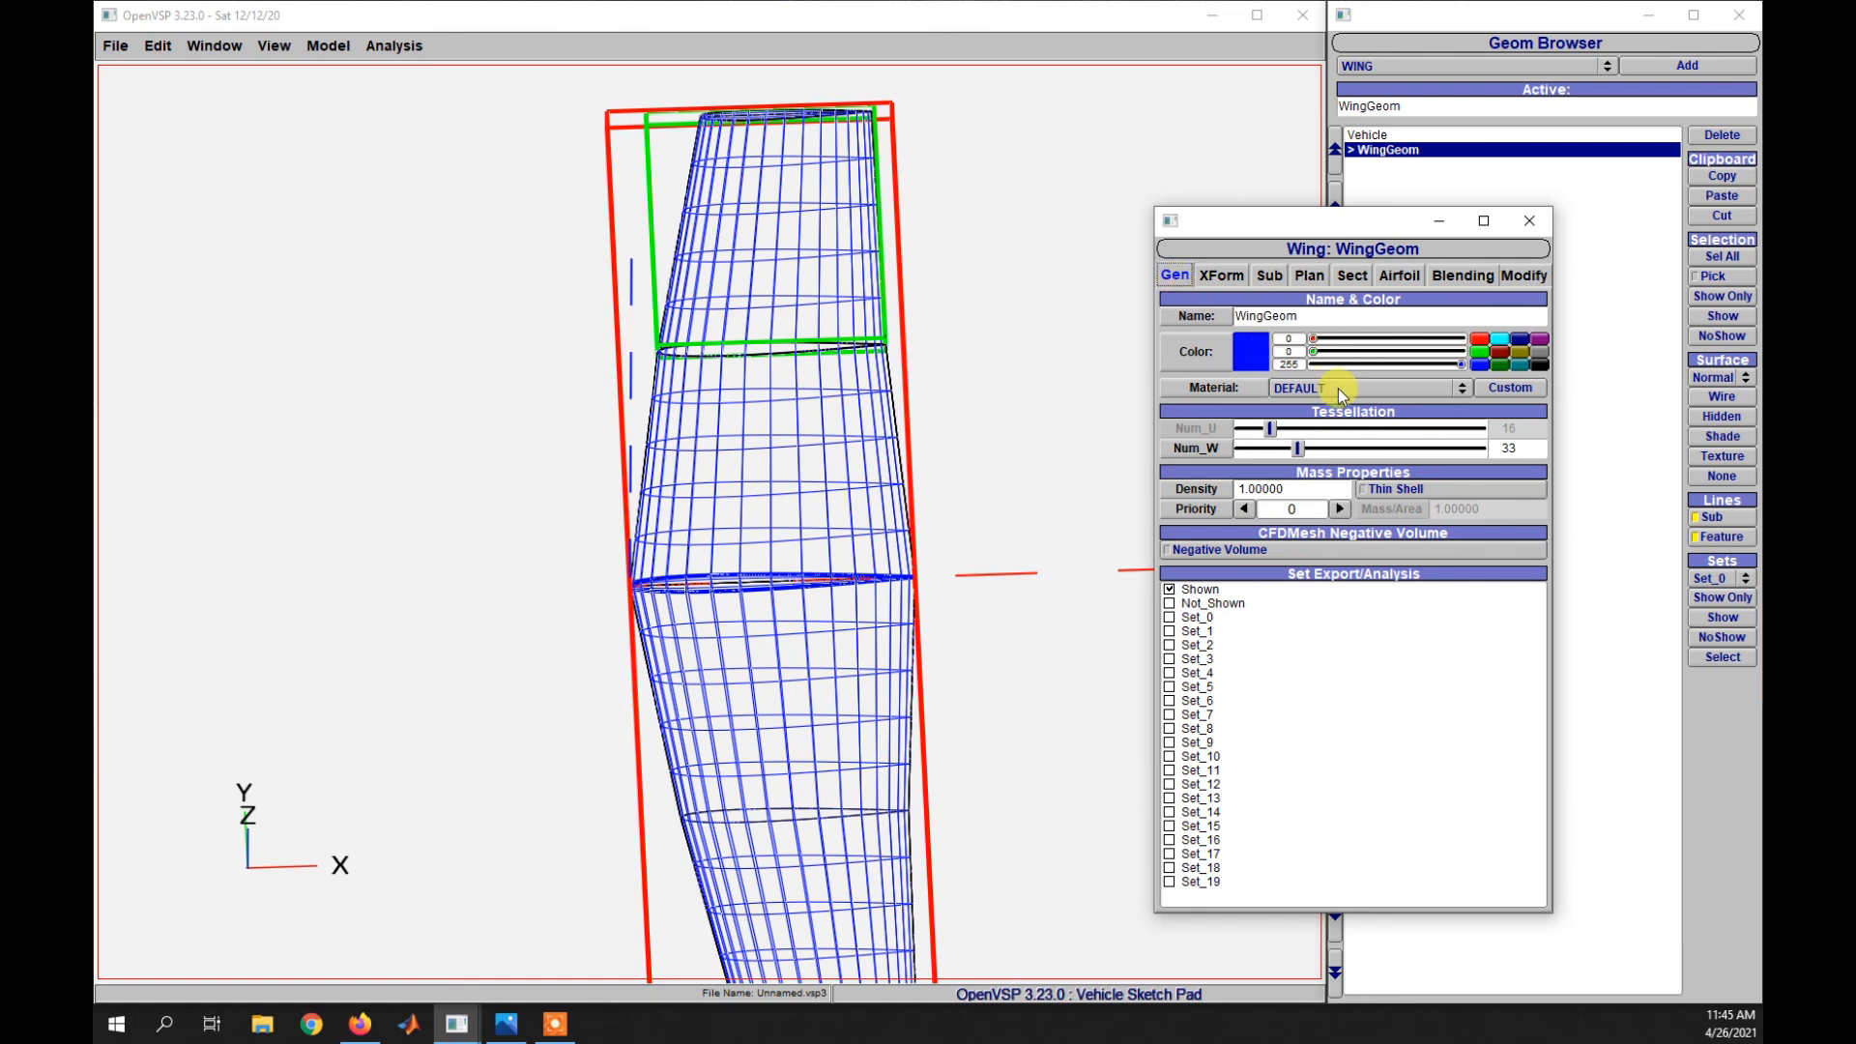
{"action": "left_click", "coordinate": [1305, 388]}
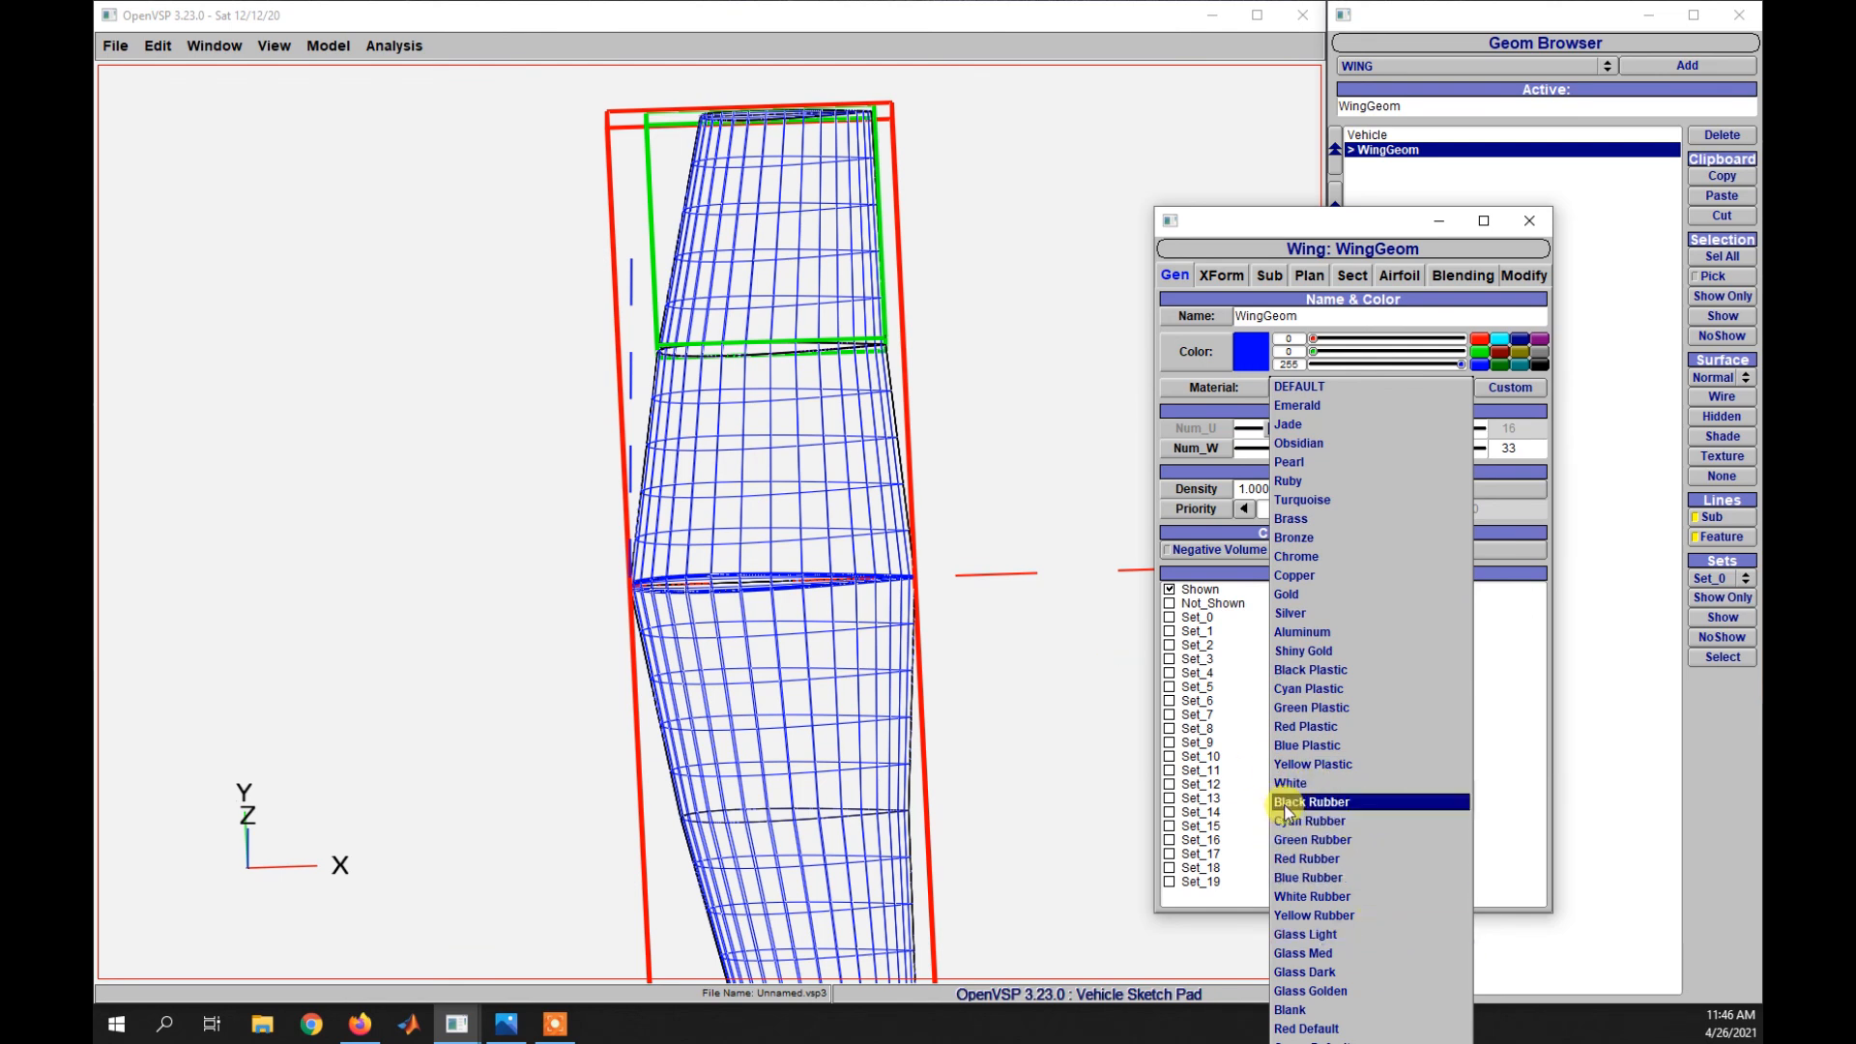
{"action": "left_click", "coordinate": [1337, 976]}
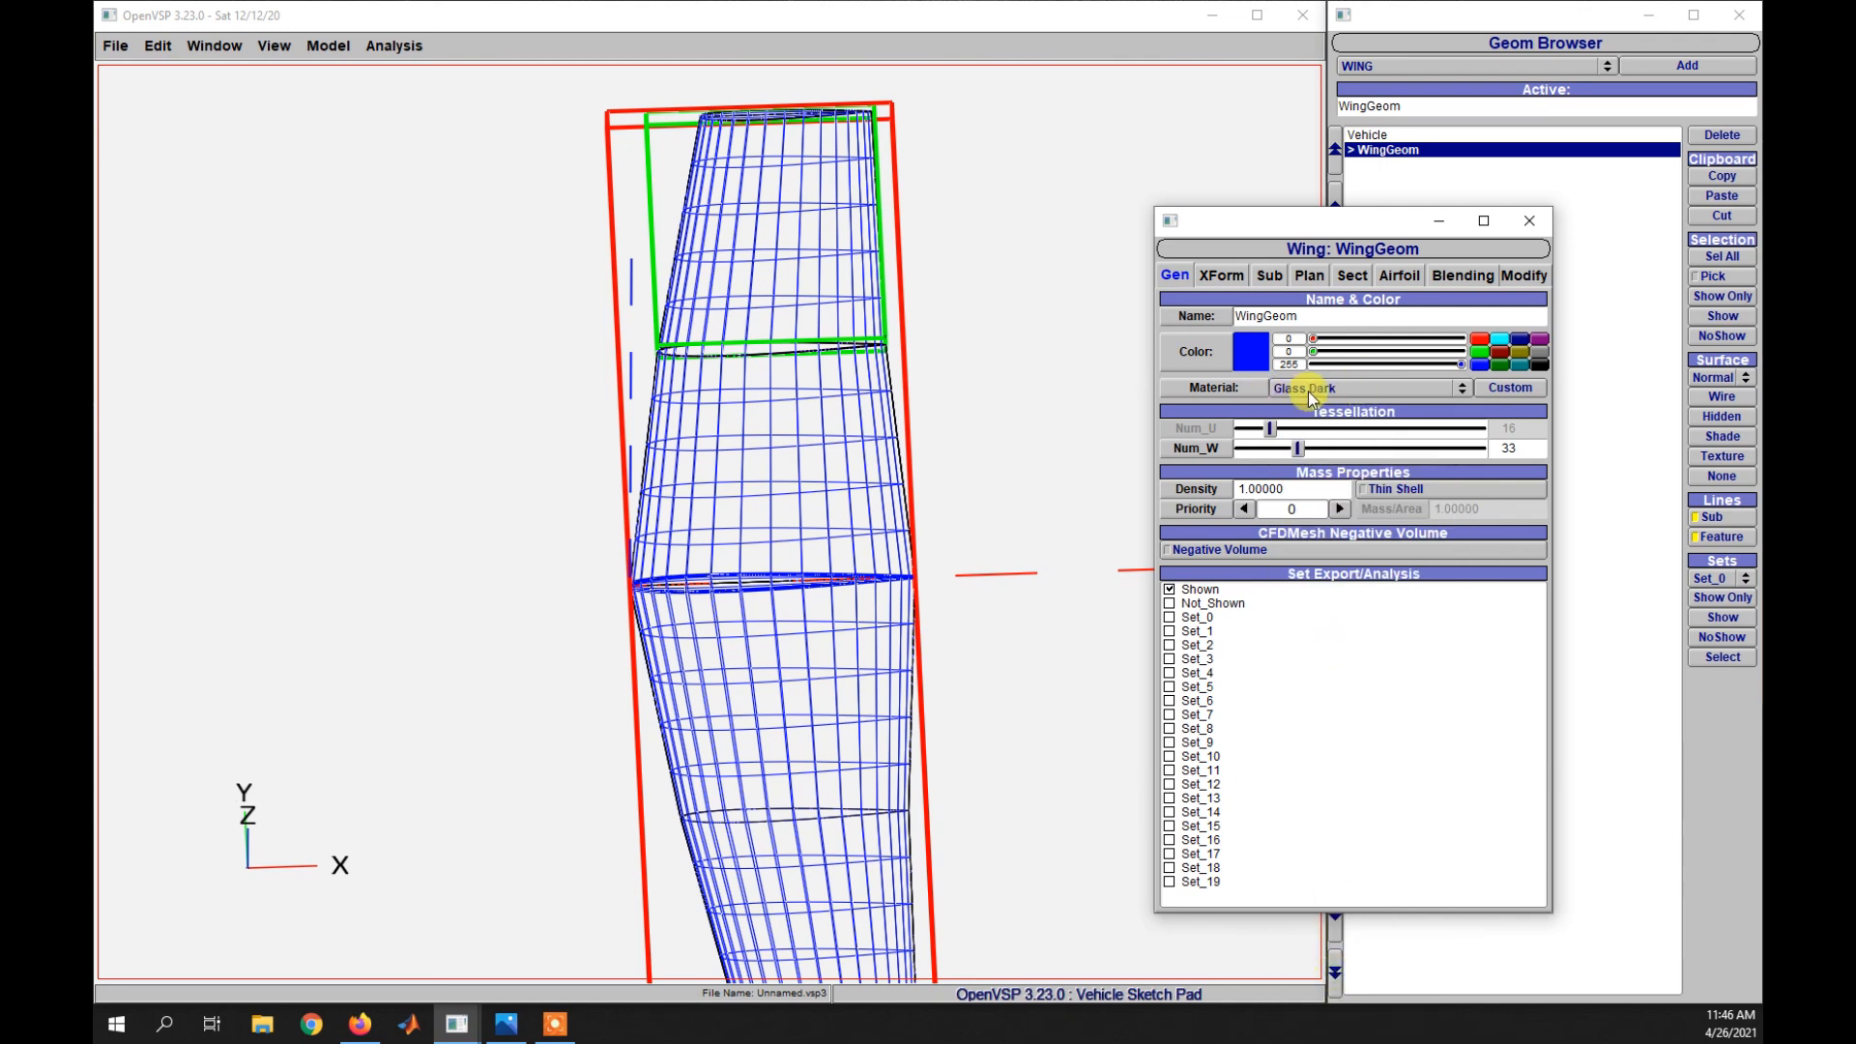
{"action": "left_click", "coordinate": [1529, 221]}
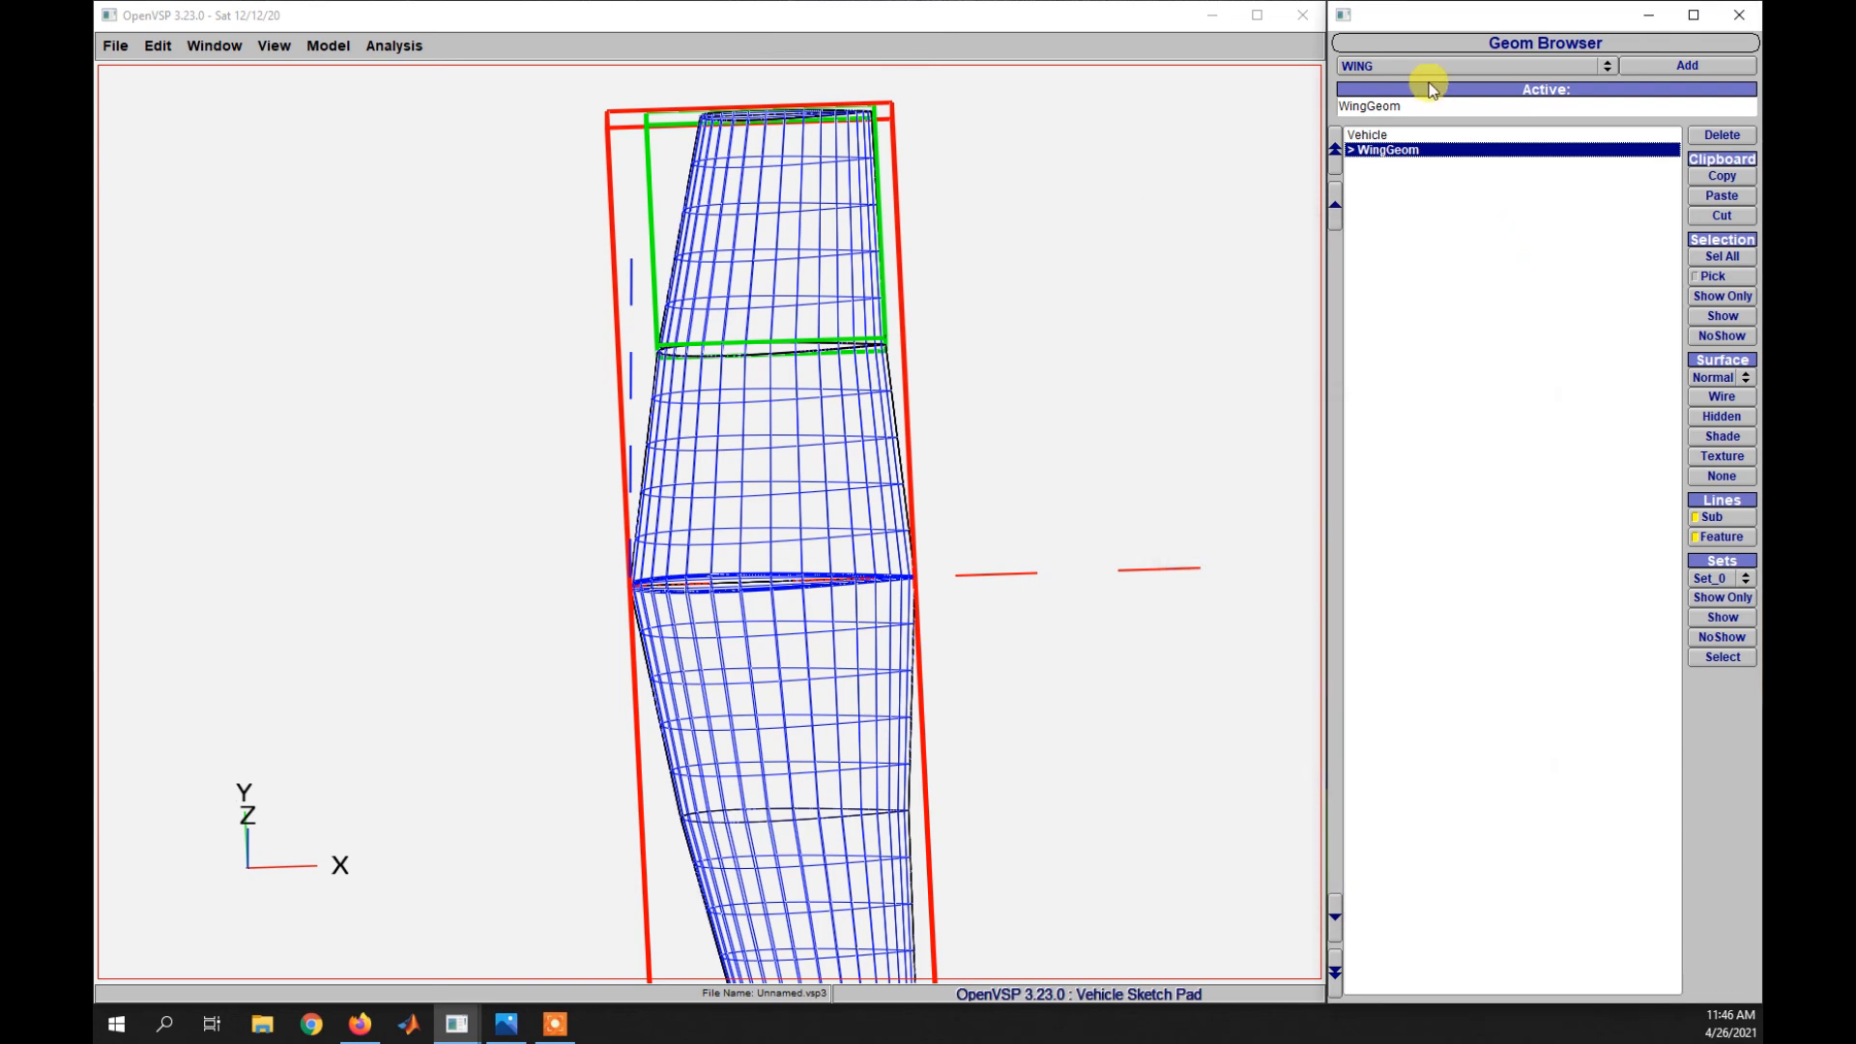
- Display WingGeom with the Texture surface style and view the wing at an angle
{"action": "left_click_drag", "start_coordinate": [887, 689], "coordinate": [862, 588]}
{"action": "left_click_drag", "start_coordinate": [732, 767], "coordinate": [609, 733]}
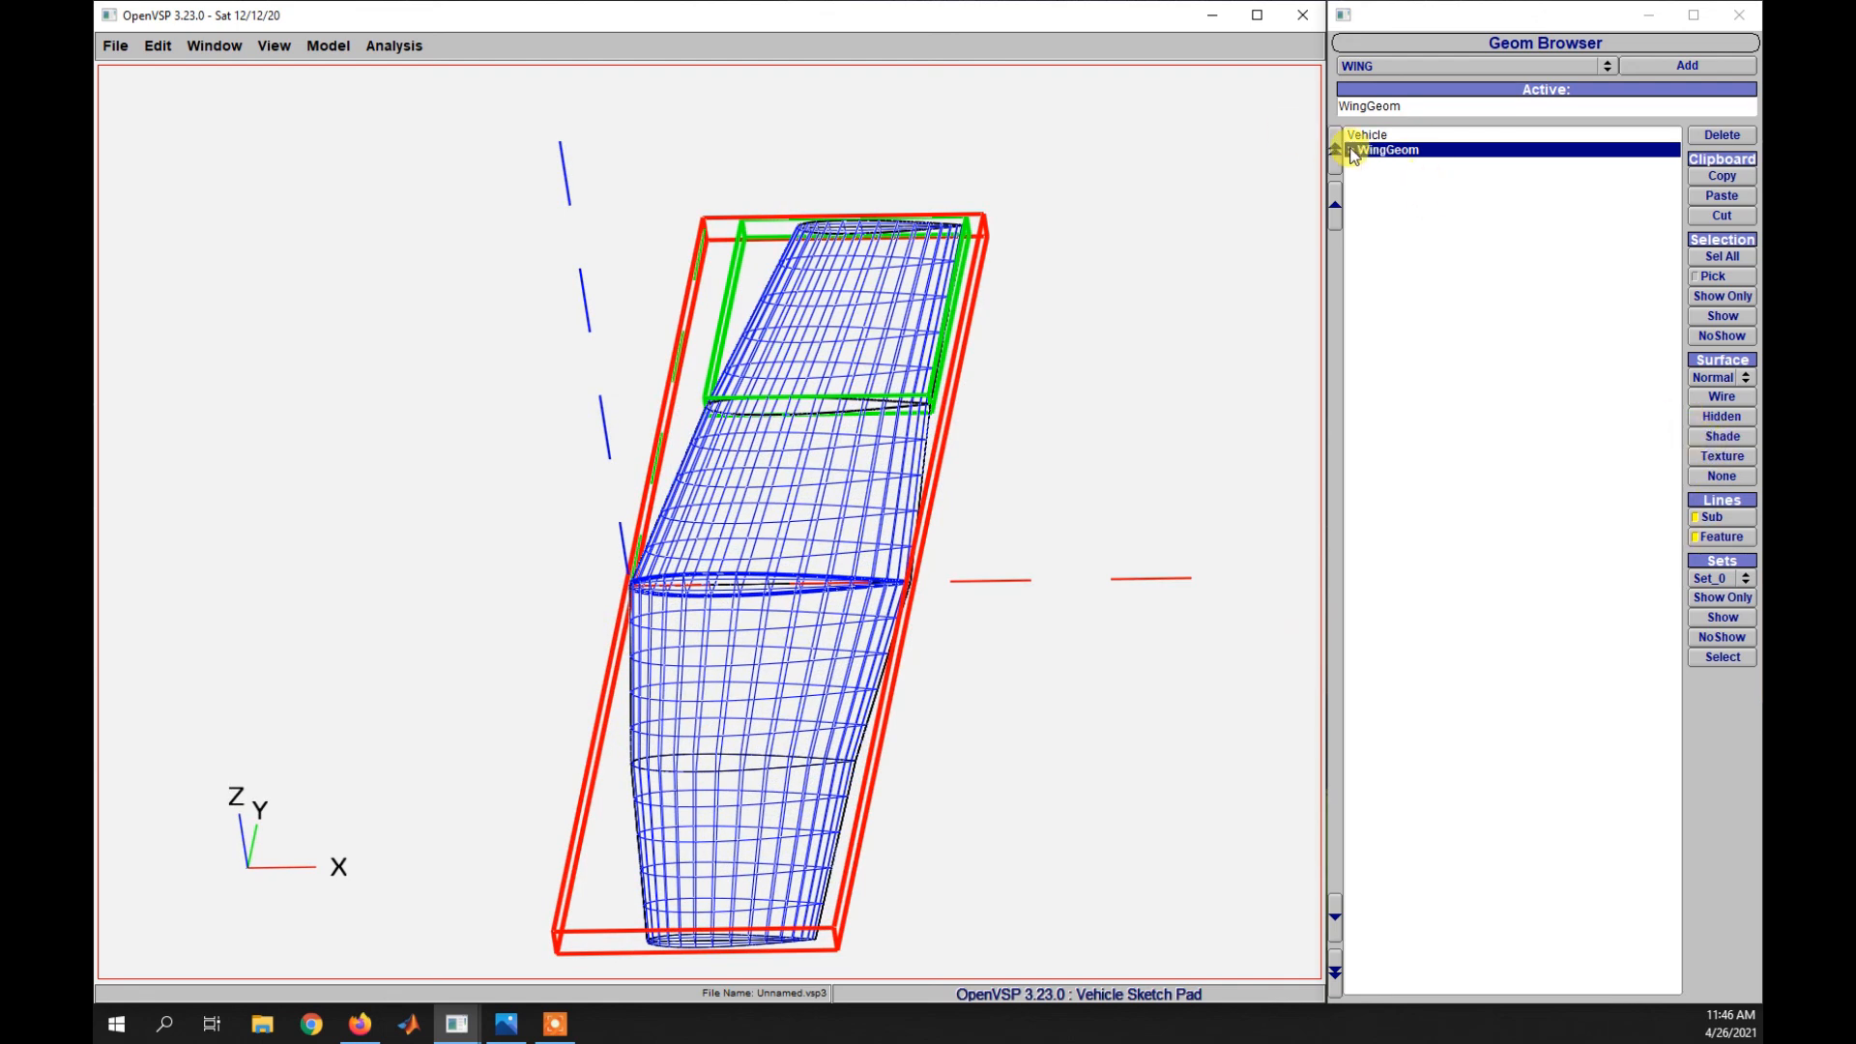
{"action": "left_click", "coordinate": [1743, 456]}
{"action": "mouse_move", "coordinate": [808, 791]}
{"action": "left_mouse_down"}
{"action": "mouse_move", "coordinate": [725, 514]}
{"action": "mouse_move", "coordinate": [982, 687]}
{"action": "mouse_move", "coordinate": [793, 746]}
{"action": "mouse_move", "coordinate": [658, 837]}
{"action": "mouse_move", "coordinate": [1131, 841]}
{"action": "mouse_move", "coordinate": [1070, 642]}
{"action": "mouse_move", "coordinate": [995, 739]}
{"action": "mouse_move", "coordinate": [879, 729]}
{"action": "mouse_move", "coordinate": [1202, 584]}
{"action": "left_mouse_up"}
{"action": "left_click", "coordinate": [1434, 229]}
{"action": "left_click", "coordinate": [1387, 150]}
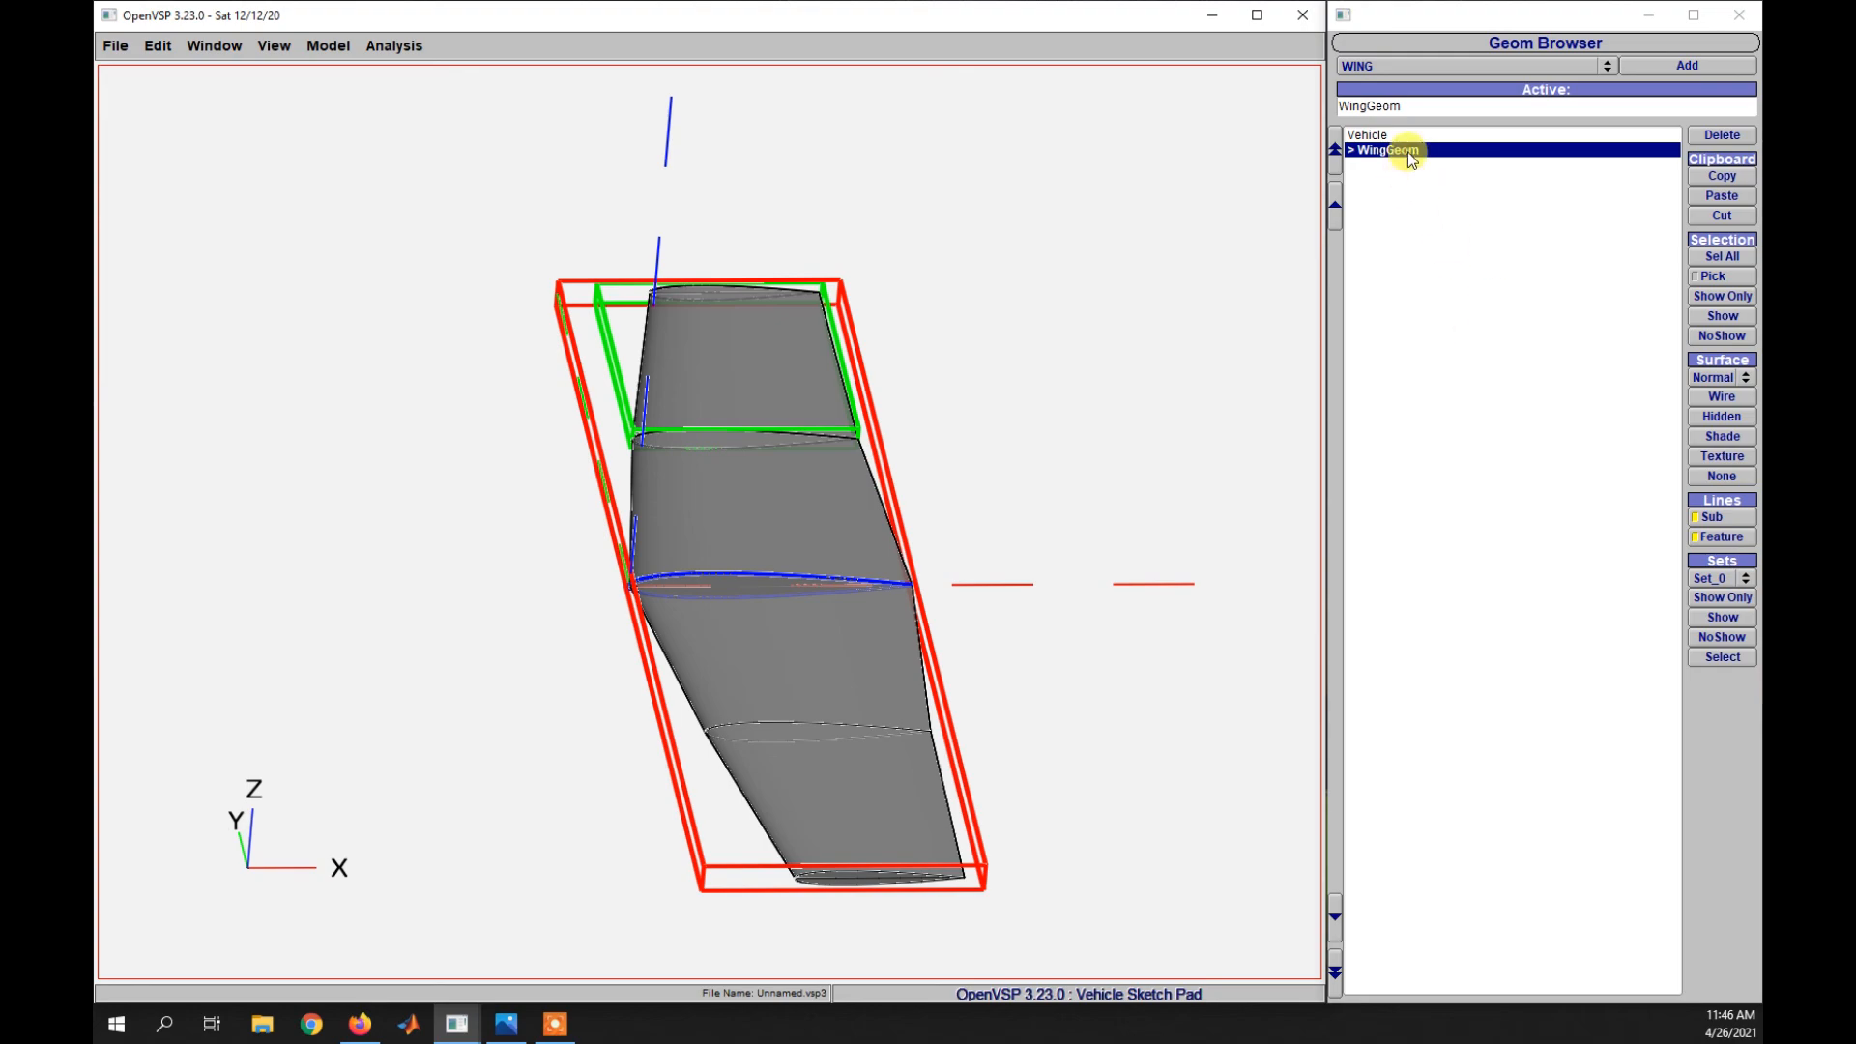
- Open WingGeom's general settings and examine the density under its mass properties
{"action": "double_click", "coordinate": [1407, 151]}
{"action": "mouse_move", "coordinate": [1012, 622]}
{"action": "left_mouse_down"}
{"action": "mouse_move", "coordinate": [957, 514]}
{"action": "mouse_move", "coordinate": [1040, 725]}
{"action": "mouse_move", "coordinate": [962, 796]}
{"action": "mouse_move", "coordinate": [994, 649]}
{"action": "left_mouse_up"}
{"action": "left_click_drag", "start_coordinate": [1332, 496], "coordinate": [1247, 488]}
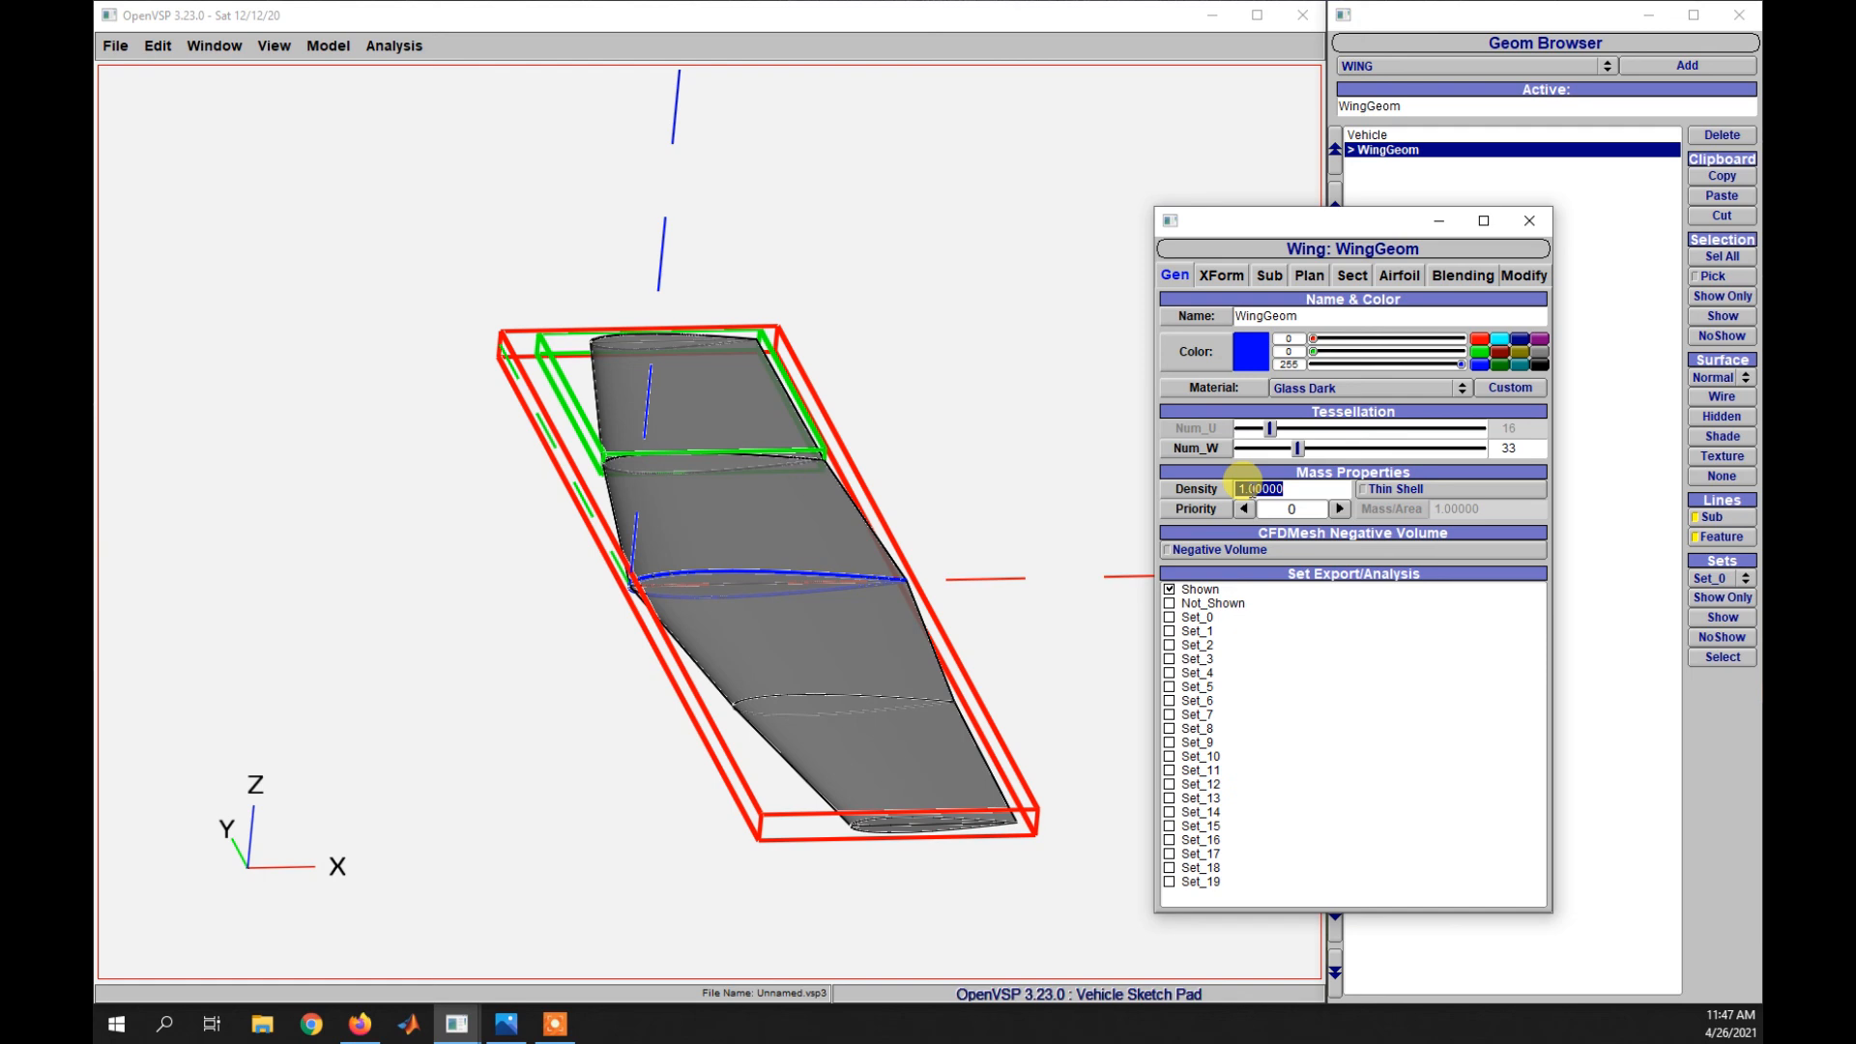
{"action": "left_click_drag", "start_coordinate": [1247, 489], "coordinate": [1327, 491]}
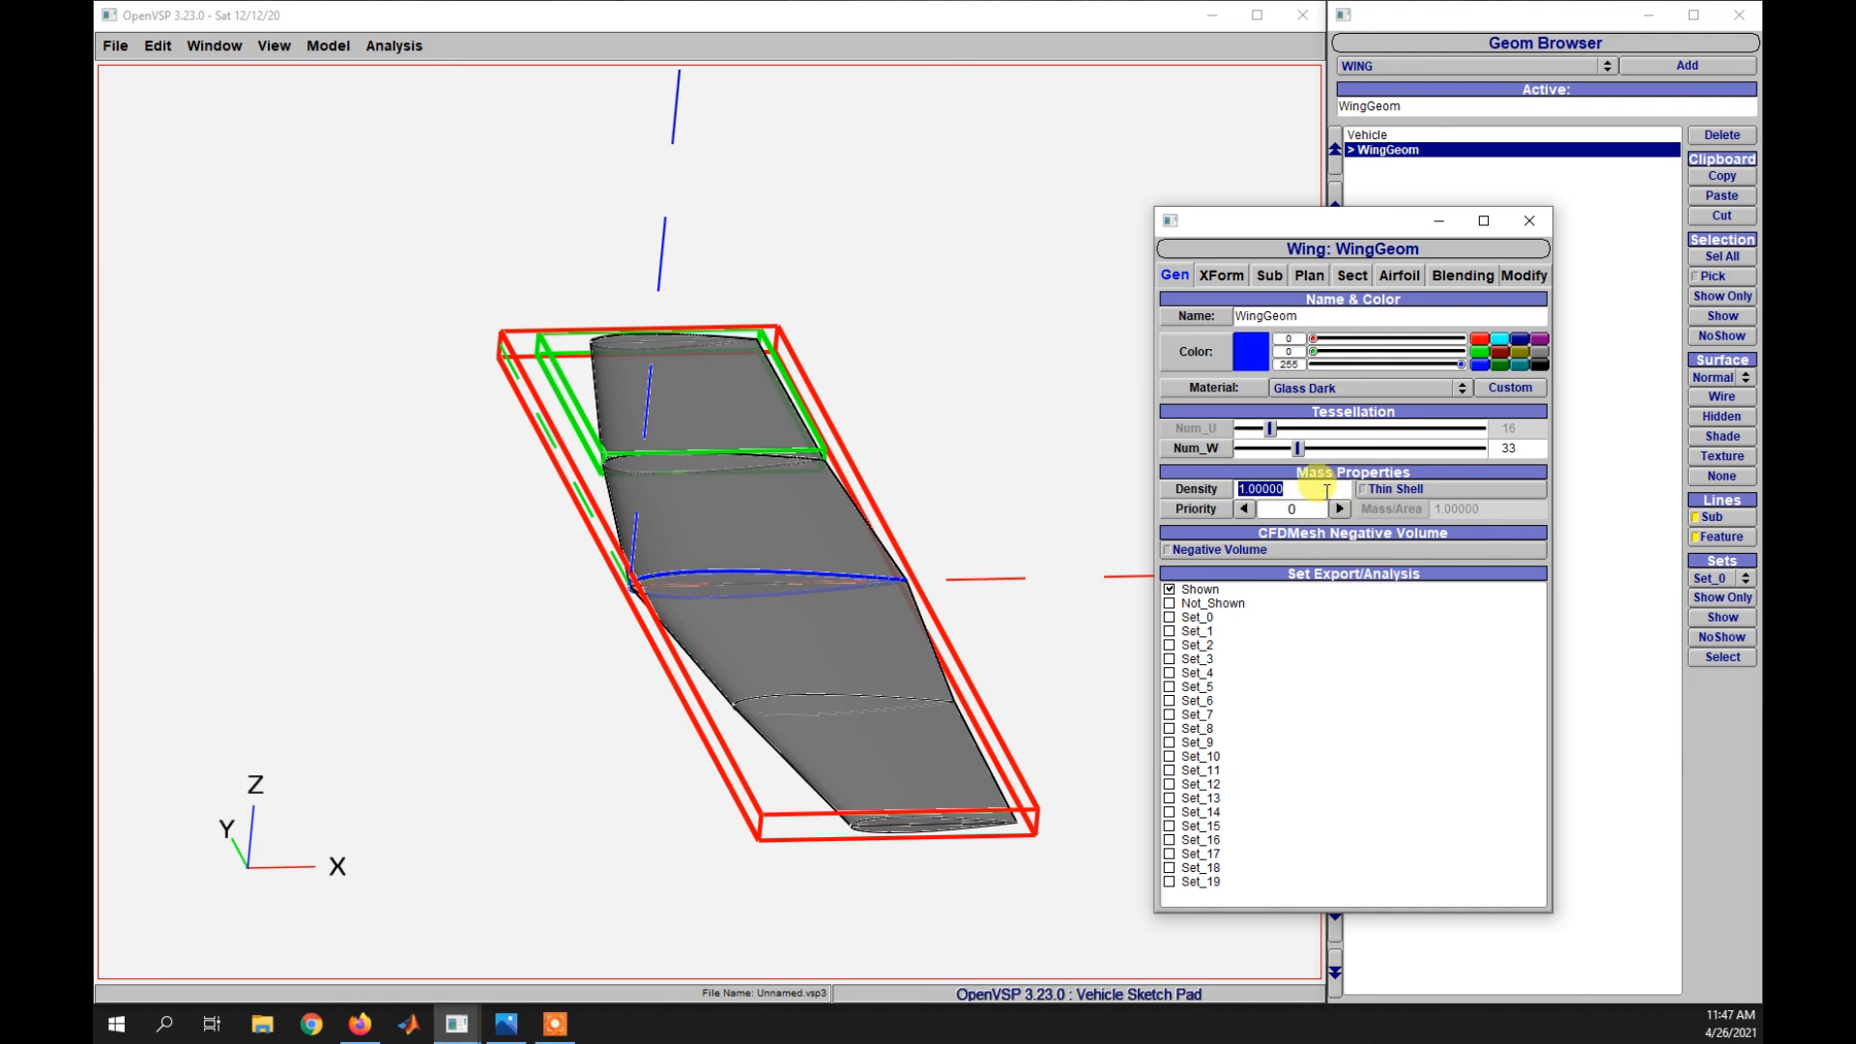
- Examine the clustering, span and sweep parameters of wing section 2, then switch to section 1
{"action": "left_click", "coordinate": [1311, 275]}
{"action": "left_click", "coordinate": [1353, 278]}
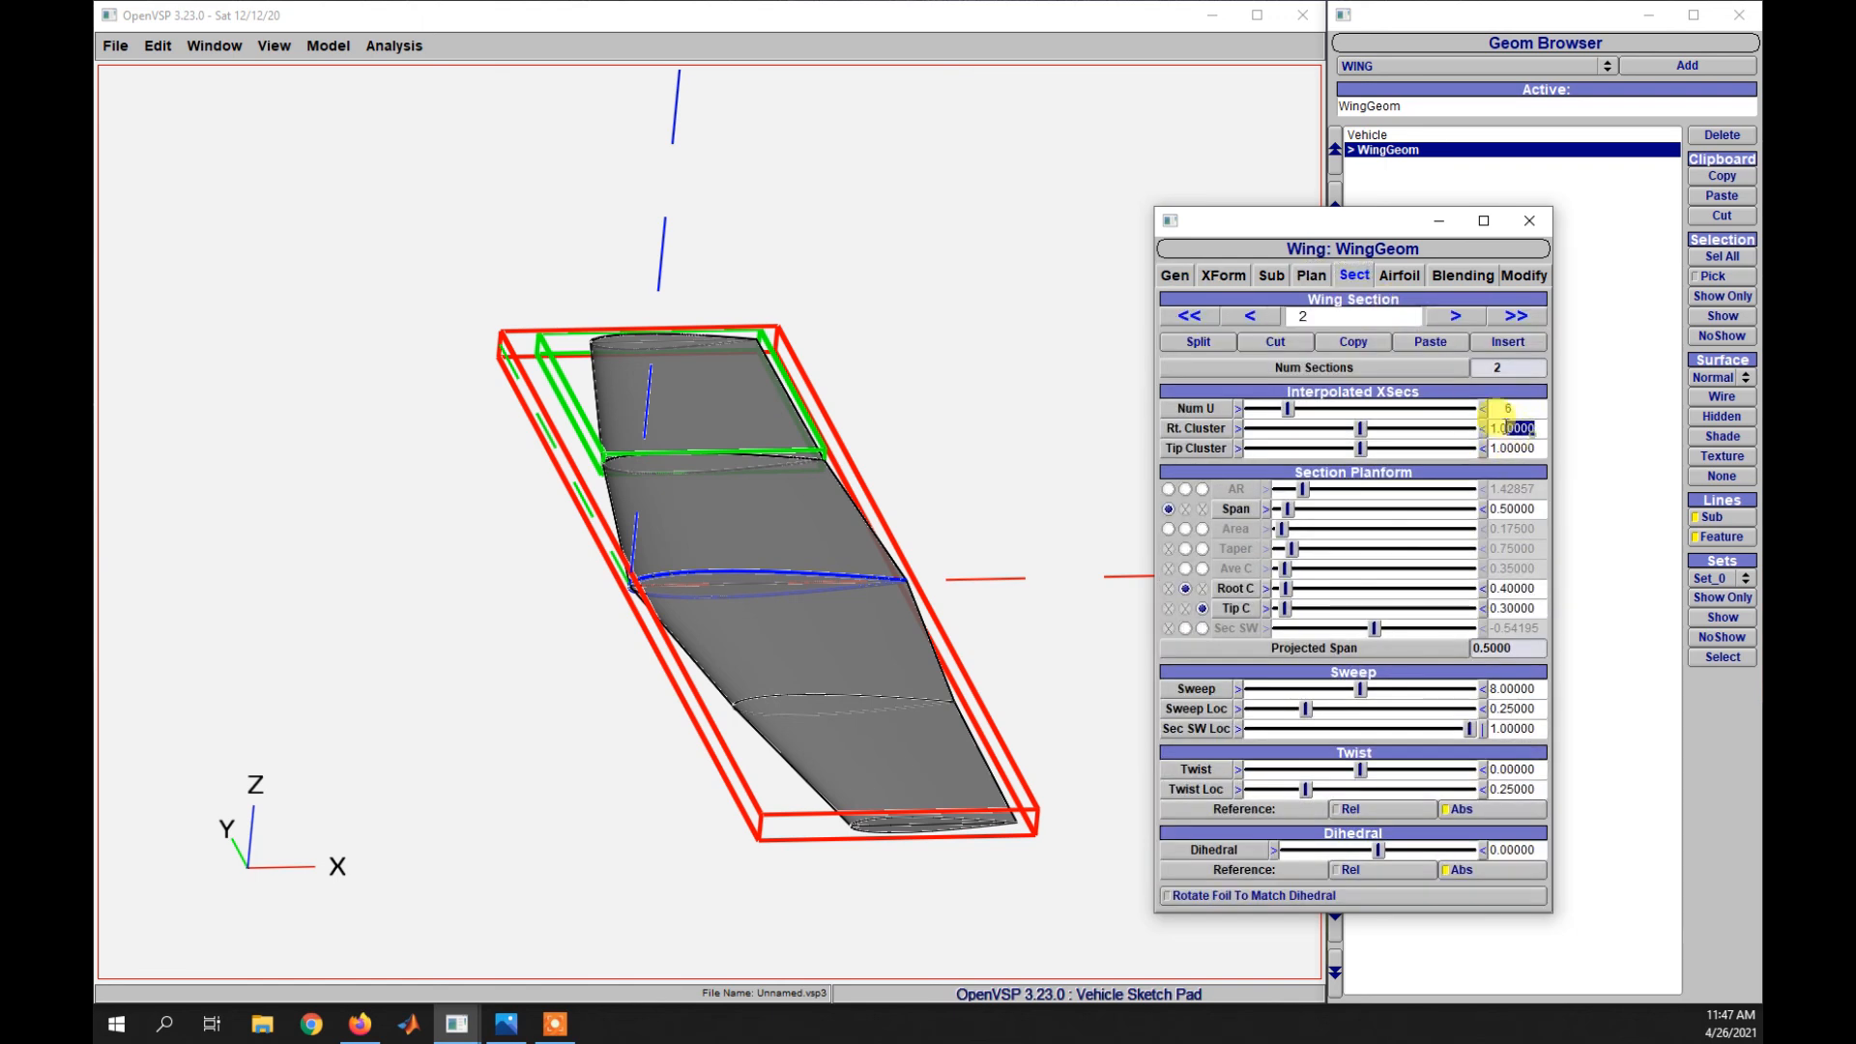
{"action": "left_click_drag", "start_coordinate": [1537, 688], "coordinate": [1484, 688]}
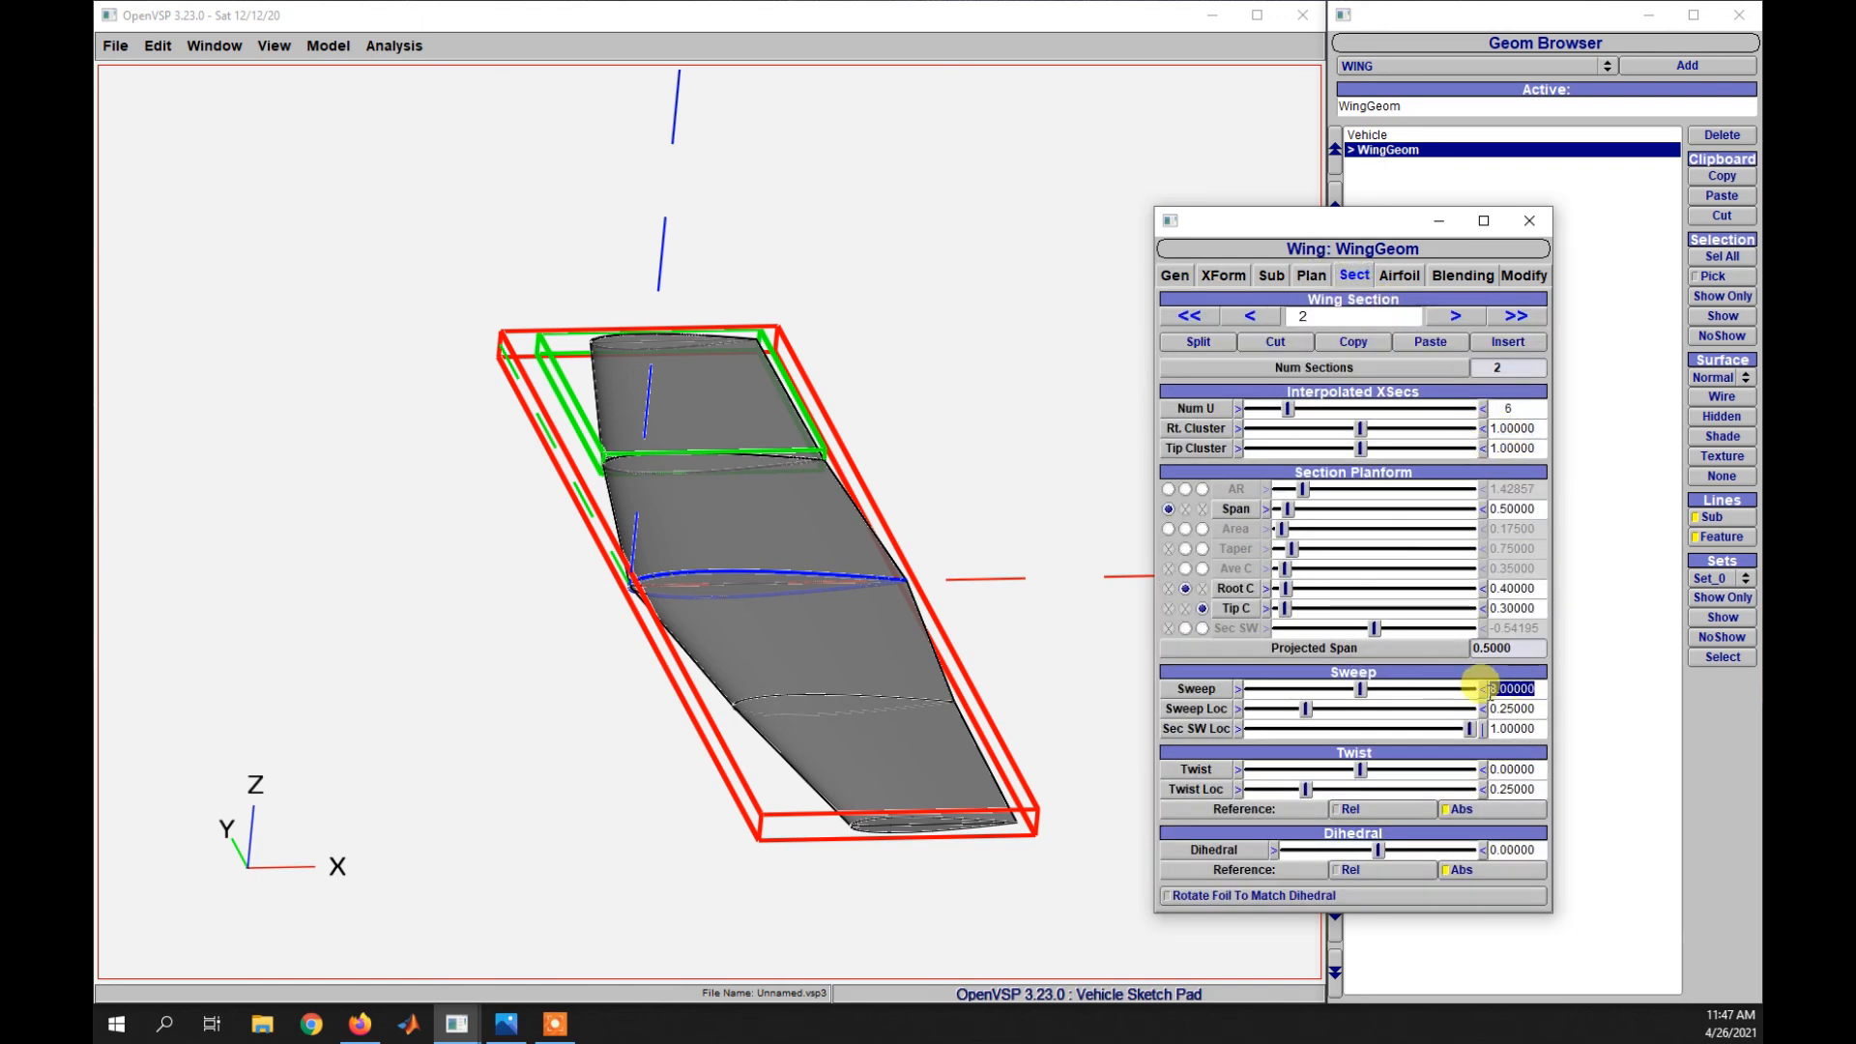
{"action": "left_click_drag", "start_coordinate": [1529, 428], "coordinate": [1486, 428]}
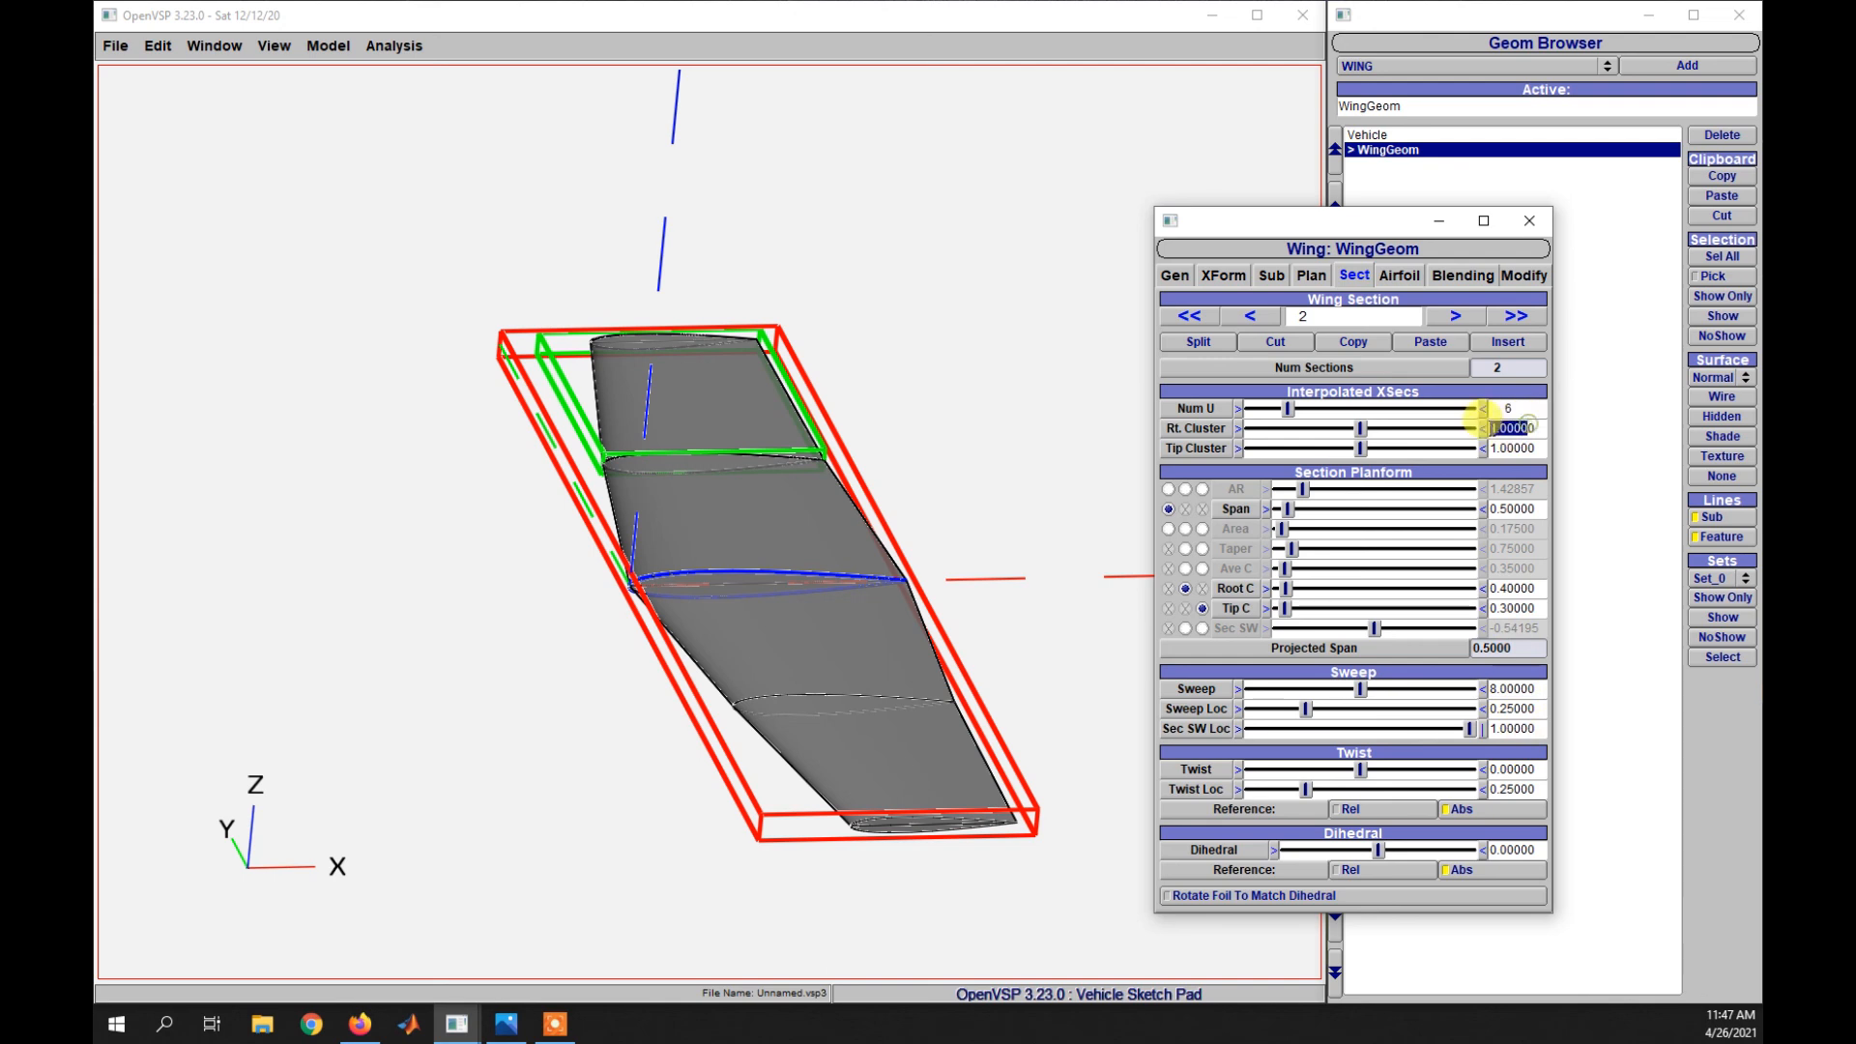
{"action": "left_click_drag", "start_coordinate": [1532, 708], "coordinate": [1491, 688]}
{"action": "left_click_drag", "start_coordinate": [1526, 427], "coordinate": [1494, 447]}
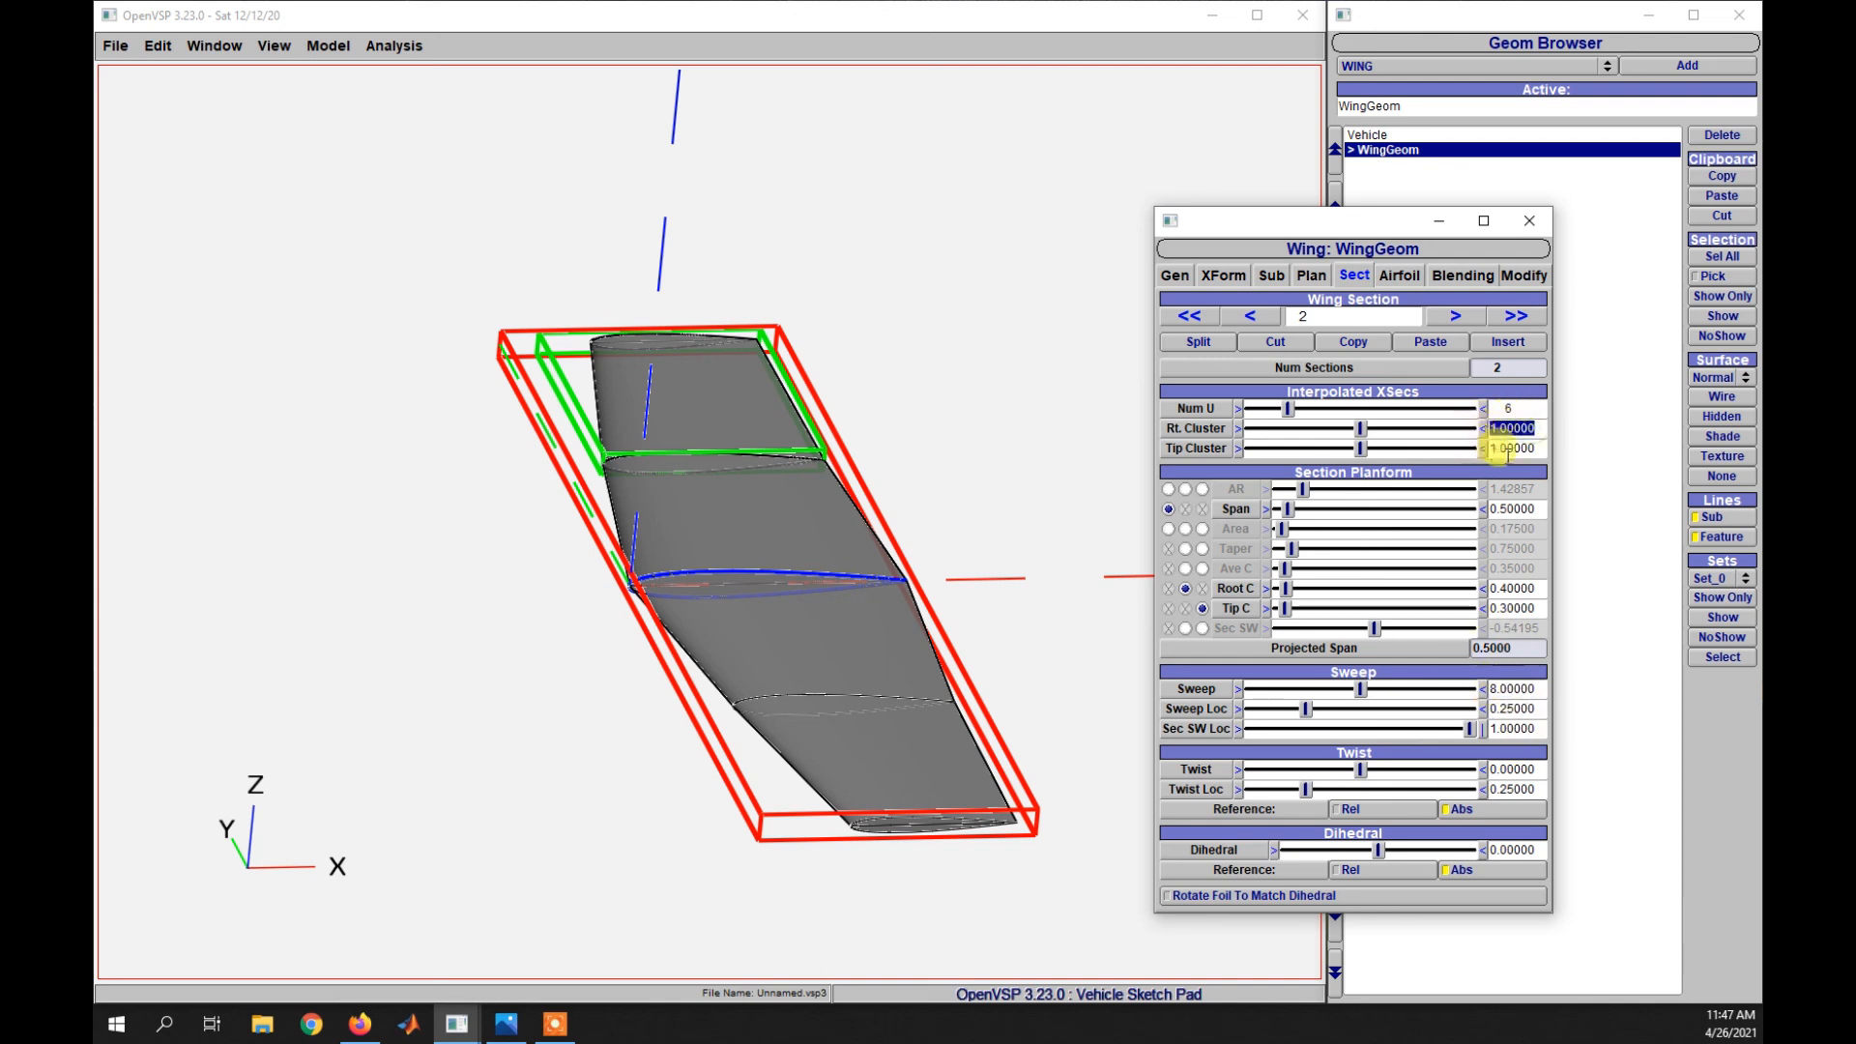
{"action": "left_click_drag", "start_coordinate": [1531, 509], "coordinate": [1493, 511]}
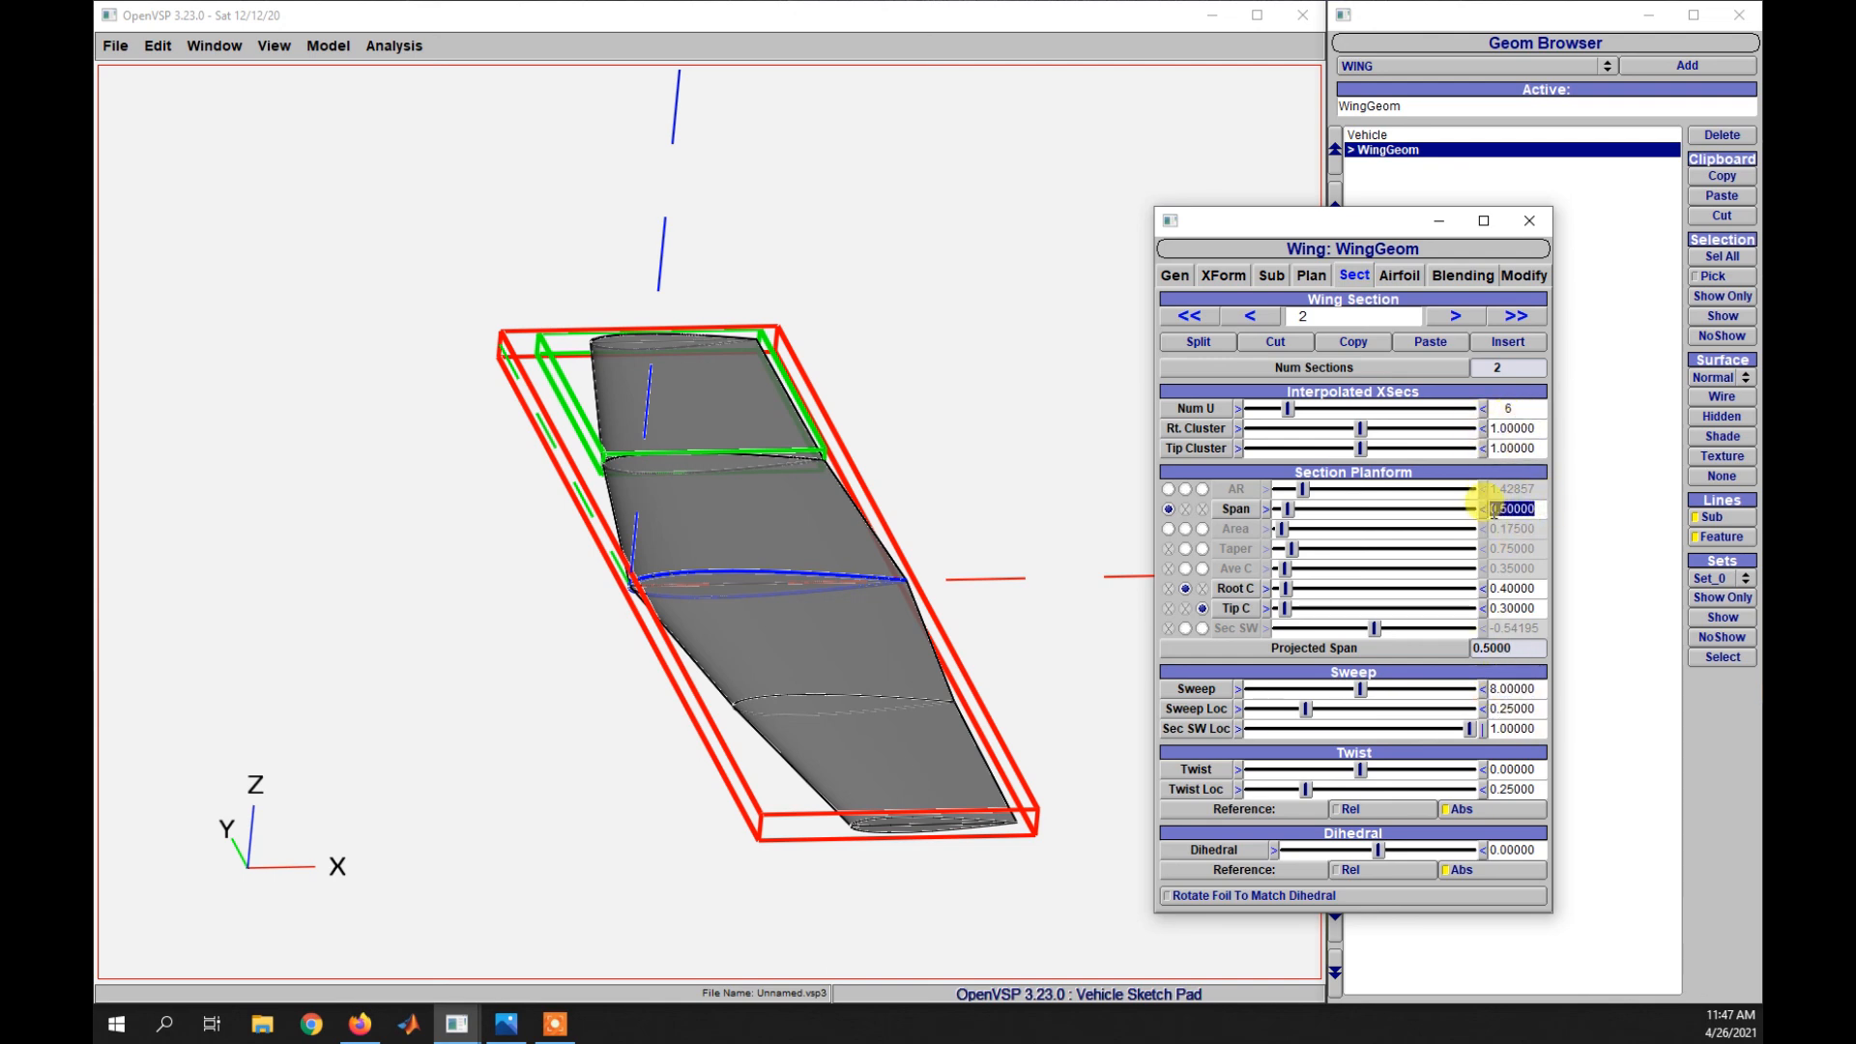
{"action": "left_click", "coordinate": [1250, 317]}
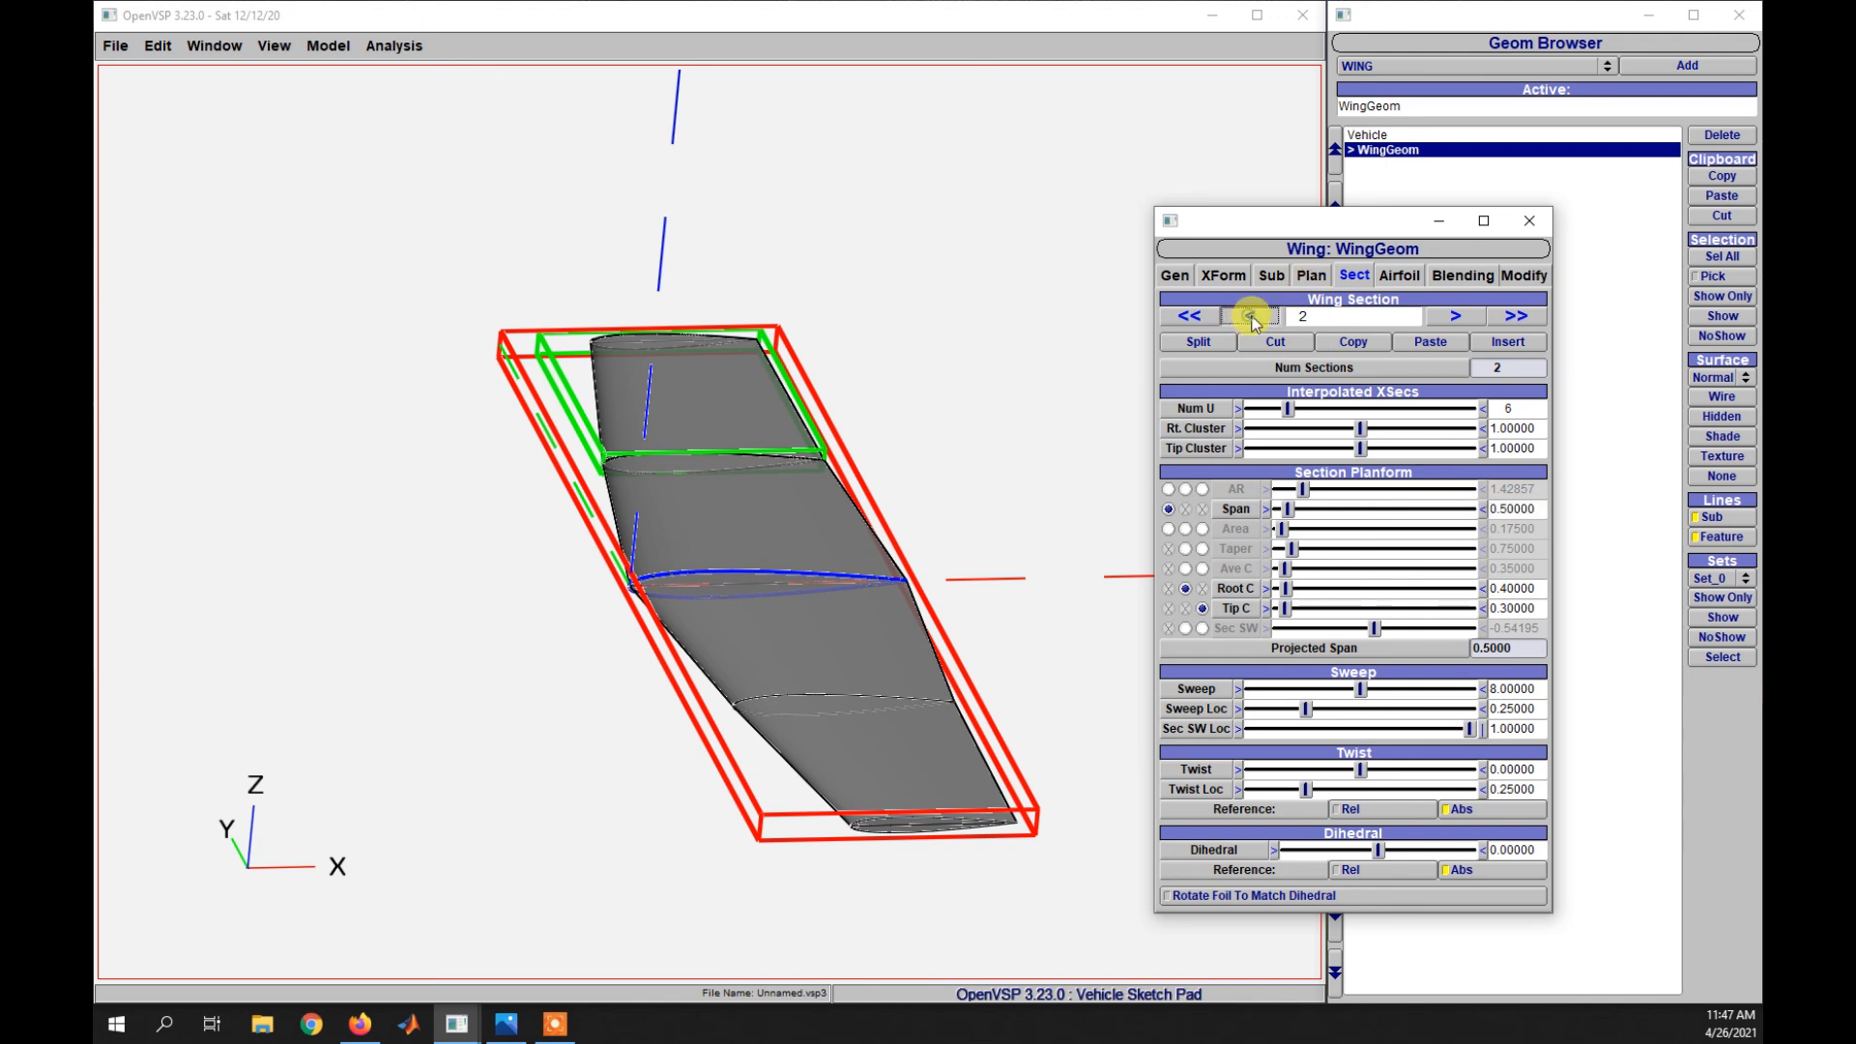
- Review the wing's density and total planform span, returning to the density in the mass properties
{"action": "left_click", "coordinate": [1271, 275]}
{"action": "left_click", "coordinate": [1223, 276]}
{"action": "left_click", "coordinate": [1174, 276]}
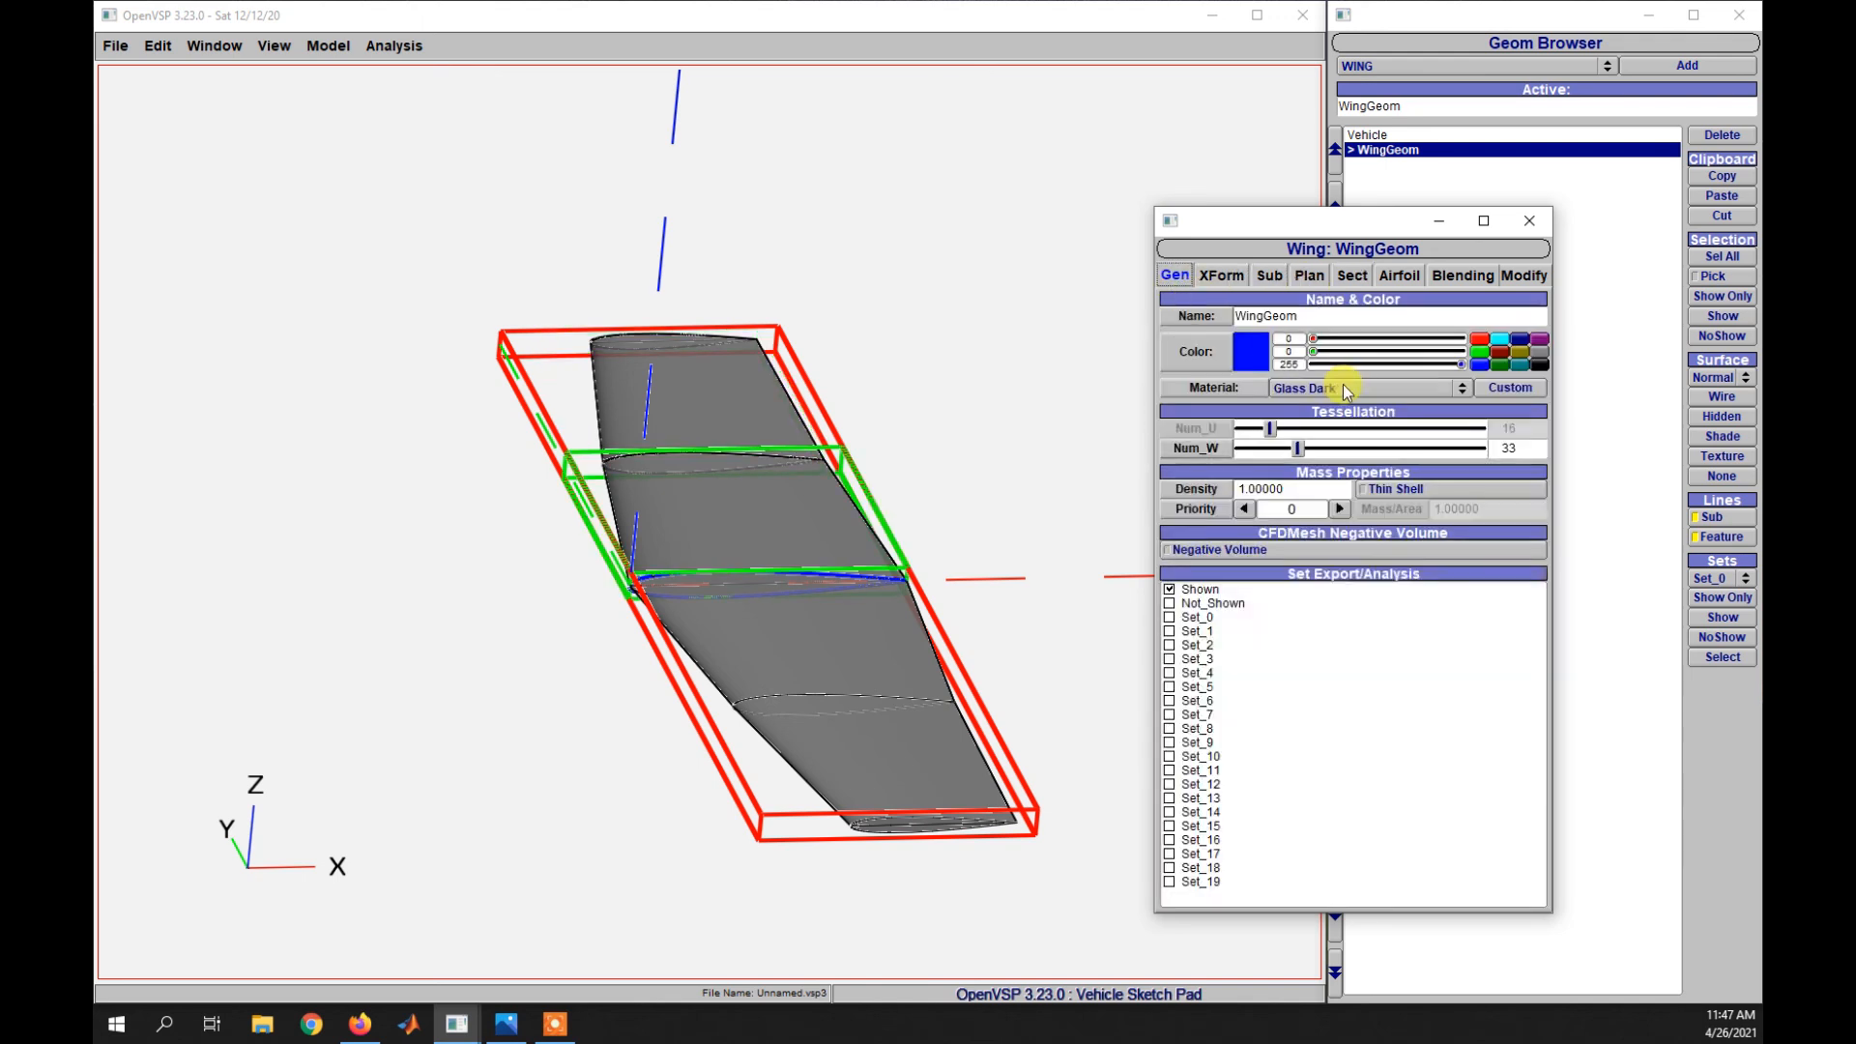
{"action": "left_click_drag", "start_coordinate": [1238, 489], "coordinate": [1299, 488]}
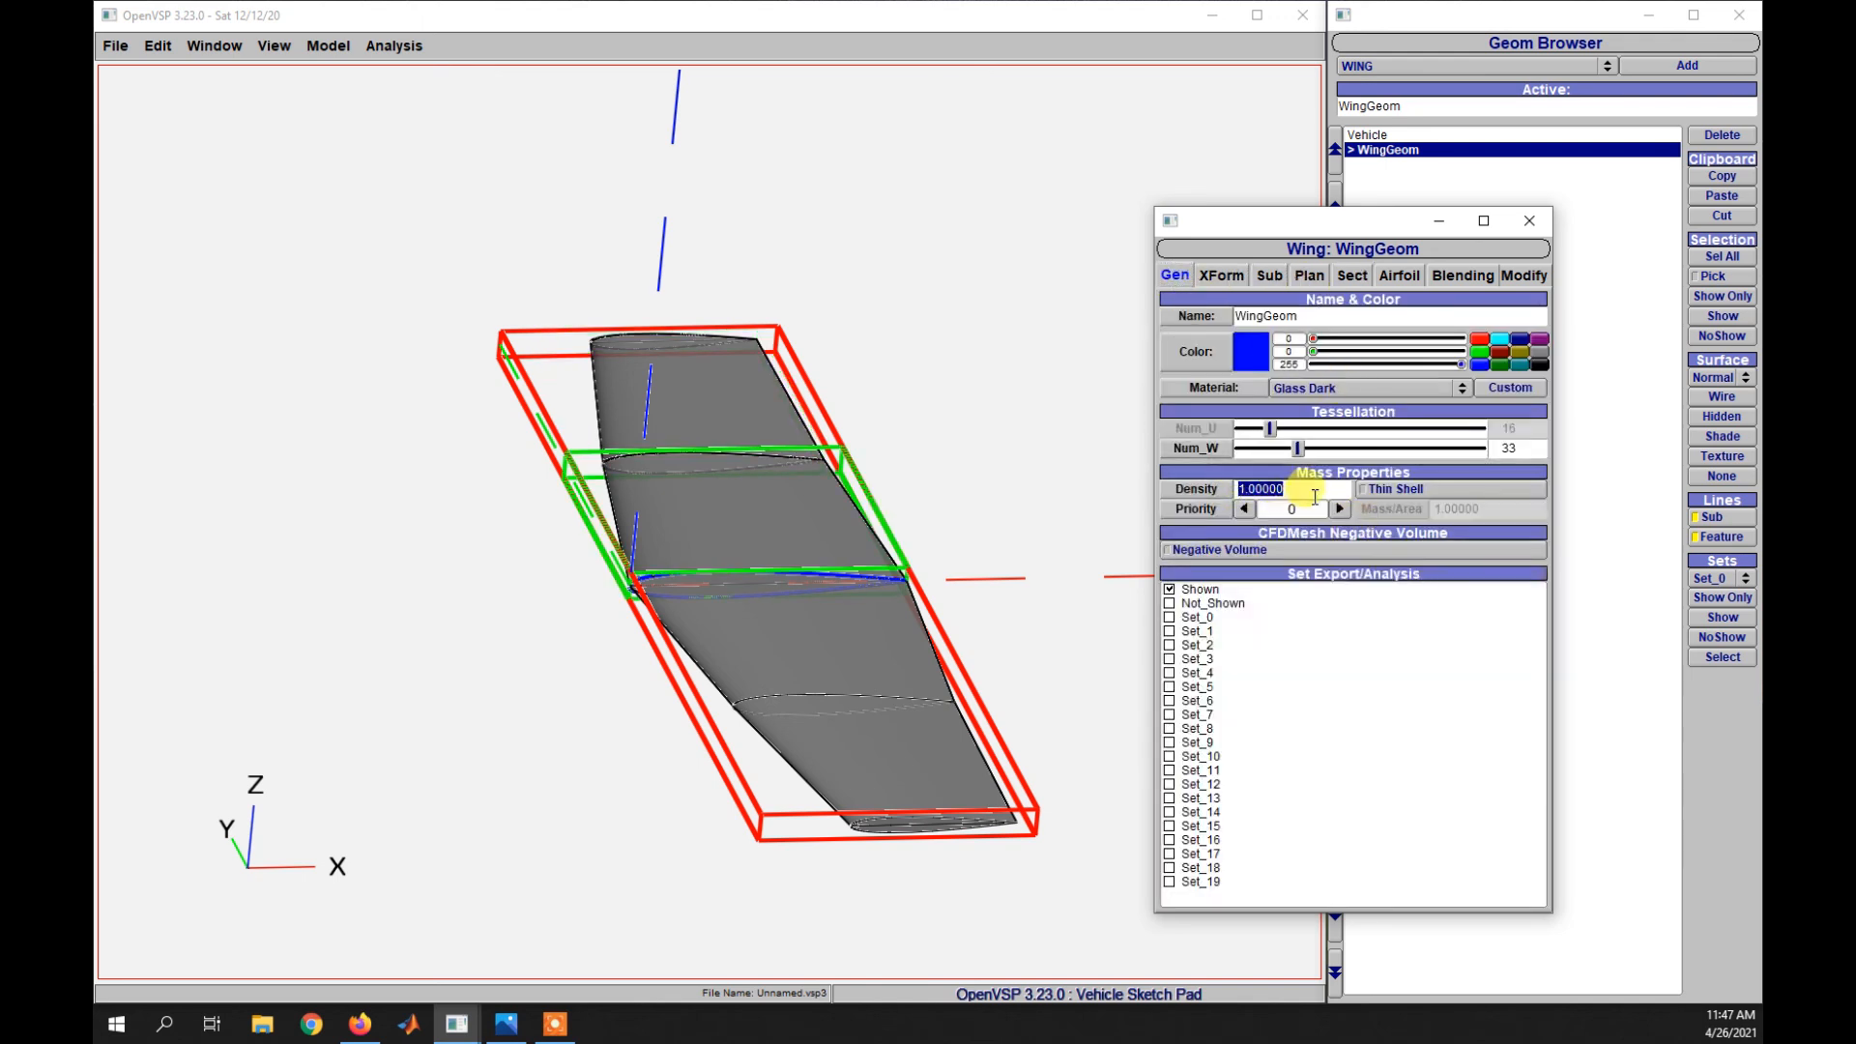
{"action": "left_click", "coordinate": [1311, 277]}
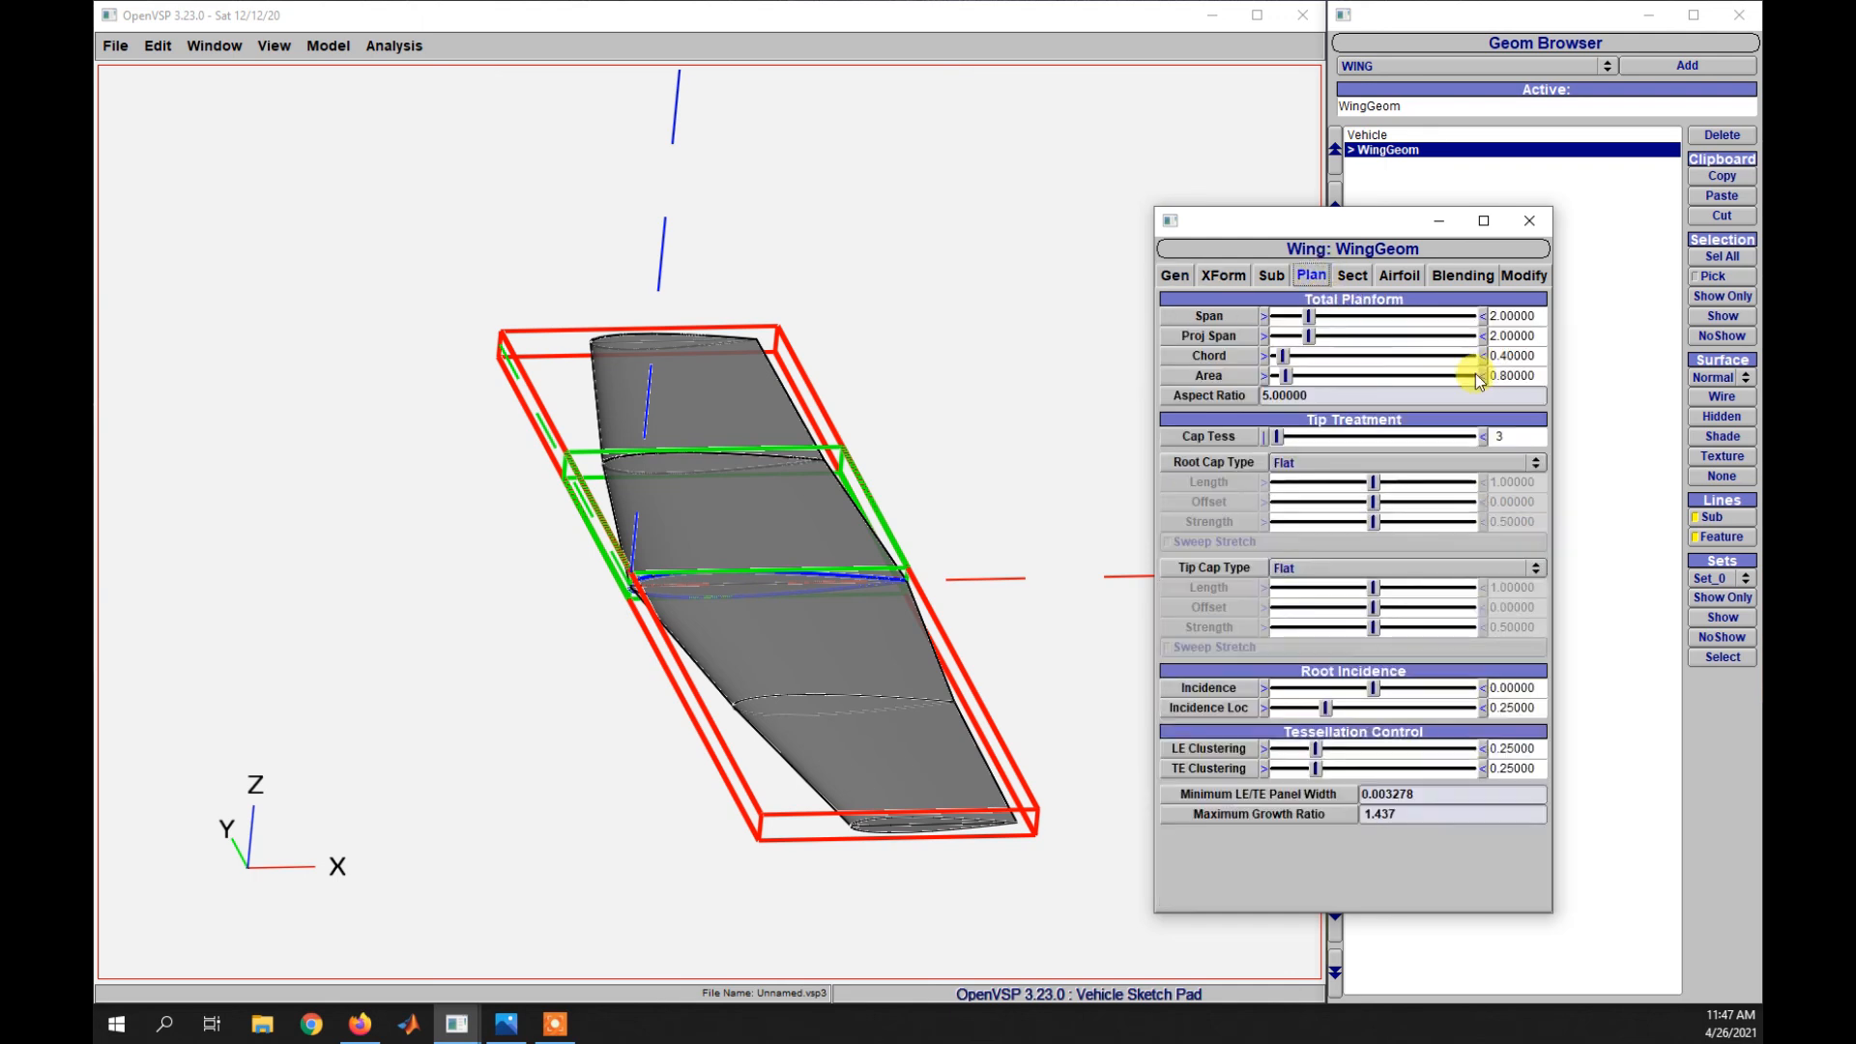
{"action": "left_click_drag", "start_coordinate": [1536, 318], "coordinate": [1488, 317]}
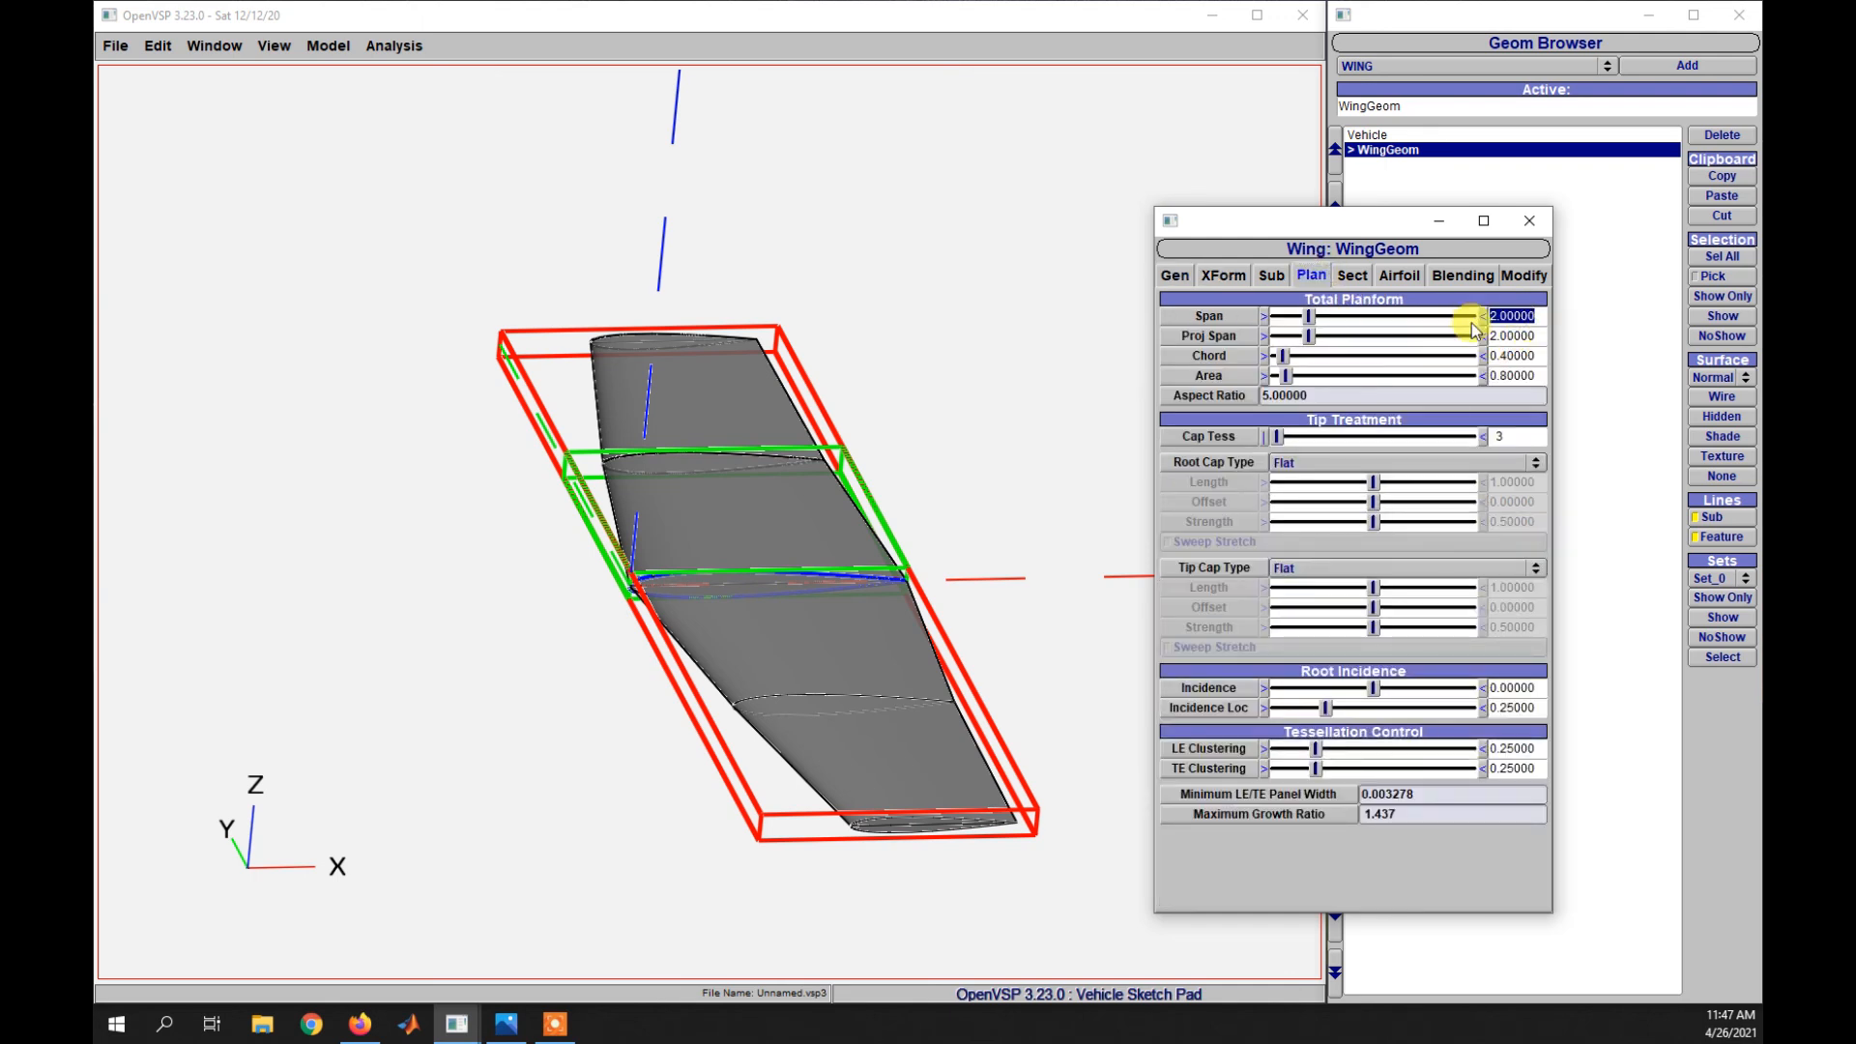
{"action": "left_click", "coordinate": [1176, 277]}
{"action": "left_click_drag", "start_coordinate": [1318, 488], "coordinate": [1194, 483]}
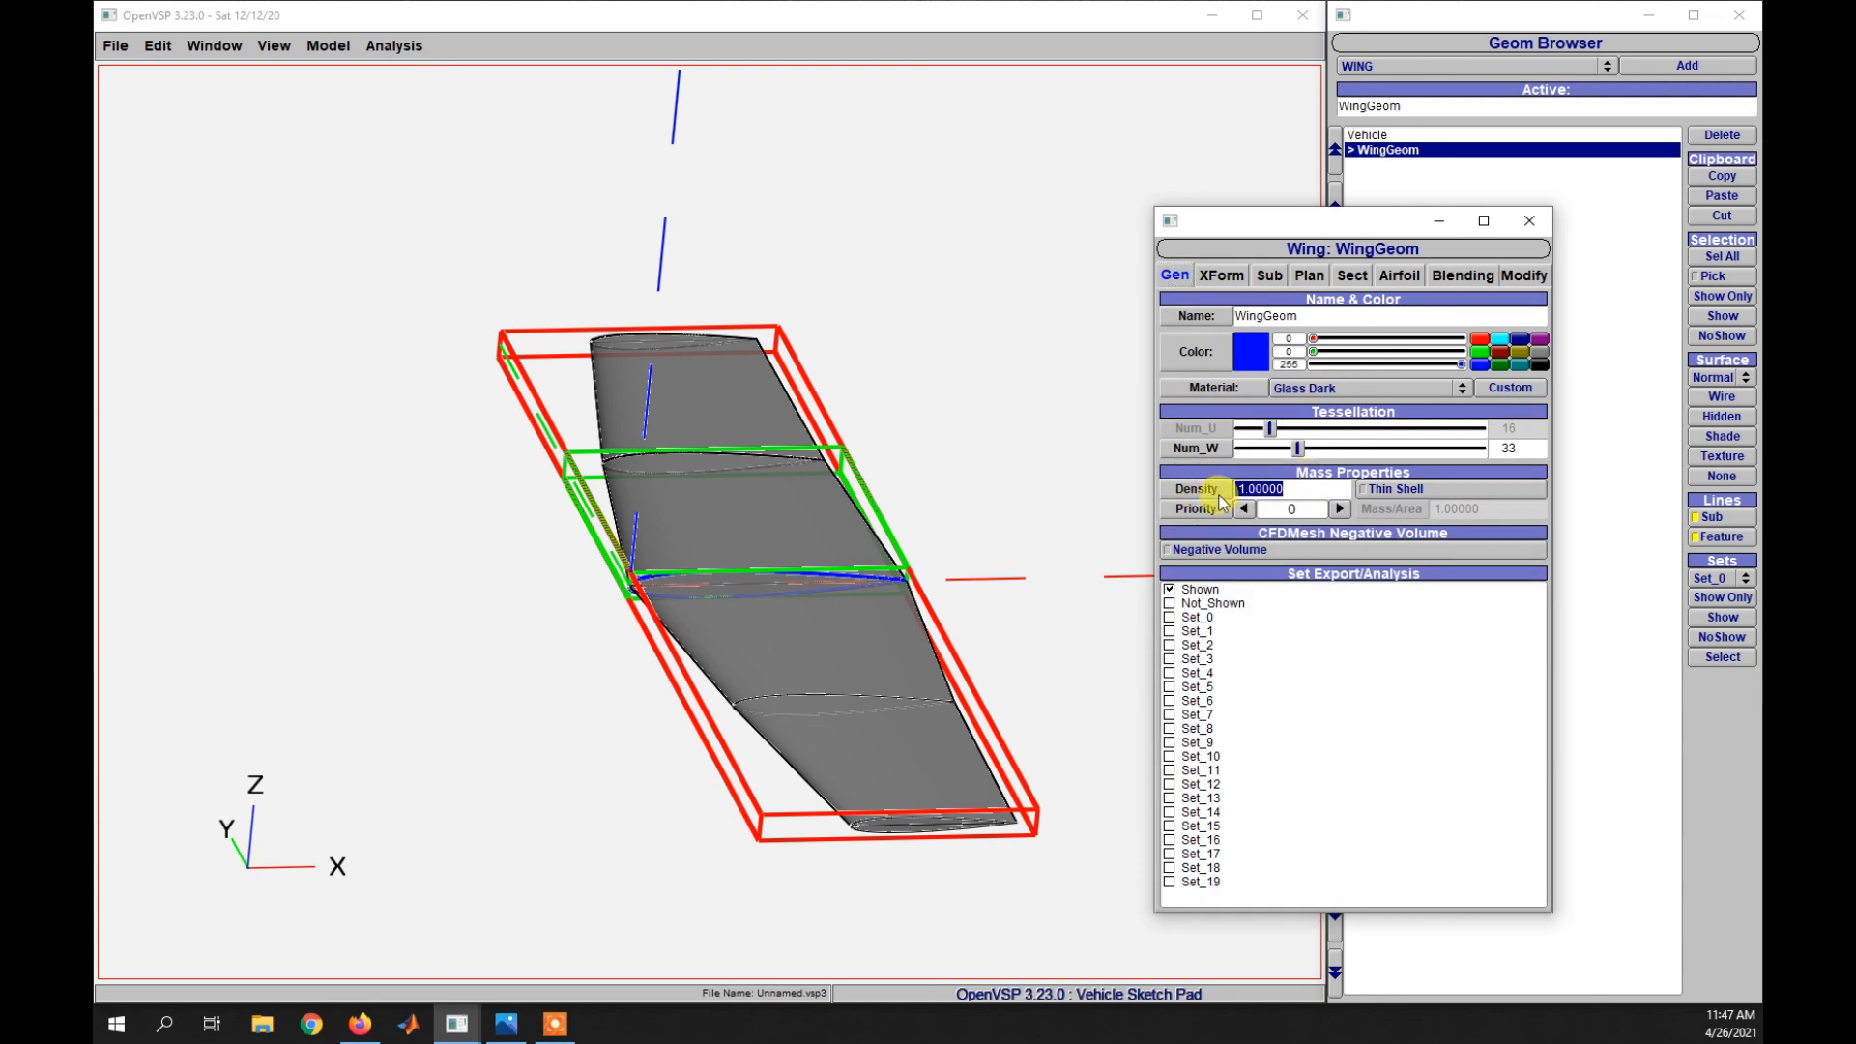
- Set the wing's density to 1800 in its mass properties and review the total planform dimensions
{"action": "left_click_drag", "start_coordinate": [945, 501], "coordinate": [783, 583]}
{"action": "left_click_drag", "start_coordinate": [1339, 489], "coordinate": [1208, 488]}
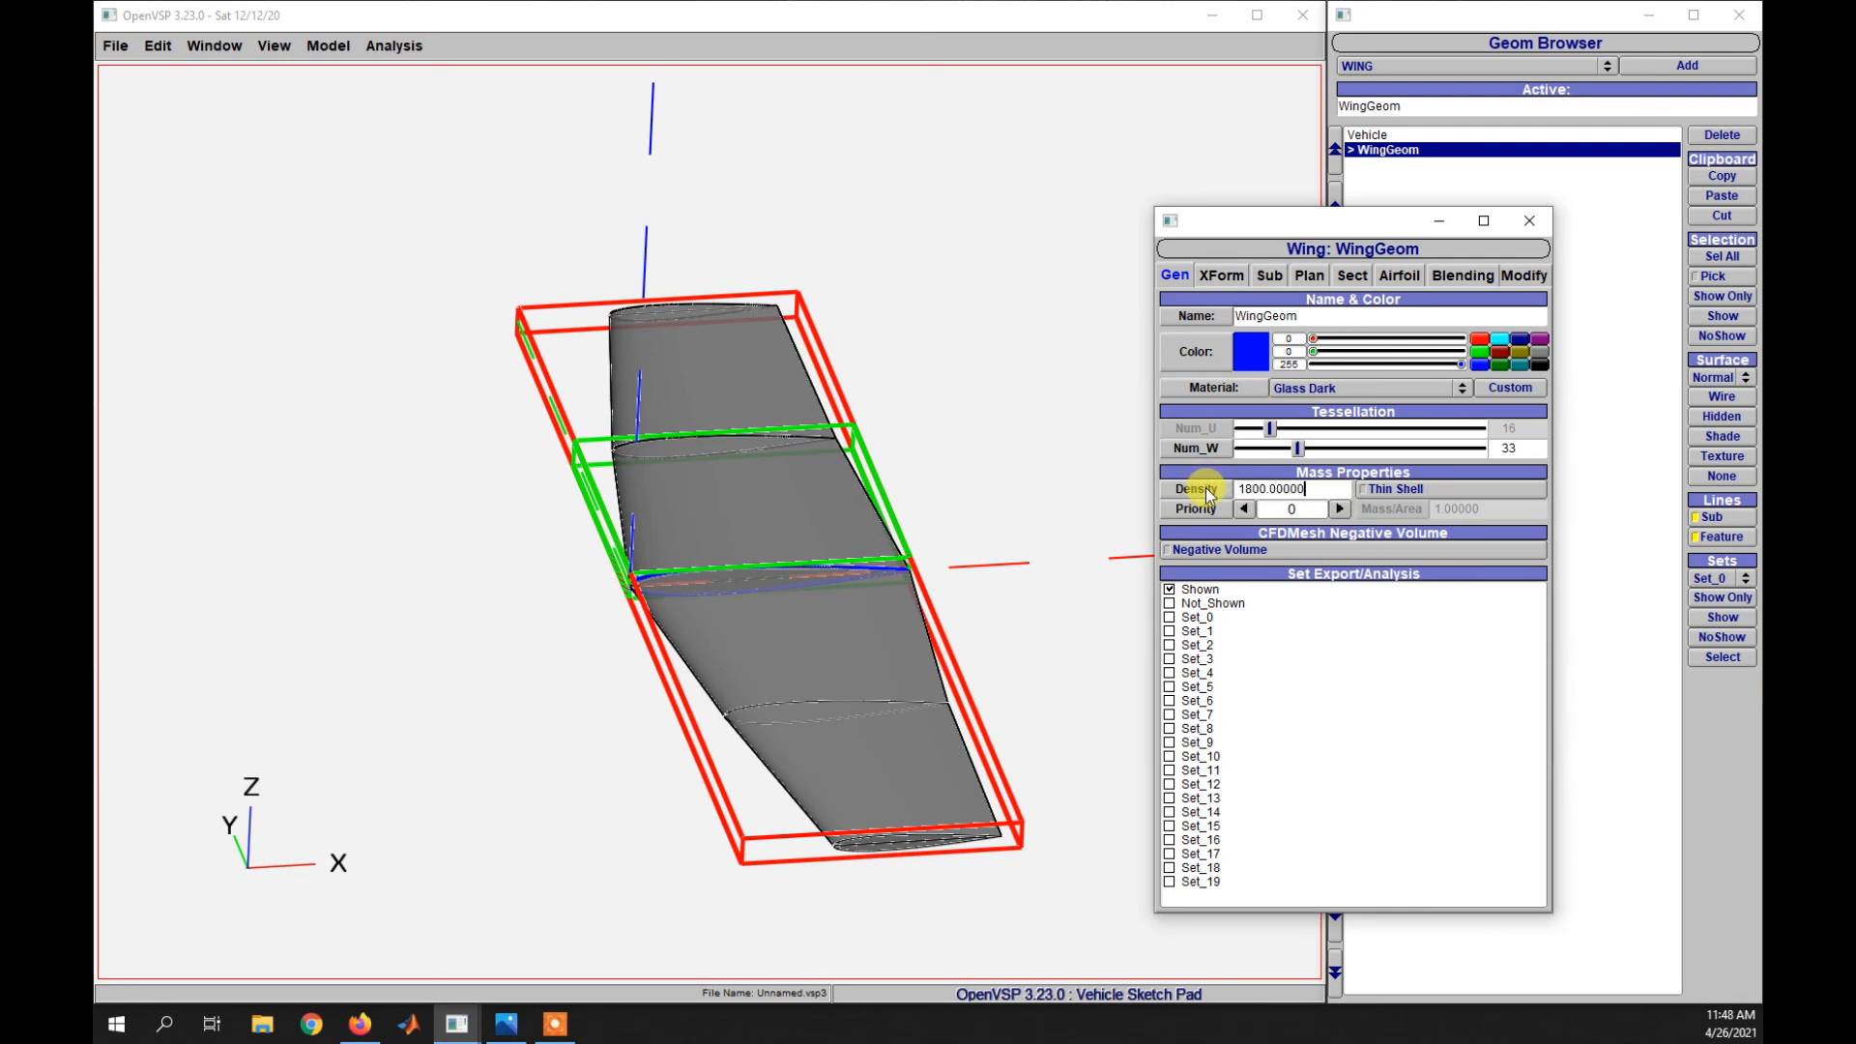
{"action": "left_click", "coordinate": [1310, 276]}
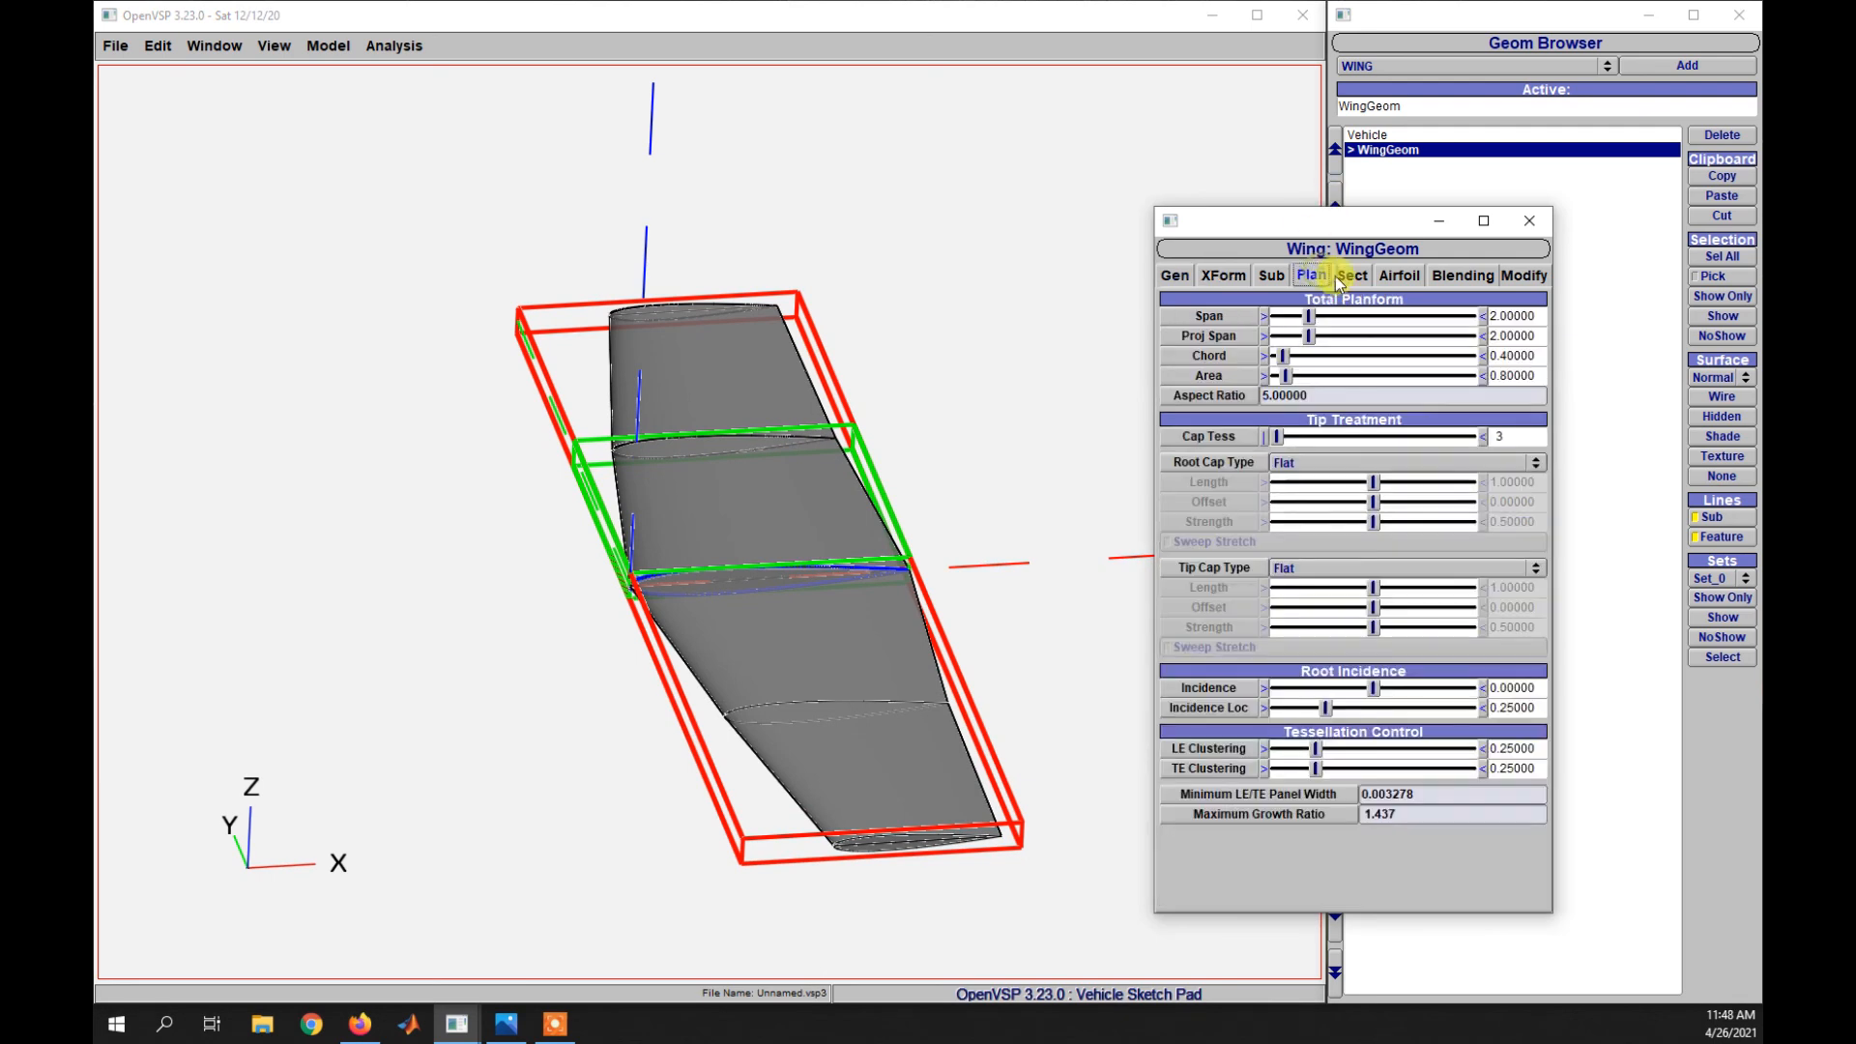
{"action": "left_click", "coordinate": [1175, 275]}
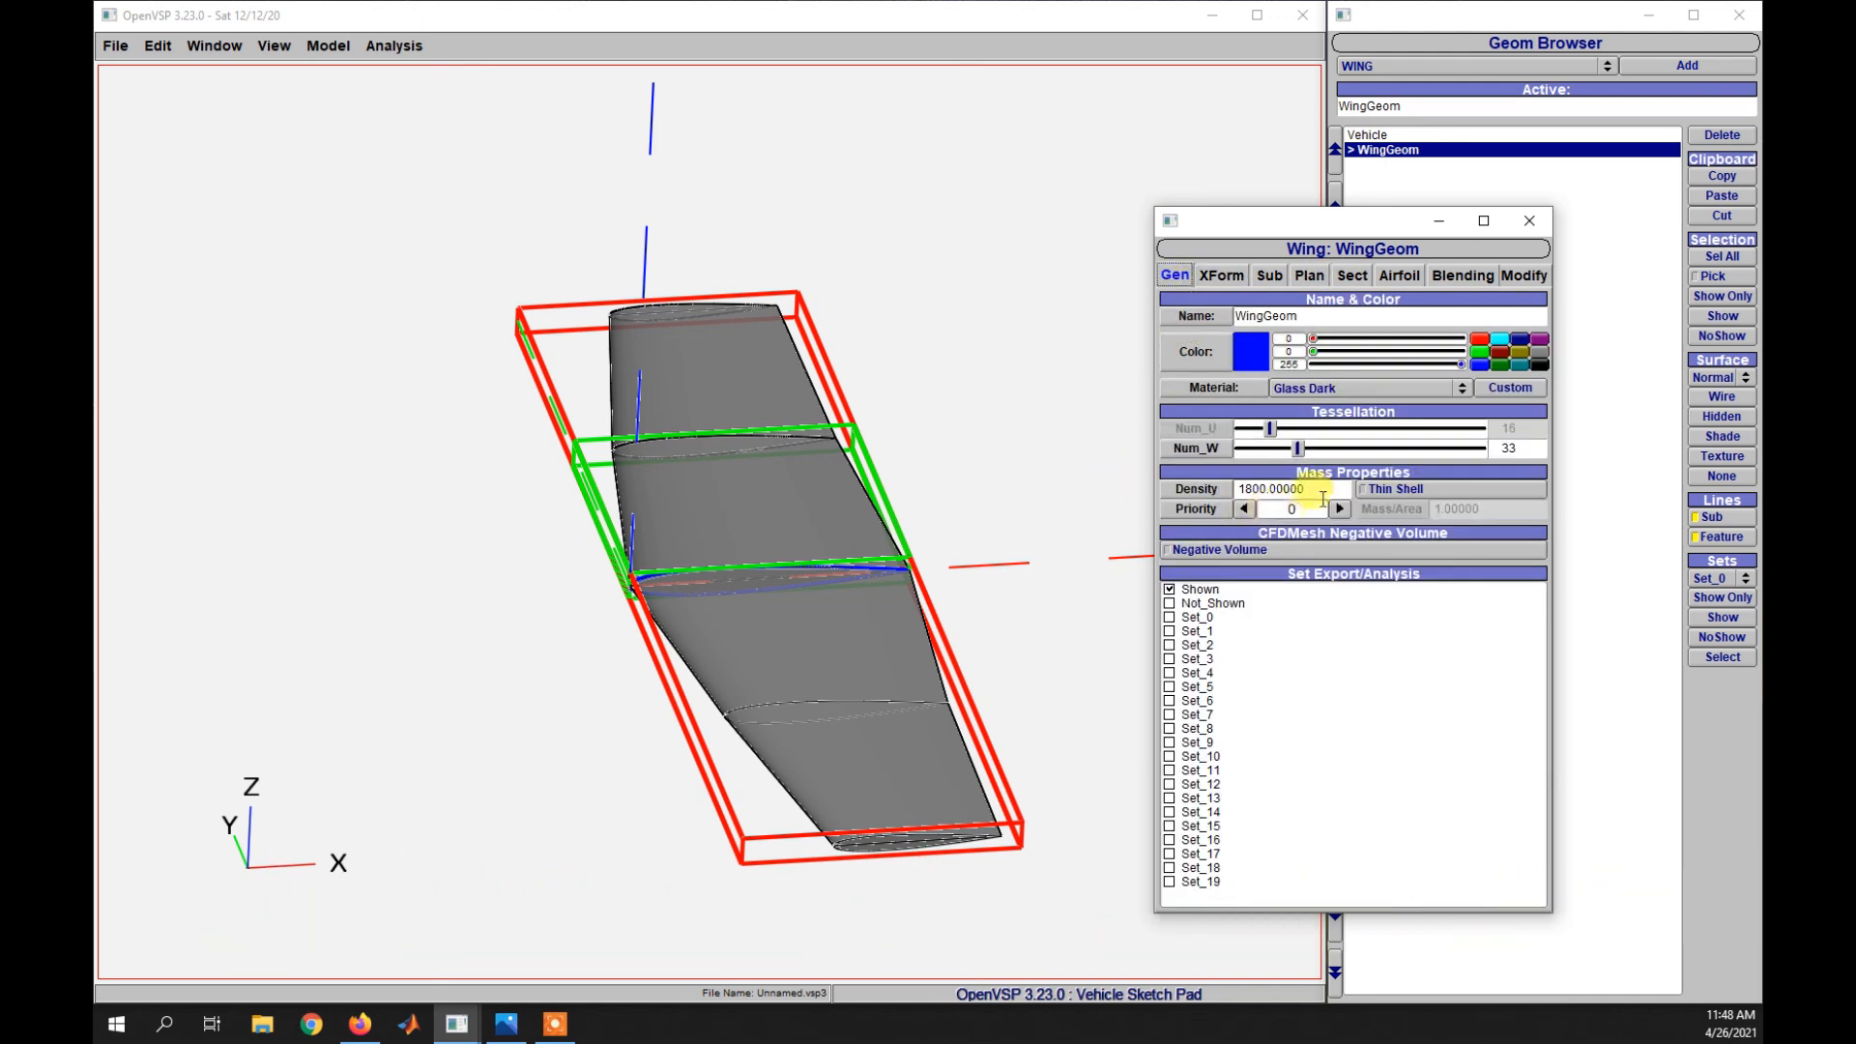
{"action": "left_click_drag", "start_coordinate": [851, 530], "coordinate": [751, 536]}
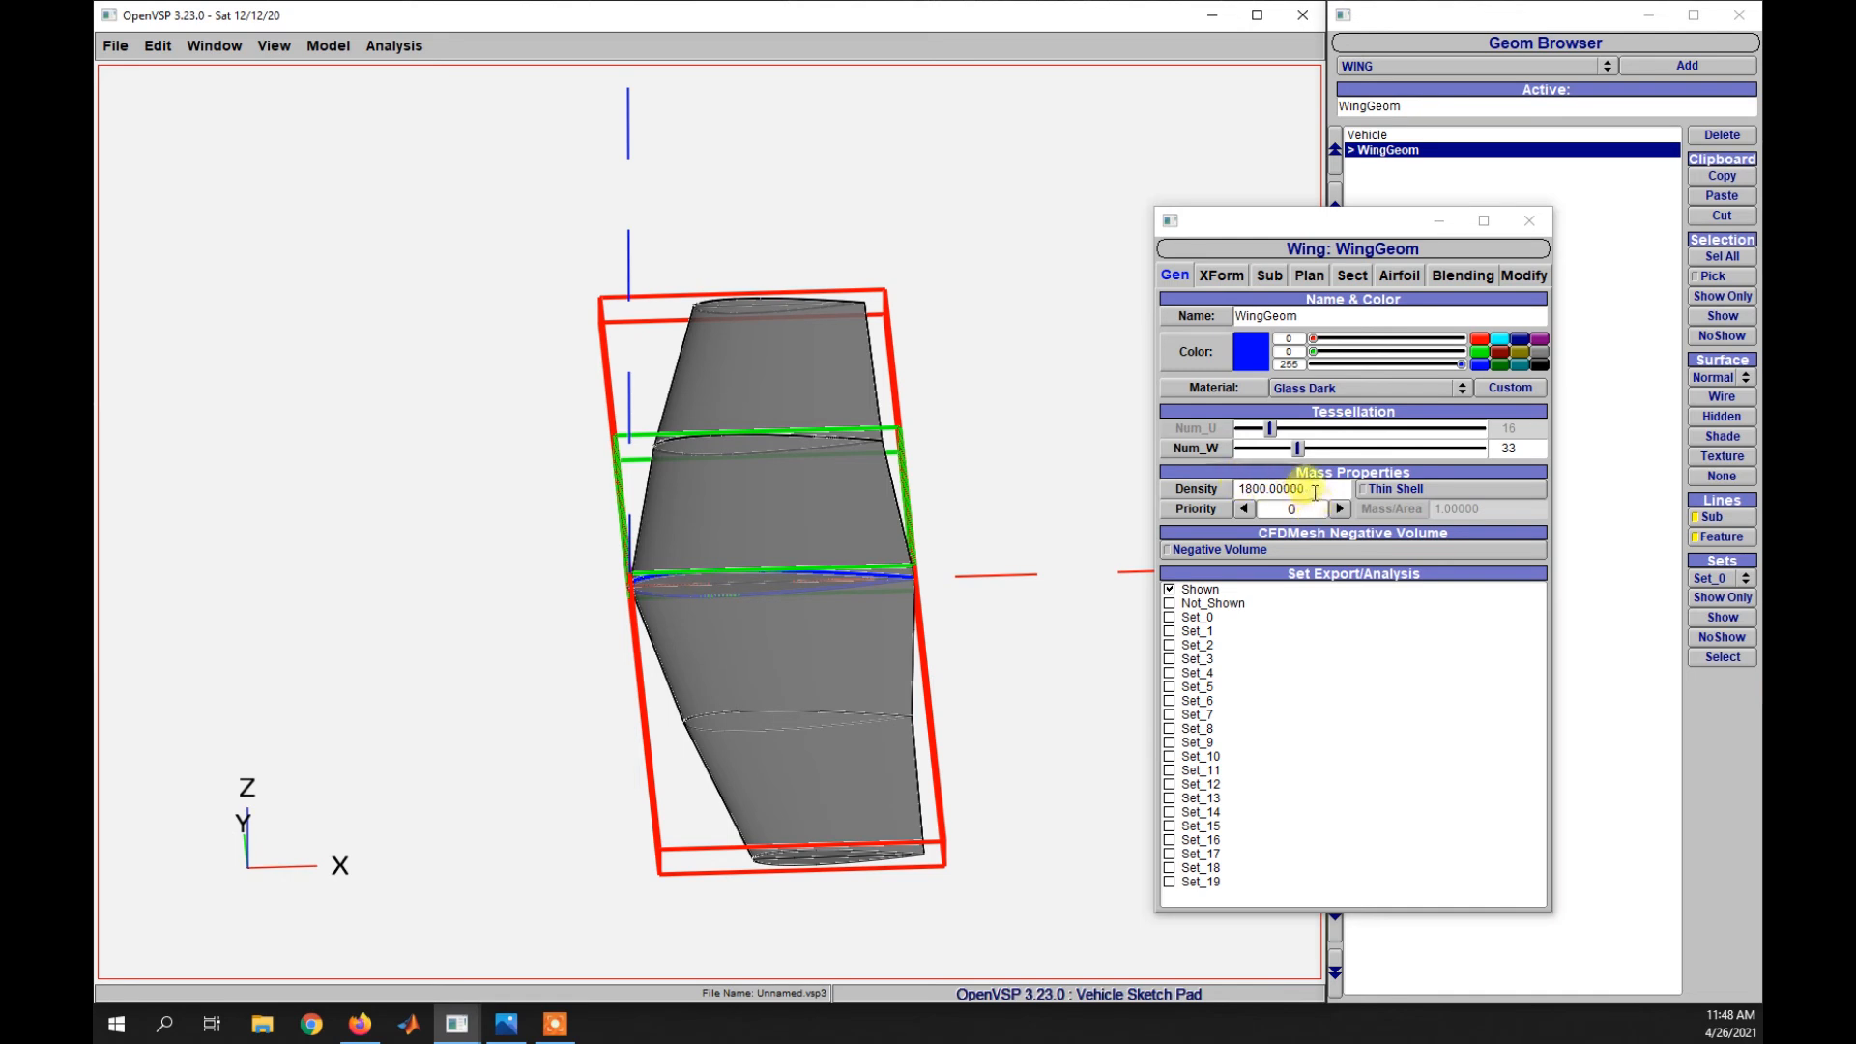
{"action": "left_click_drag", "start_coordinate": [1313, 492], "coordinate": [1202, 496]}
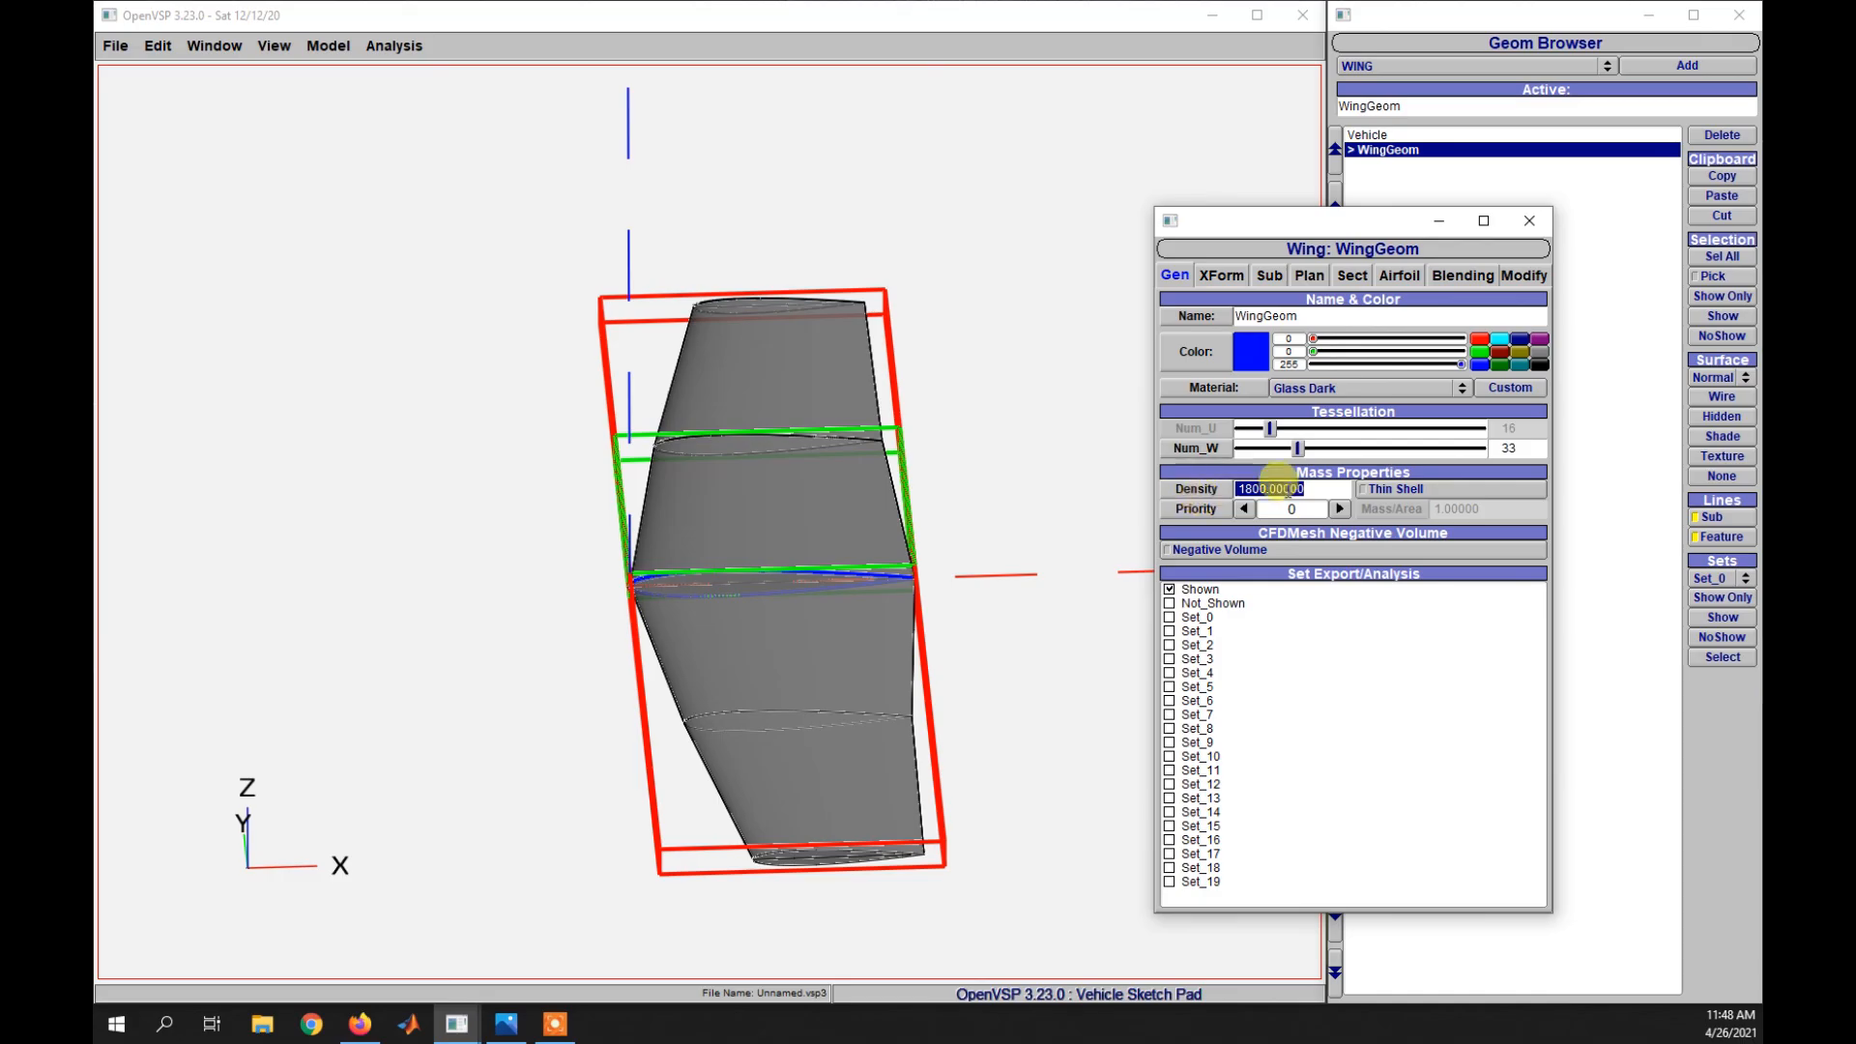
- Treat the wing as a thin shell in its mass properties and set its Mass/Area to 1.8
{"action": "left_click", "coordinate": [1372, 491]}
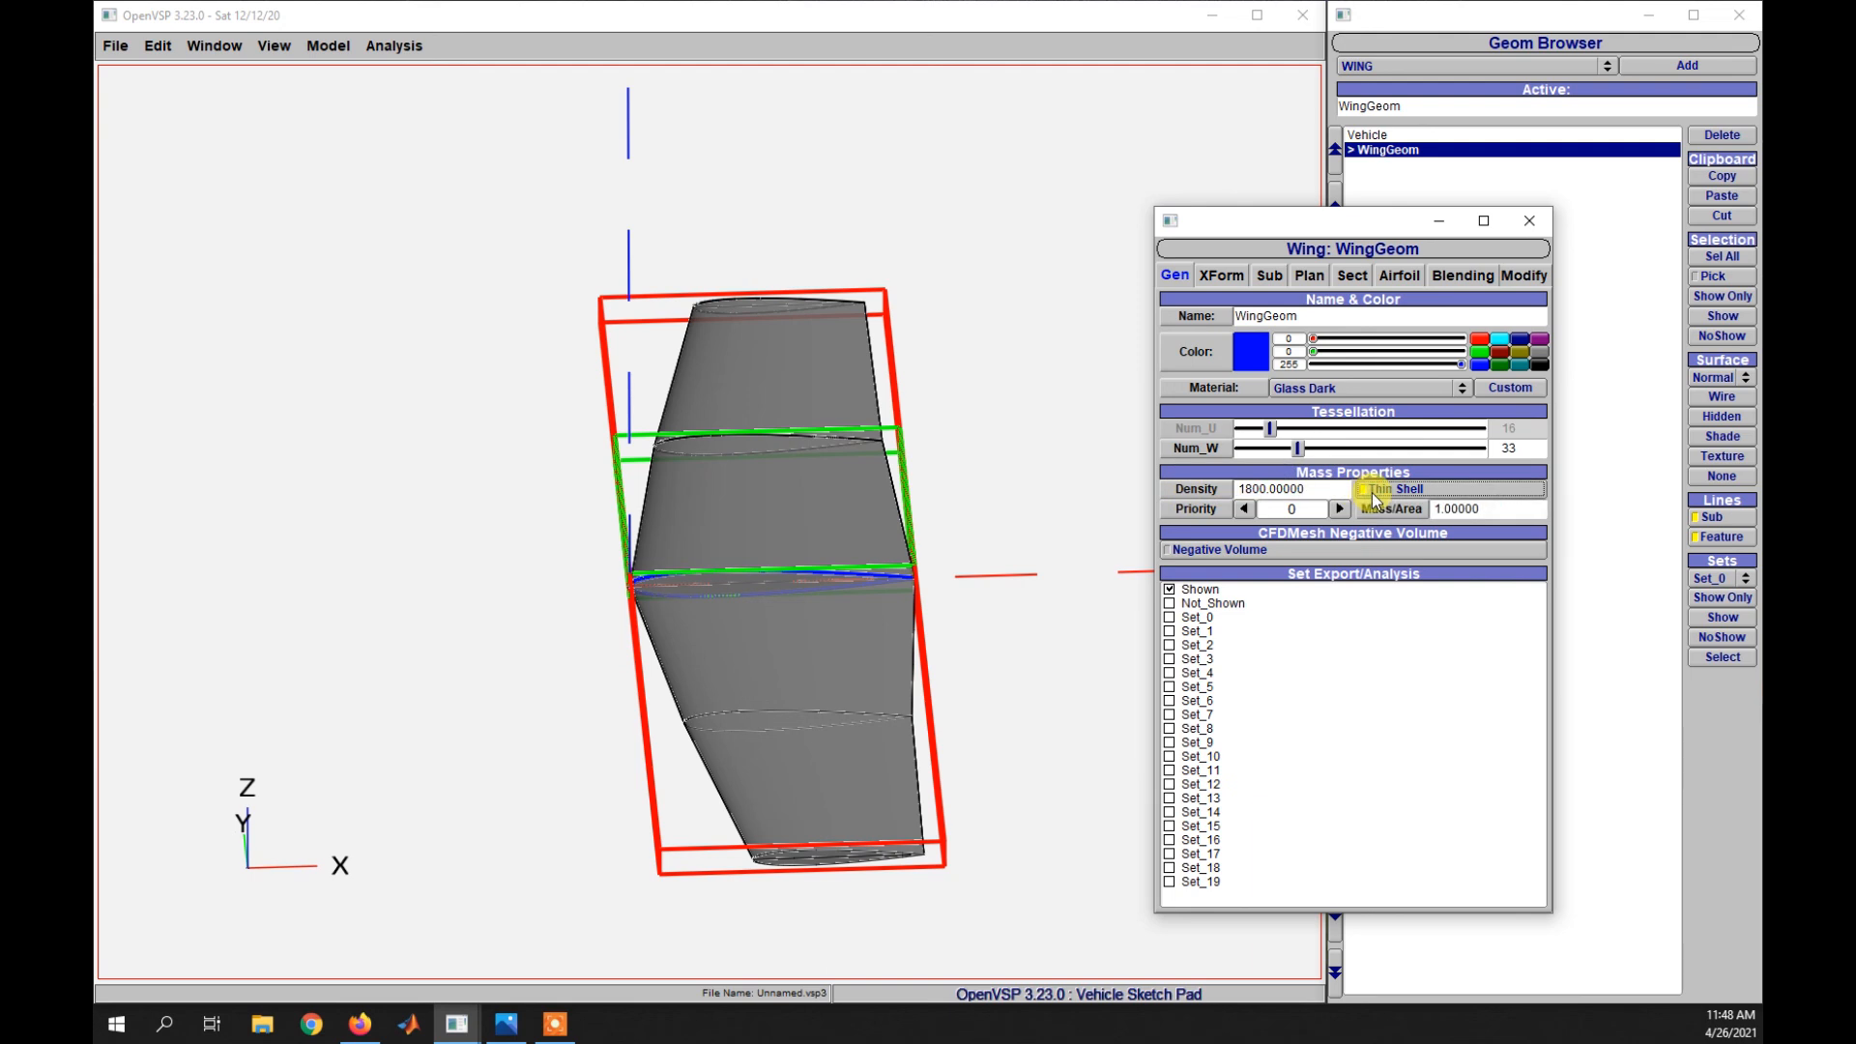
{"action": "double_click", "coordinate": [1229, 491]}
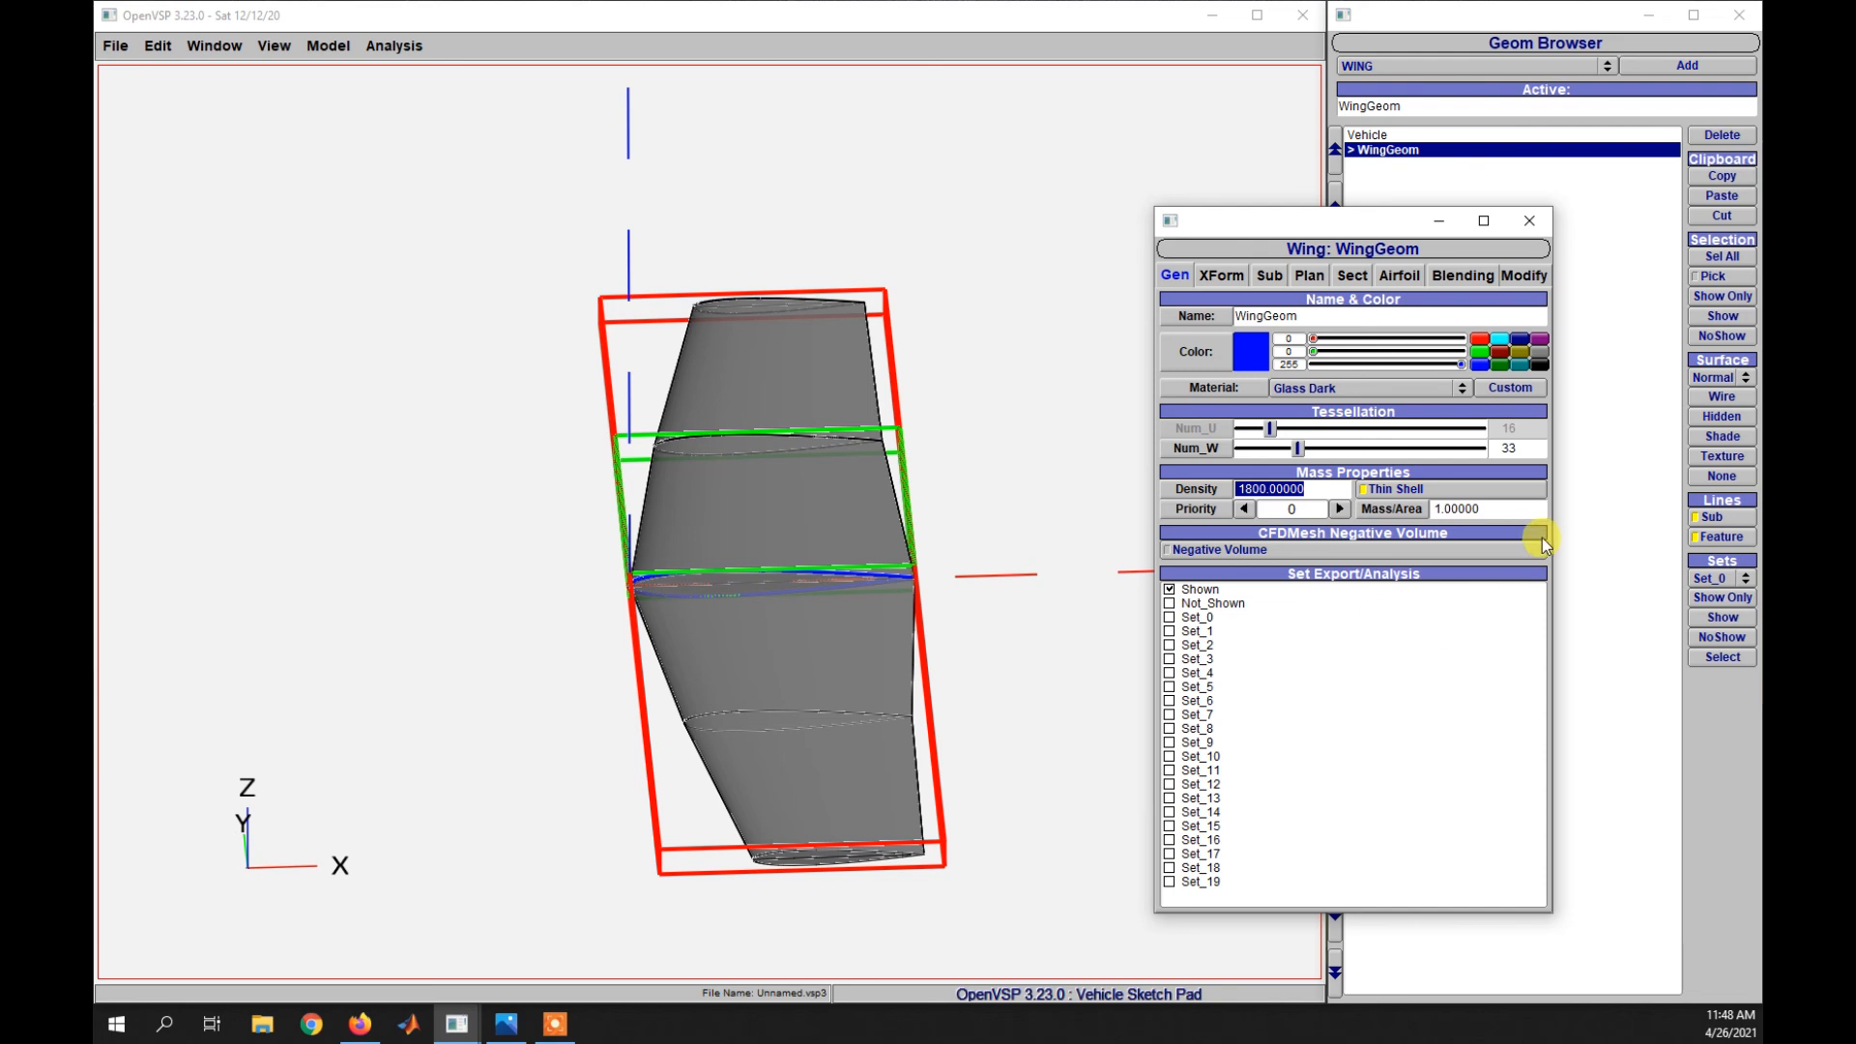
{"action": "double_click", "coordinate": [1509, 511]}
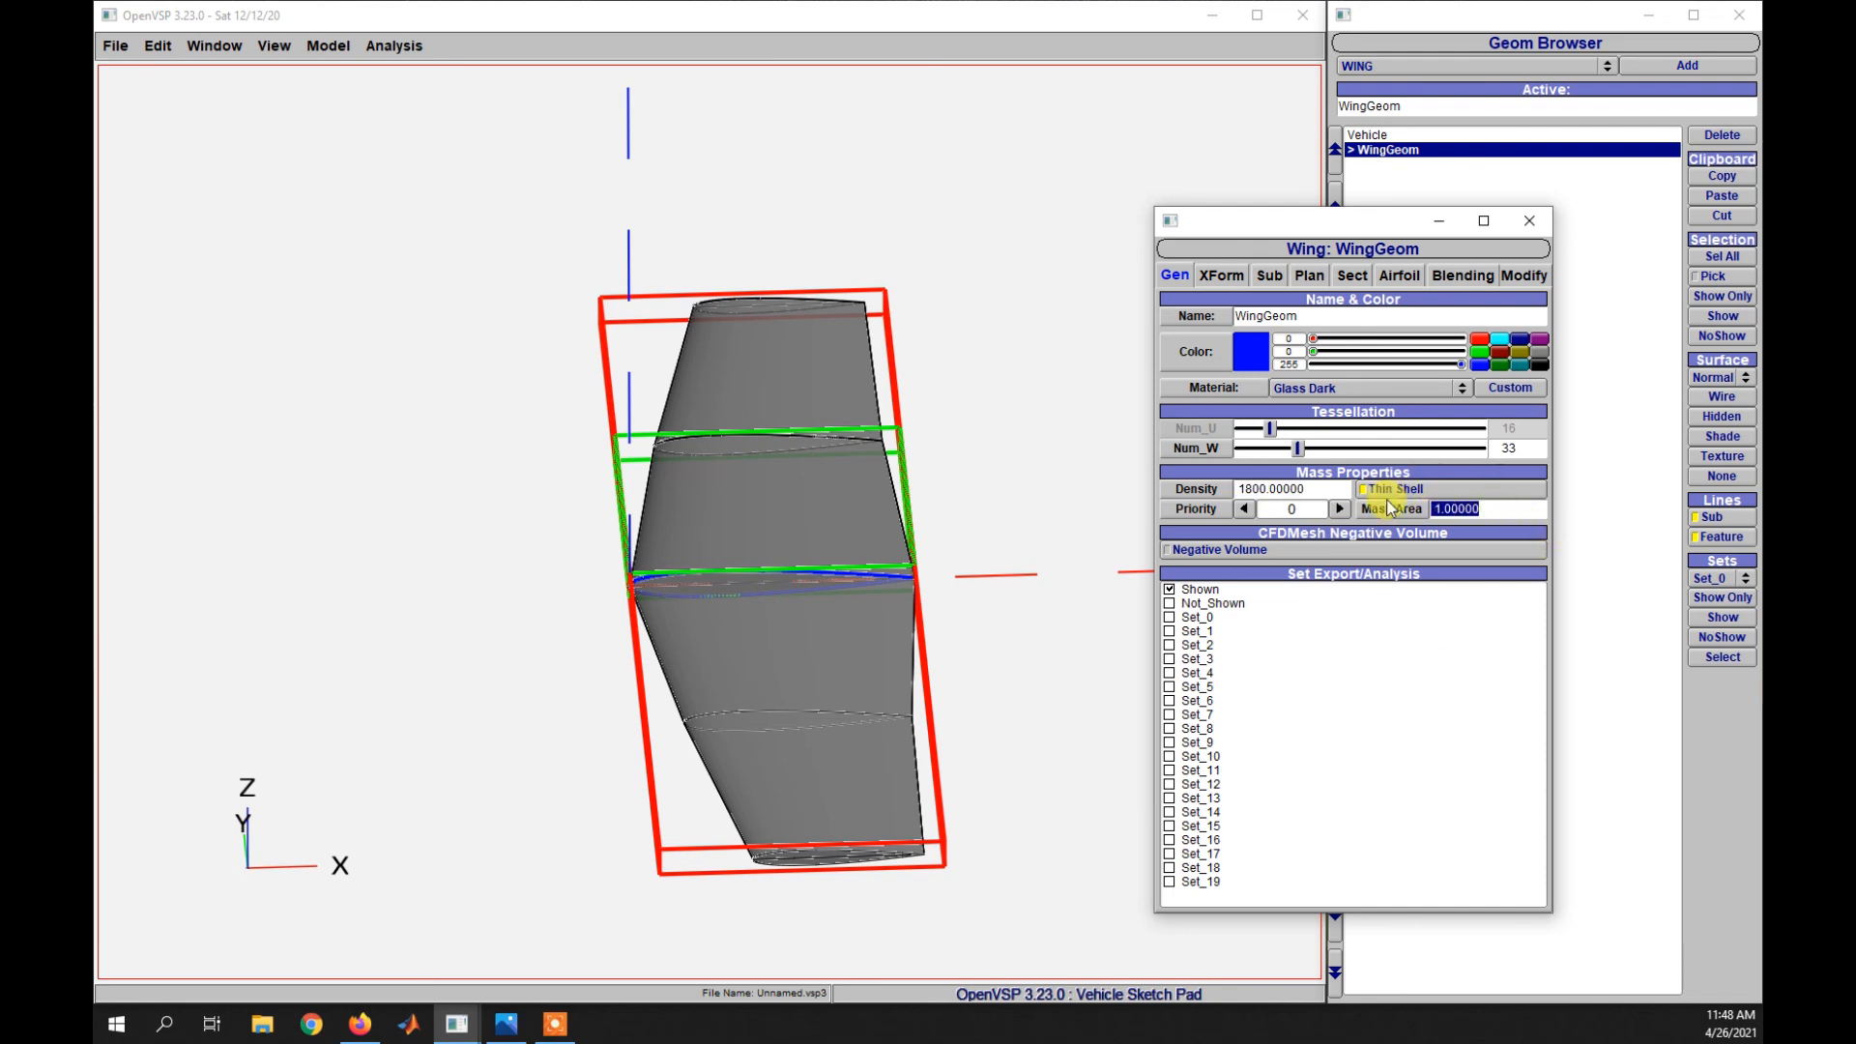
{"action": "type", "text": "1800.00000"}
{"action": "type", "text": "0.001"}
{"action": "key", "text": "Return"}
- Set the wing's density to 0, view the wing from a lower angle and close its settings window
{"action": "left_click_drag", "start_coordinate": [1509, 508], "coordinate": [1227, 477]}
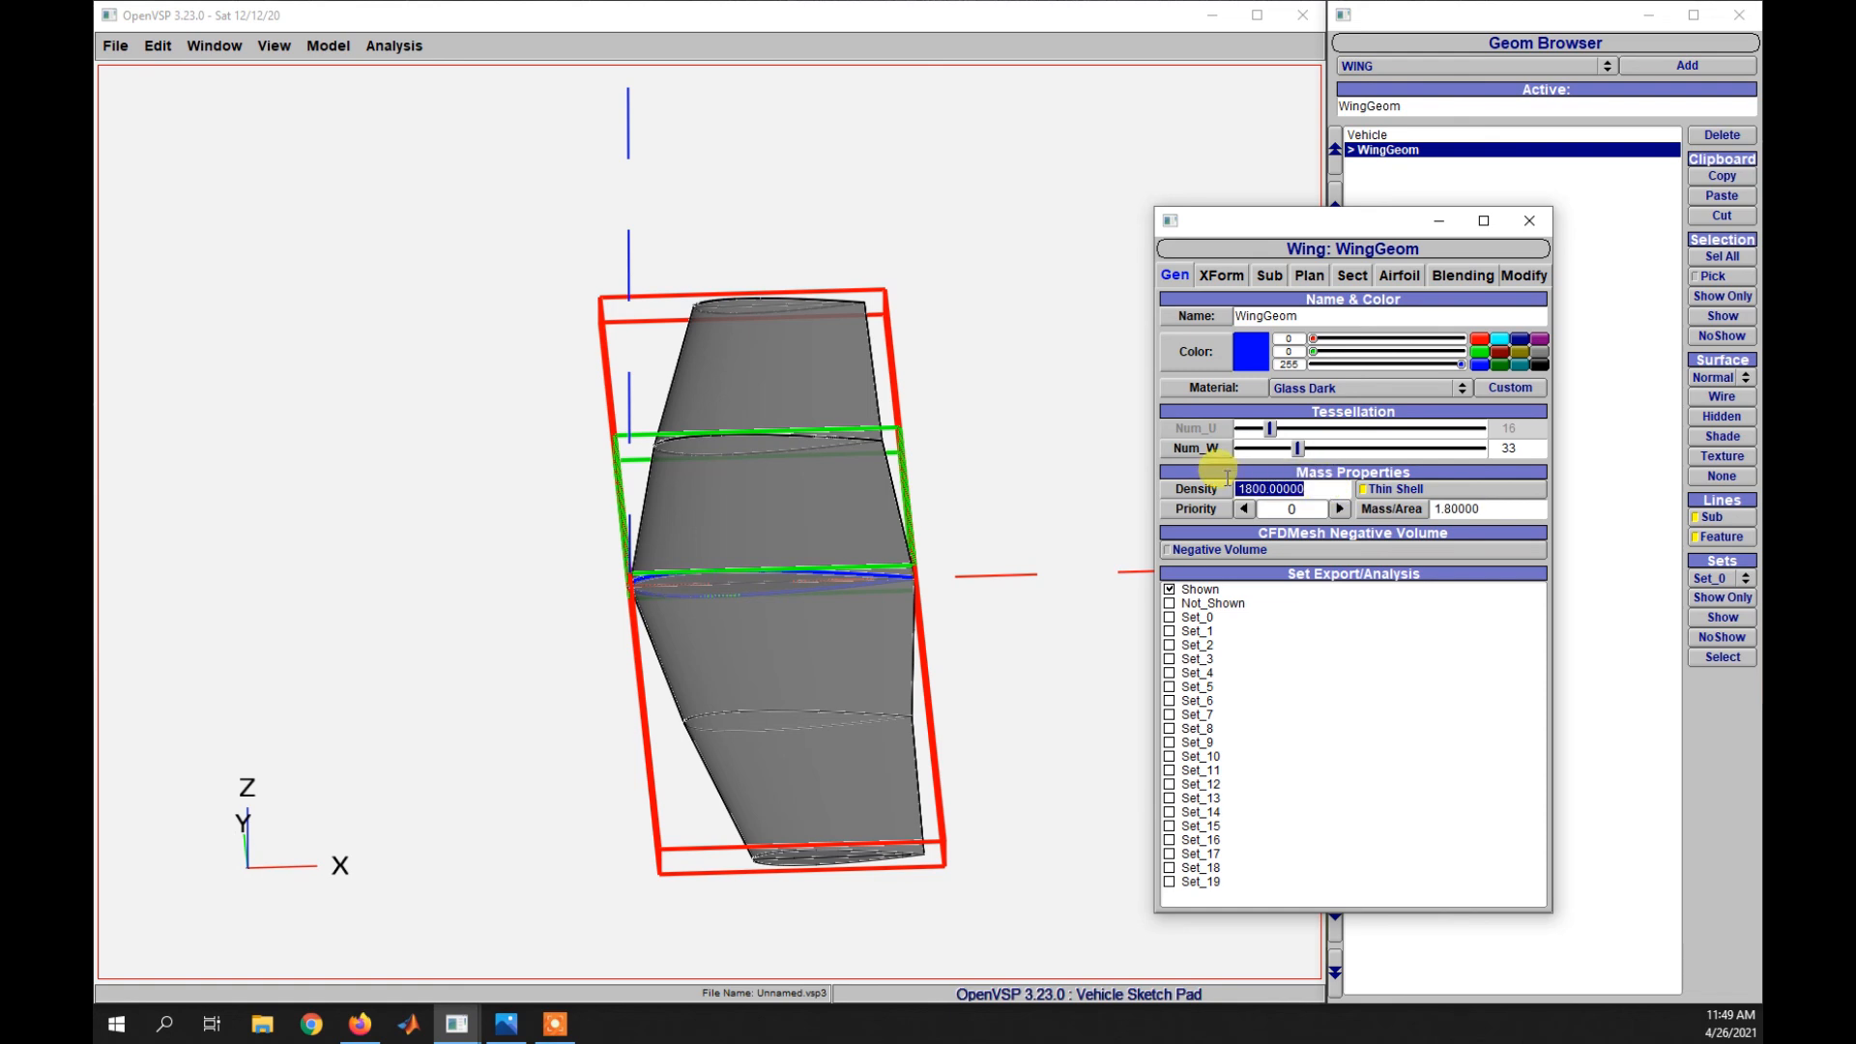
{"action": "type", "text": "0"}
{"action": "key", "text": "Return"}
{"action": "left_click_drag", "start_coordinate": [953, 538], "coordinate": [894, 583]}
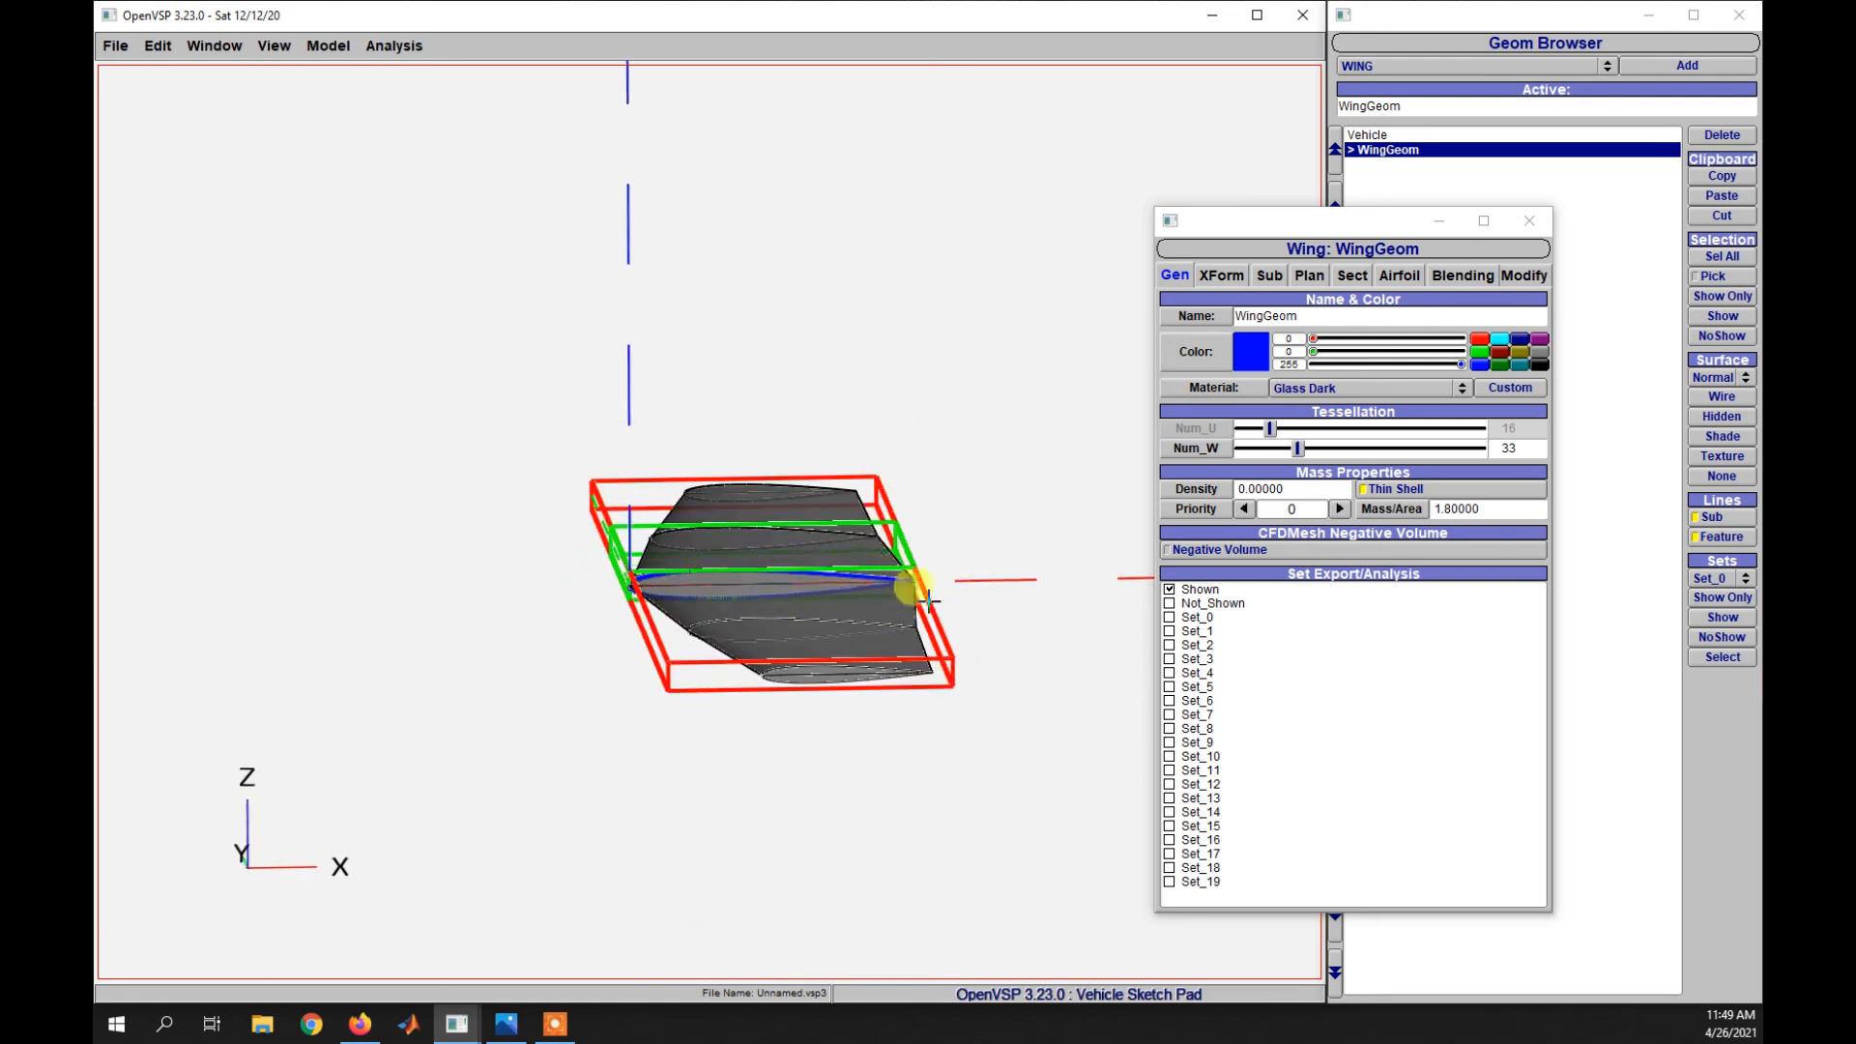
{"action": "left_click", "coordinate": [1539, 229]}
{"action": "left_click", "coordinate": [1069, 431]}
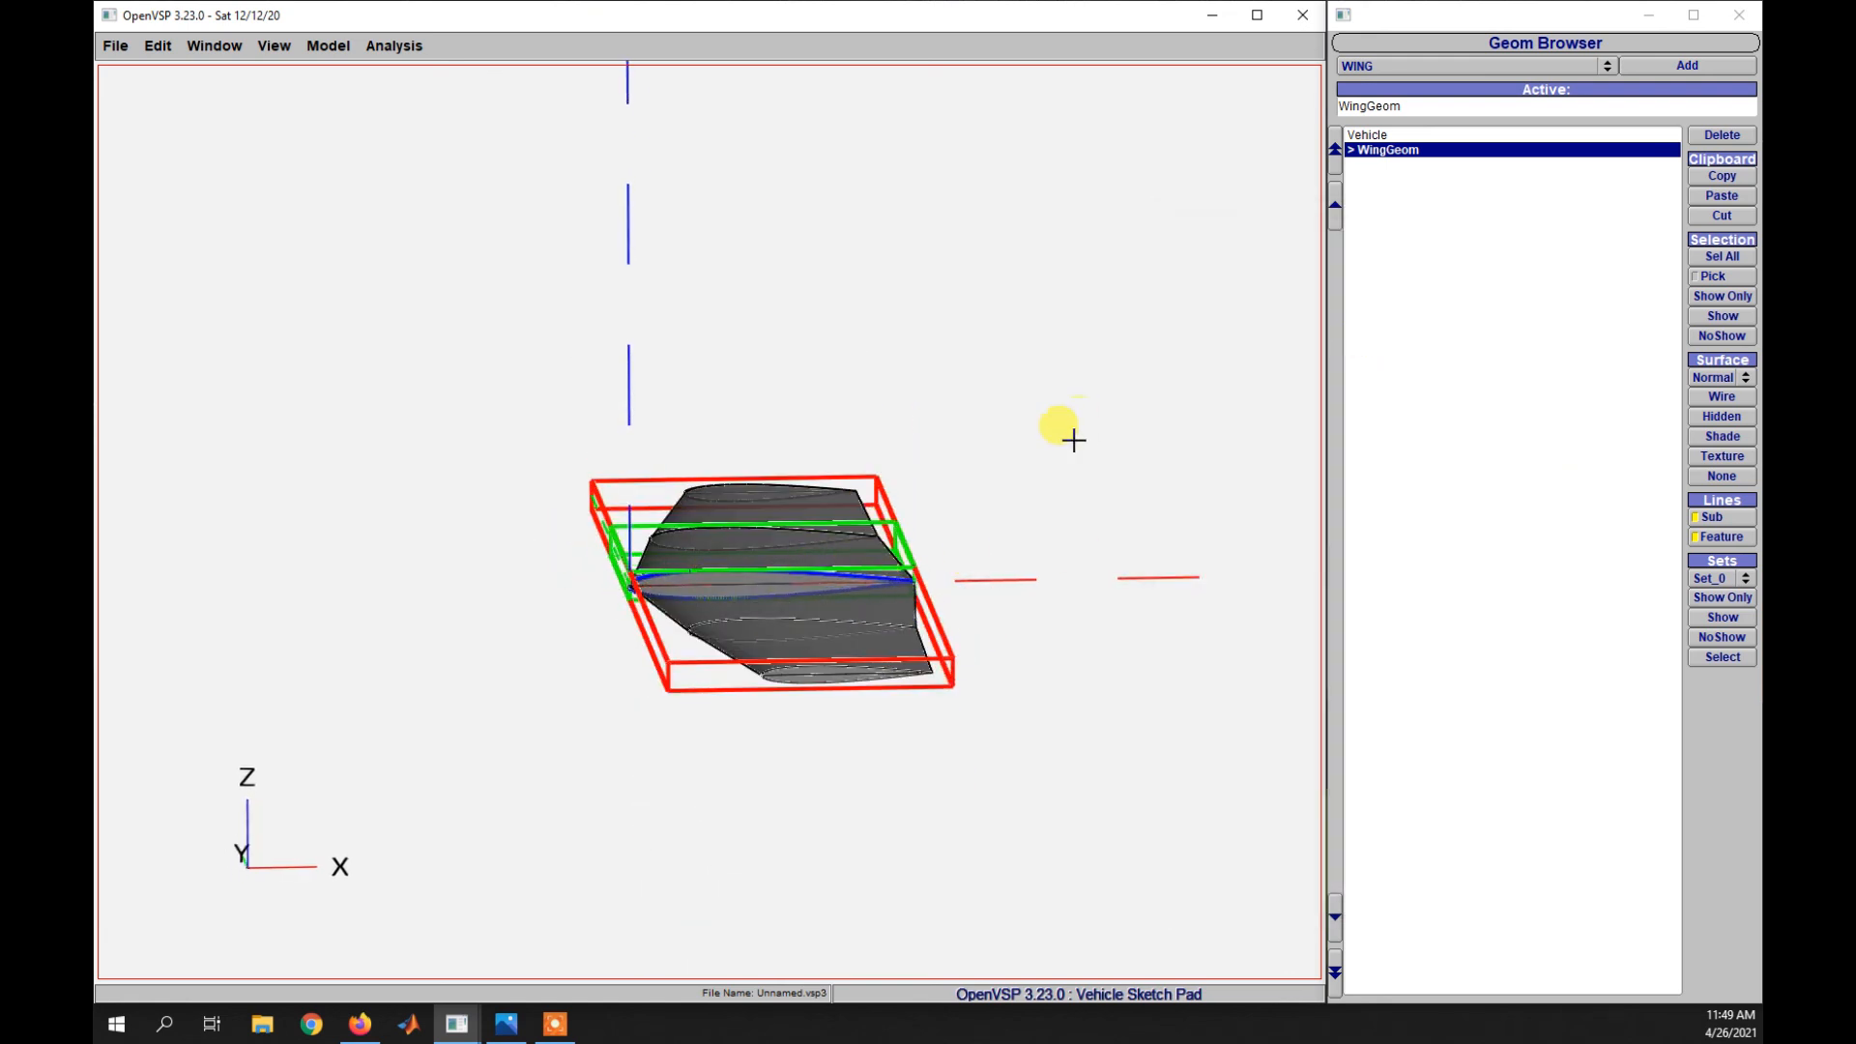